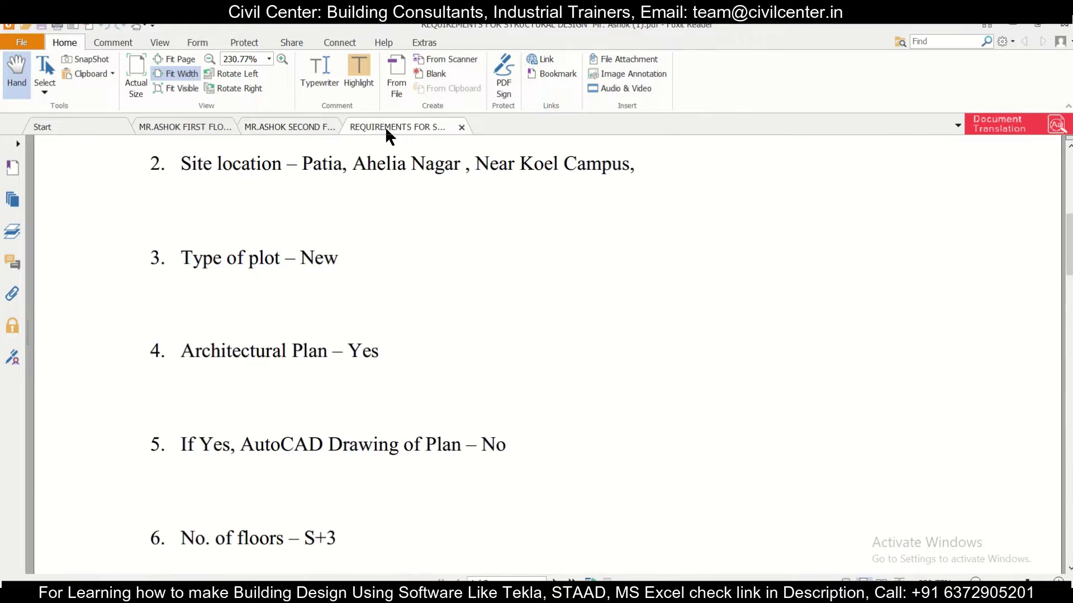
# Step: Review the structural design requirements, including number of floors, floor-to-floor height, plinth level height and setback details
pyautogui.scroll(-2, 393, 335)
pyautogui.scroll(-1, 396, 324)
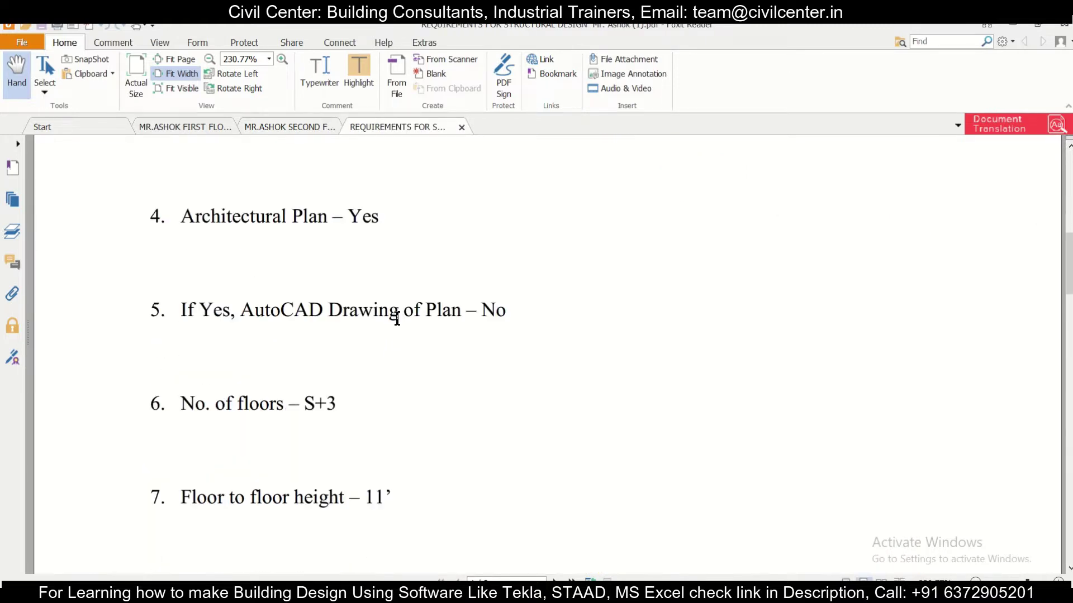
pyautogui.scroll(-1, 322, 388)
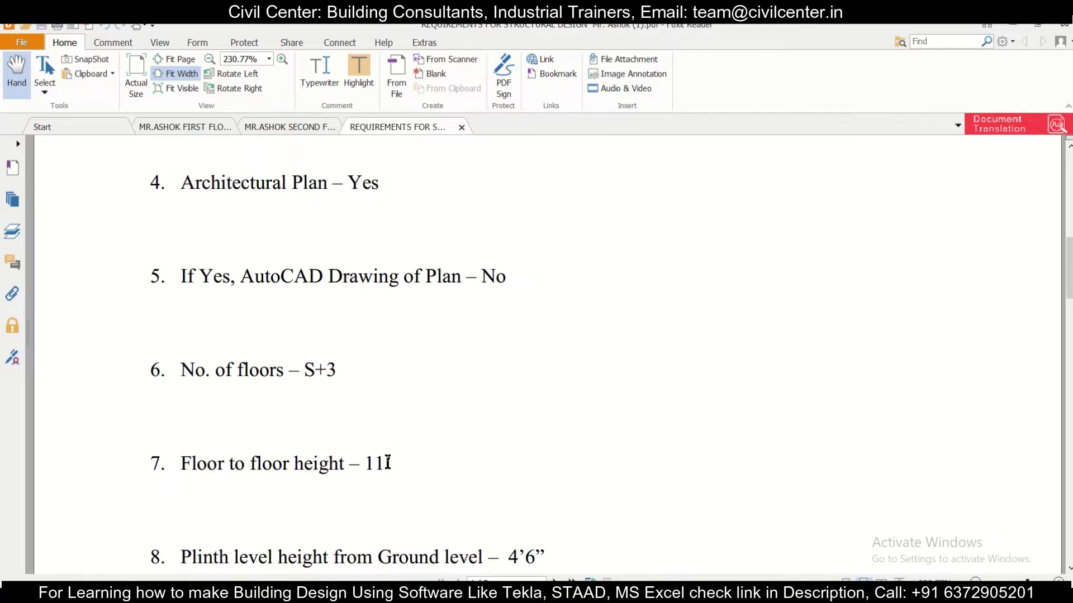
pyautogui.scroll(-1, 401, 471)
pyautogui.scroll(-4, 490, 452)
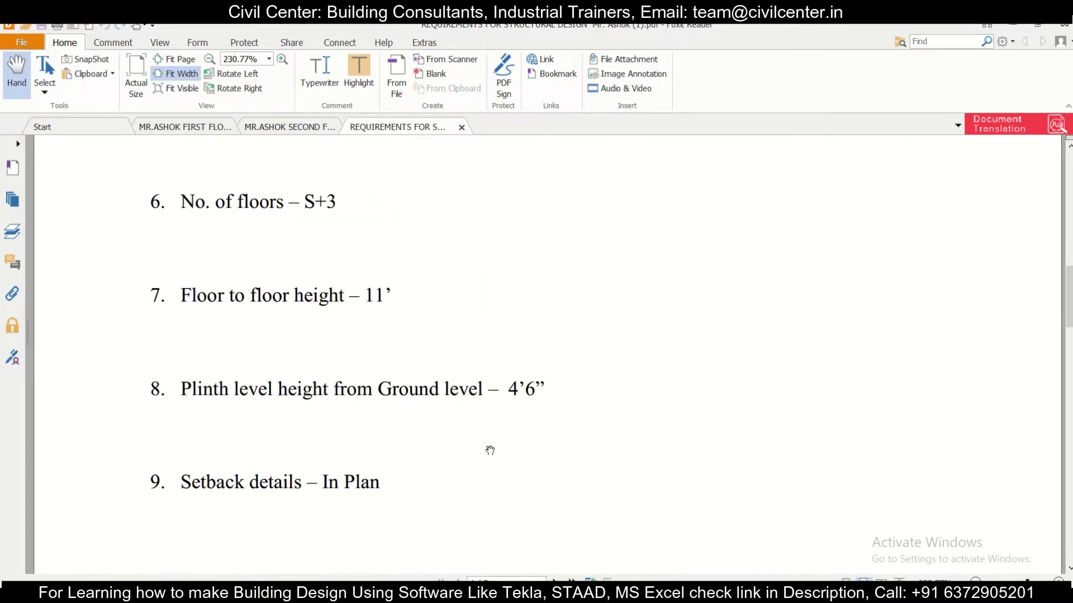
pyautogui.scroll(2, 367, 270)
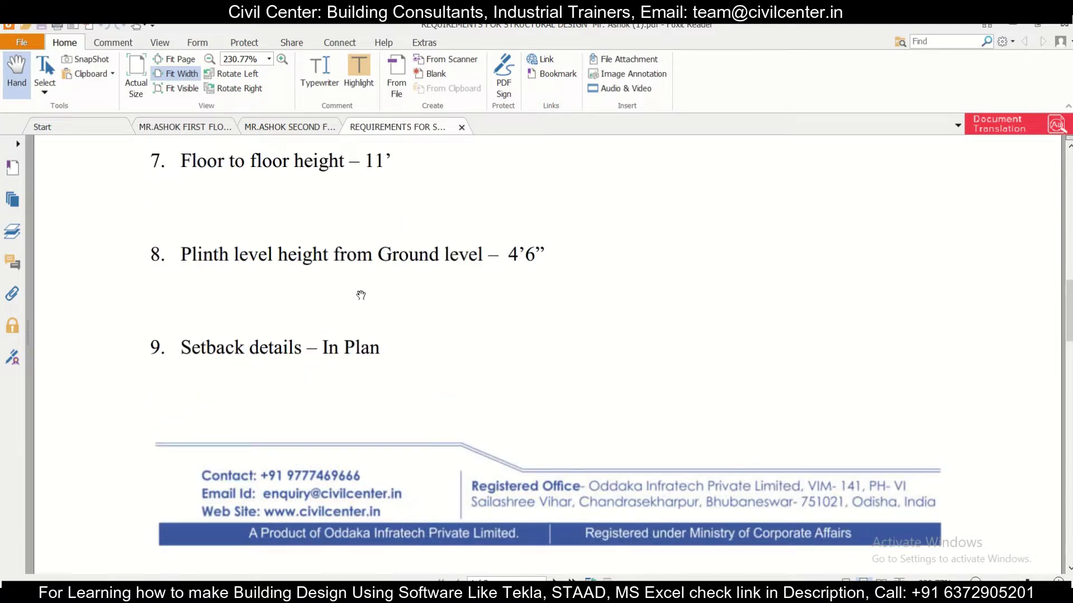
# Step: Examine the first floor plan and the second floor plan for room layout, walls and overall dimensions
pyautogui.click(196, 123)
pyautogui.scroll(5, 537, 355)
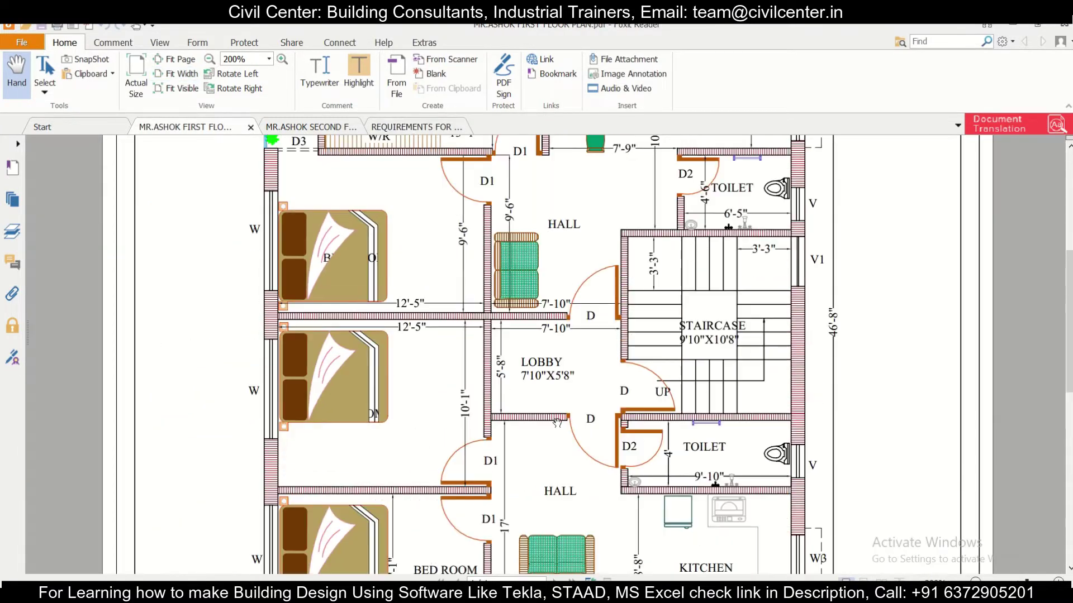
pyautogui.click(301, 120)
pyautogui.scroll(8, 597, 380)
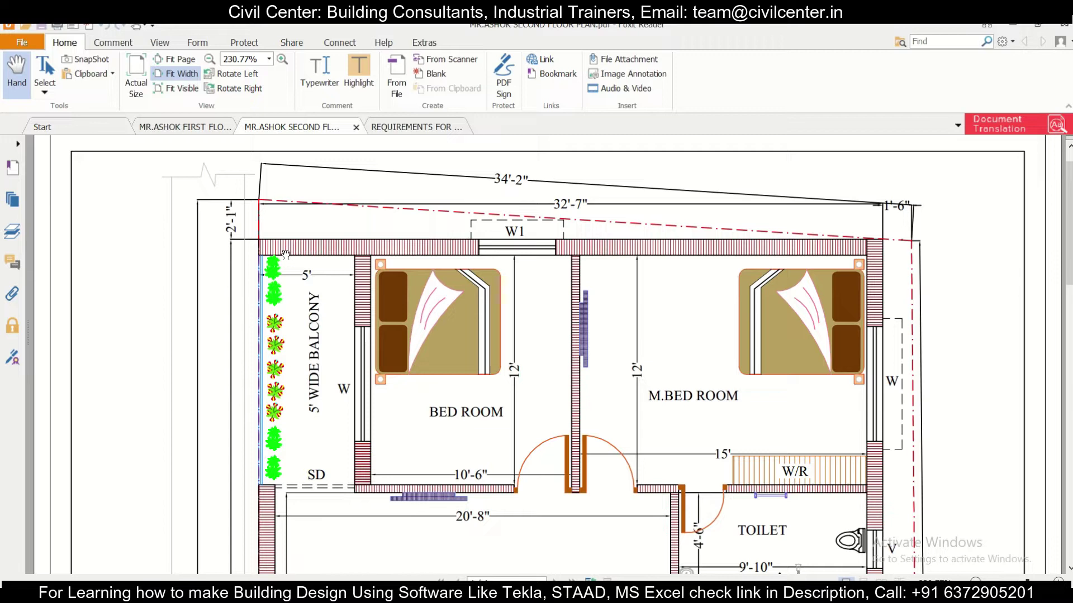
pyautogui.scroll(-6, 665, 335)
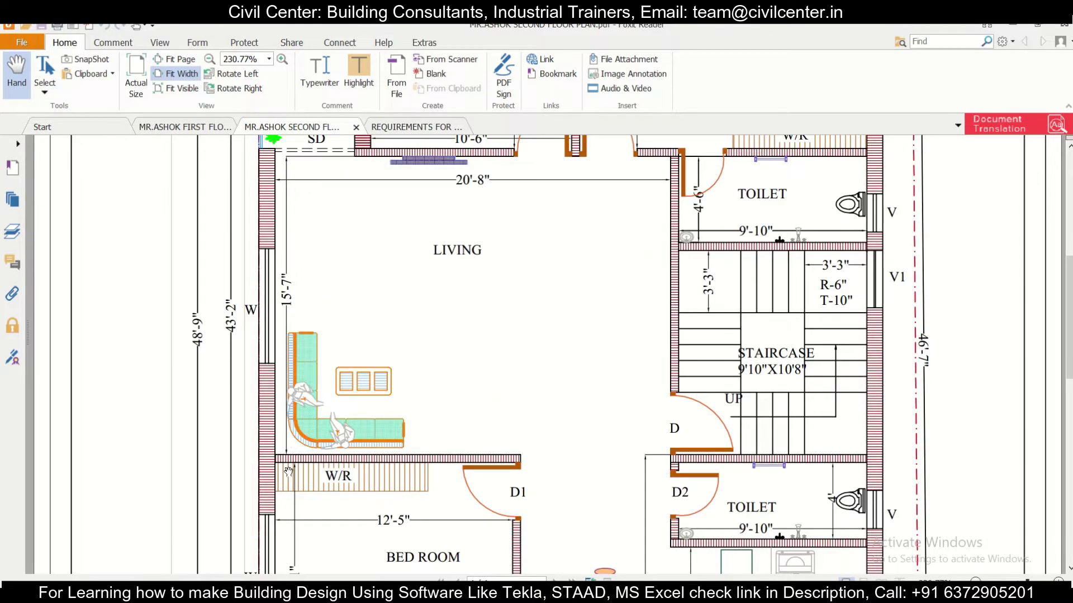
pyautogui.scroll(-7, 282, 464)
pyautogui.scroll(11, 615, 413)
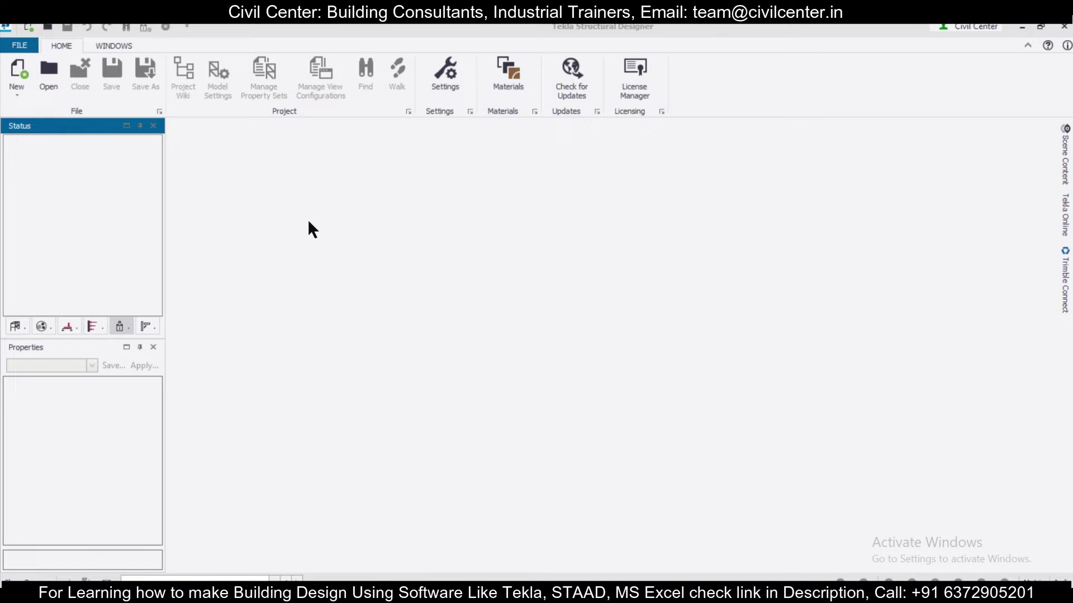
# Step: Create a new project in Tekla Structural Designer and open its construction levels for editing
pyautogui.click(24, 69)
pyautogui.moveTo(344, 24)
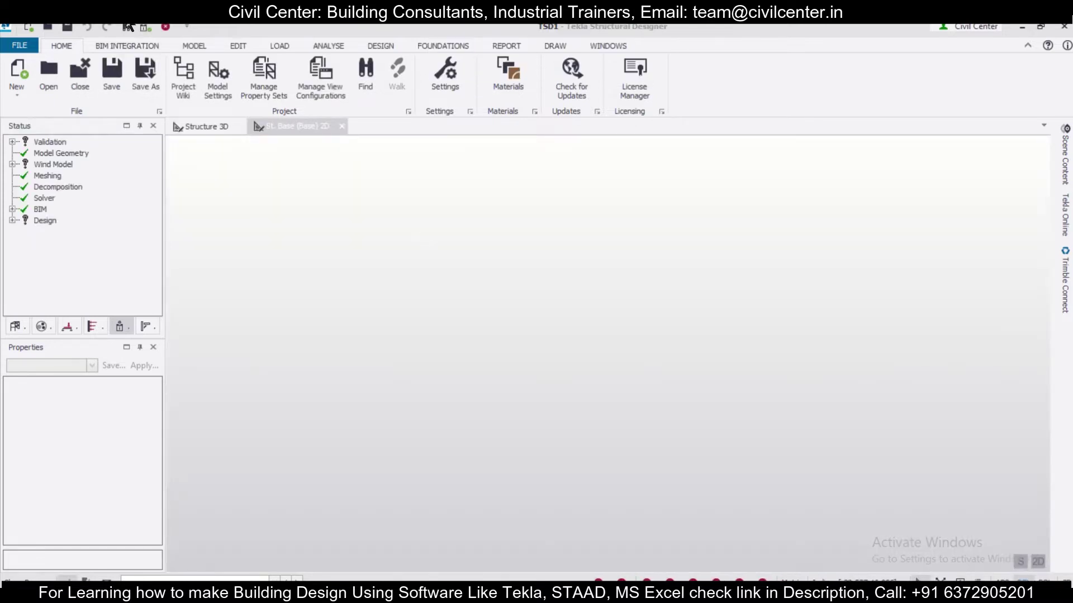
pyautogui.click(192, 46)
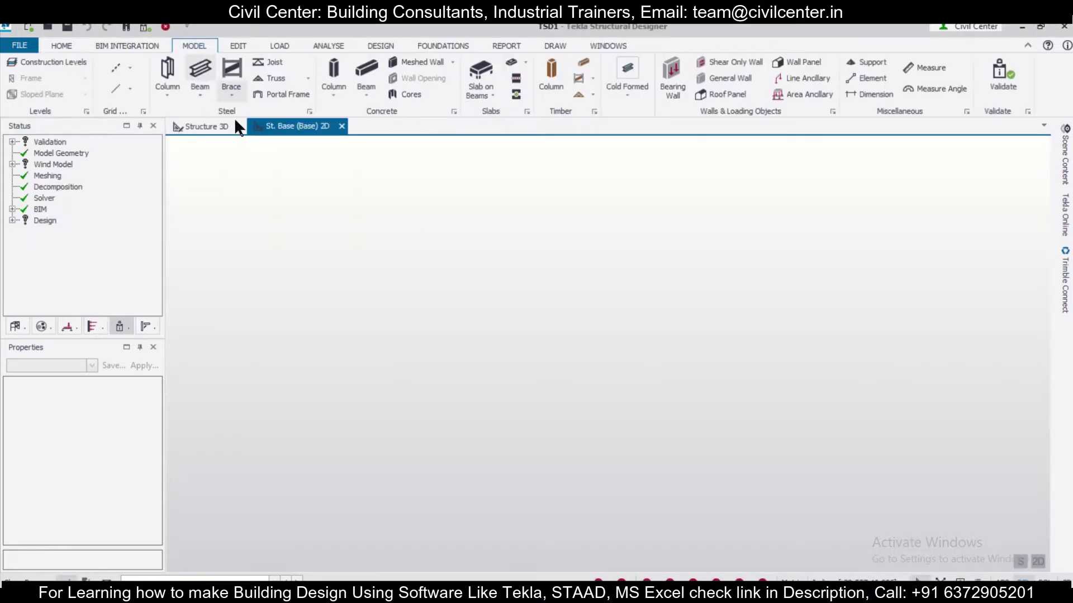
pyautogui.click(68, 60)
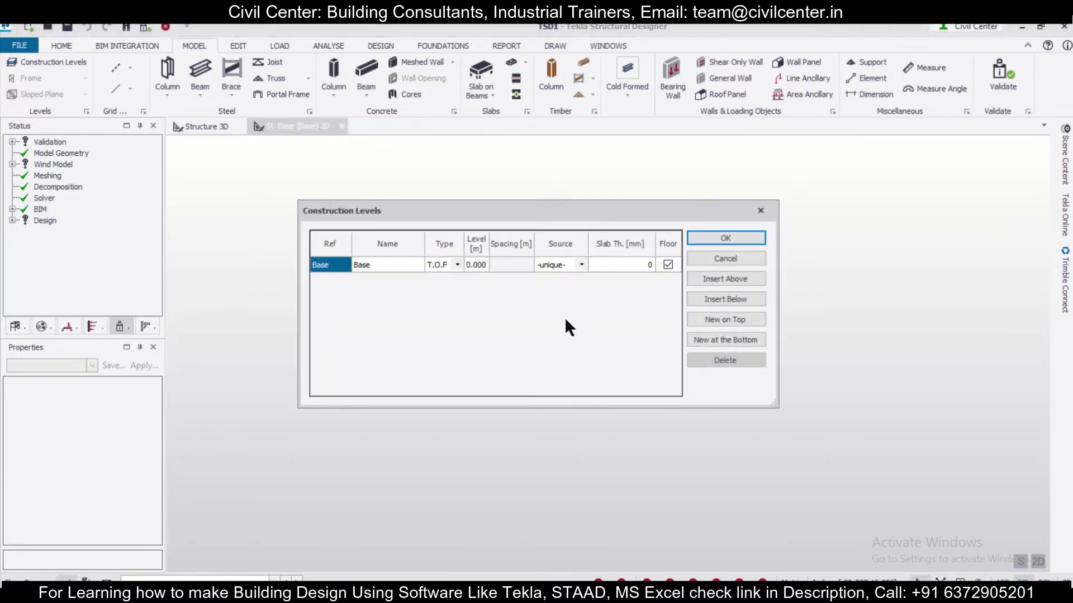
# Step: Insert a construction level below Base and set its level to -1.2 m
pyautogui.click(728, 300)
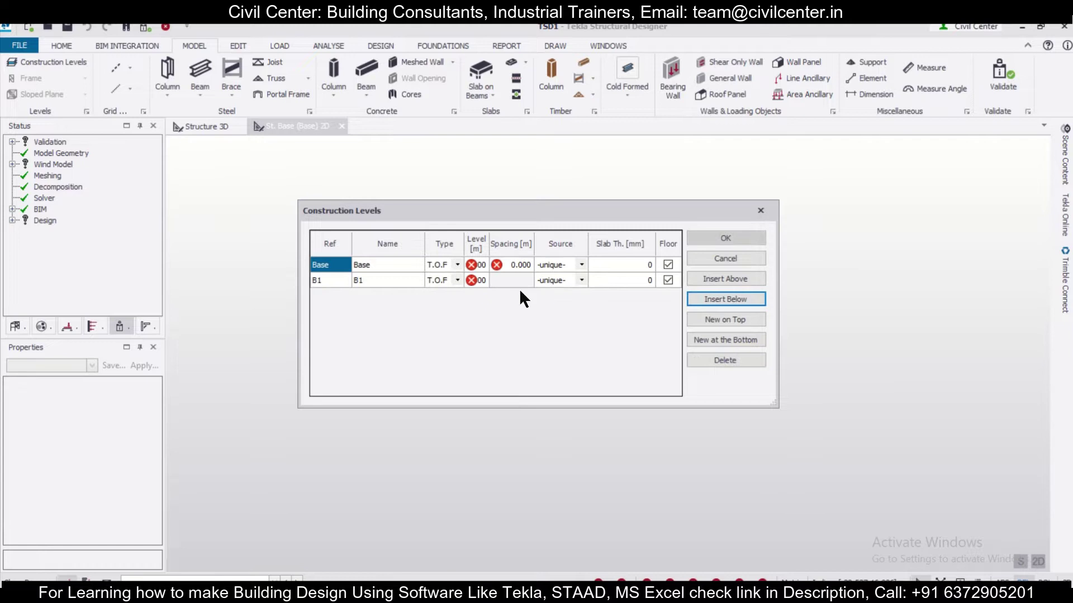
pyautogui.click(483, 280)
pyautogui.click(484, 280)
pyautogui.press('BackSpace')
pyautogui.press('BackSpace')
pyautogui.press('BackSpace')
pyautogui.press('BackSpace')
pyautogui.press('BackSpace')
pyautogui.click(457, 281)
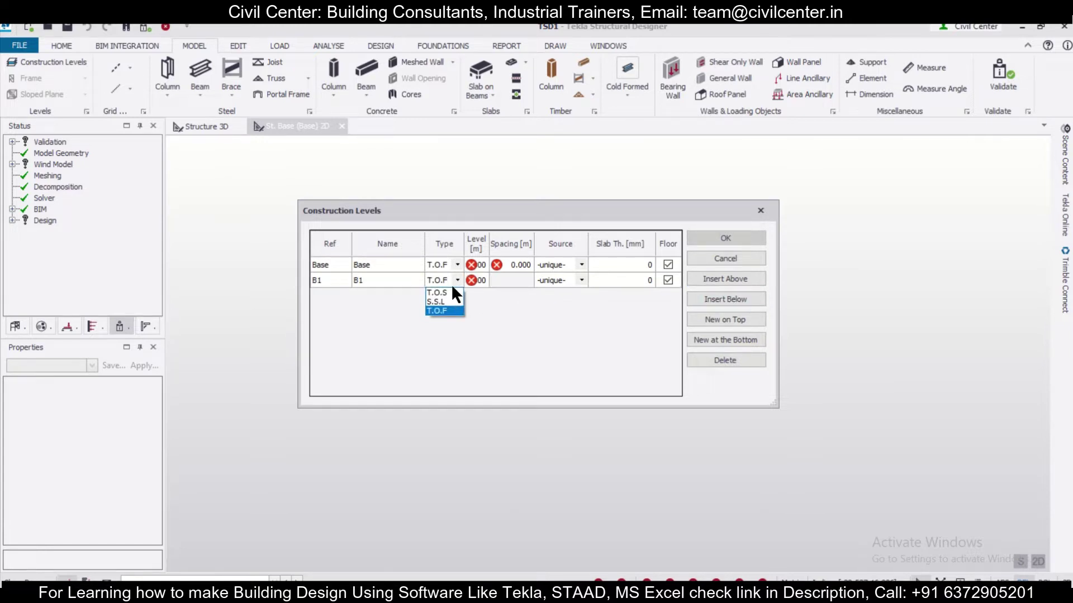
pyautogui.click(480, 281)
pyautogui.click(484, 280)
pyautogui.moveTo(483, 280); pyautogui.dragTo(466, 281)
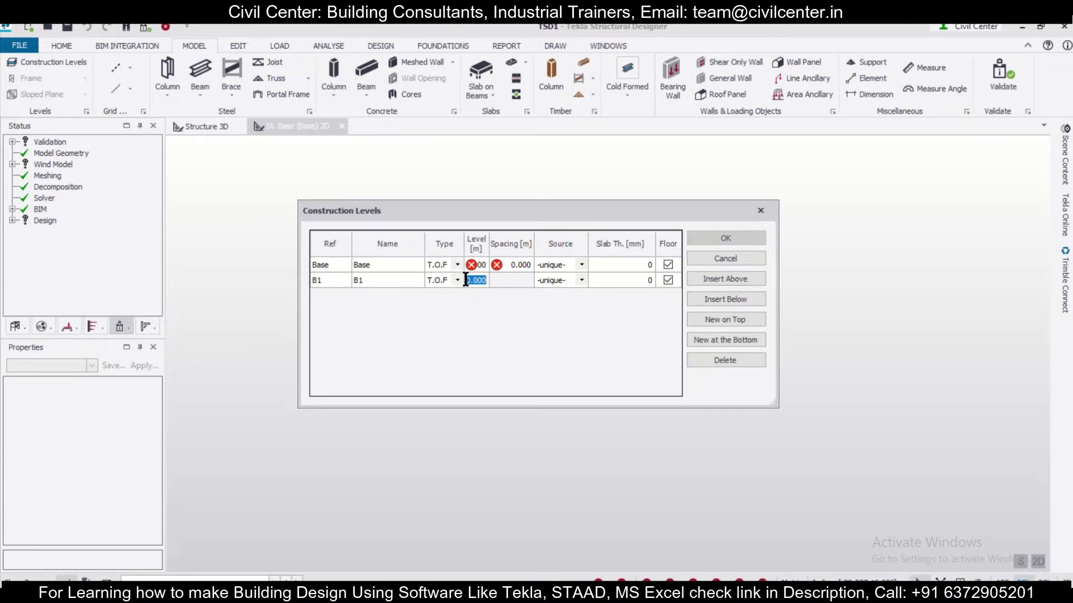
pyautogui.write('-1.2')
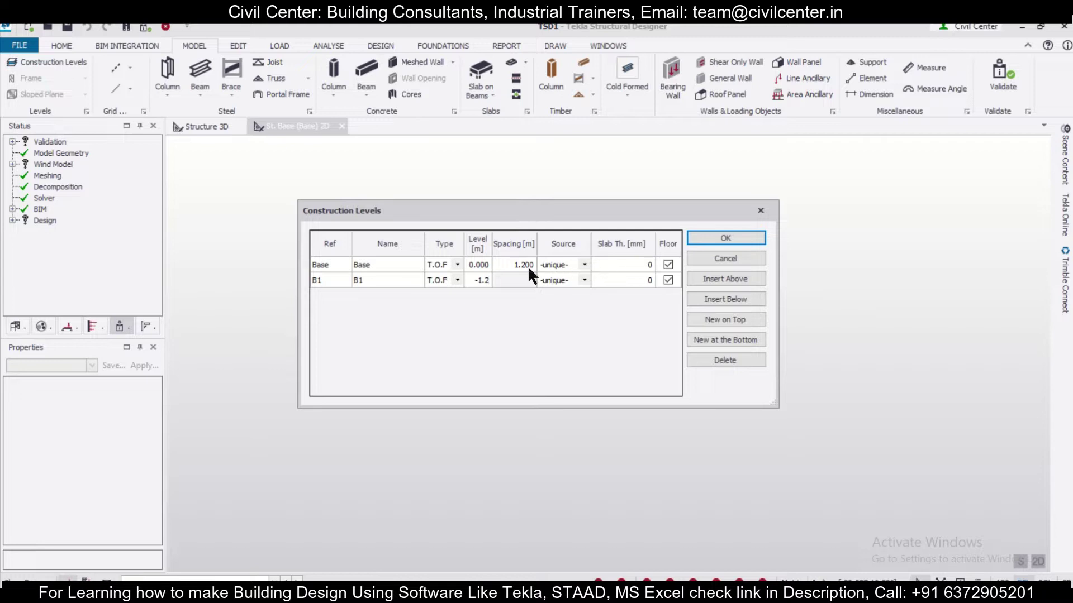
# Step: Insert a construction level above Base and set its type to S.S.L
pyautogui.click(402, 265)
pyautogui.click(743, 279)
pyautogui.click(453, 264)
pyautogui.click(457, 264)
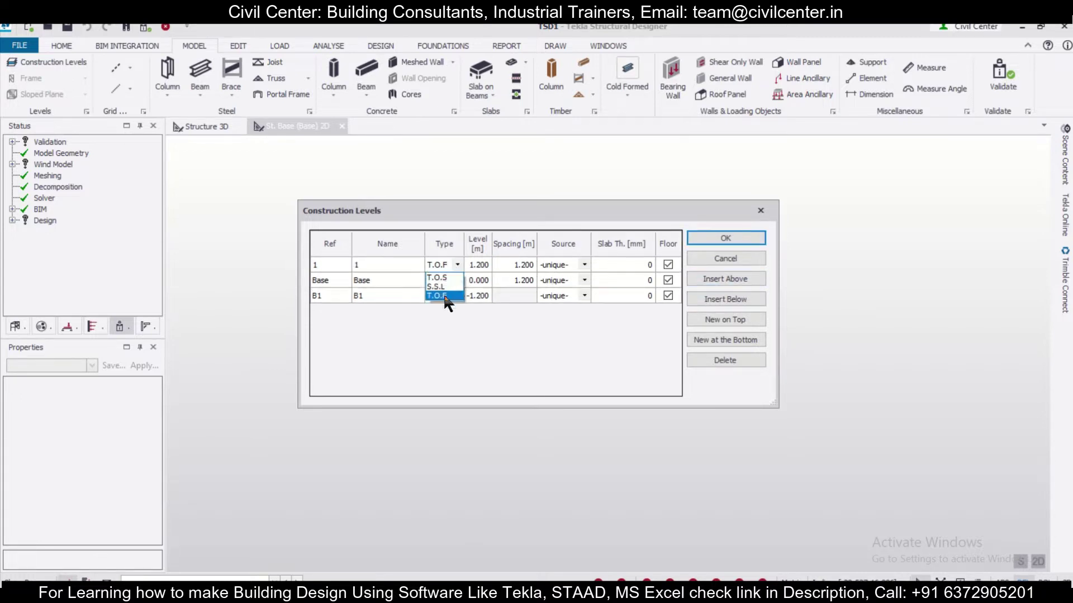
pyautogui.click(444, 288)
# Step: Give level 1 a slab thickness of 100 mm and a spacing of 3.35 m
pyautogui.click(632, 261)
pyautogui.click(633, 263)
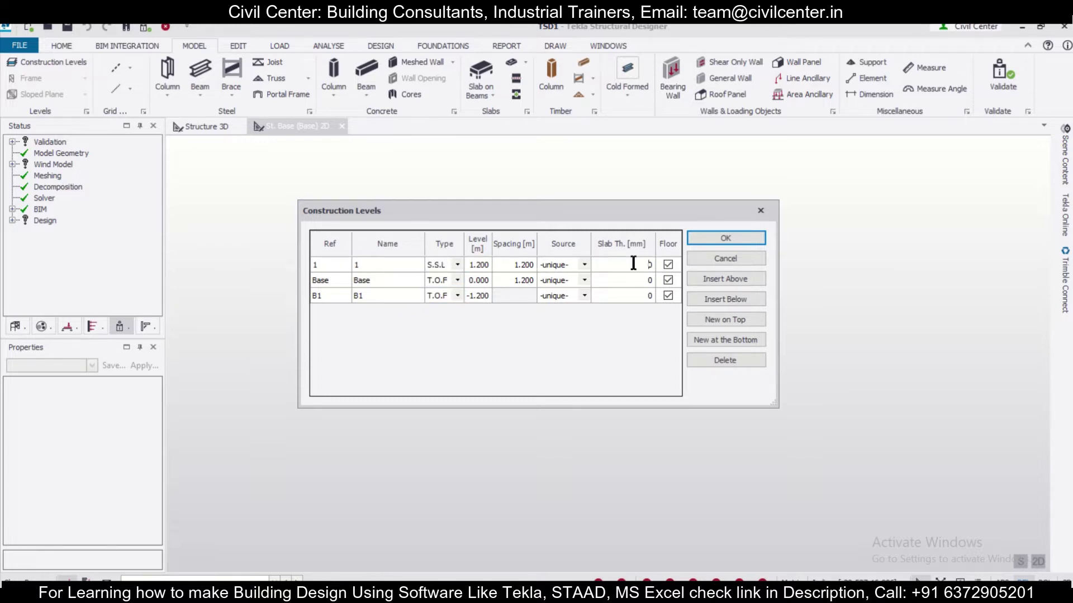
pyautogui.moveTo(678, 263); pyautogui.dragTo(684, 261)
pyautogui.click(646, 267)
pyautogui.write('100')
pyautogui.click(508, 267)
pyautogui.click(509, 266)
pyautogui.write('3.35')
# Step: Insert three more construction levels above level 1 and apply the level table
pyautogui.click(392, 261)
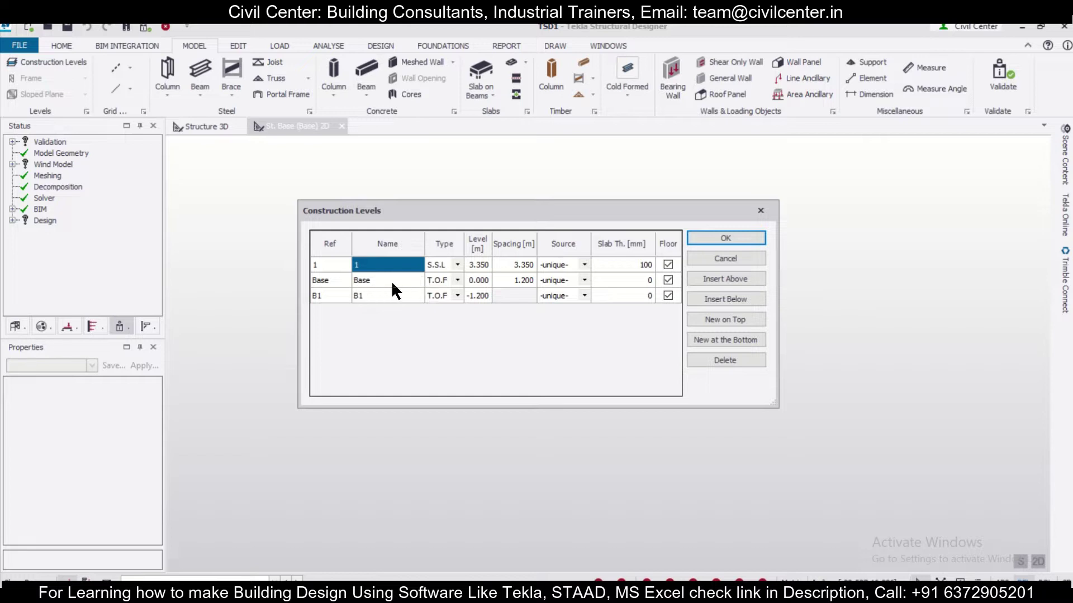
pyautogui.click(733, 277)
pyautogui.click(733, 277)
pyautogui.click(733, 278)
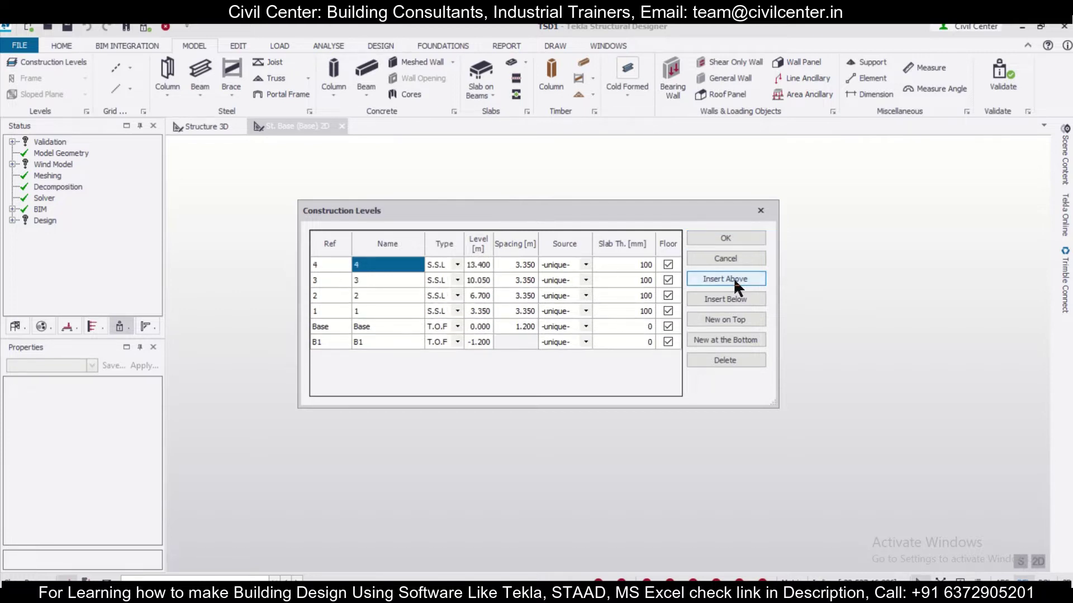
pyautogui.click(745, 238)
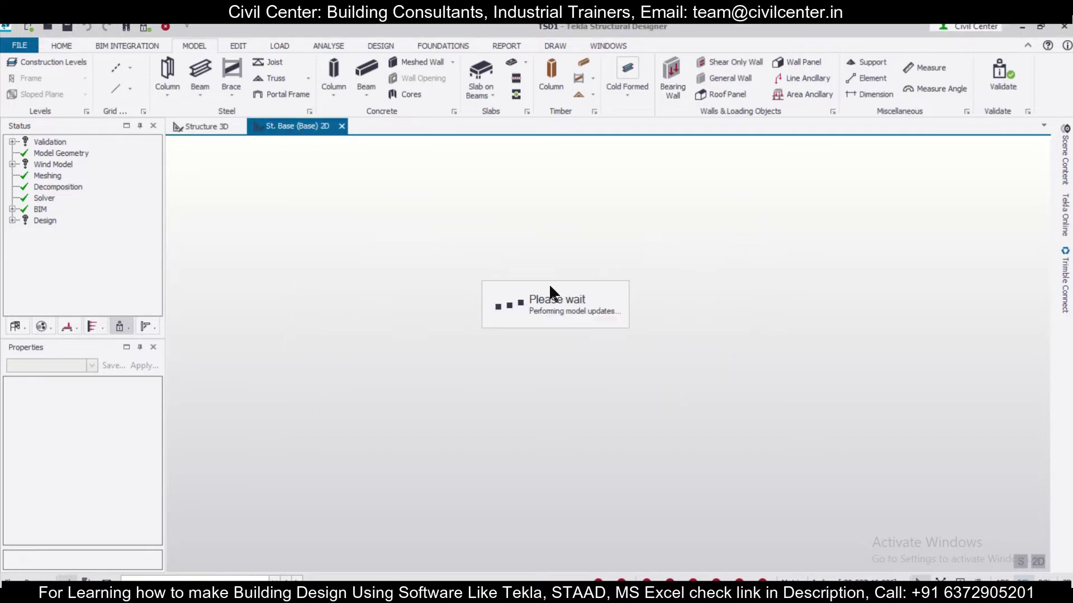
# Step: Start a DXF grid import with the FF CL drawing from the client's project folder
pyautogui.click(130, 68)
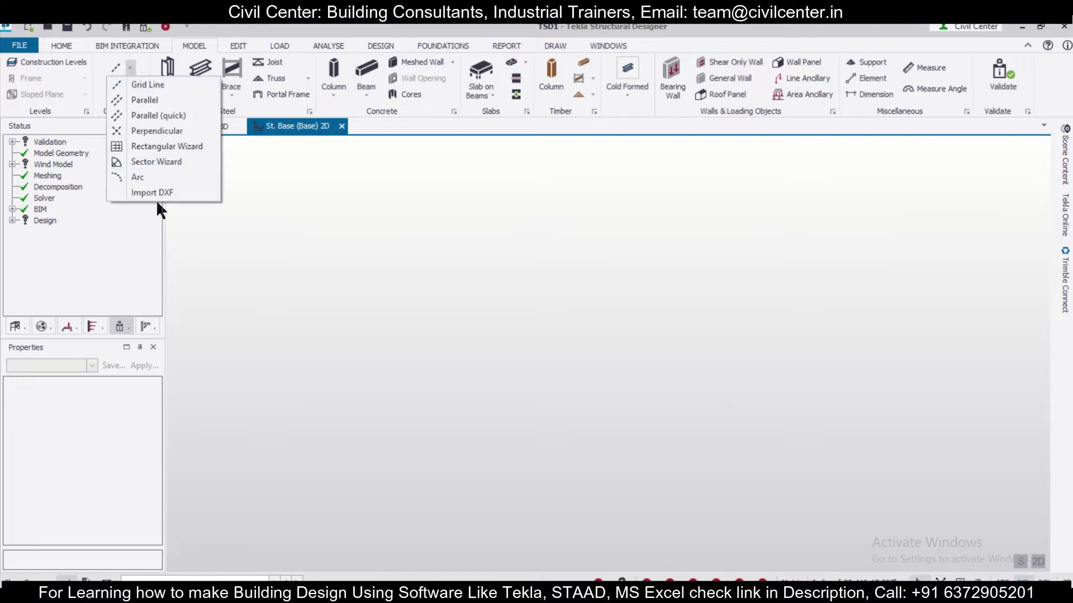
pyautogui.click(186, 191)
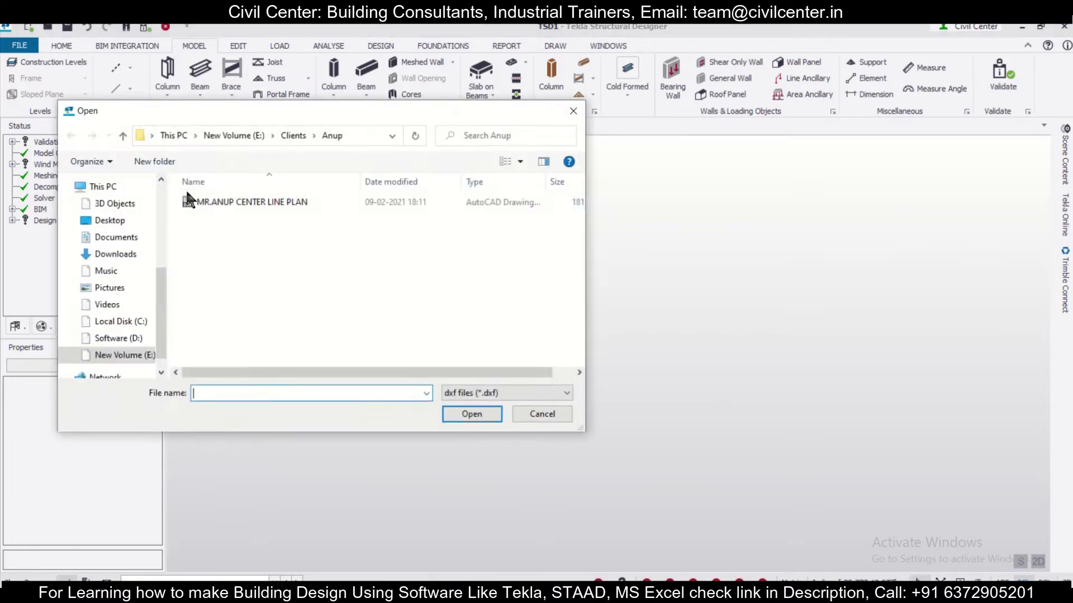
pyautogui.click(288, 136)
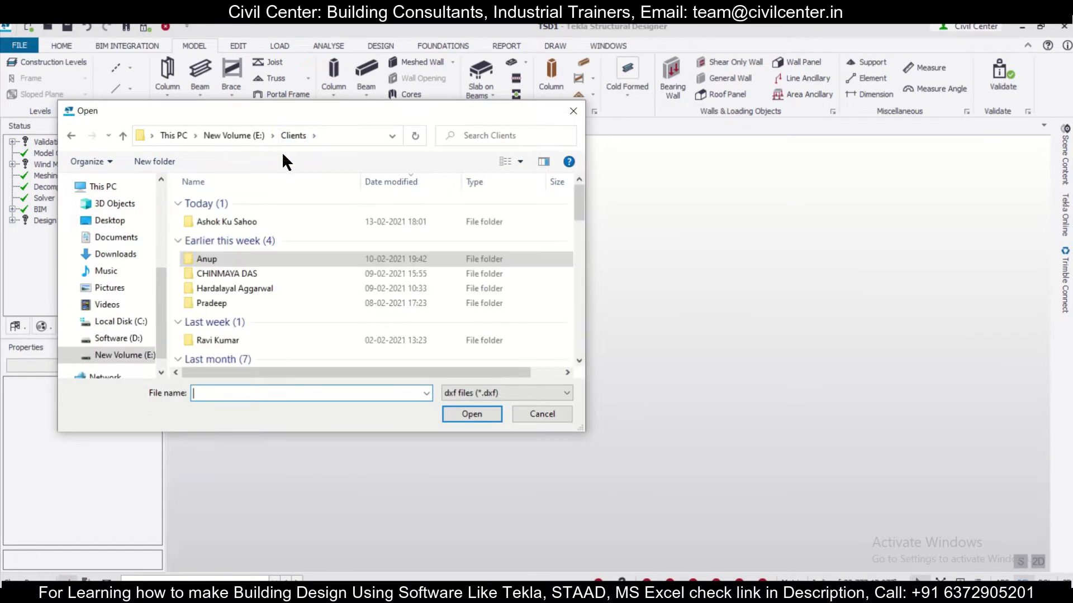
pyautogui.doubleClick(258, 225)
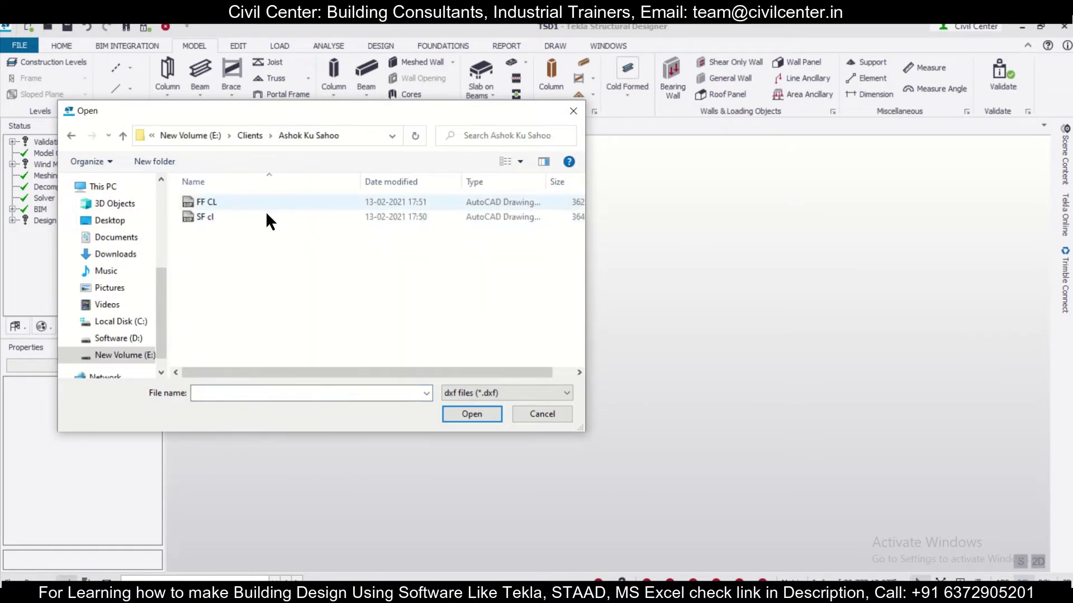
pyautogui.click(293, 201)
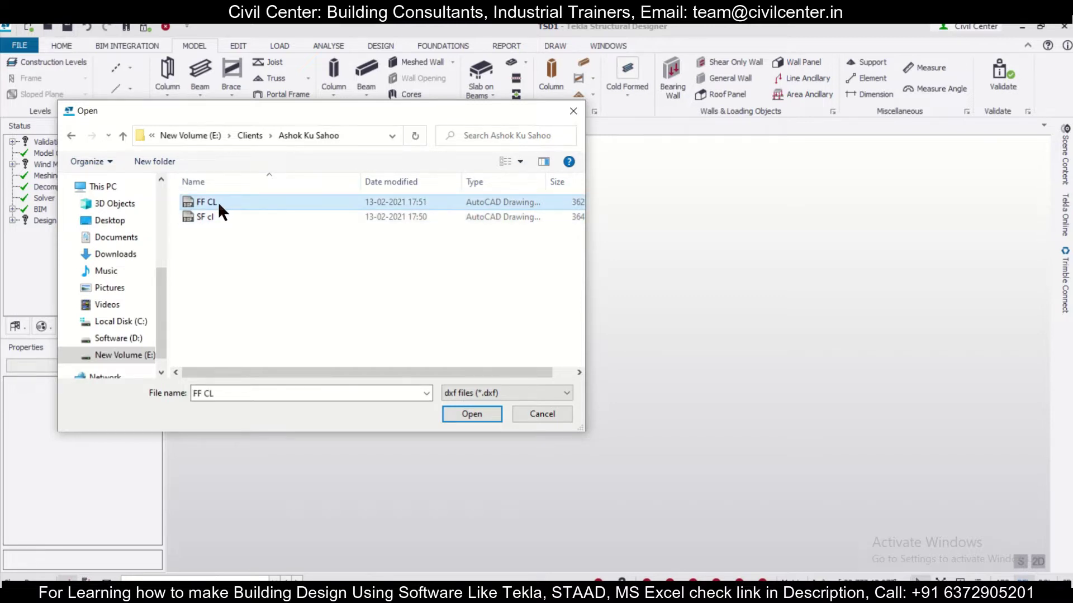
pyautogui.click(471, 416)
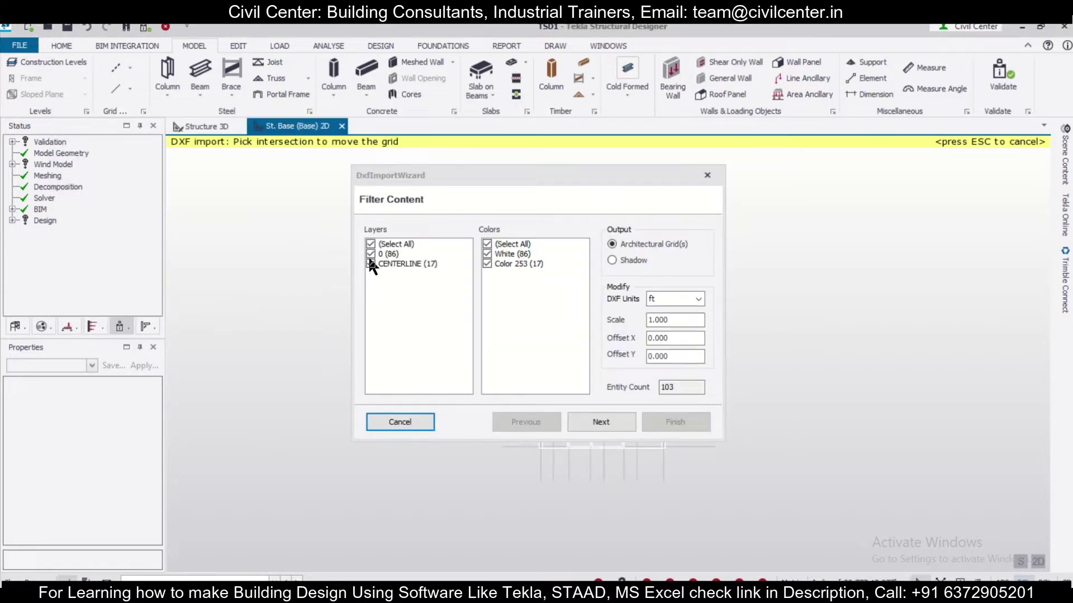
# Step: Filter the DXF content to the CENTERLINE layer only and set the DXF units to mm
pyautogui.click(374, 255)
pyautogui.click(370, 253)
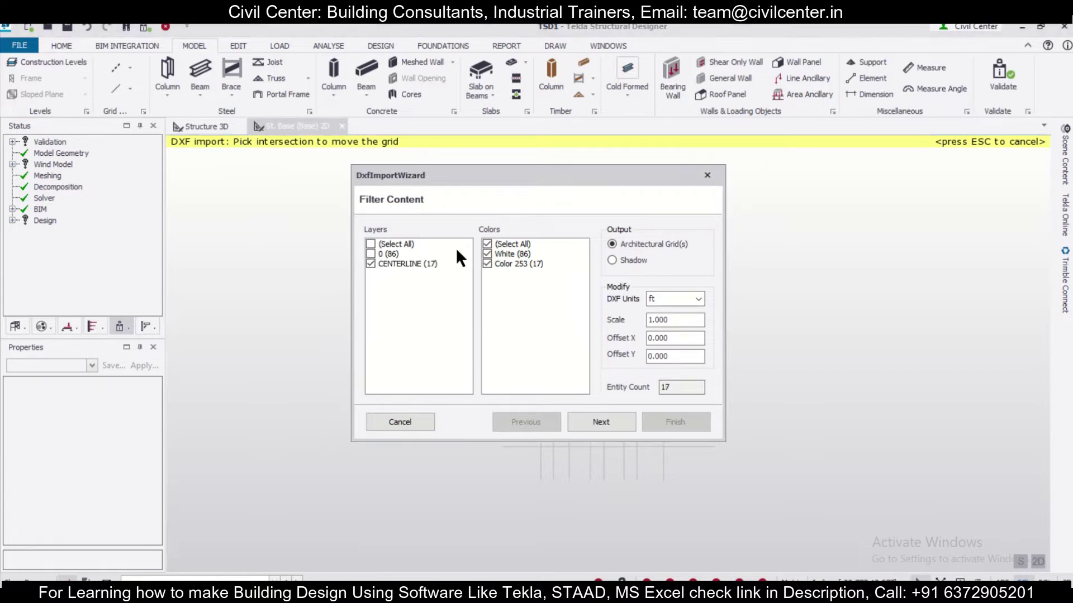
pyautogui.click(673, 299)
pyautogui.click(675, 313)
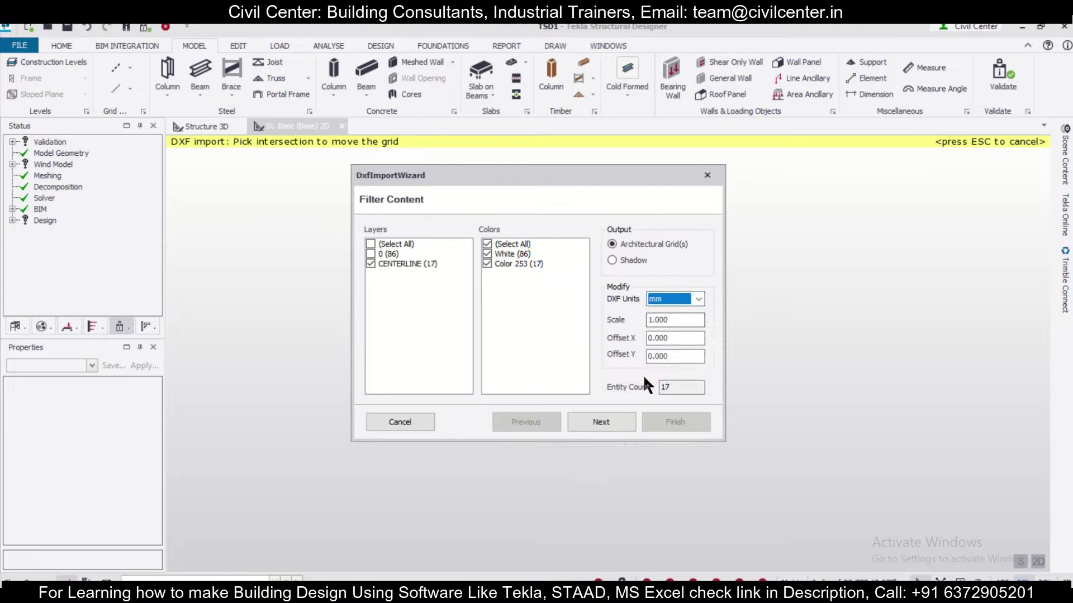
pyautogui.click(612, 423)
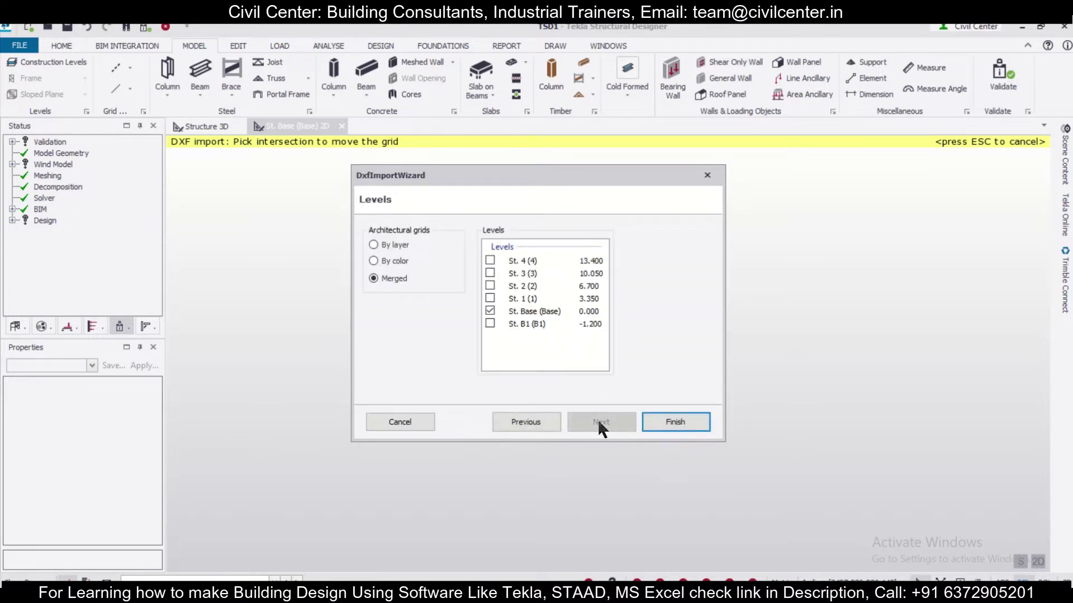
# Step: Create the architectural grids by layer, toggle level St. 4 (4), and finish the import
pyautogui.click(377, 245)
pyautogui.click(490, 260)
pyautogui.click(671, 426)
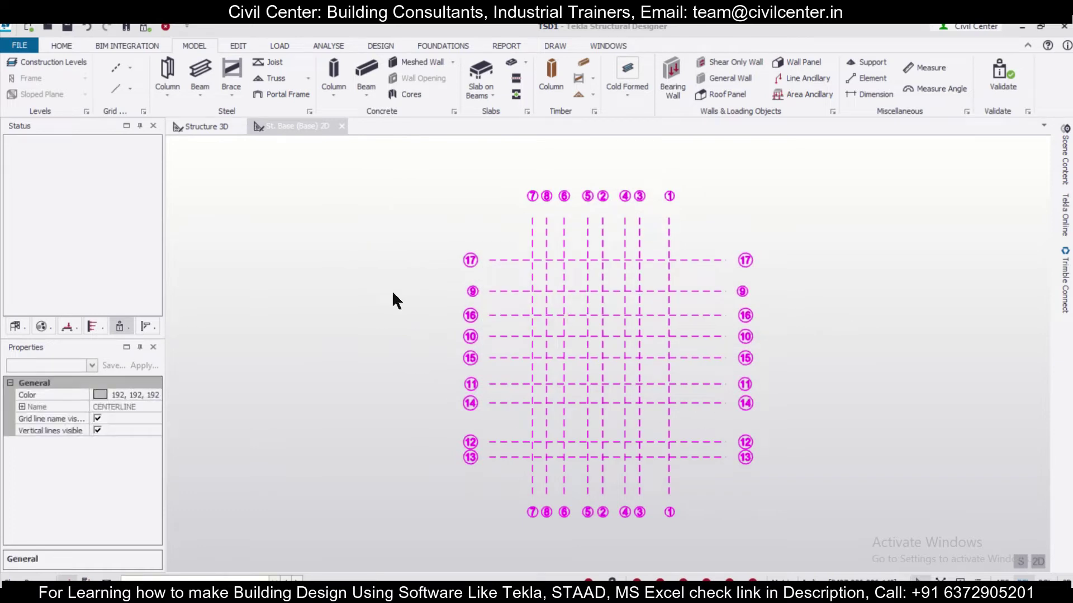
# Step: Select the whole imported CENTERLINE grid and change its color to black
pyautogui.click(388, 239)
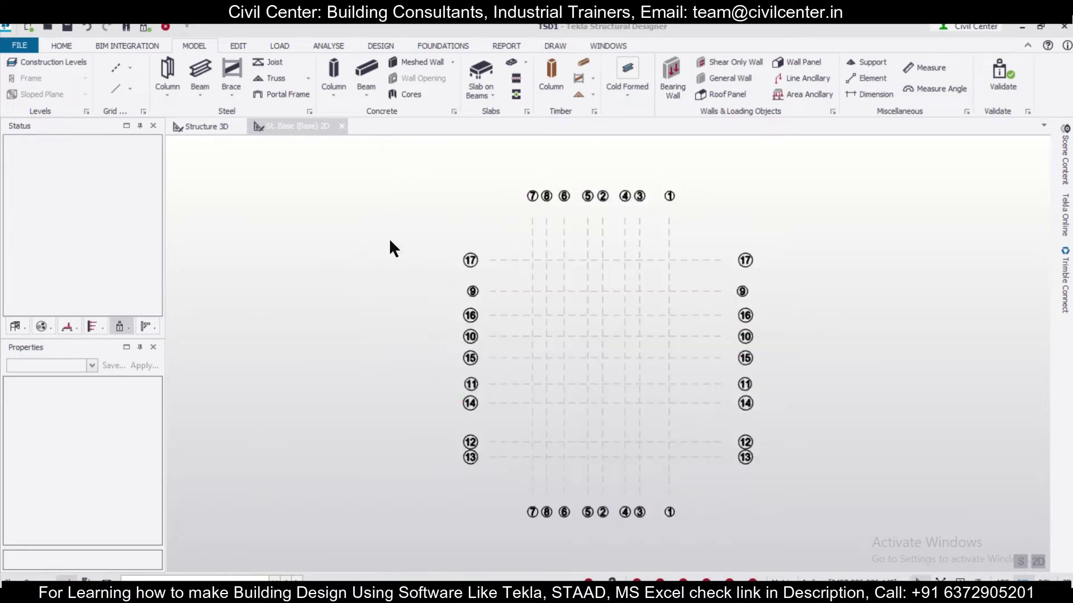
pyautogui.moveTo(340, 148); pyautogui.dragTo(896, 545)
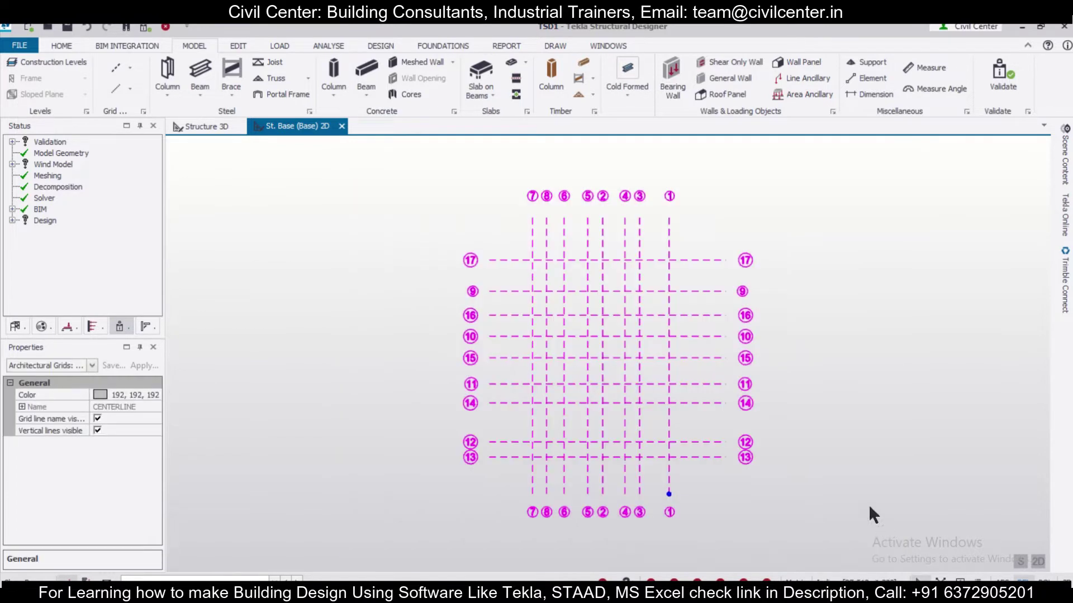
pyautogui.click(128, 394)
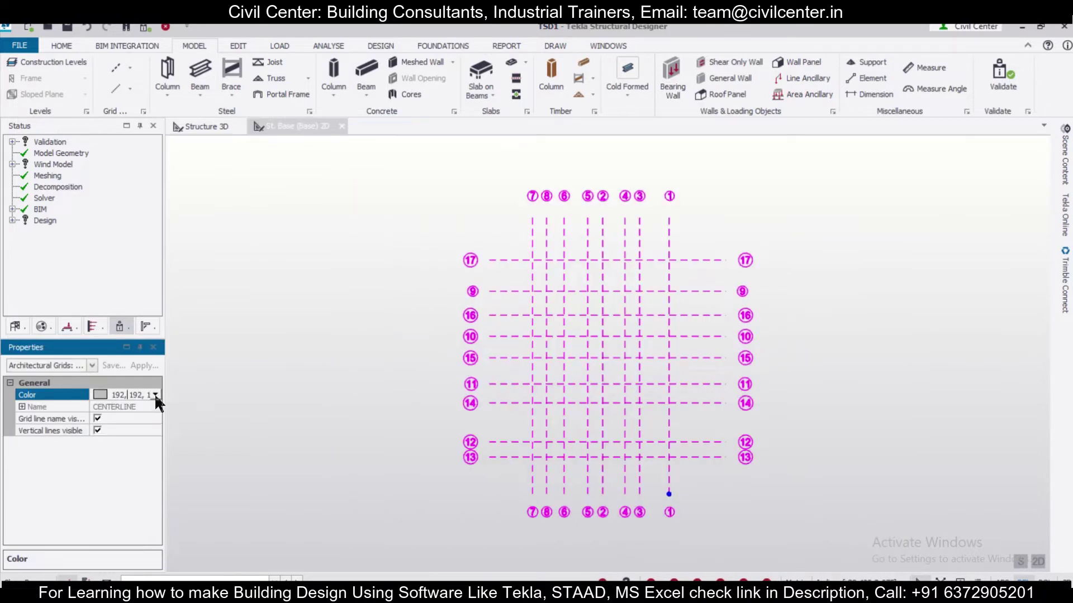
pyautogui.click(155, 395)
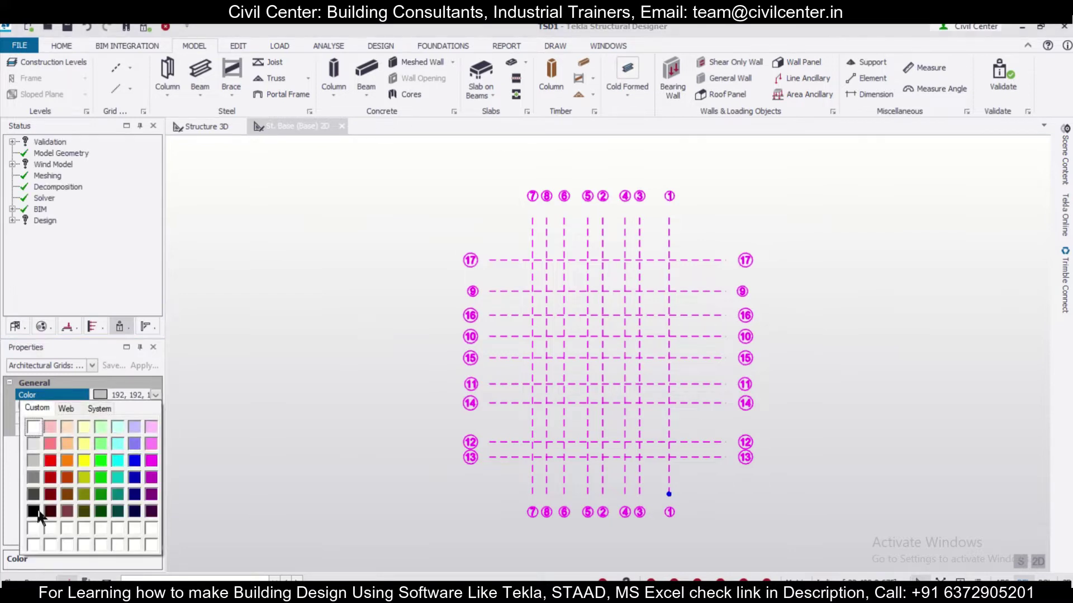
pyautogui.click(32, 513)
pyautogui.click(330, 468)
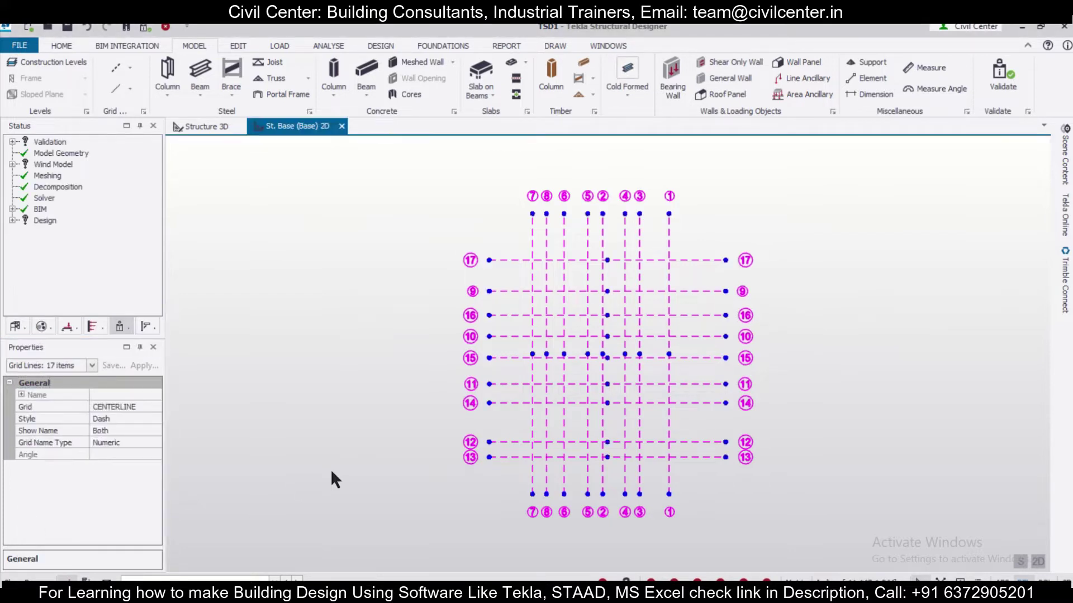
# Step: Start another DXF import and load the FF CL drawing from the client's project folder
pyautogui.click(133, 64)
pyautogui.click(167, 193)
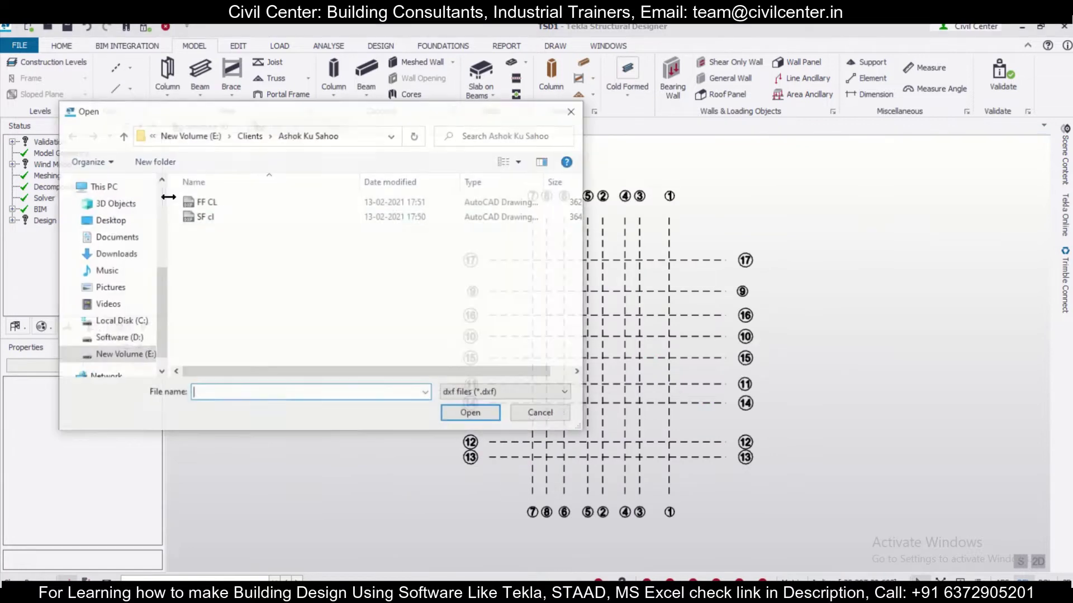
pyautogui.click(258, 204)
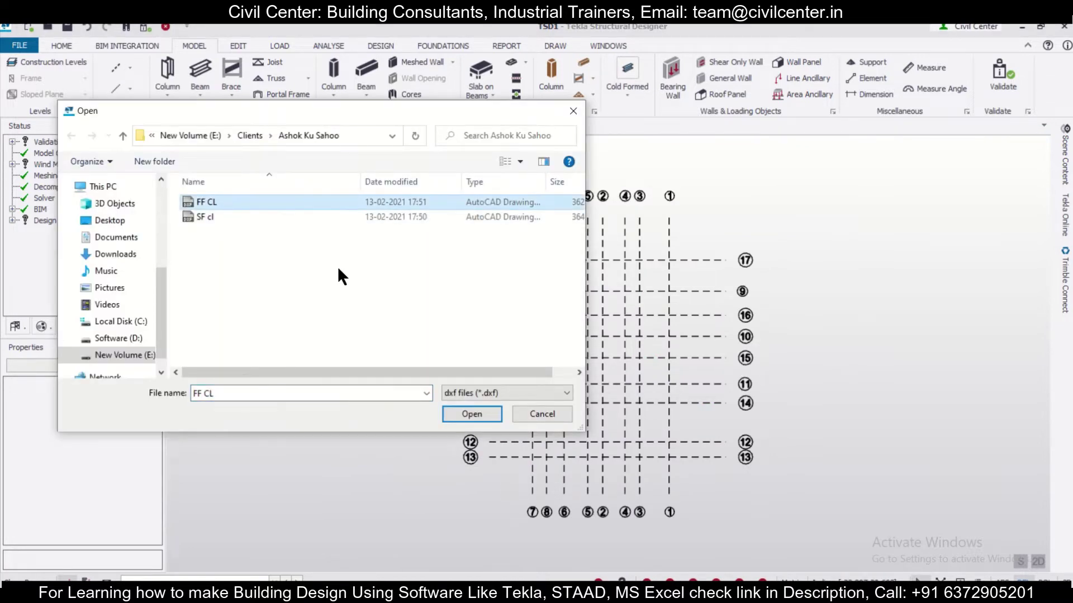
pyautogui.click(479, 415)
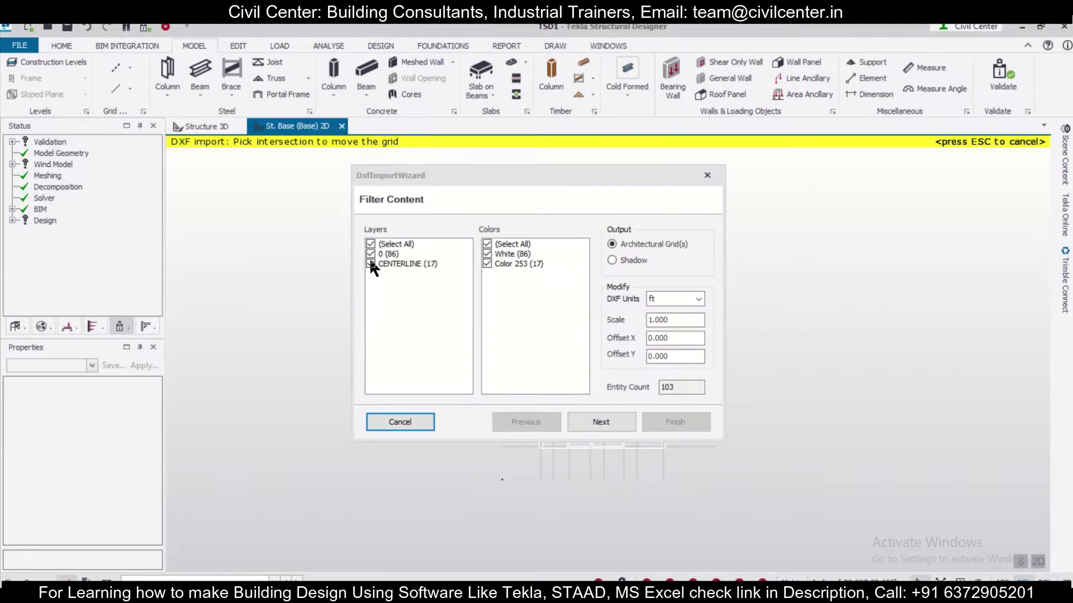
# Step: Exclude the CENTERLINE layer, set the output to Shadow with DXF units in mm, and finish the import
pyautogui.click(370, 263)
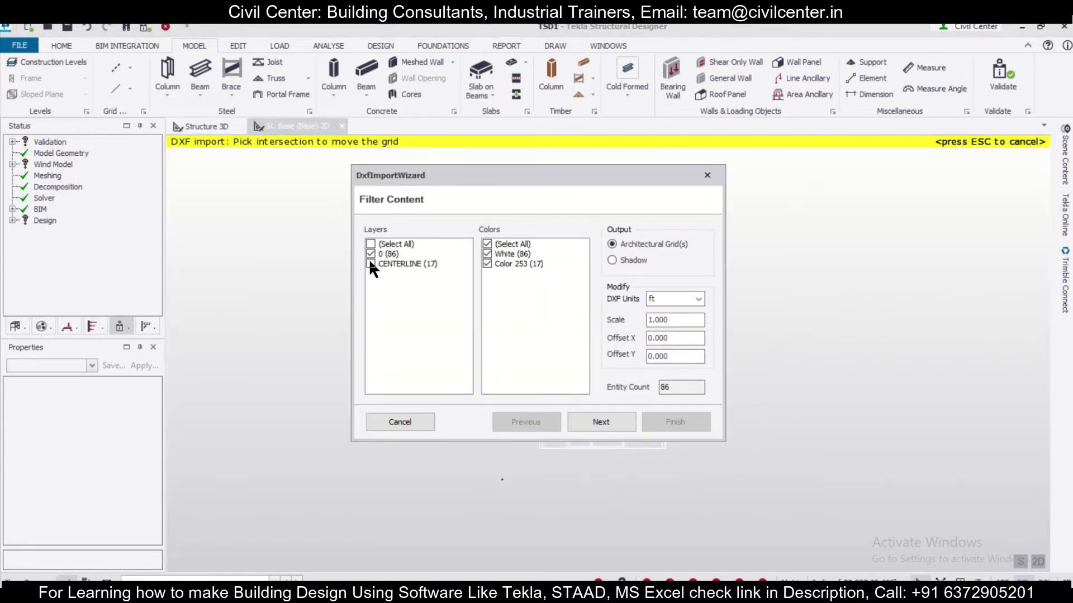
pyautogui.click(631, 260)
pyautogui.click(683, 297)
pyautogui.click(678, 329)
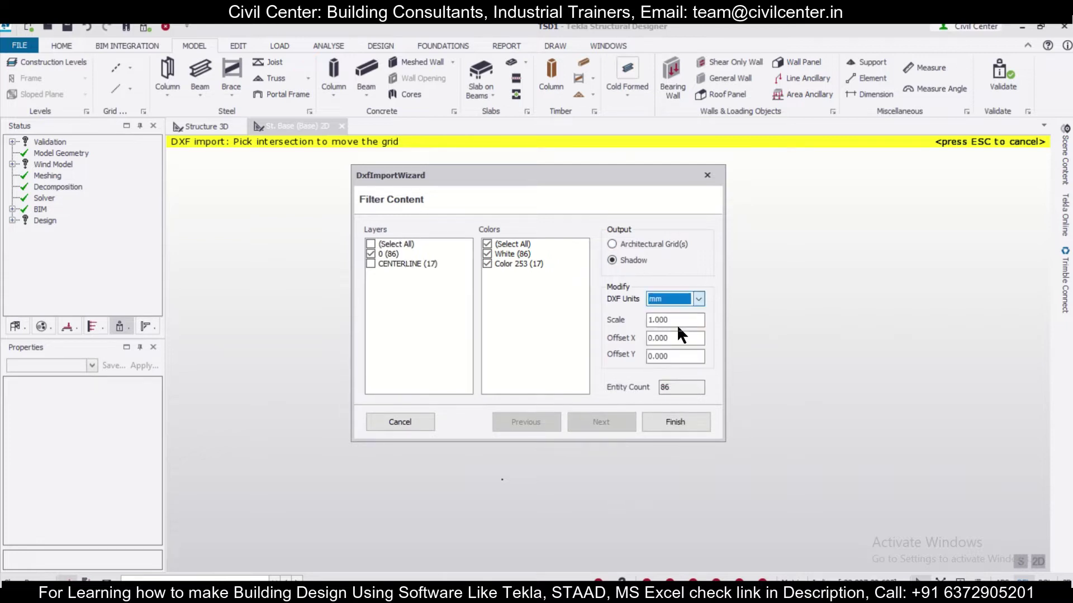
pyautogui.click(673, 419)
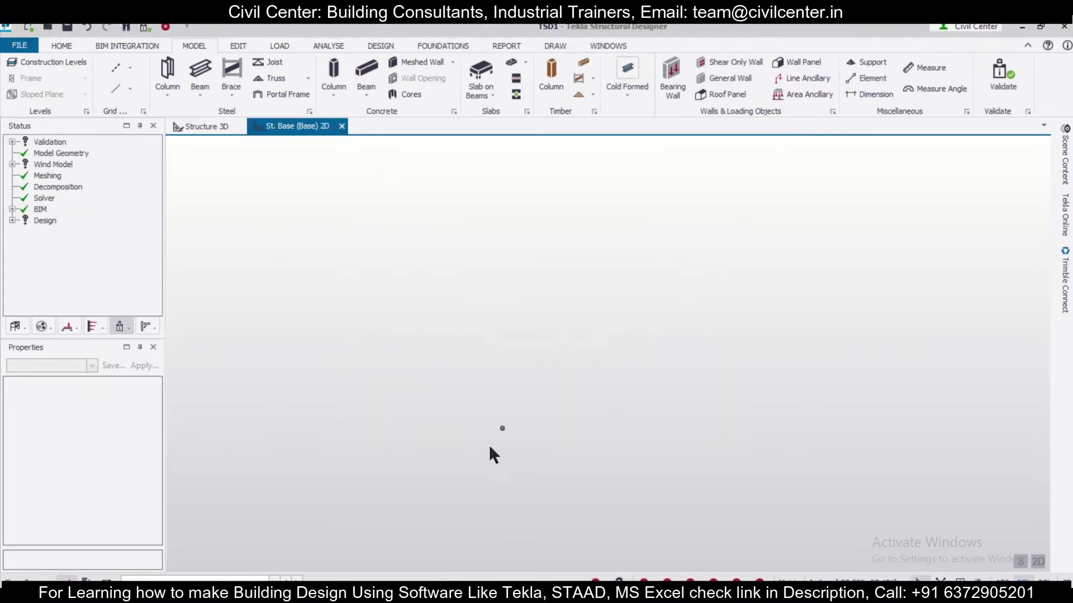
# Step: Examine how the imported wall shadow aligns with the grid lines and compare it with the SF plan in AutoCAD
pyautogui.scroll(6, 554, 306)
pyautogui.scroll(3, 543, 390)
pyautogui.moveTo(555, 306); pyautogui.dragTo(565, 413, button='middle')
pyautogui.scroll(2, 481, 499)
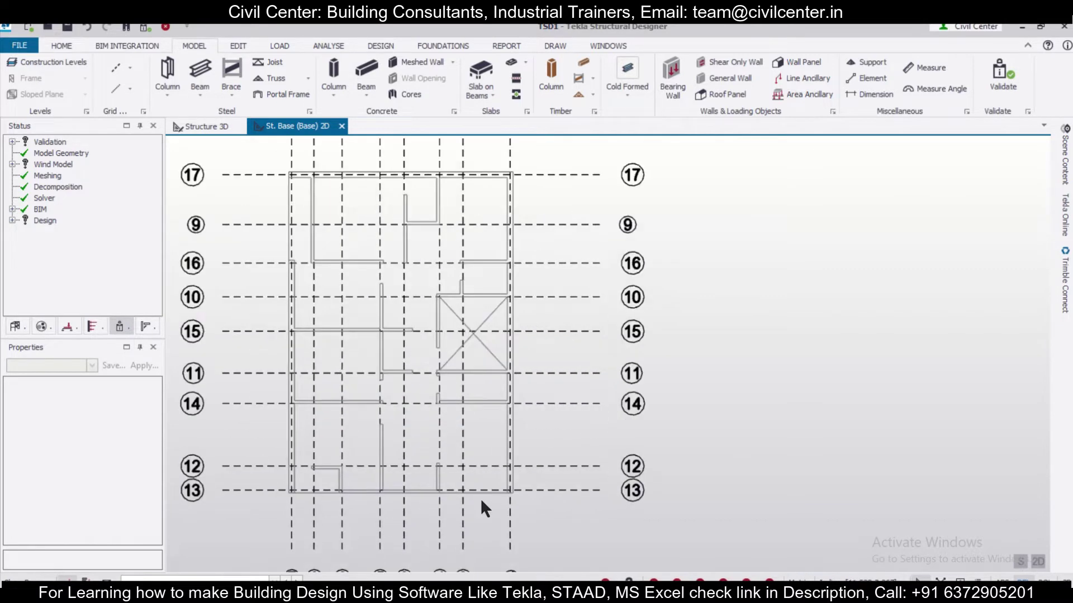
pyautogui.scroll(3, 286, 162)
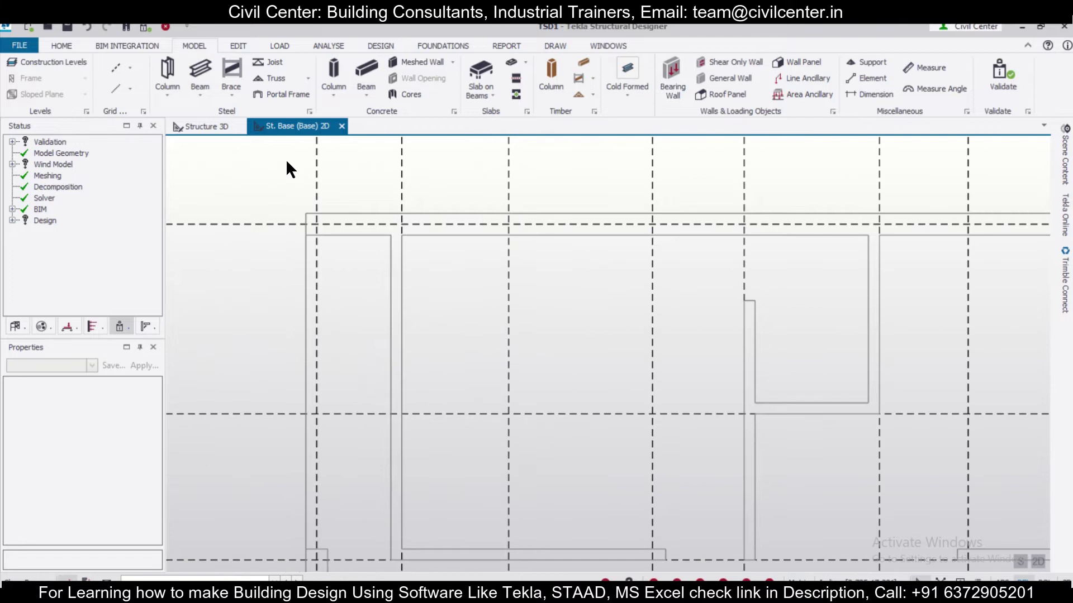
pyautogui.scroll(-1, 287, 168)
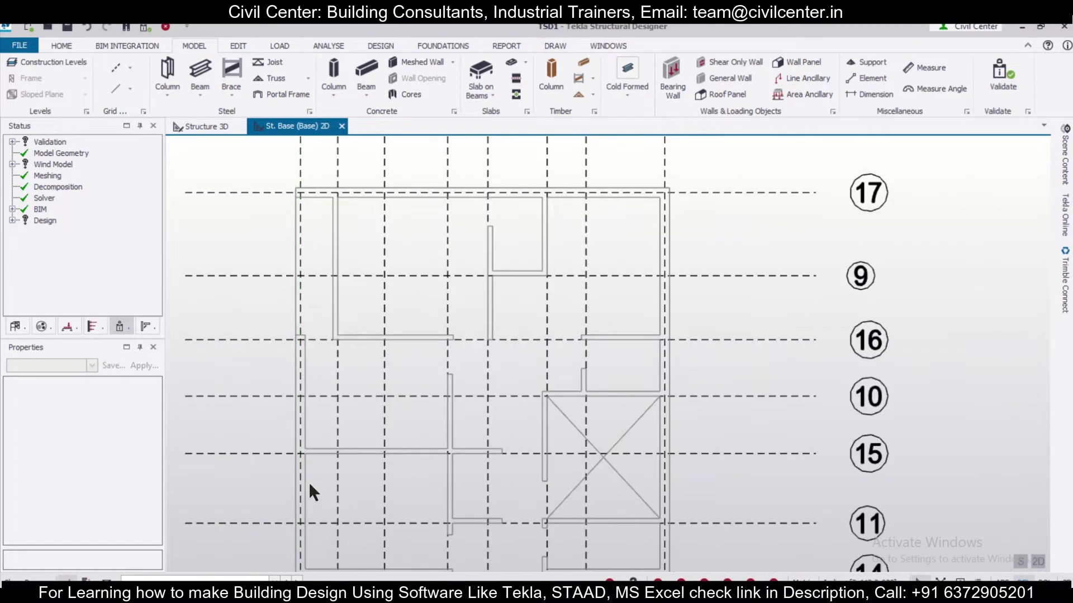
pyautogui.moveTo(308, 482); pyautogui.dragTo(326, 389, button='middle')
pyautogui.scroll(-1, 324, 386)
pyautogui.scroll(3, 324, 555)
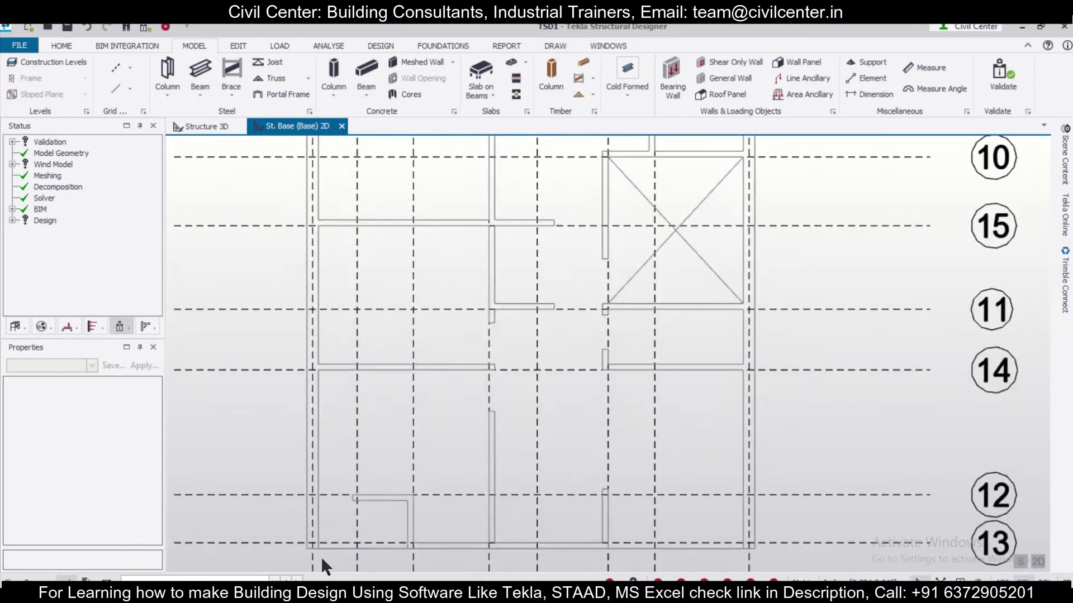
pyautogui.scroll(-3, 314, 539)
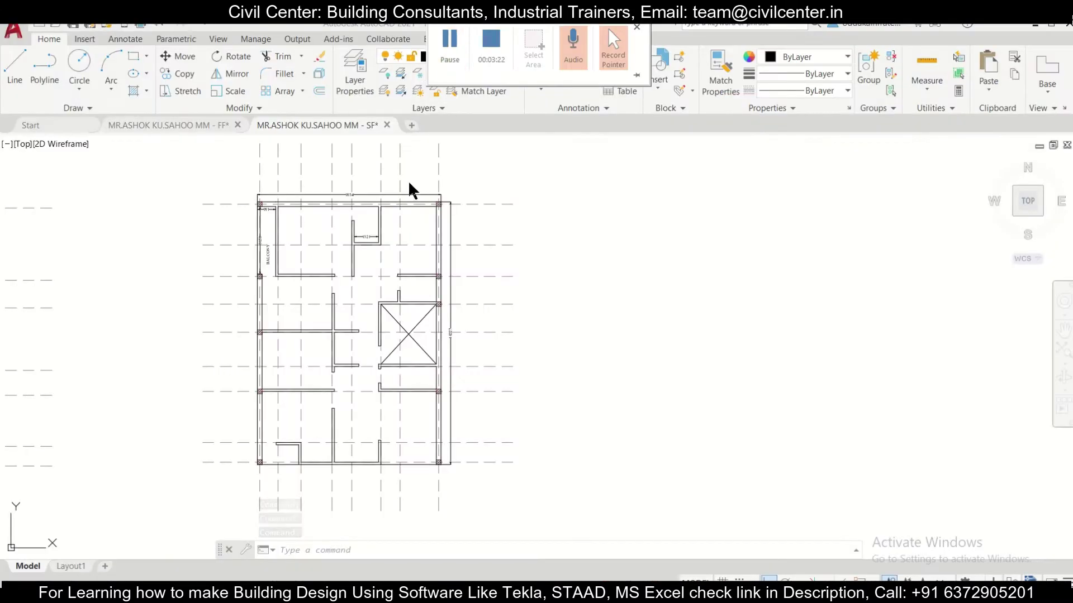
pyautogui.scroll(2, 268, 193)
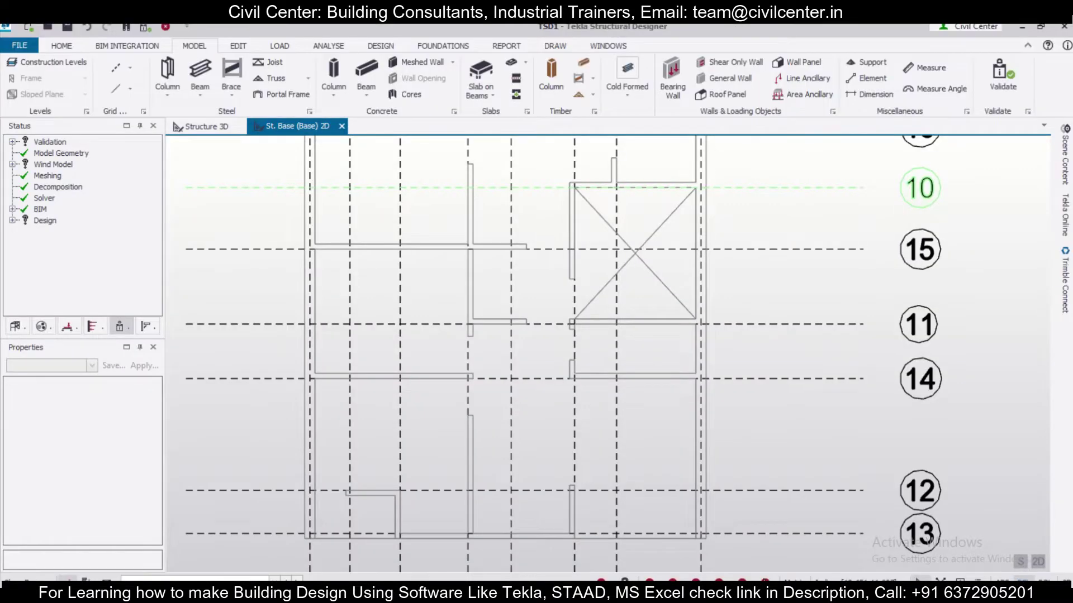
pyautogui.moveTo(412, 236); pyautogui.dragTo(417, 408, button='middle')
pyautogui.moveTo(410, 157); pyautogui.dragTo(391, 276, button='middle')
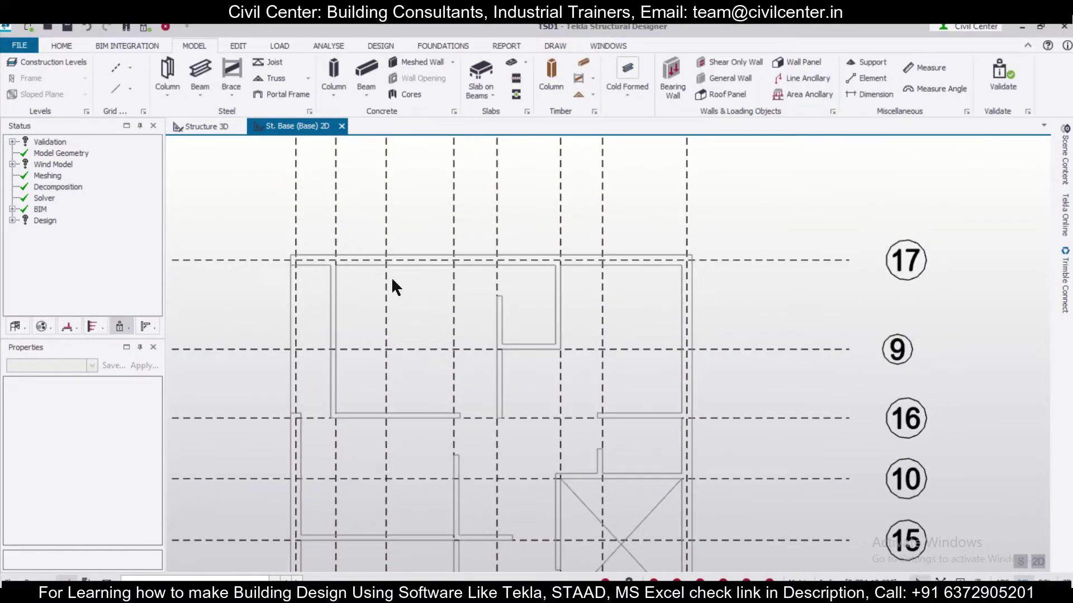
# Step: Start a cast-in-place concrete column and set its rectangular section to 350 mm breadth by 250 mm depth
pyautogui.click(337, 68)
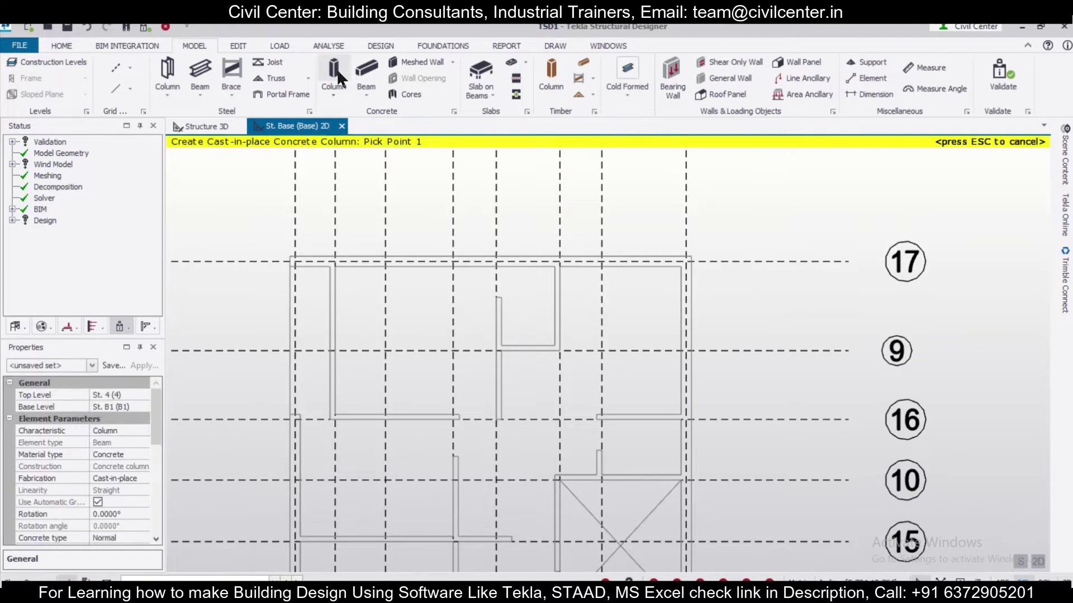
pyautogui.scroll(-3, 152, 458)
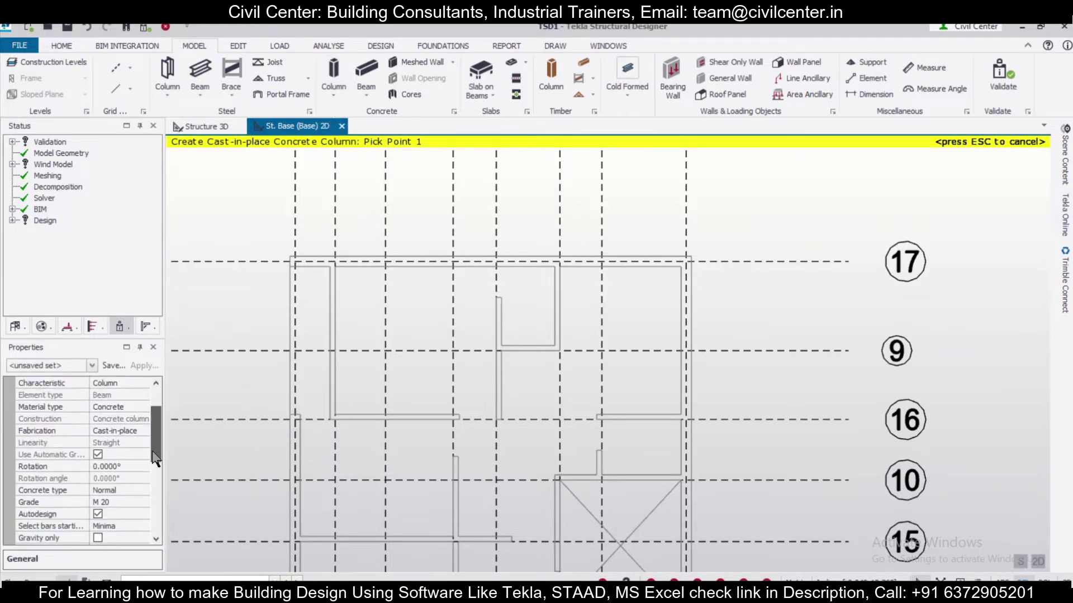
pyautogui.scroll(3, 152, 441)
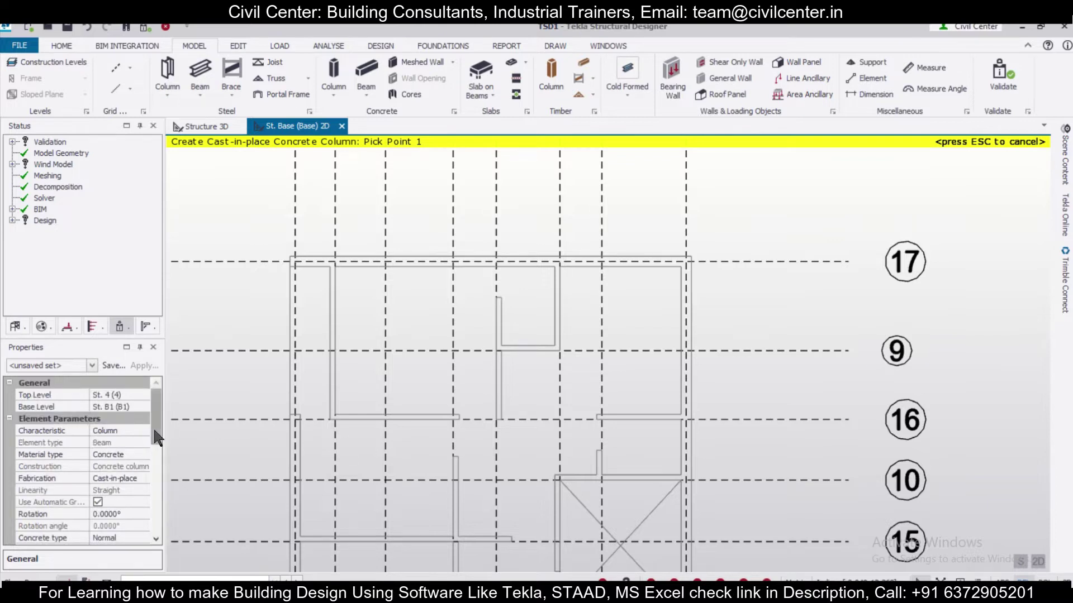
pyautogui.scroll(-3, 153, 447)
pyautogui.click(143, 466)
pyautogui.click(143, 466)
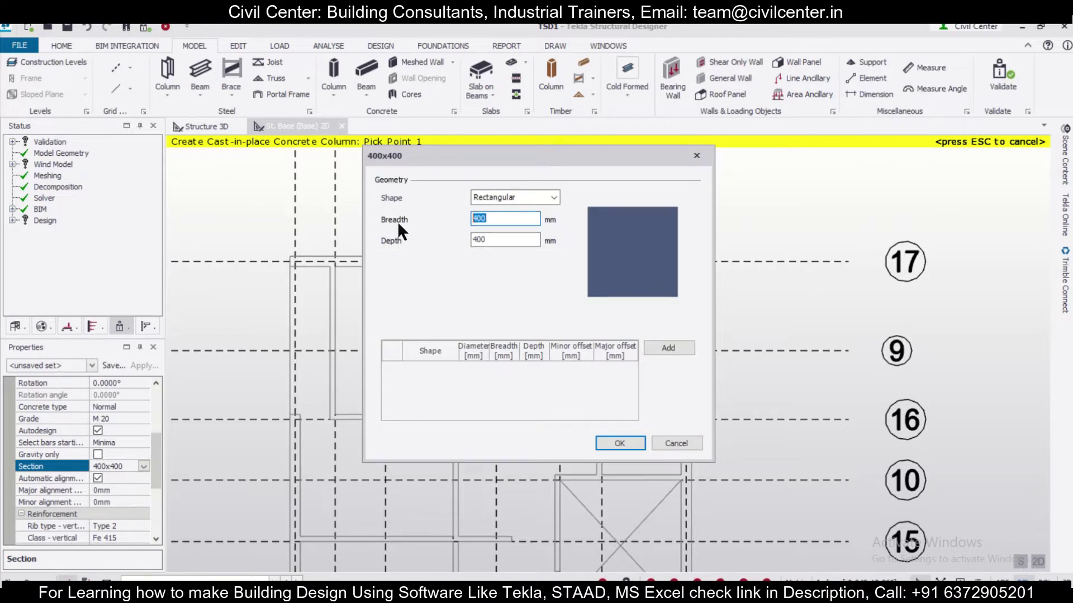
pyautogui.write('350')
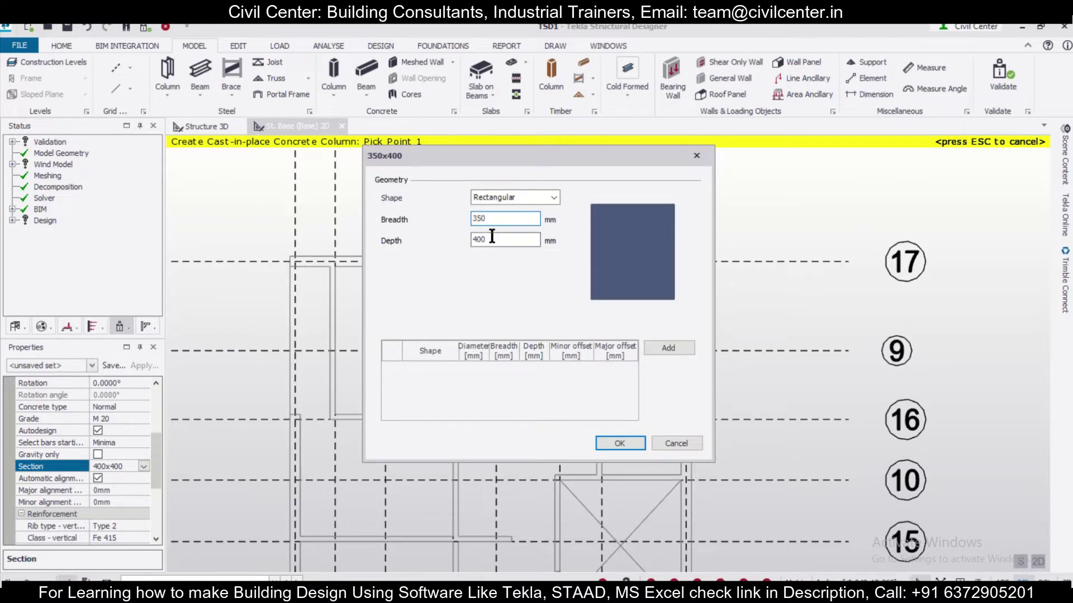
pyautogui.write('250')
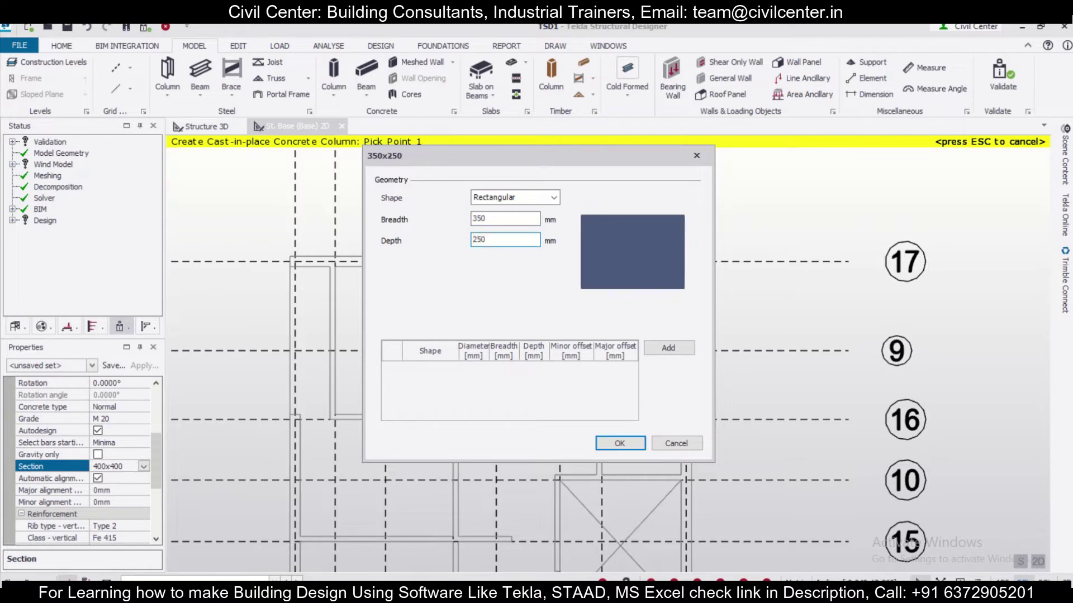
pyautogui.click(615, 439)
# Step: Turn off the column's automatic alignment and set both vertical and link/confinement reinforcement classes to Fe 500
pyautogui.scroll(-1, 145, 458)
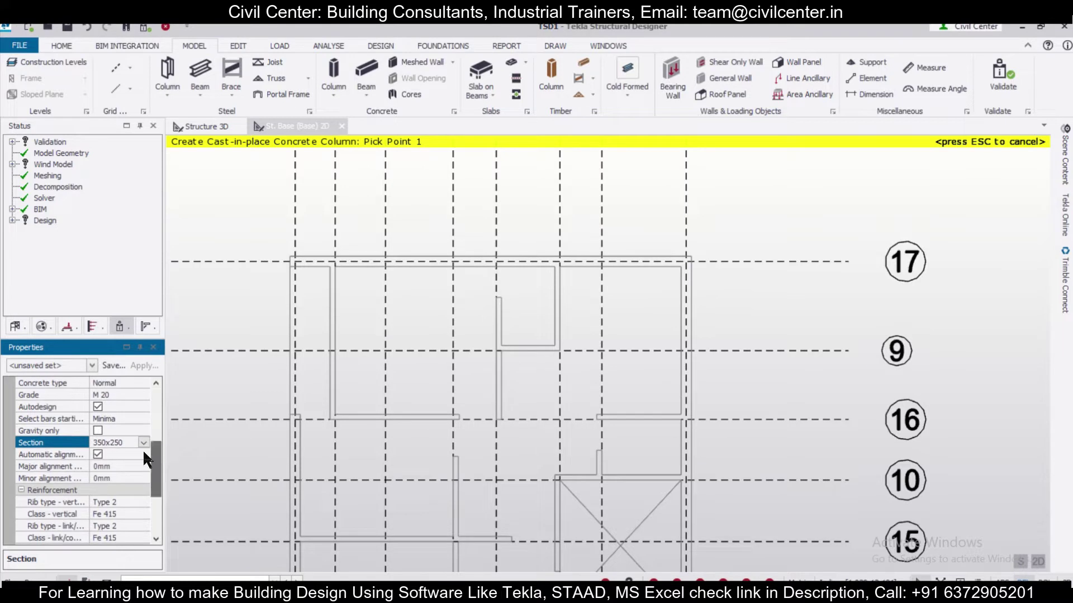
pyautogui.click(98, 454)
pyautogui.scroll(-3, 158, 479)
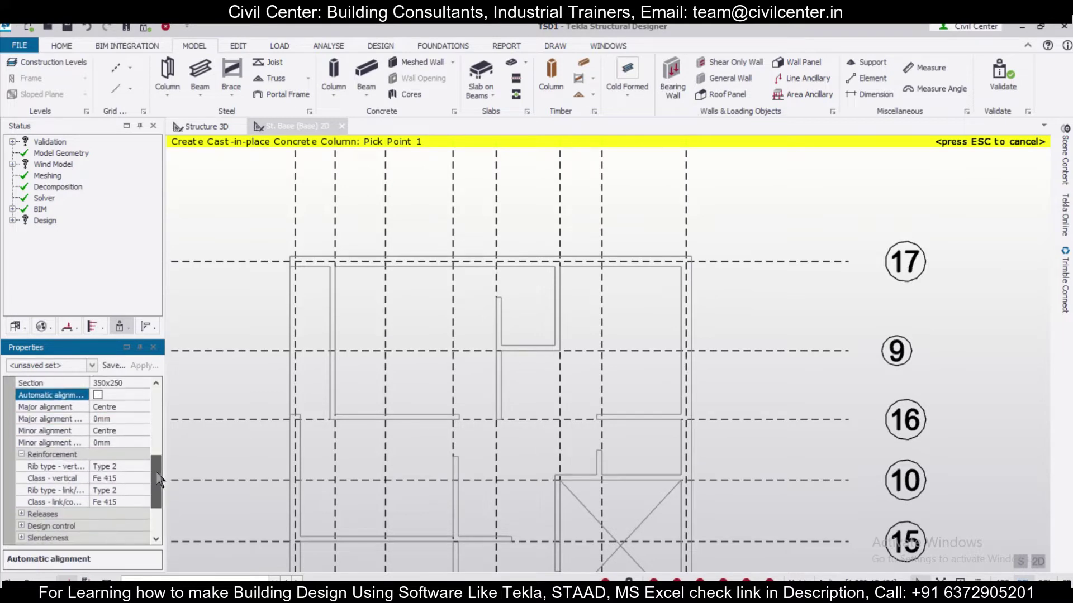
pyautogui.click(133, 478)
pyautogui.click(140, 478)
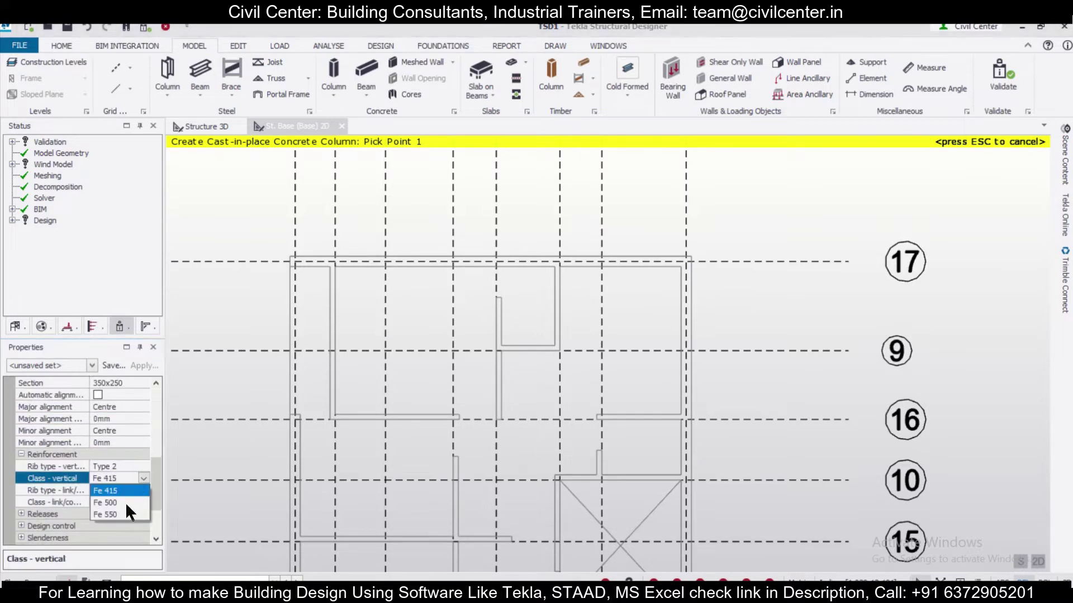
pyautogui.click(125, 502)
pyautogui.click(137, 500)
pyautogui.click(142, 501)
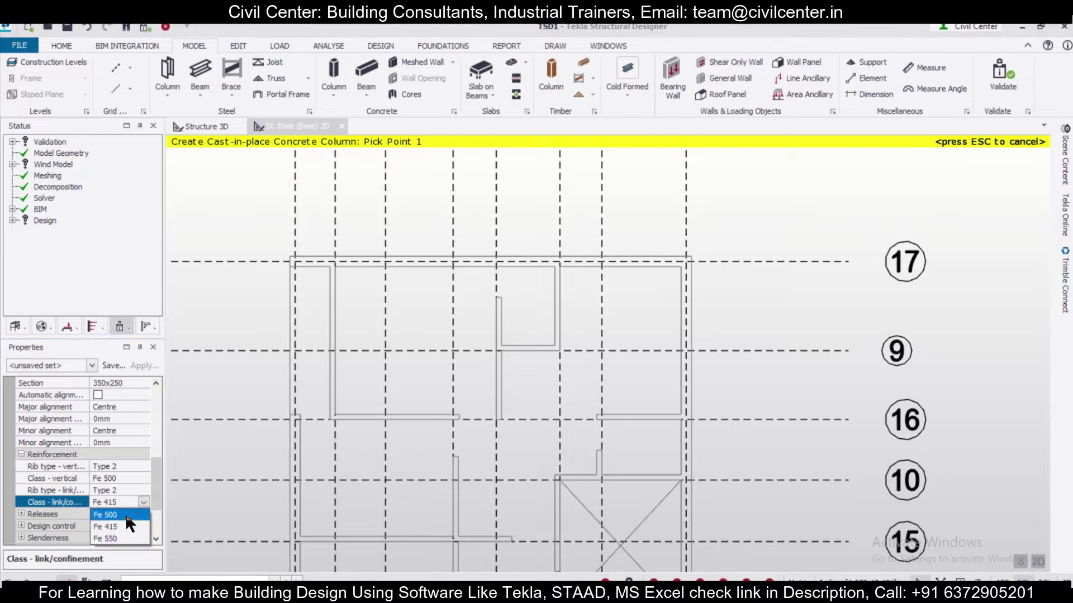
pyautogui.click(127, 516)
pyautogui.scroll(-2, 152, 516)
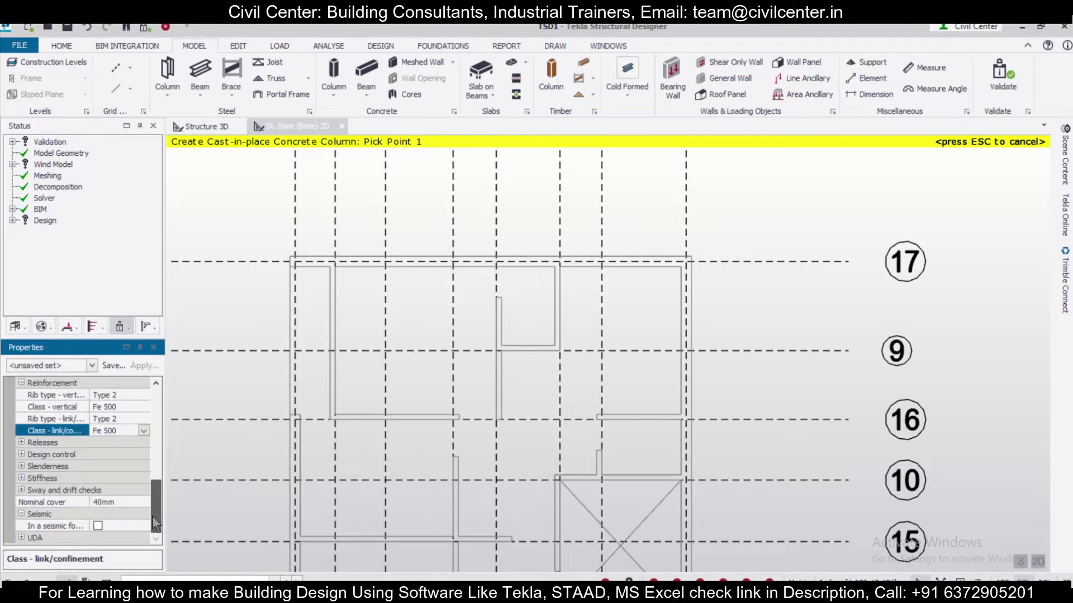
pyautogui.scroll(3, 150, 505)
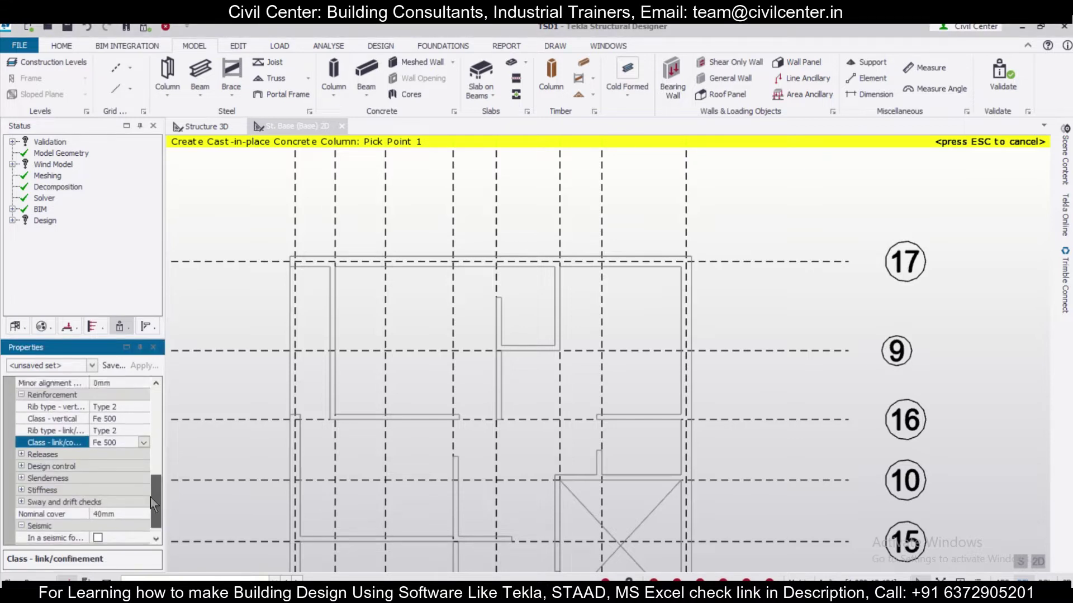
# Step: Place columns where grid 17 meets grids 7 and 1 and where grid 16 meets grid 7, checking the AutoCAD plan
pyautogui.click(295, 261)
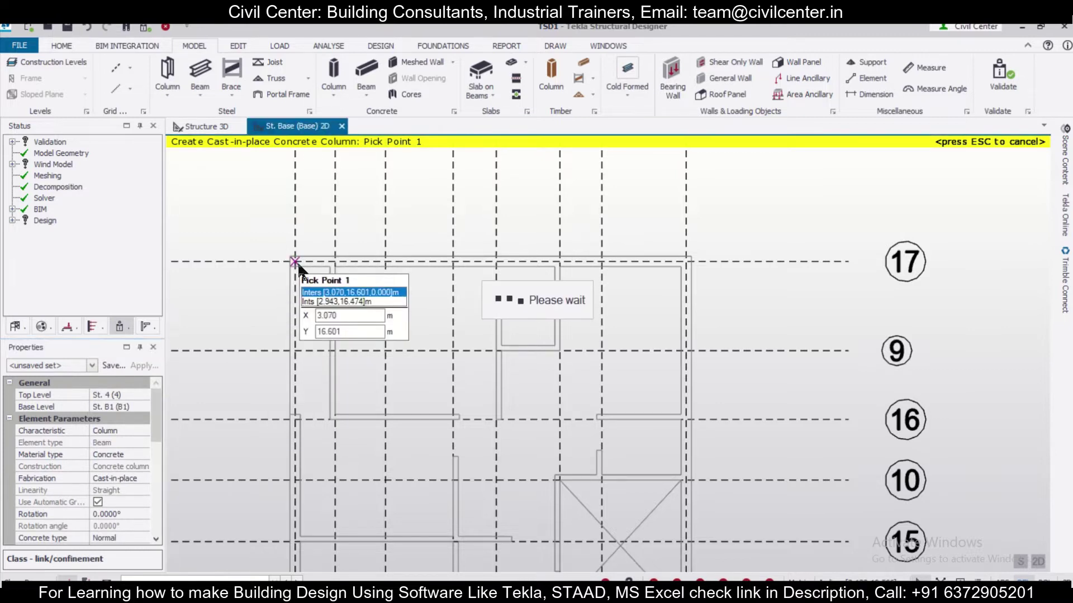
pyautogui.click(686, 262)
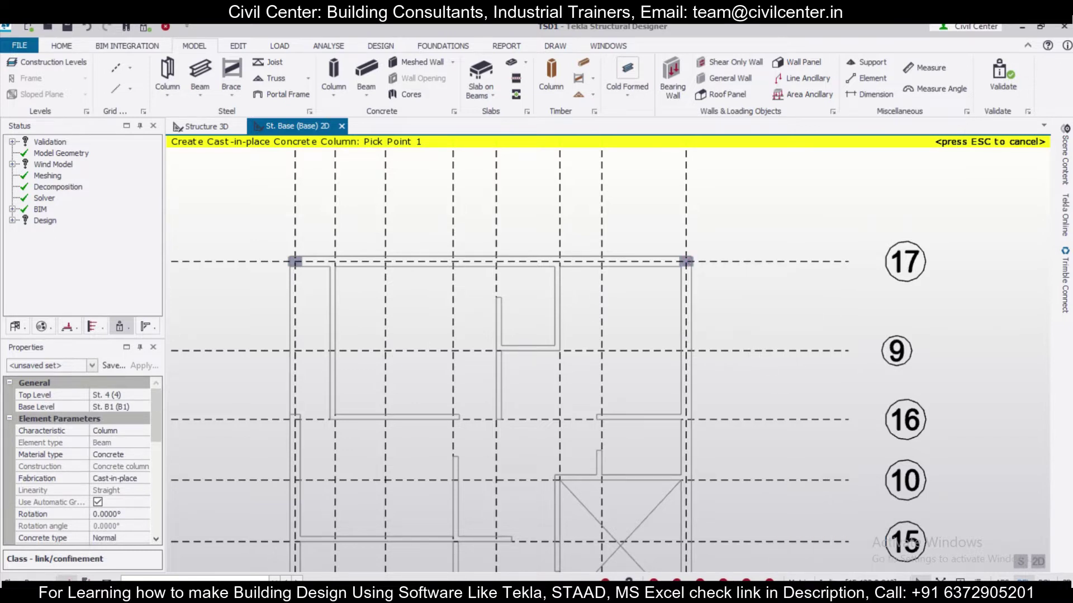
pyautogui.hotkey('alt', 'Tab')
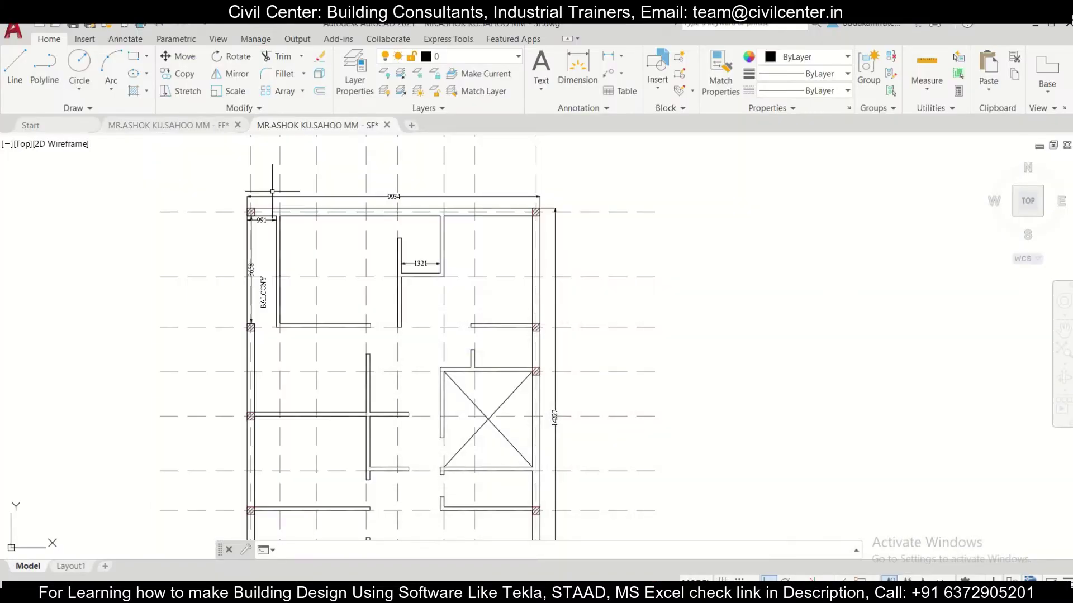
pyautogui.hotkey('alt', 'Tab')
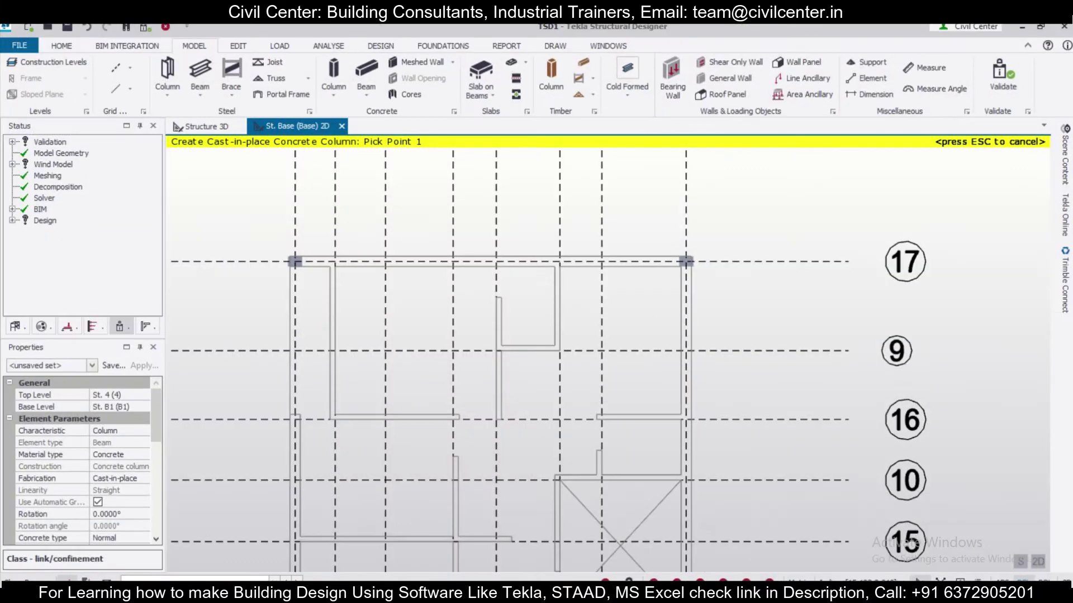
pyautogui.click(299, 416)
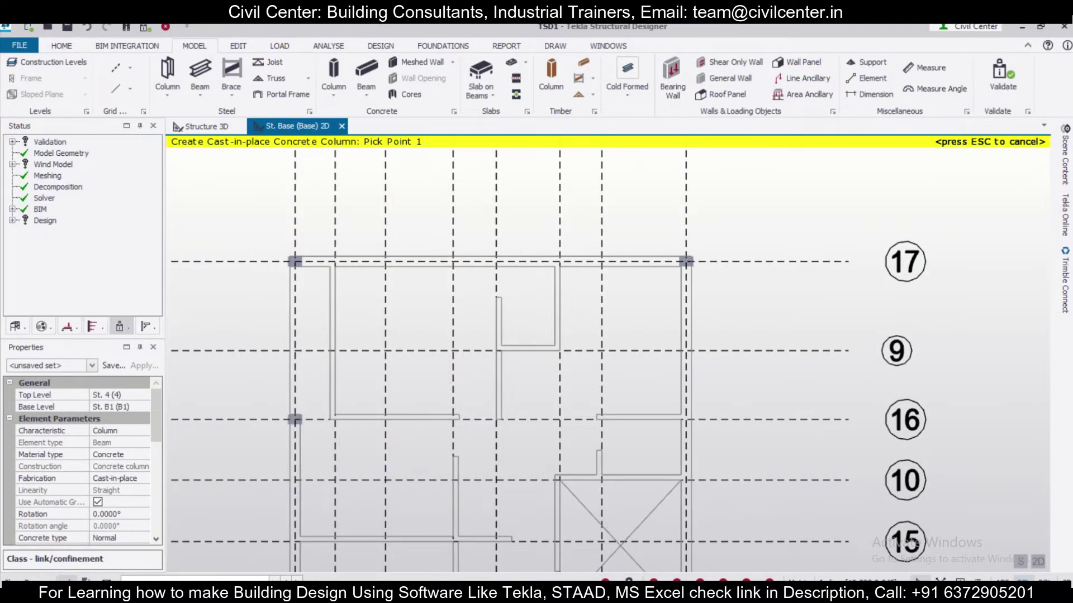
# Step: Check the column layout in AutoCAD and place columns on grid 1 at its intersections with grids 16 and 10
pyautogui.hotkey('alt', 'Tab')
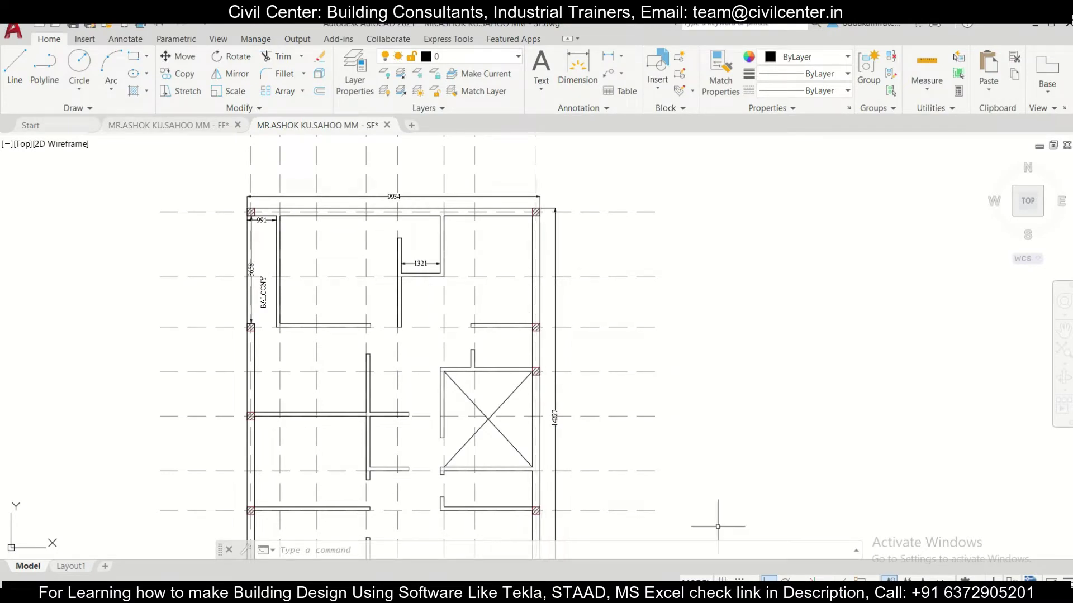
pyautogui.hotkey('alt', 'Tab')
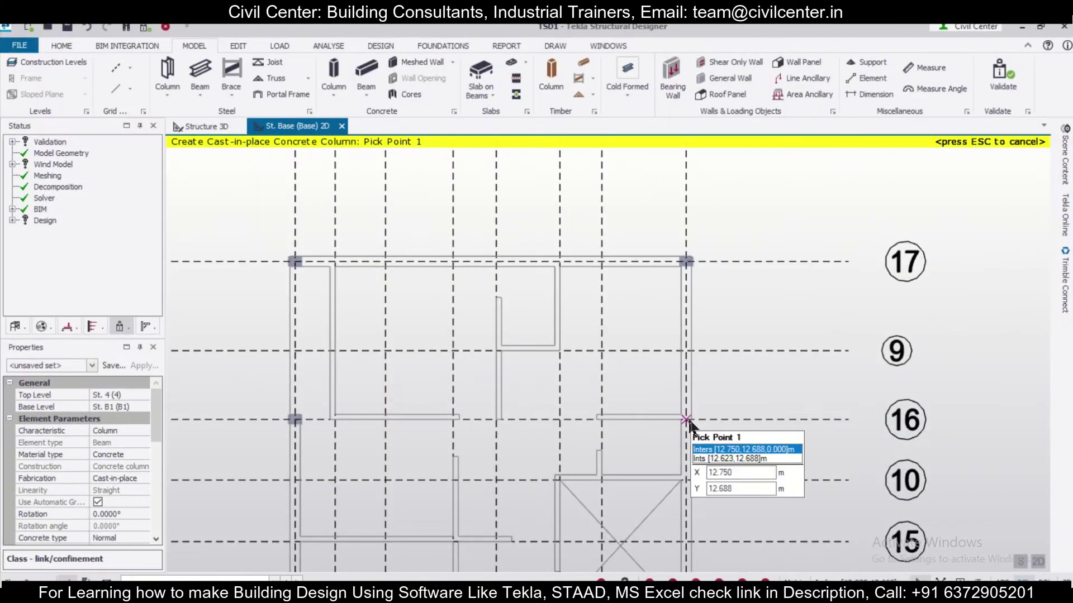
pyautogui.click(686, 419)
pyautogui.click(687, 480)
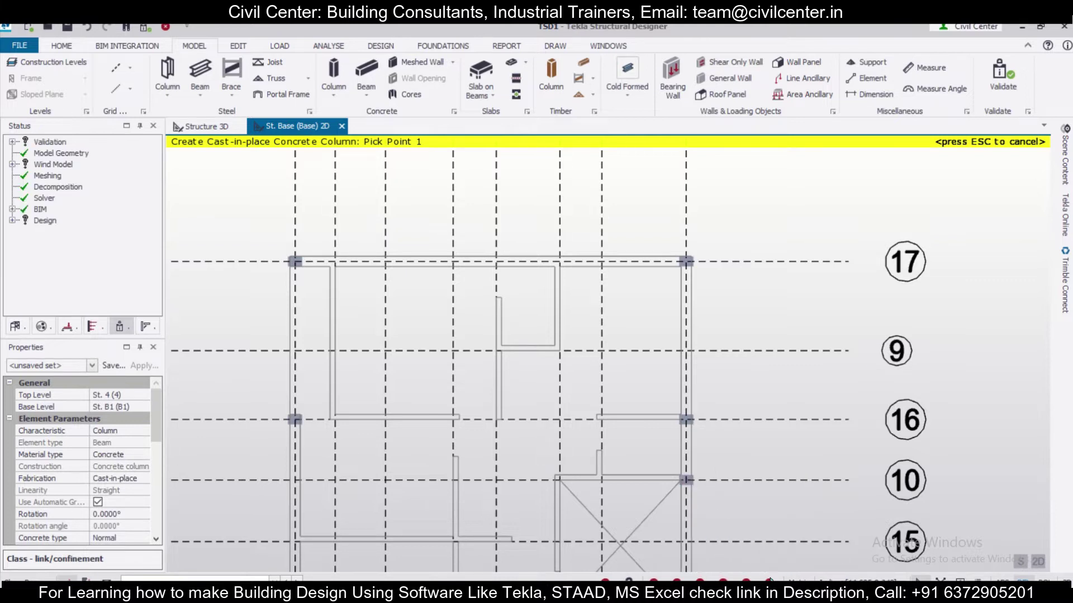
# Step: Check the AutoCAD plan and place columns on grid 1 at its intersections with grids 14 and 13
pyautogui.scroll(-1, 697, 488)
pyautogui.moveTo(697, 488); pyautogui.dragTo(641, 300, button='middle')
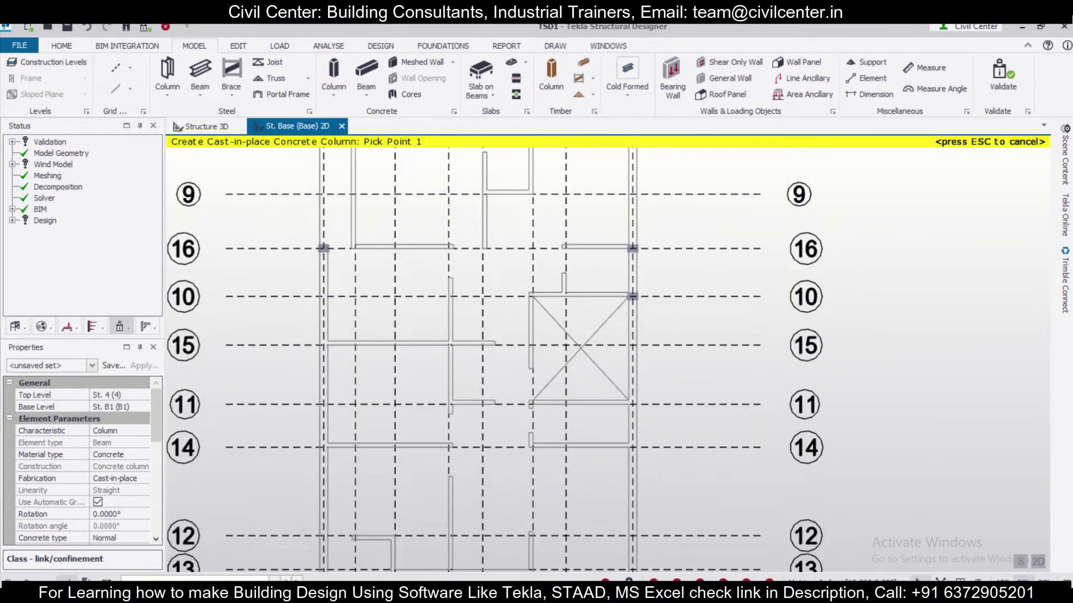
pyautogui.hotkey('alt', 'Tab')
pyautogui.moveTo(627, 431); pyautogui.dragTo(604, 306, button='middle')
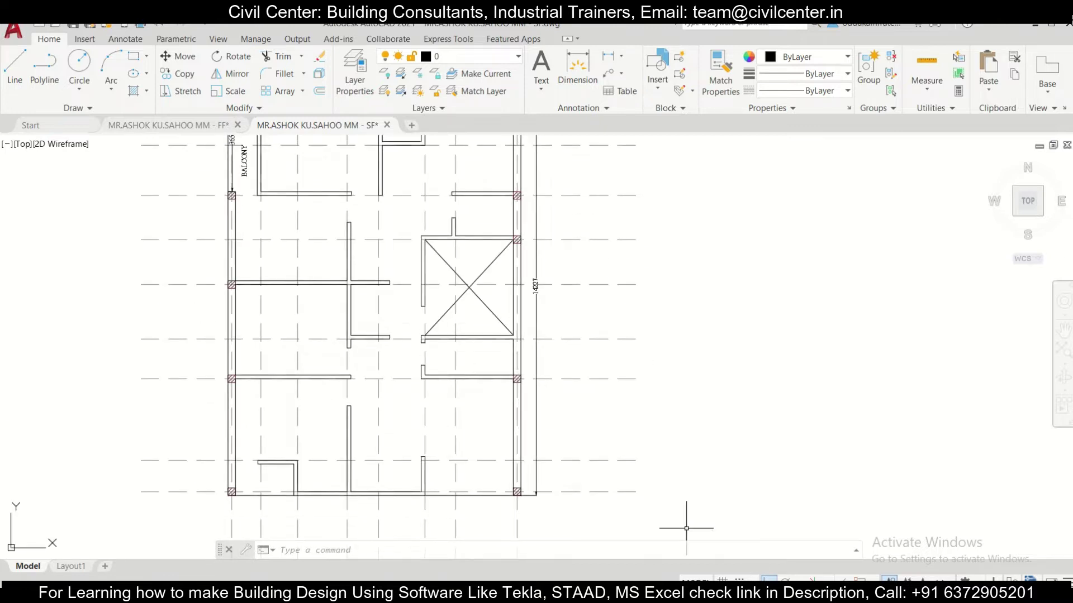
pyautogui.hotkey('alt', 'Tab')
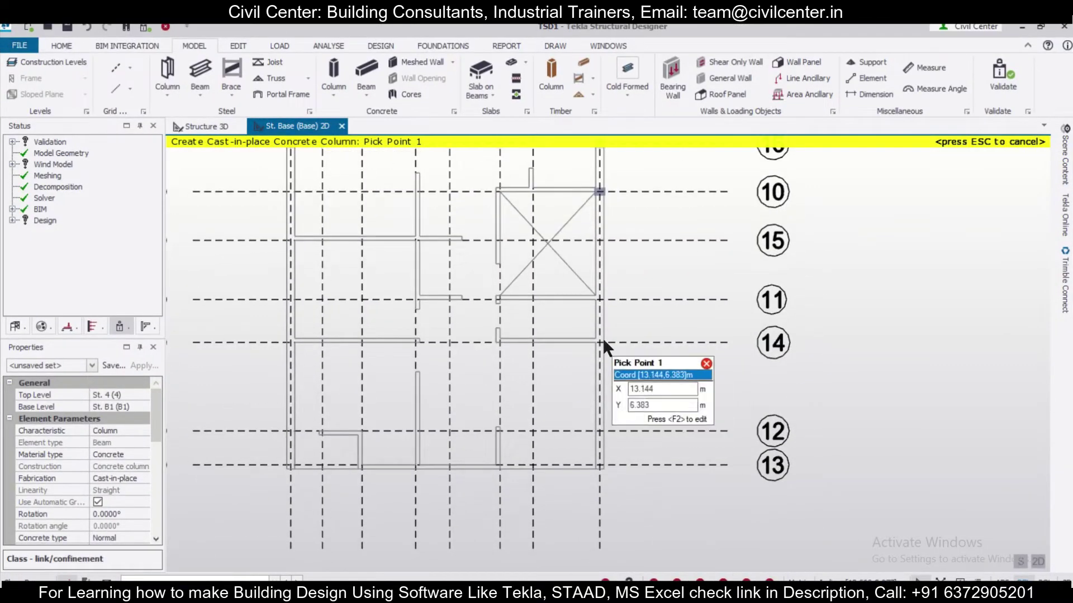
pyautogui.click(601, 342)
pyautogui.click(600, 465)
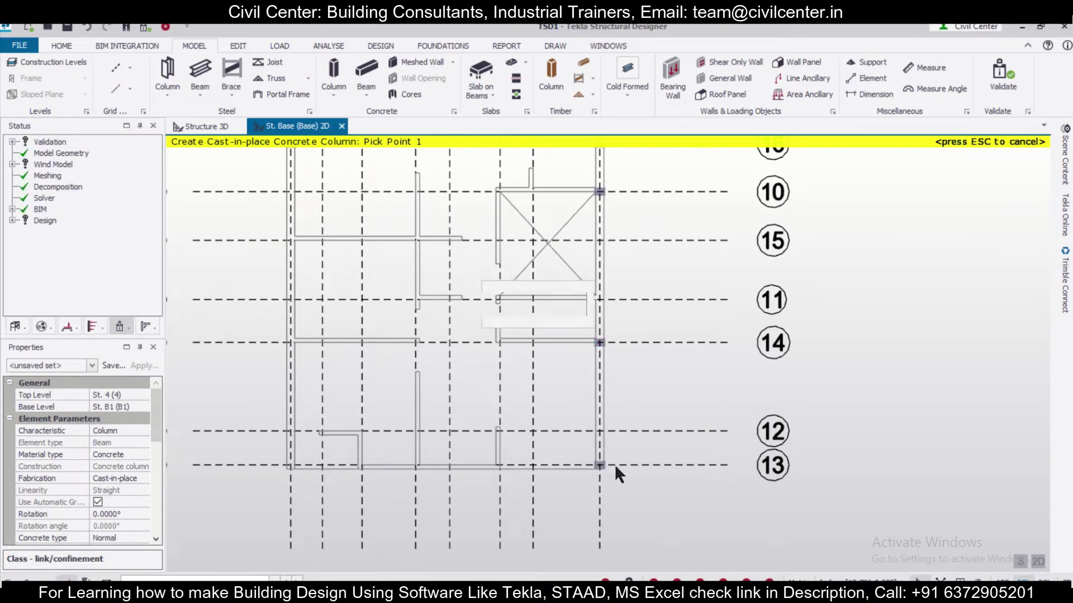
# Step: Compare the layout with the AutoCAD plan and place columns where grid 7 meets grids 15, 14 and 13
pyautogui.moveTo(631, 330); pyautogui.dragTo(664, 424, button='middle')
pyautogui.scroll(-1, 656, 402)
pyautogui.moveTo(425, 329); pyautogui.dragTo(515, 340, button='middle')
pyautogui.scroll(1, 460, 394)
pyautogui.moveTo(521, 399); pyautogui.dragTo(504, 346, button='middle')
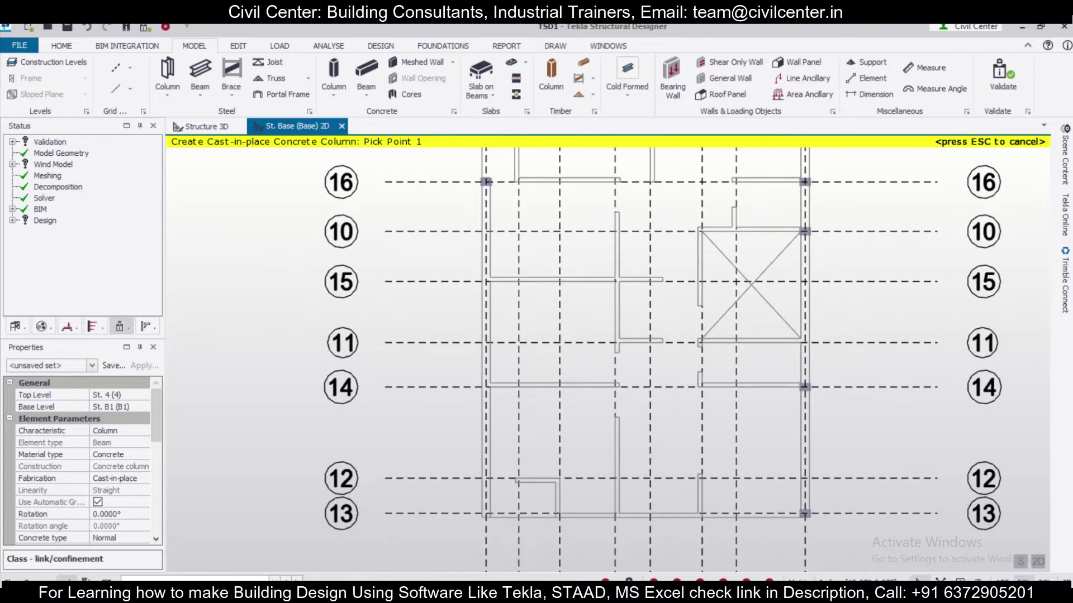
pyautogui.hotkey('alt', 'Tab')
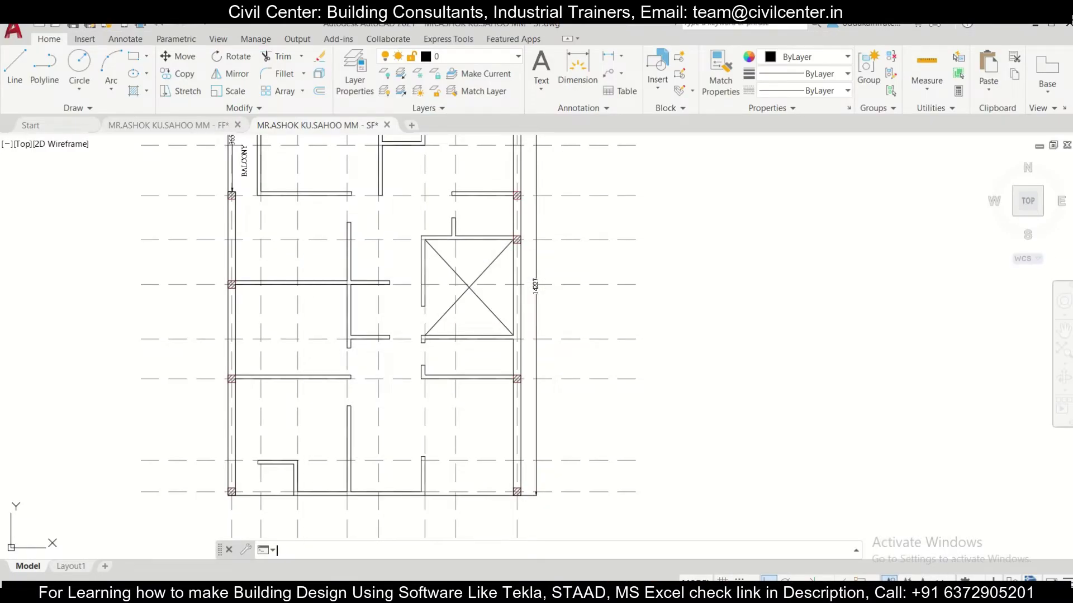
pyautogui.hotkey('alt', 'Tab')
pyautogui.moveTo(551, 275); pyautogui.dragTo(533, 344, button='middle')
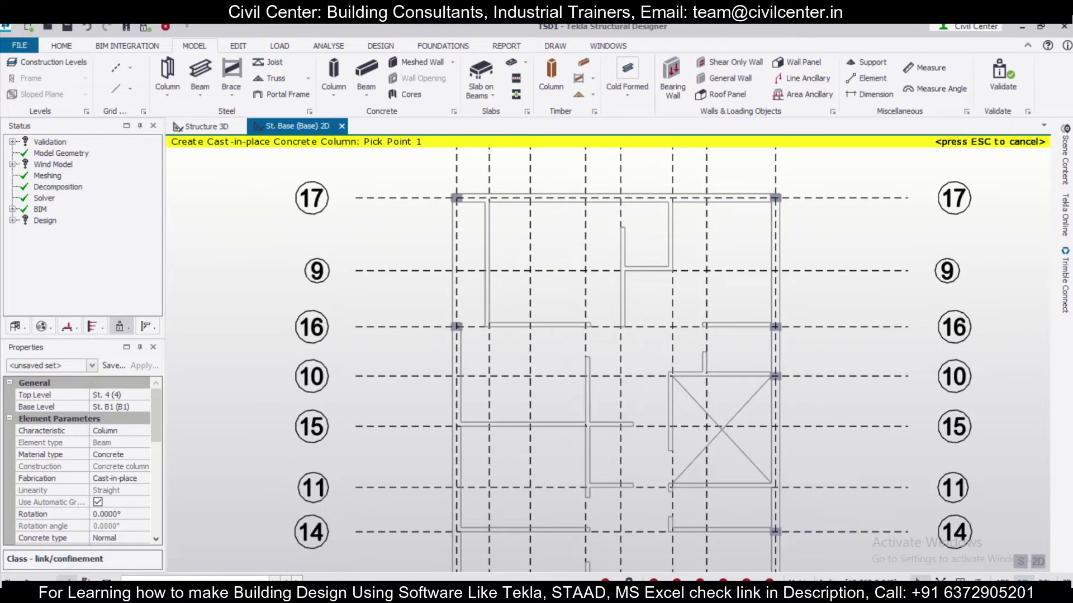
pyautogui.hotkey('alt', 'Tab')
pyautogui.moveTo(403, 176); pyautogui.dragTo(436, 285, button='middle')
pyautogui.moveTo(310, 341); pyautogui.dragTo(305, 234, button='middle')
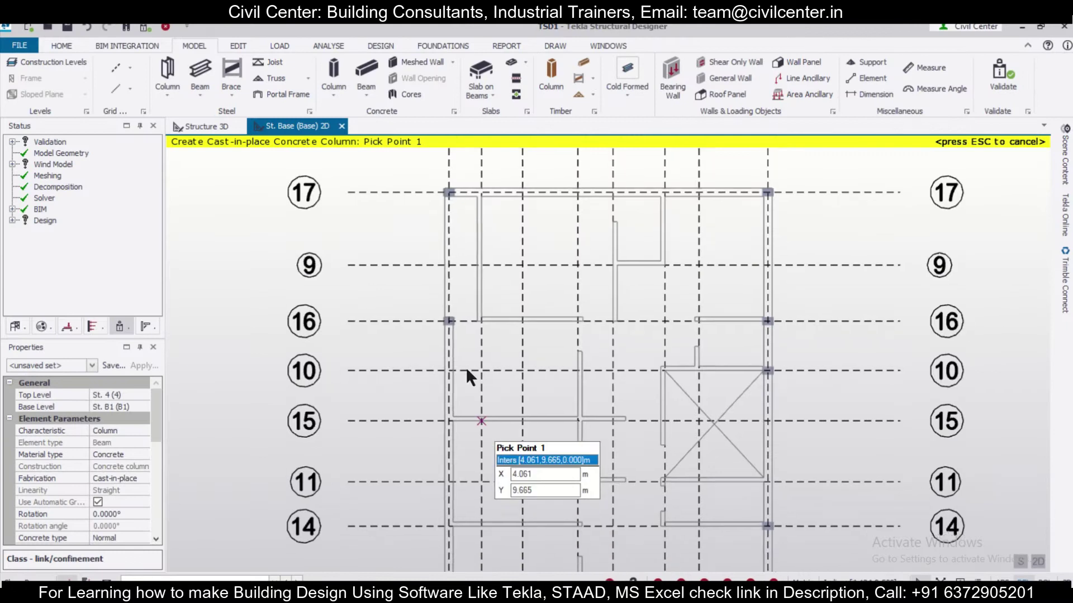
pyautogui.moveTo(464, 367); pyautogui.dragTo(458, 245, button='middle')
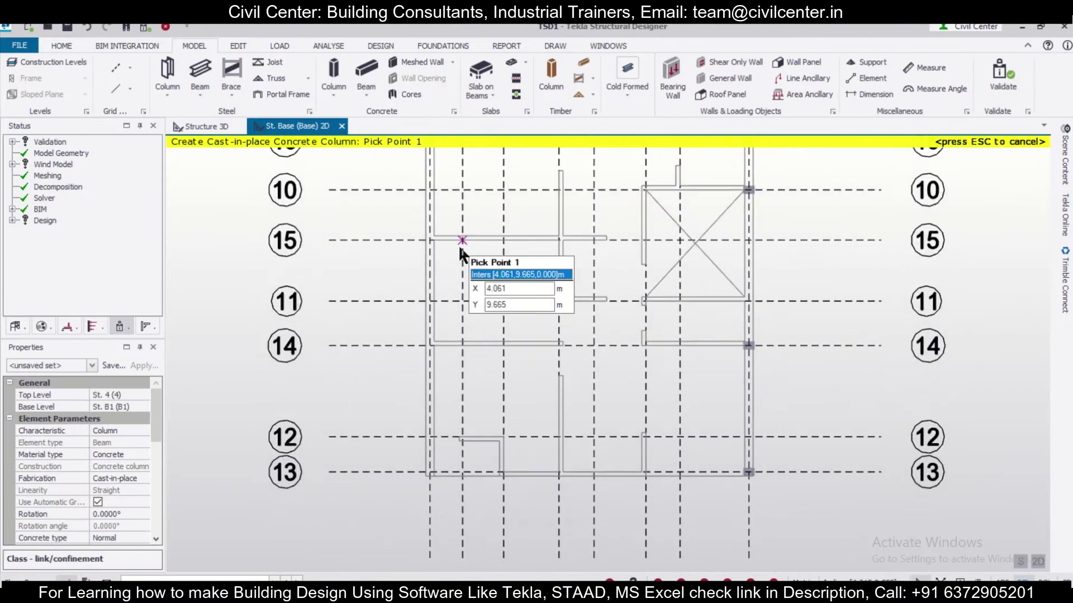
pyautogui.click(430, 240)
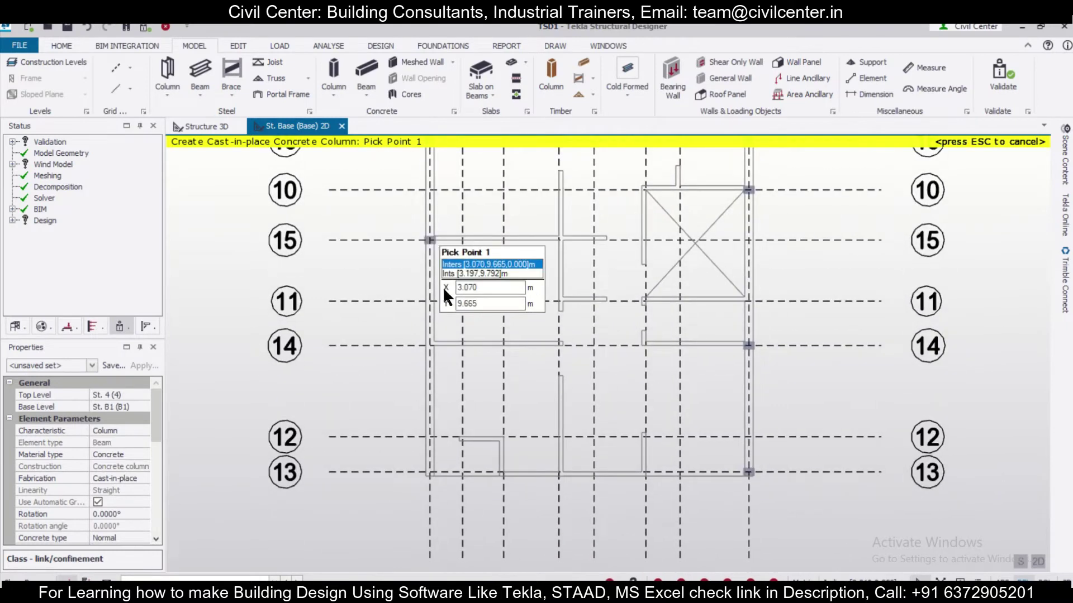
pyautogui.click(430, 345)
pyautogui.click(430, 472)
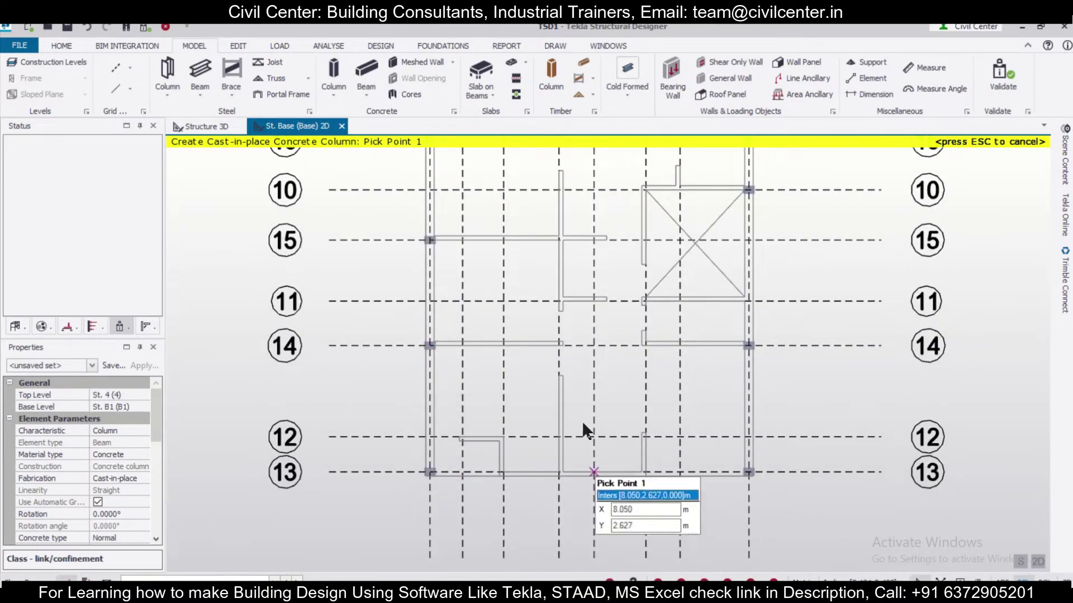
# Step: Examine the placed columns across the whole base level plan
pyautogui.scroll(-4, 583, 424)
pyautogui.moveTo(617, 444); pyautogui.dragTo(476, 314, button='middle')
pyautogui.scroll(4, 343, 501)
pyautogui.moveTo(304, 380); pyautogui.dragTo(472, 417, button='middle')
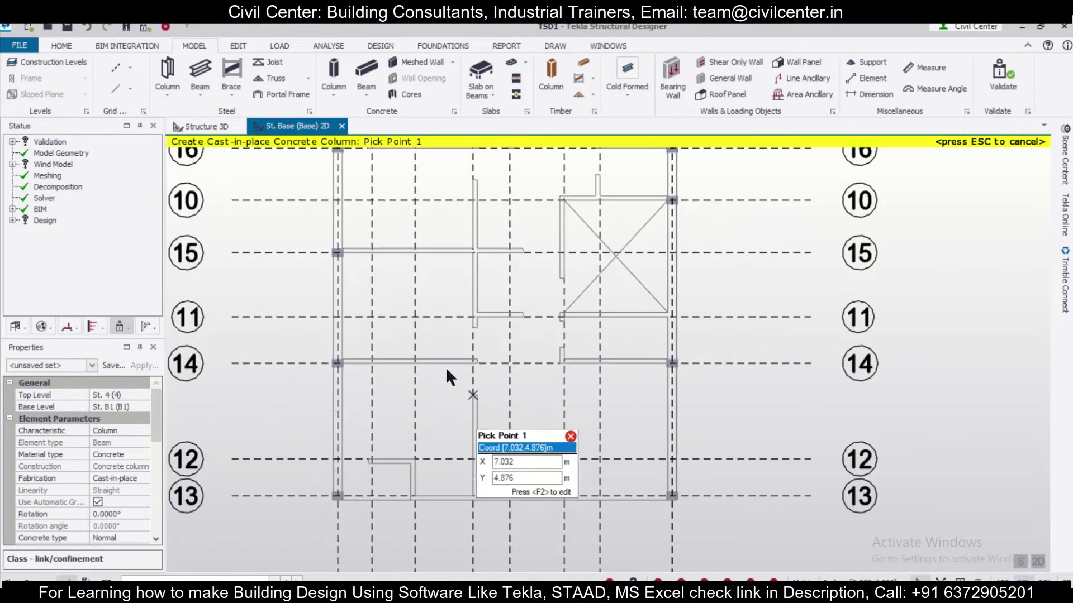
pyautogui.scroll(-3, 502, 420)
pyautogui.moveTo(507, 229); pyautogui.dragTo(491, 351, button='middle')
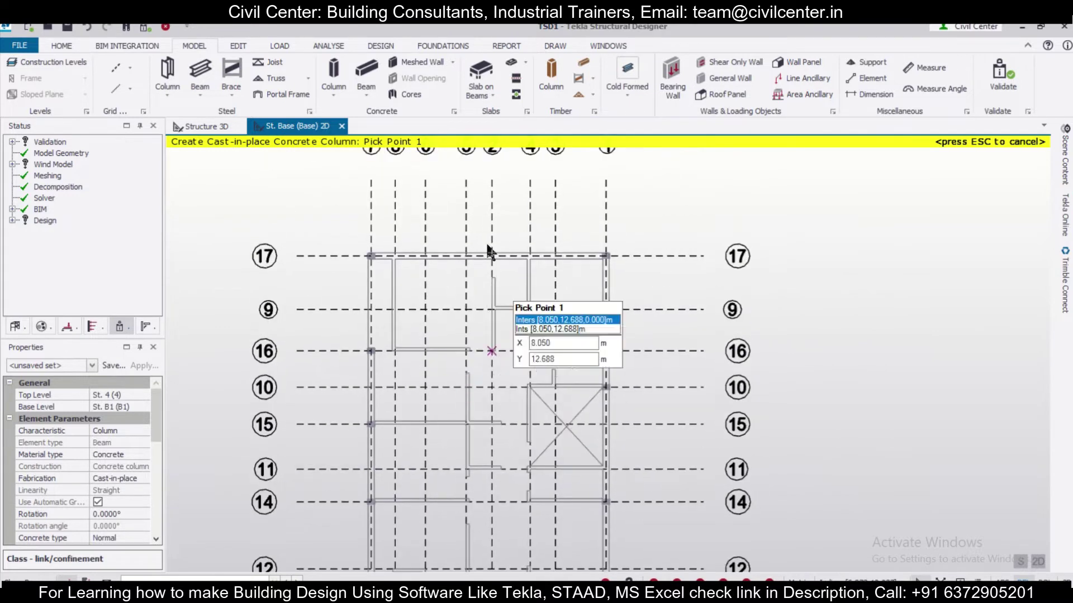
pyautogui.moveTo(509, 389); pyautogui.dragTo(520, 336, button='middle')
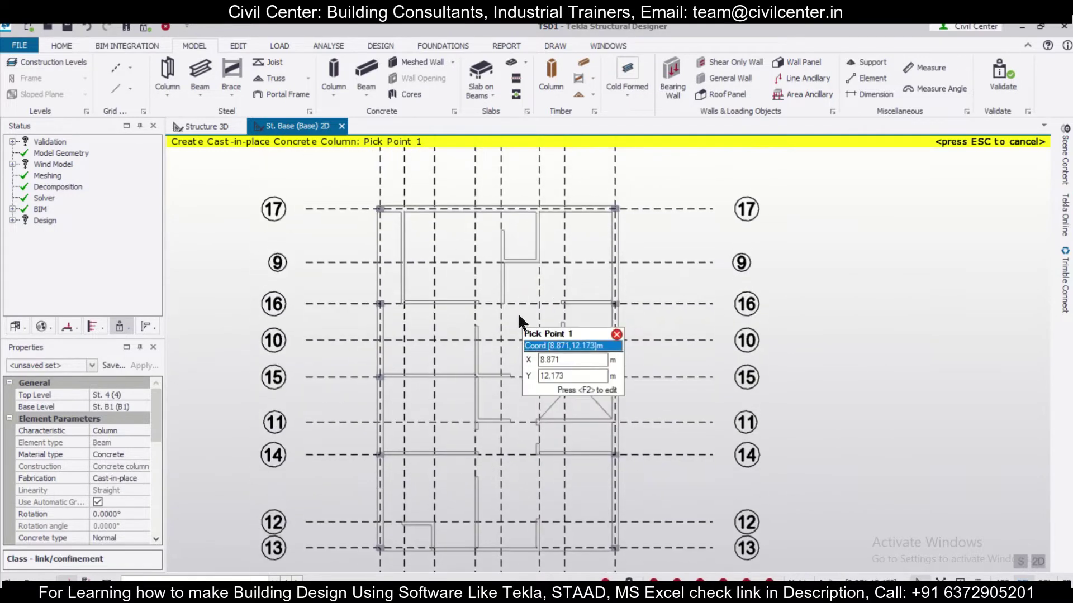
# Step: Start a cast-in-place concrete beam, view the columns in 3D, and set a rectangular beam section of 250 mm breadth by 300 mm depth
pyautogui.click(362, 78)
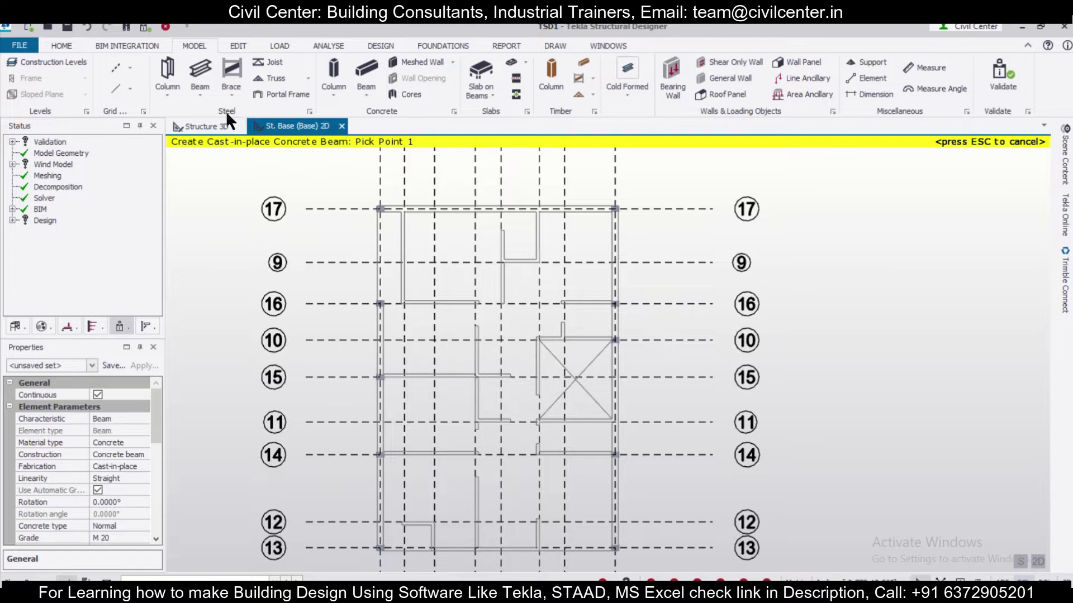
pyautogui.click(205, 126)
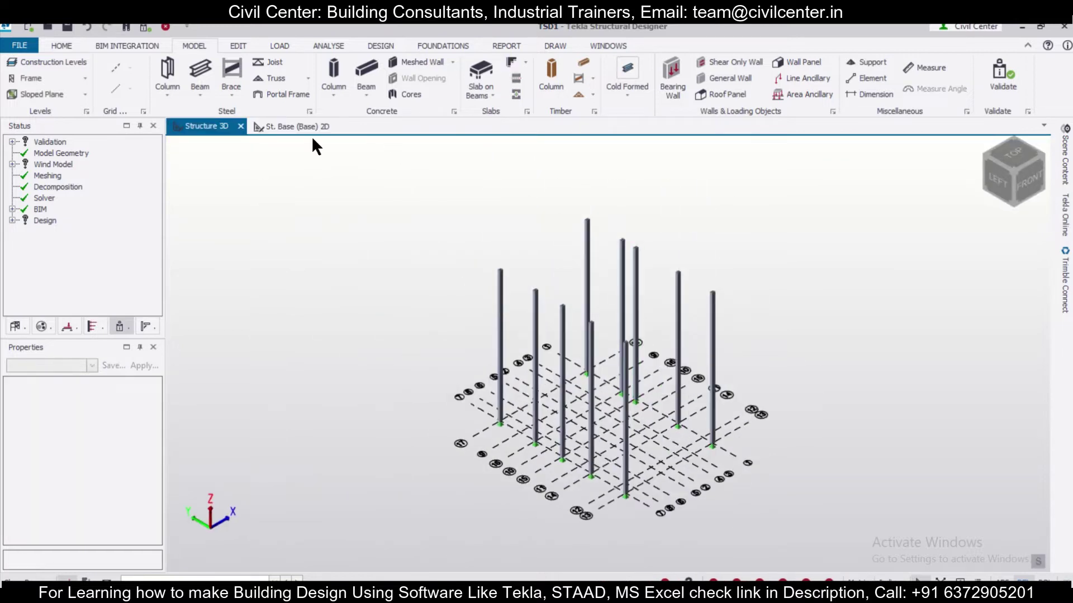
pyautogui.click(301, 127)
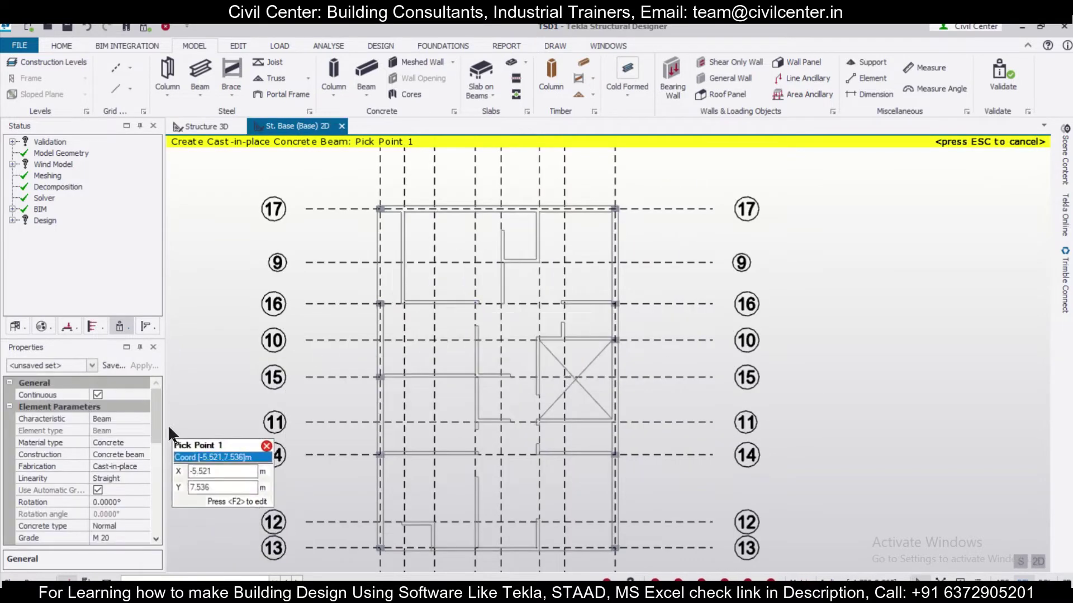
pyautogui.scroll(-4, 156, 434)
pyautogui.click(140, 467)
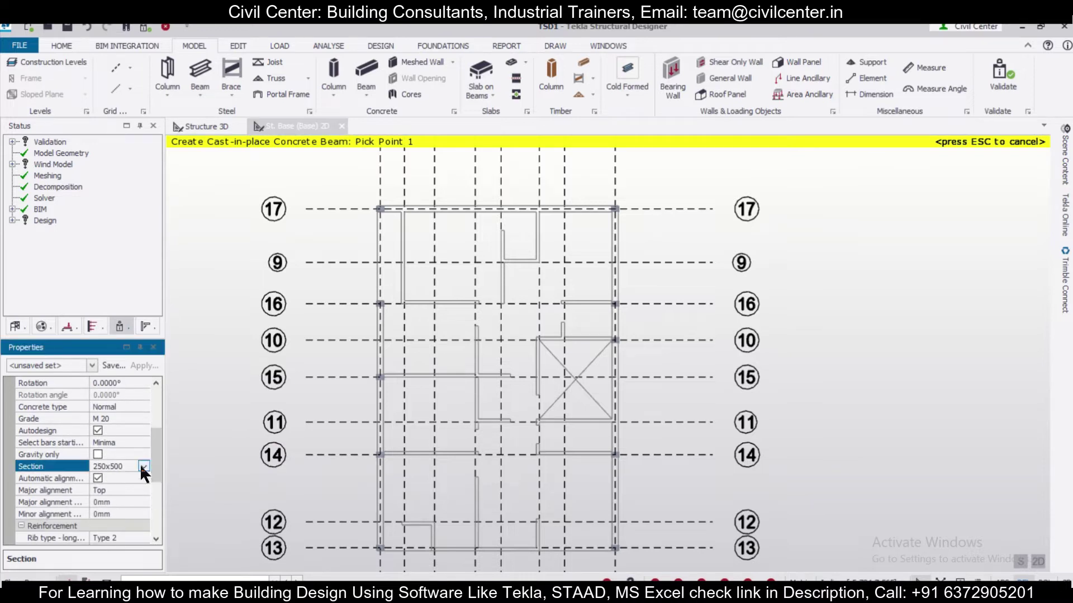
pyautogui.click(143, 466)
pyautogui.click(131, 489)
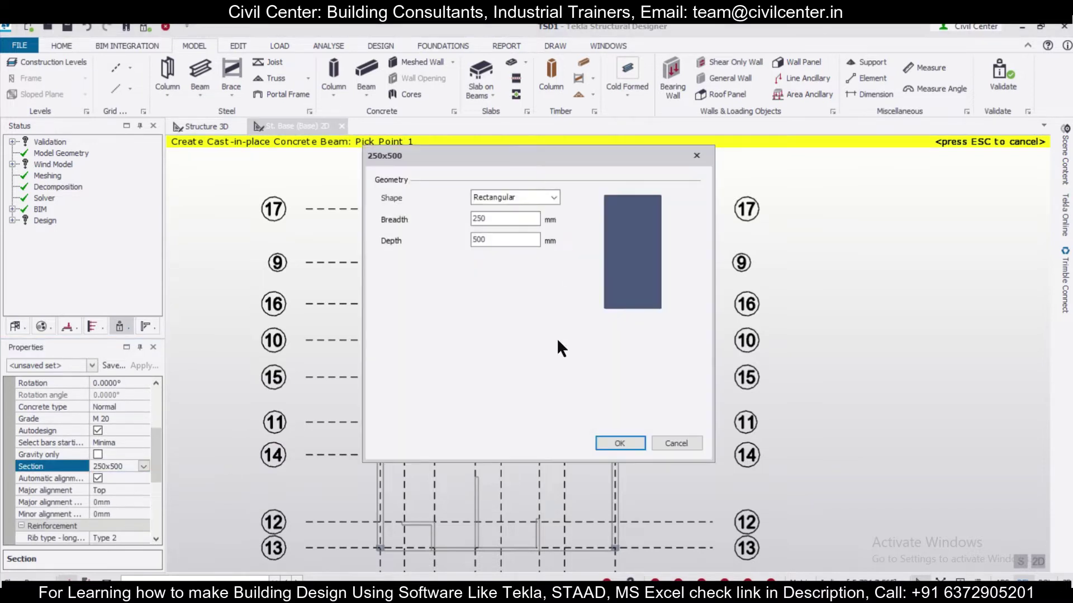
pyautogui.write('300')
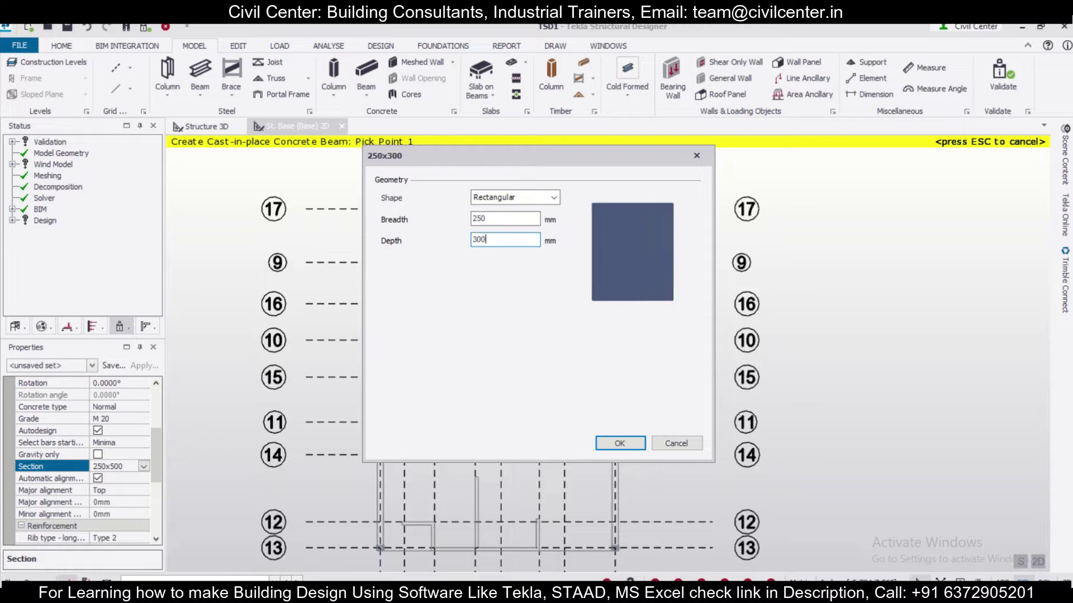
pyautogui.click(619, 443)
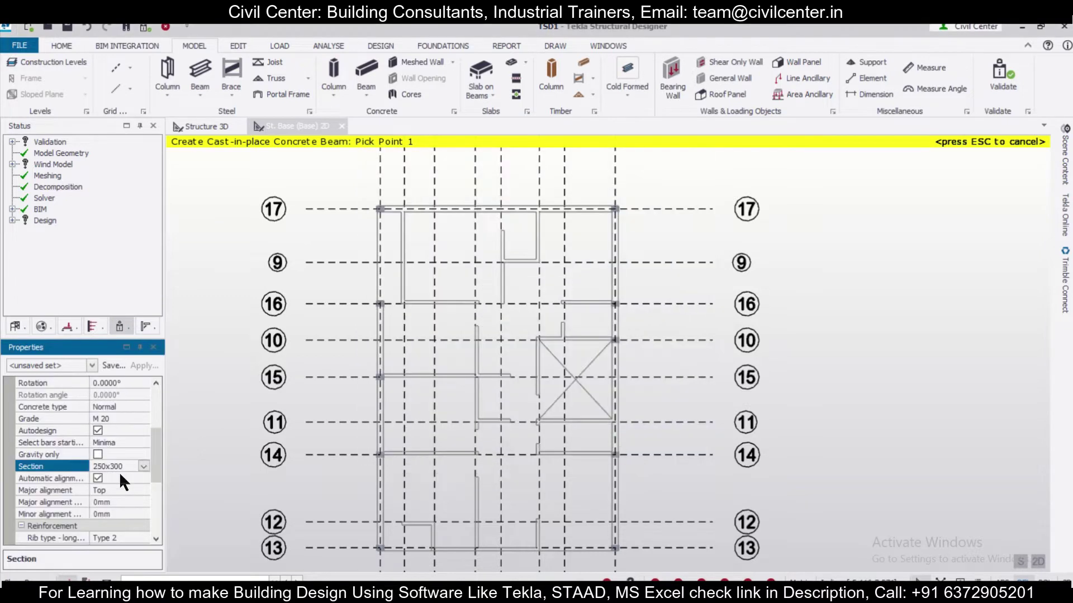
# Step: Set the beam's longitudinal and link reinforcement classes to Fe 500
pyautogui.moveTo(155, 435); pyautogui.dragTo(151, 468)
pyautogui.click(140, 441)
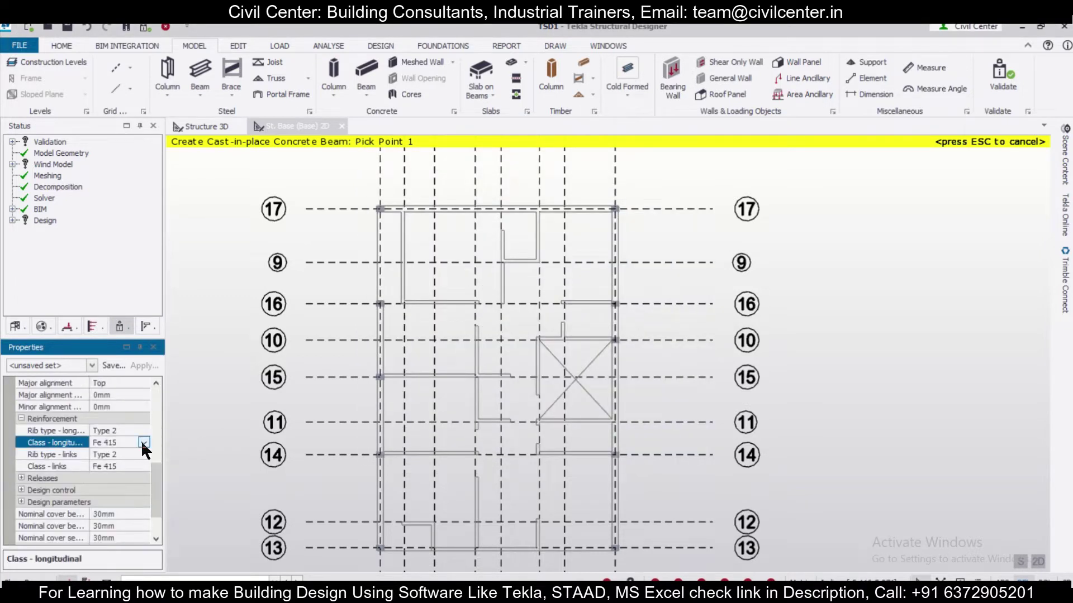
pyautogui.click(140, 441)
pyautogui.click(138, 463)
pyautogui.click(141, 467)
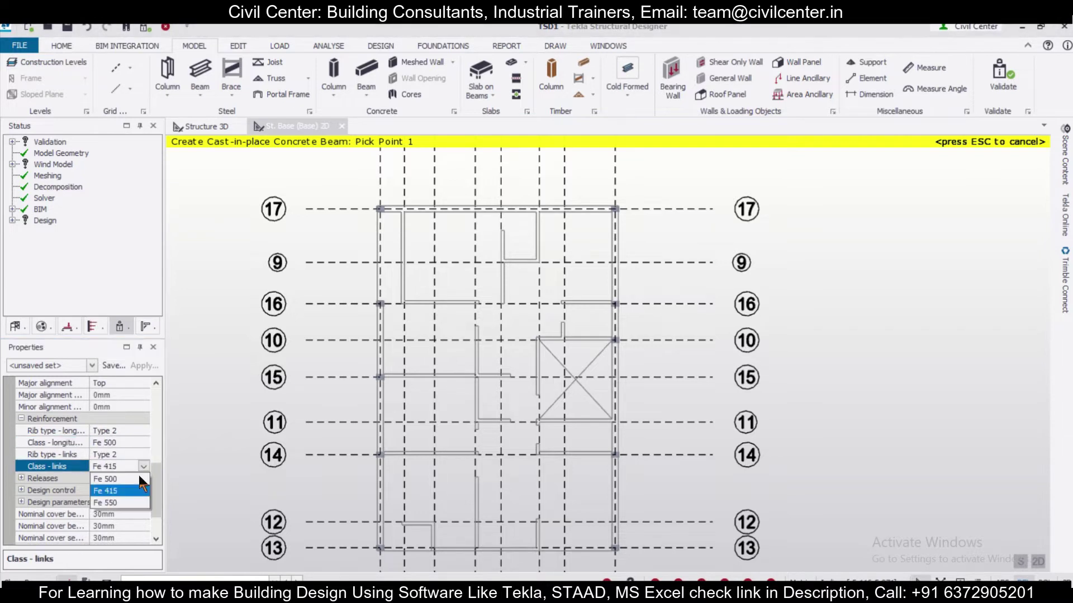
pyautogui.click(133, 492)
pyautogui.moveTo(151, 484); pyautogui.dragTo(167, 408)
# Step: Save the beam settings as a property set named 250x300
pyautogui.click(114, 366)
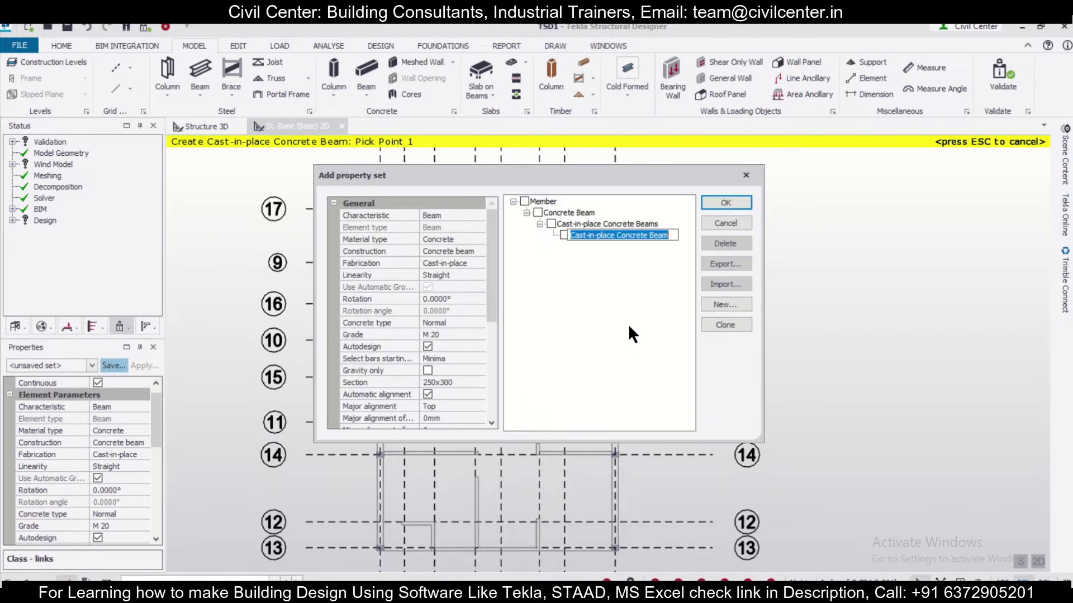
pyautogui.write('25')
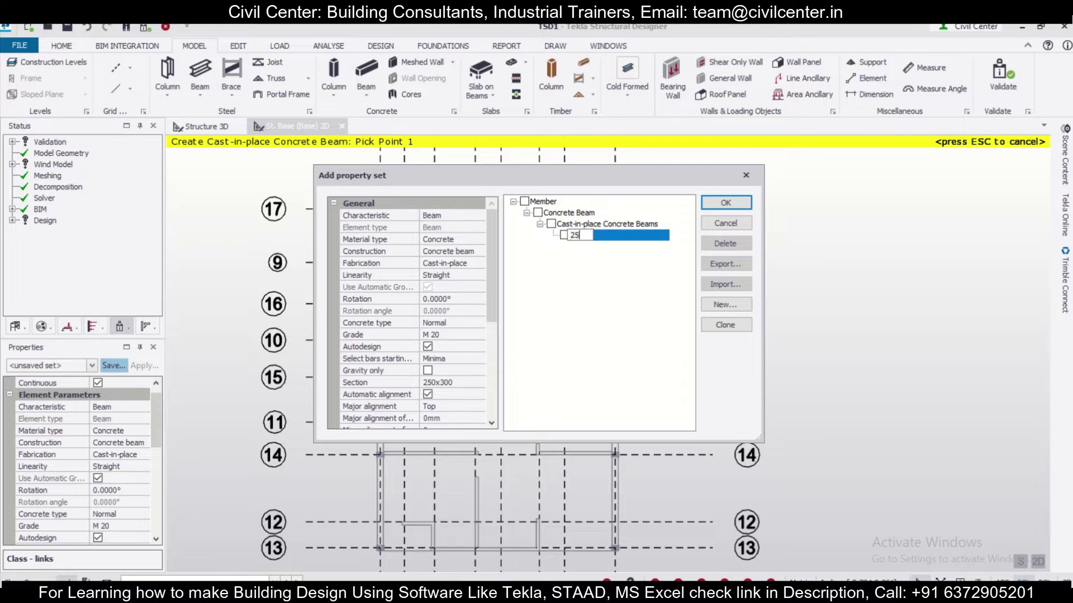
pyautogui.write('0x300')
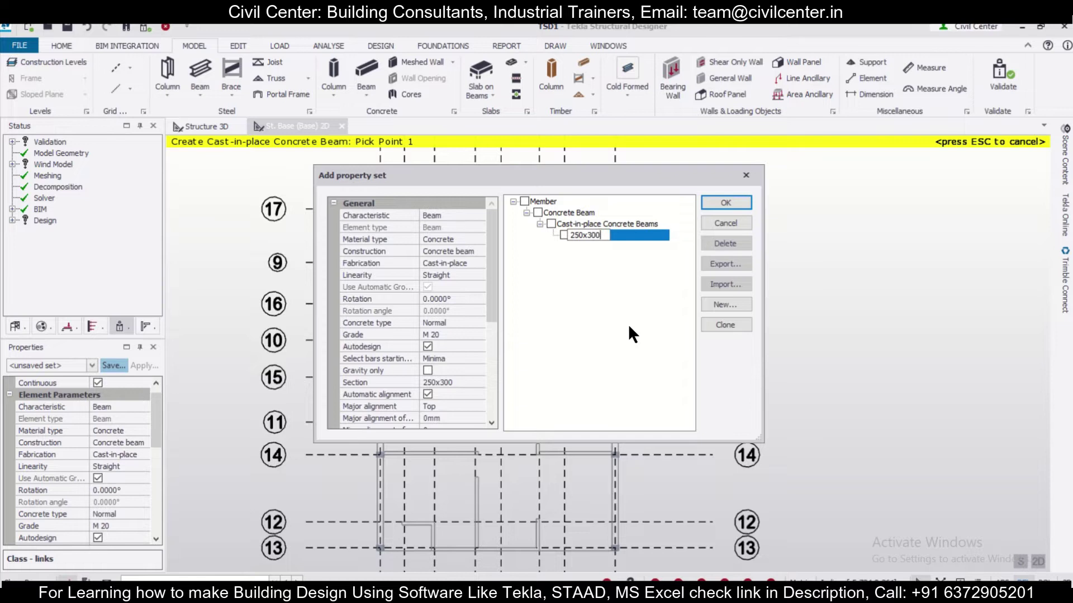
pyautogui.click(739, 201)
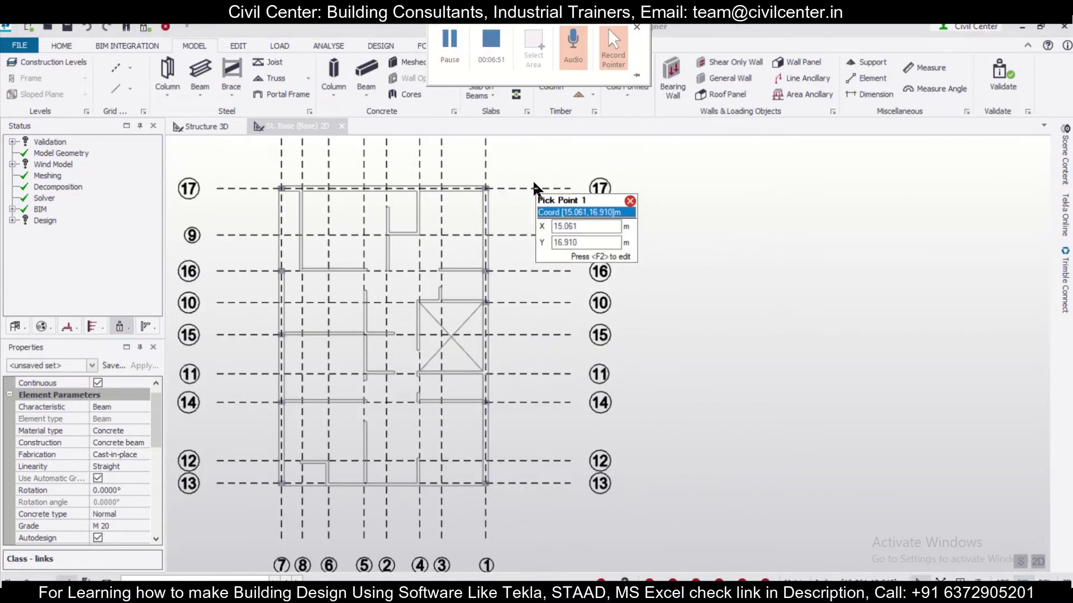
# Step: Place beams around the crossed bay: along grids 10 and 11 between grids 4 and 1, and along grid 4 between grids 10 and 11
pyautogui.scroll(2, 482, 273)
pyautogui.scroll(-2, 479, 270)
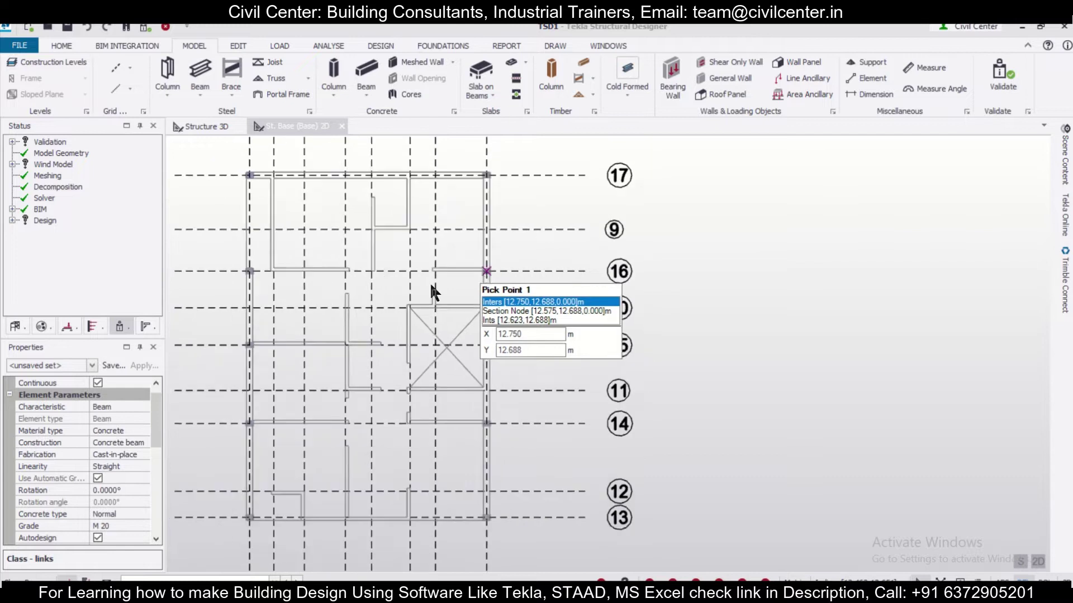
pyautogui.scroll(1, 520, 343)
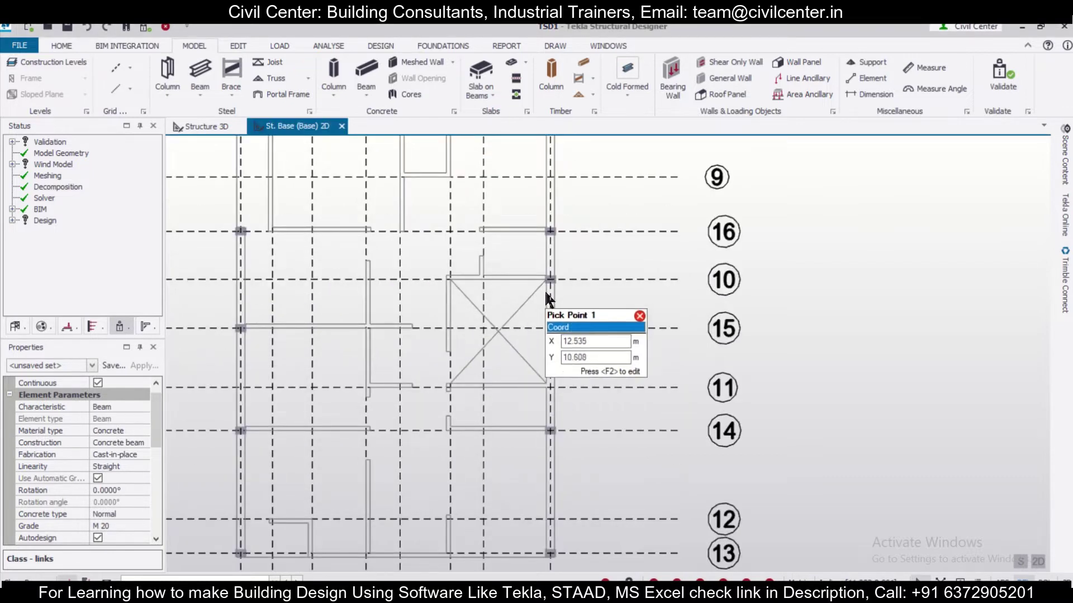
pyautogui.click(449, 277)
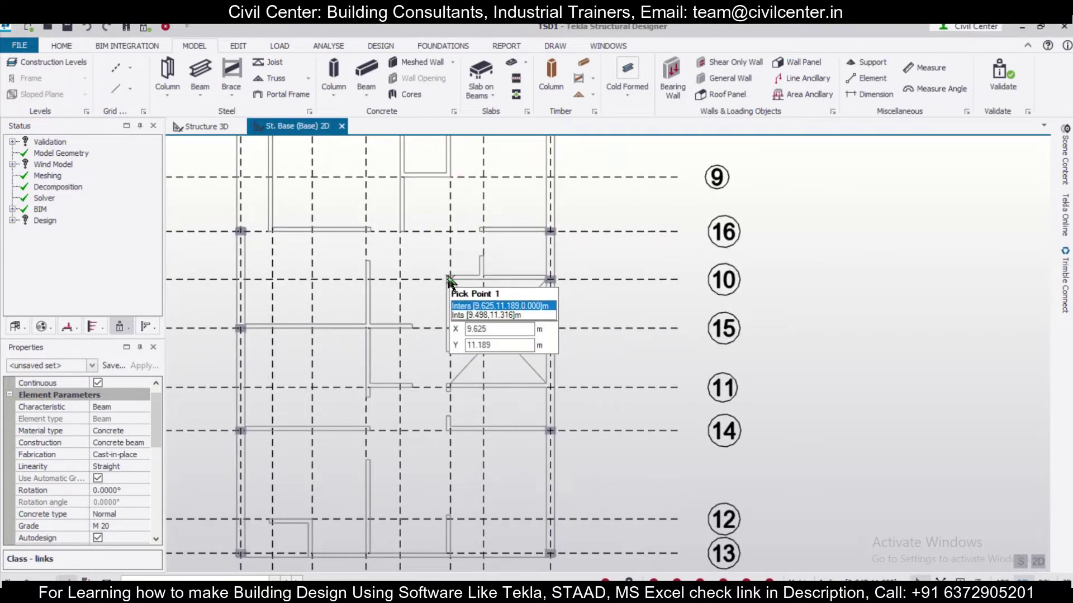
pyautogui.click(550, 279)
pyautogui.click(450, 279)
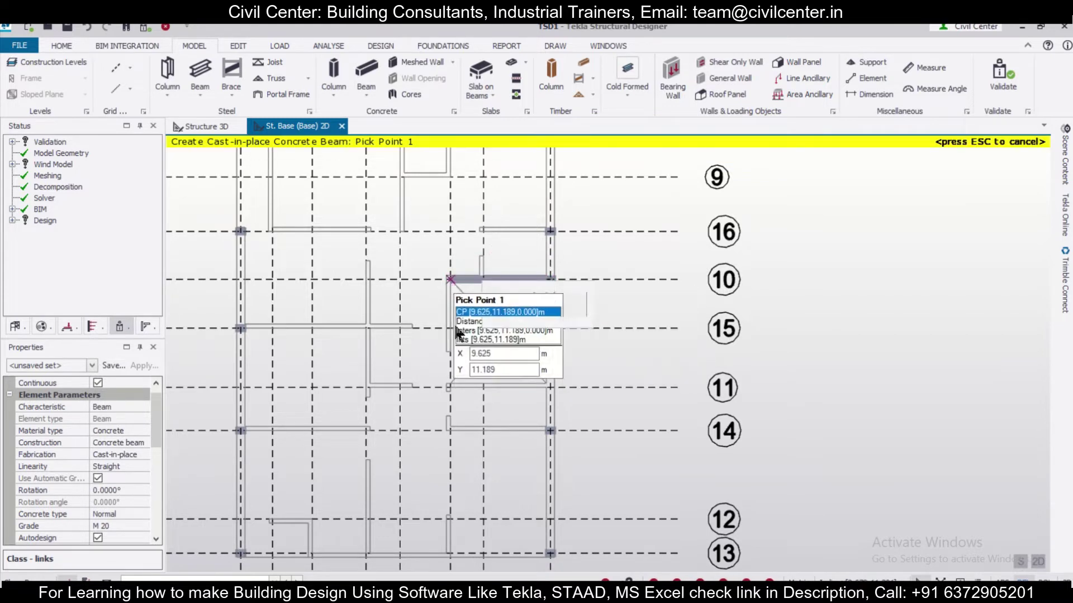
pyautogui.click(450, 387)
pyautogui.click(450, 386)
pyautogui.click(450, 386)
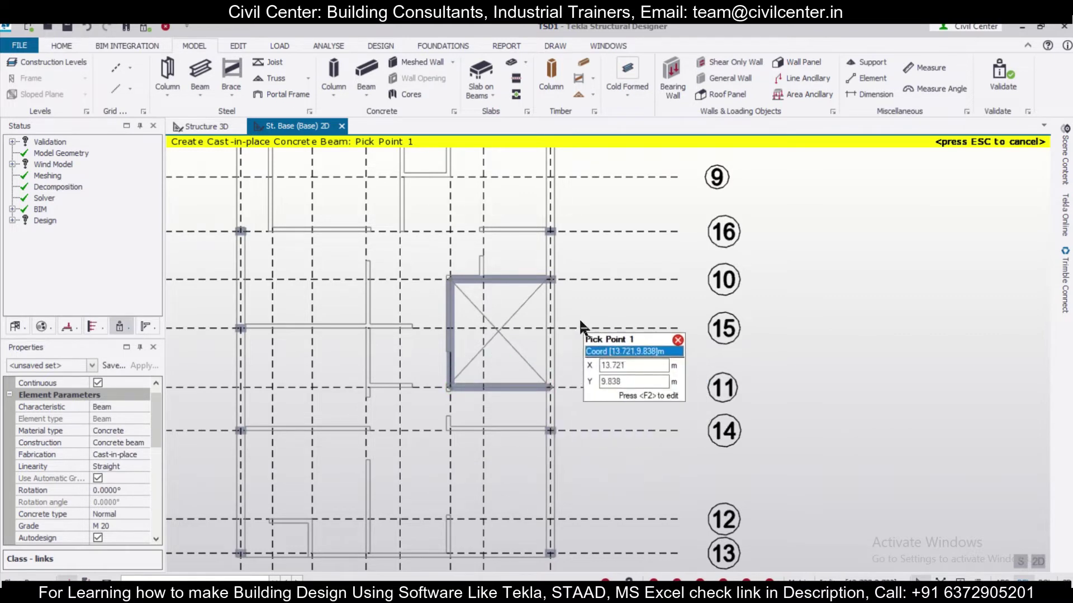
pyautogui.press('Escape')
# Step: End the beam command and set the end 1 fixity of the grid 10 beam to Pin in its releases
pyautogui.click(517, 281)
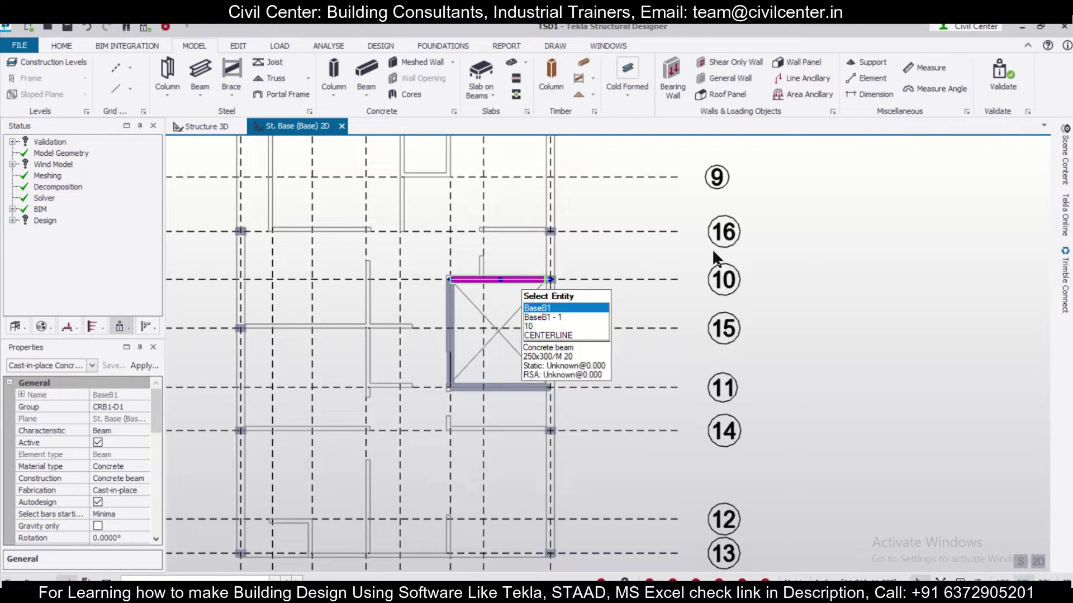
pyautogui.press('Escape')
pyautogui.click(506, 283)
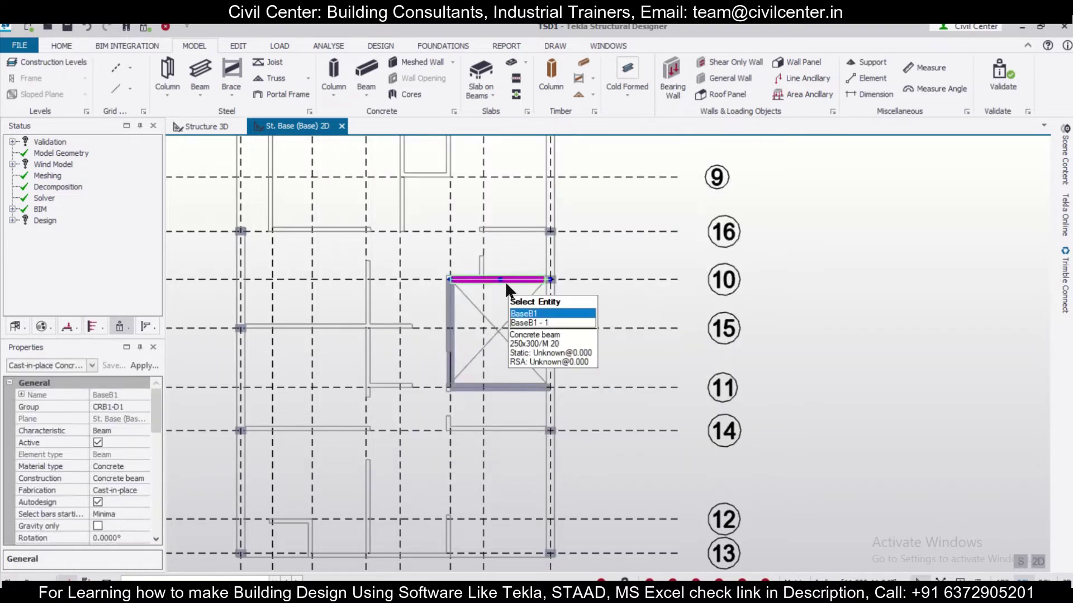
pyautogui.doubleClick(505, 280)
pyautogui.click(358, 233)
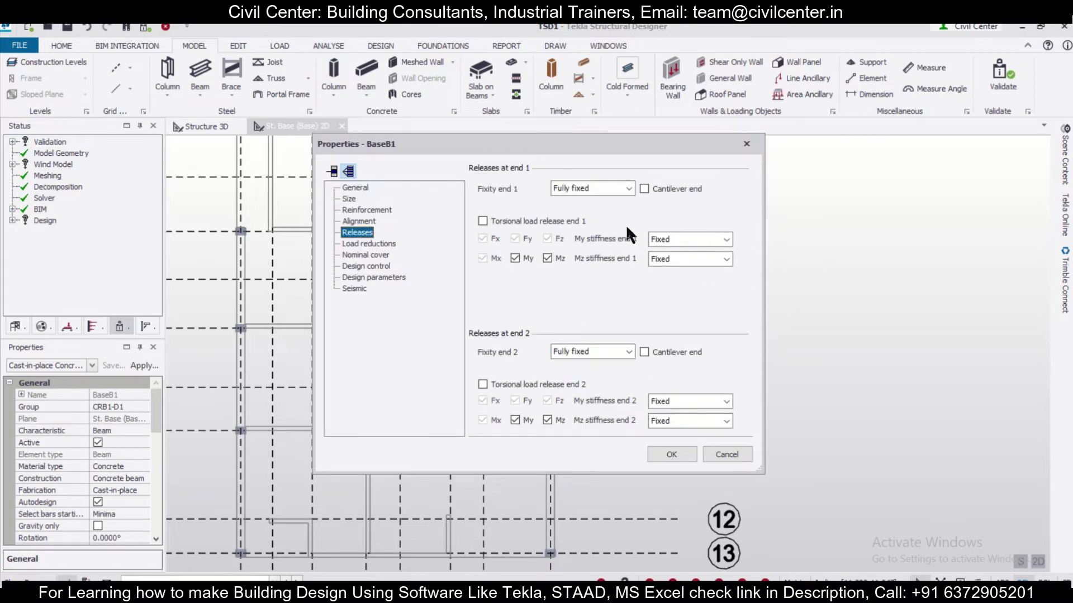
pyautogui.click(651, 146)
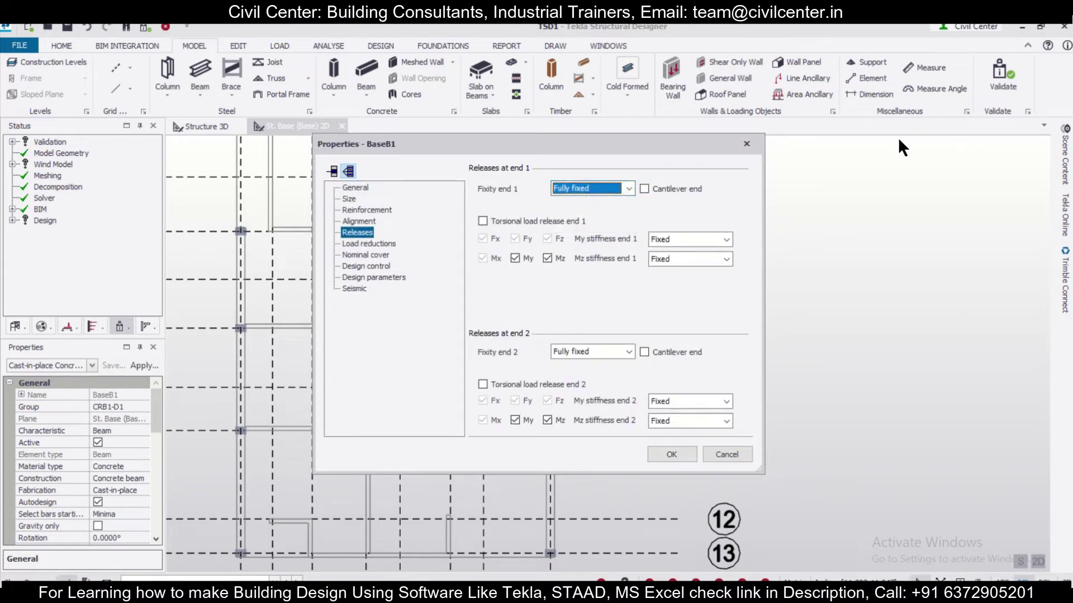
pyautogui.moveTo(659, 139); pyautogui.dragTo(921, 130)
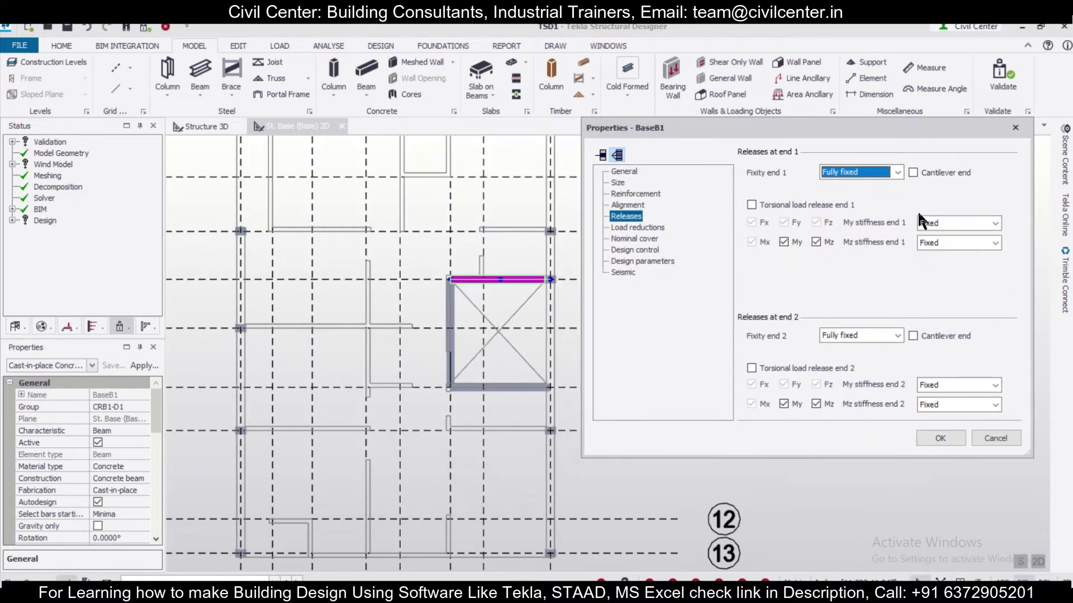
pyautogui.click(899, 170)
pyautogui.click(863, 183)
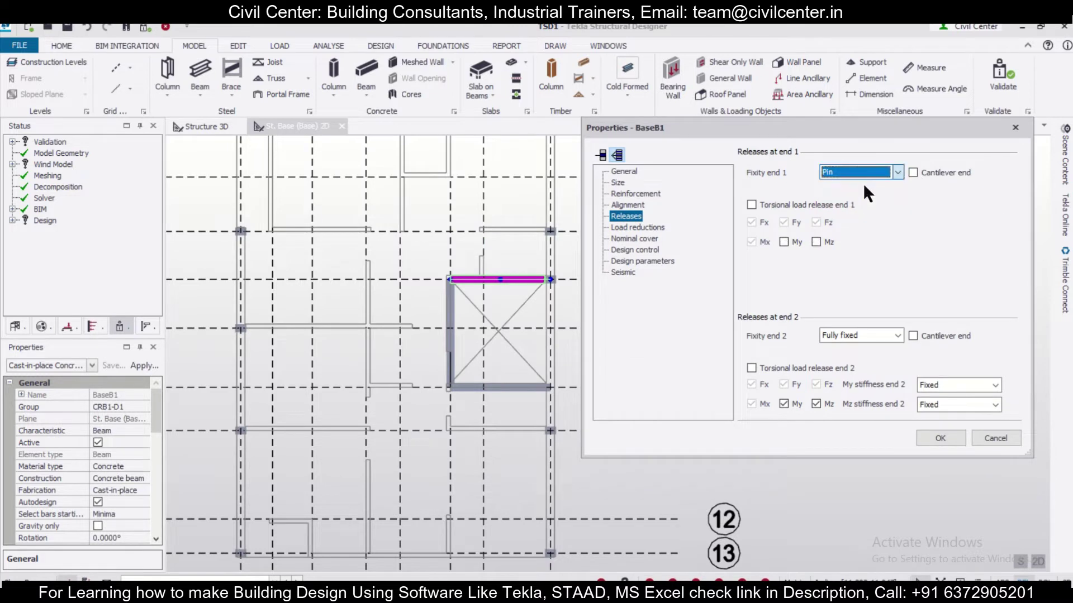
pyautogui.click(941, 437)
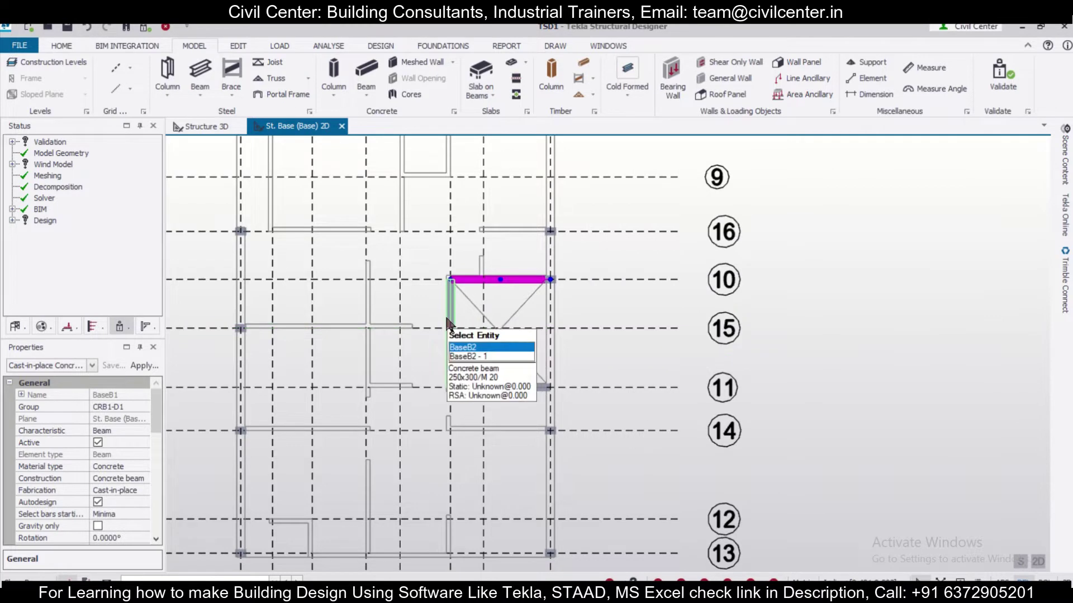
# Step: Set the fixity at both ends of the beam along grid 4 to Pin
pyautogui.doubleClick(448, 322)
pyautogui.click(626, 216)
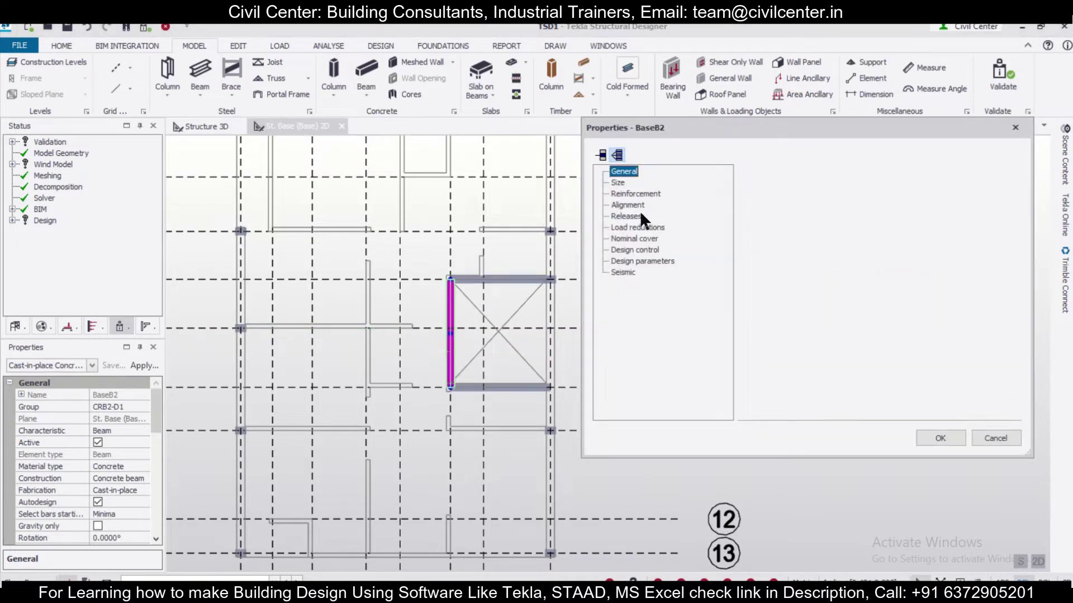
pyautogui.click(856, 173)
pyautogui.click(829, 186)
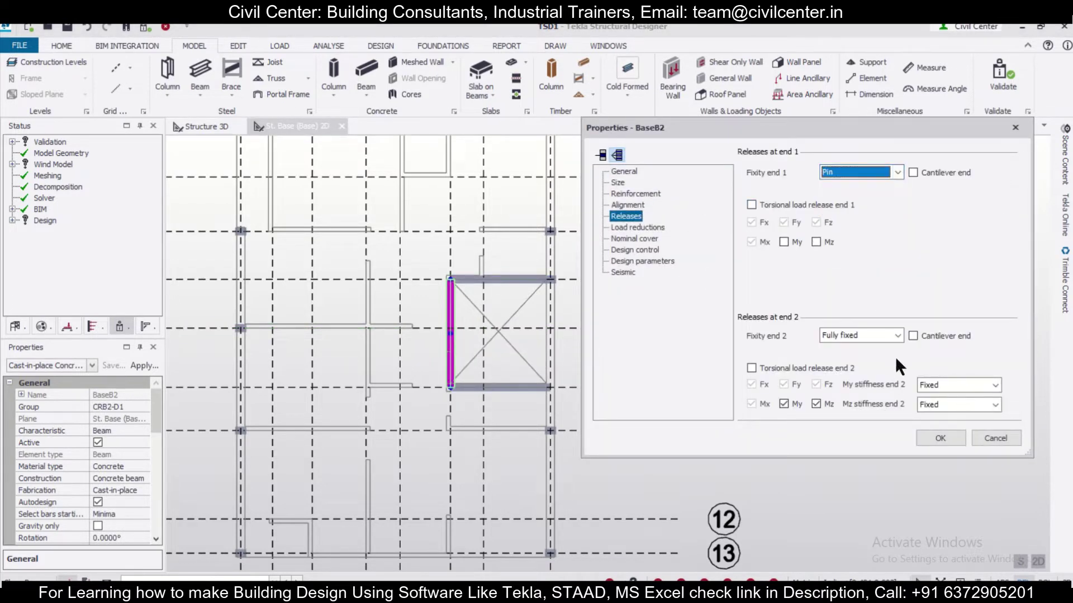
pyautogui.click(891, 337)
pyautogui.click(844, 350)
pyautogui.click(940, 437)
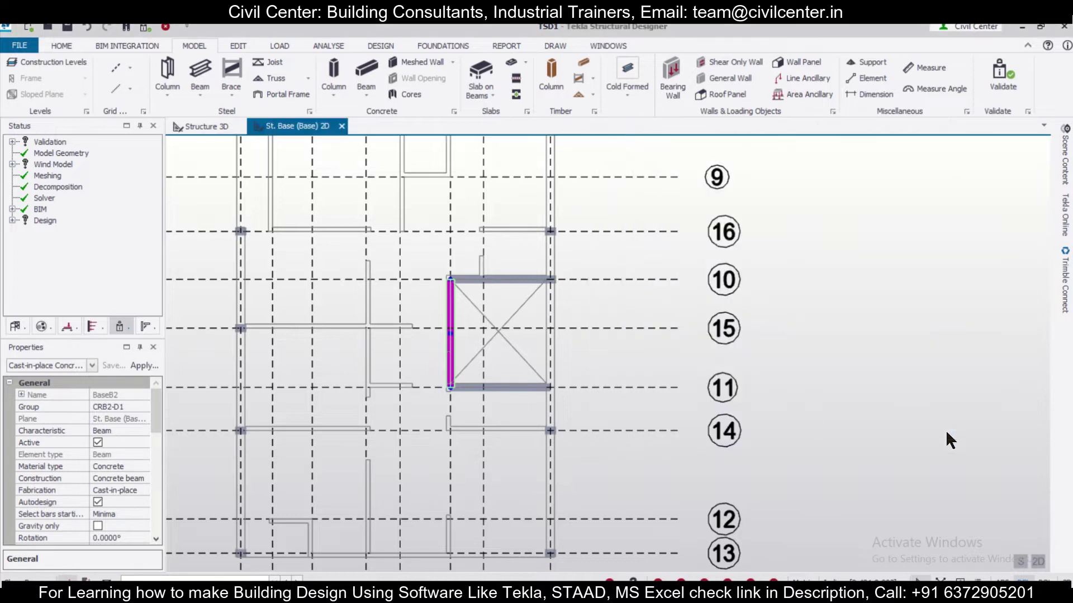
# Step: Set the fixity at both ends of the beam along grid 11 to Pin
pyautogui.doubleClick(520, 387)
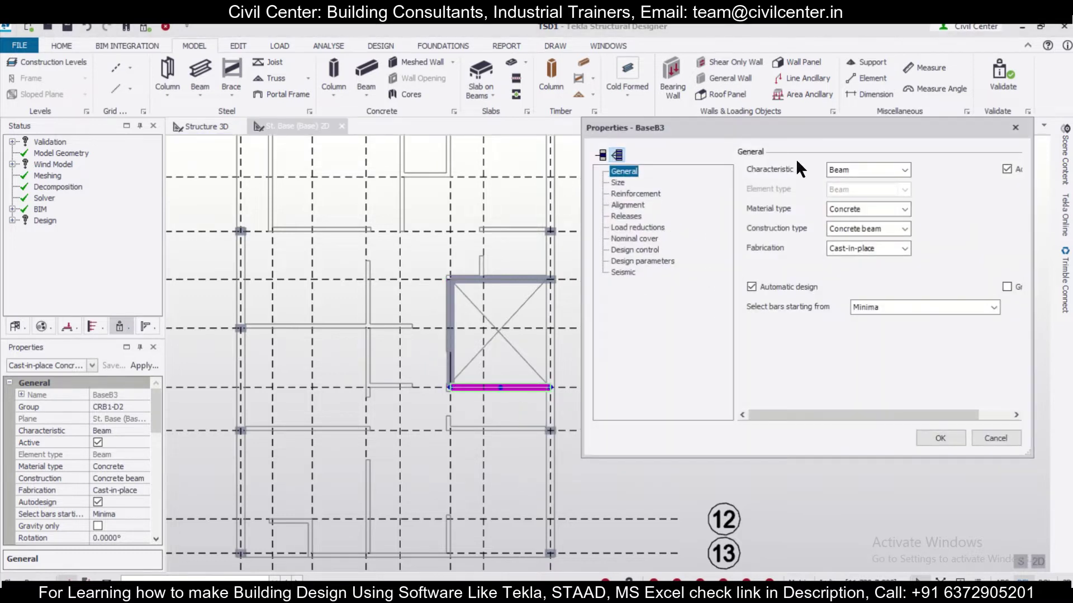
pyautogui.click(627, 216)
pyautogui.click(859, 174)
pyautogui.click(855, 189)
pyautogui.click(941, 438)
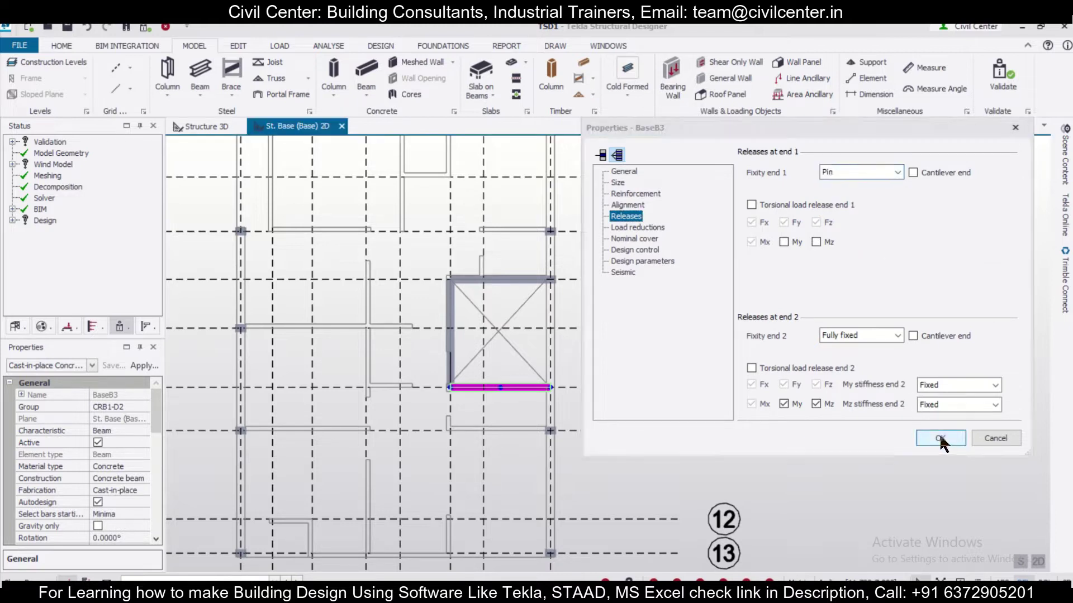
pyautogui.doubleClick(529, 387)
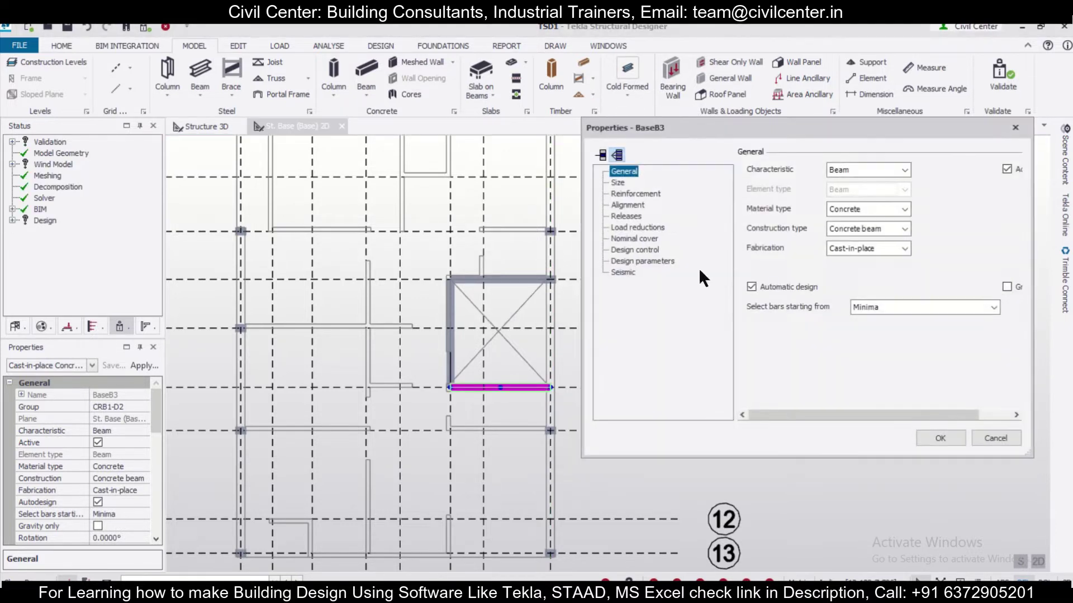
pyautogui.click(634, 215)
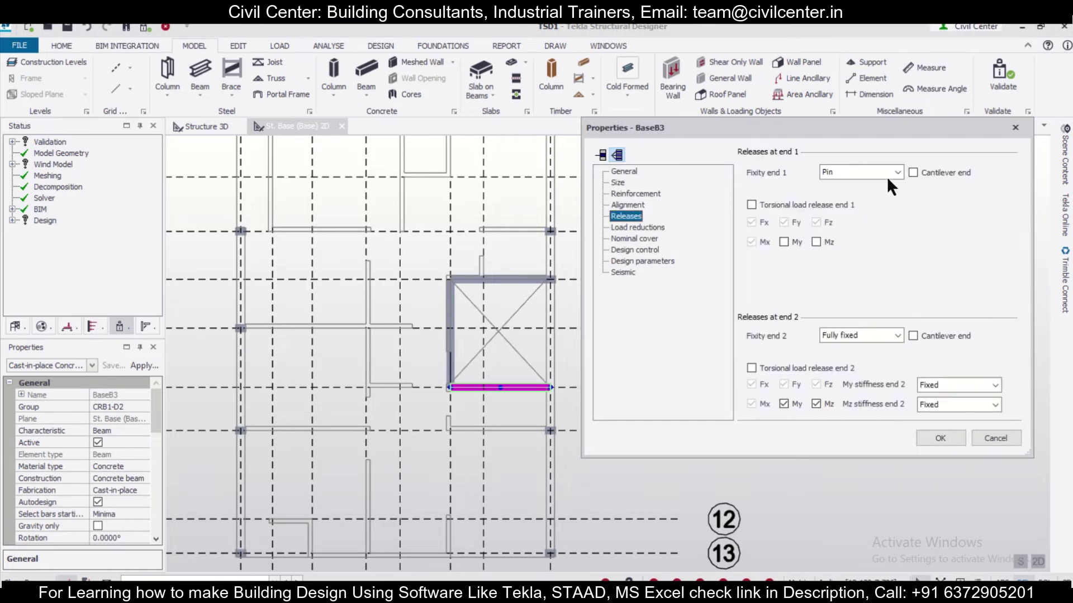
pyautogui.click(894, 336)
pyautogui.click(849, 347)
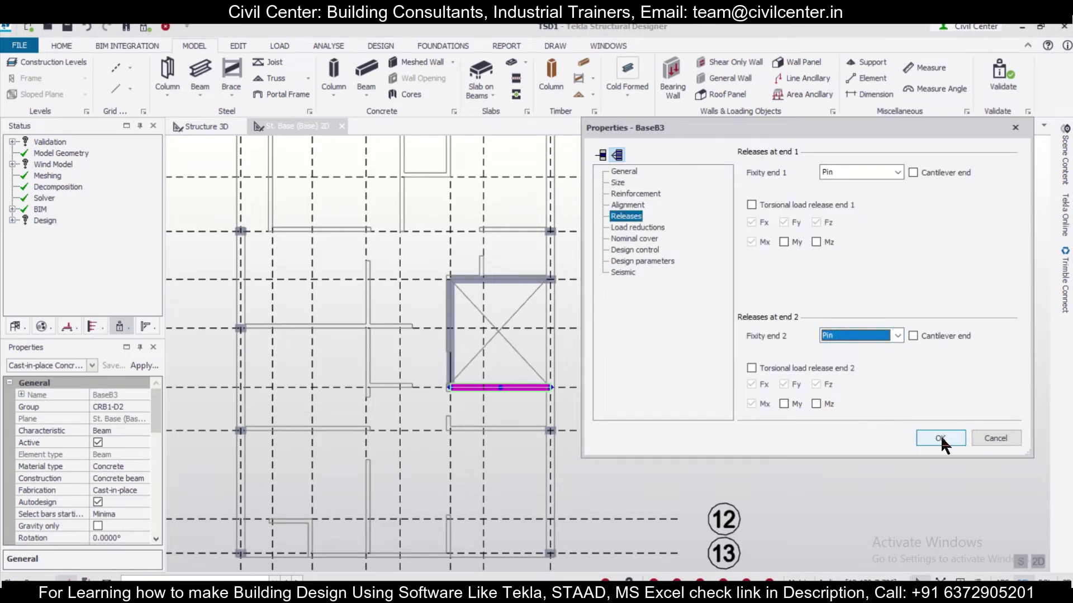
pyautogui.click(941, 438)
# Step: Place concrete beams with the 250x300 property set around the building perimeter, along grids 7, 13, 1 and 17
pyautogui.scroll(-4, 631, 334)
pyautogui.moveTo(667, 387); pyautogui.dragTo(601, 326, button='middle')
pyautogui.scroll(2, 531, 350)
pyautogui.moveTo(548, 293); pyautogui.dragTo(609, 397, button='middle')
pyautogui.scroll(-2, 609, 397)
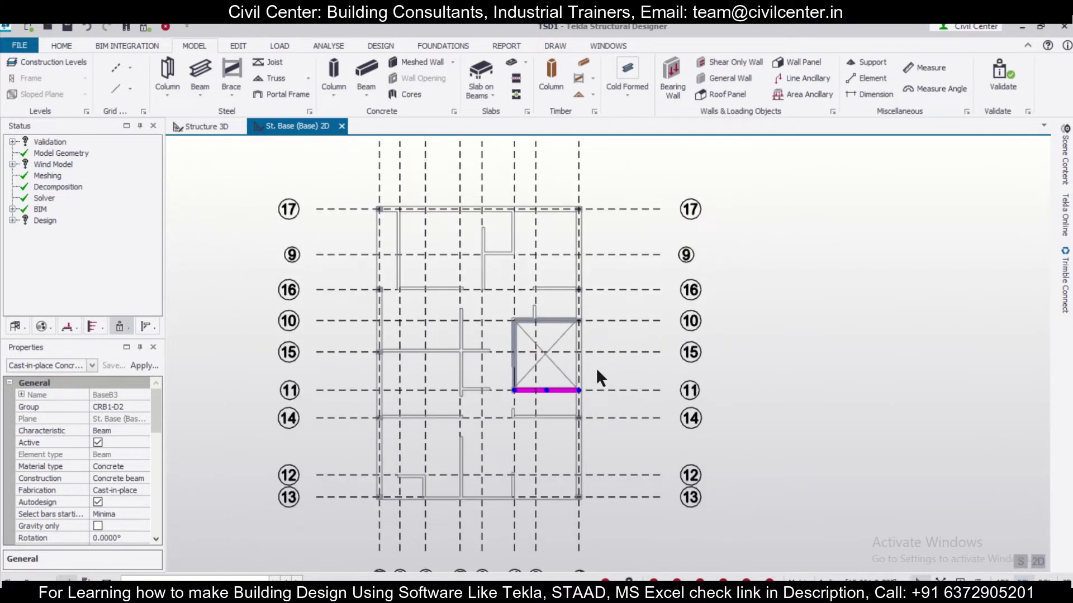
pyautogui.click(367, 69)
pyautogui.click(90, 365)
pyautogui.click(90, 365)
pyautogui.click(98, 166)
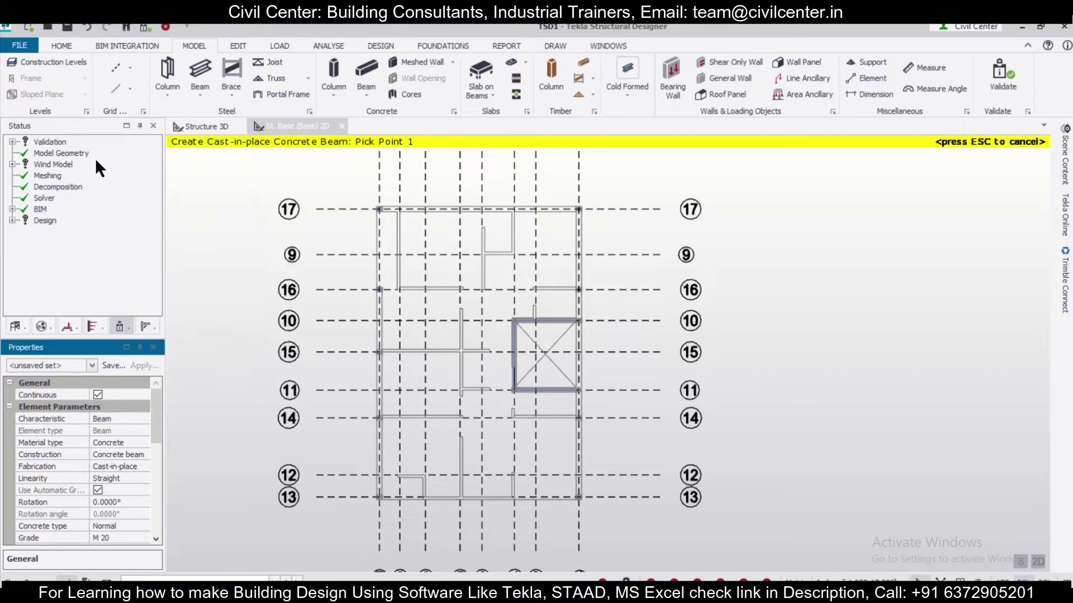
pyautogui.click(380, 514)
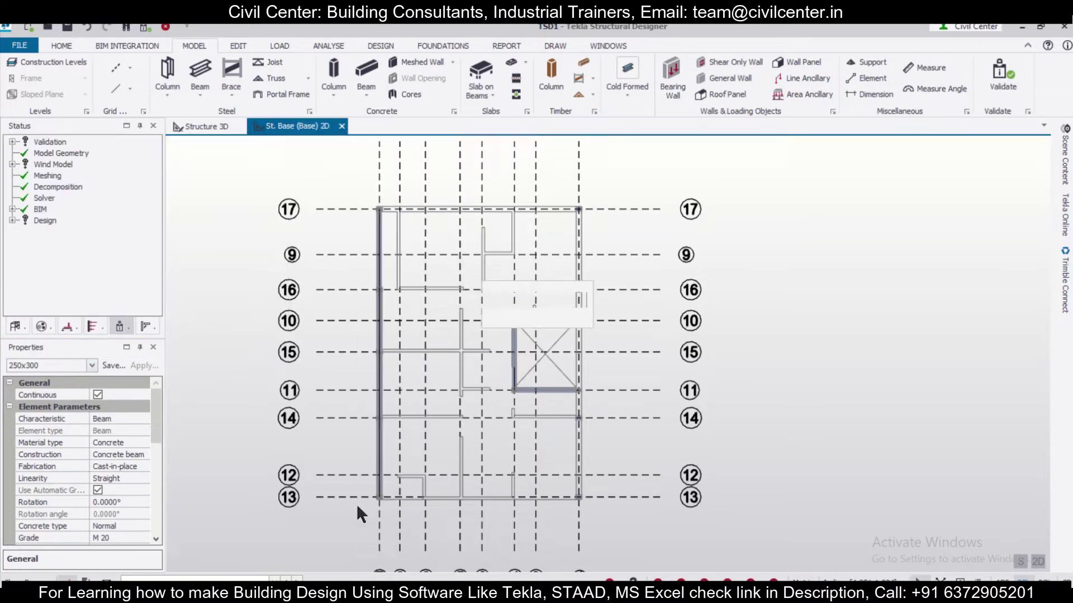
pyautogui.click(578, 211)
pyautogui.click(579, 497)
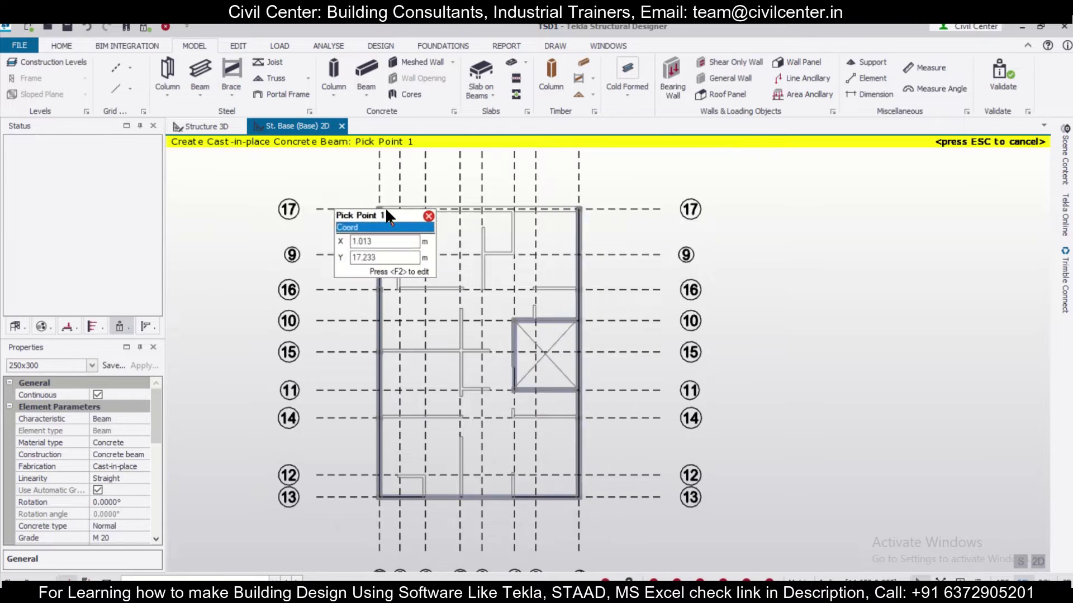
pyautogui.click(657, 227)
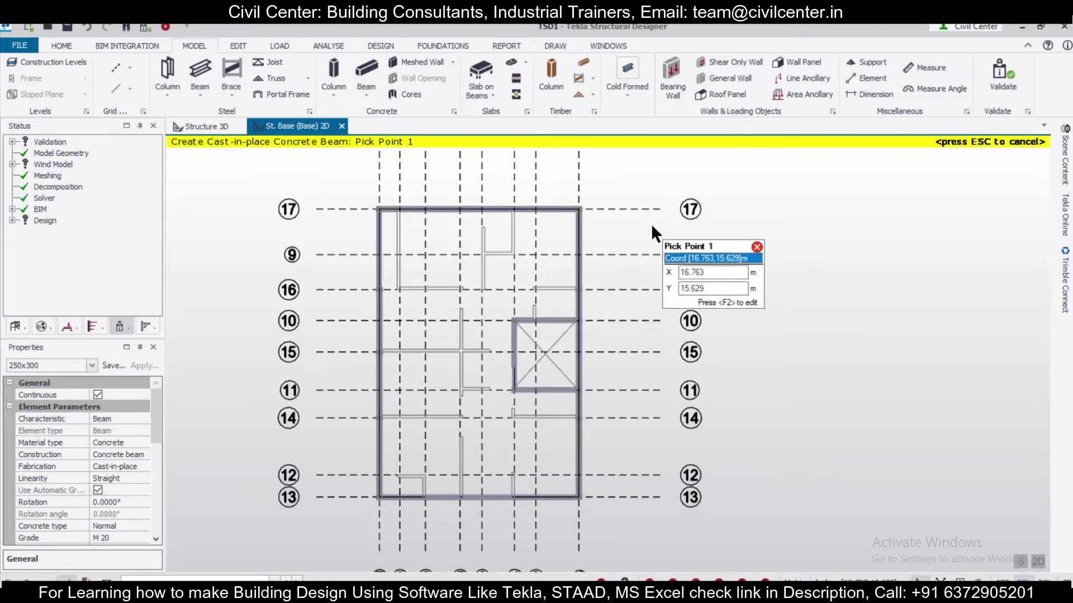
# Step: Examine the base-level beams and the columns in the 3D structure view from several angles
pyautogui.click(146, 28)
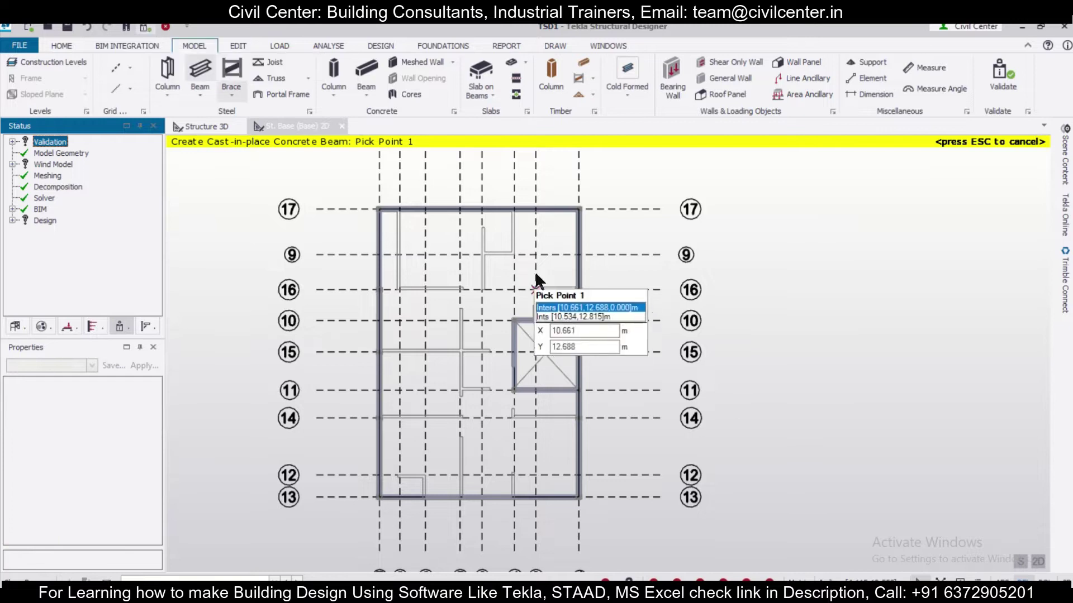
pyautogui.click(202, 126)
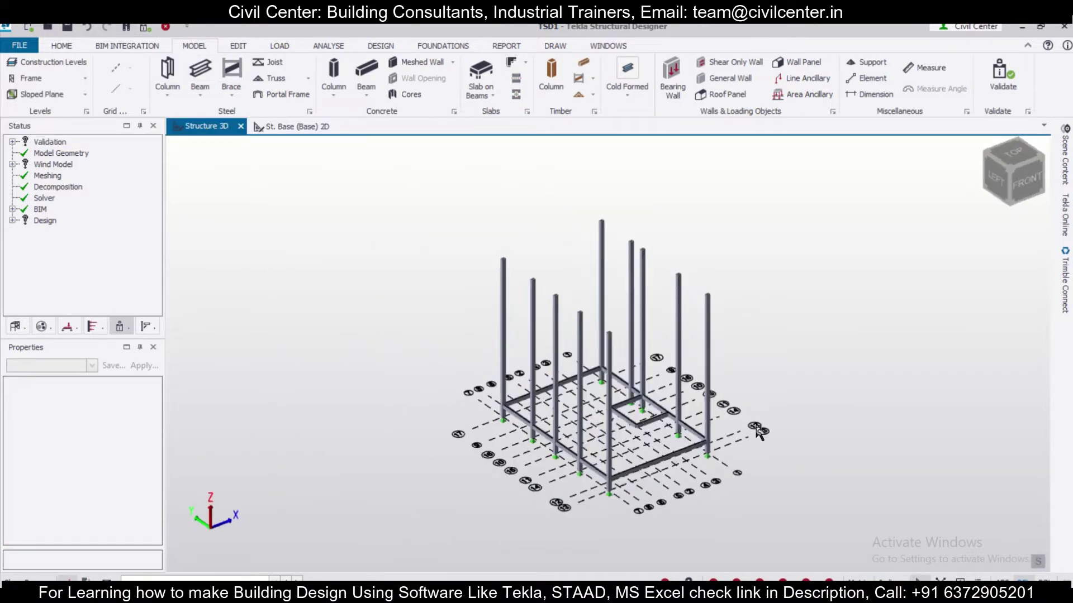
pyautogui.moveTo(635, 434); pyautogui.dragTo(671, 450, button='right')
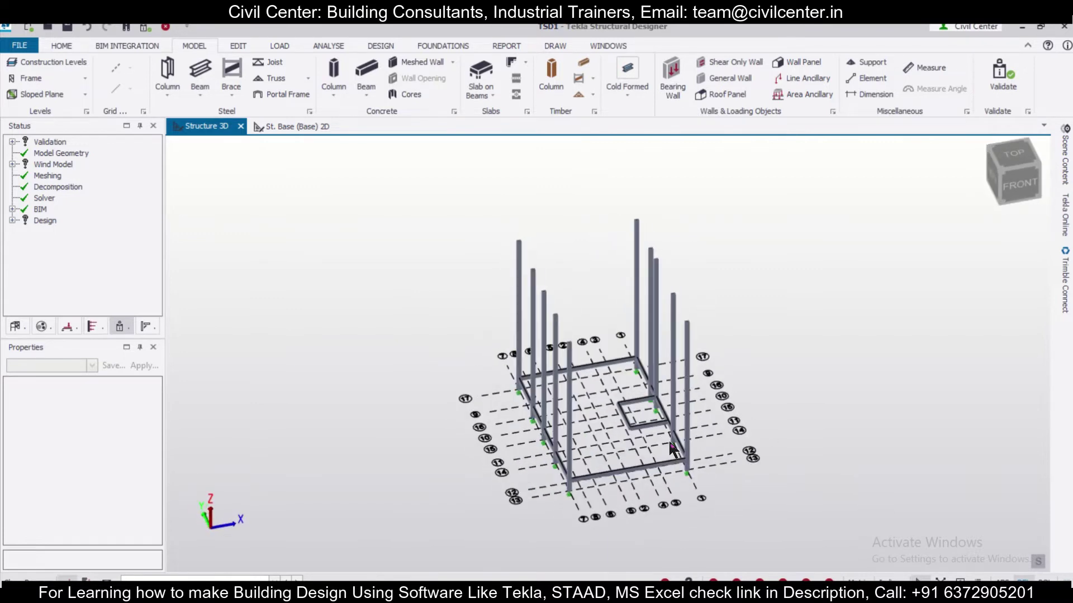
pyautogui.scroll(8, 665, 433)
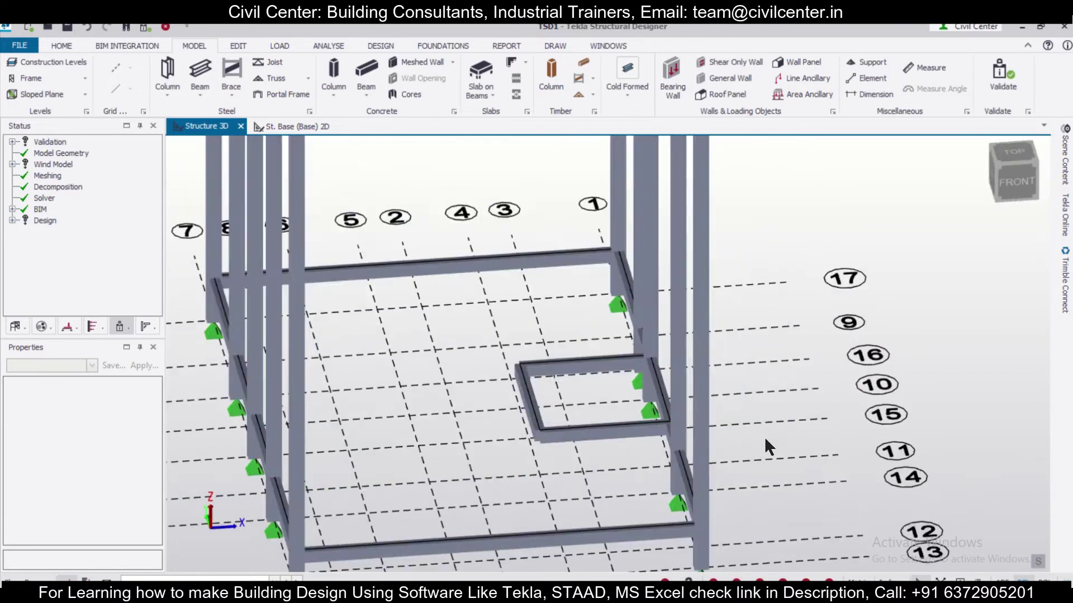
pyautogui.moveTo(731, 444); pyautogui.dragTo(848, 446, button='right')
pyautogui.scroll(-4, 722, 433)
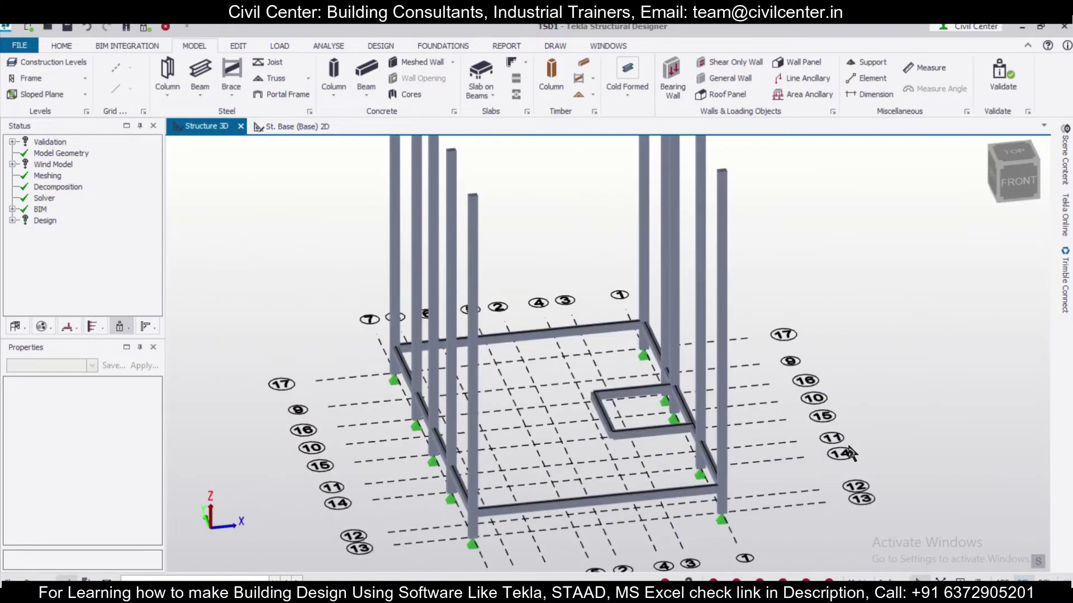
pyautogui.click(309, 128)
pyautogui.click(366, 73)
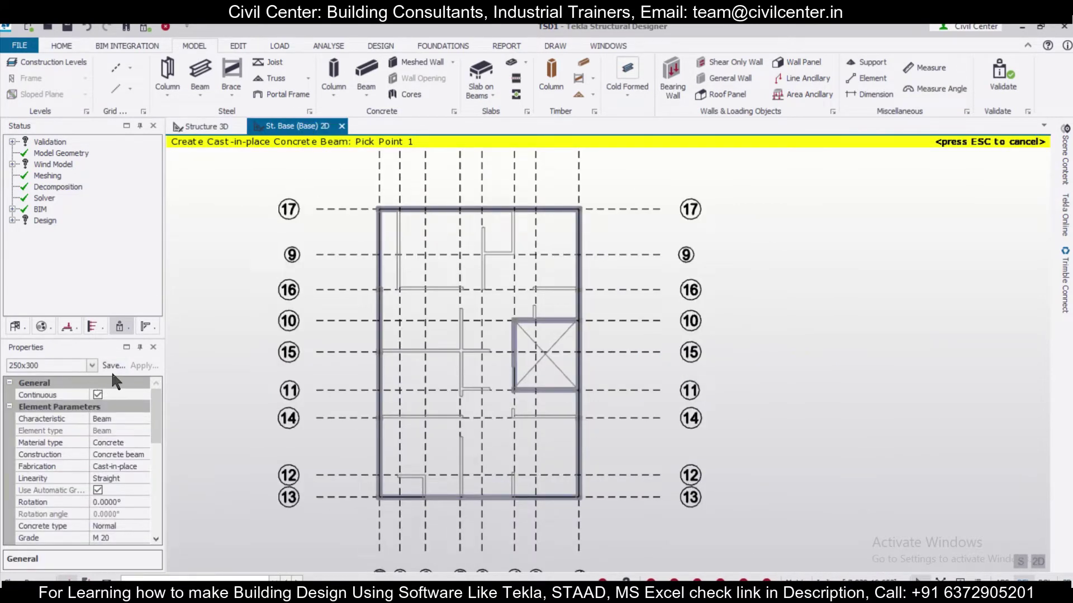
pyautogui.scroll(-1, 299, 333)
pyautogui.scroll(-1, 300, 333)
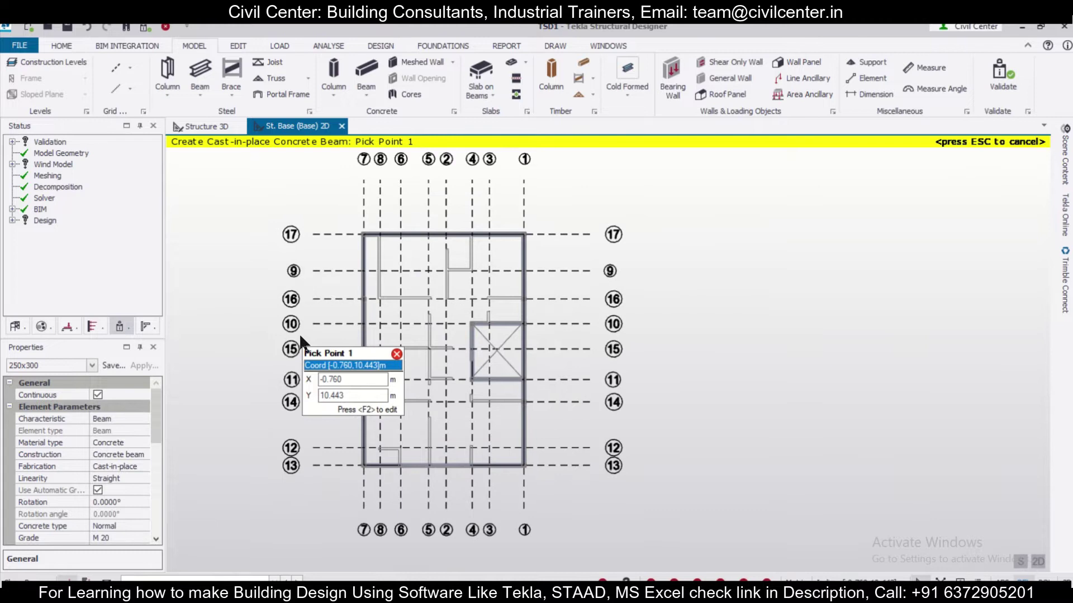
pyautogui.click(208, 133)
pyautogui.scroll(-2, 363, 390)
pyautogui.moveTo(364, 390); pyautogui.dragTo(437, 423, button='right')
pyautogui.scroll(-2, 438, 423)
pyautogui.moveTo(437, 422); pyautogui.dragTo(442, 481, button='middle')
pyautogui.scroll(2, 360, 504)
pyautogui.moveTo(328, 482); pyautogui.dragTo(299, 408, button='middle')
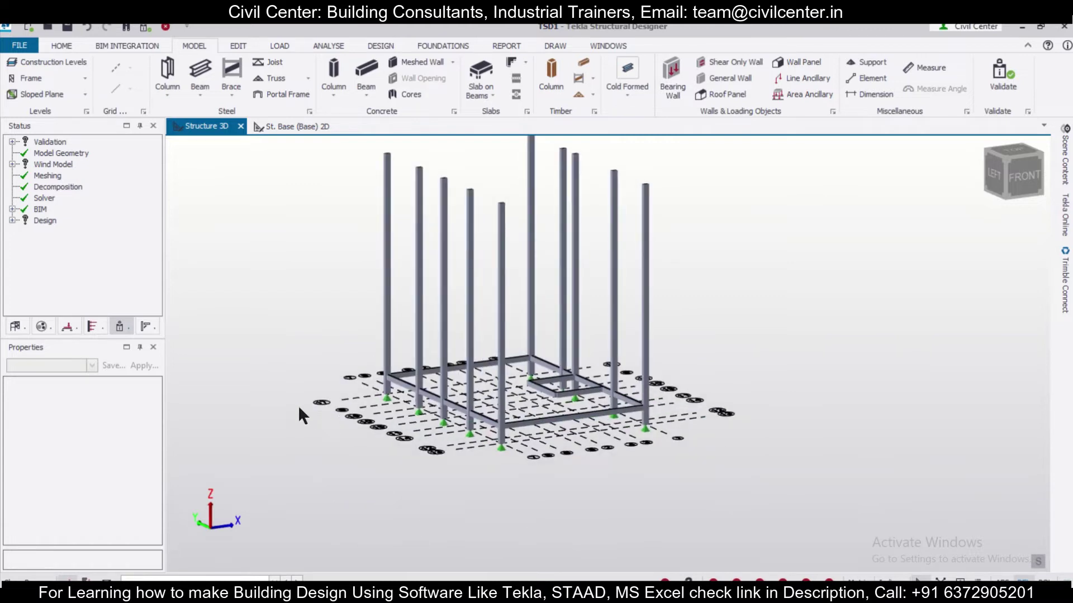
# Step: Review the construction levels and open the 2D plan of level St. 1
pyautogui.click(56, 62)
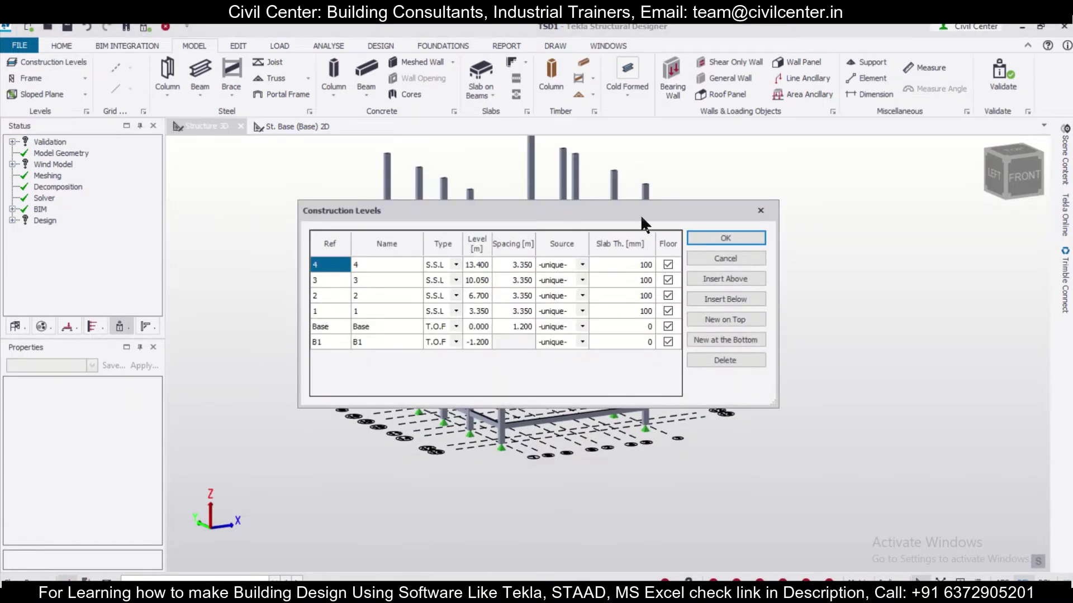
pyautogui.click(761, 210)
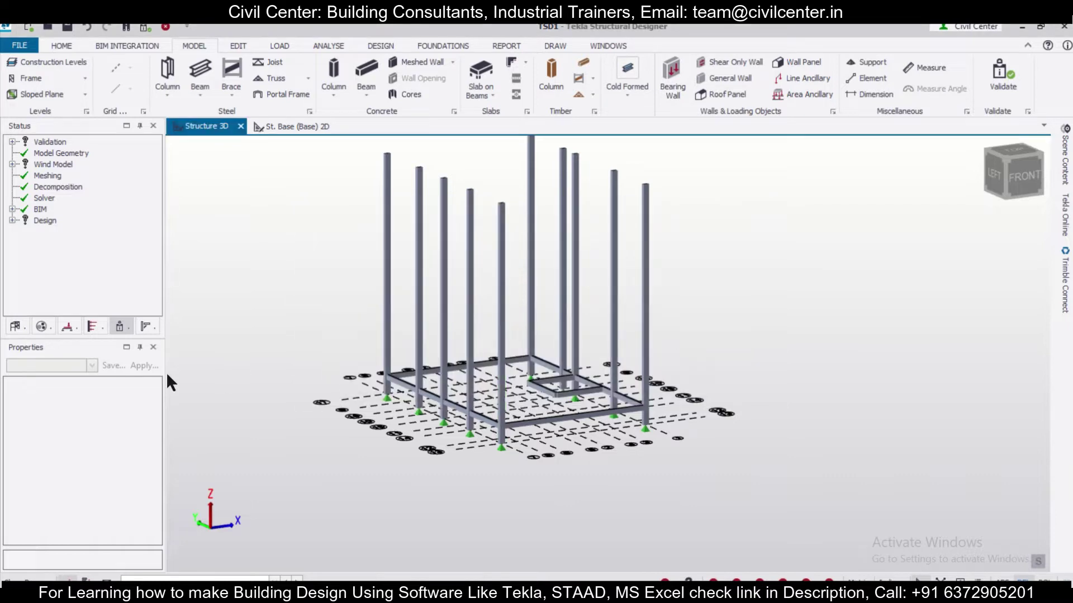
pyautogui.click(15, 328)
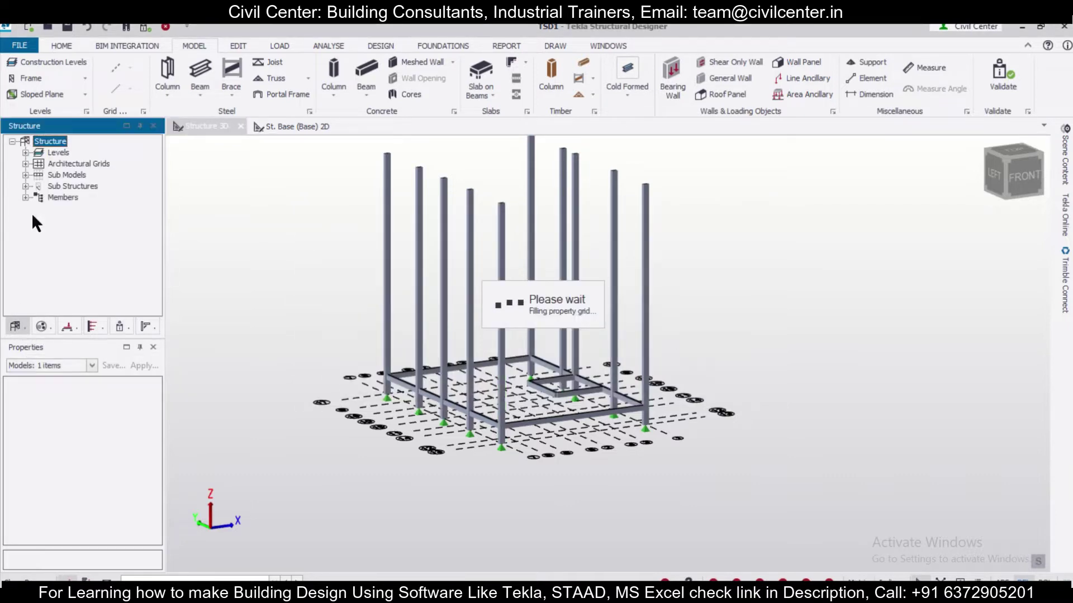
pyautogui.click(25, 153)
pyautogui.click(78, 199)
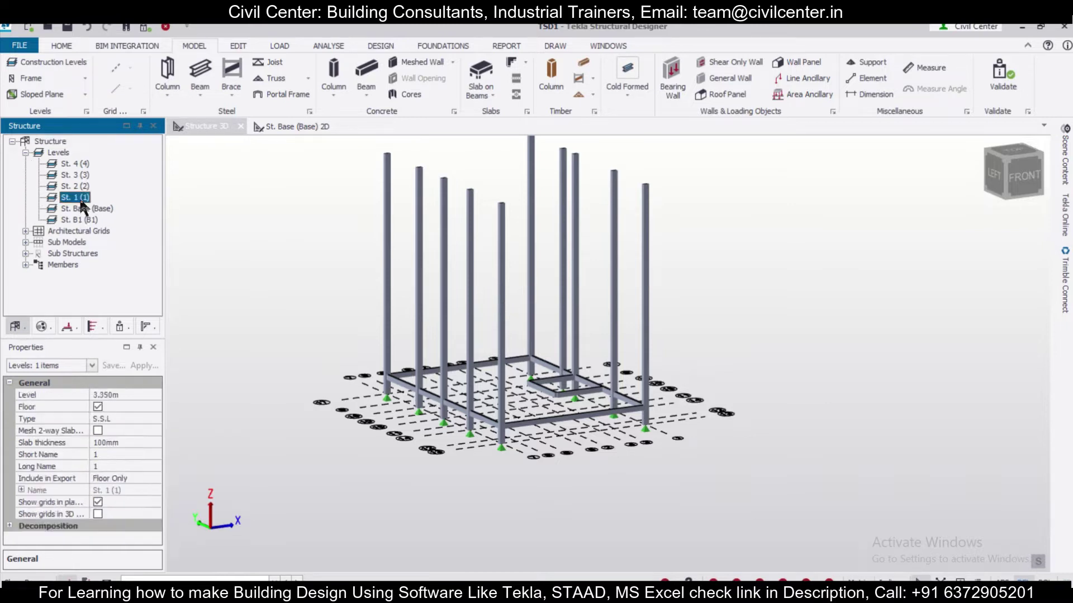
pyautogui.doubleClick(80, 200)
pyautogui.scroll(2, 923, 457)
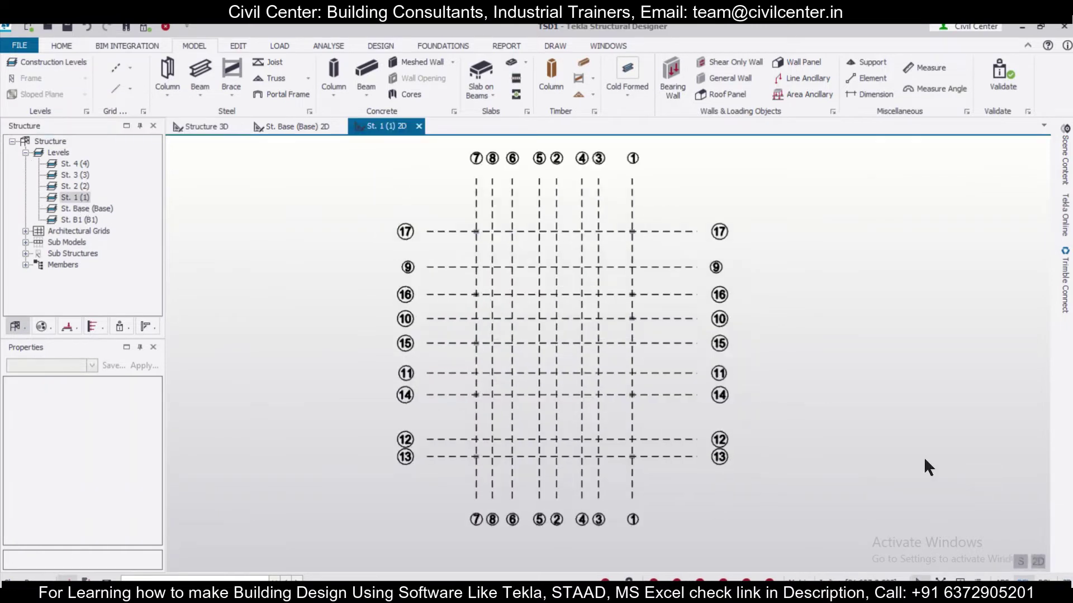
# Step: Import the FF CL DXF drawing into the St. 1 level plan as a shadow, leaving out the CENTERLINE layer
pyautogui.click(132, 64)
pyautogui.click(166, 189)
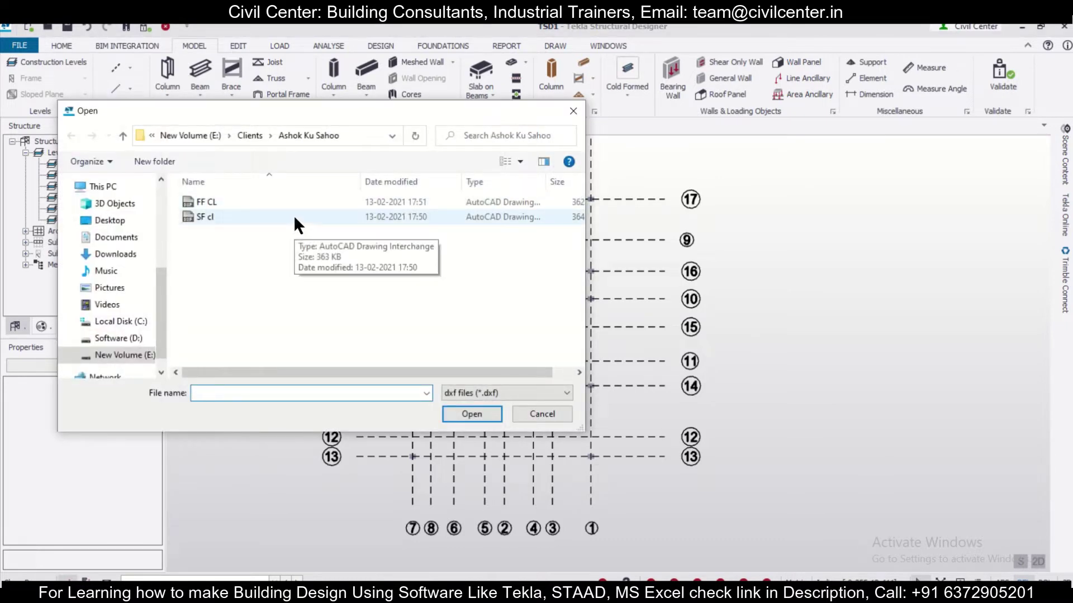
pyautogui.click(299, 204)
pyautogui.click(467, 414)
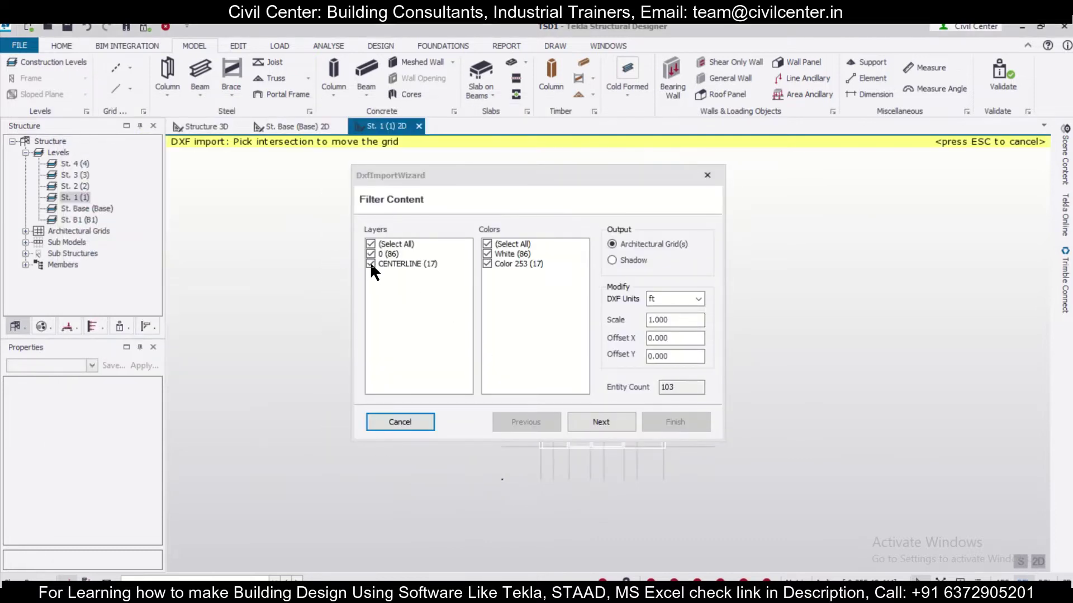
pyautogui.click(371, 264)
pyautogui.click(675, 313)
pyautogui.click(670, 421)
pyautogui.scroll(4, 505, 498)
pyautogui.scroll(5, 508, 454)
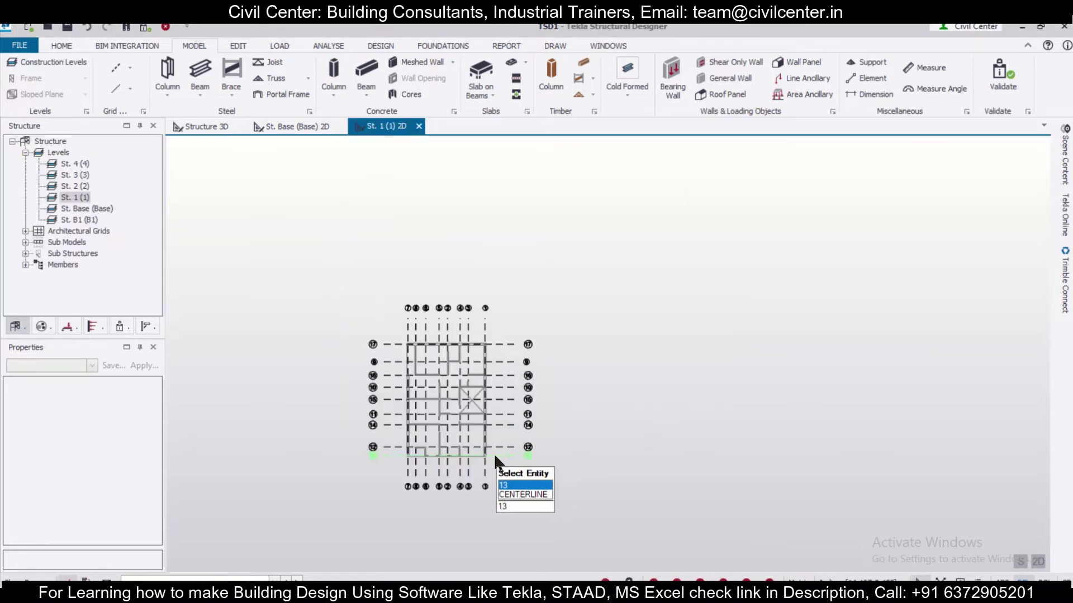
pyautogui.scroll(2, 593, 458)
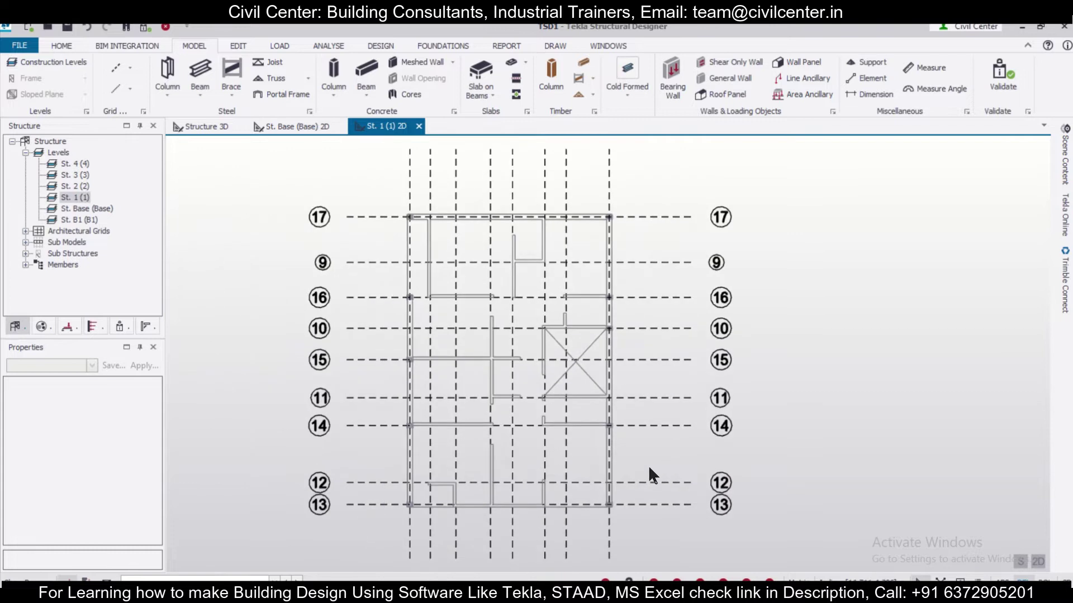
pyautogui.scroll(1, 642, 459)
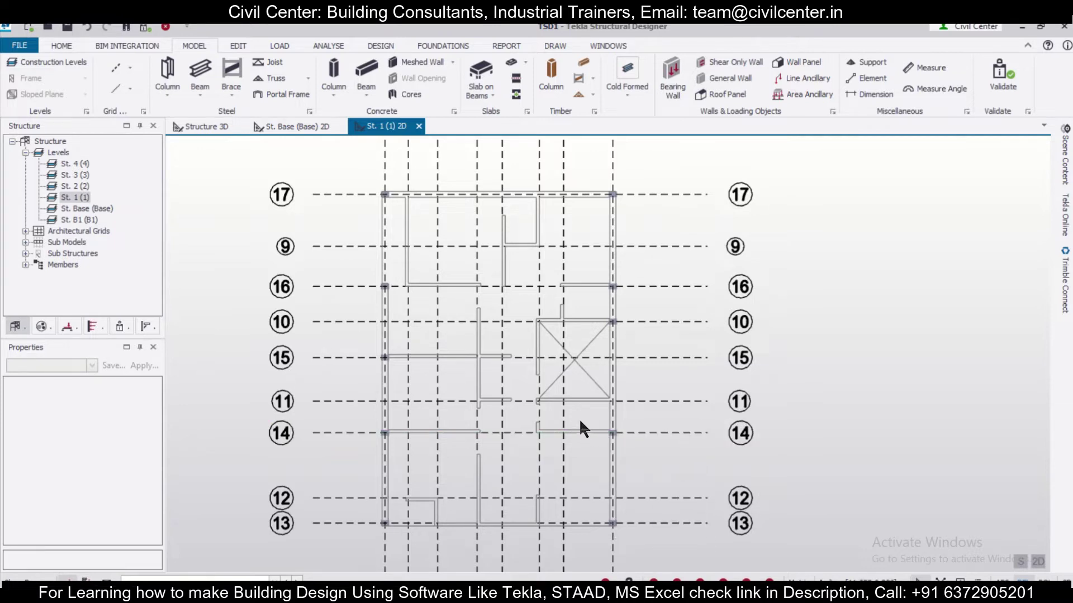
# Step: Start a concrete beam from the 250x300 property set and set its section depth to 350 mm, keeping the 250 mm breadth
pyautogui.click(367, 71)
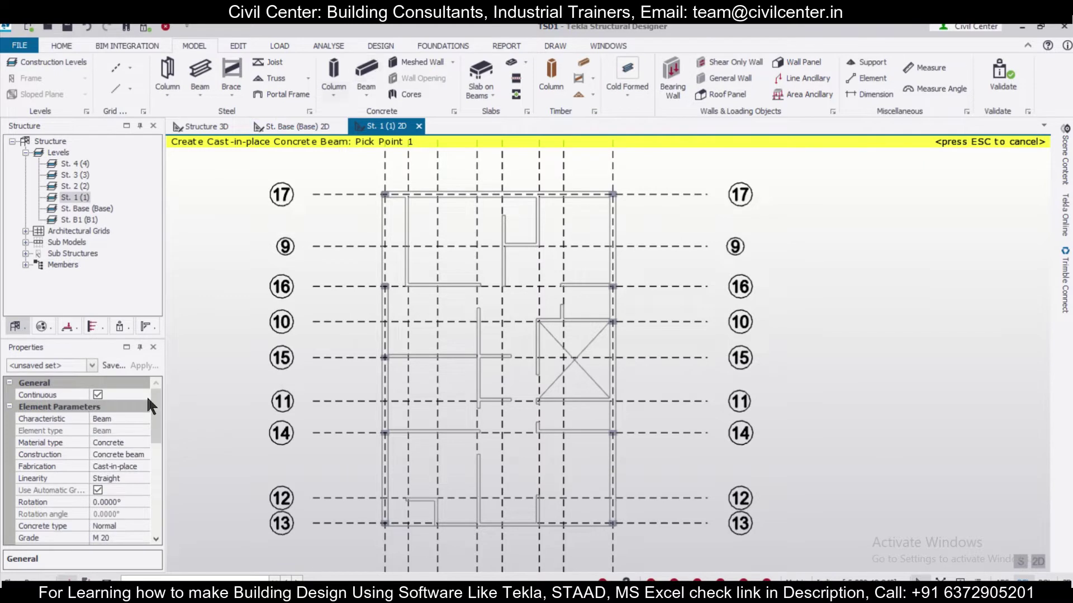
pyautogui.click(83, 365)
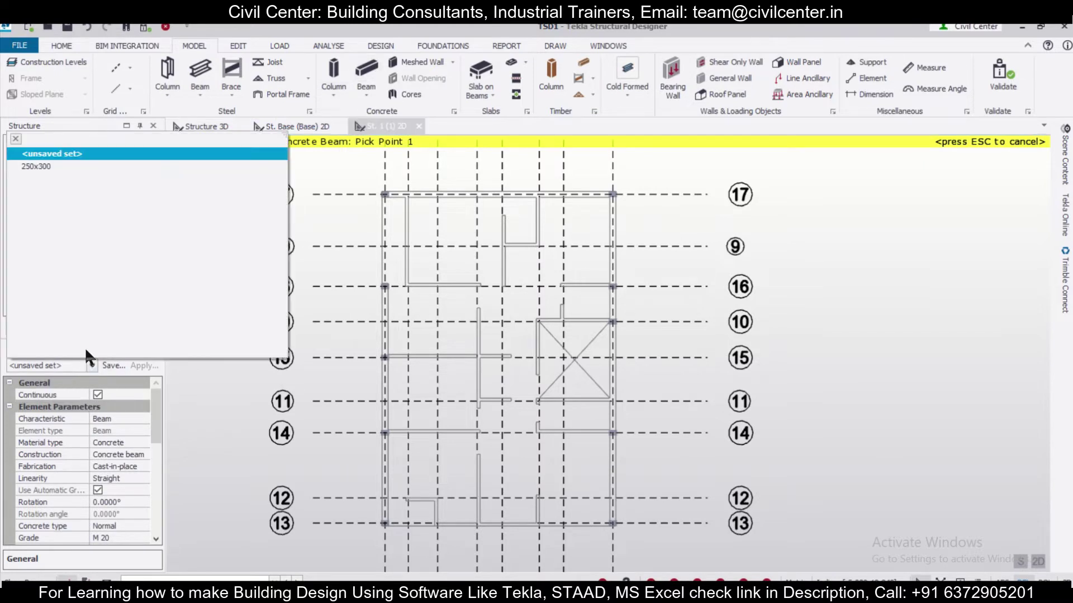
pyautogui.click(41, 166)
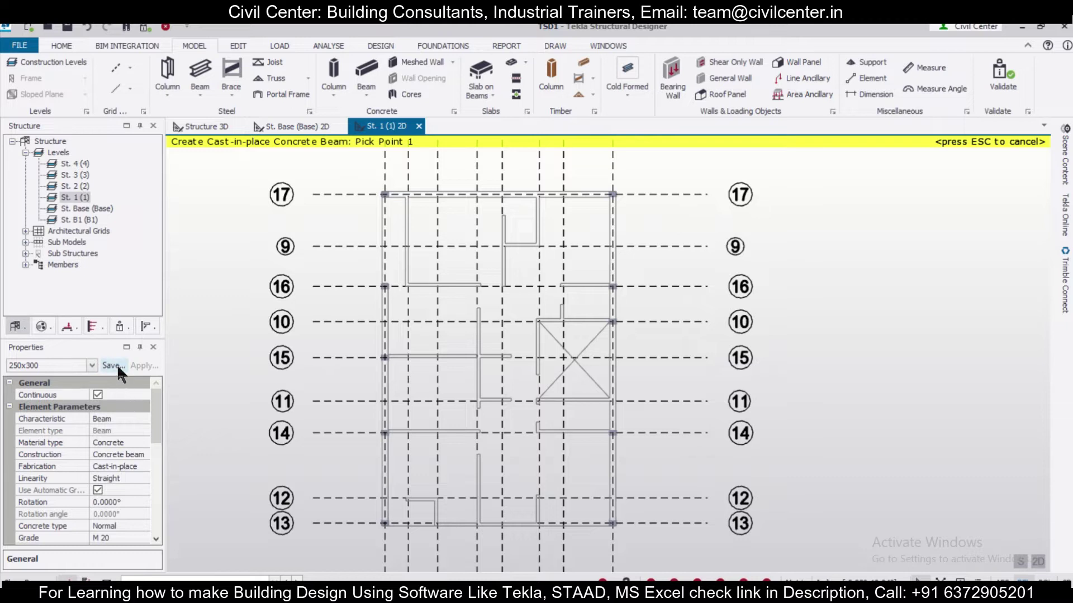
pyautogui.moveTo(156, 405); pyautogui.dragTo(156, 430)
pyautogui.click(145, 499)
pyautogui.click(144, 501)
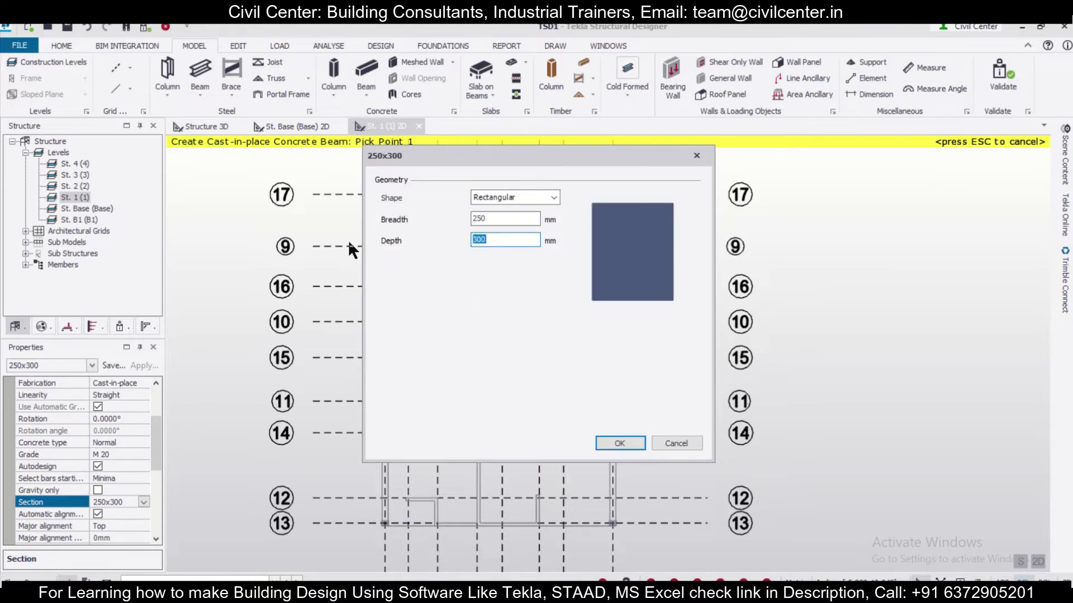
pyautogui.write('3')
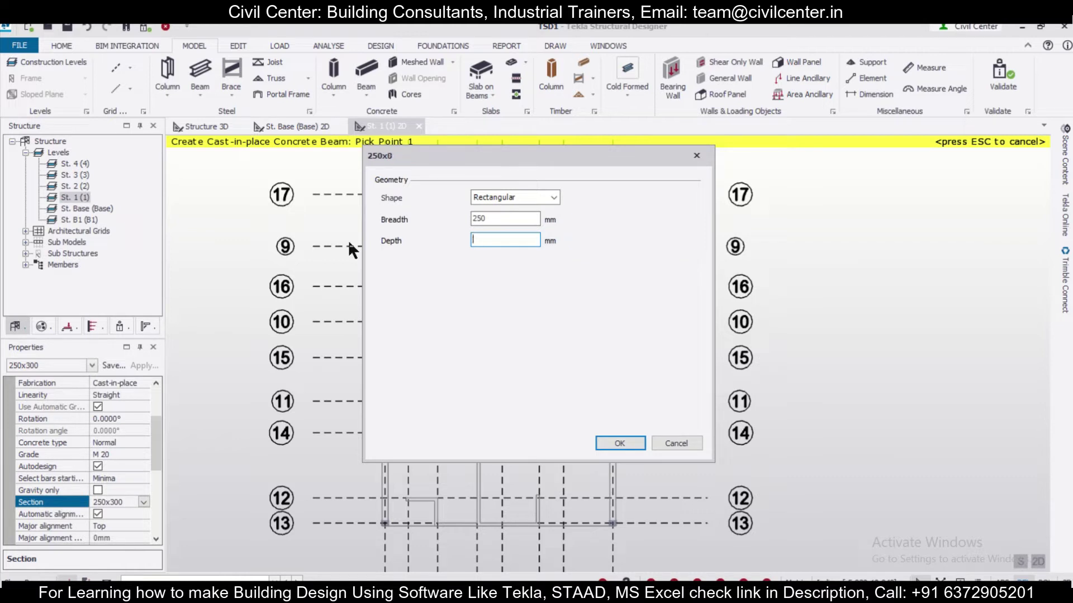
pyautogui.write('350')
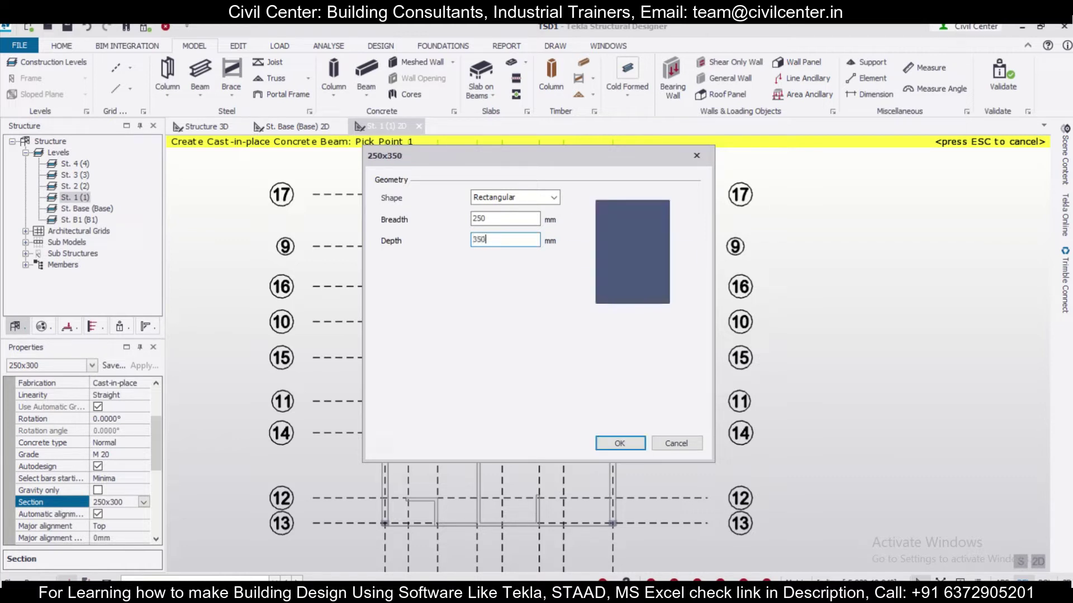
pyautogui.click(619, 443)
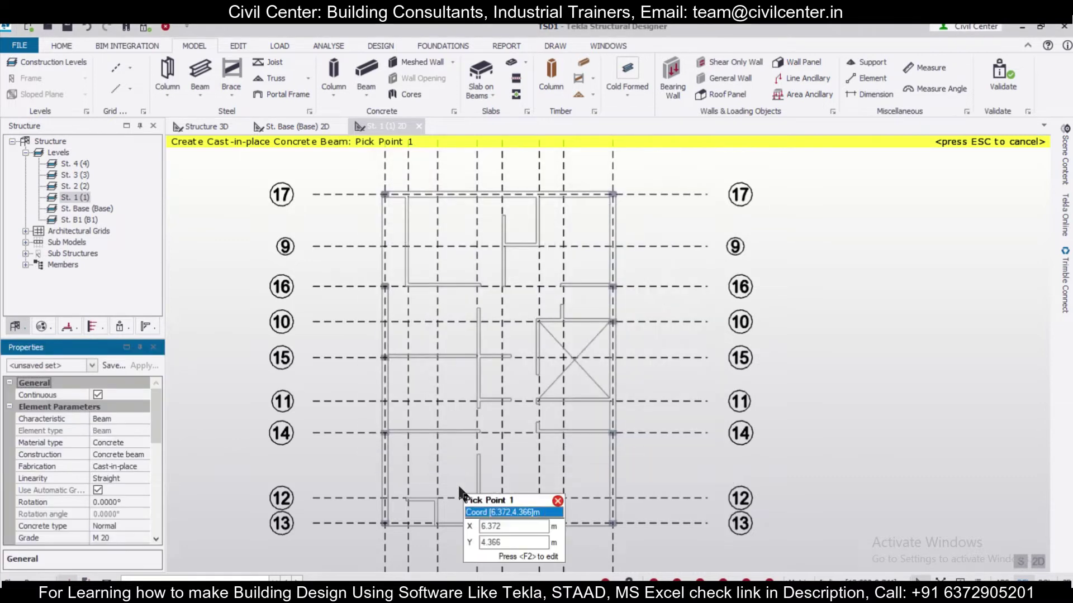
# Step: Place concrete beams on grid 5 between grids 16 and 13, and on grids 2 and 8 between grids 17 and 16
pyautogui.scroll(2, 448, 500)
pyautogui.scroll(-1, 487, 455)
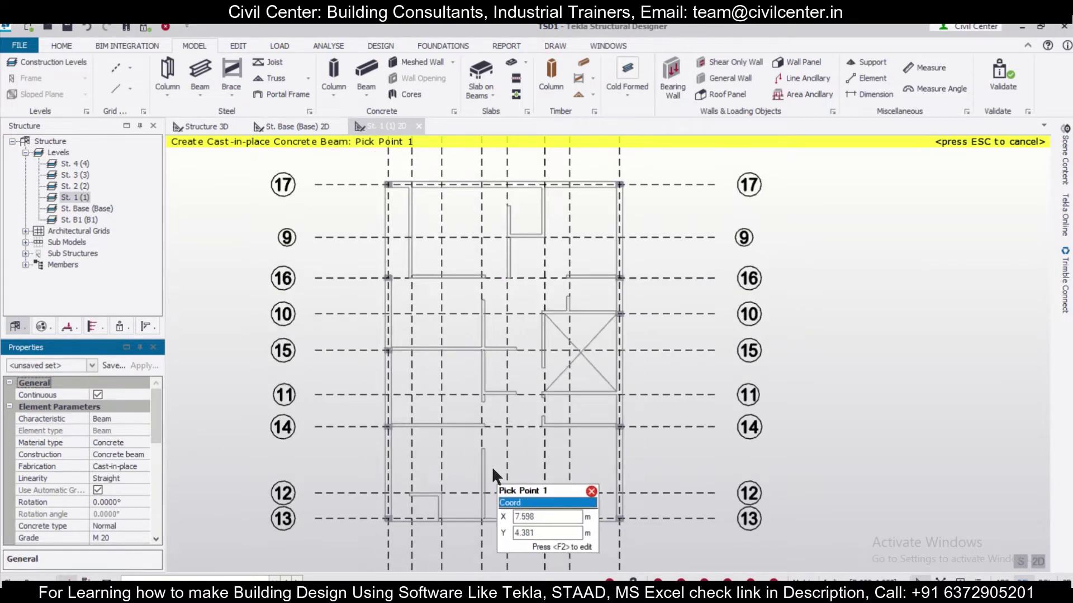
pyautogui.click(481, 278)
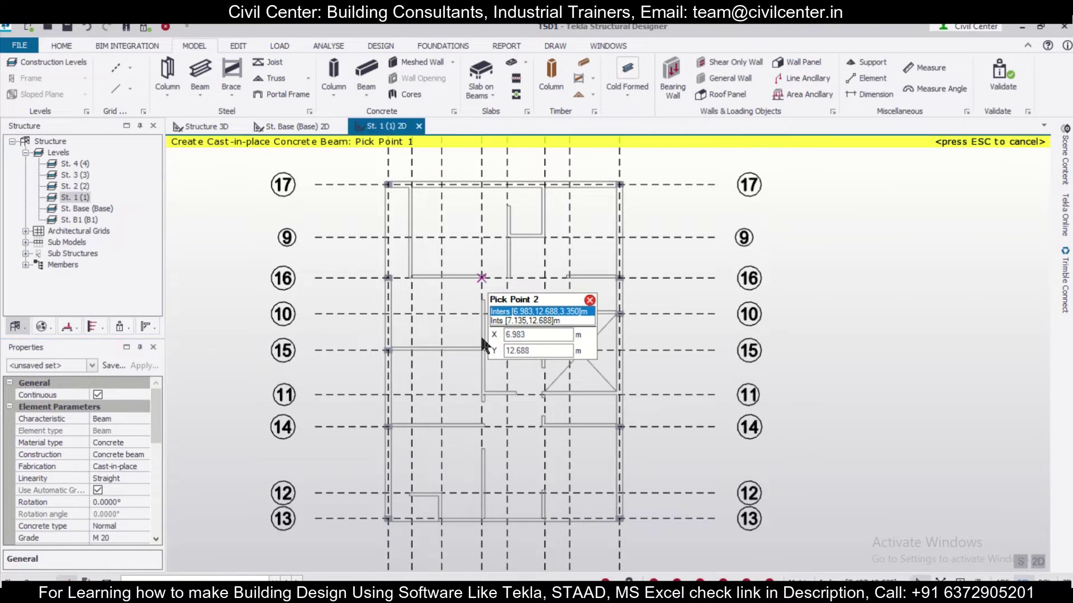
pyautogui.click(486, 520)
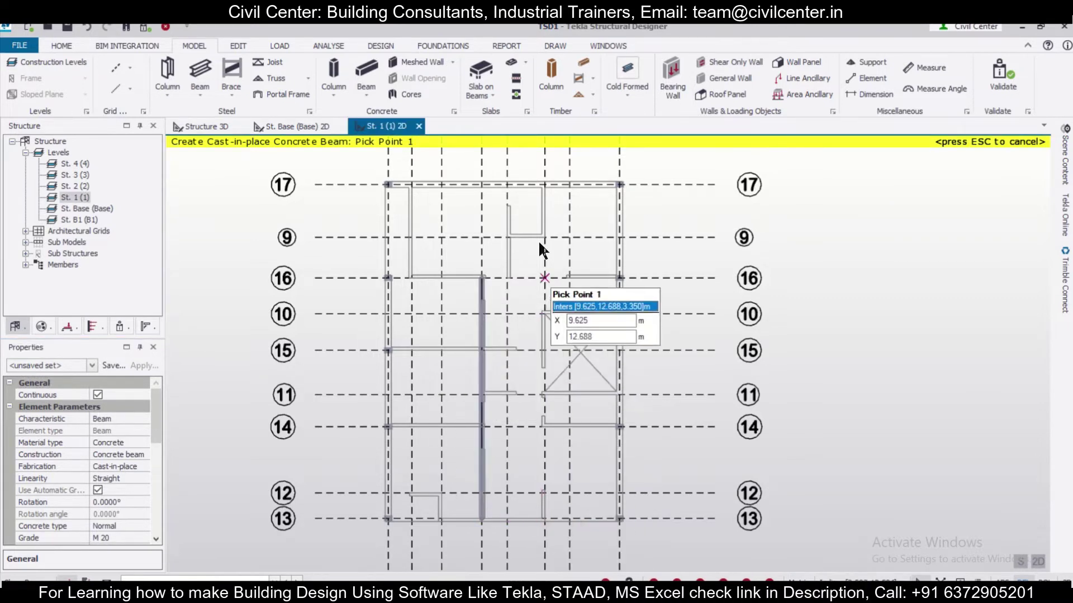
pyautogui.click(507, 184)
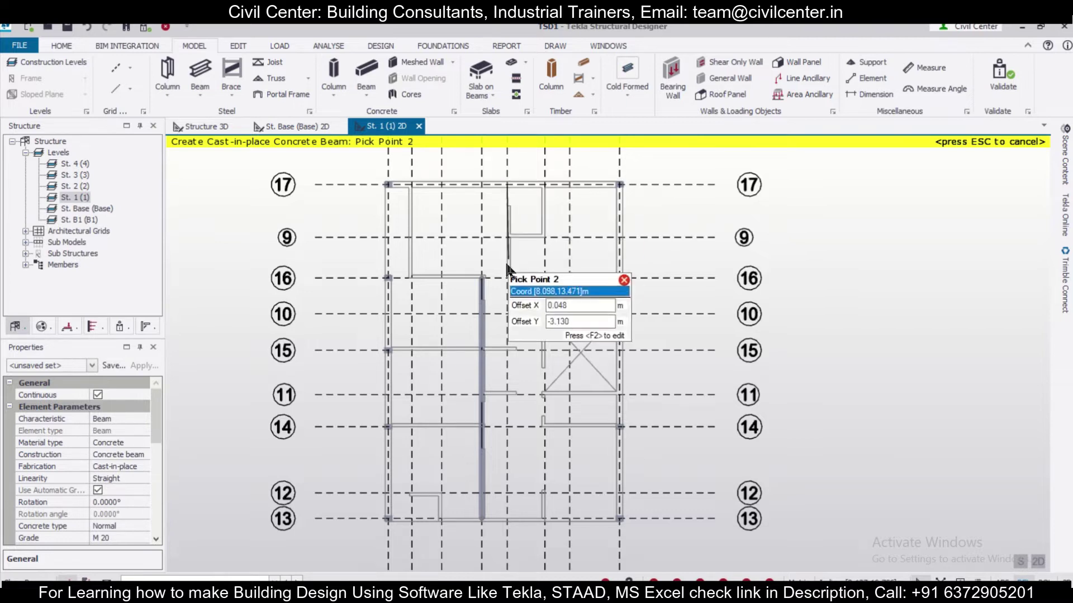
pyautogui.click(508, 278)
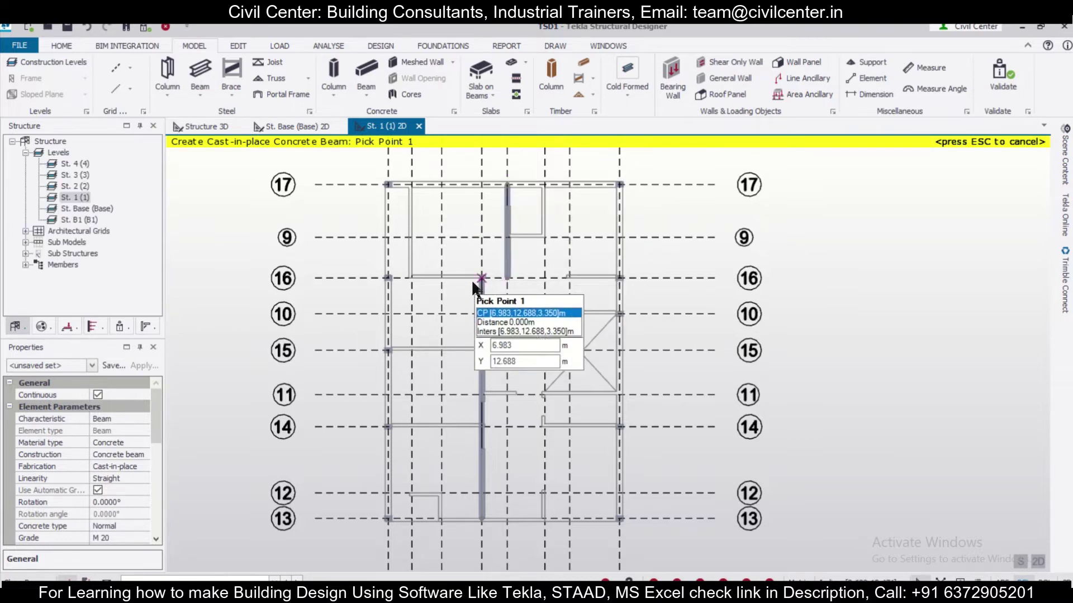
pyautogui.click(412, 184)
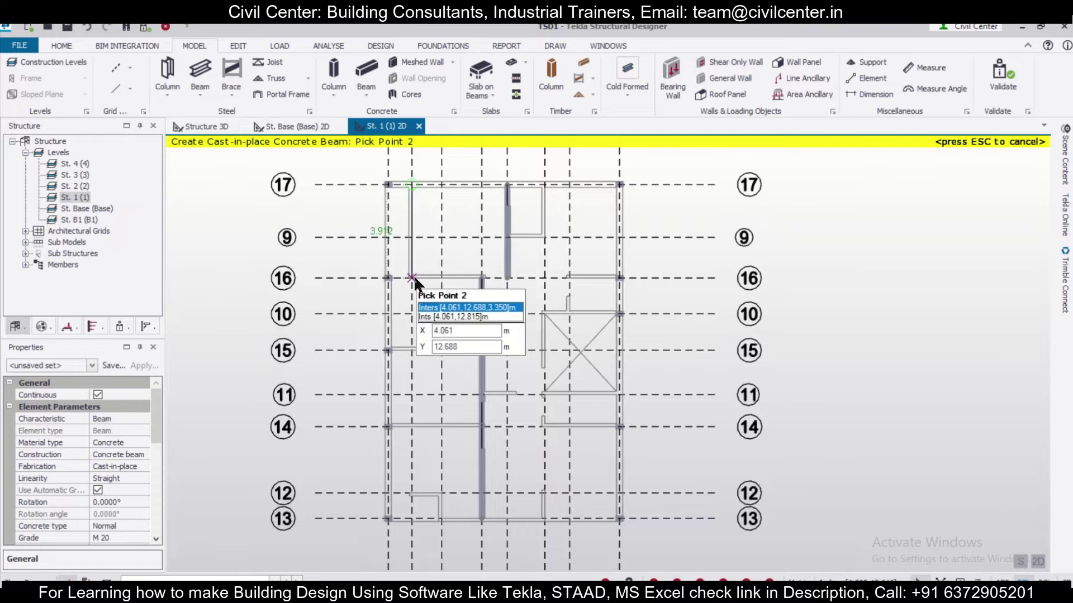
pyautogui.click(413, 276)
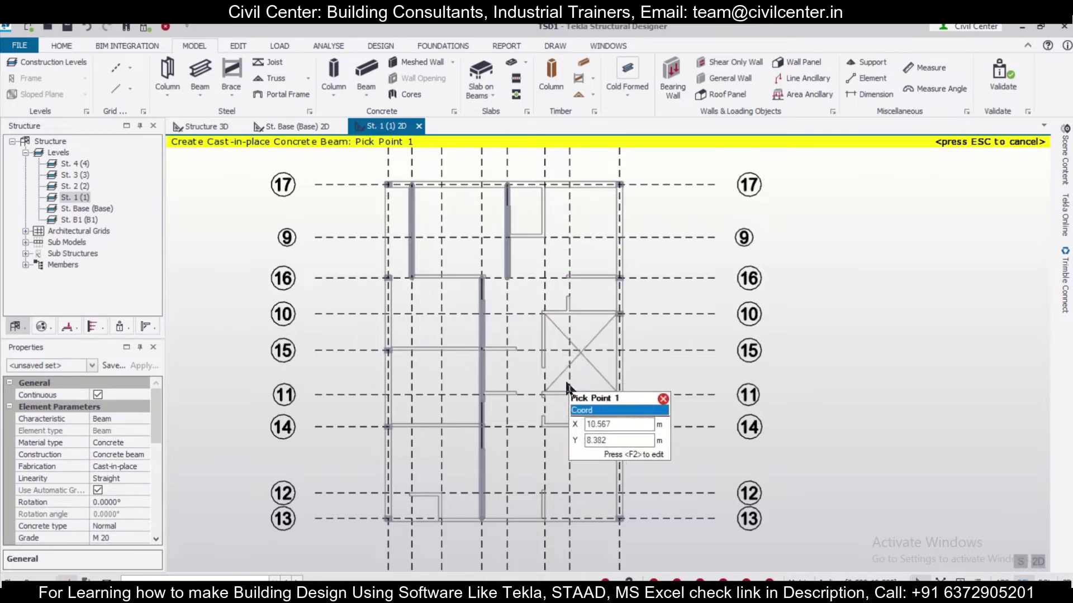
# Step: Place concrete beams on grids 10 and 11 between grids 4 and 1, and on grid 4 from grid 10 to grid 13
pyautogui.moveTo(564, 380); pyautogui.dragTo(556, 333, button='middle')
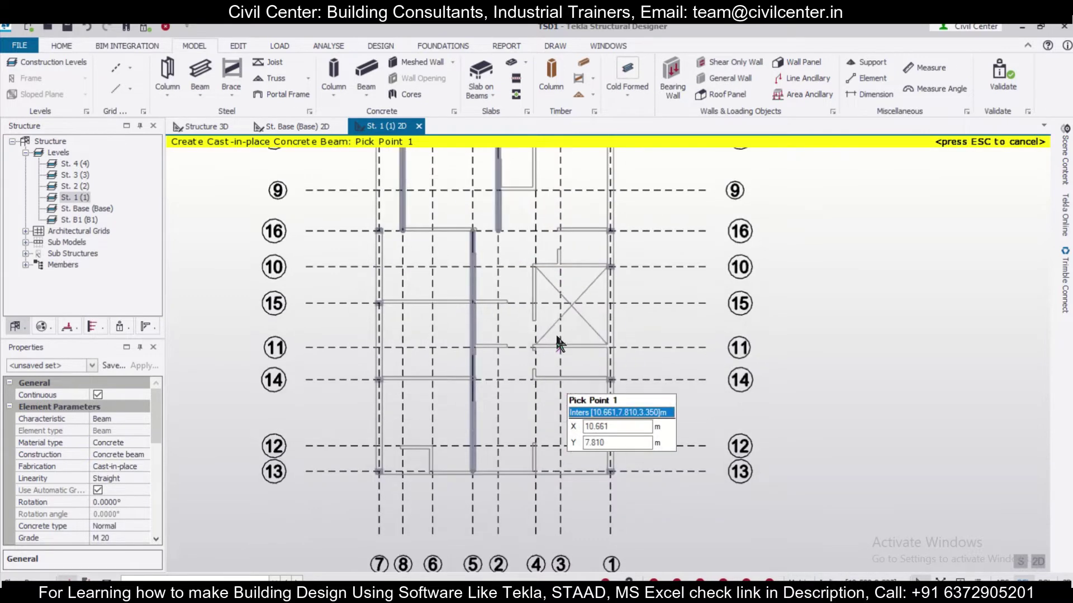
pyautogui.click(535, 267)
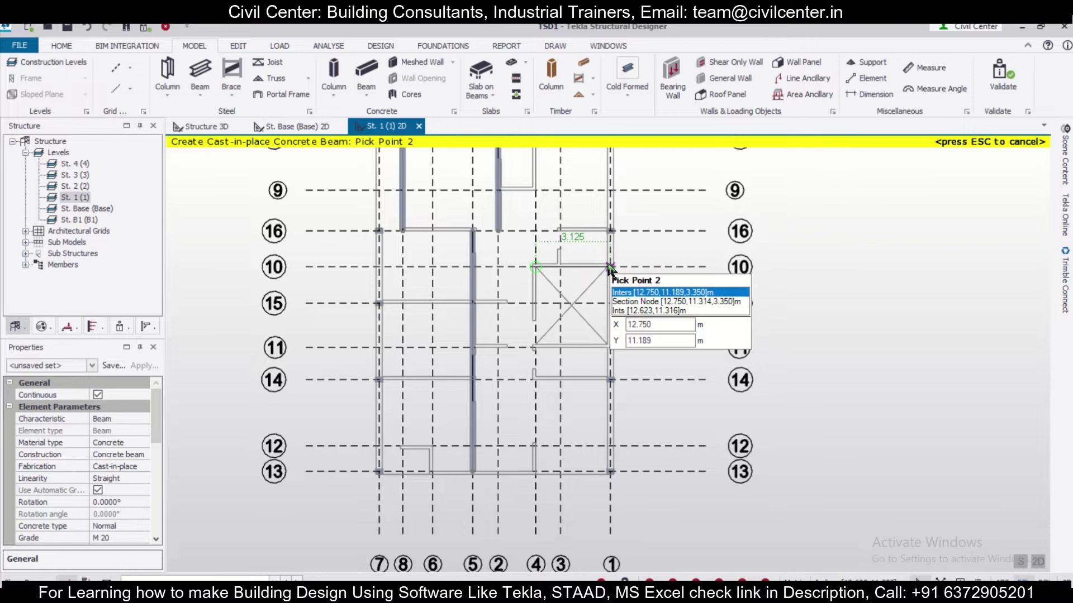
pyautogui.click(610, 267)
pyautogui.click(535, 267)
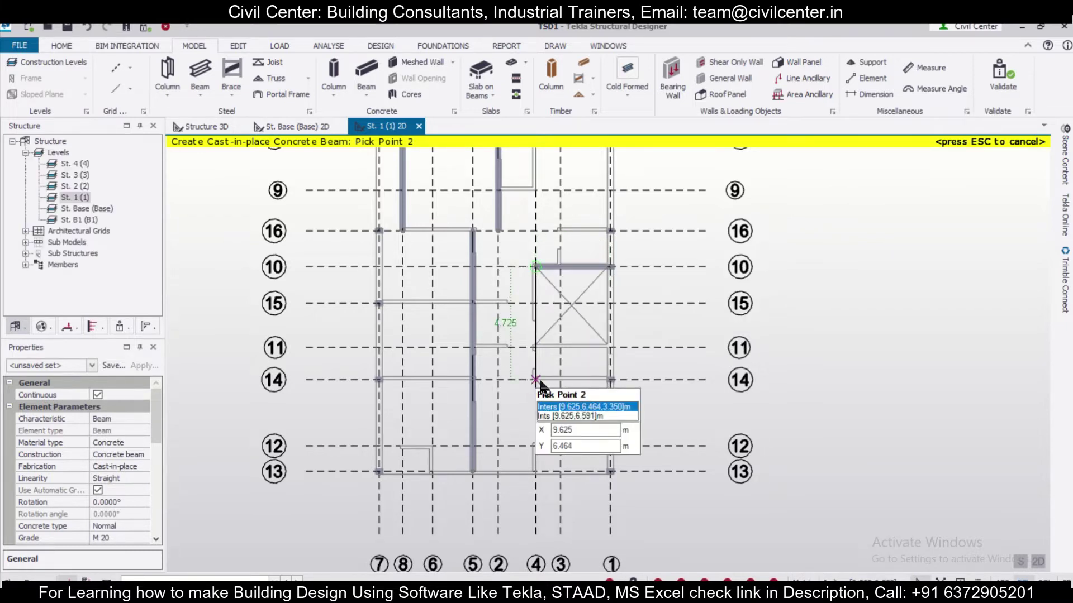
pyautogui.click(535, 472)
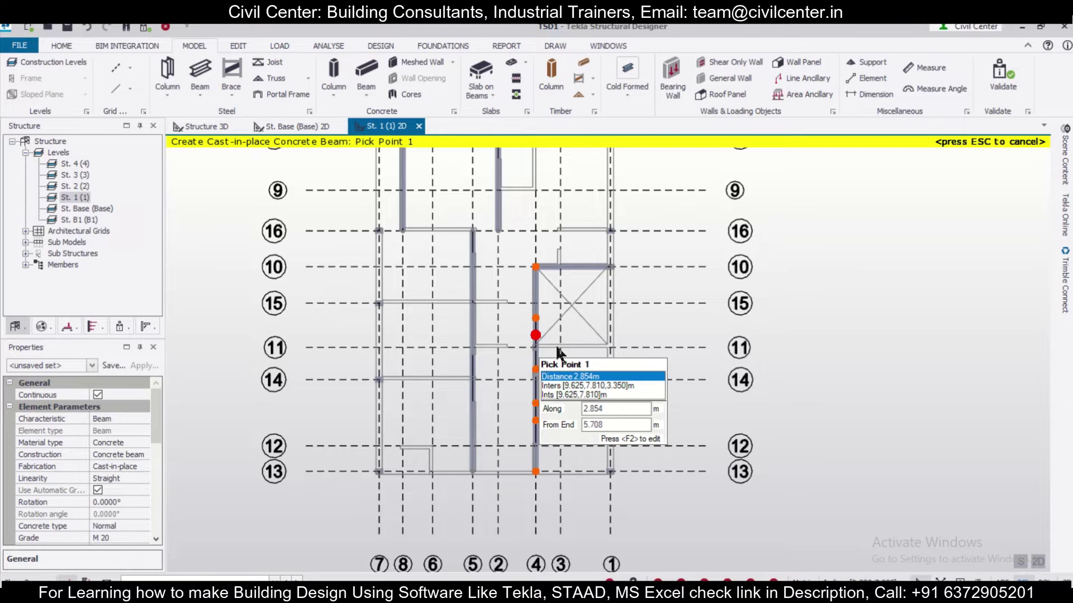
pyautogui.click(610, 348)
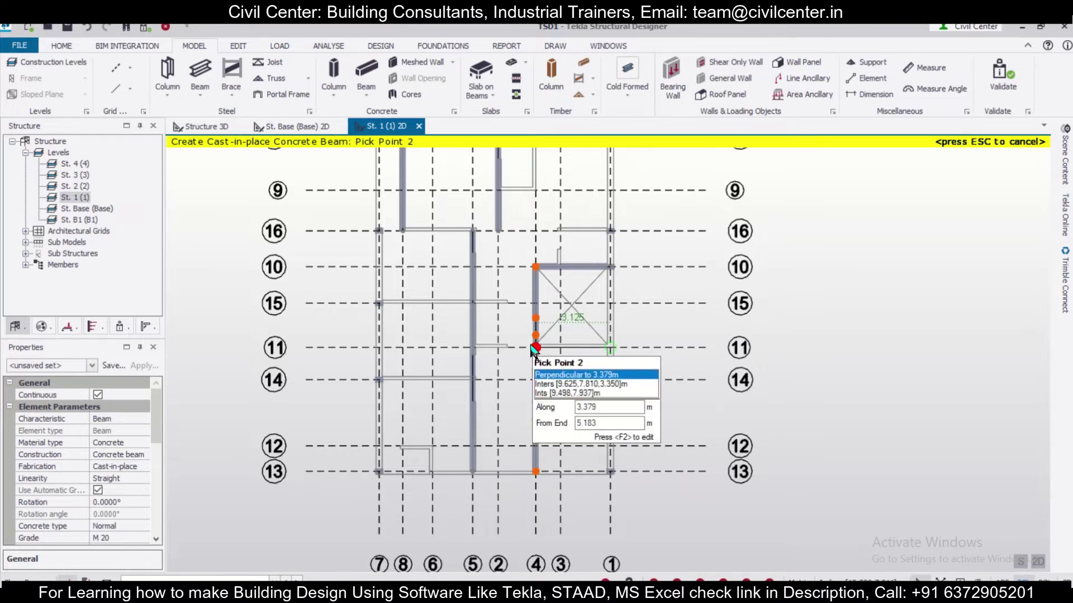
pyautogui.click(534, 348)
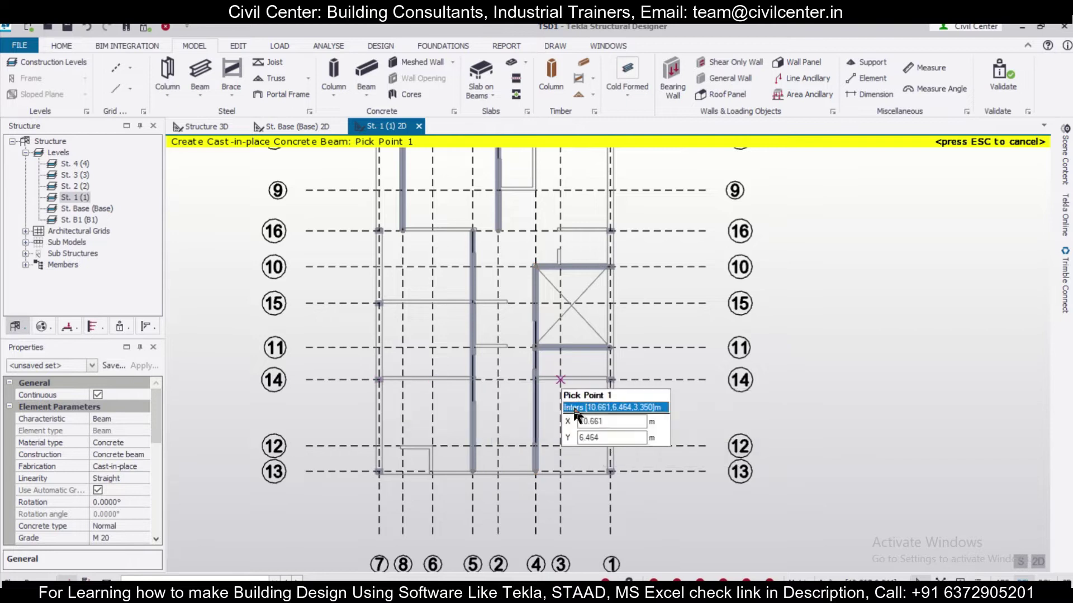
# Step: Place a concrete beam along grid 15 from grid 7 to grid 4
pyautogui.scroll(-2, 571, 484)
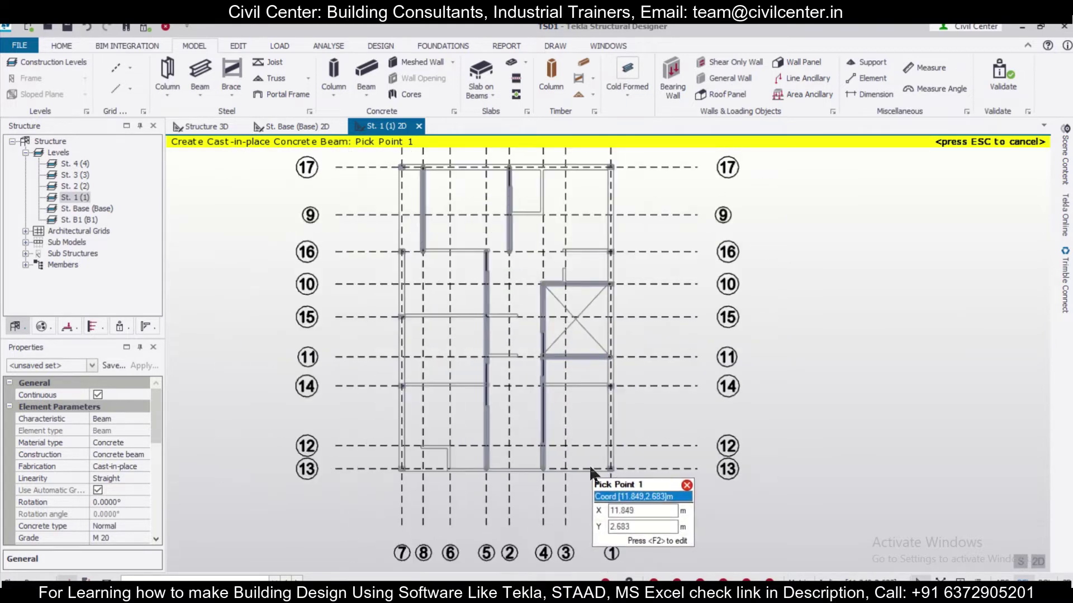
pyautogui.moveTo(624, 406); pyautogui.dragTo(598, 432, button='middle')
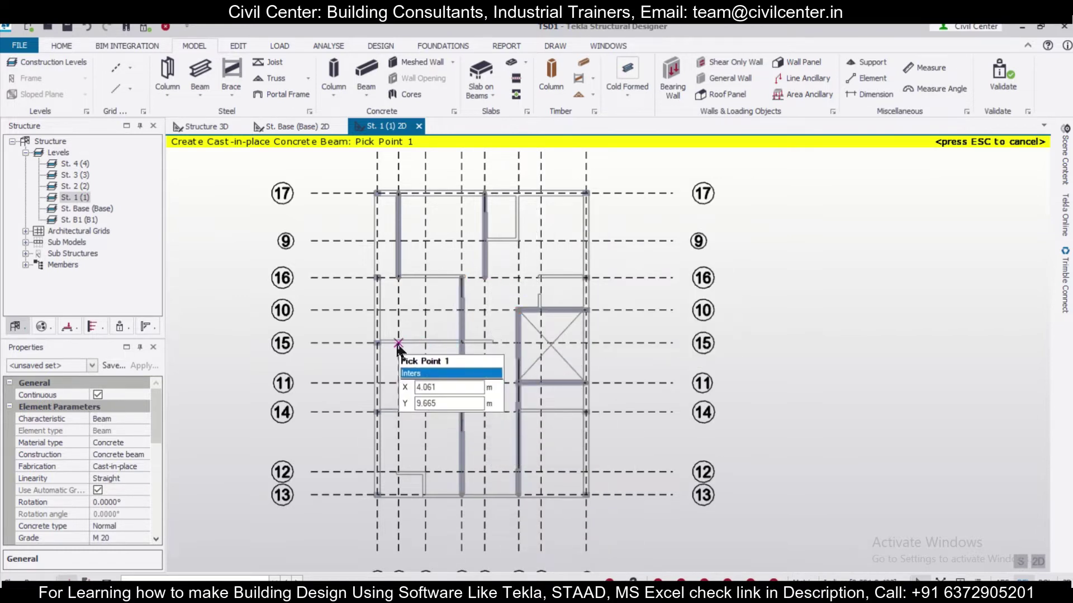
pyautogui.scroll(2, 398, 345)
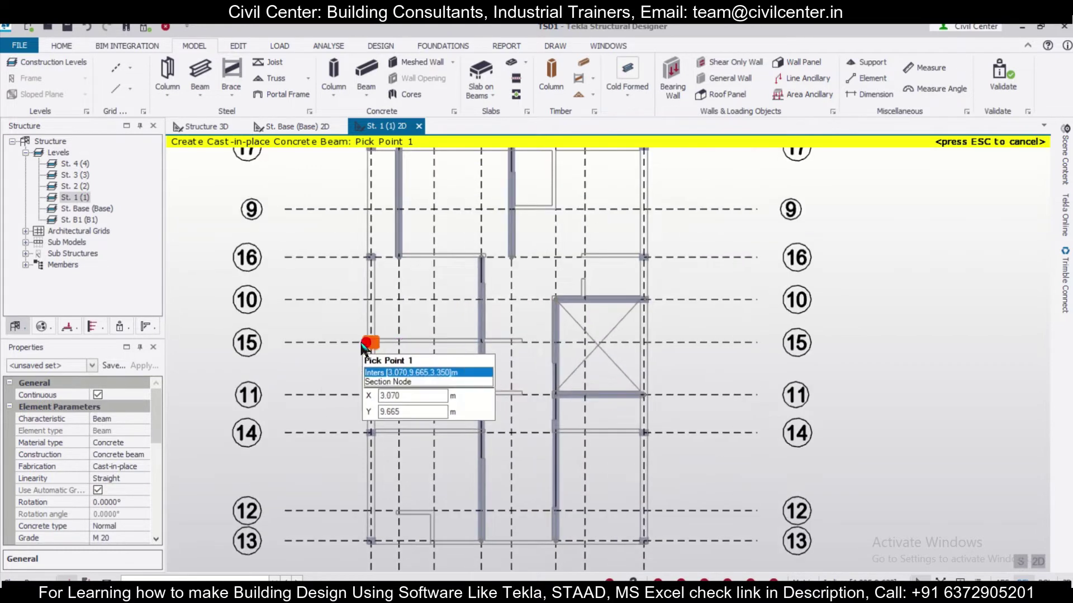
pyautogui.click(646, 343)
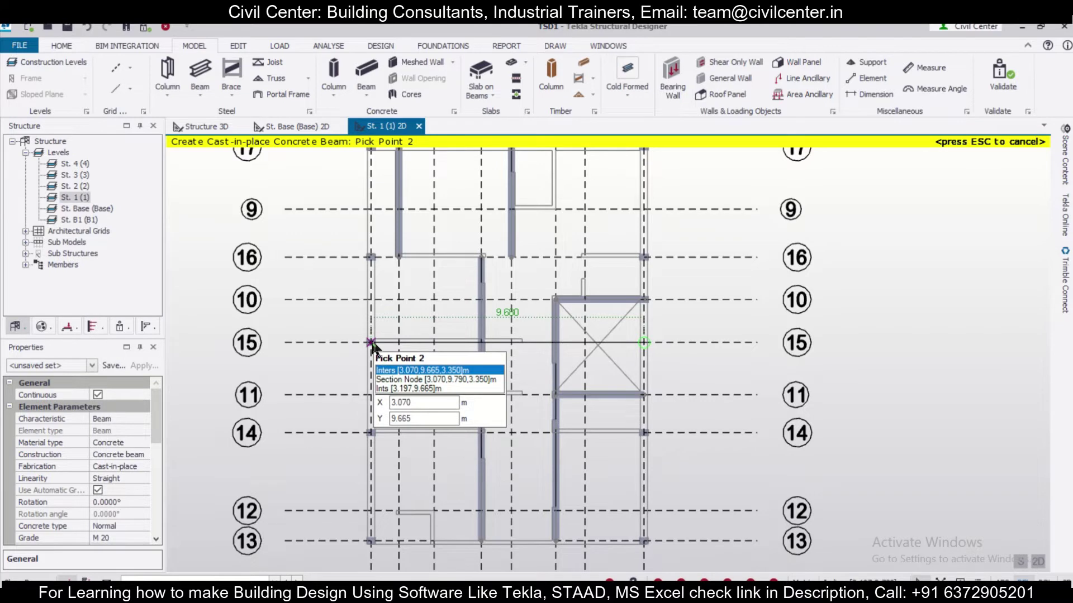
pyautogui.press('Escape')
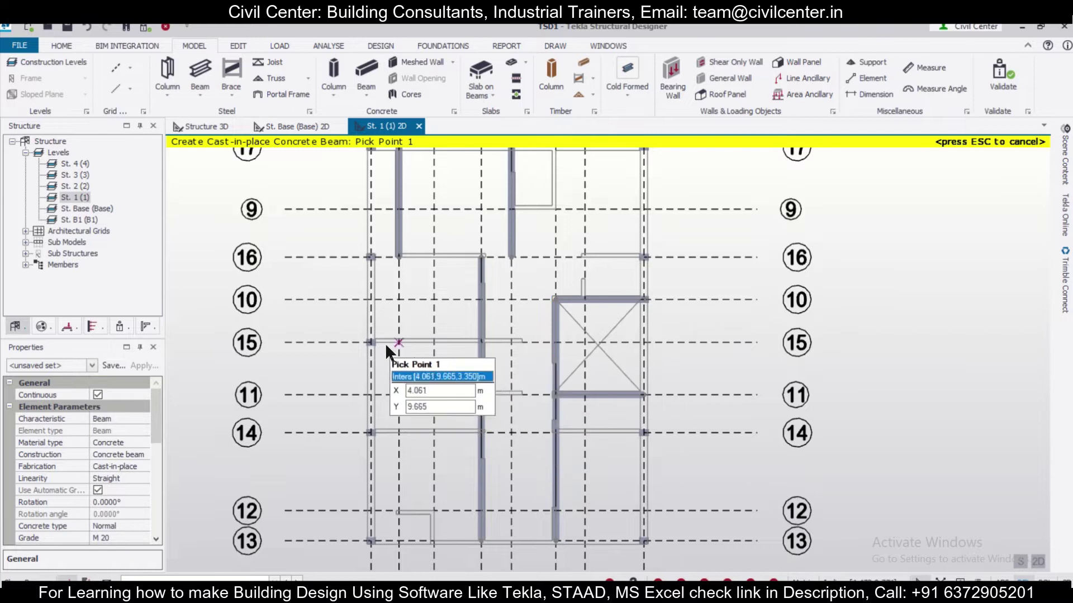
pyautogui.click(371, 343)
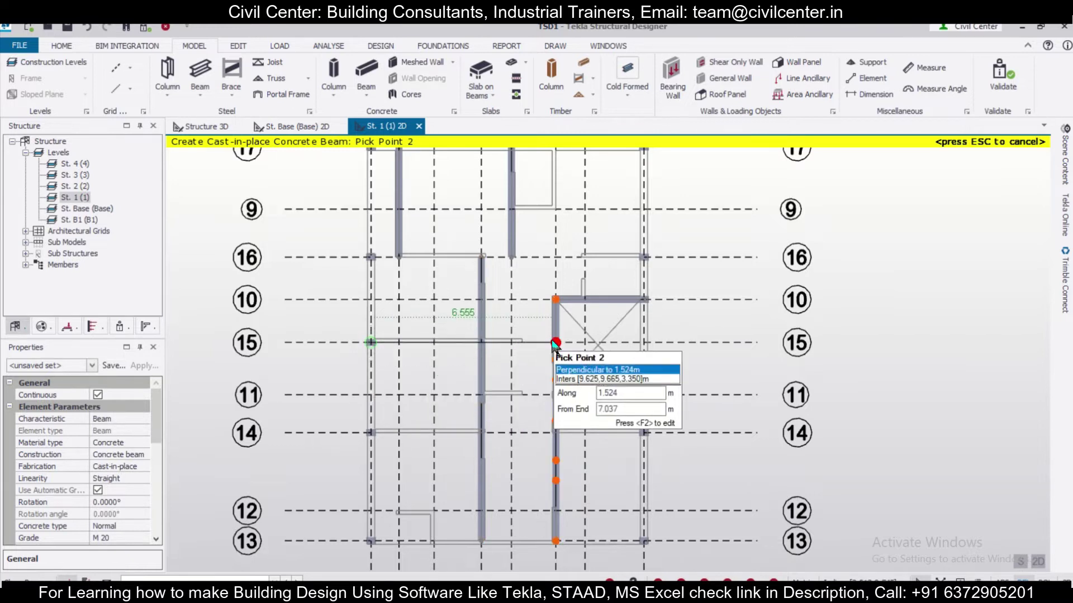
pyautogui.click(555, 343)
# Step: Examine the level St. 1 plan for wall lines that still lack beams
pyautogui.scroll(1, 467, 447)
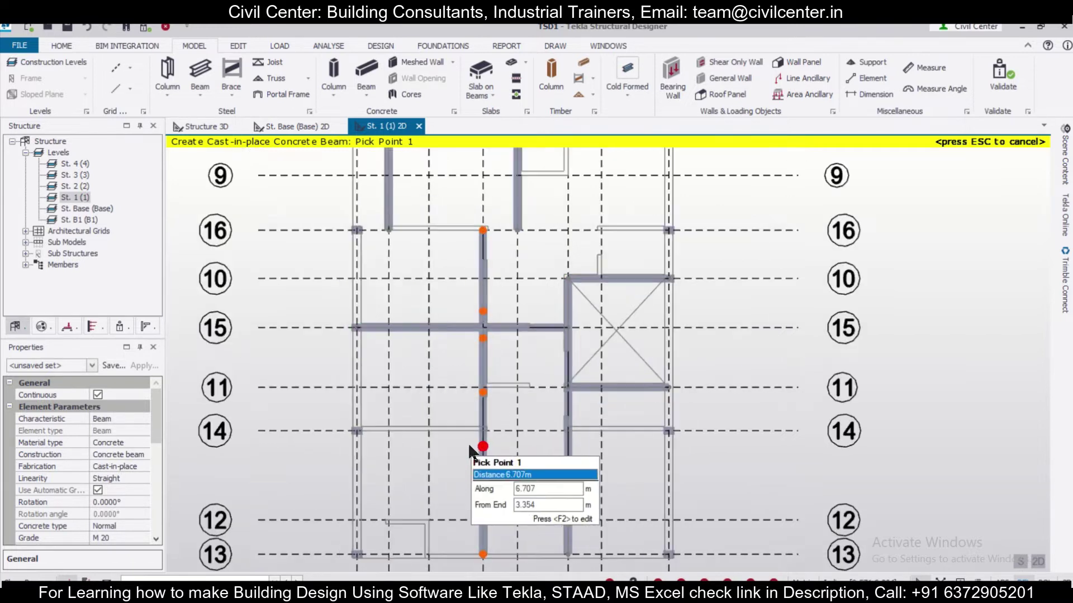
pyautogui.scroll(1, 410, 470)
pyautogui.scroll(-2, 412, 468)
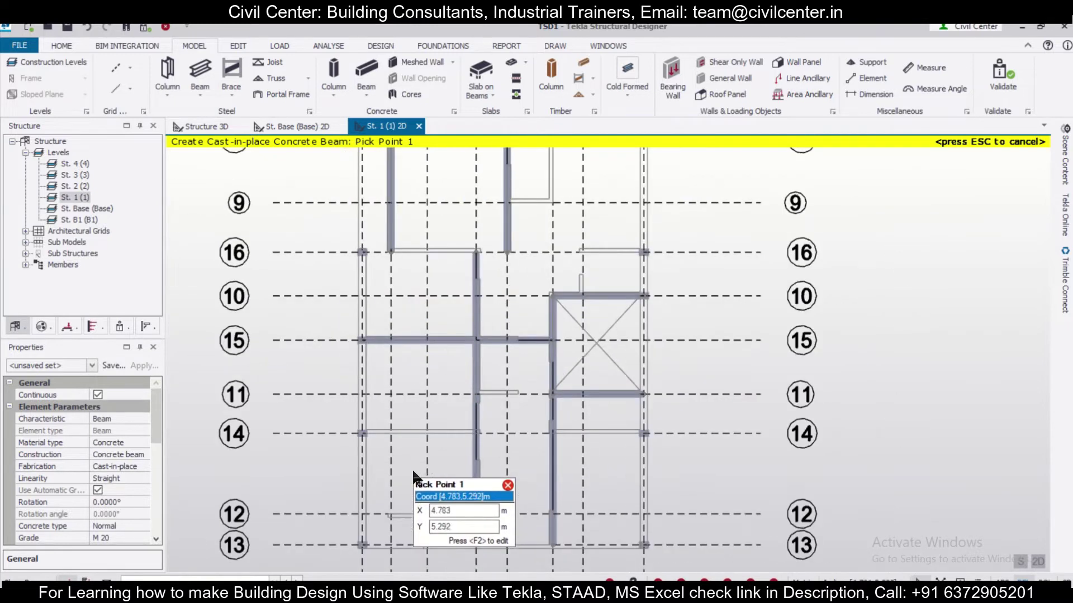
pyautogui.moveTo(410, 527); pyautogui.dragTo(417, 486, button='middle')
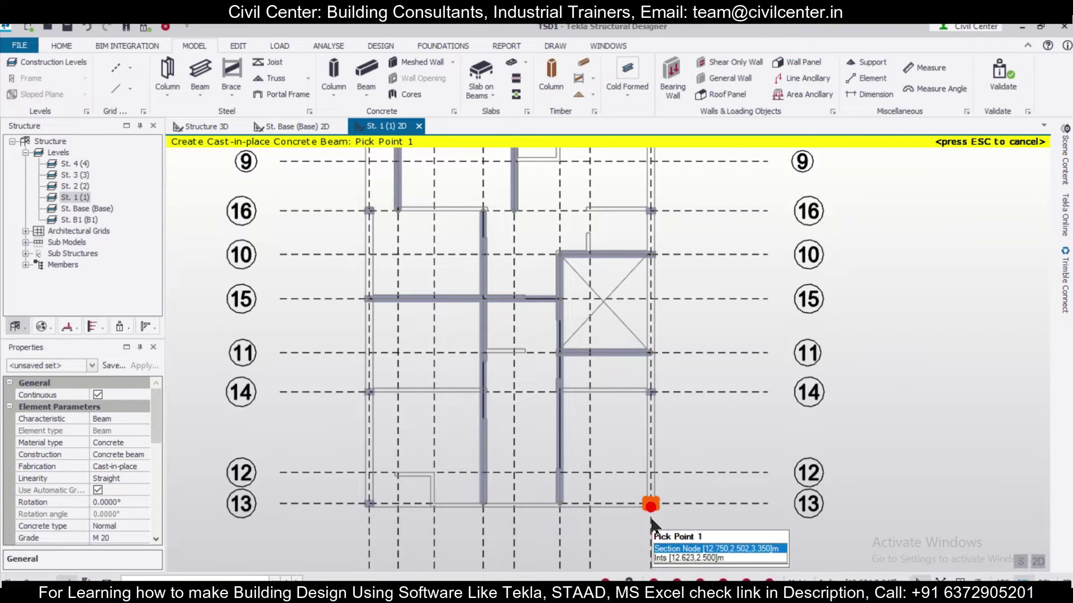
pyautogui.scroll(1, 649, 514)
pyautogui.scroll(-1, 622, 516)
pyautogui.moveTo(620, 307); pyautogui.dragTo(584, 400, button='middle')
pyautogui.scroll(-2, 520, 337)
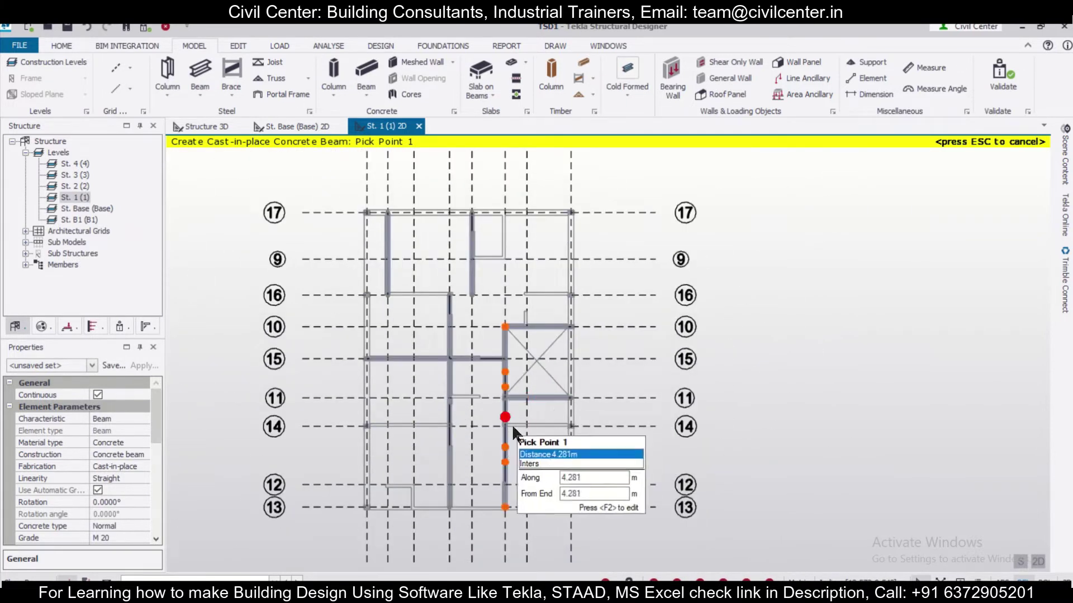
# Step: Release both ends of the concrete beam on grid 8 between grids 17 and 16 to Pin
pyautogui.press('Escape')
pyautogui.scroll(2, 392, 218)
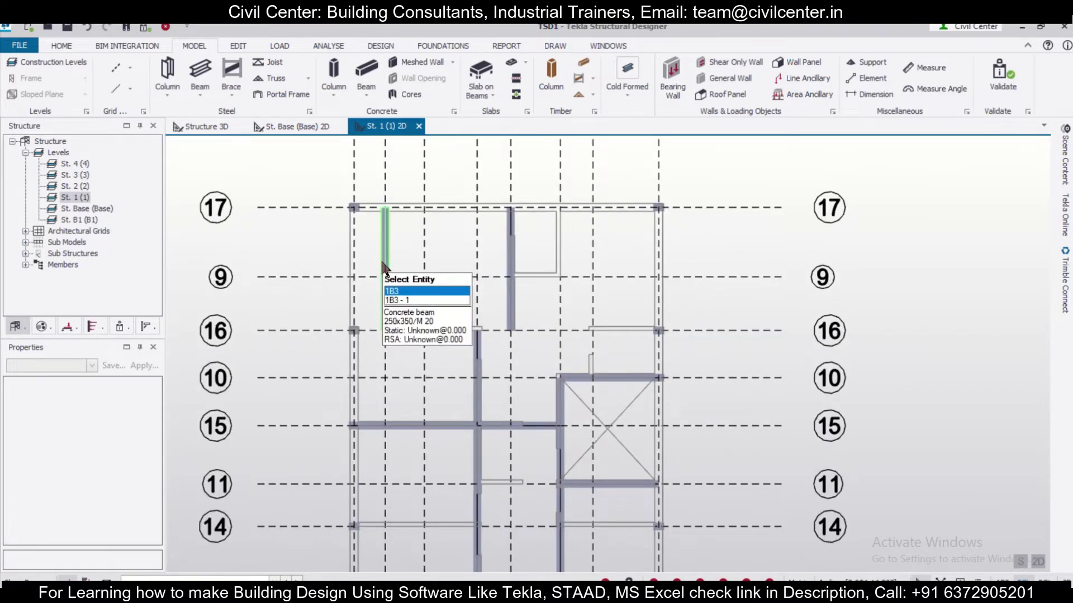
pyautogui.scroll(-3, 383, 267)
pyautogui.scroll(1, 430, 410)
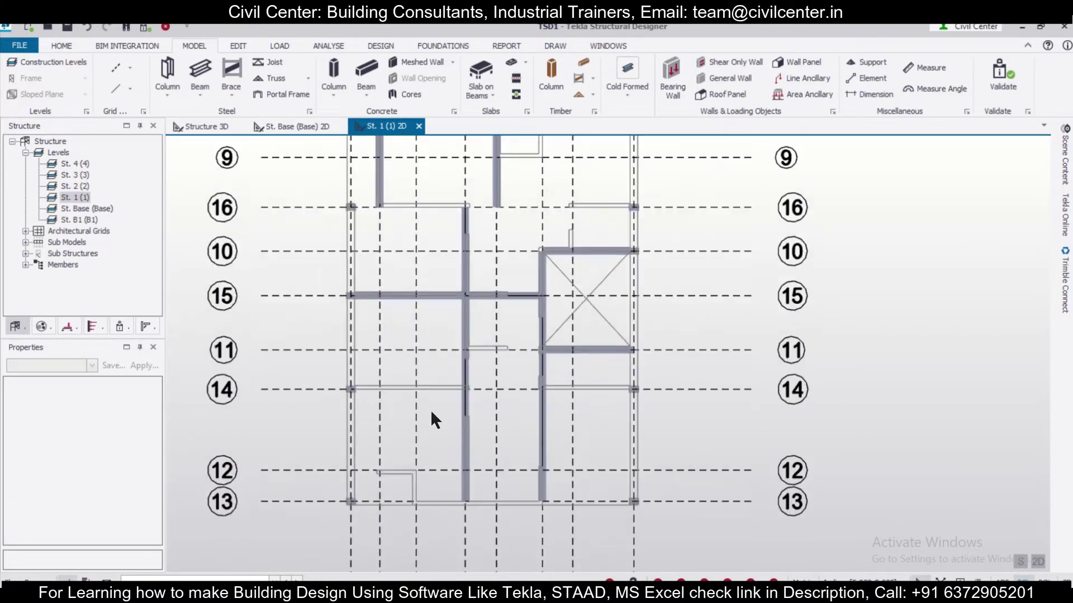
pyautogui.scroll(-1, 433, 355)
pyautogui.moveTo(407, 240); pyautogui.dragTo(440, 363, button='middle')
pyautogui.scroll(1, 438, 364)
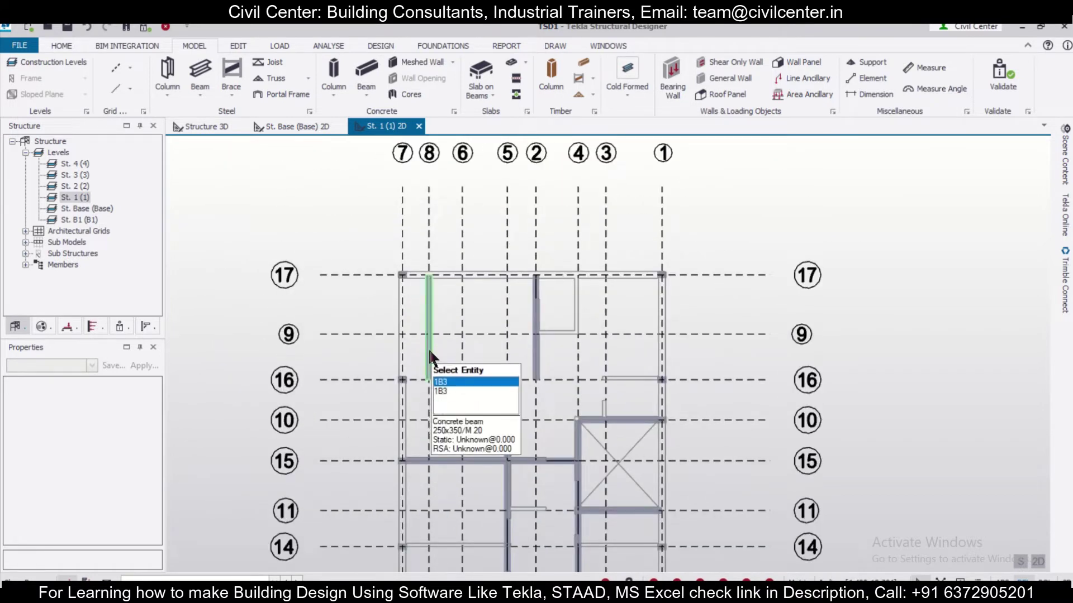
pyautogui.doubleClick(430, 353)
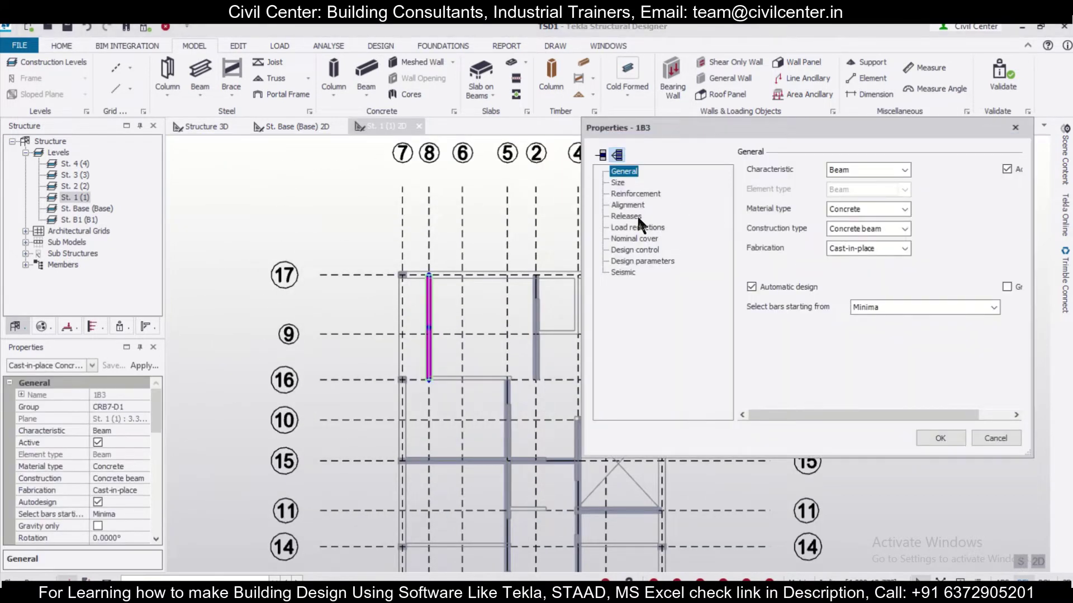
pyautogui.click(636, 216)
pyautogui.click(835, 186)
pyautogui.click(862, 336)
pyautogui.click(853, 350)
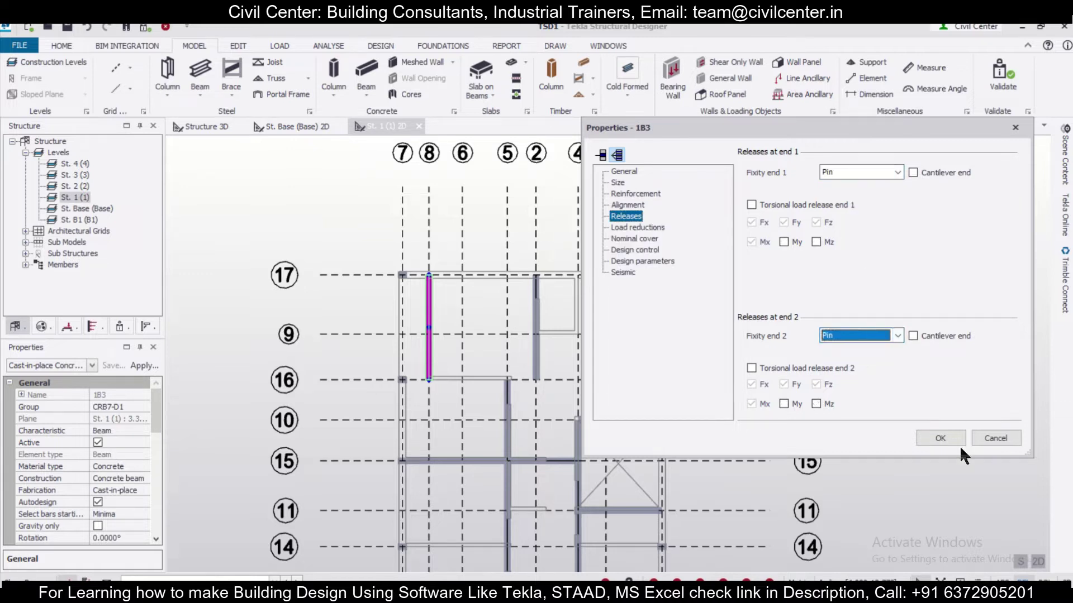
pyautogui.click(939, 439)
# Step: Set the fixity of both ends of the beam on grid 2 between grids 17 and 16 to Pin
pyautogui.doubleClick(538, 341)
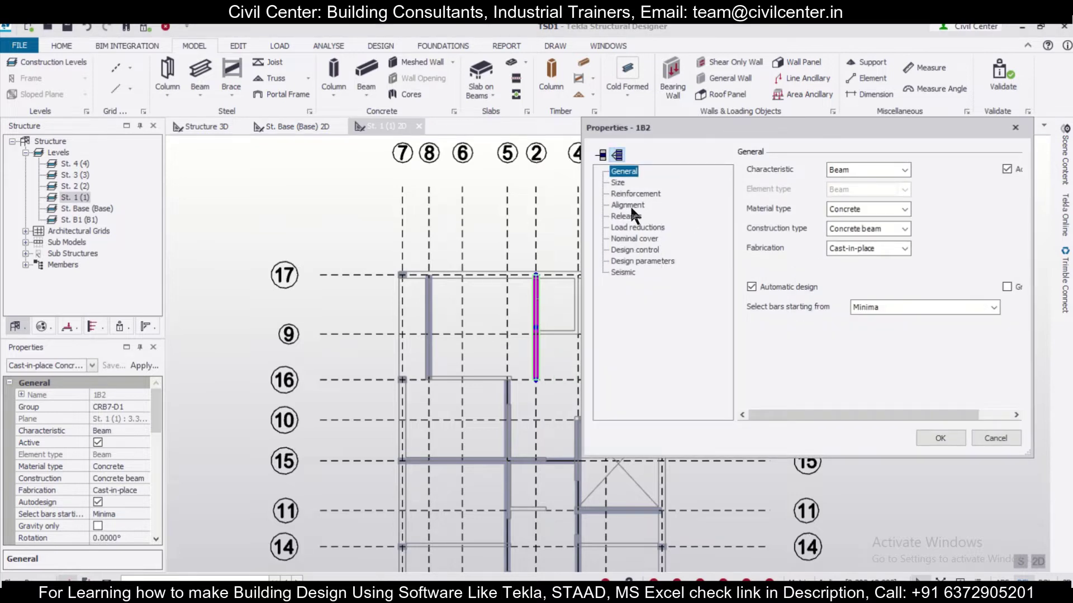
pyautogui.click(632, 215)
pyautogui.click(869, 171)
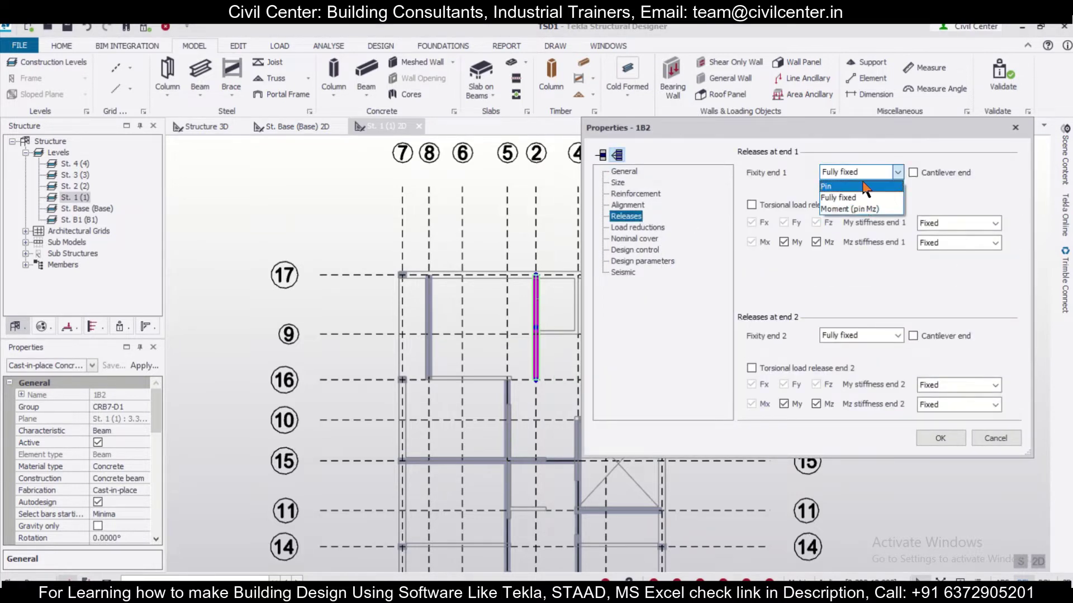
pyautogui.click(865, 187)
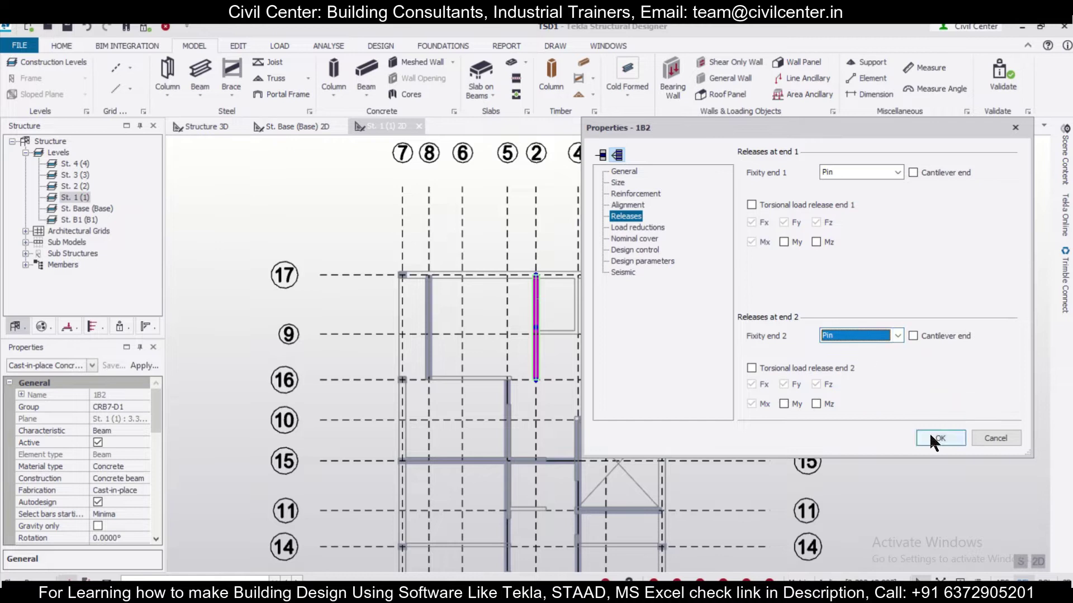
pyautogui.click(933, 438)
# Step: Set the fixity of both ends of the beam on grid 5 between grids 16 and 13 to Pin
pyautogui.scroll(-2, 536, 474)
pyautogui.moveTo(536, 474); pyautogui.dragTo(498, 302, button='middle')
pyautogui.moveTo(482, 342)
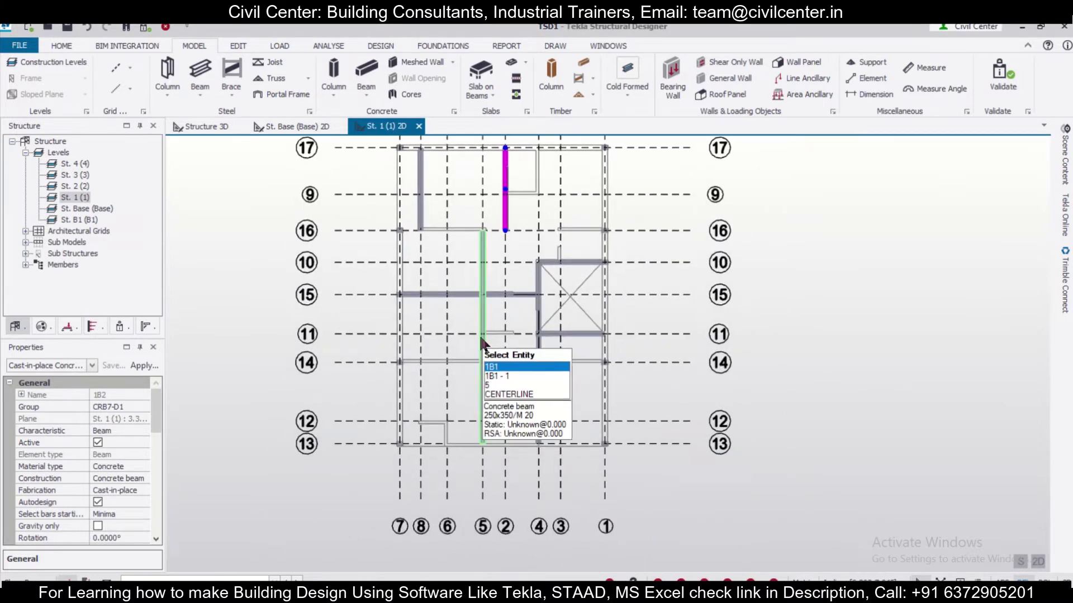
pyautogui.doubleClick(513, 362)
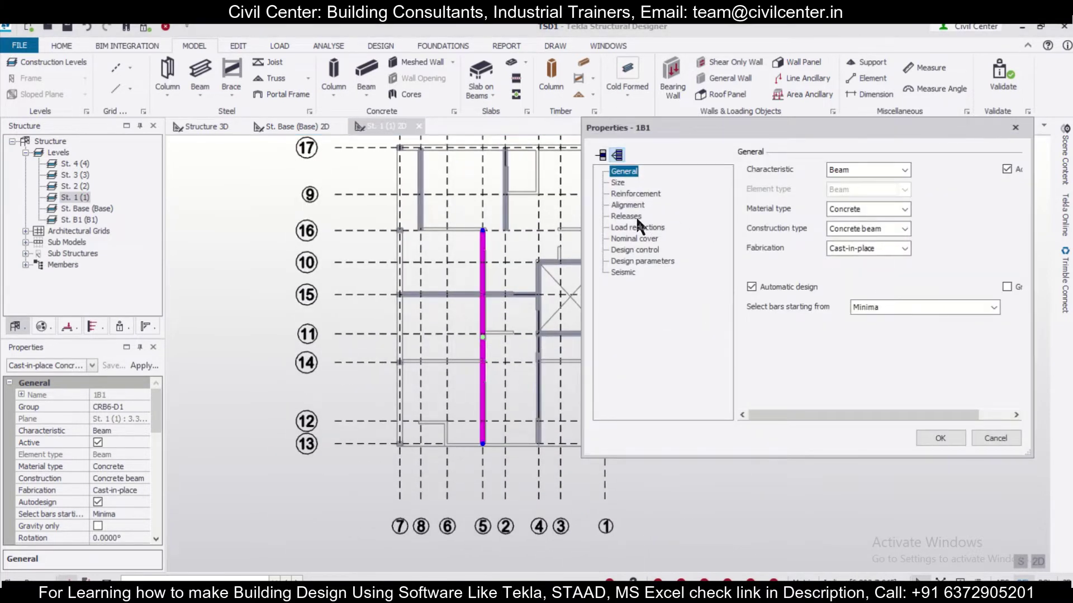
pyautogui.click(637, 217)
pyautogui.click(870, 187)
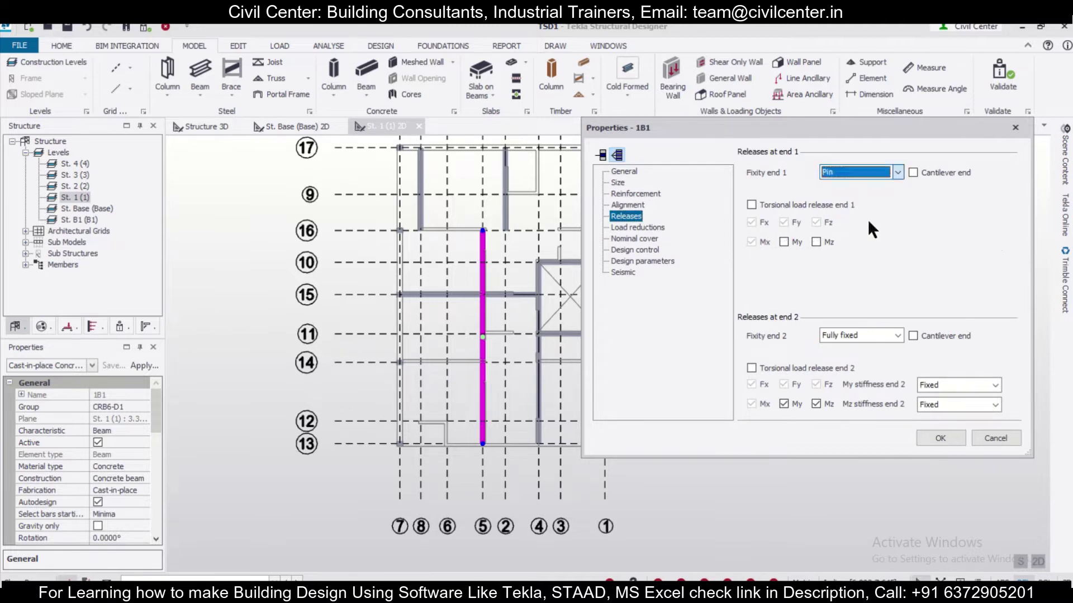
pyautogui.click(857, 334)
pyautogui.click(863, 345)
pyautogui.click(934, 437)
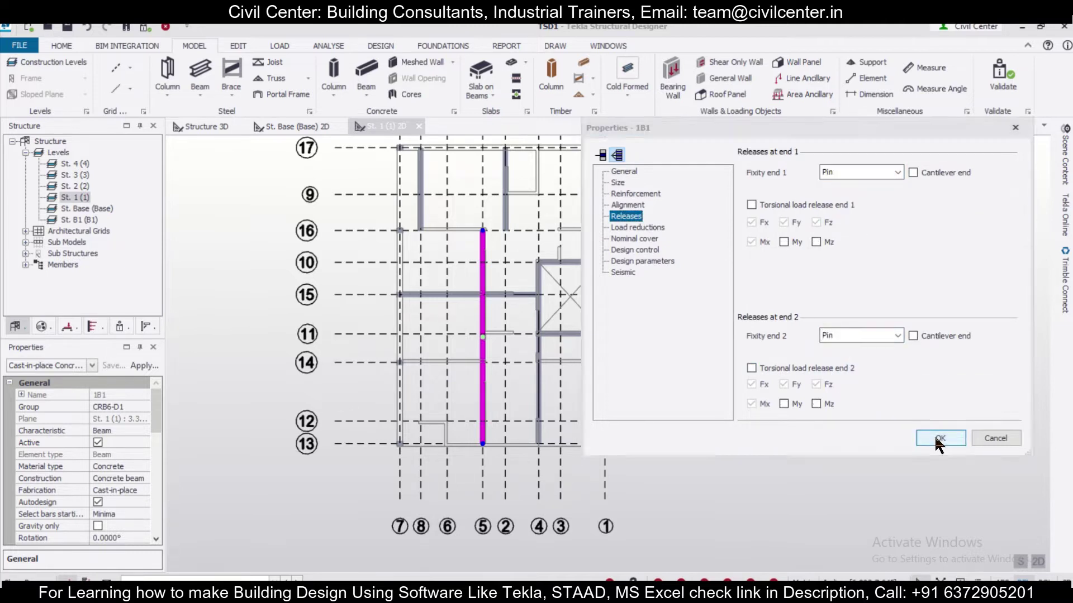
# Step: Keep end 1 of the beam on grid 15 Fully fixed and set its end 2 fixity to Pin
pyautogui.doubleClick(450, 295)
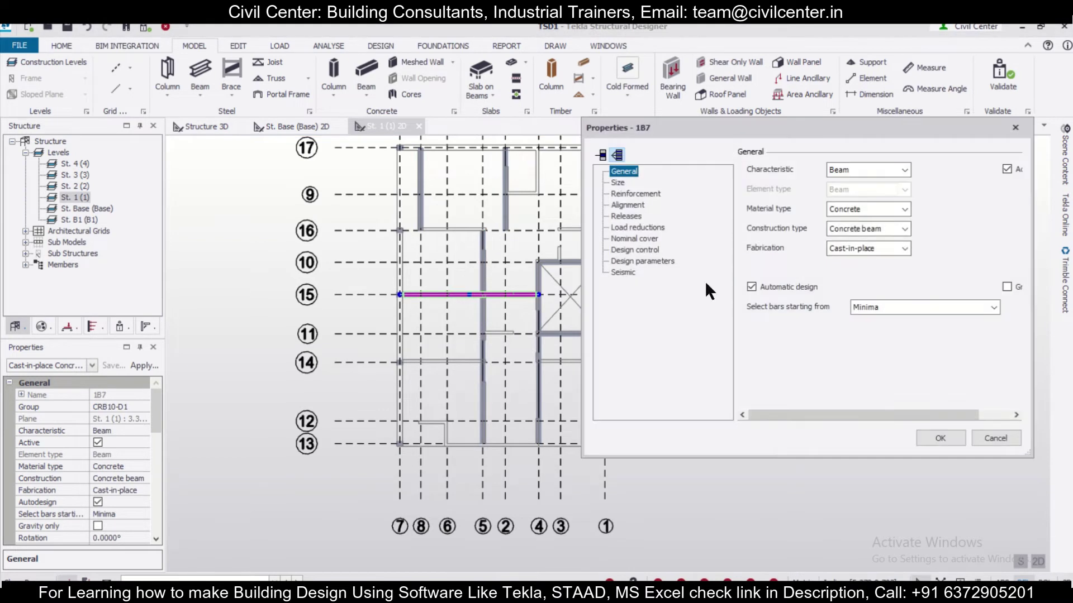
pyautogui.click(627, 217)
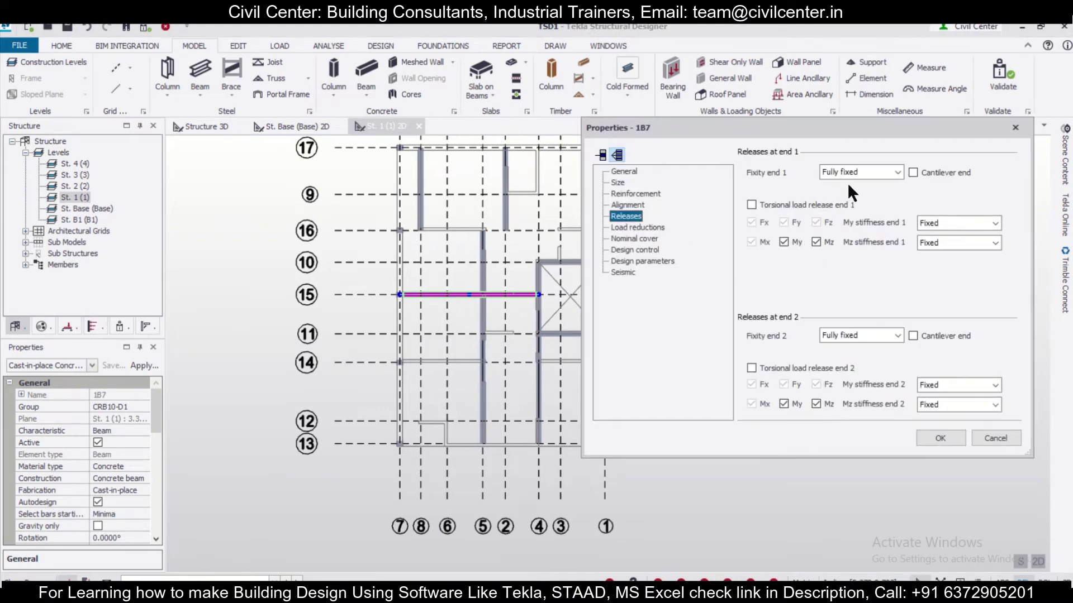
pyautogui.click(879, 172)
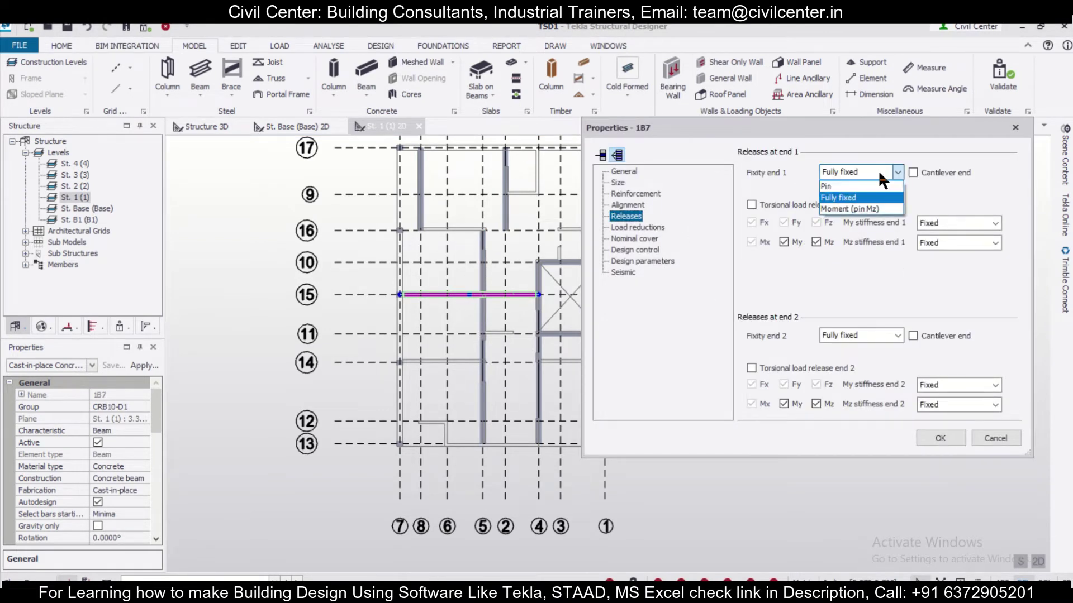
pyautogui.click(879, 175)
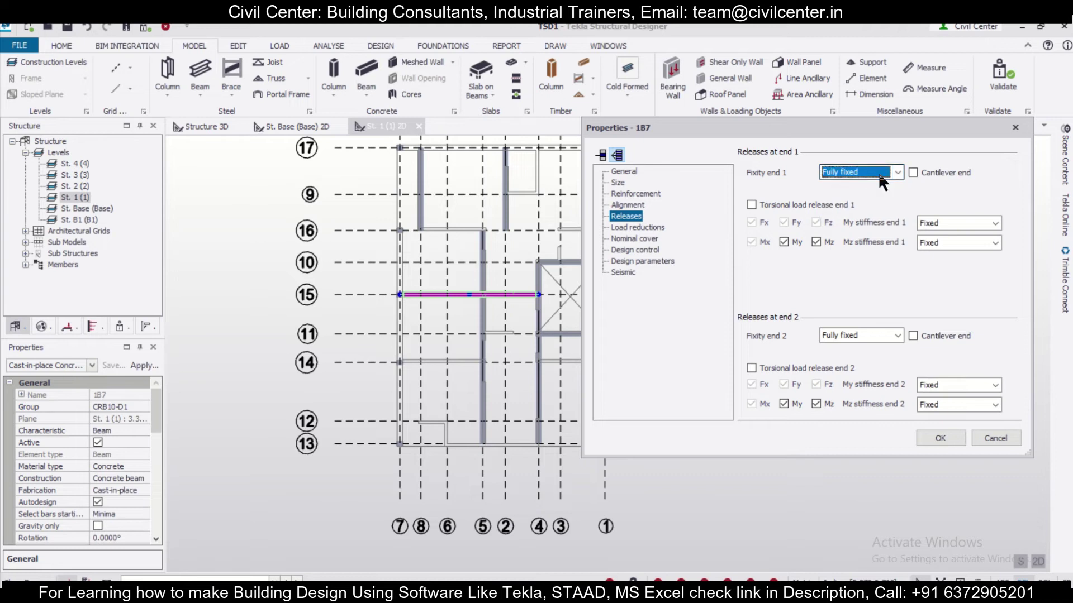
pyautogui.click(878, 334)
pyautogui.click(881, 348)
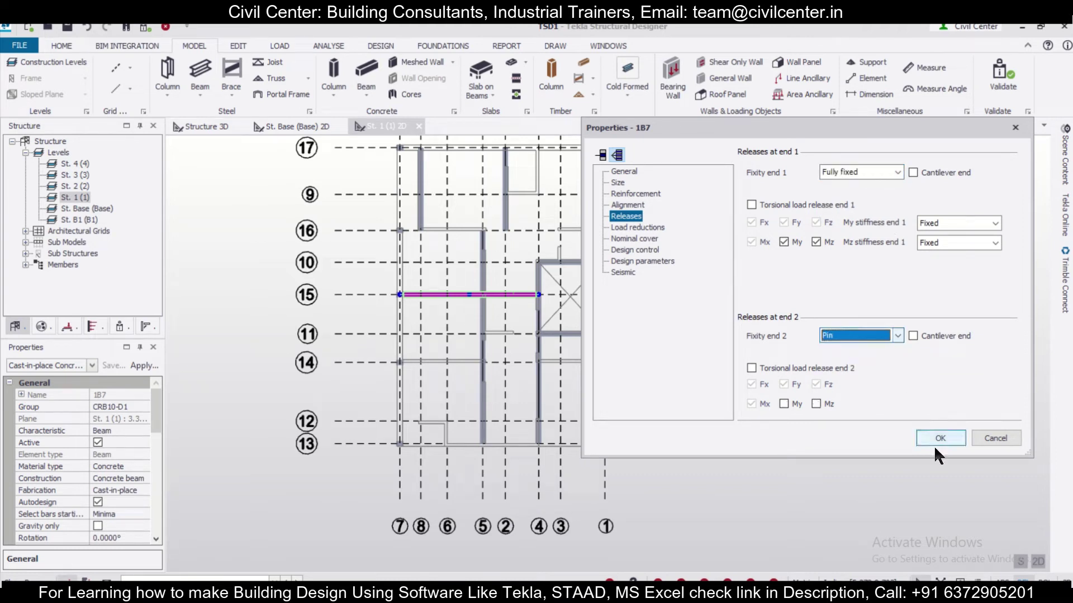
pyautogui.click(943, 438)
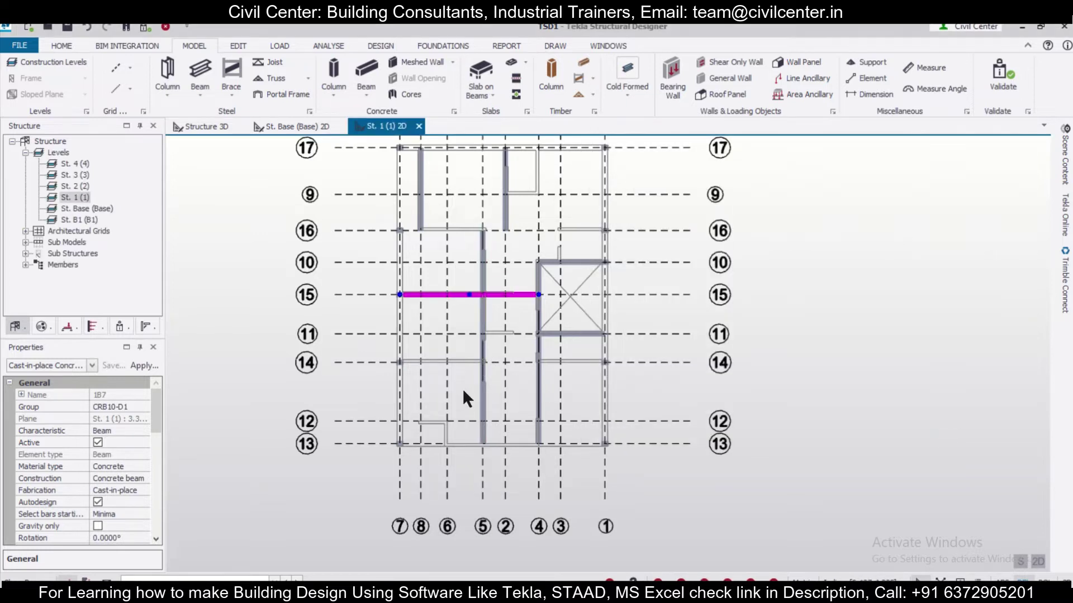
# Step: Set the fixity of both ends of the beam on grid 4 between grids 10 and 13 to Pin
pyautogui.doubleClick(539, 367)
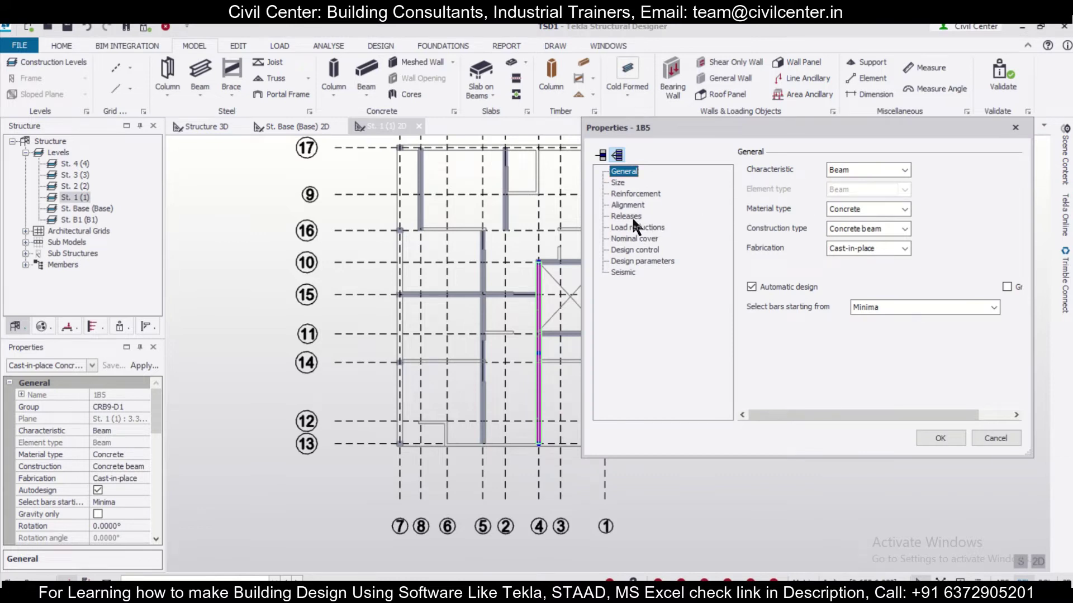
pyautogui.click(632, 217)
pyautogui.click(872, 171)
pyautogui.click(862, 186)
pyautogui.click(877, 336)
pyautogui.click(841, 350)
pyautogui.click(937, 439)
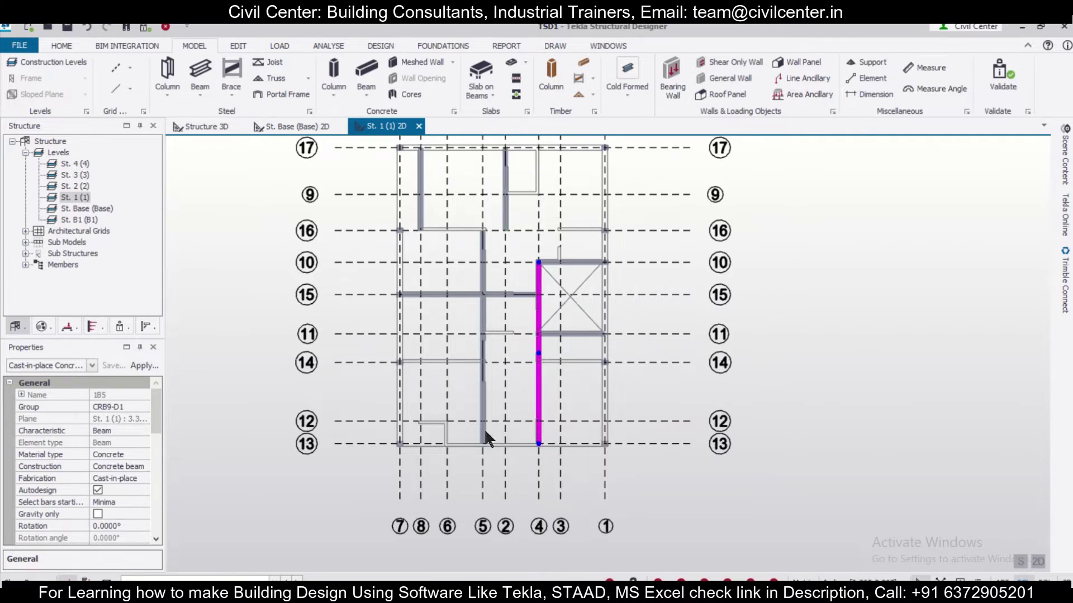
pyautogui.moveTo(601, 447)
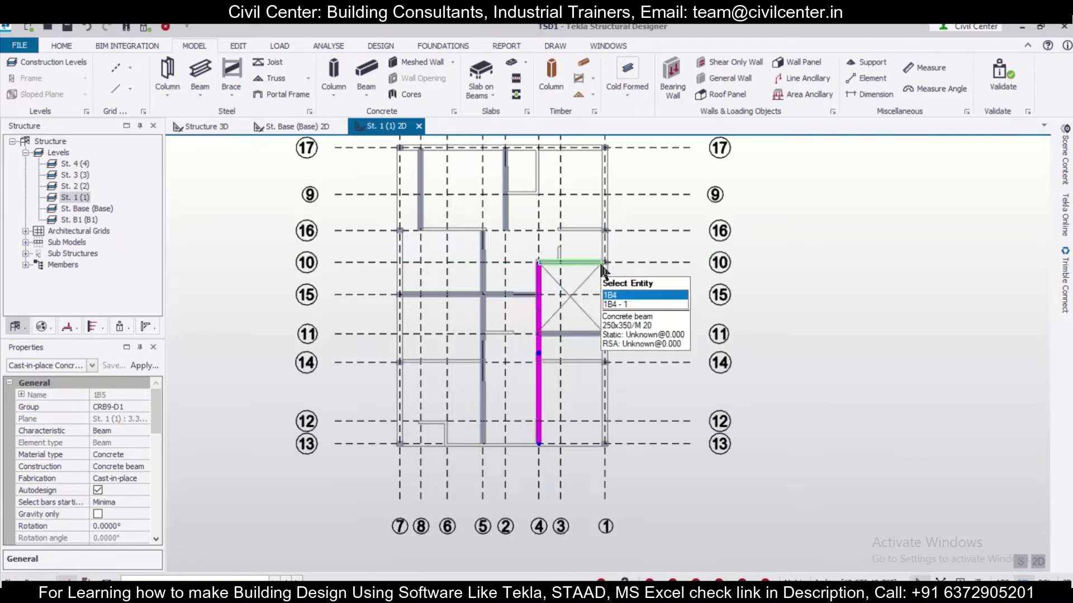
pyautogui.click(582, 264)
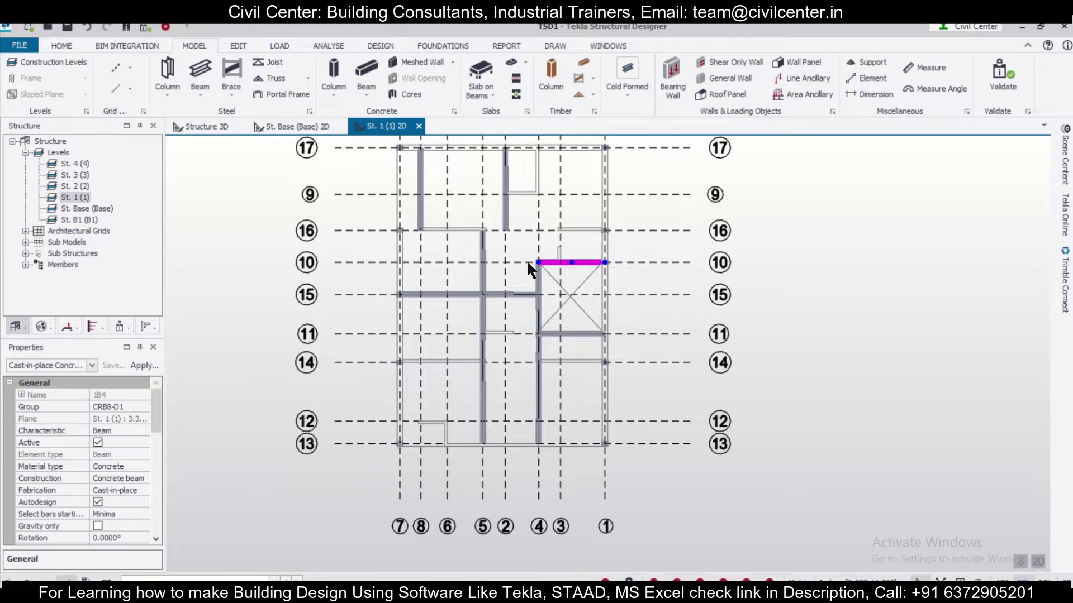
pyautogui.doubleClick(562, 267)
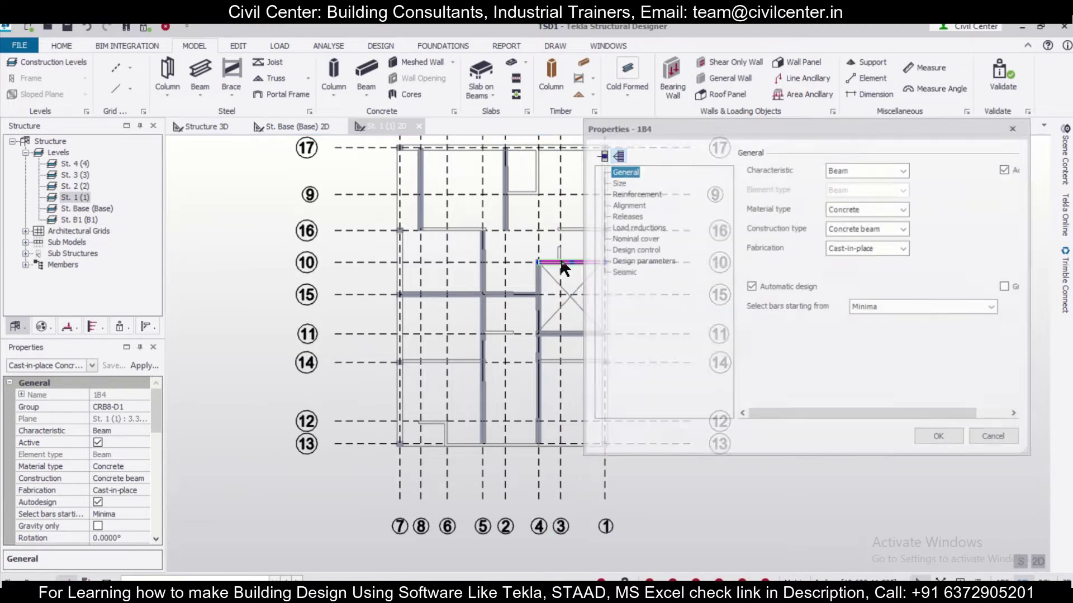
pyautogui.click(627, 216)
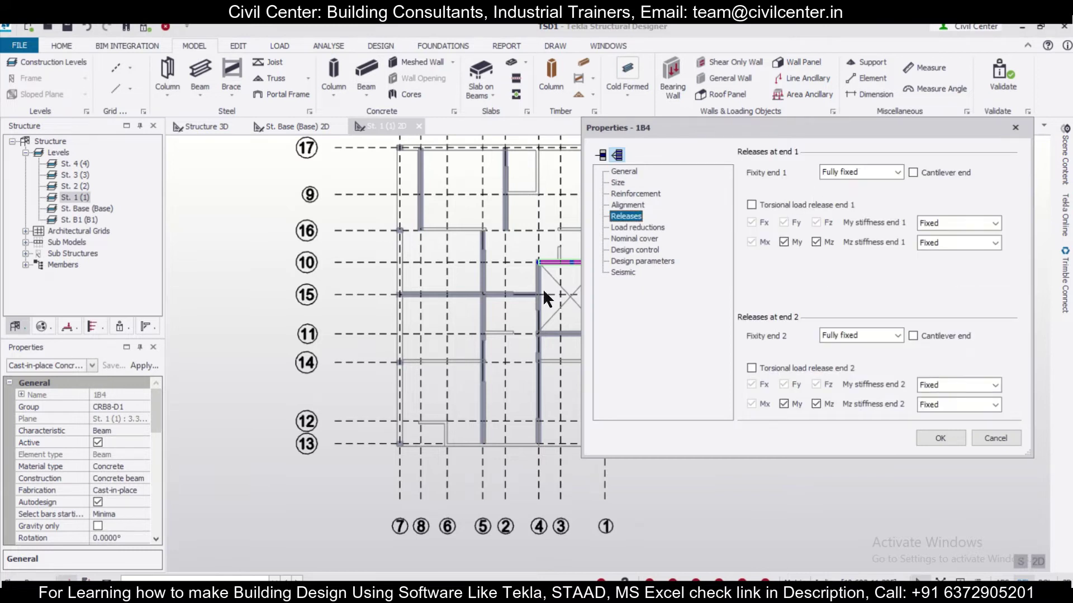
pyautogui.click(1014, 128)
# Step: Set end 1 of the beam on grid 10 between grids 4 and 1 to Pin and keep end 2 Fully fixed
pyautogui.scroll(5, 608, 249)
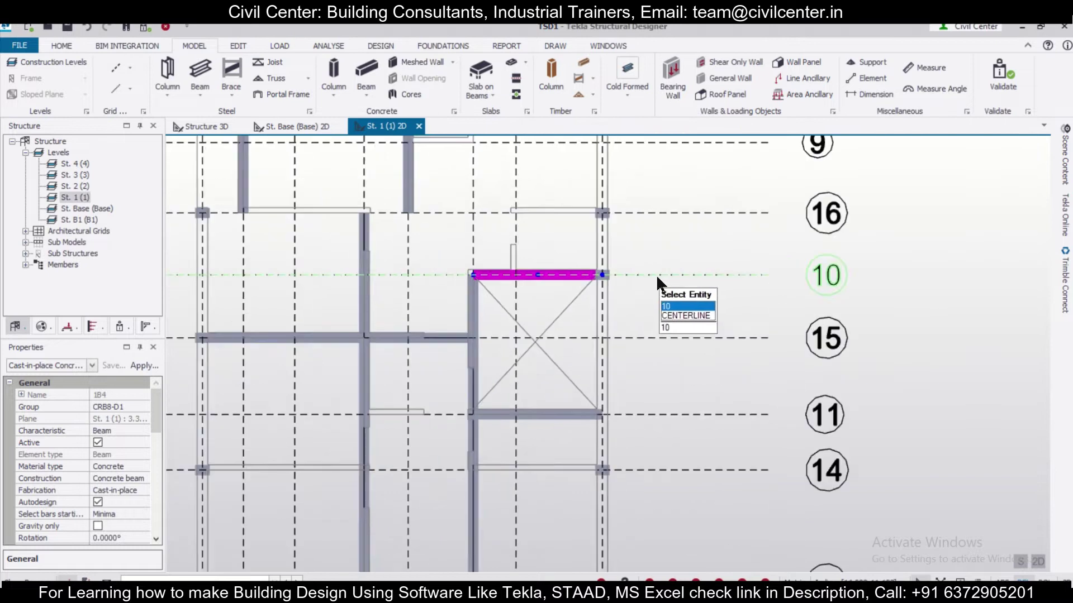
pyautogui.rightClick(535, 276)
pyautogui.click(547, 307)
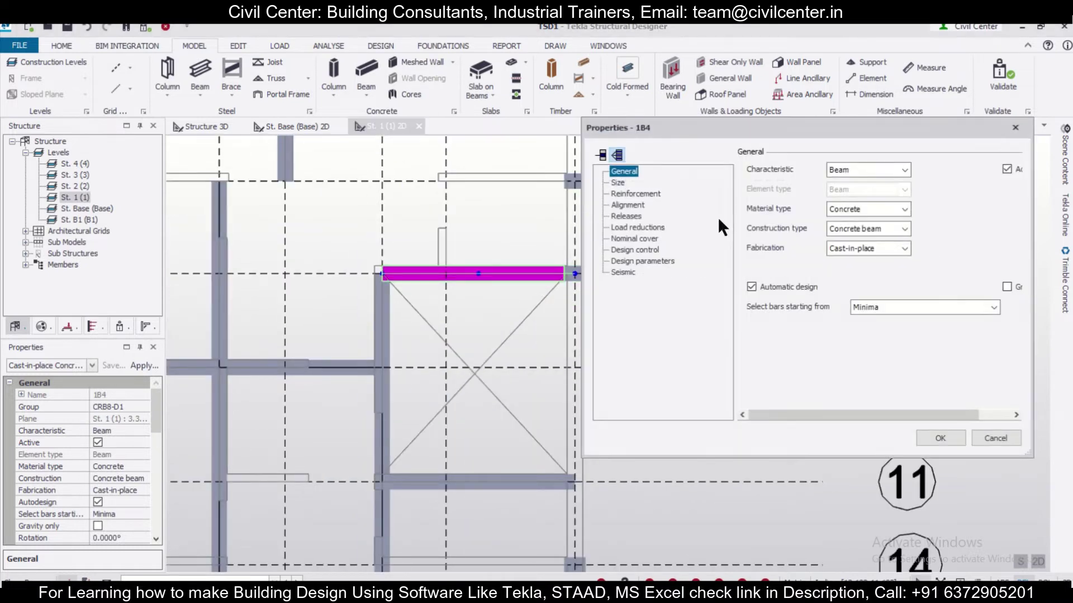
pyautogui.click(625, 216)
pyautogui.click(876, 172)
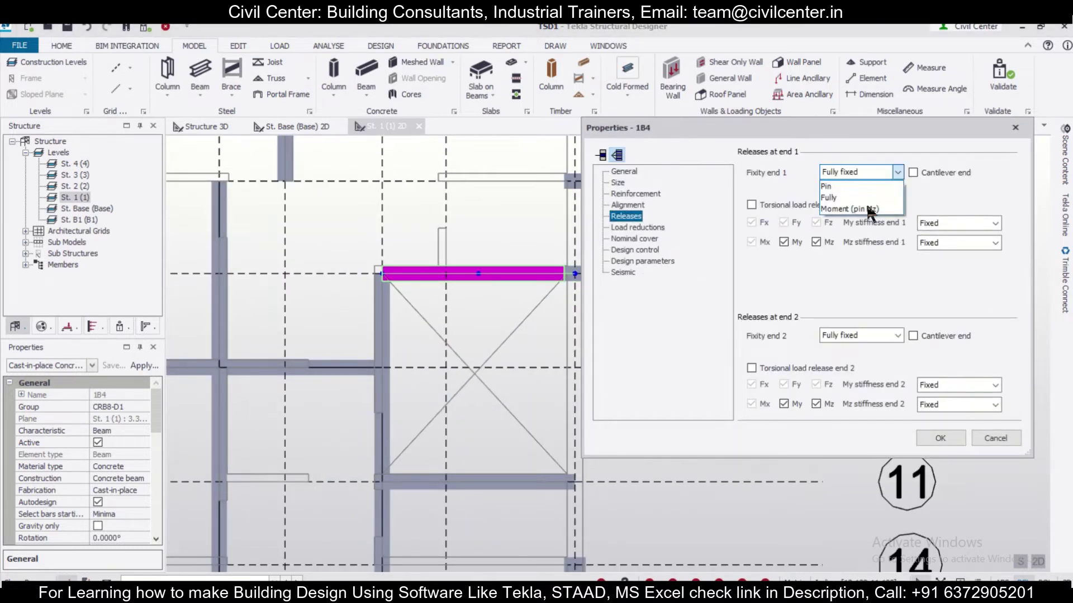
pyautogui.click(872, 187)
pyautogui.click(880, 335)
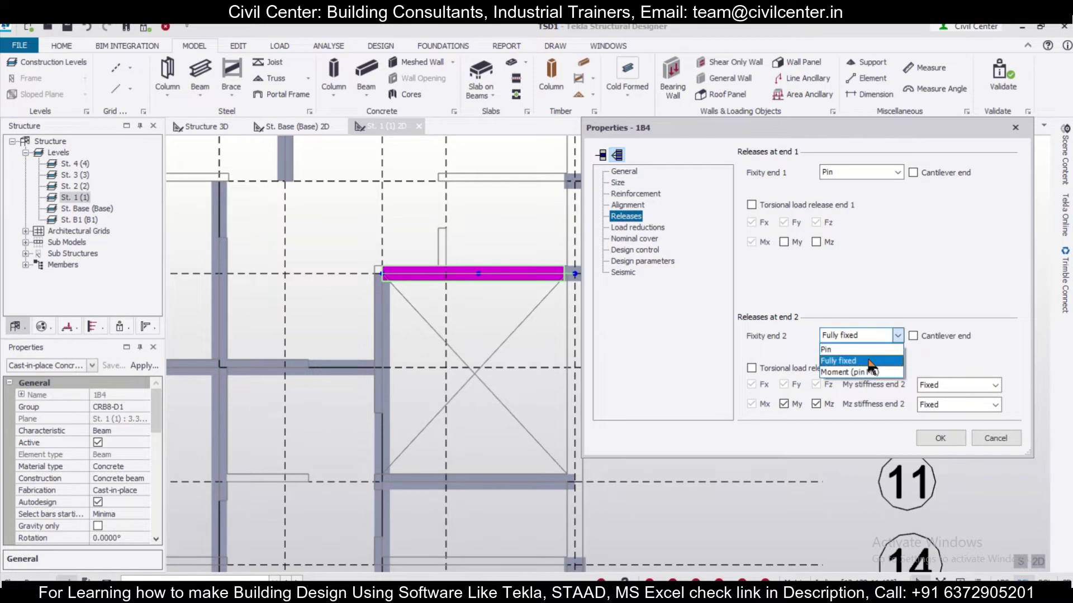
pyautogui.click(871, 361)
pyautogui.click(940, 438)
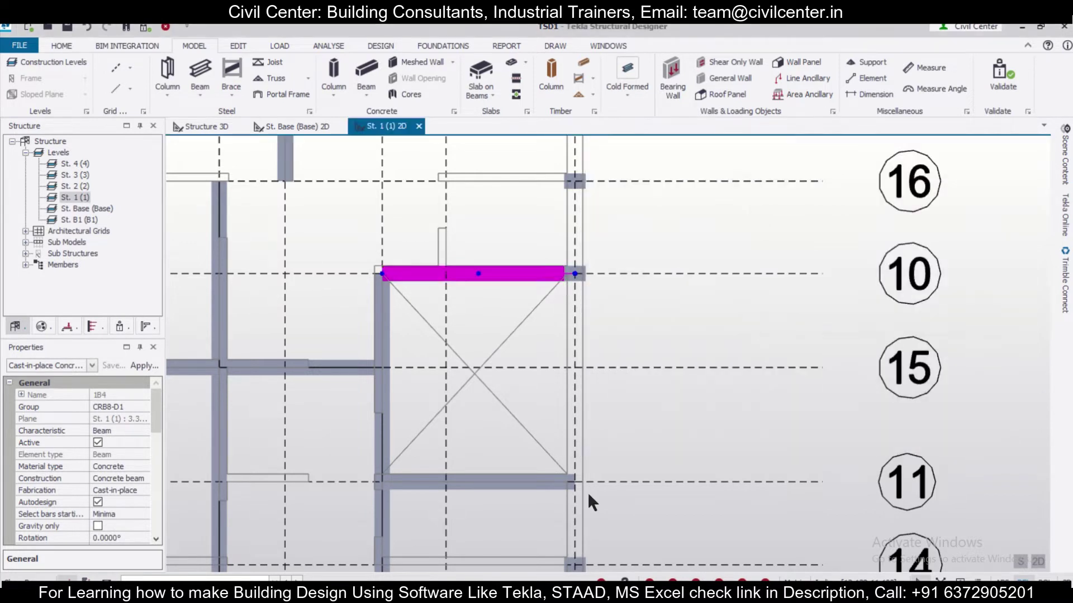
# Step: Set the fixity of both ends of the beam on grid 11 between grids 4 and 1 to Pin
pyautogui.doubleClick(541, 486)
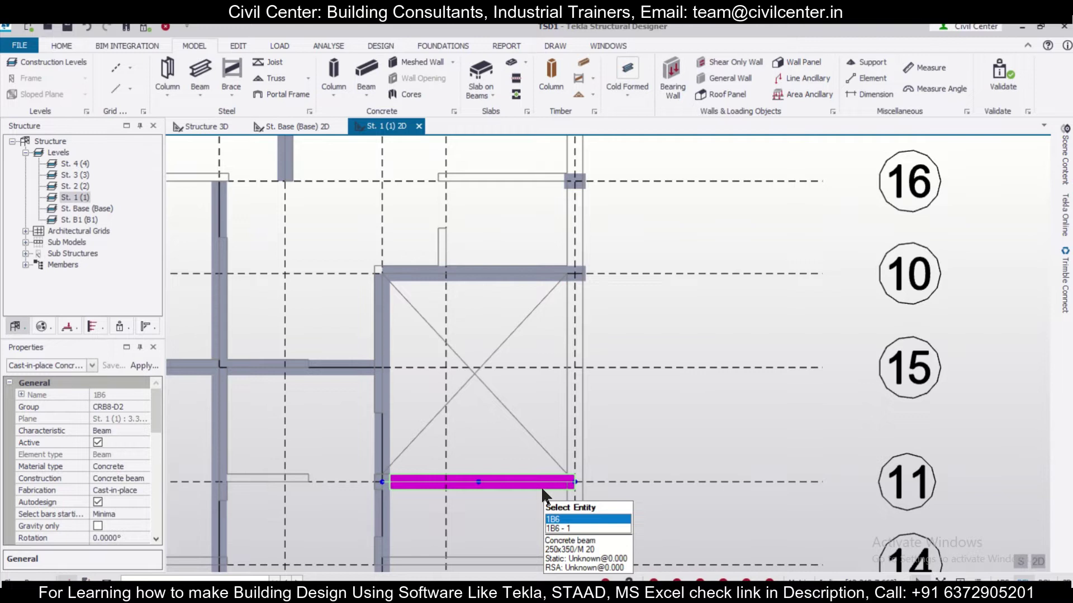
pyautogui.click(633, 218)
pyautogui.click(880, 172)
pyautogui.click(872, 186)
pyautogui.click(885, 334)
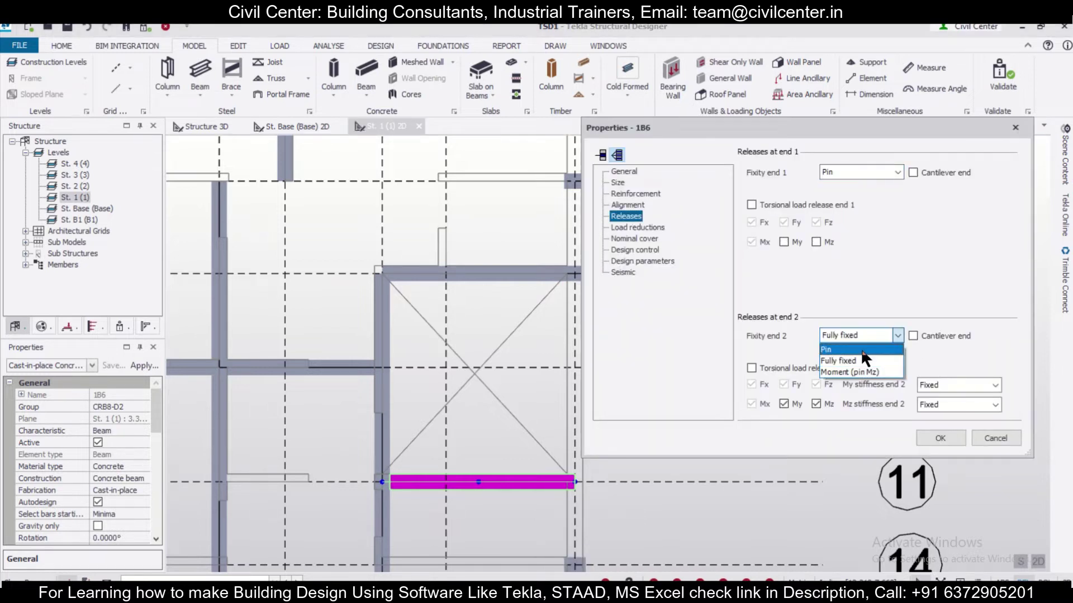
pyautogui.click(875, 349)
pyautogui.click(932, 433)
# Step: Start a cast-in-place concrete beam and define its section as rectangular, 300 mm breadth by 450 mm depth
pyautogui.scroll(-5, 489, 357)
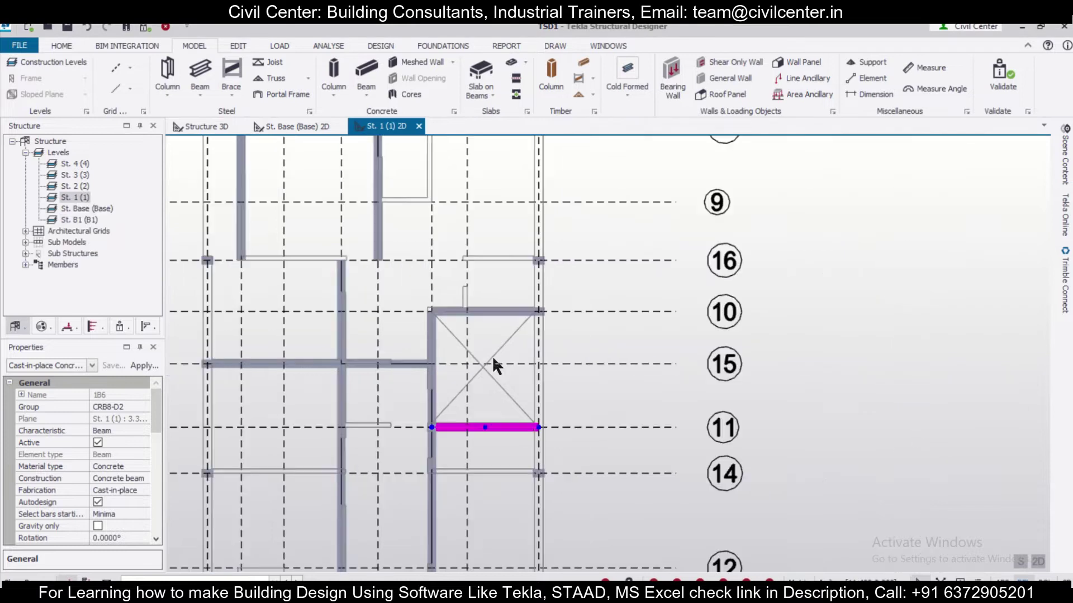
pyautogui.scroll(2, 467, 411)
pyautogui.scroll(-3, 475, 416)
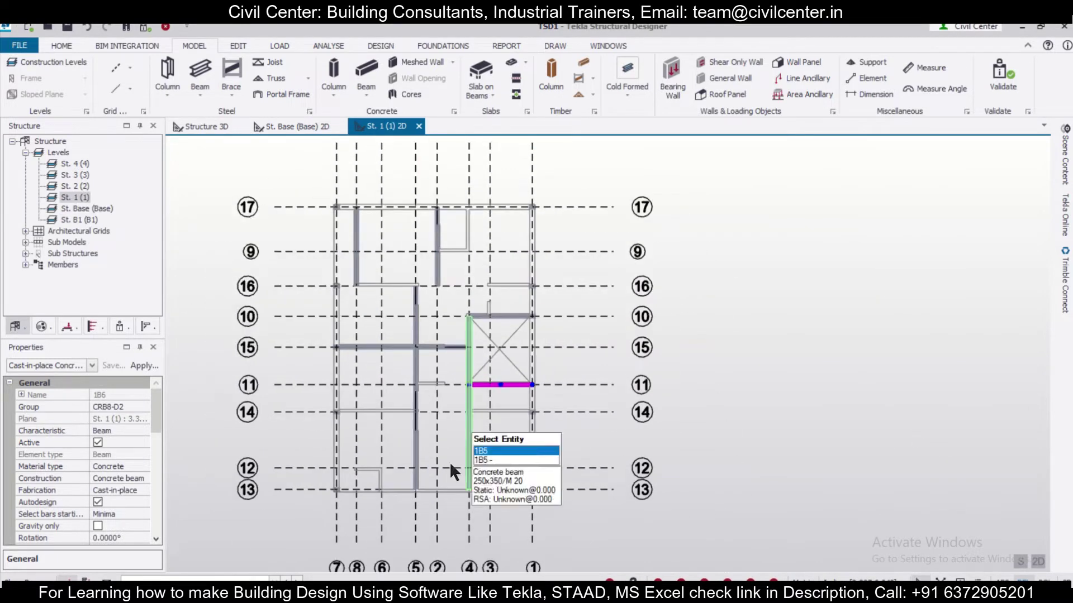
pyautogui.scroll(1, 478, 464)
pyautogui.scroll(-1, 477, 464)
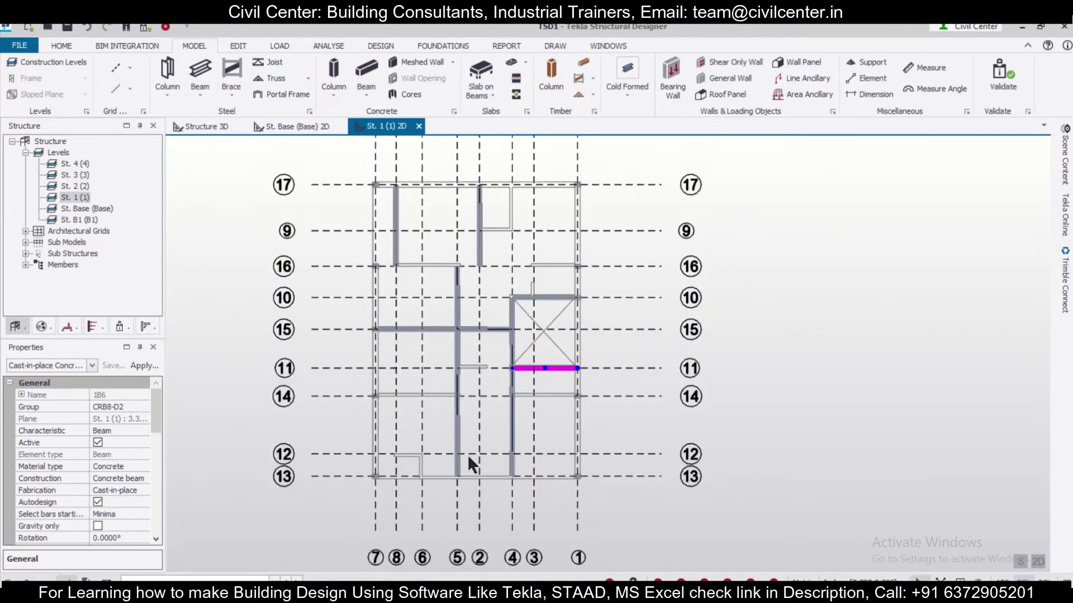
pyautogui.click(364, 71)
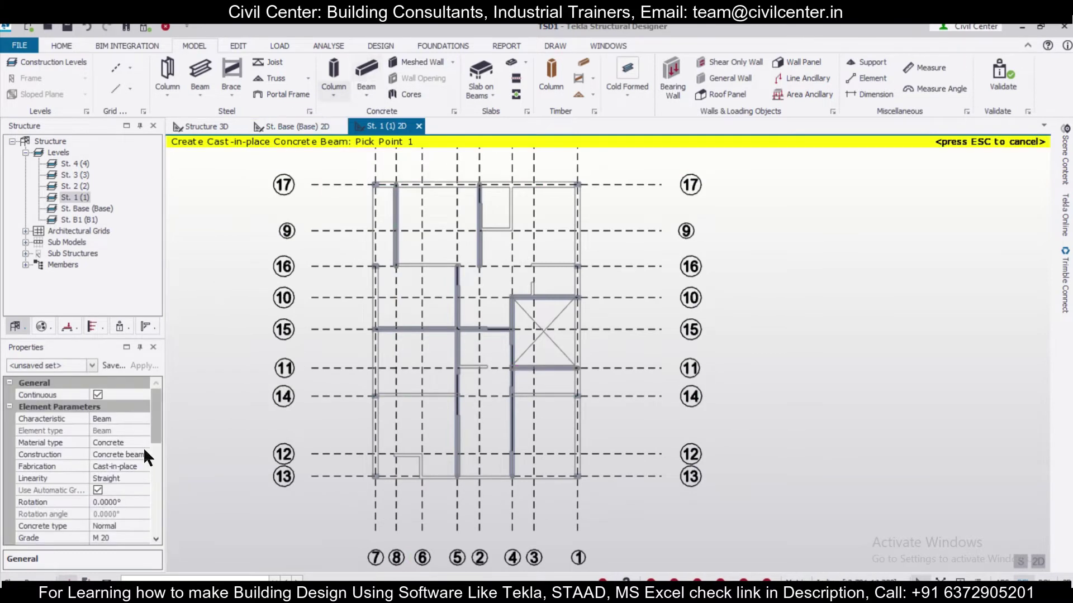
pyautogui.moveTo(160, 448)
pyautogui.mouseDown()
pyautogui.moveTo(164, 510)
pyautogui.moveTo(161, 466)
pyautogui.mouseUp()
pyautogui.click(146, 443)
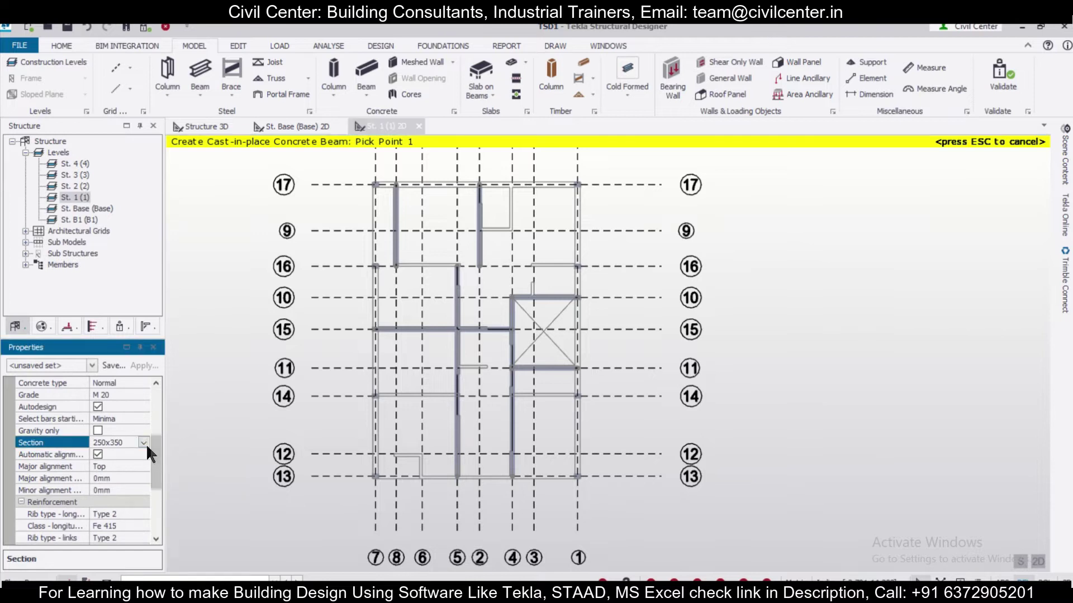
pyautogui.click(146, 443)
pyautogui.click(126, 490)
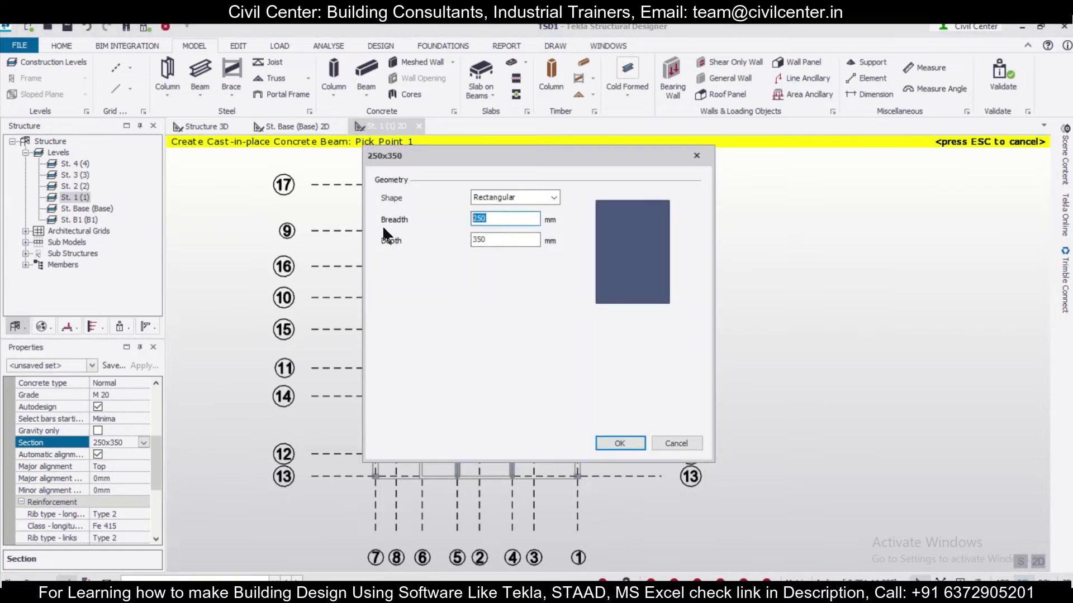
pyautogui.write('300')
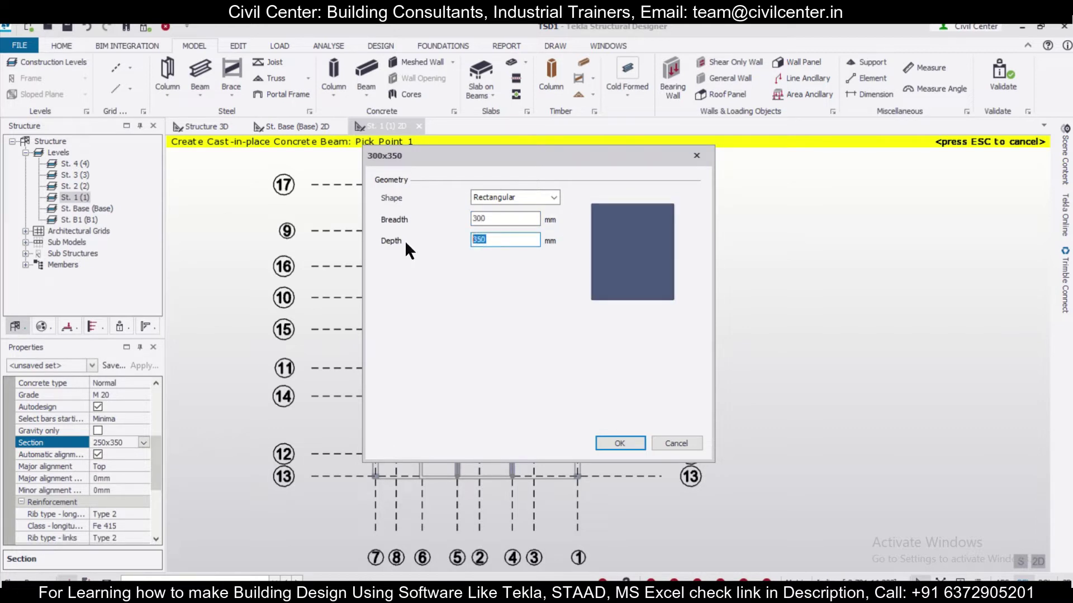
pyautogui.write('450')
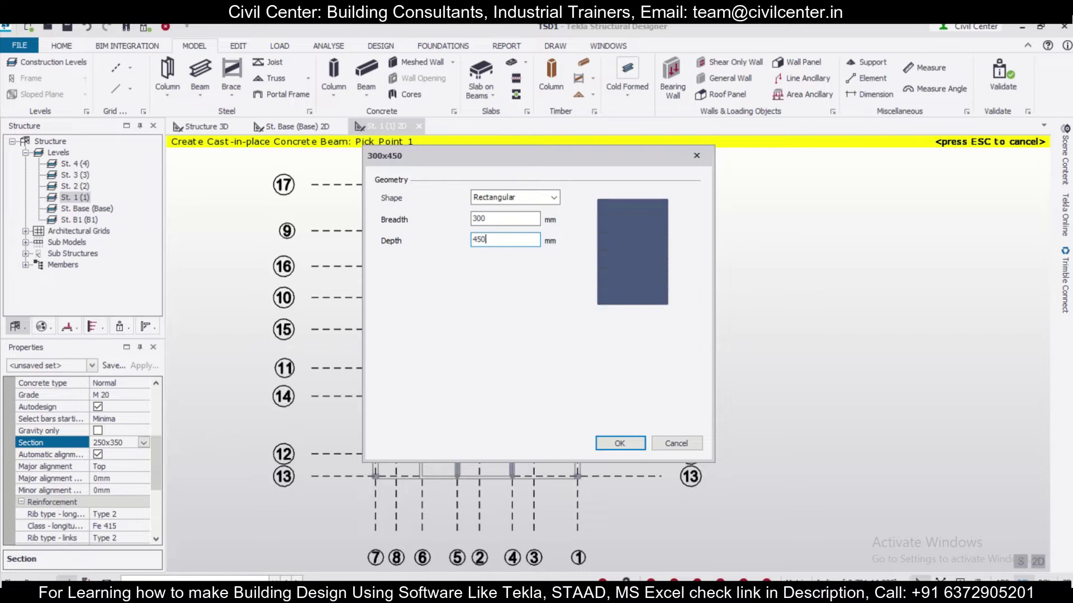
pyautogui.click(621, 443)
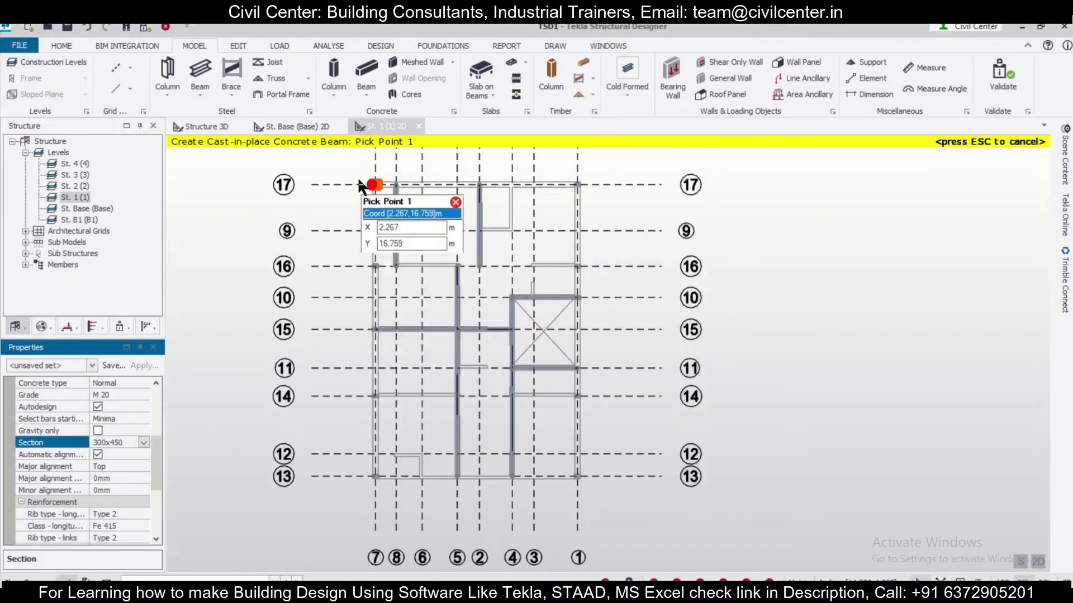
# Step: Place 300x450 perimeter beams along grids 7 and 1 between grids 17 and 13, and along grids 13 and 17 between grids 7 and 1
pyautogui.moveTo(360, 169); pyautogui.dragTo(395, 506)
pyautogui.moveTo(333, 467); pyautogui.dragTo(673, 520)
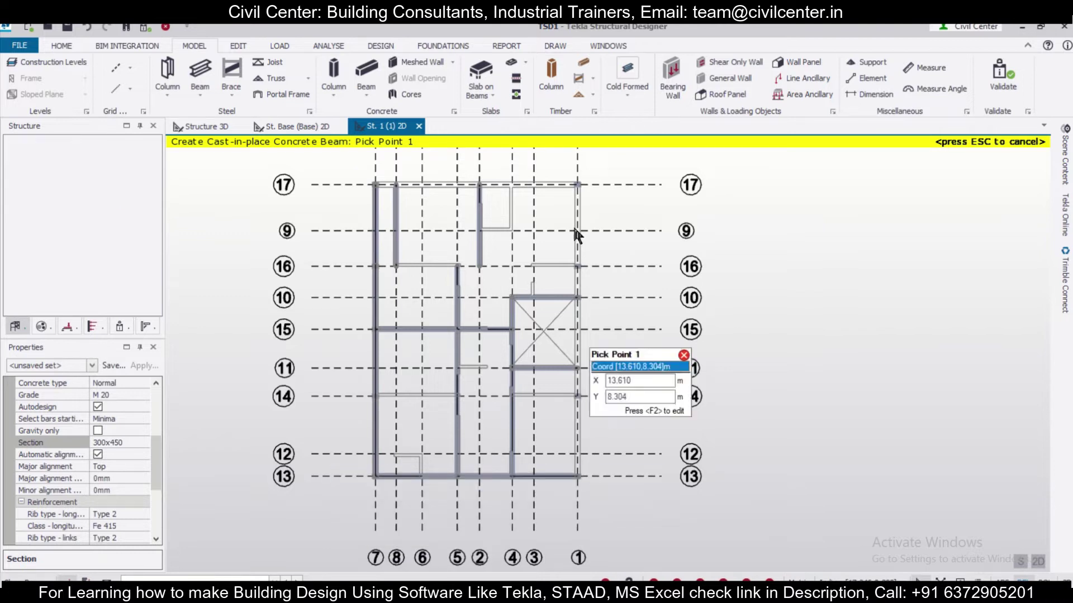
pyautogui.moveTo(557, 163); pyautogui.dragTo(608, 483)
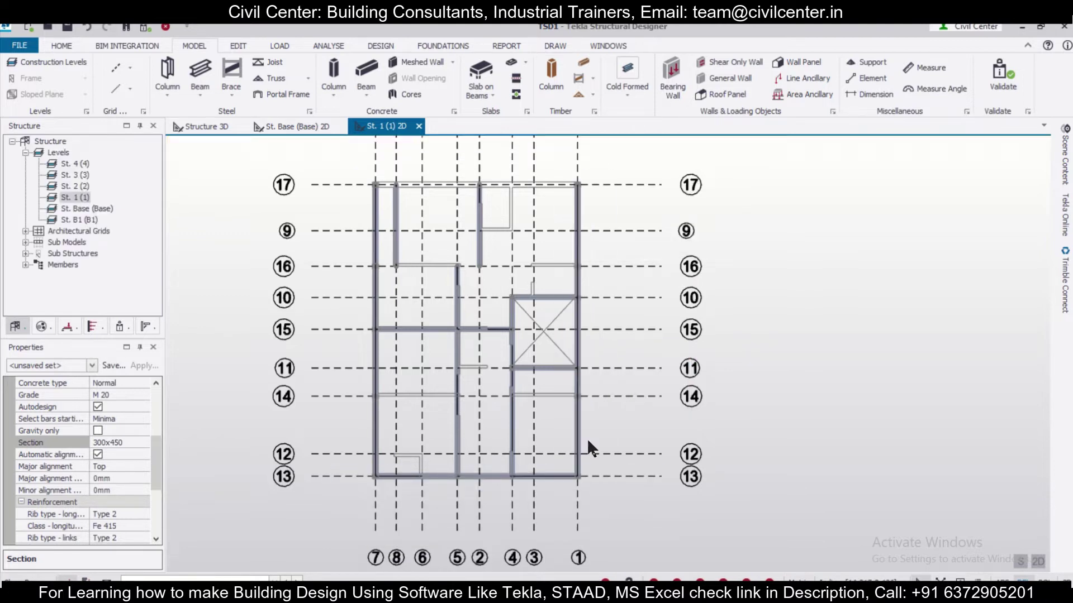
pyautogui.moveTo(358, 169); pyautogui.dragTo(656, 197)
pyautogui.scroll(1, 539, 307)
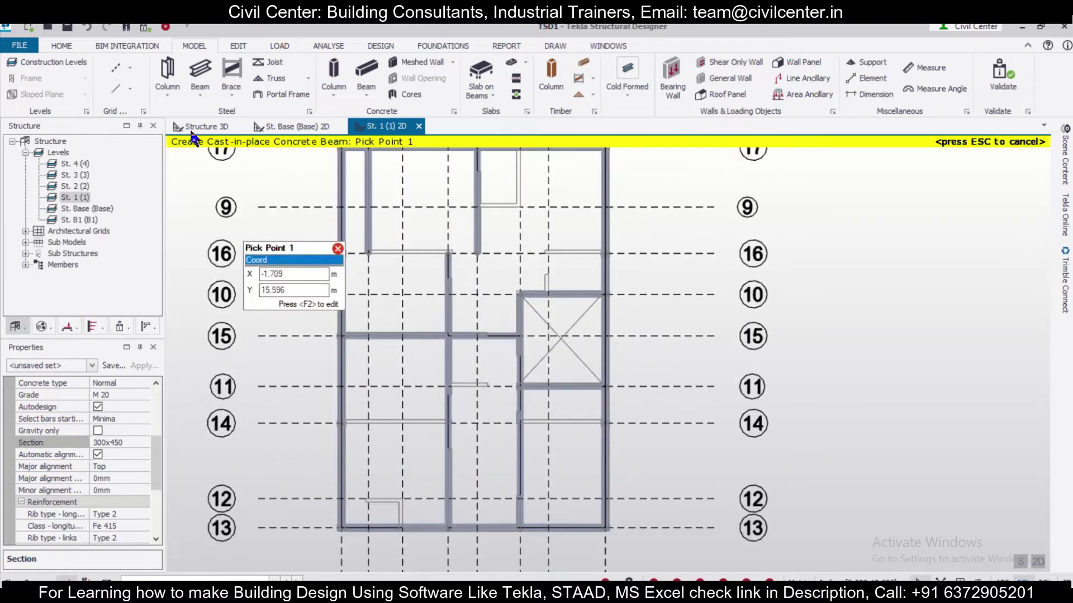
# Step: Validate the model and locate beam 1B1 from the warnings about possibly unsupported members
pyautogui.click(152, 26)
pyautogui.click(26, 153)
pyautogui.click(39, 164)
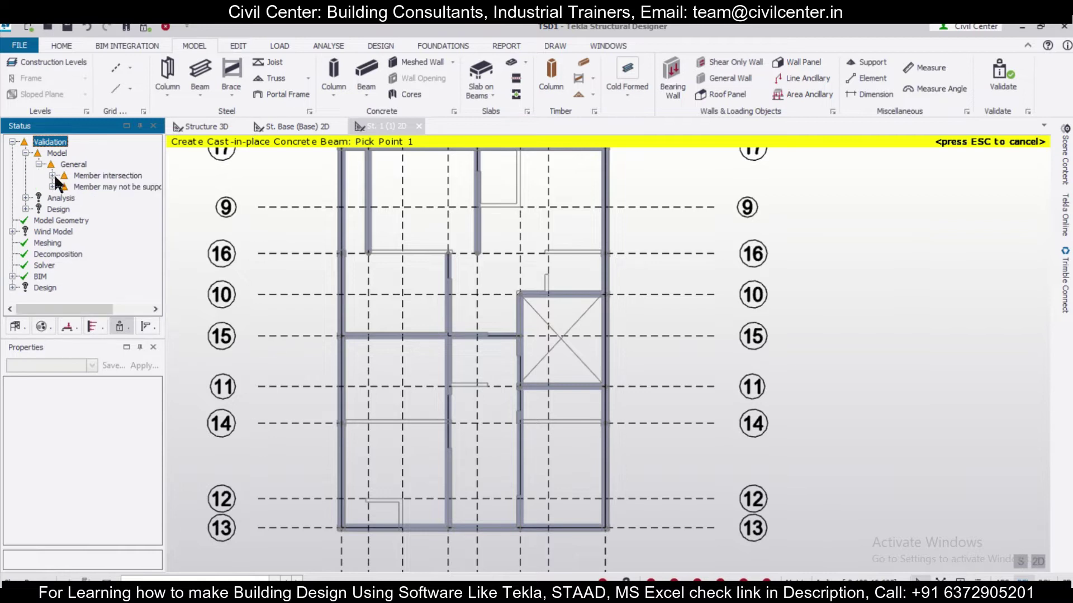
pyautogui.click(51, 184)
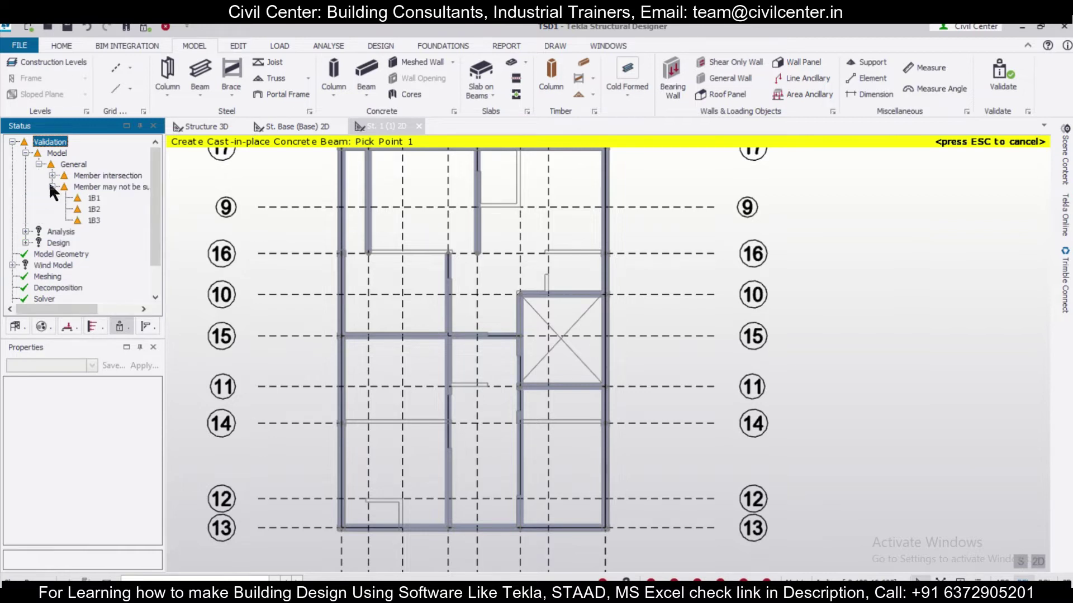
pyautogui.click(83, 199)
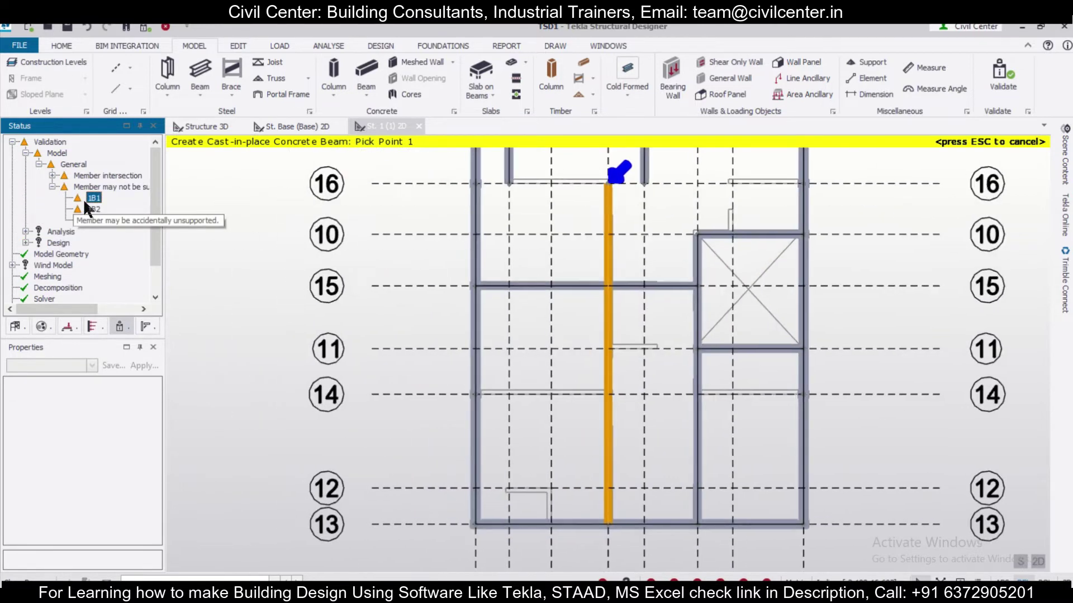
pyautogui.moveTo(656, 248); pyautogui.dragTo(544, 292, button='middle')
pyautogui.scroll(2, 535, 253)
pyautogui.scroll(-2, 534, 253)
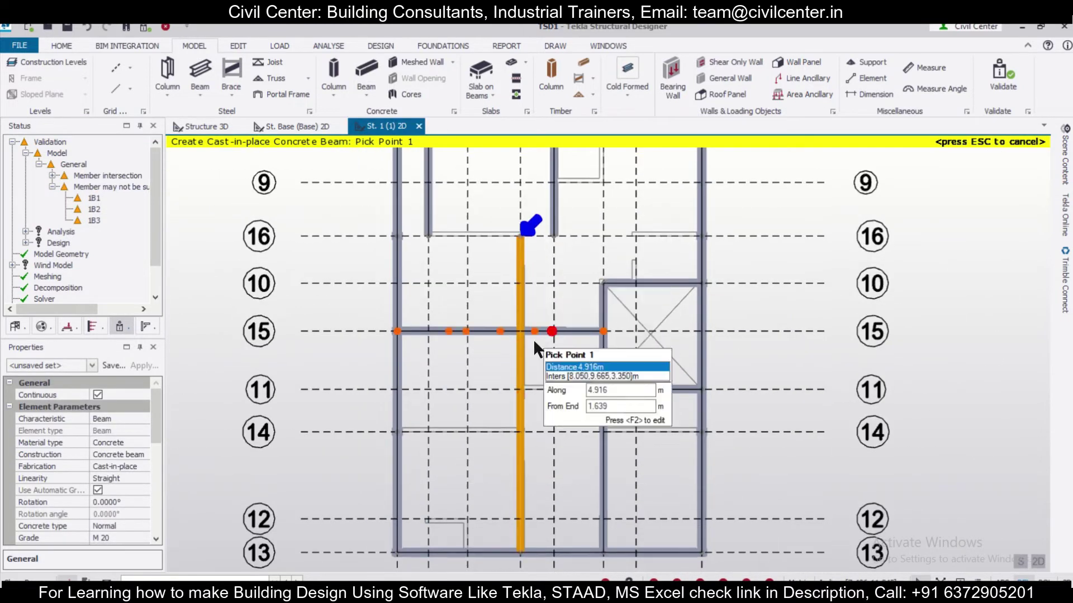
# Step: Examine the member intersection warning and identify the pair of crossing beams it lists
pyautogui.click(105, 175)
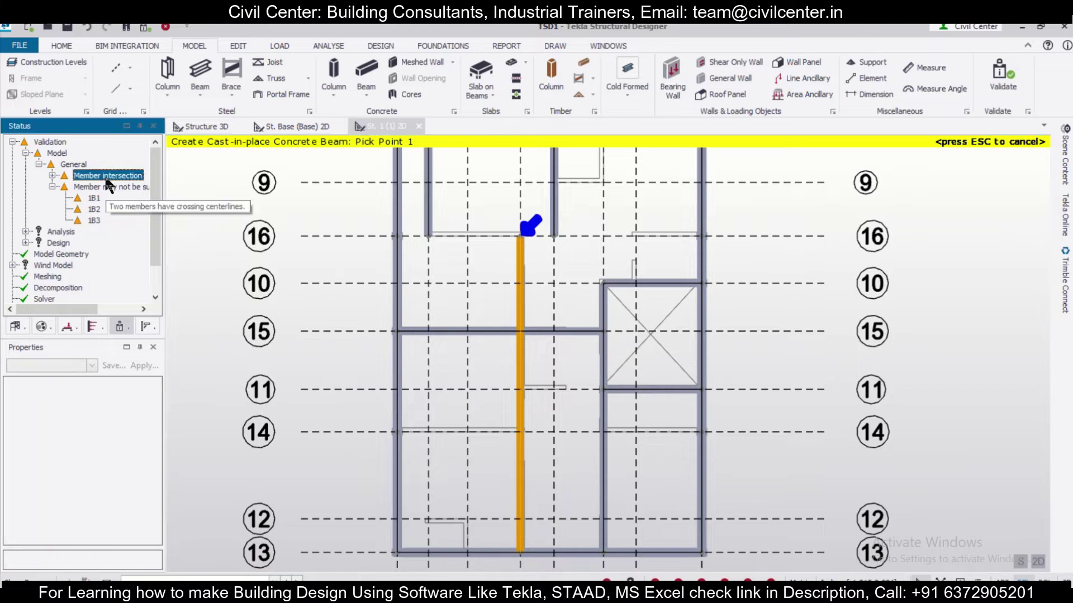
pyautogui.click(54, 176)
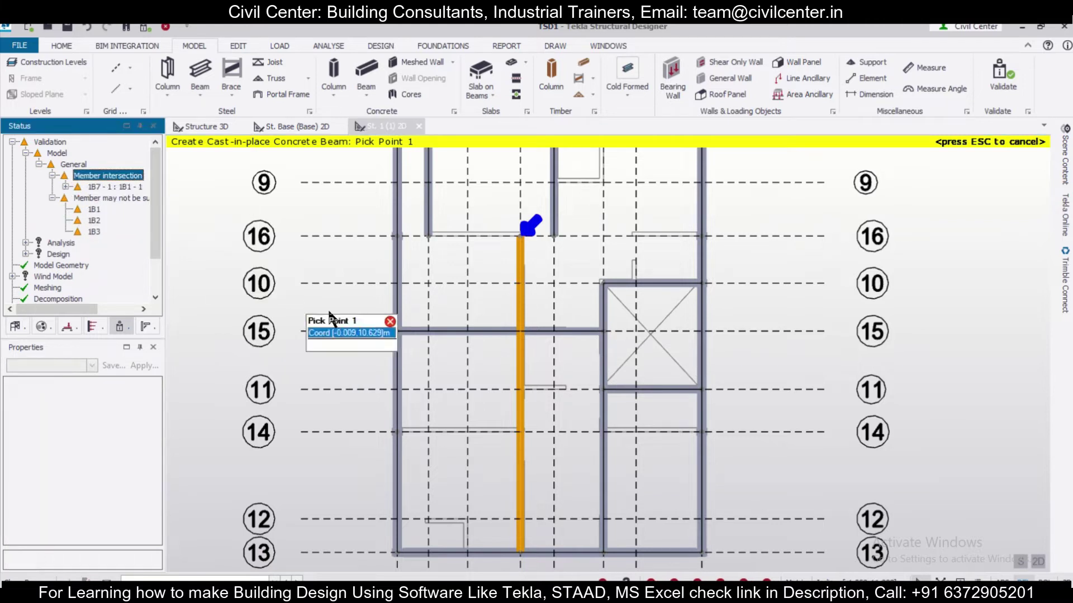
pyautogui.scroll(-1, 353, 312)
pyautogui.scroll(1, 376, 311)
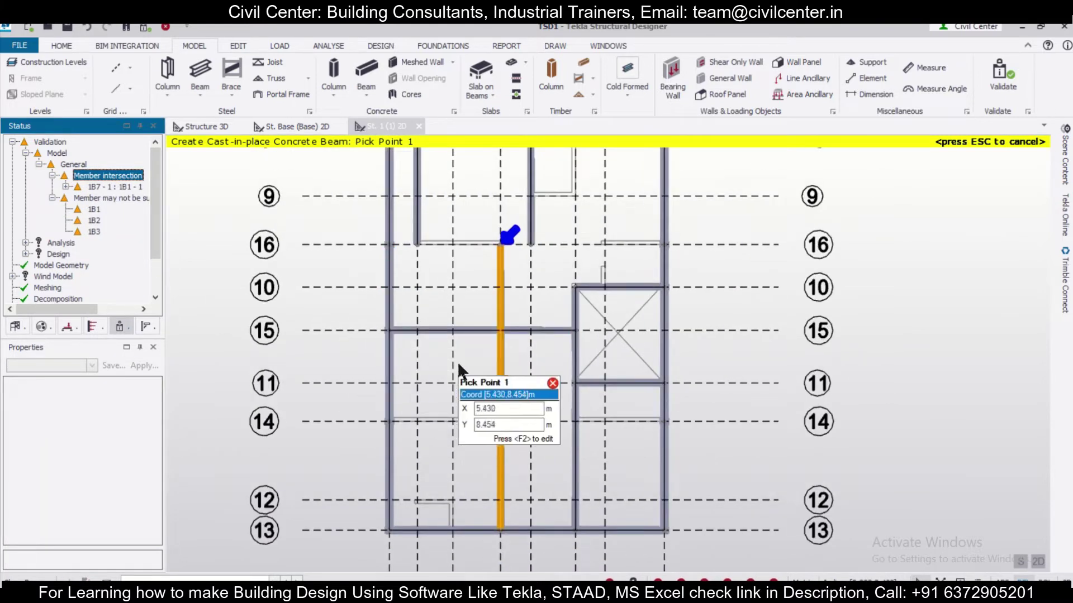
pyautogui.click(114, 187)
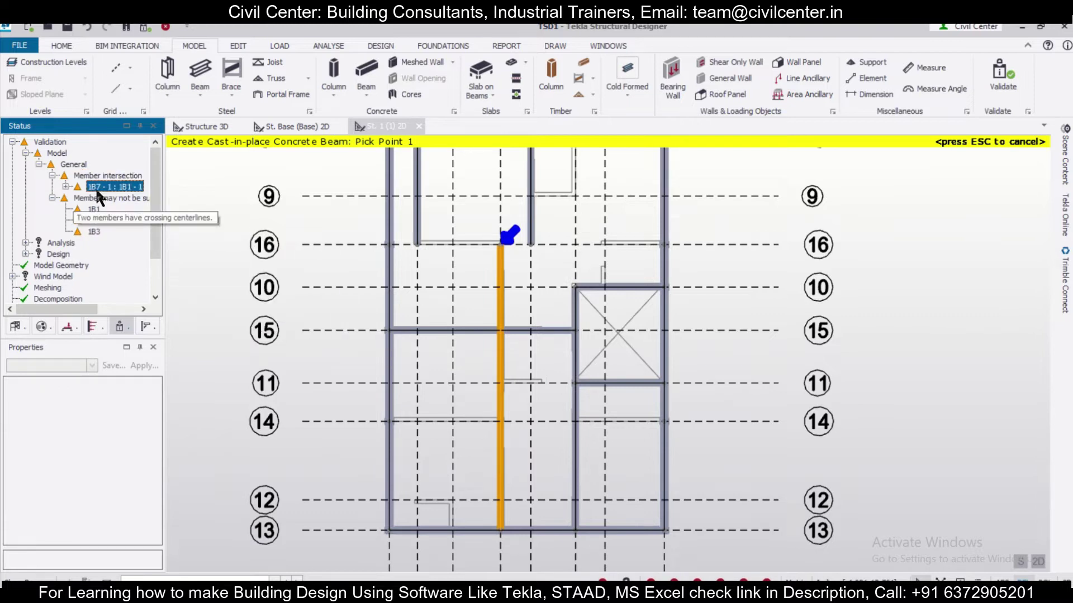
# Step: Leave the beam command and select the beam on grid 15 between grids 7 and 4
pyautogui.press('Escape')
pyautogui.press('Escape')
pyautogui.click(604, 289)
pyautogui.scroll(2, 631, 307)
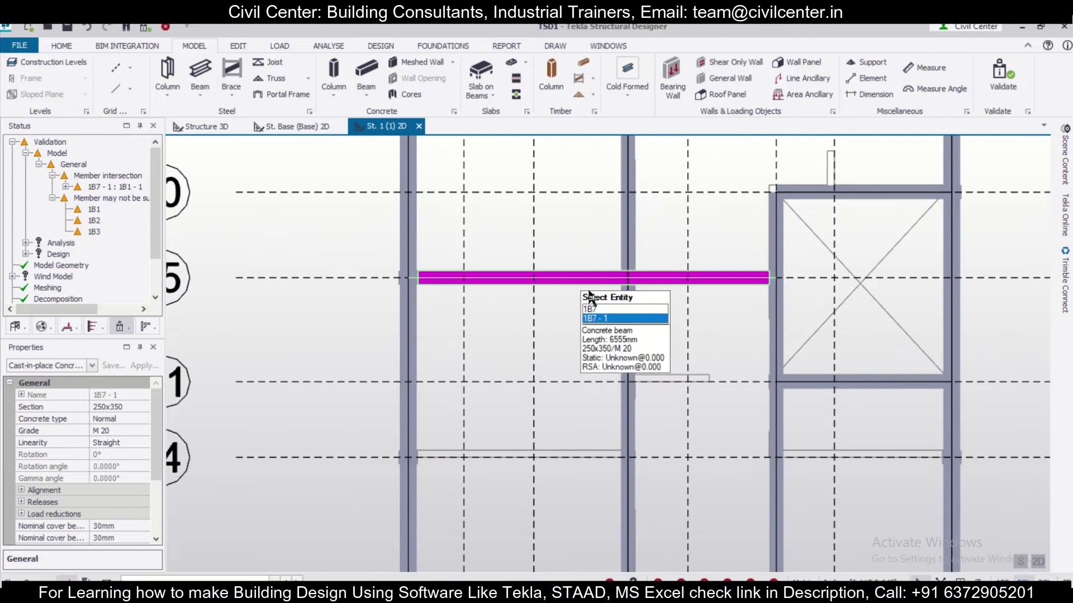
pyautogui.click(468, 327)
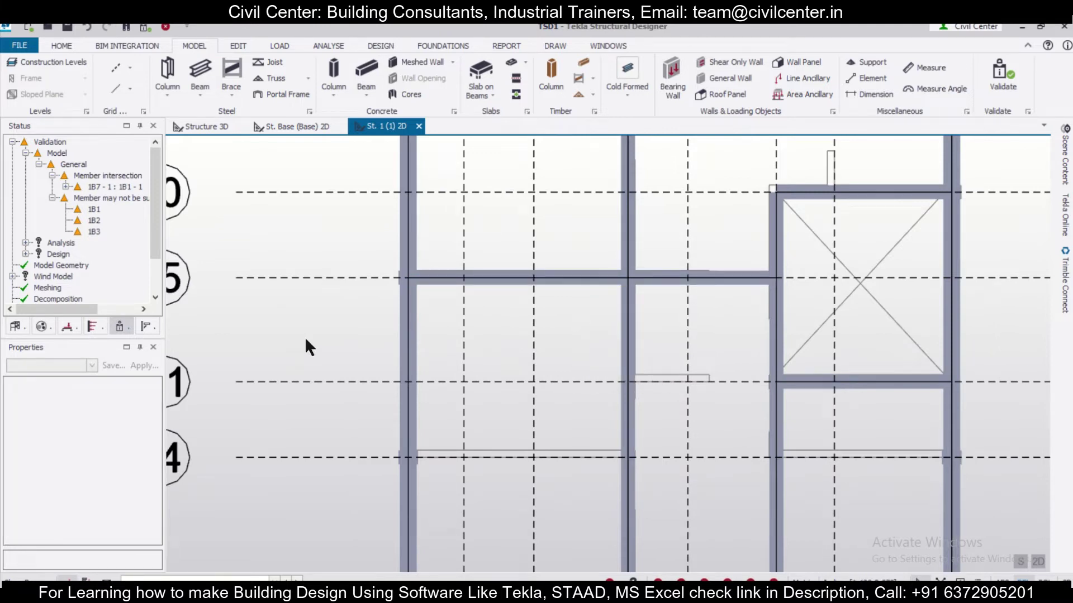
pyautogui.click(472, 280)
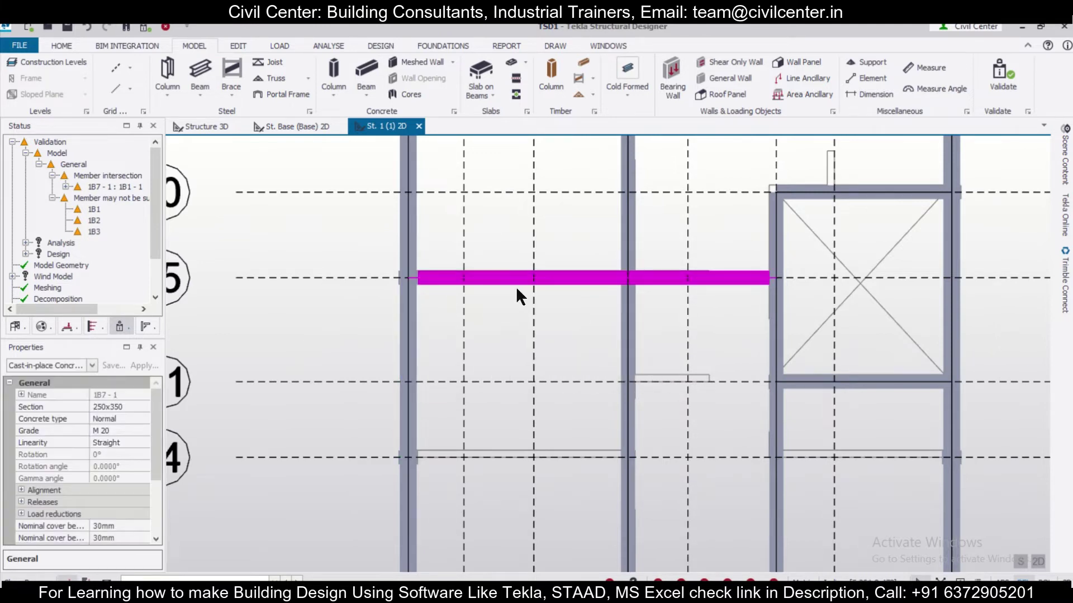
pyautogui.scroll(1, 517, 290)
pyautogui.scroll(-1, 512, 292)
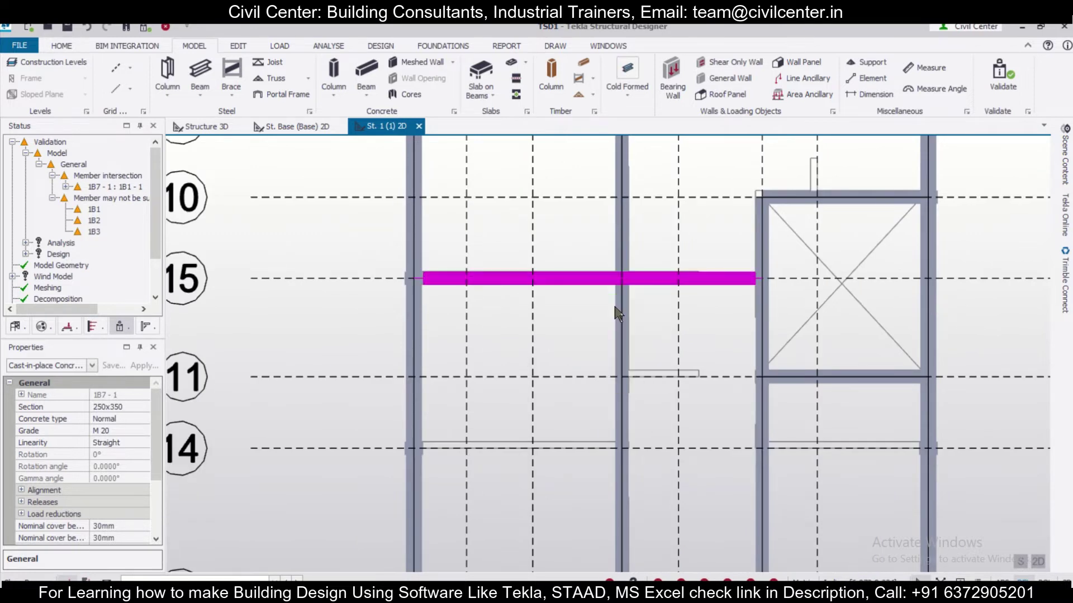
pyautogui.click(239, 46)
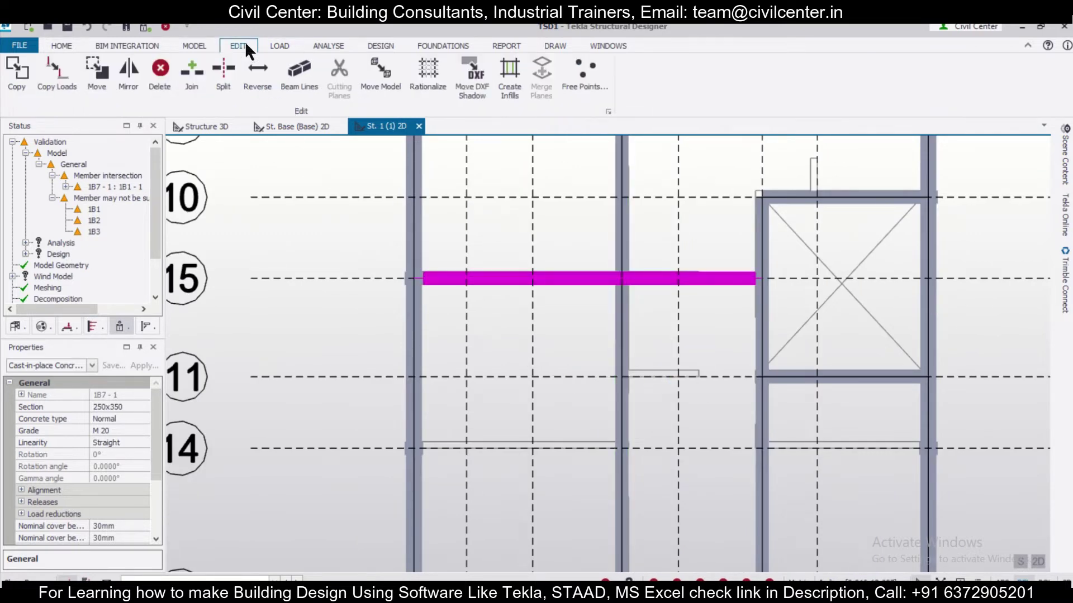
pyautogui.click(584, 74)
pyautogui.moveTo(608, 187); pyautogui.dragTo(341, 170)
pyautogui.click(358, 190)
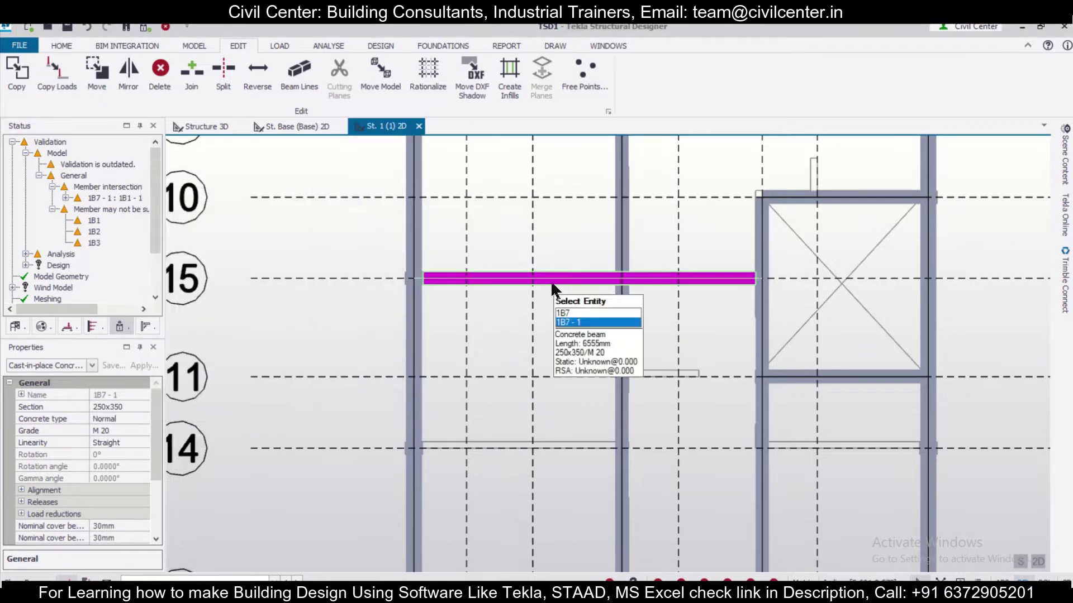
# Step: Insert a new node on the grid 15 beam at its crossing with the beam on grid 5
pyautogui.scroll(2, 586, 281)
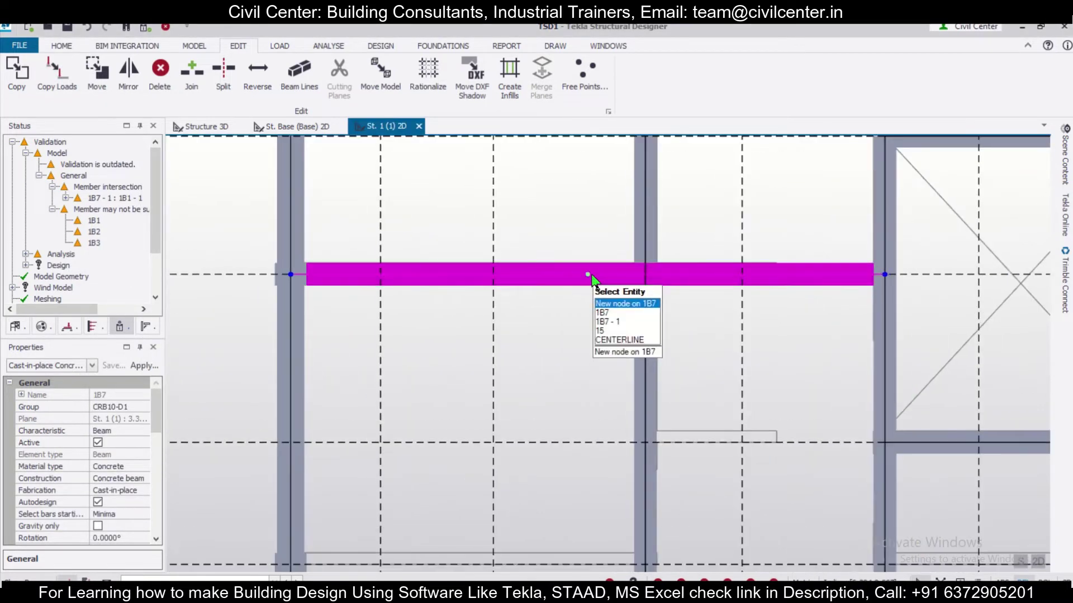
pyautogui.click(594, 280)
pyautogui.click(646, 277)
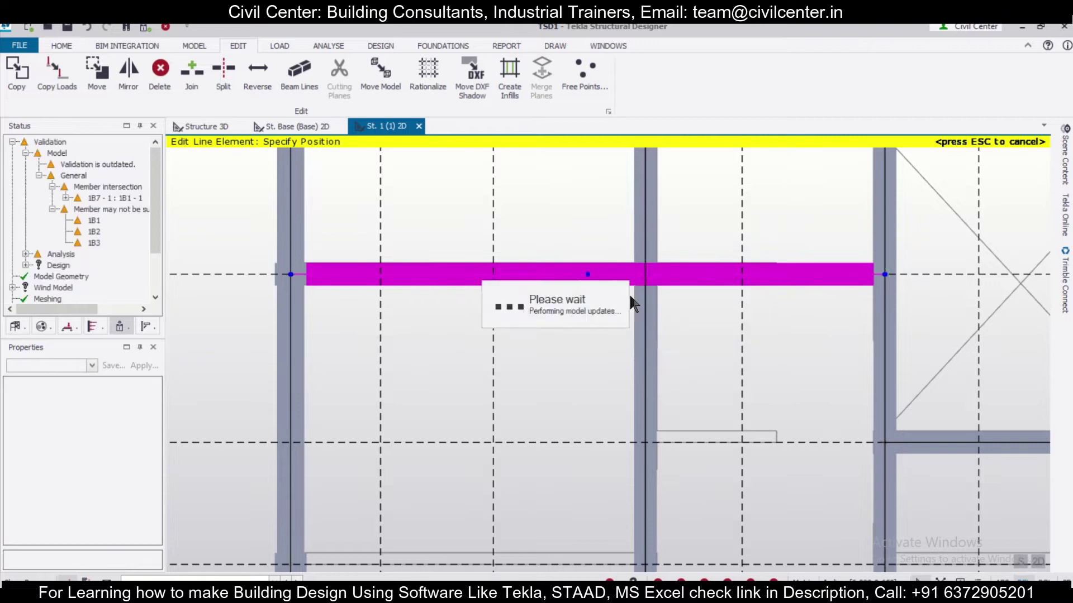
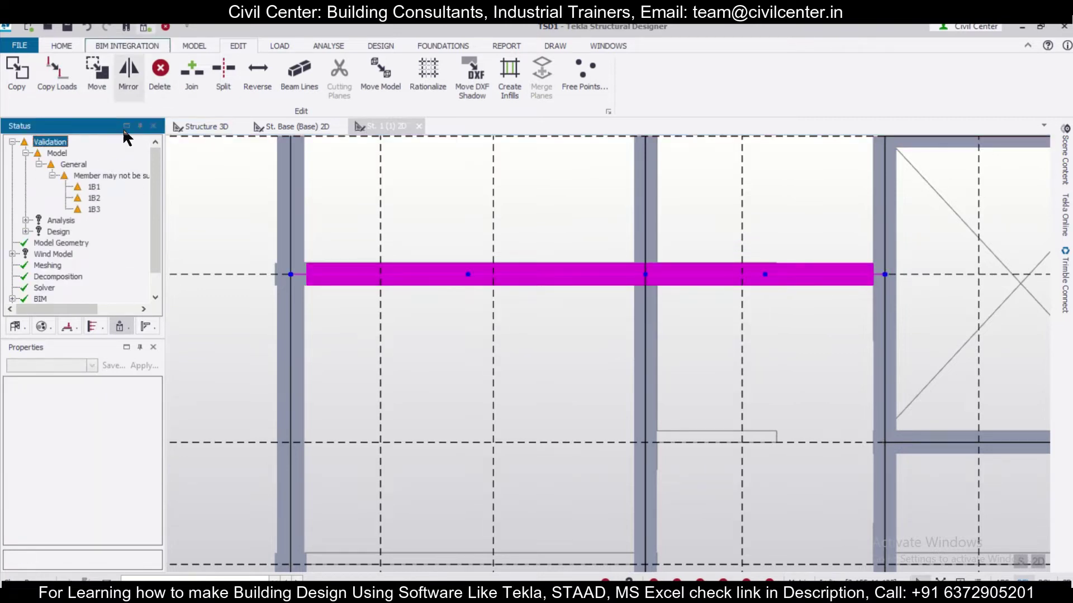
# Step: Start a cast-in-place concrete beam from the 250x300 property set and change its section to 250x350
pyautogui.scroll(-4, 383, 299)
pyautogui.scroll(3, 459, 338)
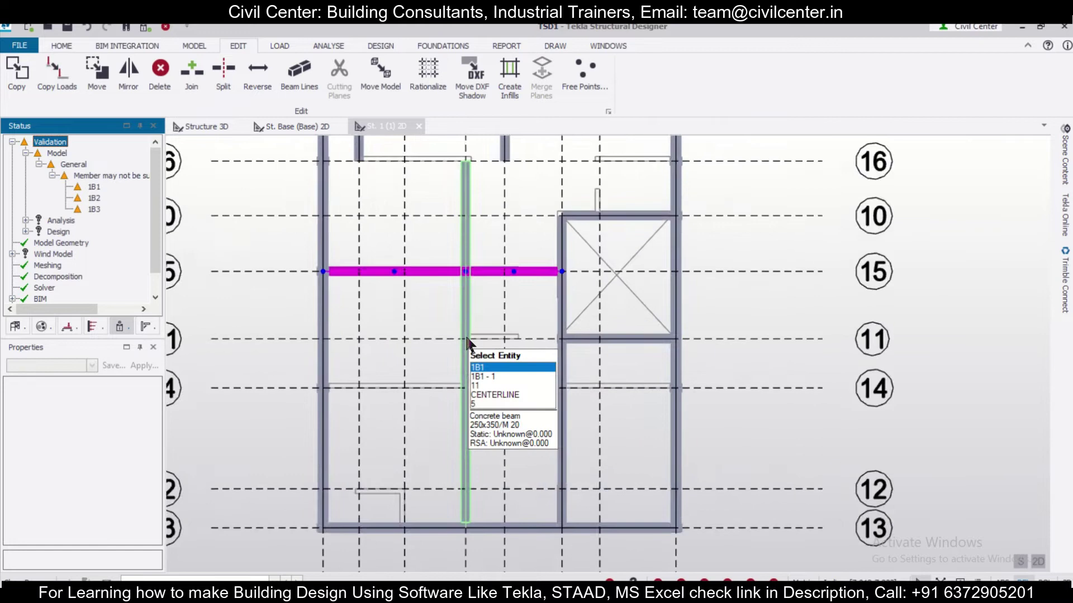
pyautogui.scroll(-3, 467, 340)
pyautogui.moveTo(475, 198); pyautogui.dragTo(501, 259, button='middle')
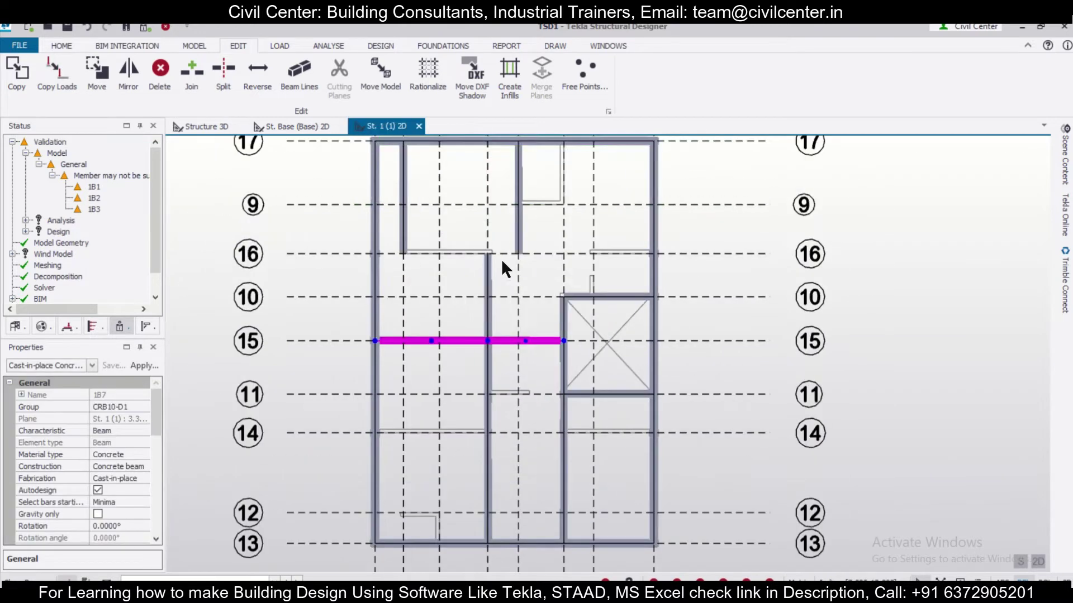
pyautogui.click(210, 43)
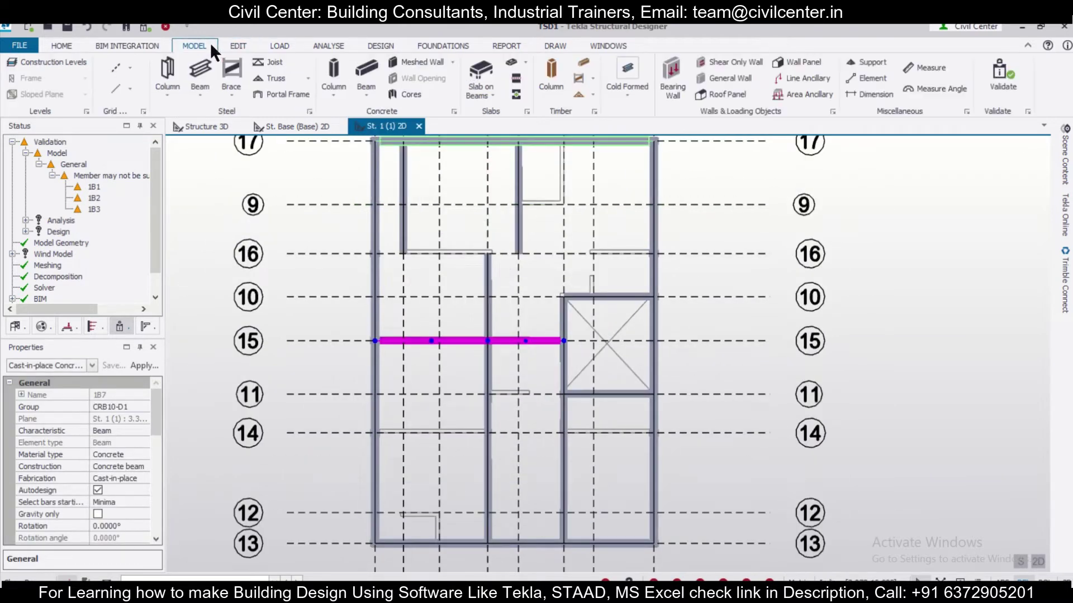
pyautogui.click(369, 71)
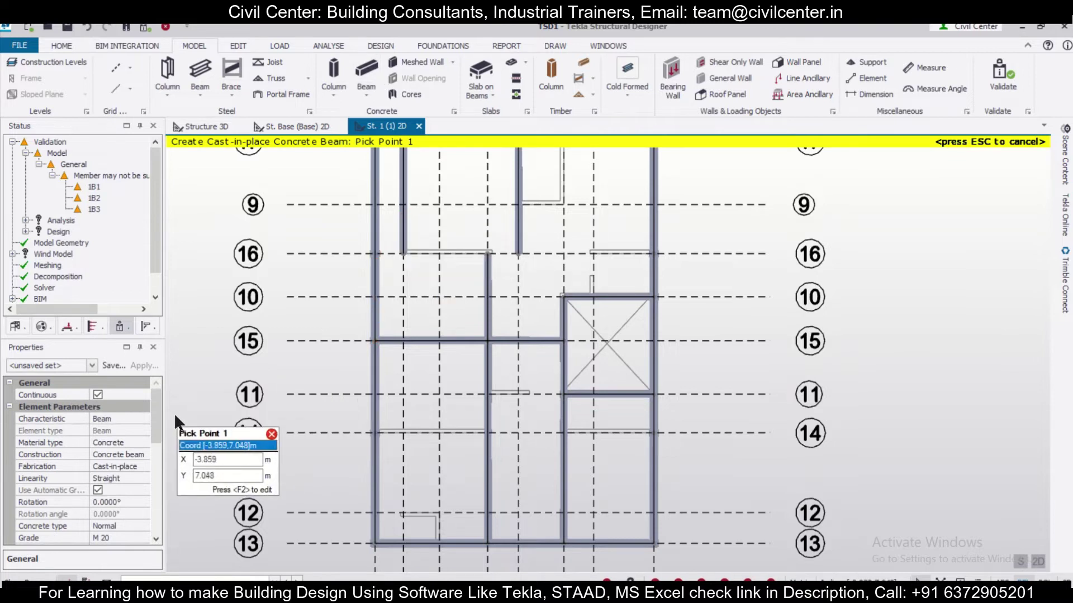
pyautogui.click(92, 365)
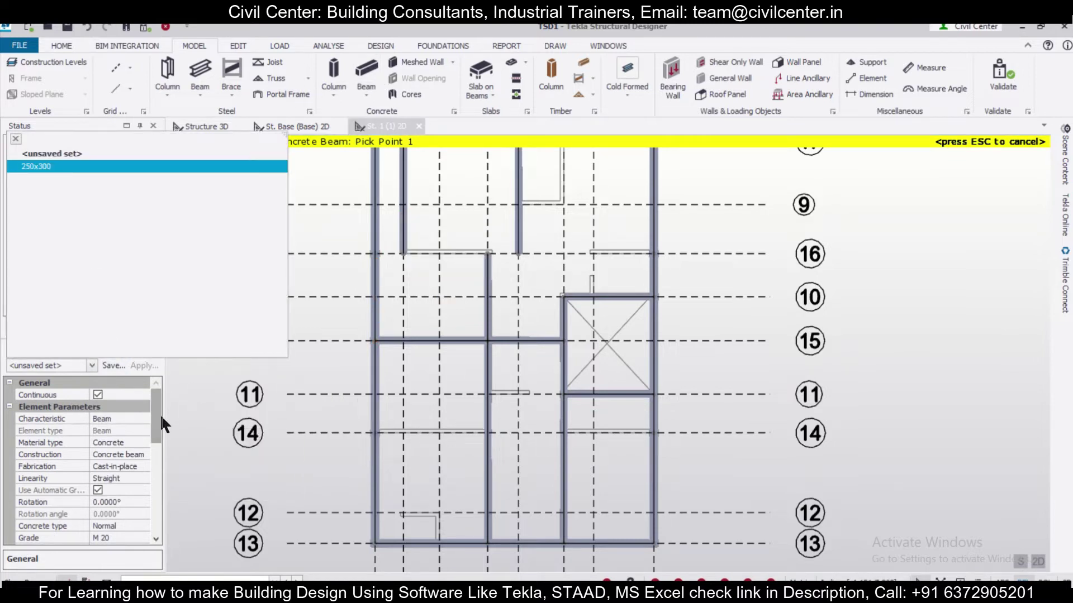
pyautogui.click(84, 166)
pyautogui.moveTo(153, 435); pyautogui.dragTo(153, 473)
pyautogui.click(136, 465)
pyautogui.click(143, 467)
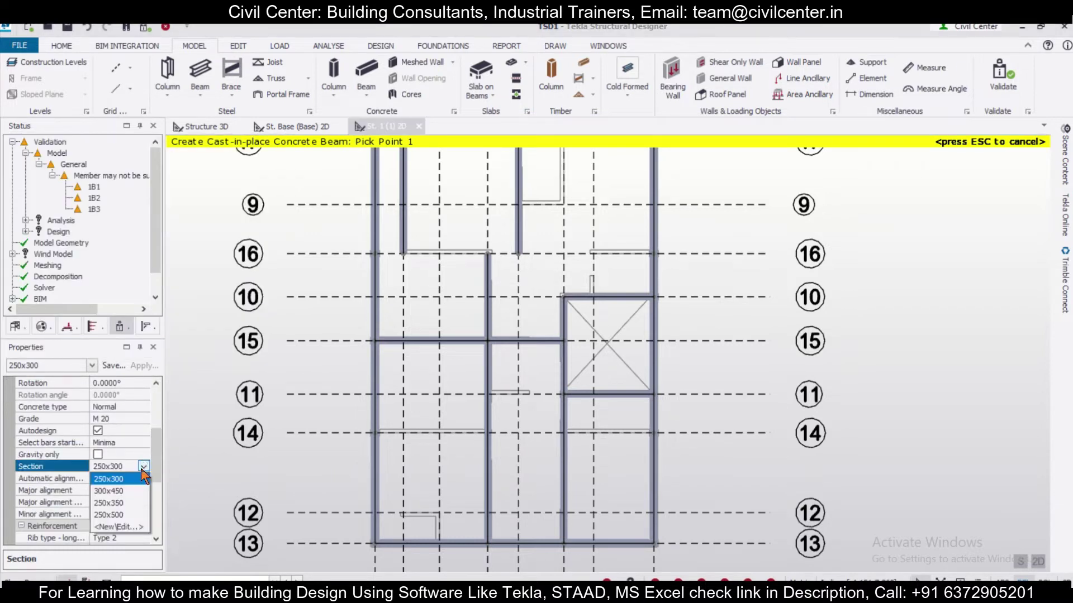
pyautogui.click(127, 501)
pyautogui.scroll(2, 503, 312)
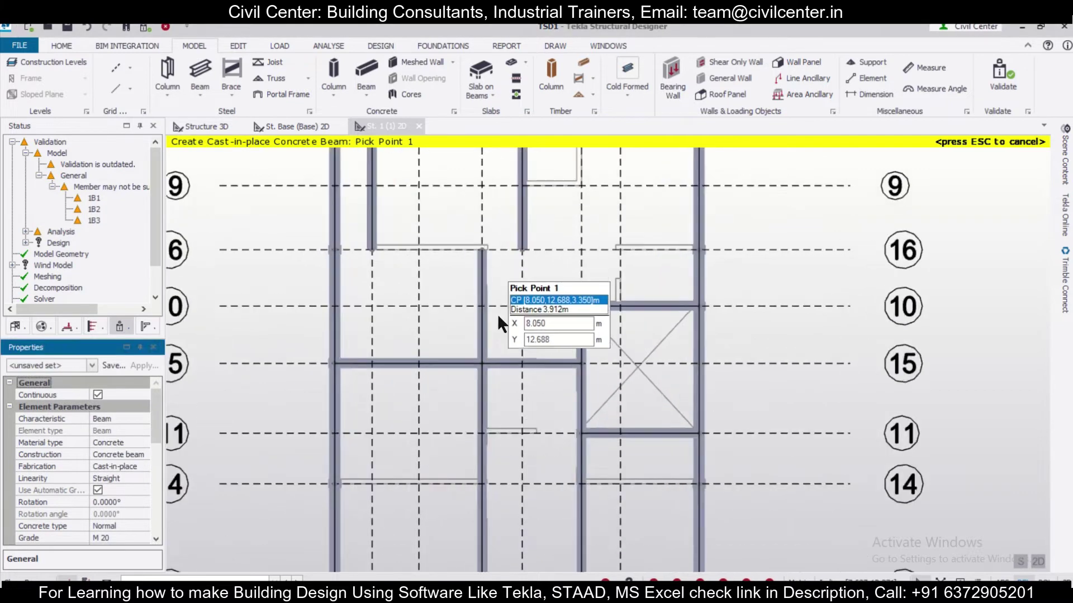
# Step: Place continuous concrete beams along grid 16 and grid 14 between grids 7 and 1, and leave the beam command
pyautogui.moveTo(271, 333); pyautogui.dragTo(706, 361)
pyautogui.scroll(-3, 601, 408)
pyautogui.moveTo(608, 449); pyautogui.dragTo(581, 307, button='middle')
pyautogui.scroll(2, 483, 392)
pyautogui.moveTo(329, 339); pyautogui.dragTo(726, 364)
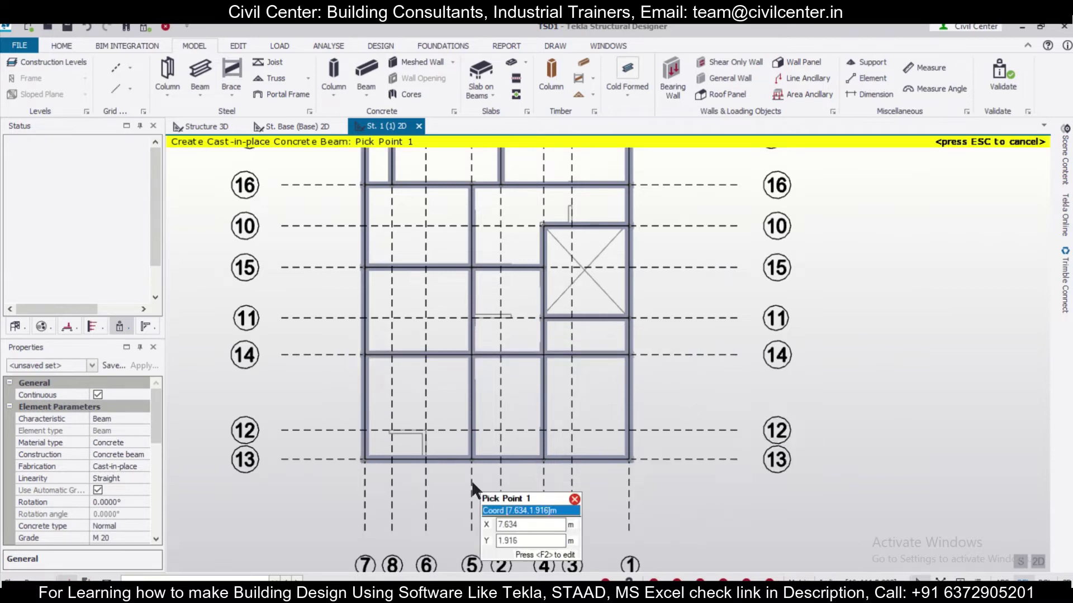
pyautogui.scroll(1, 473, 479)
pyautogui.scroll(-2, 473, 480)
pyautogui.moveTo(638, 333); pyautogui.dragTo(636, 371, button='middle')
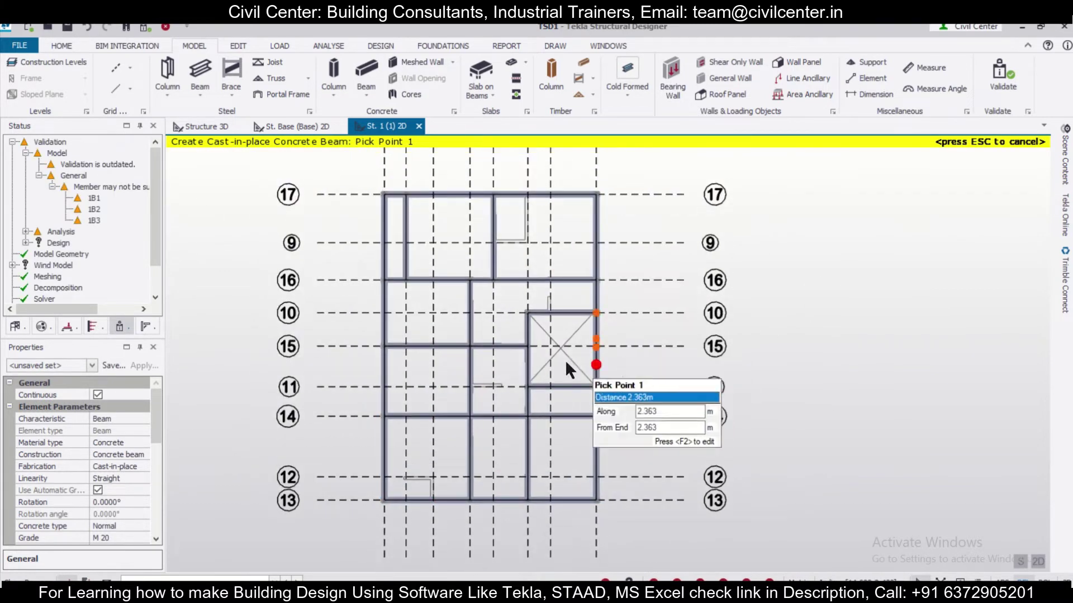
pyautogui.press('Escape')
# Step: Inspect the beams on grids 16 and 14 for nodes where other beams meet or cross them
pyautogui.click(451, 276)
pyautogui.scroll(2, 466, 287)
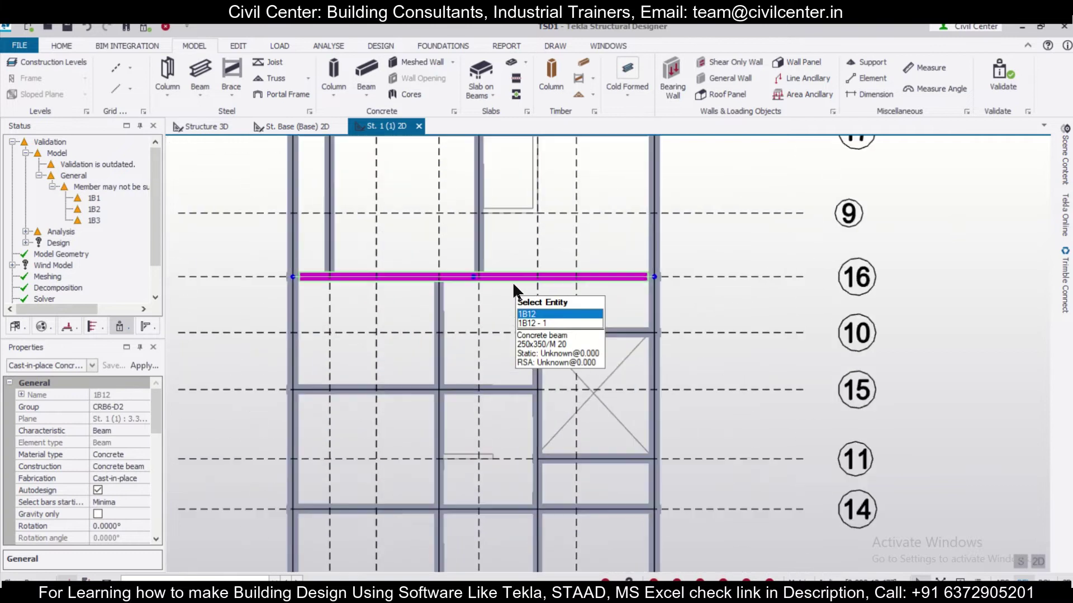
pyautogui.scroll(1, 506, 291)
pyautogui.scroll(-2, 502, 290)
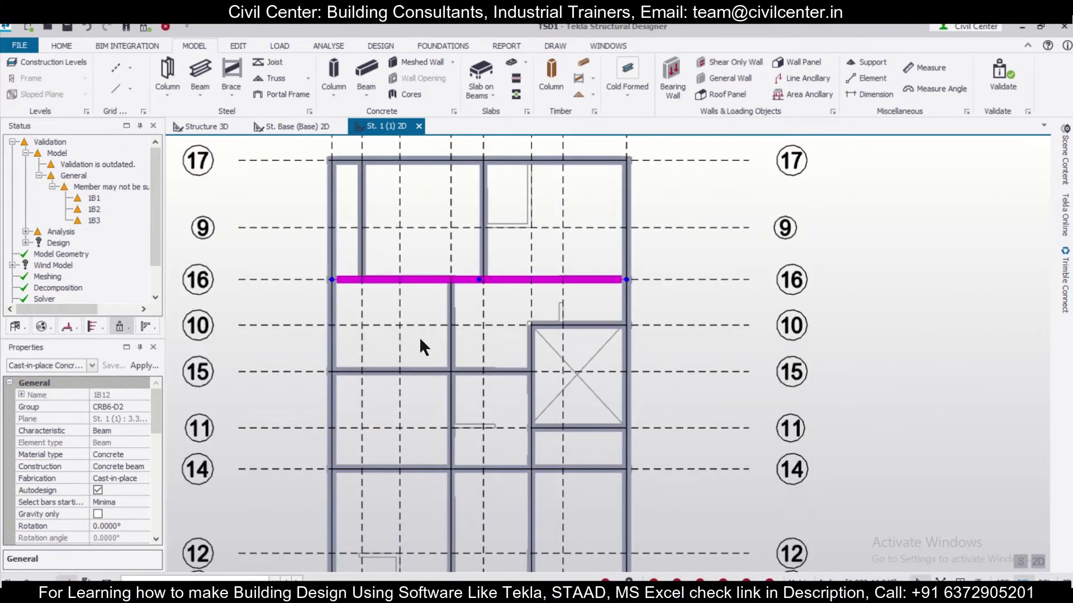
pyautogui.scroll(-1, 447, 374)
pyautogui.moveTo(472, 476)
pyautogui.click(474, 448)
pyautogui.scroll(2, 473, 447)
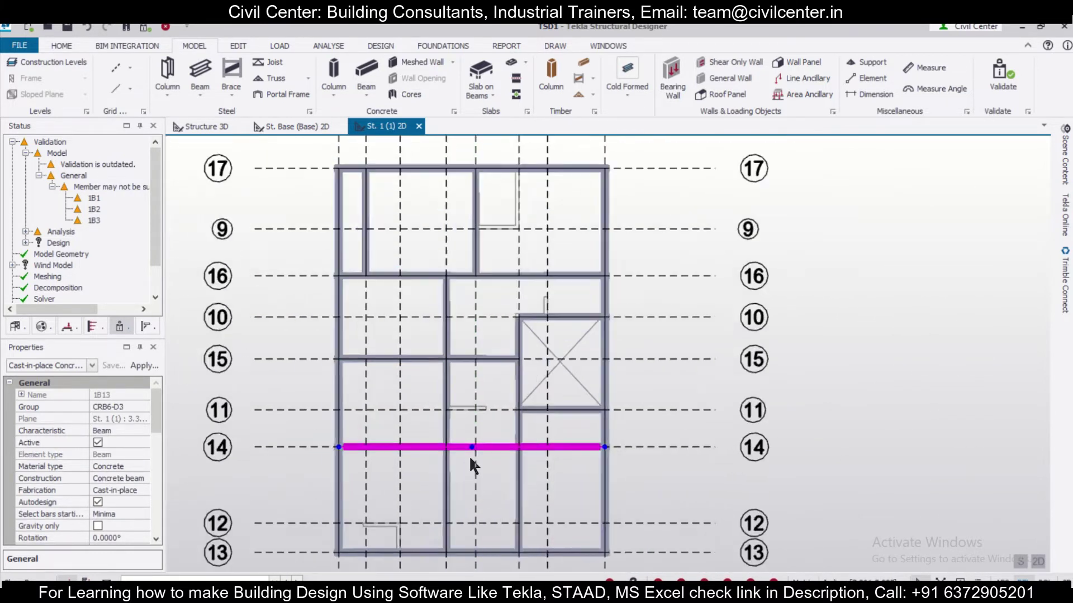
pyautogui.scroll(2, 473, 444)
pyautogui.scroll(-2, 474, 444)
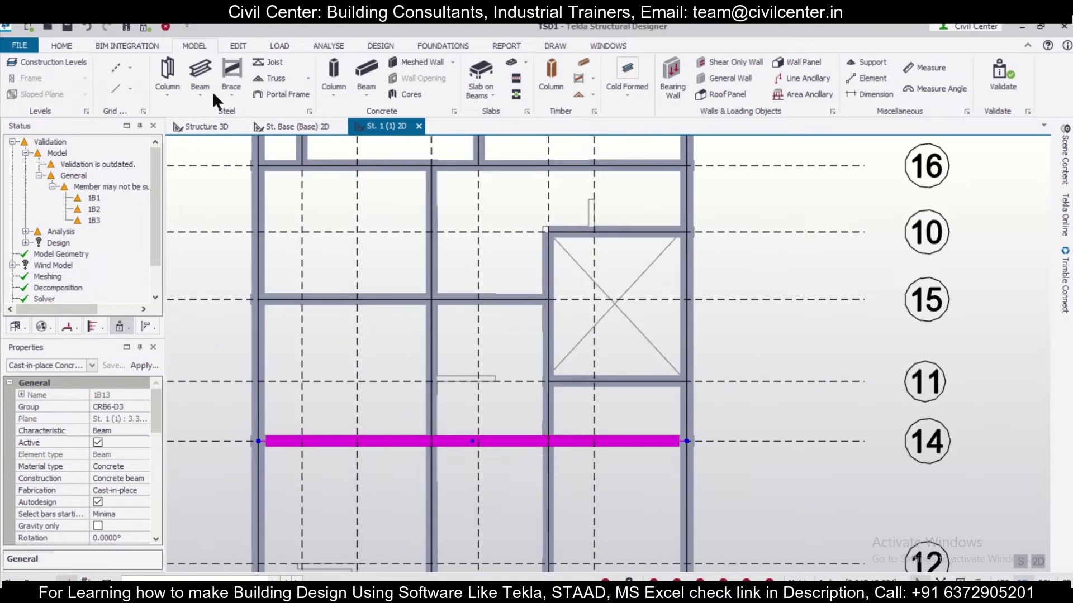
# Step: Validate the model and locate span 1B13 - 1 from the member intersection warnings
pyautogui.click(142, 27)
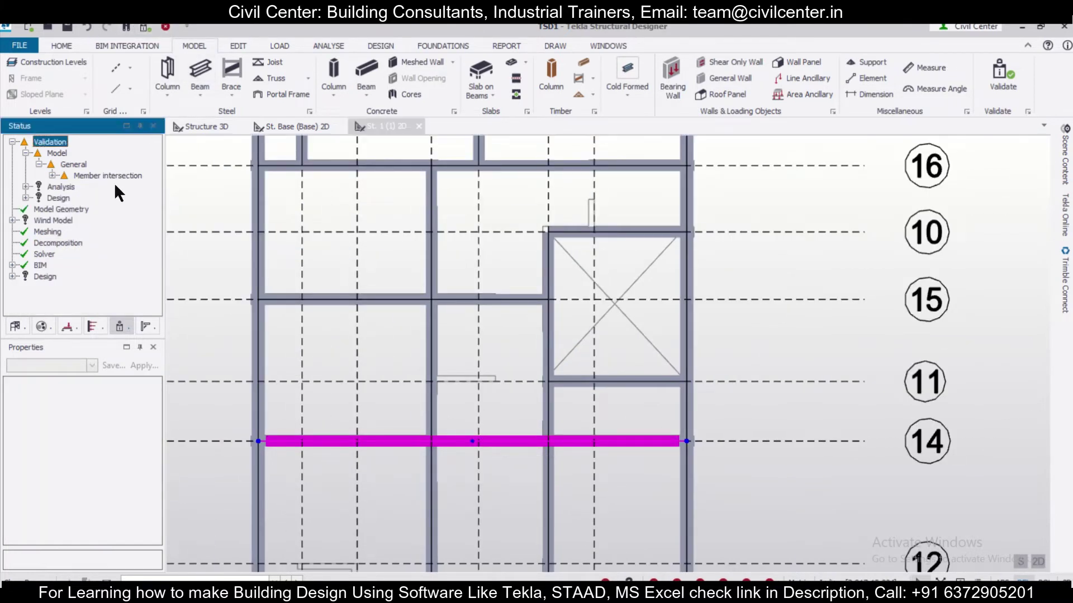
pyautogui.click(52, 175)
pyautogui.click(79, 186)
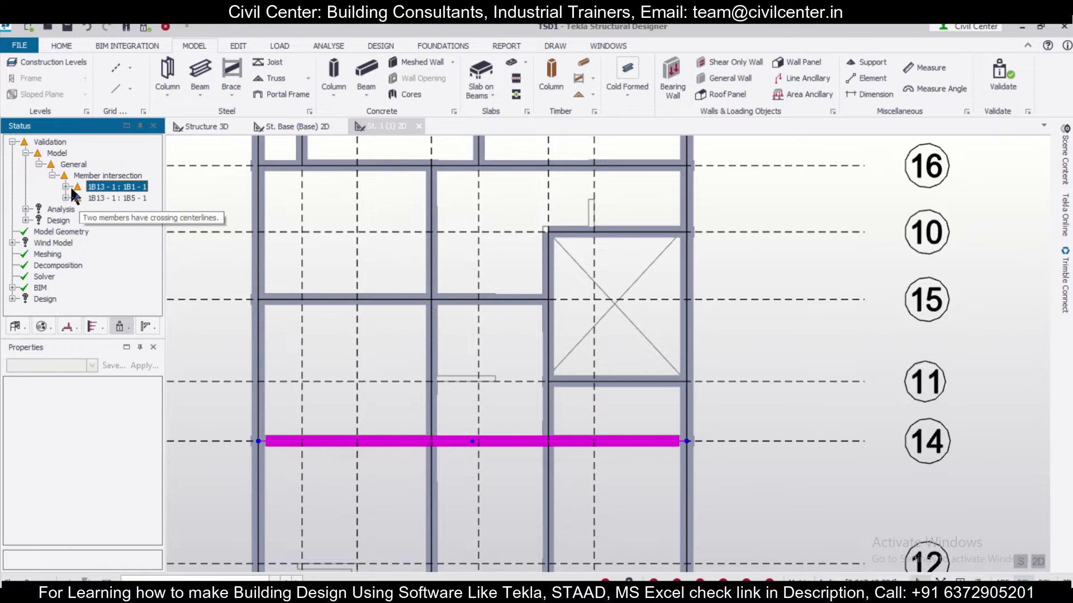
pyautogui.click(66, 186)
pyautogui.doubleClick(95, 195)
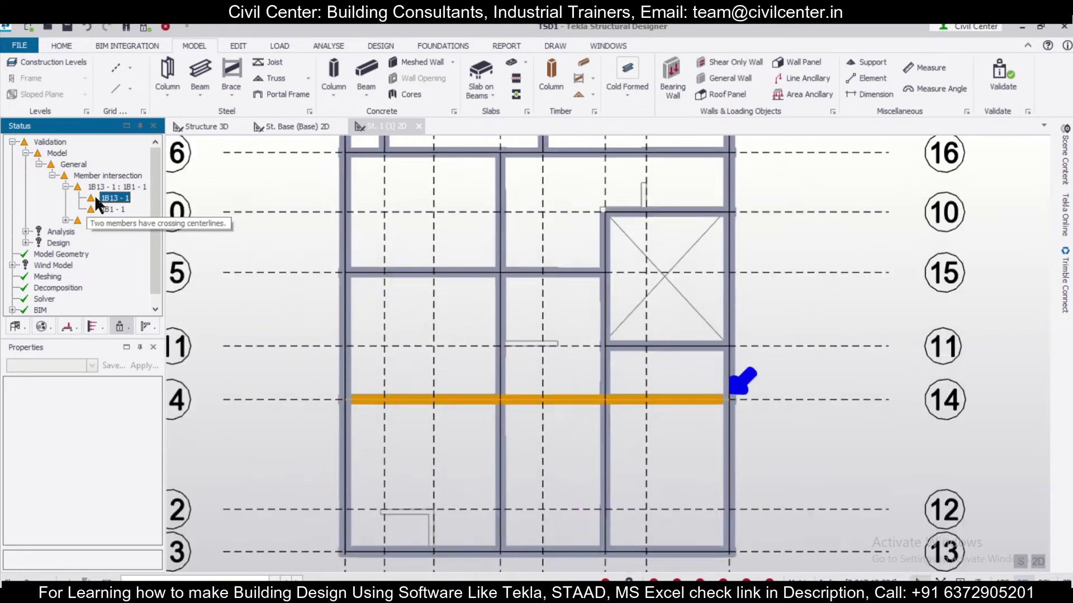
pyautogui.scroll(5, 615, 380)
pyautogui.press('Escape')
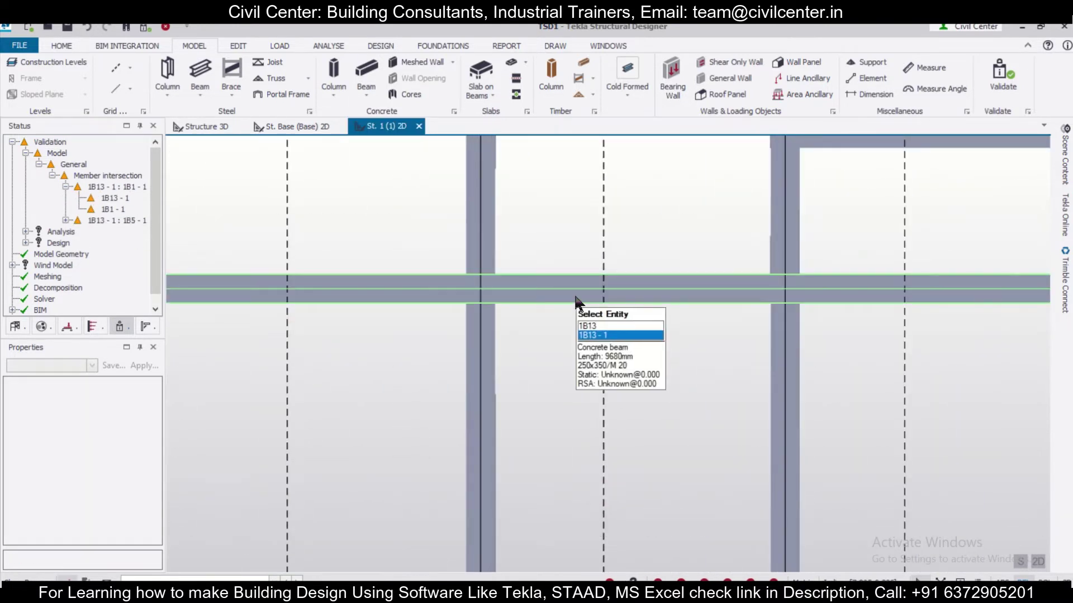
pyautogui.click(574, 301)
pyautogui.scroll(-3, 545, 313)
pyautogui.press('Escape')
pyautogui.click(620, 308)
pyautogui.press('Escape')
pyautogui.click(617, 306)
pyautogui.press('Escape')
pyautogui.click(292, 201)
pyautogui.press('Escape')
# Step: Try adding a free point to the model, delete it again and close the Free Points table
pyautogui.click(246, 44)
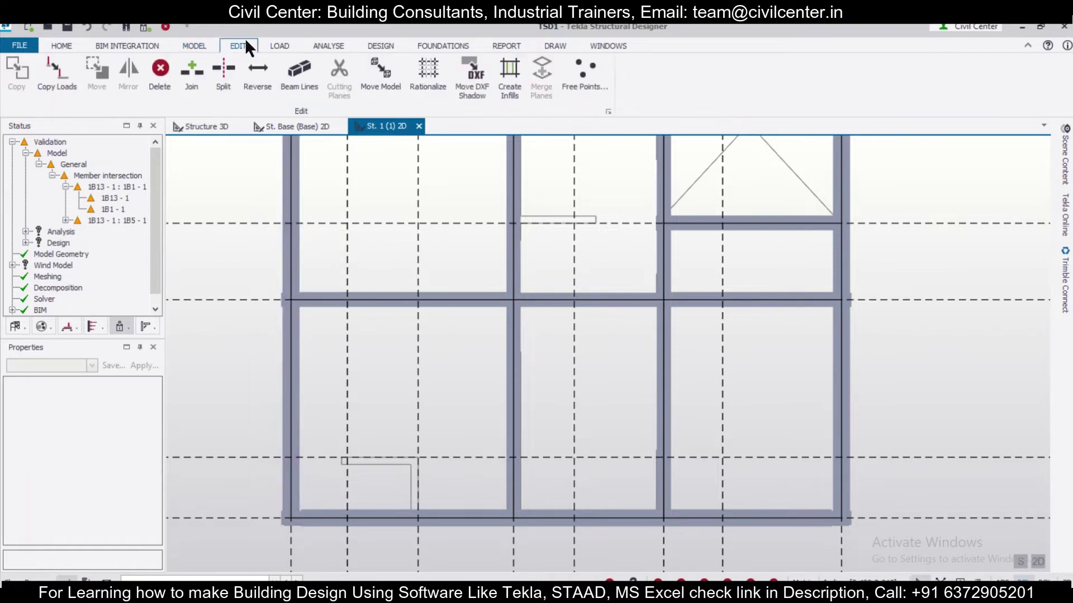
pyautogui.click(585, 72)
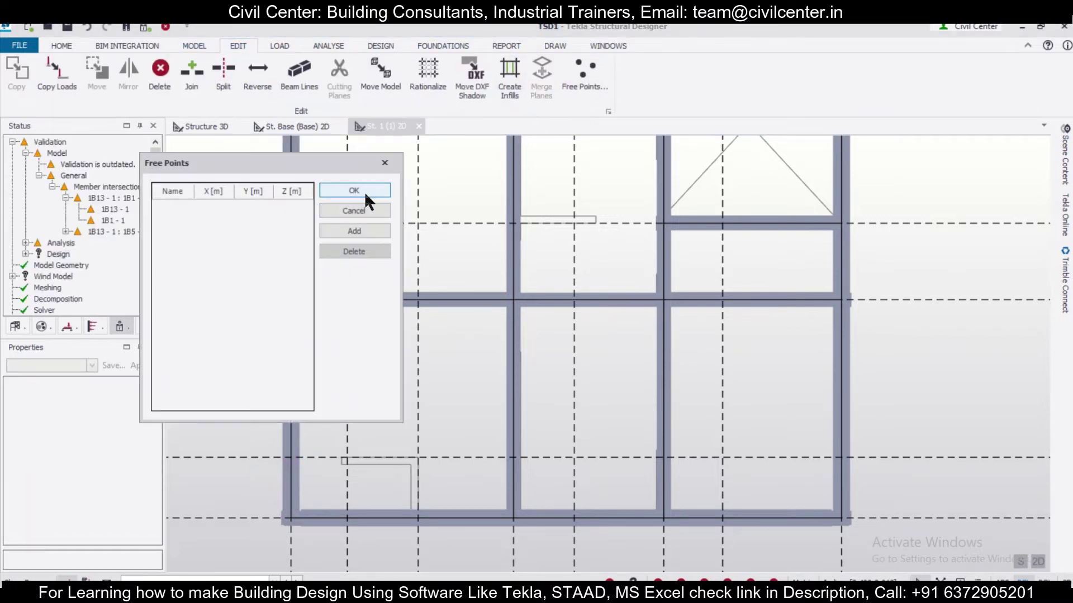
pyautogui.click(354, 191)
pyautogui.click(455, 300)
pyautogui.press('Escape')
pyautogui.click(400, 302)
pyautogui.press('Escape')
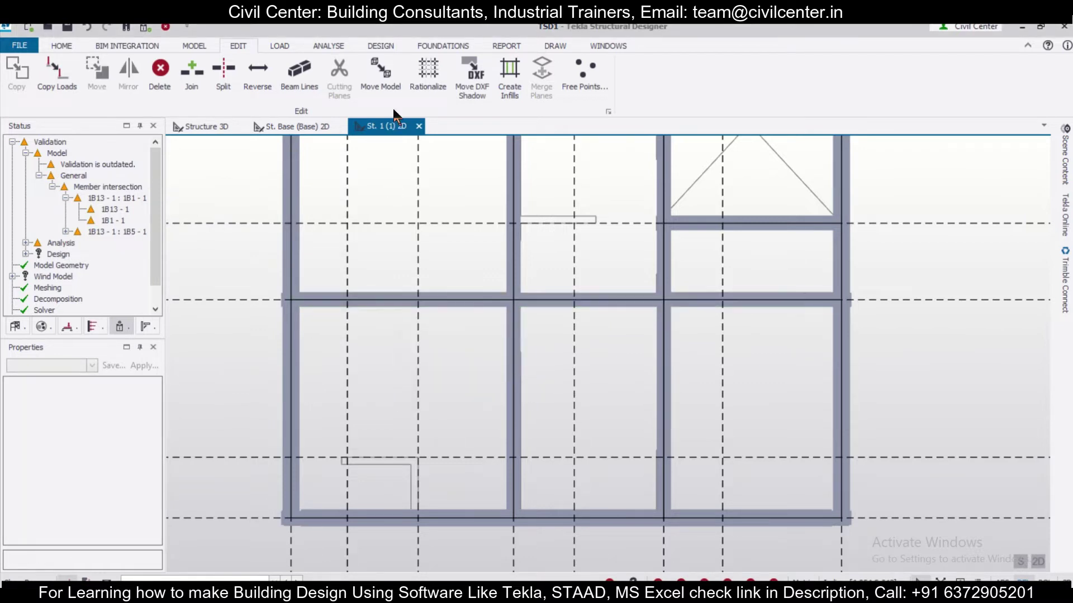
pyautogui.click(584, 71)
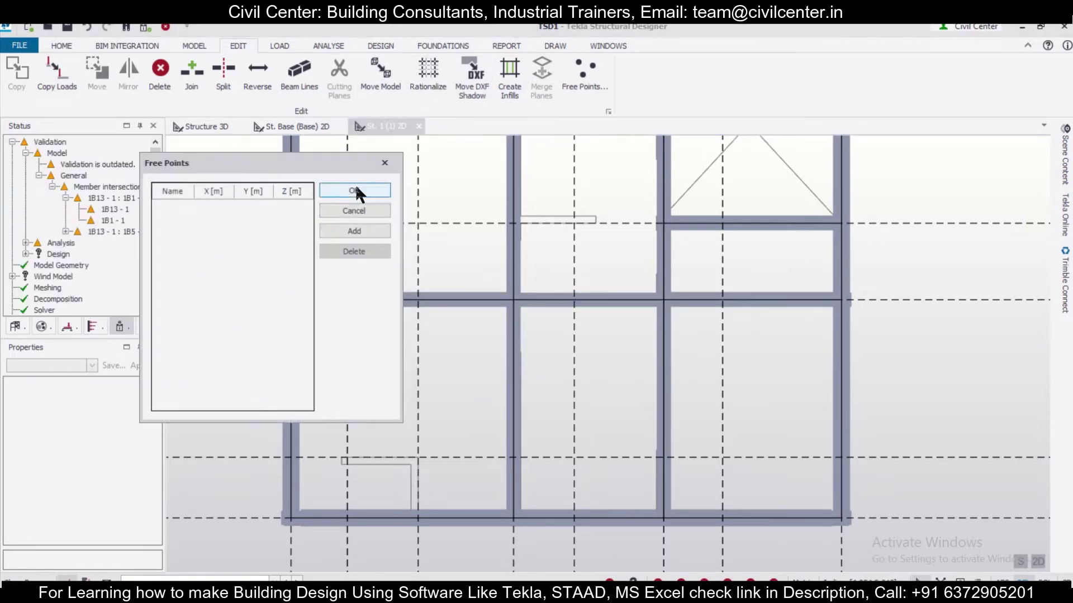
pyautogui.click(362, 229)
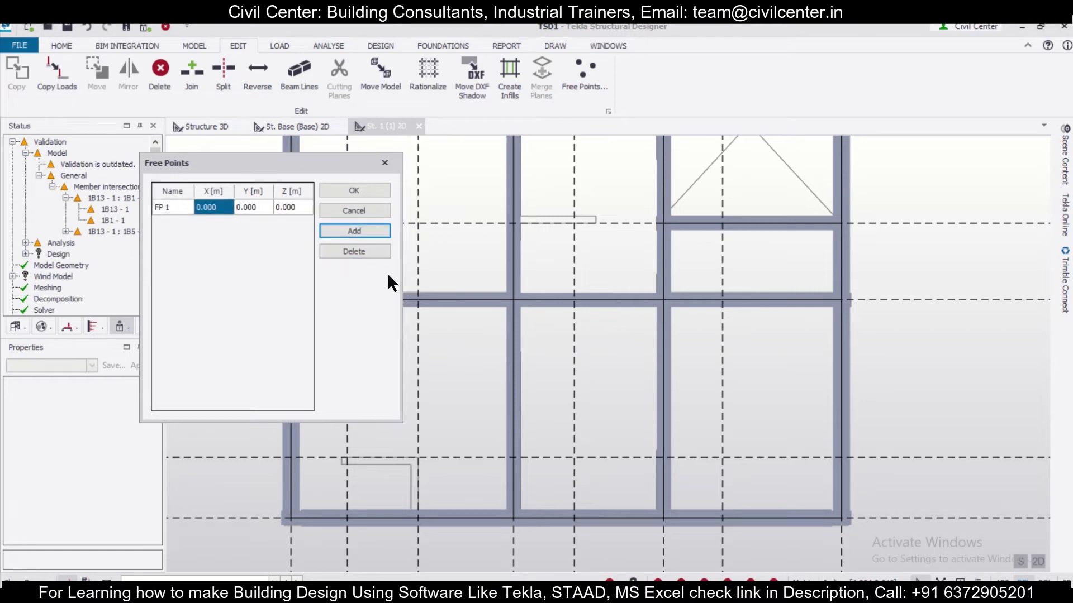
pyautogui.click(378, 257)
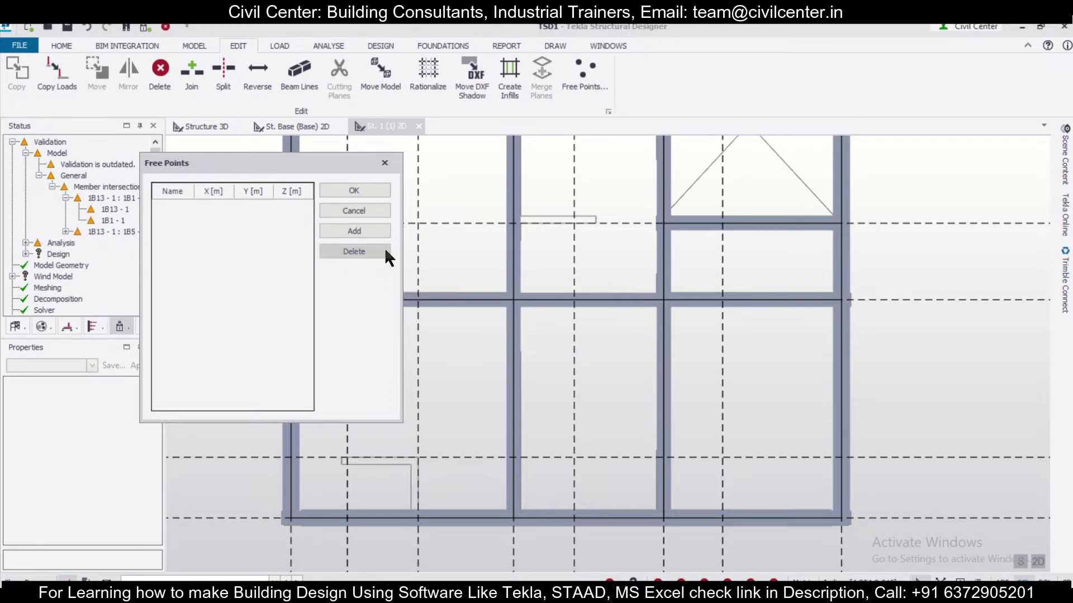
pyautogui.click(351, 192)
# Step: Select the whole beam on grid 14 and insert new nodes at its crossings with the beams on grids 5 and 4
pyautogui.click(536, 302)
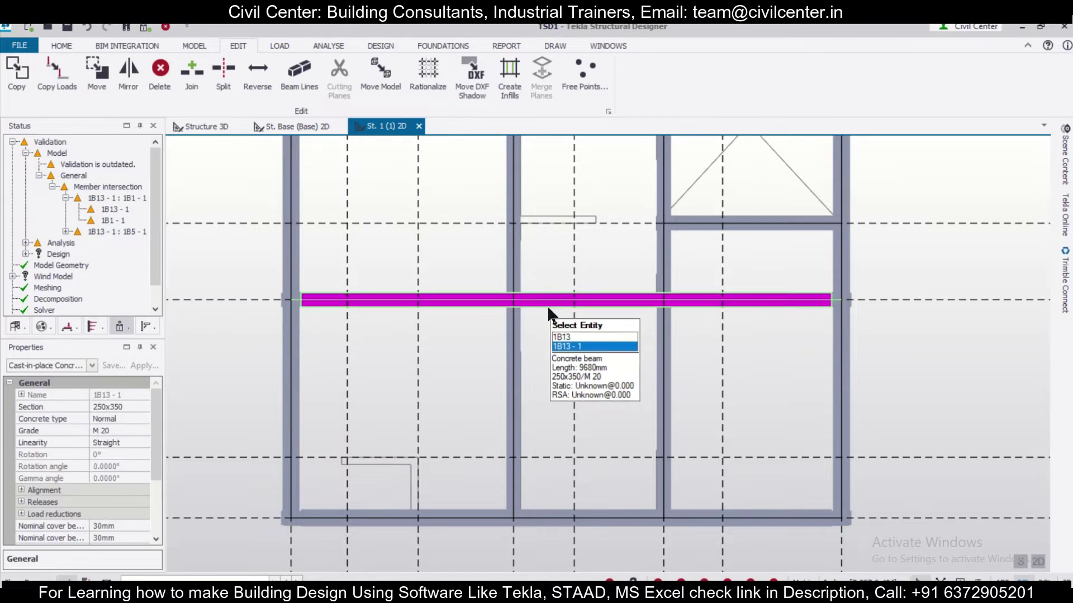
pyautogui.scroll(-3, 545, 313)
pyautogui.press('Escape')
pyautogui.click(61, 45)
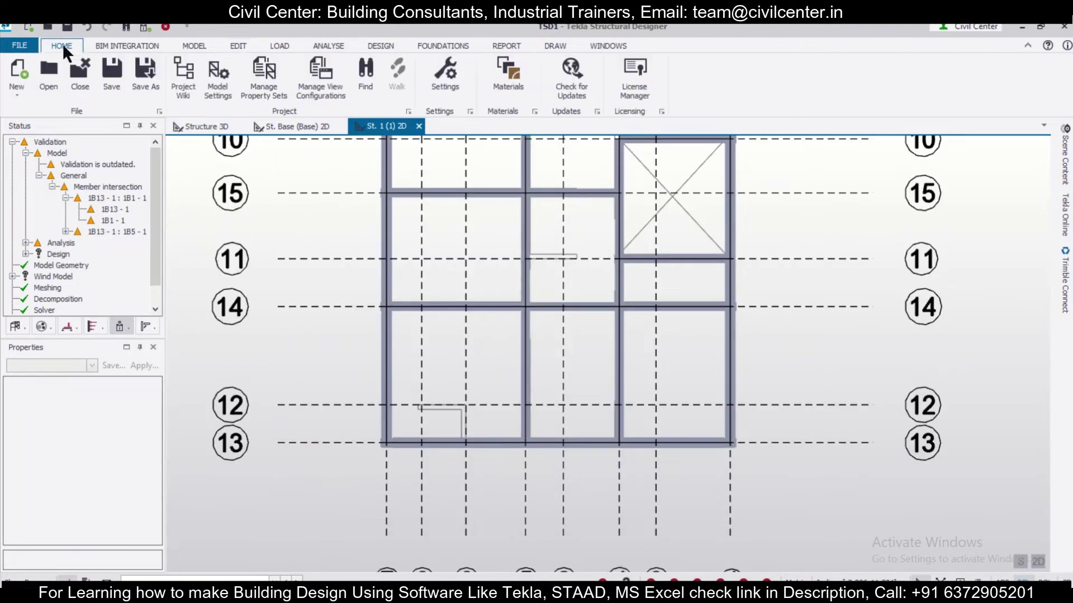
pyautogui.click(15, 331)
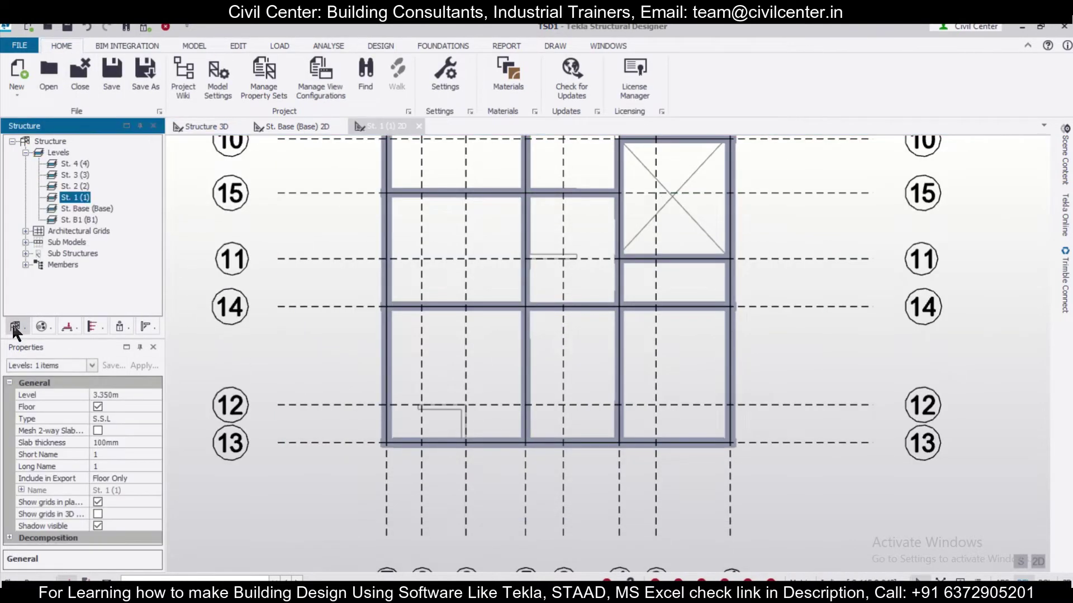
pyautogui.click(427, 300)
pyautogui.scroll(5, 553, 328)
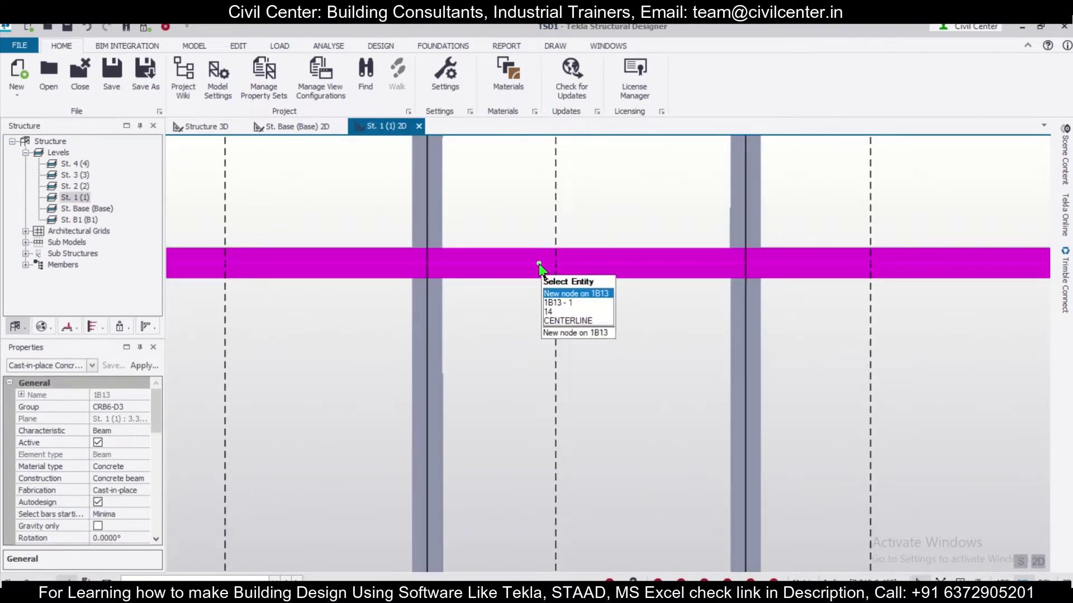
pyautogui.click(539, 264)
pyautogui.click(430, 266)
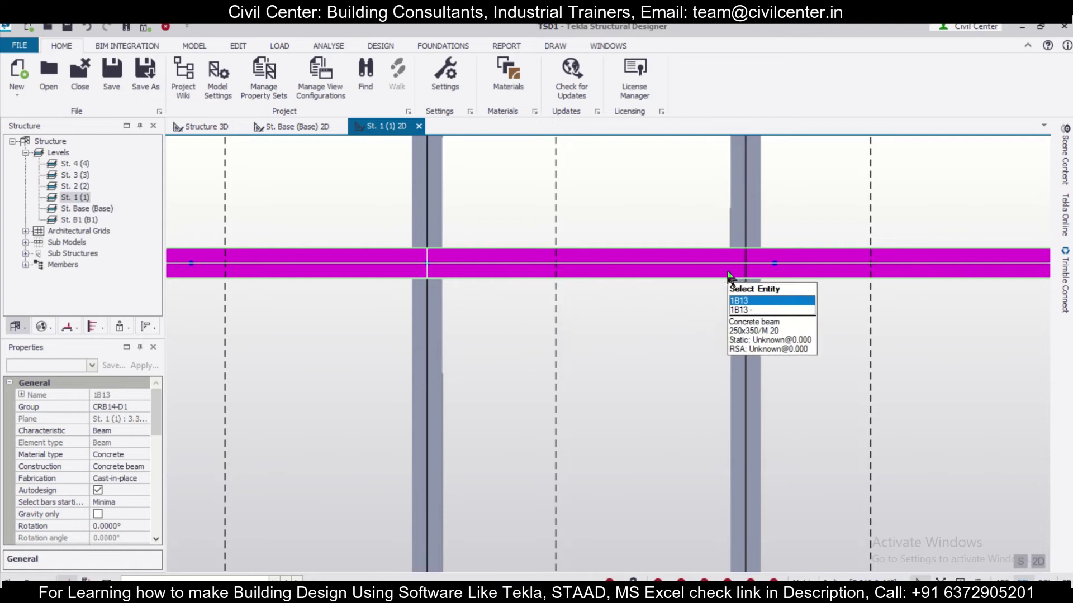
pyautogui.click(773, 264)
pyautogui.click(754, 270)
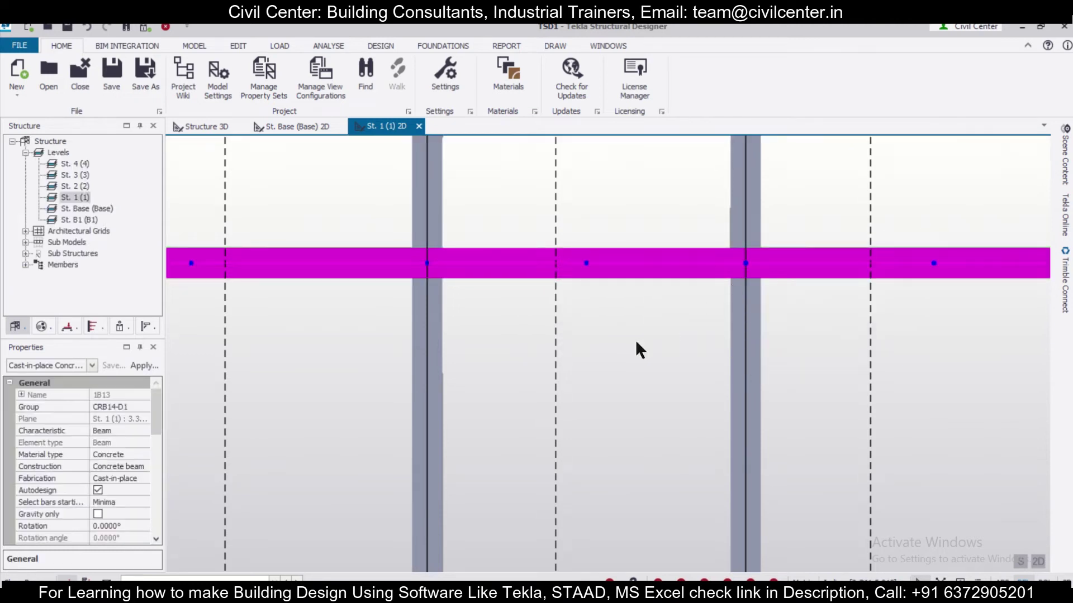
# Step: Check the nodes on the grid 15 beam at its crossing with the beam on grid 5
pyautogui.scroll(-3, 635, 341)
pyautogui.scroll(-3, 654, 354)
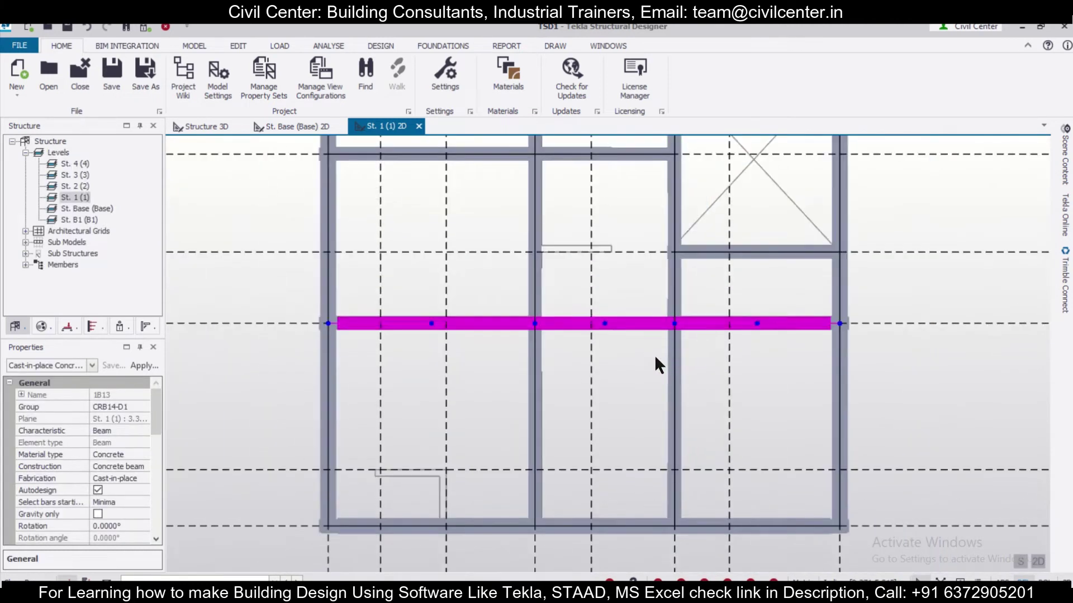
pyautogui.moveTo(632, 354); pyautogui.dragTo(567, 419, button='middle')
pyautogui.scroll(-2, 559, 389)
pyautogui.scroll(1, 519, 279)
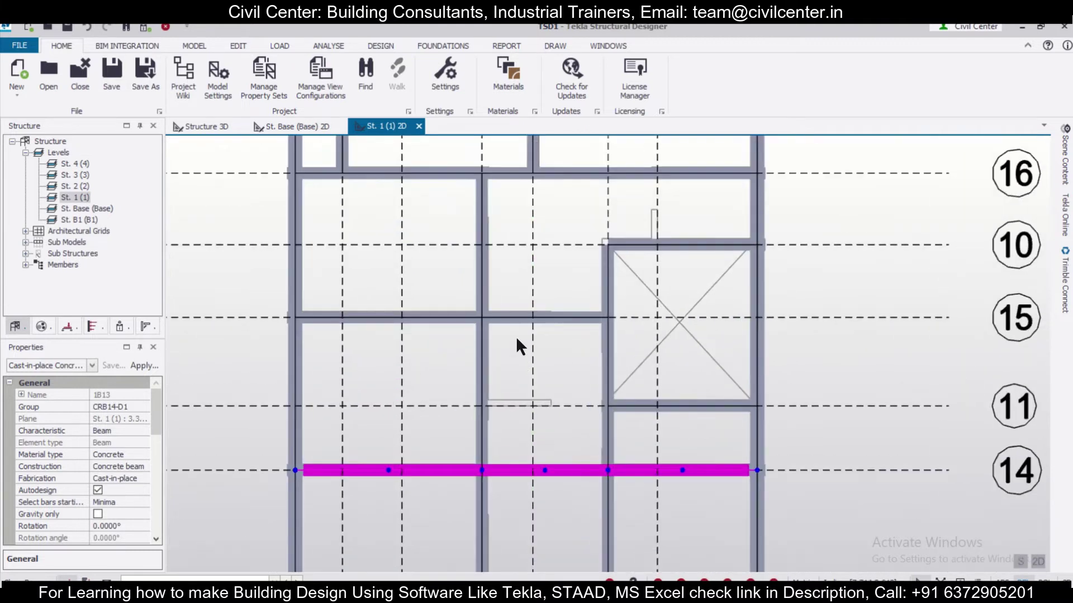
pyautogui.click(518, 320)
pyautogui.scroll(2, 497, 327)
pyautogui.scroll(-2, 491, 330)
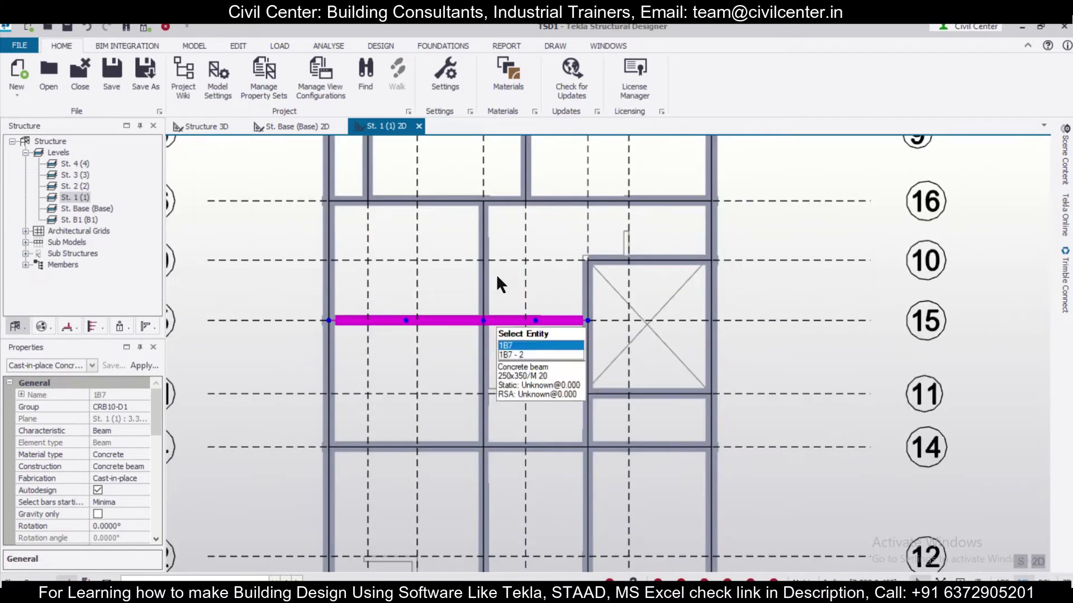
# Step: Check the grid 16 beam on level St. 1 at its crossings with the beams on grids 5 and 2
pyautogui.moveTo(507, 202); pyautogui.dragTo(507, 301, button='middle')
pyautogui.click(512, 297)
pyautogui.scroll(1, 502, 309)
pyautogui.scroll(5, 527, 300)
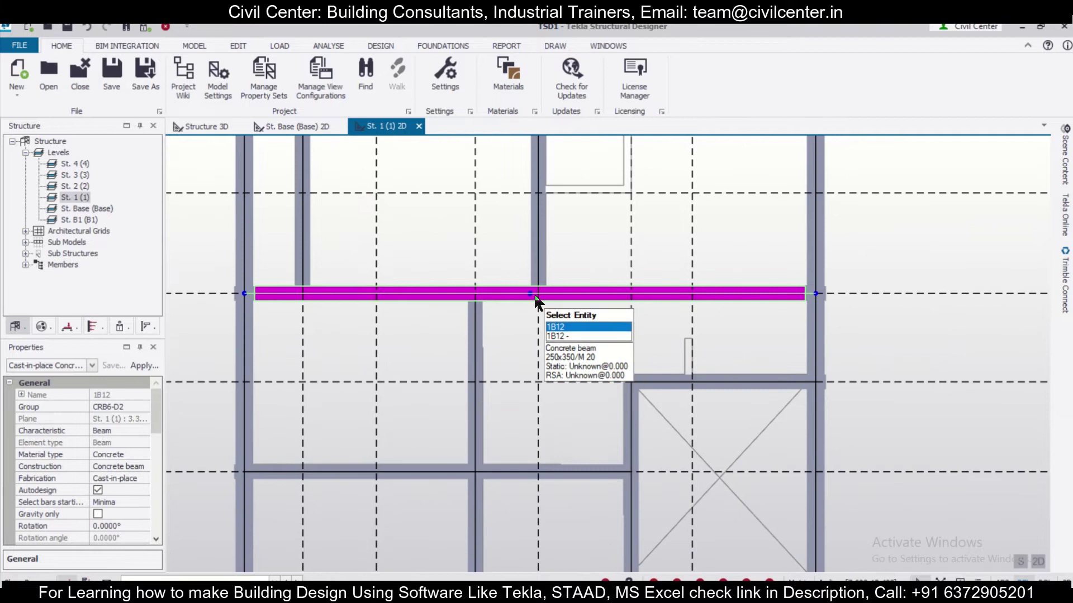
pyautogui.click(446, 305)
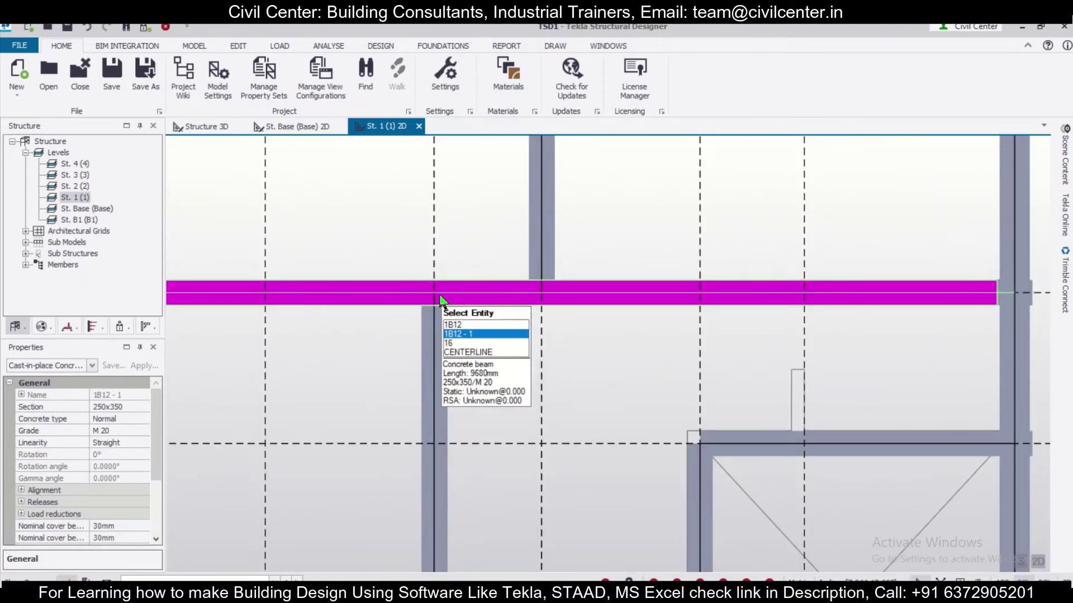
pyautogui.click(505, 309)
pyautogui.click(515, 306)
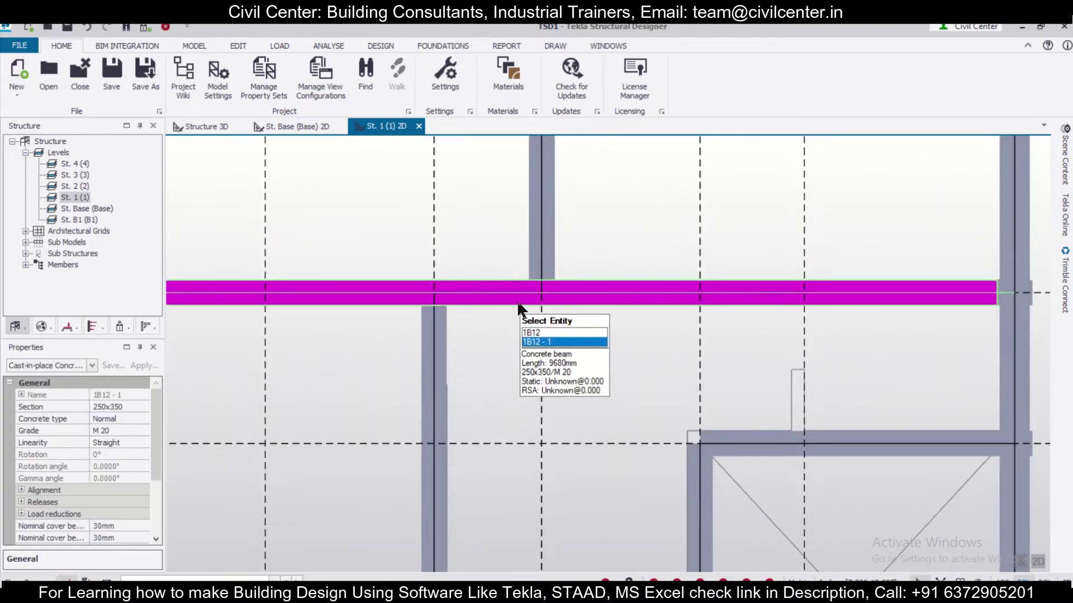
pyautogui.scroll(-4, 482, 321)
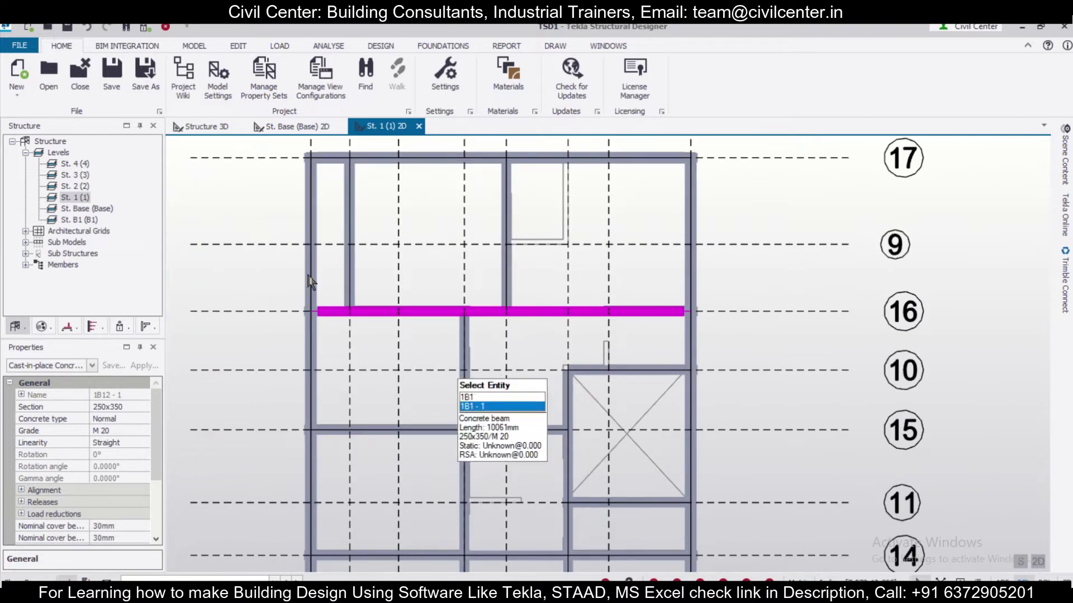
# Step: Validate the model again, clear the beam selection and review the frame in the Structure 3D view
pyautogui.click(143, 27)
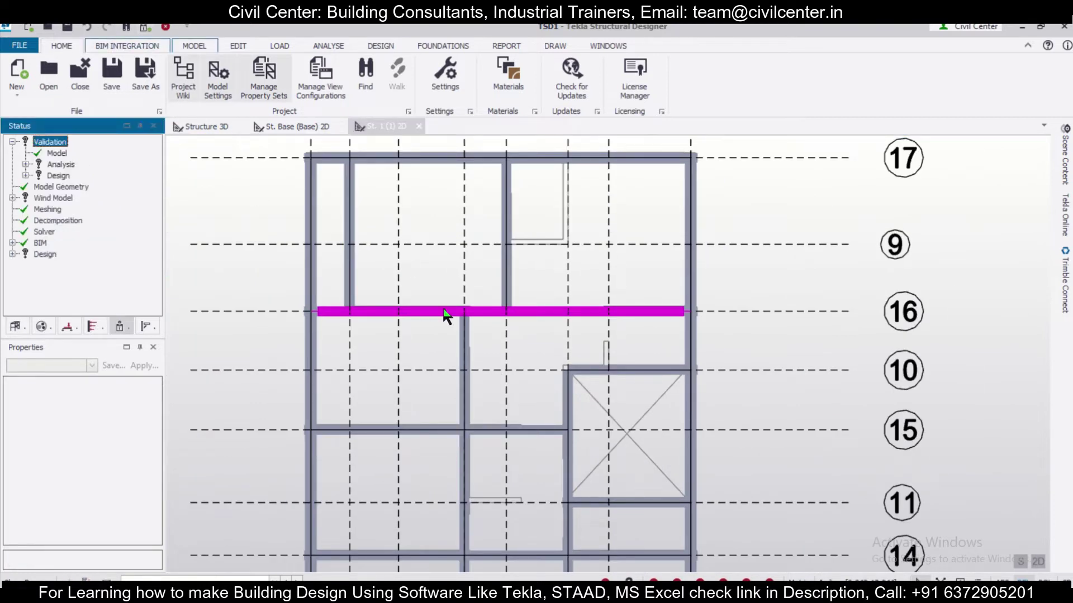
pyautogui.scroll(-4, 503, 425)
pyautogui.moveTo(510, 483); pyautogui.dragTo(497, 380, button='middle')
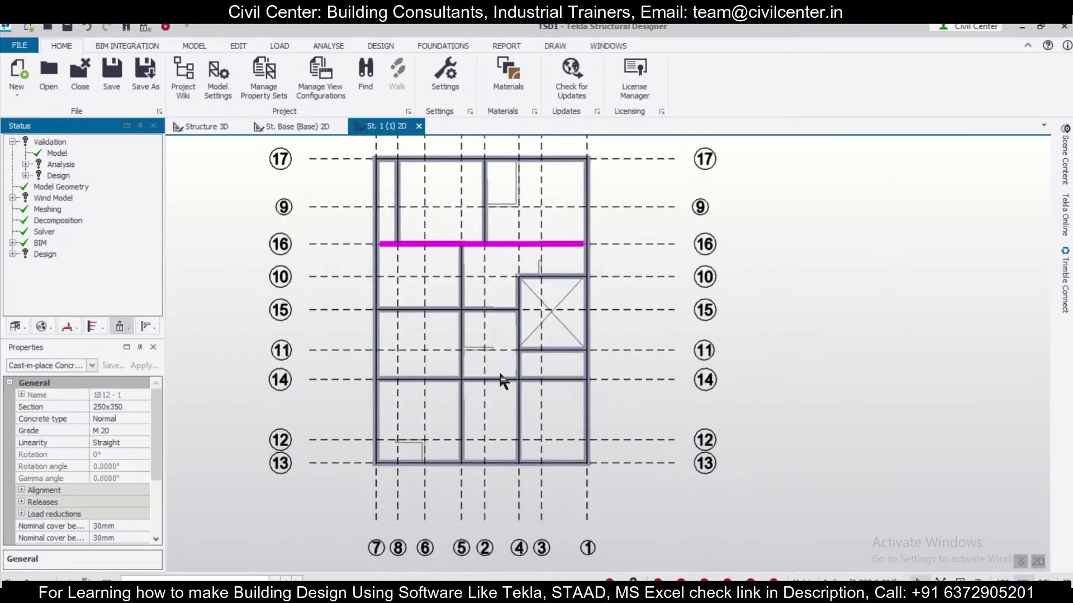
pyautogui.press('Escape')
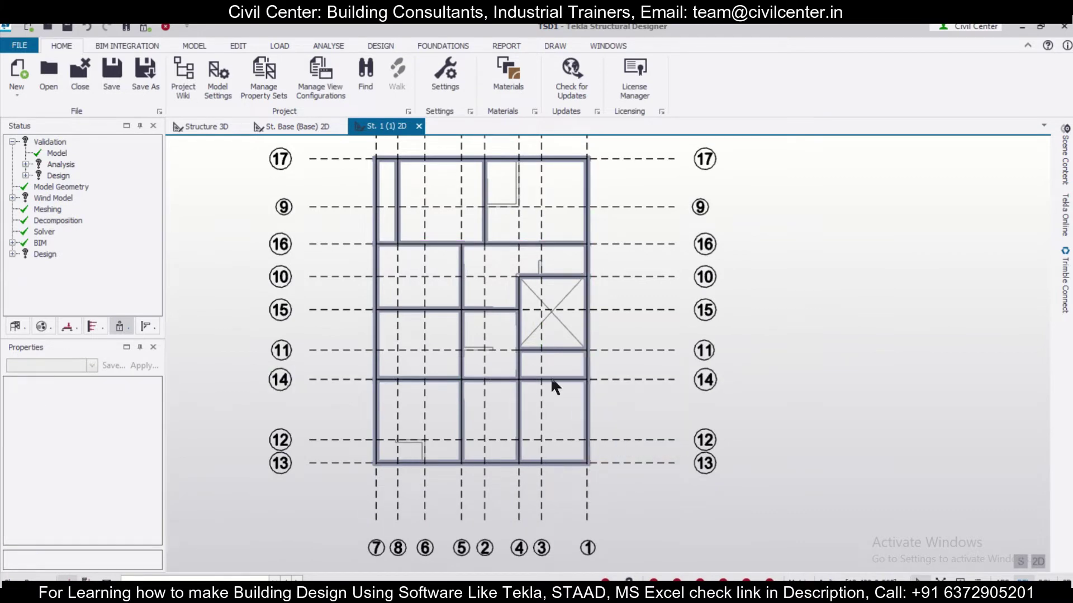
pyautogui.click(189, 129)
pyautogui.keyDown('shift'); pyautogui.moveTo(790, 390); pyautogui.dragTo(771, 415, button='middle'); pyautogui.keyUp('shift')
pyautogui.scroll(2, 729, 420)
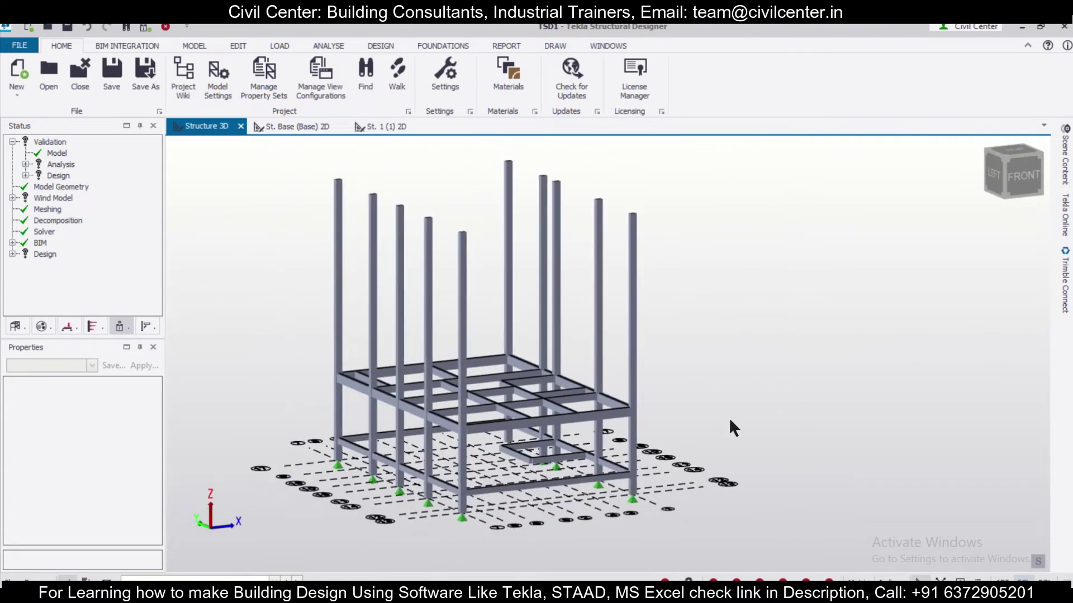
pyautogui.keyDown('shift'); pyautogui.moveTo(778, 424); pyautogui.dragTo(756, 431, button='middle'); pyautogui.keyUp('shift')
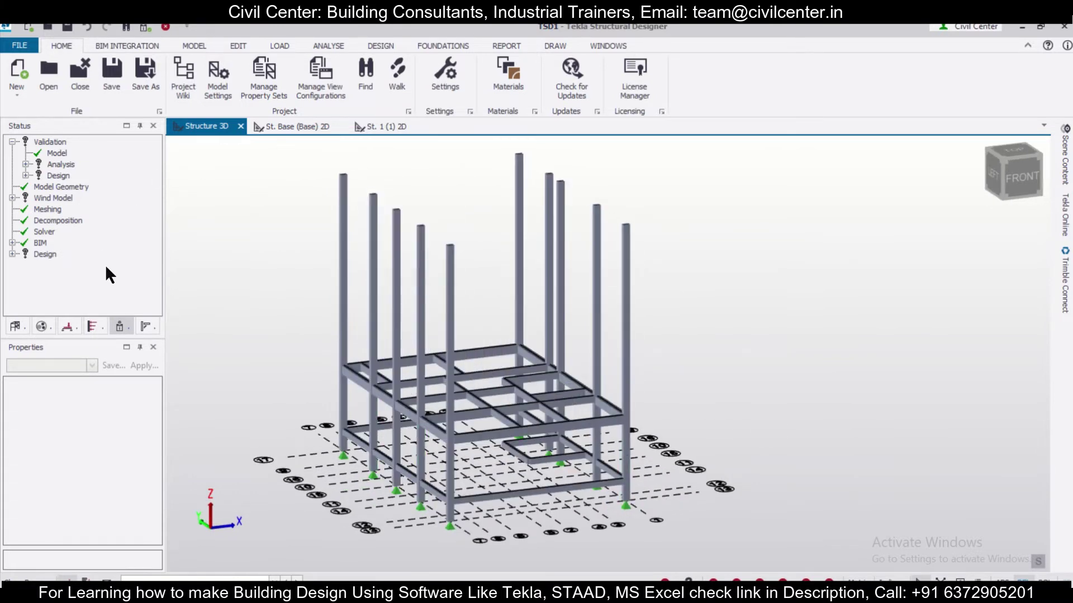
# Step: Open the 2D plan view of level St. 2 (2)
pyautogui.click(15, 326)
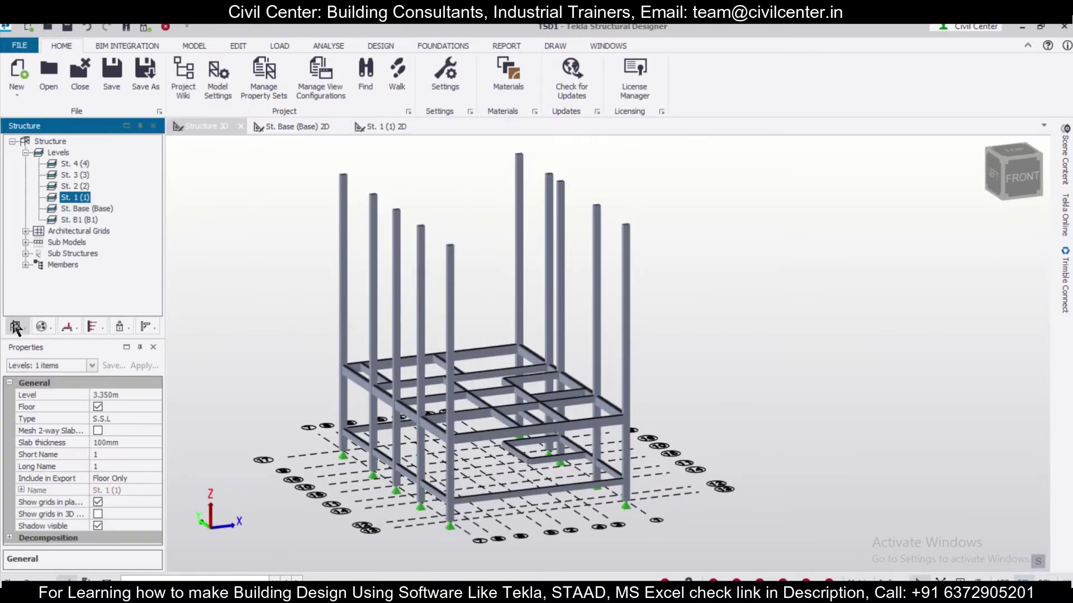
pyautogui.doubleClick(67, 186)
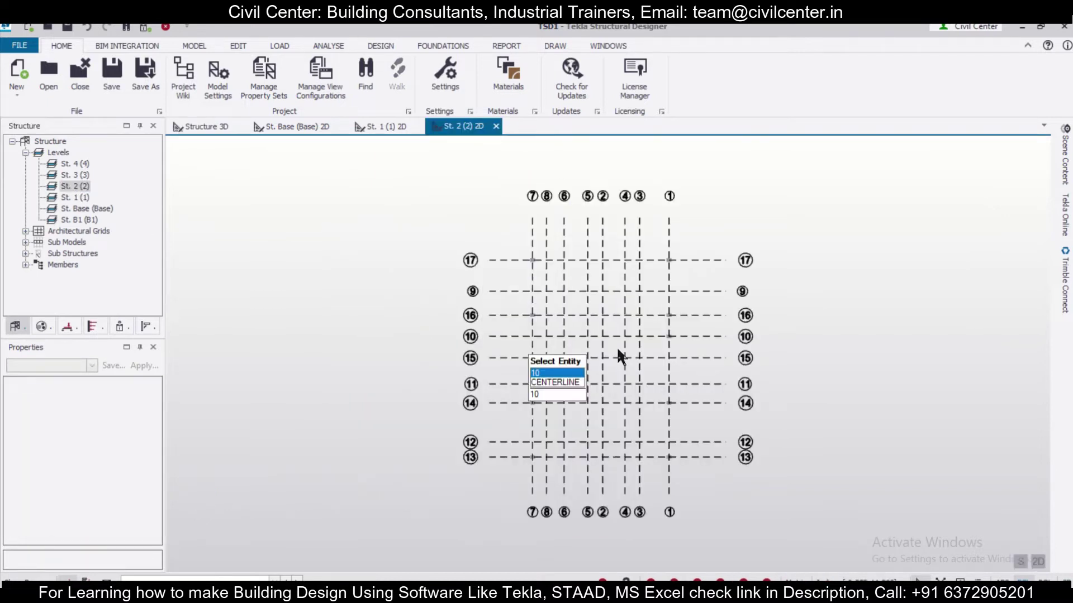
pyautogui.scroll(2, 761, 350)
pyautogui.moveTo(797, 383); pyautogui.dragTo(724, 365, button='middle')
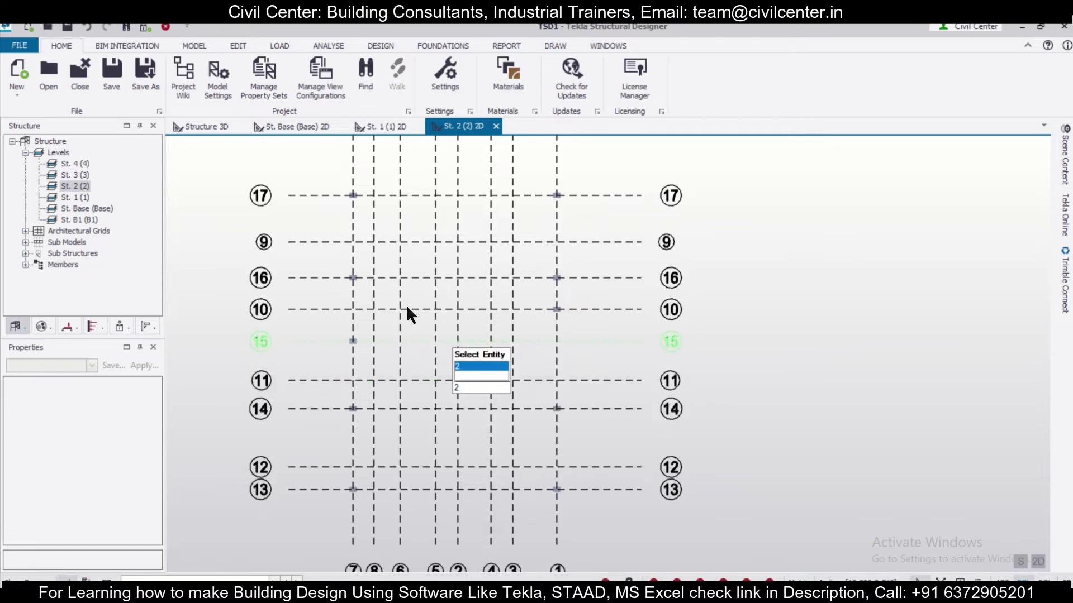
# Step: Start a DXF import for level St. 2 and load the SF cl drawing
pyautogui.click(193, 45)
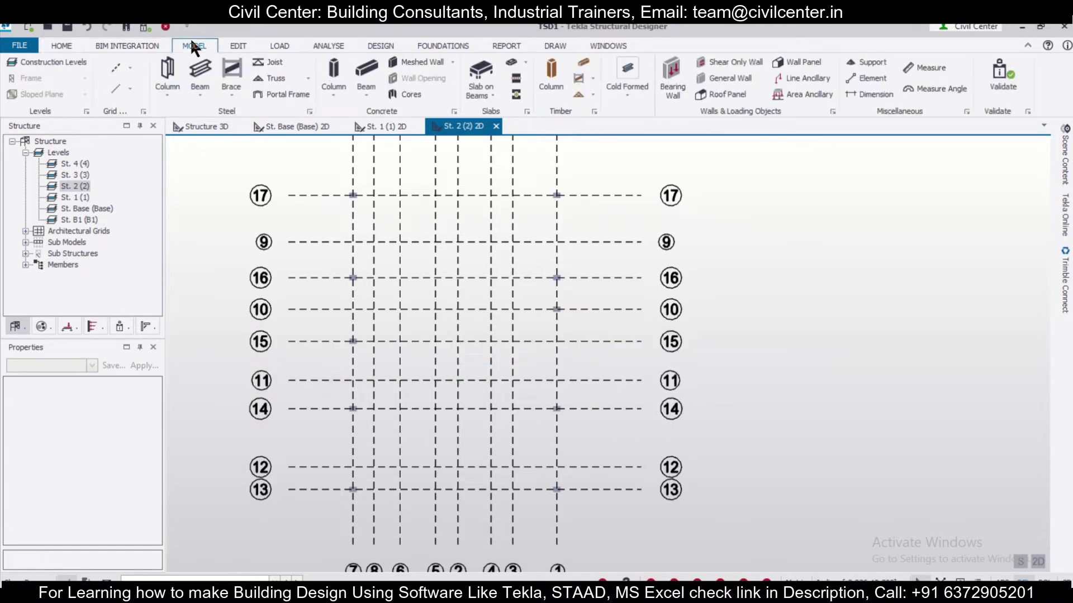
pyautogui.click(130, 67)
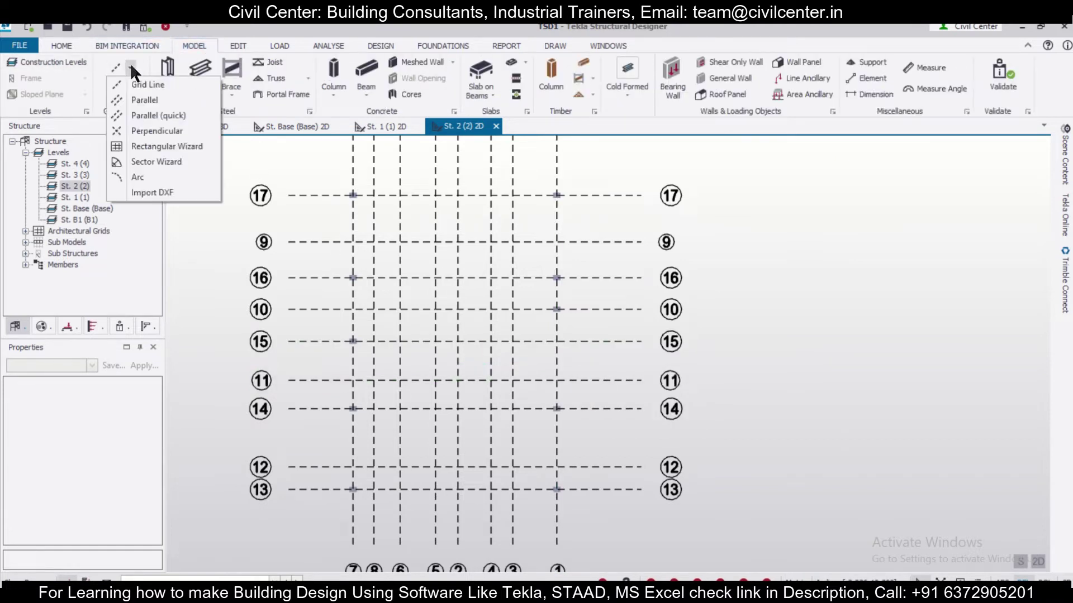
pyautogui.click(180, 190)
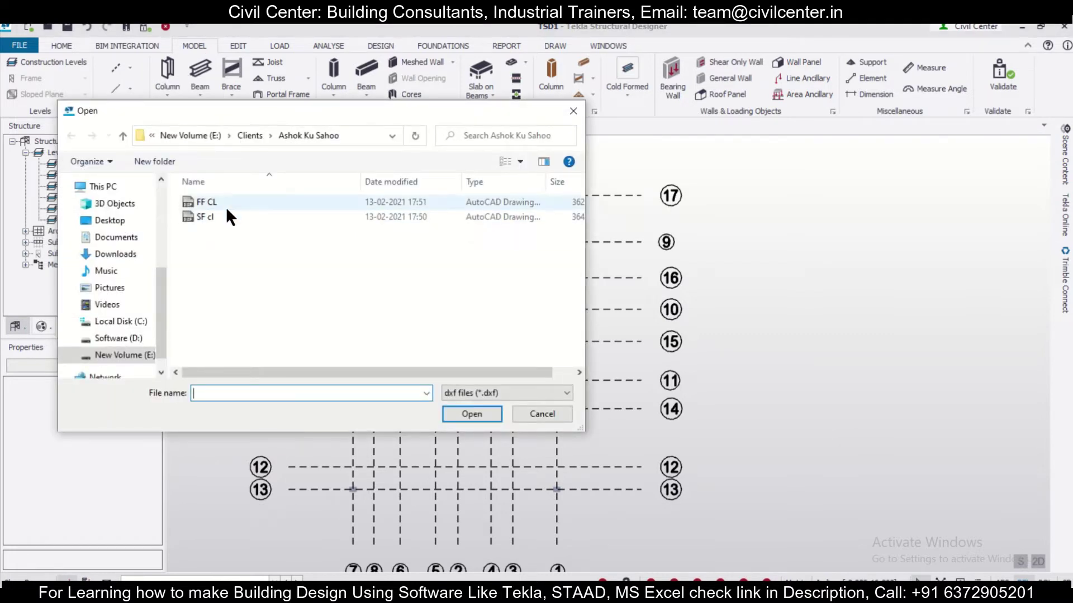
pyautogui.click(246, 217)
pyautogui.click(472, 414)
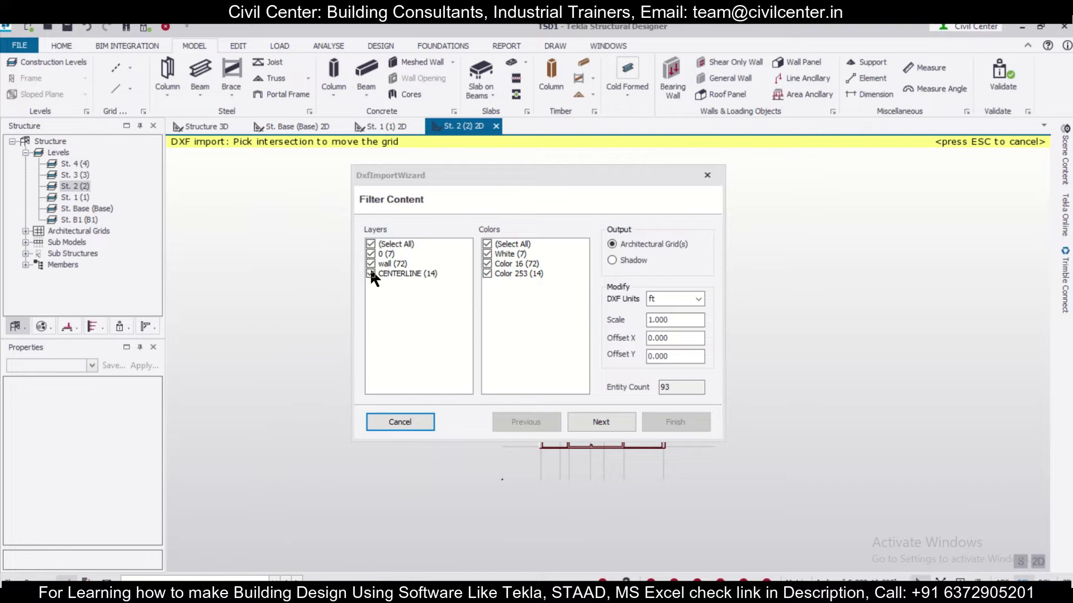
# Step: Exclude the CENTERLINE layer, set the output to Shadow and the DXF units to mm, and finish the import
pyautogui.click(370, 273)
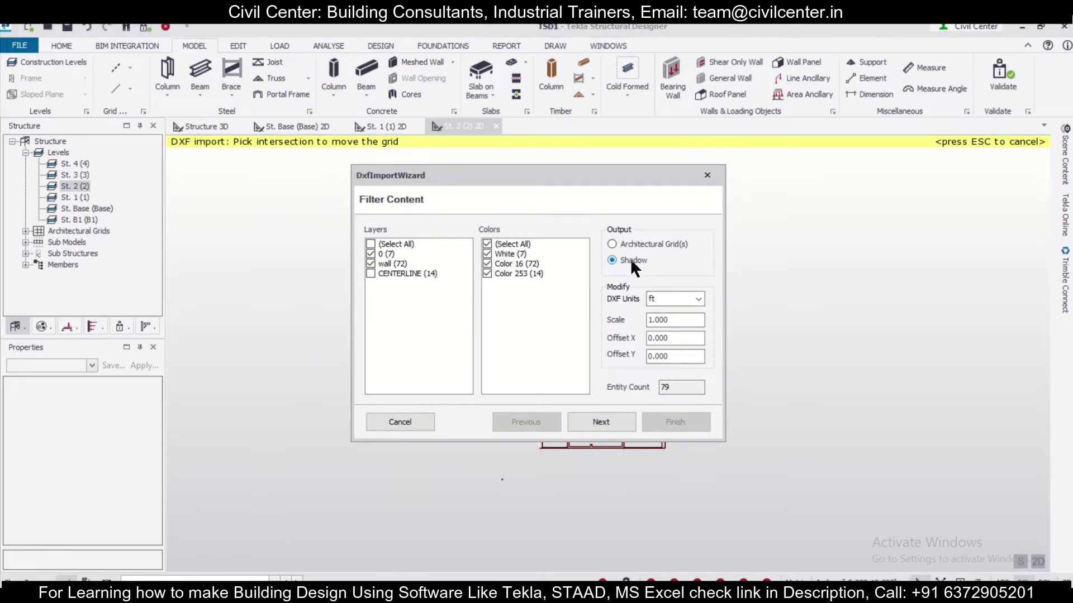
pyautogui.click(681, 302)
pyautogui.click(691, 334)
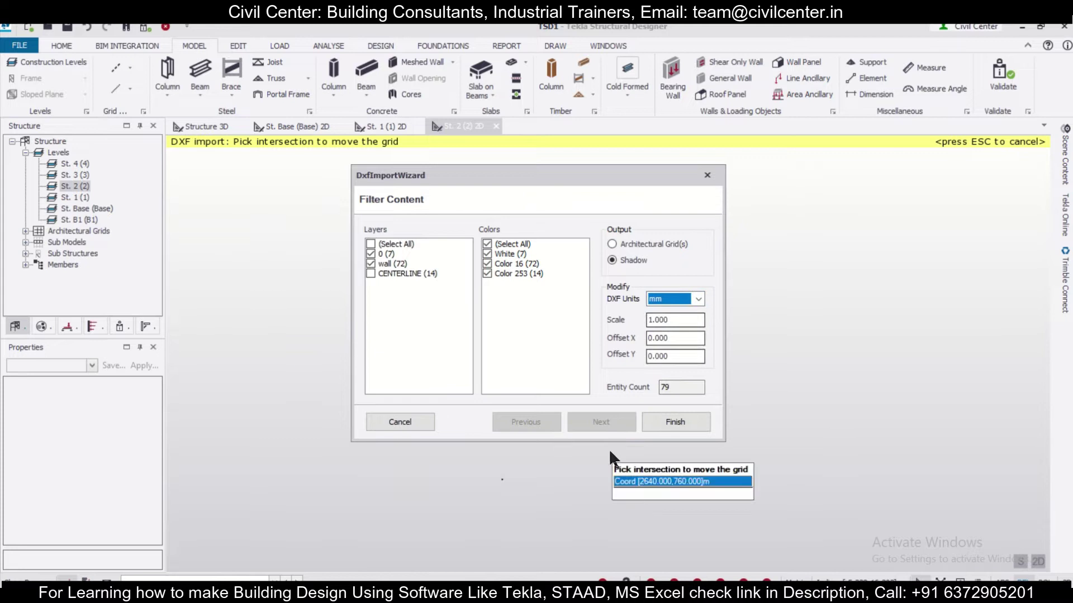
pyautogui.click(669, 420)
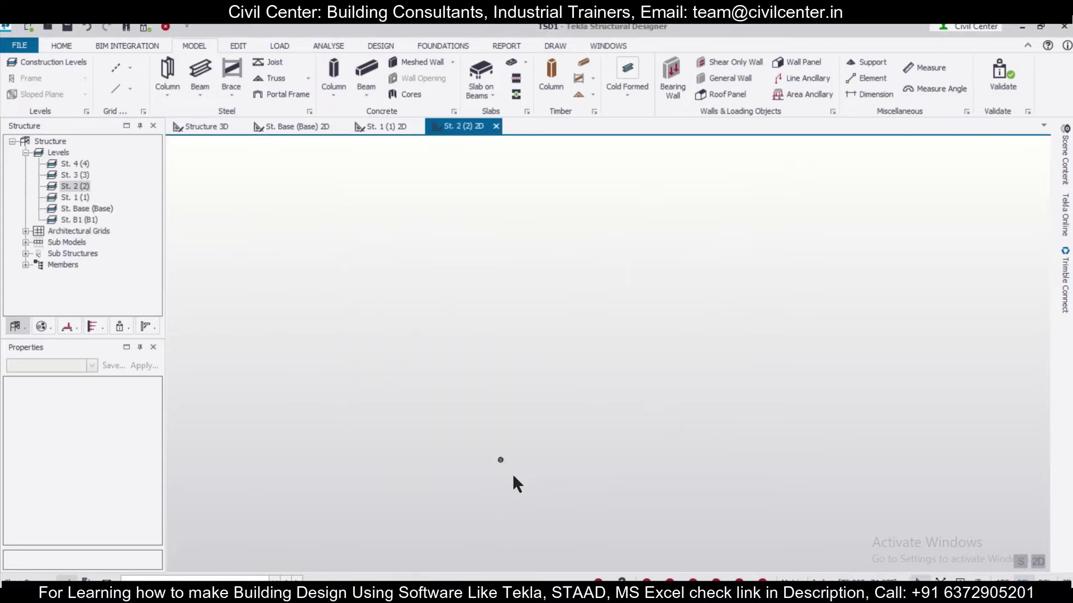
# Step: Place a cast-in-place concrete beam with the 250x300 property set along grid 2 from grid 17 to grid 16
pyautogui.scroll(5, 581, 450)
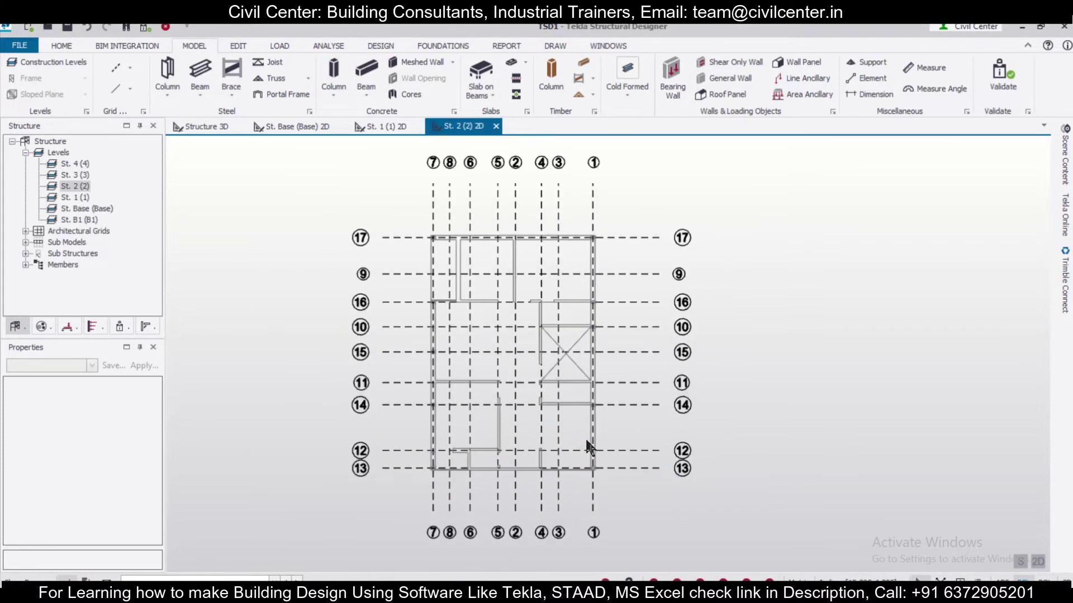
pyautogui.scroll(-1, 629, 340)
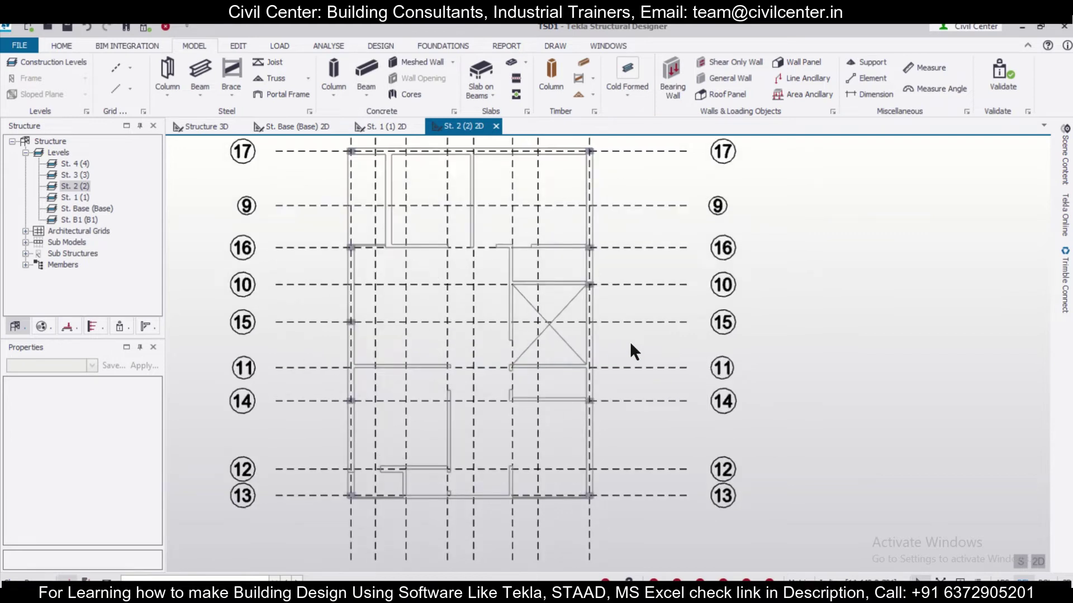
pyautogui.scroll(-1, 629, 345)
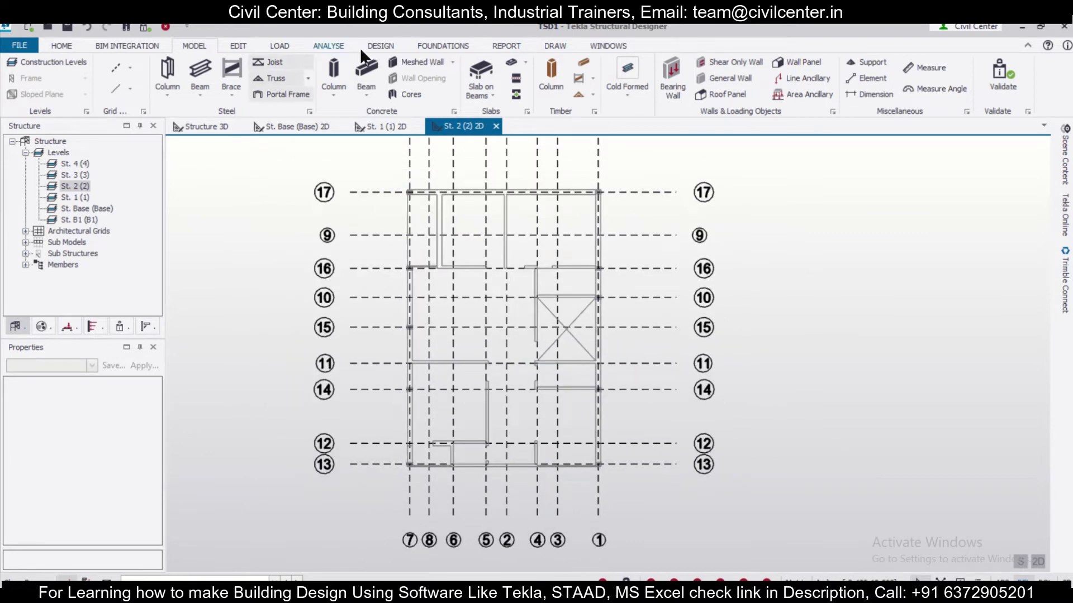
pyautogui.click(367, 68)
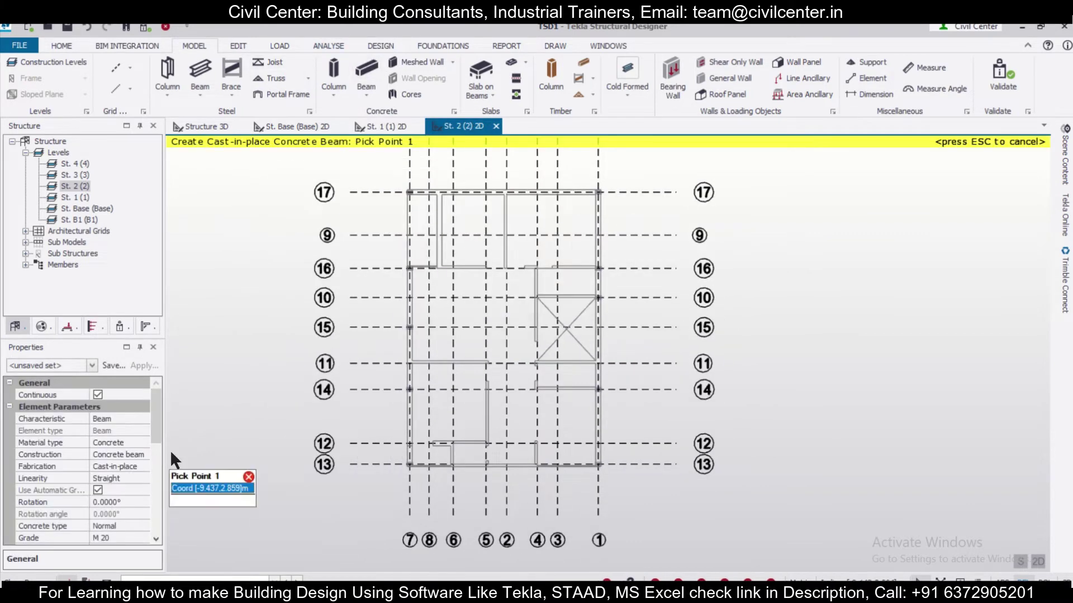
pyautogui.click(92, 366)
pyautogui.click(73, 167)
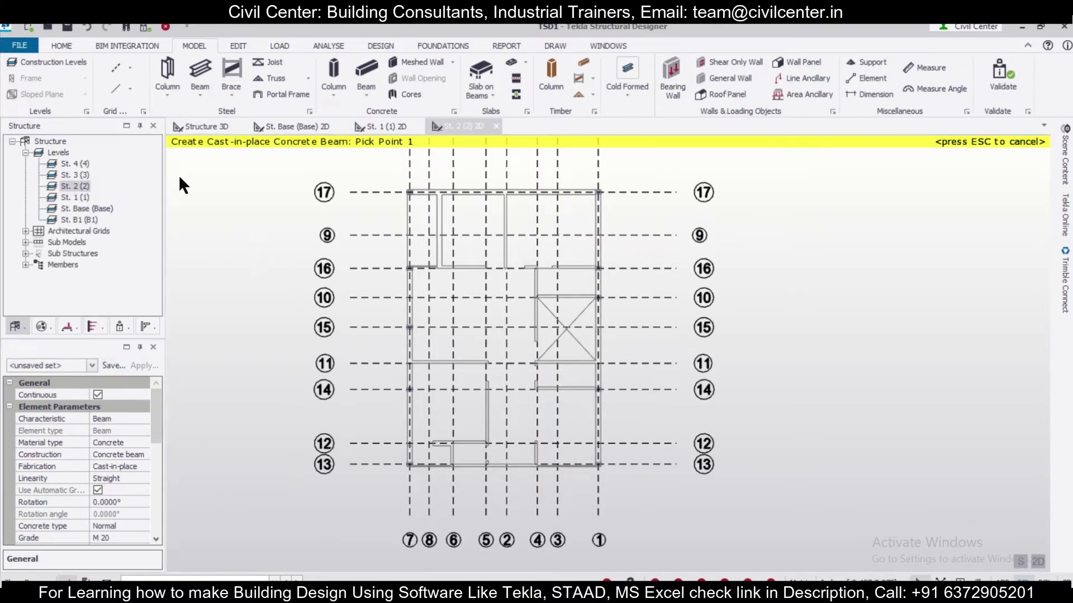
pyautogui.scroll(3, 528, 170)
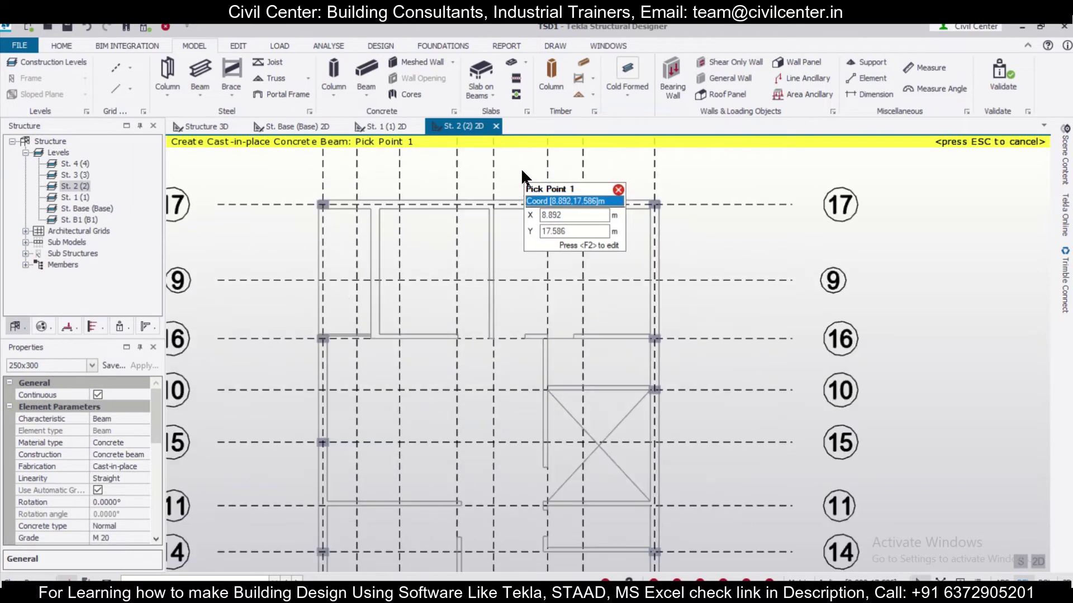
pyautogui.click(493, 204)
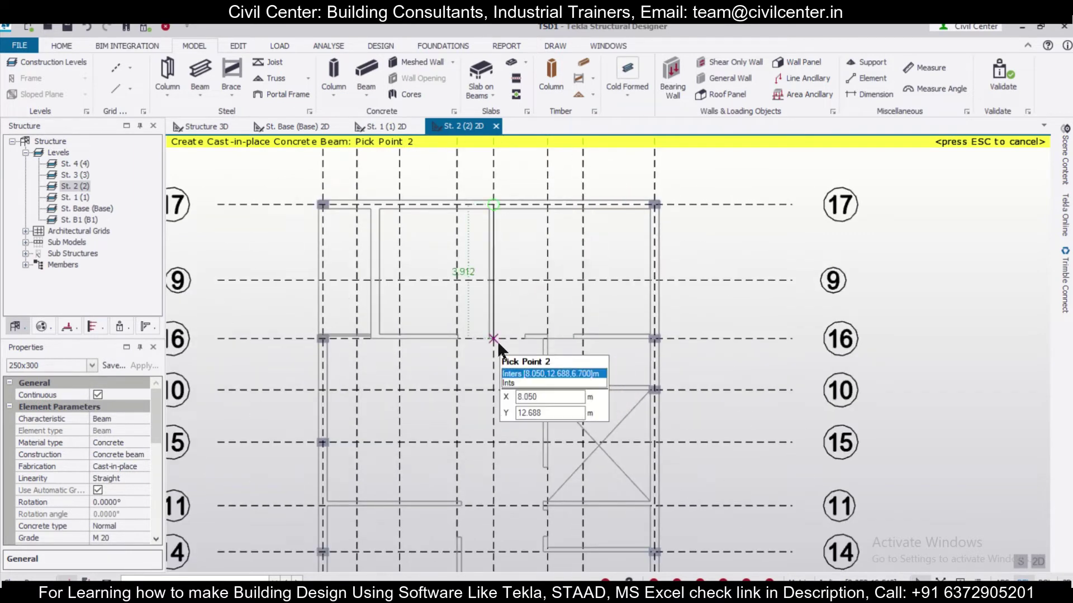
pyautogui.click(494, 338)
# Step: Examine the wall lines between grids 8 and 6 near grids 17 and 16 for the next beam's position
pyautogui.scroll(-2, 495, 339)
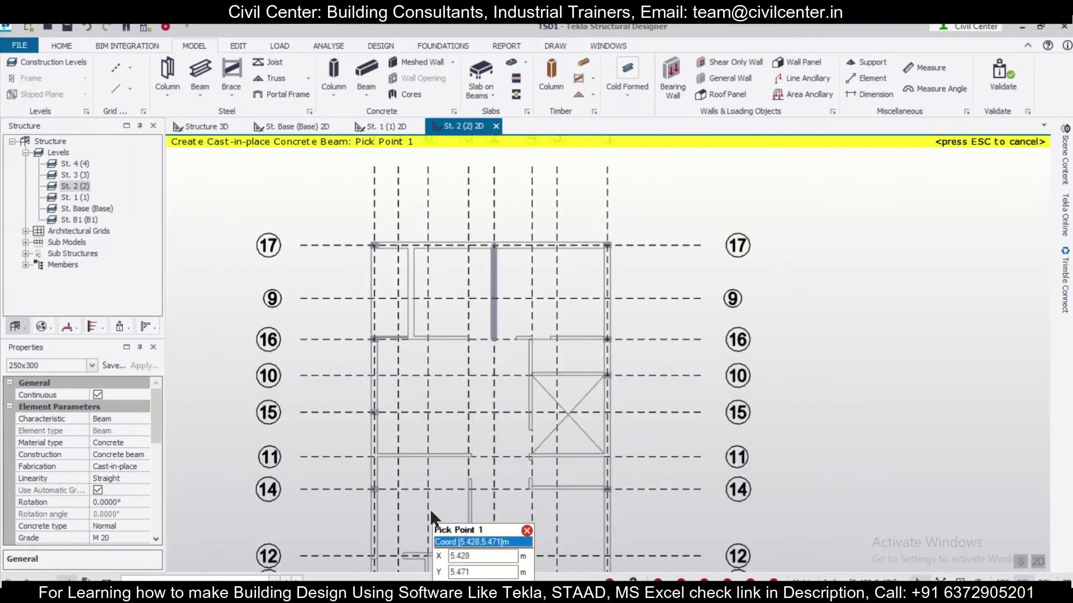
pyautogui.scroll(1, 430, 506)
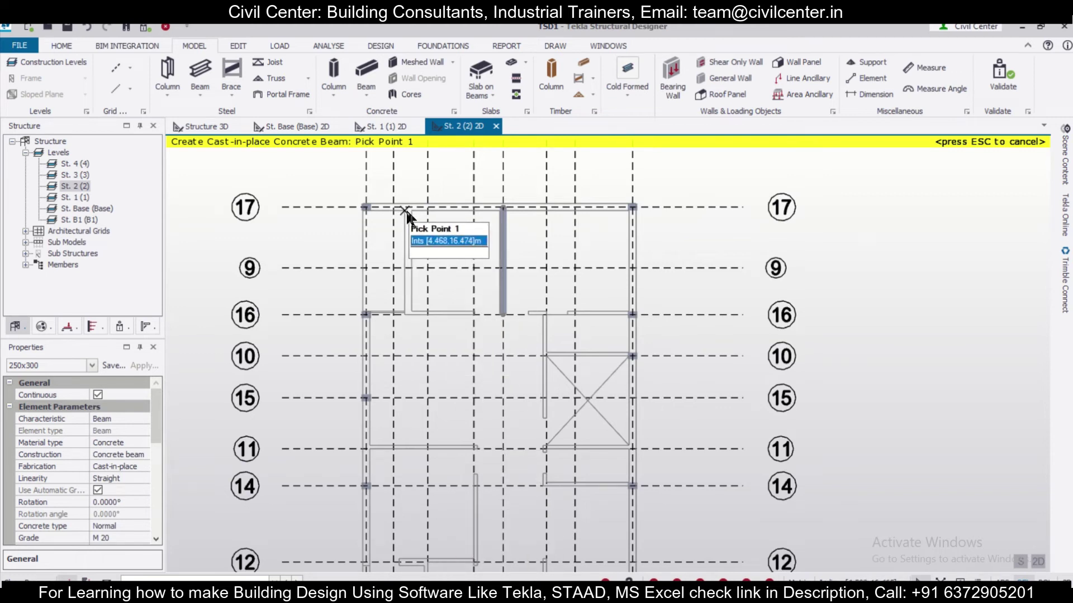
pyautogui.scroll(1, 416, 311)
pyautogui.scroll(1, 414, 311)
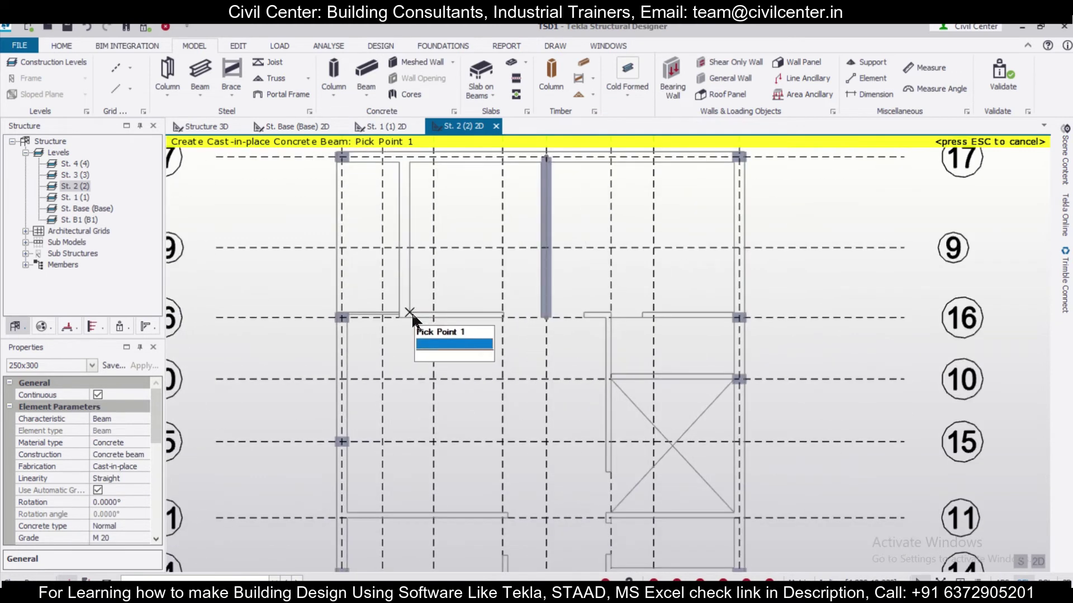
pyautogui.scroll(3, 408, 320)
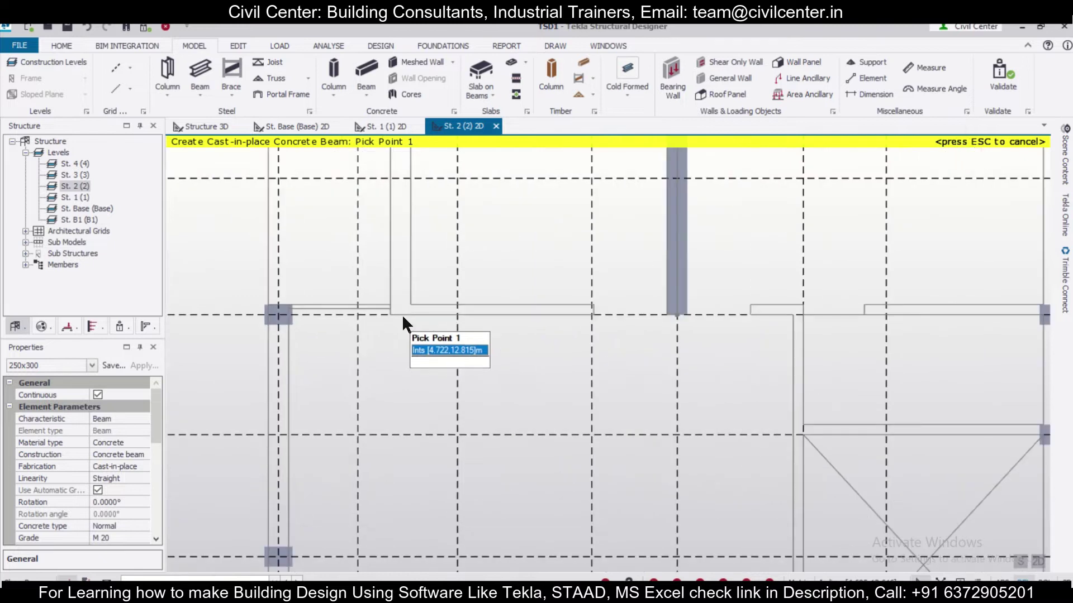
pyautogui.scroll(-2, 407, 307)
pyautogui.moveTo(409, 278); pyautogui.dragTo(491, 501, button='middle')
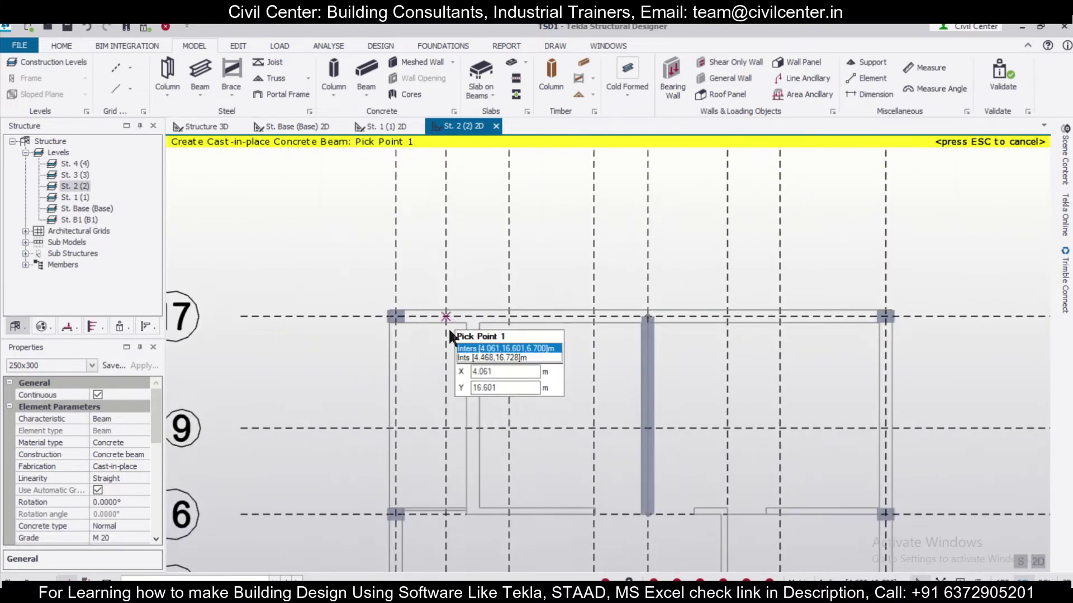
pyautogui.scroll(3, 448, 328)
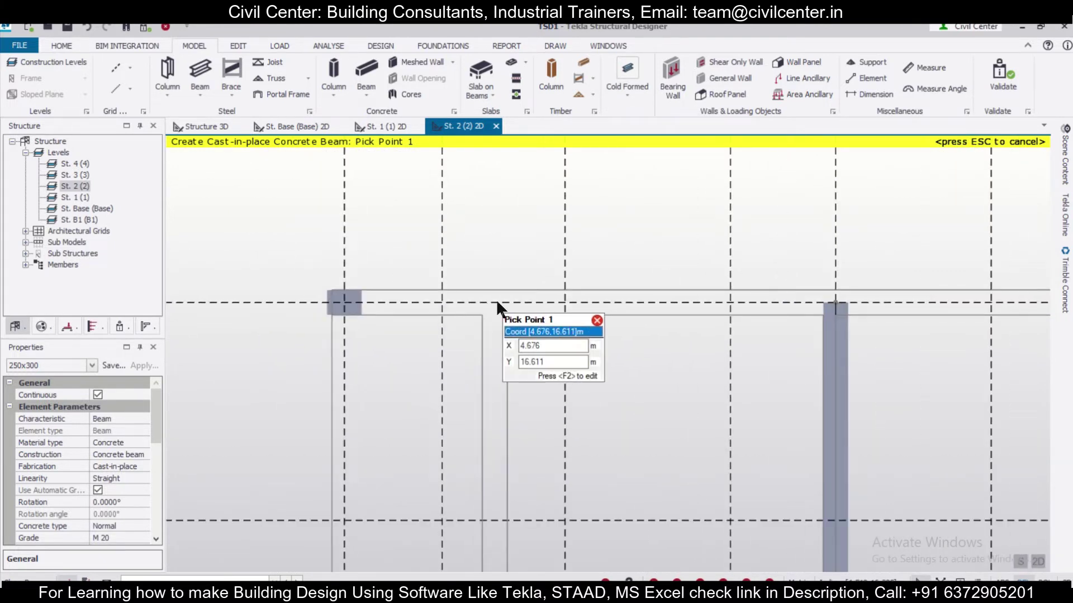
pyautogui.scroll(-5, 487, 302)
pyautogui.scroll(2, 503, 347)
pyautogui.scroll(1, 513, 373)
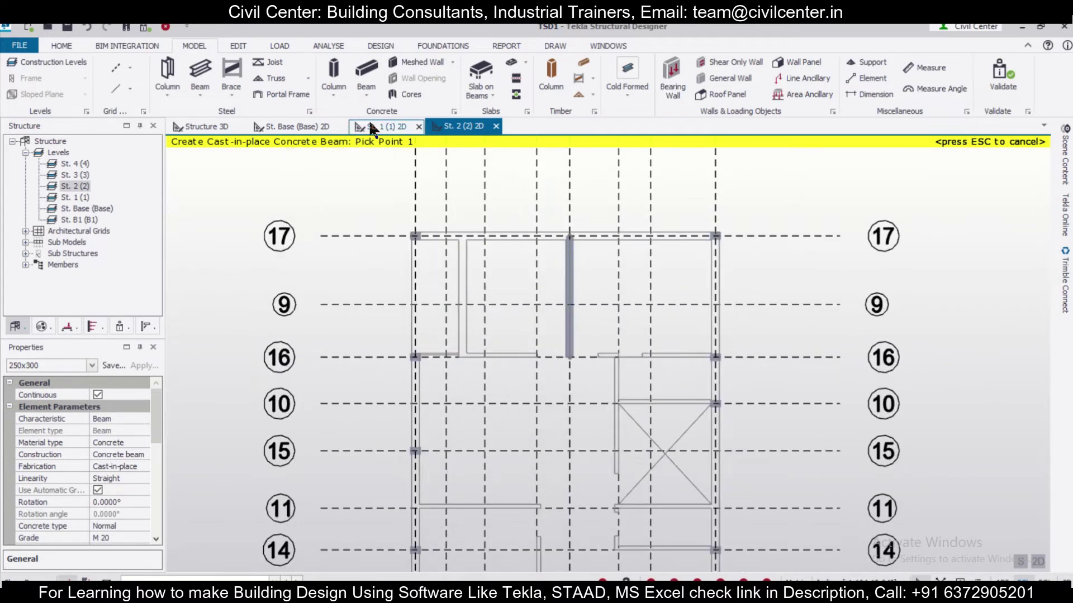
pyautogui.scroll(-3, 527, 362)
pyautogui.moveTo(557, 366); pyautogui.dragTo(553, 361, button='middle')
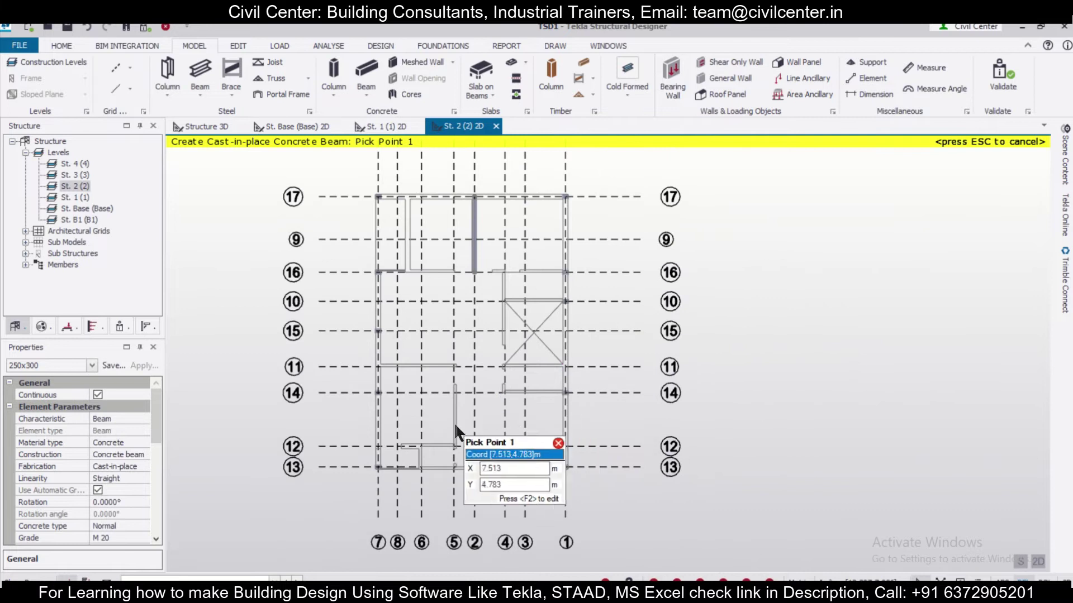
pyautogui.moveTo(405, 336); pyautogui.dragTo(429, 359, button='middle')
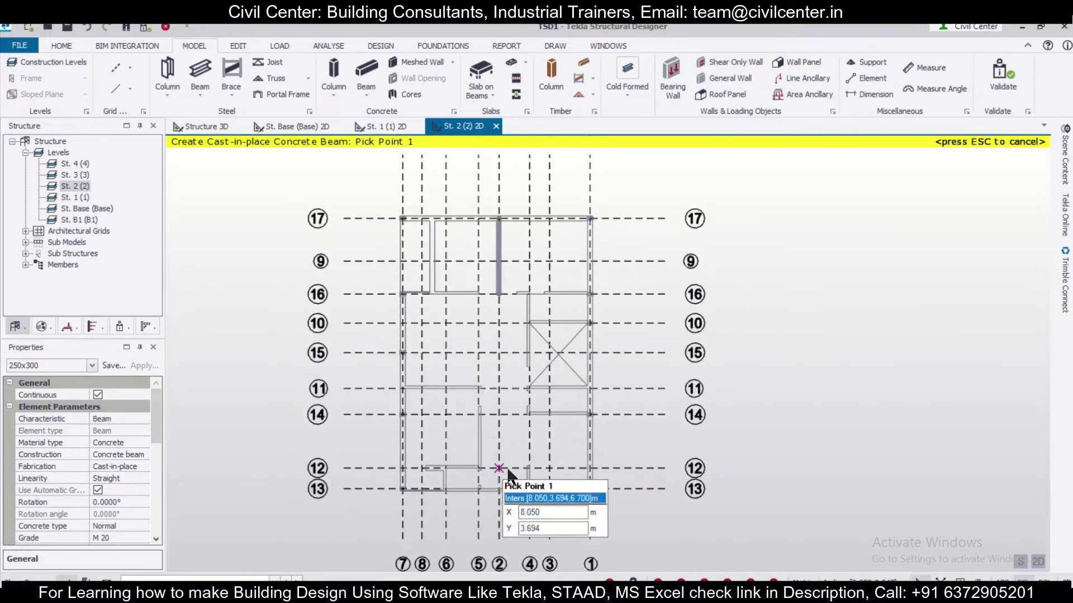
# Step: Examine the beam layout of level St. 1 and the beams and columns in the 3D structure view
pyautogui.scroll(1, 537, 490)
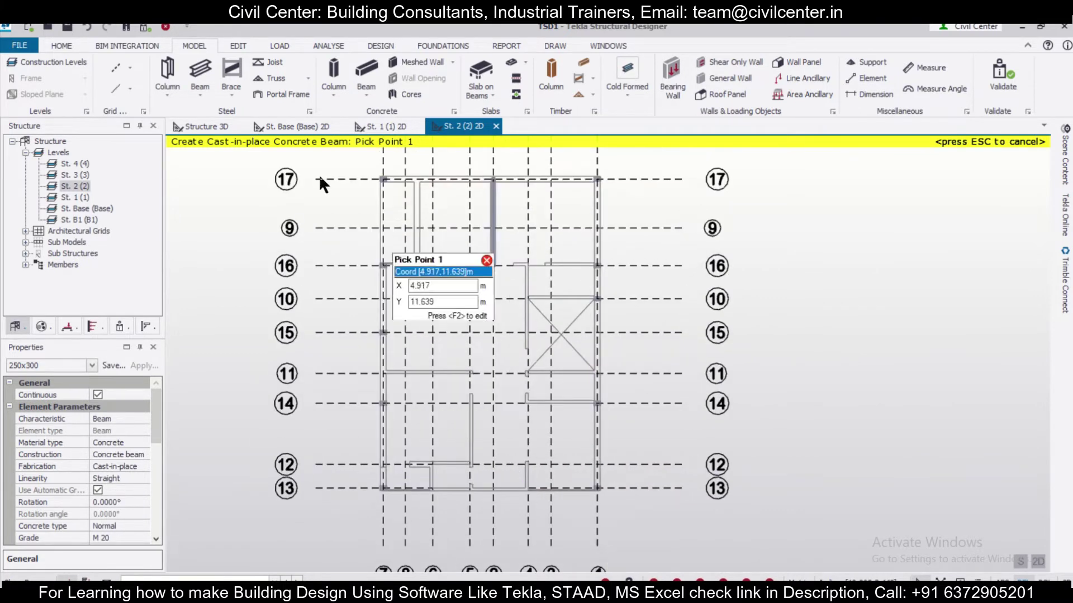
pyautogui.click(385, 127)
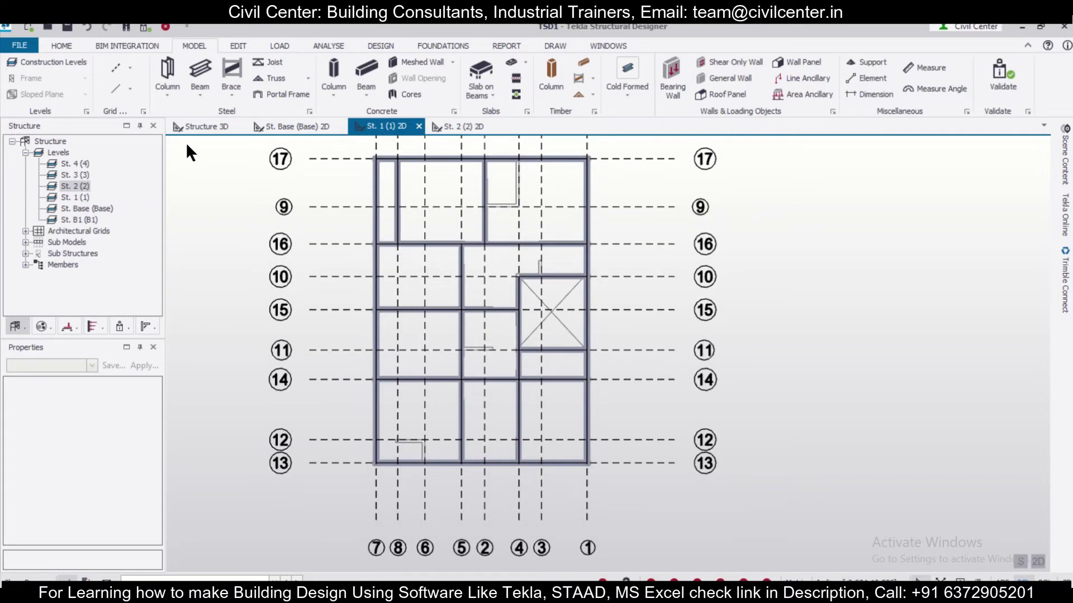
pyautogui.click(201, 130)
pyautogui.moveTo(348, 460); pyautogui.dragTo(535, 489, button='right')
pyautogui.scroll(3, 376, 415)
pyautogui.moveTo(382, 396); pyautogui.dragTo(395, 361, button='right')
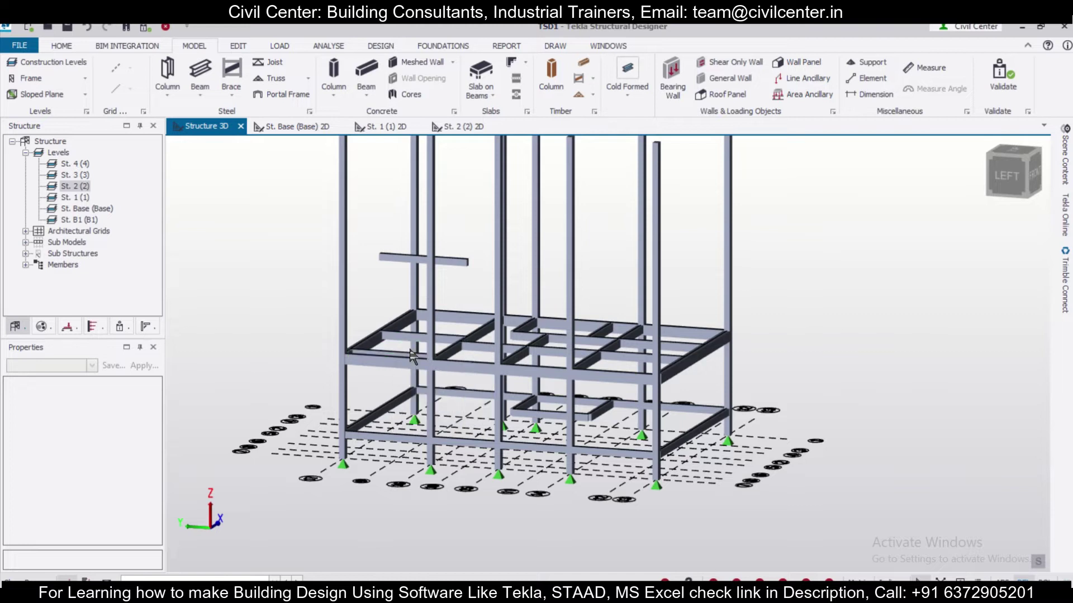
# Step: On level St. 2, place a 250x300 cast-in-place concrete beam along grid 4 from grid 16 to grid 13
pyautogui.click(457, 127)
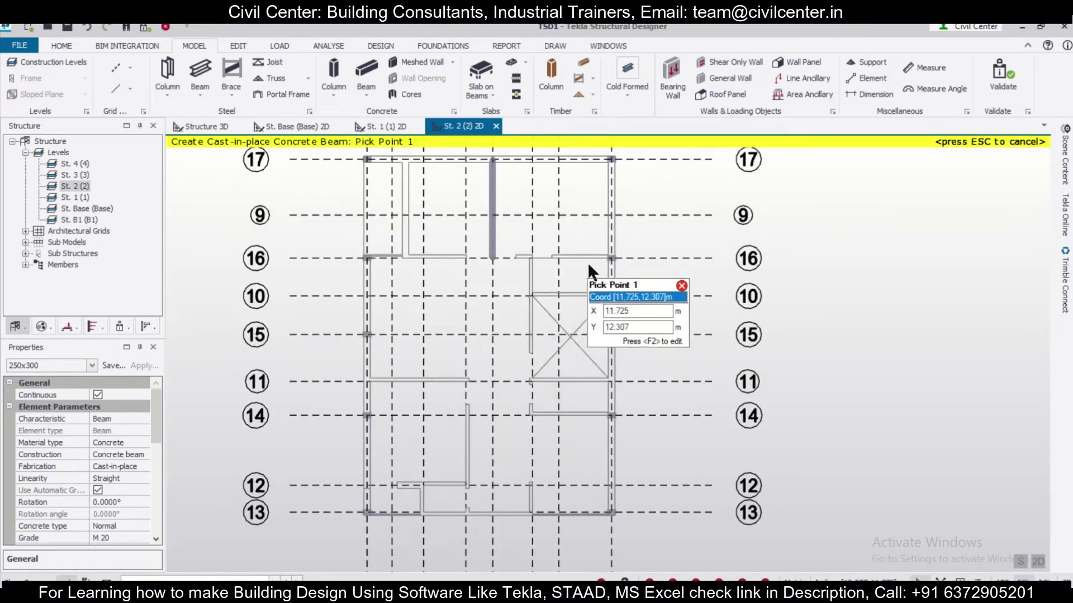
pyautogui.click(531, 257)
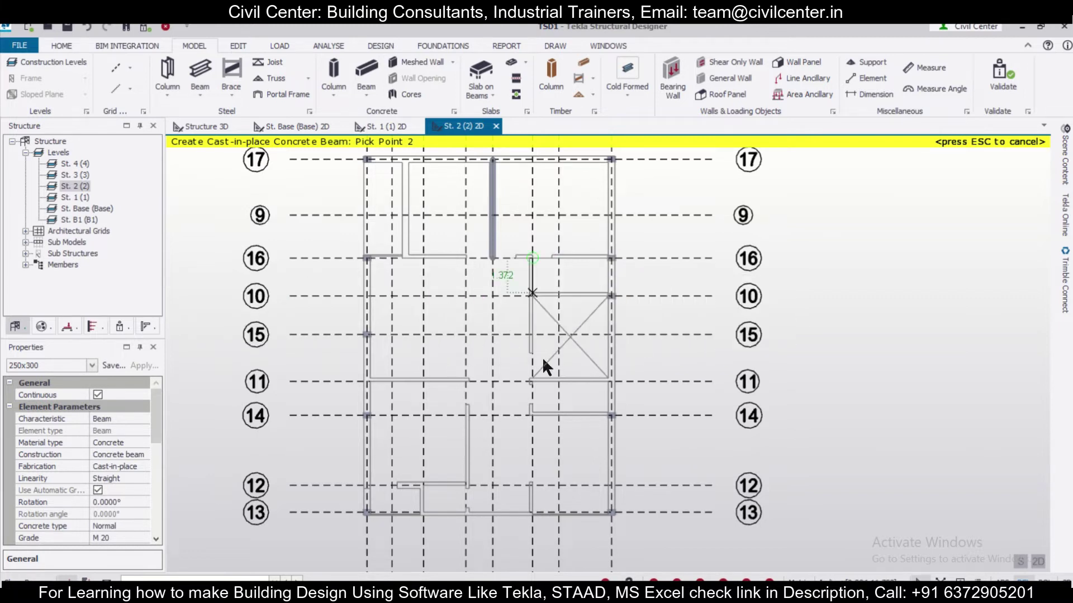
pyautogui.click(532, 512)
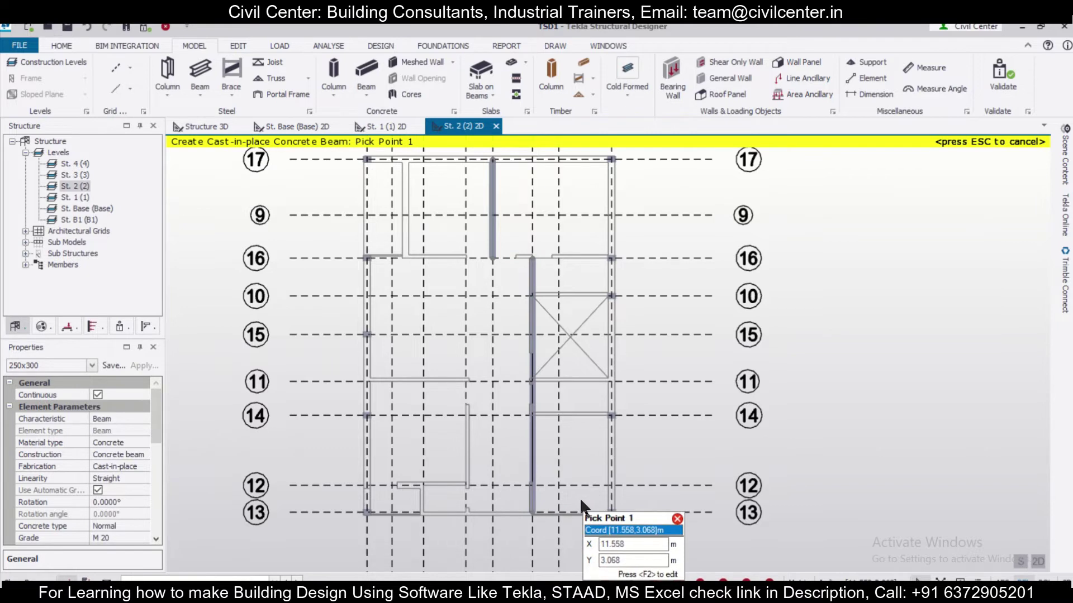
# Step: Place 250x300 concrete beams along grid 11 from grid 1 to grid 7 and along grid 5 from grid 13 to grid 11
pyautogui.click(612, 382)
pyautogui.click(367, 382)
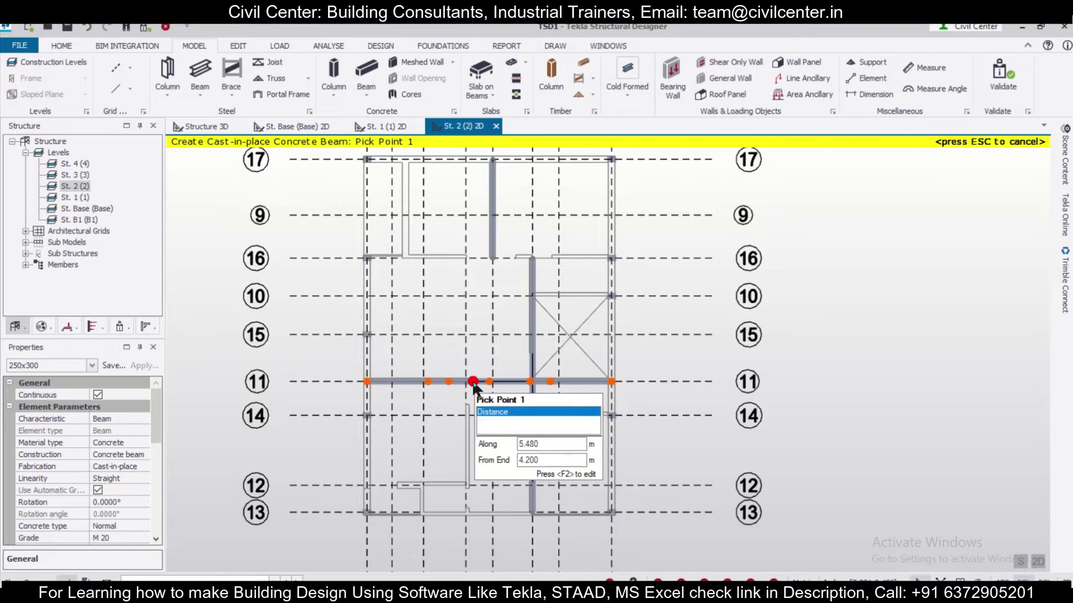
pyautogui.click(467, 512)
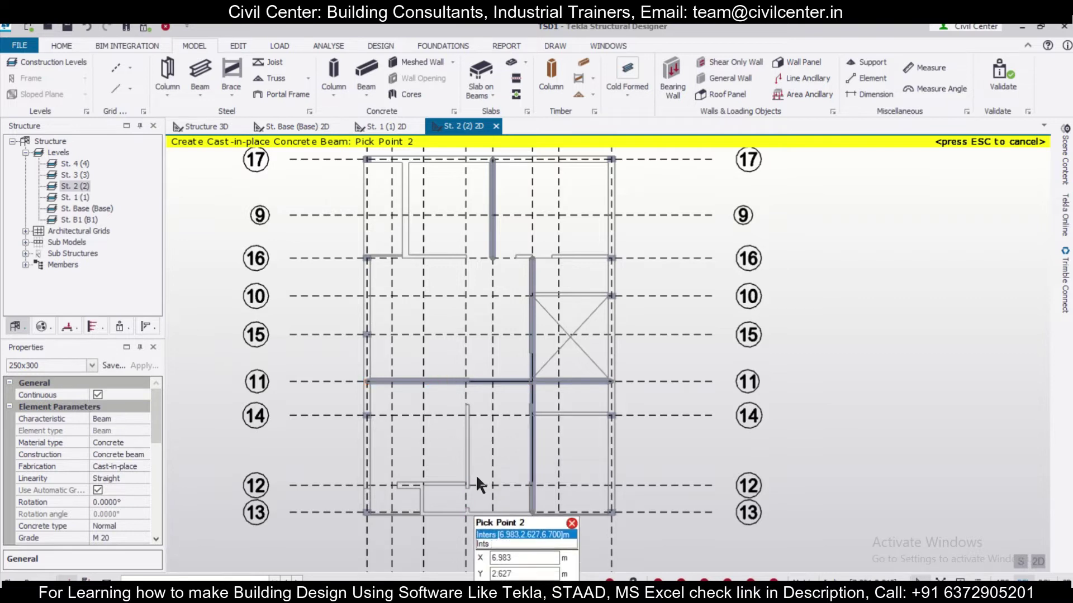
pyautogui.click(466, 383)
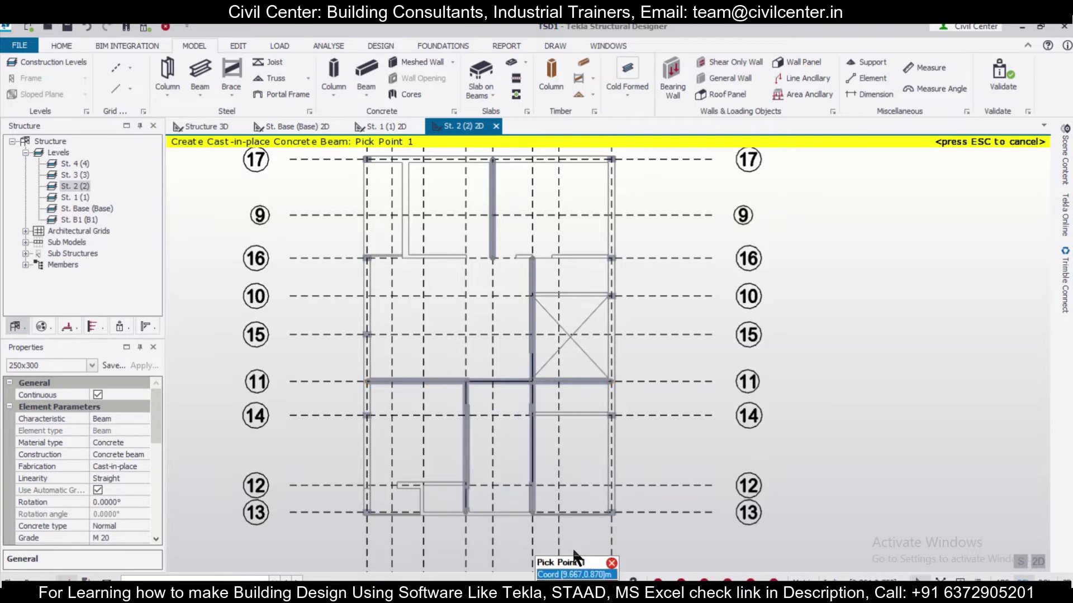
# Step: Place a 250x300 concrete beam along grid 14 from the column on grid 1 to the beam on grid 4
pyautogui.scroll(2, 625, 407)
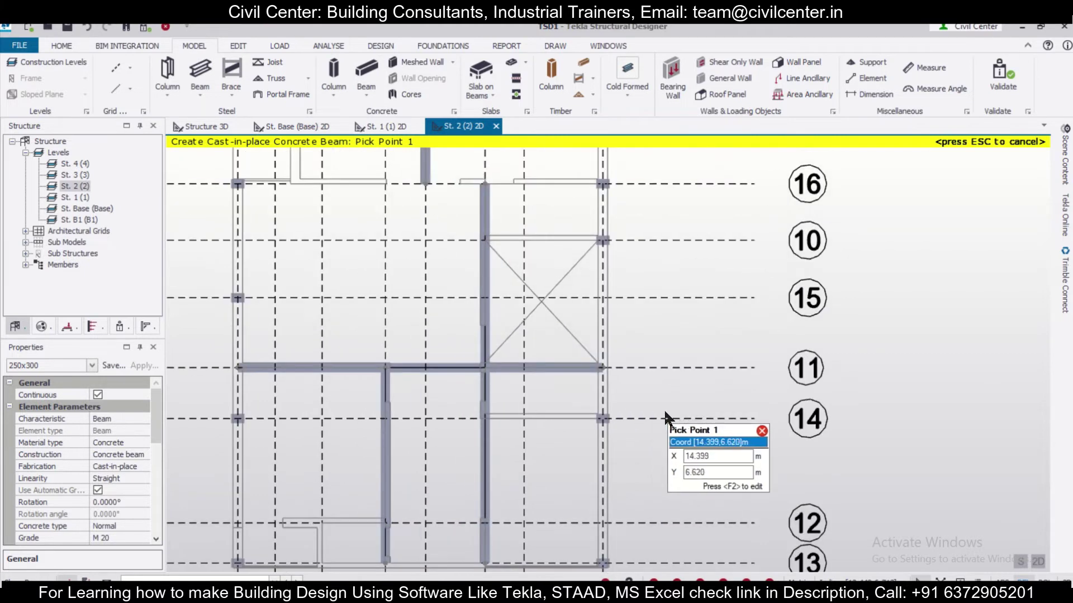
pyautogui.scroll(2, 488, 438)
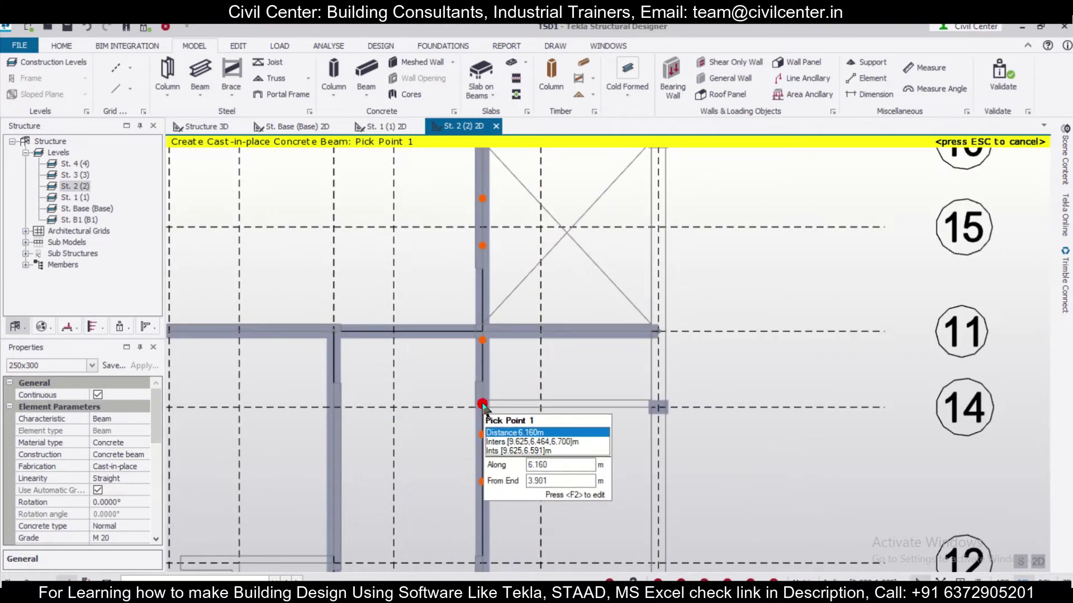
pyautogui.click(656, 407)
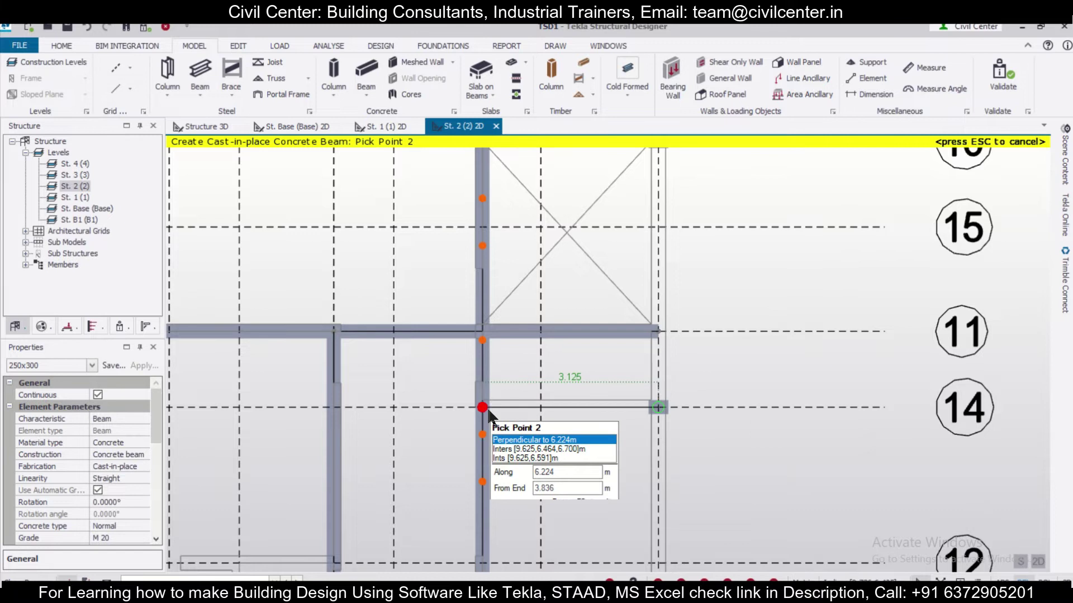
pyautogui.press('Escape')
pyautogui.scroll(-3, 552, 454)
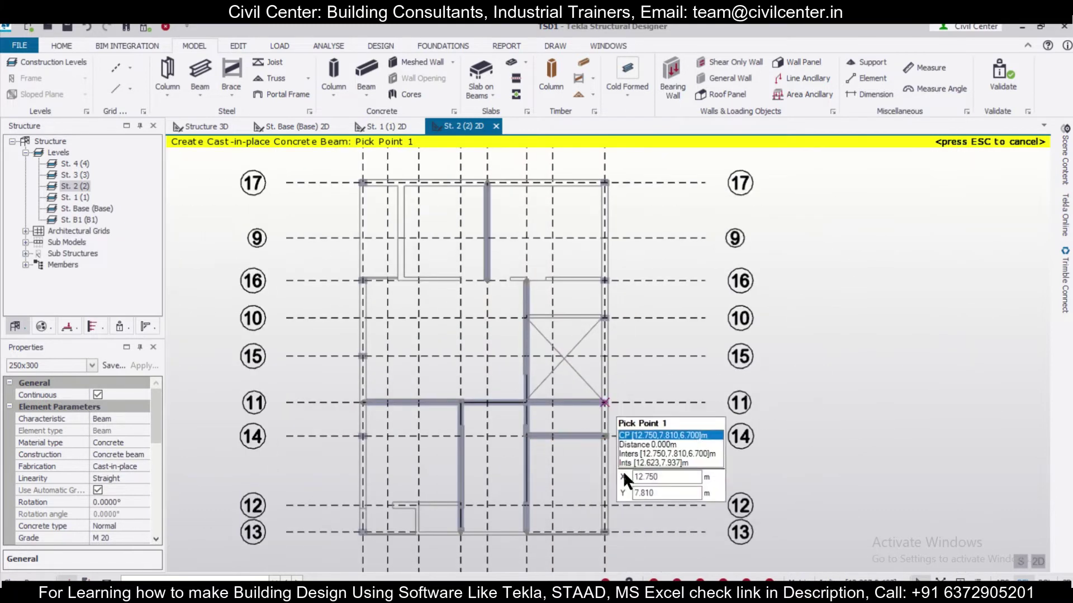
# Step: Place a 250x300 concrete beam along grid 10 from the column on grid 1 to the beam on grid 4
pyautogui.scroll(2, 605, 401)
pyautogui.click(626, 411)
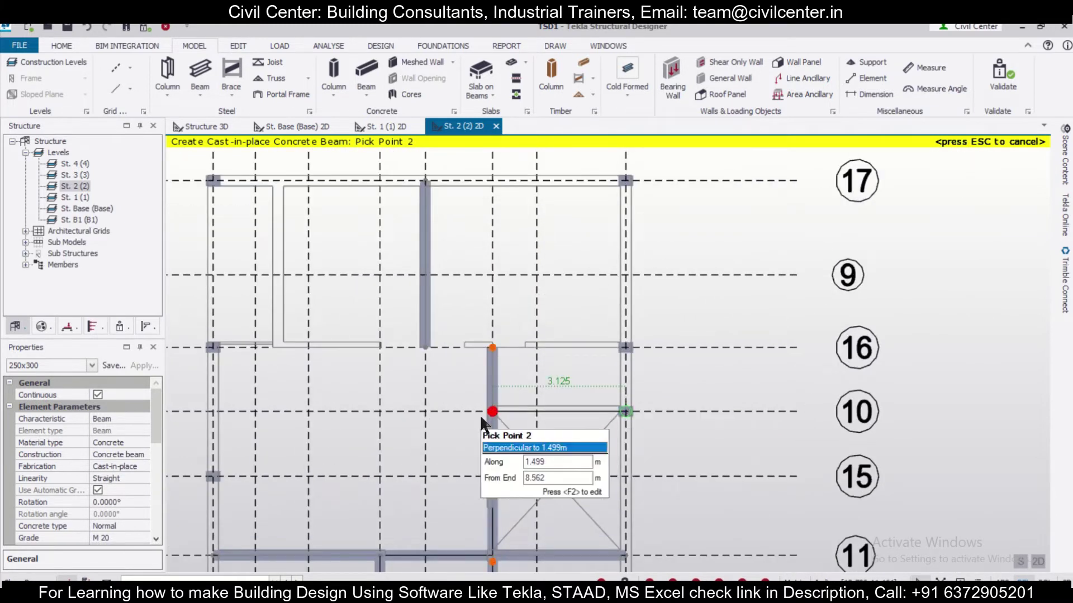
pyautogui.click(493, 413)
pyautogui.scroll(-4, 614, 370)
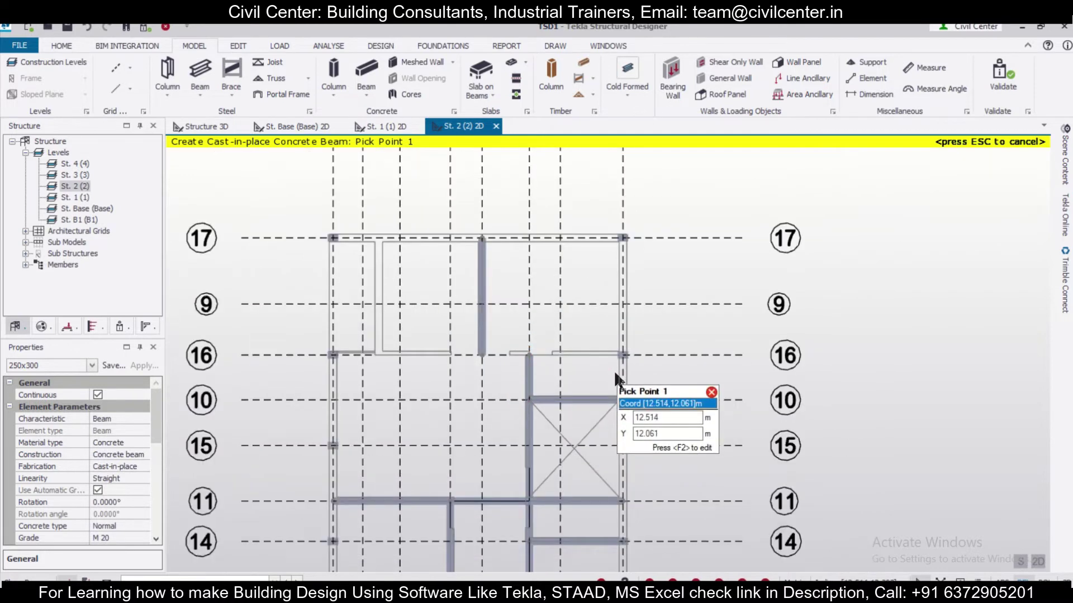
pyautogui.moveTo(674, 468); pyautogui.dragTo(638, 349, button='middle')
pyautogui.scroll(1, 588, 492)
pyautogui.scroll(-1, 589, 492)
pyautogui.moveTo(635, 469); pyautogui.dragTo(579, 483, button='middle')
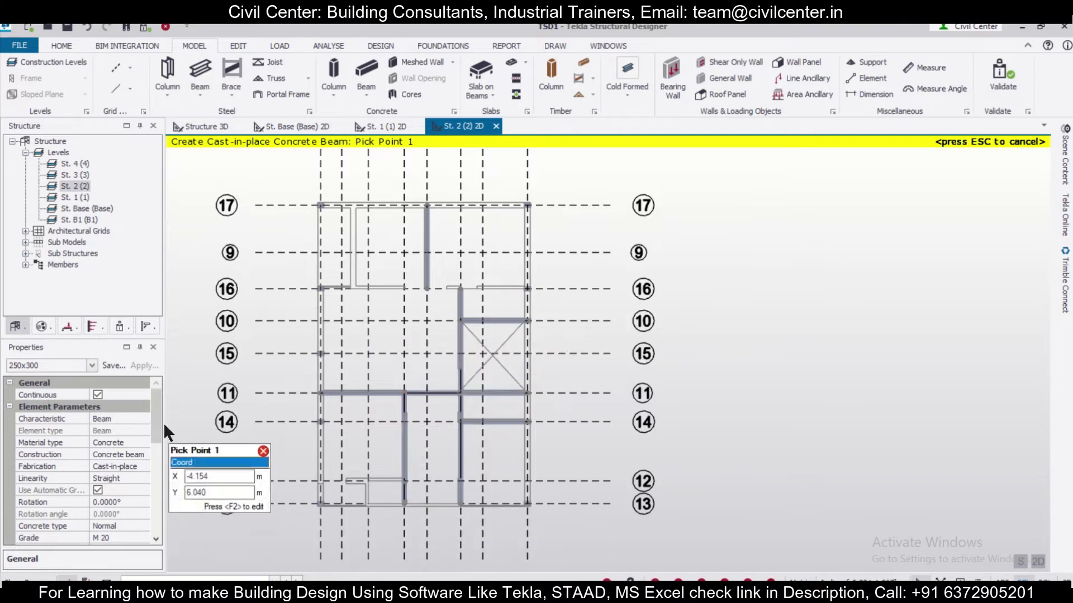
pyautogui.scroll(-3, 152, 441)
pyautogui.click(139, 478)
pyautogui.click(139, 478)
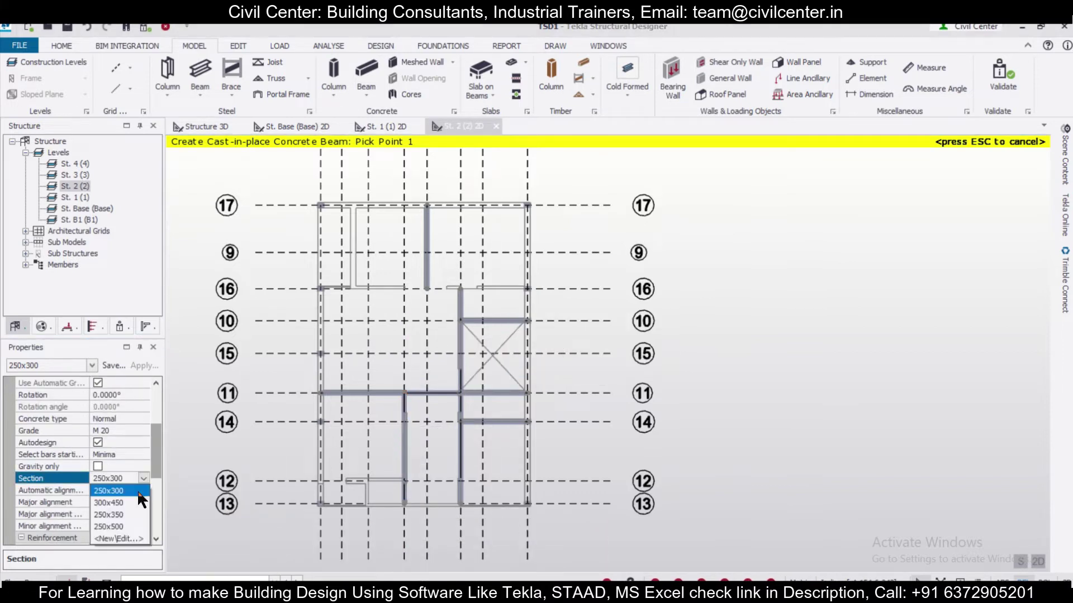
pyautogui.click(129, 515)
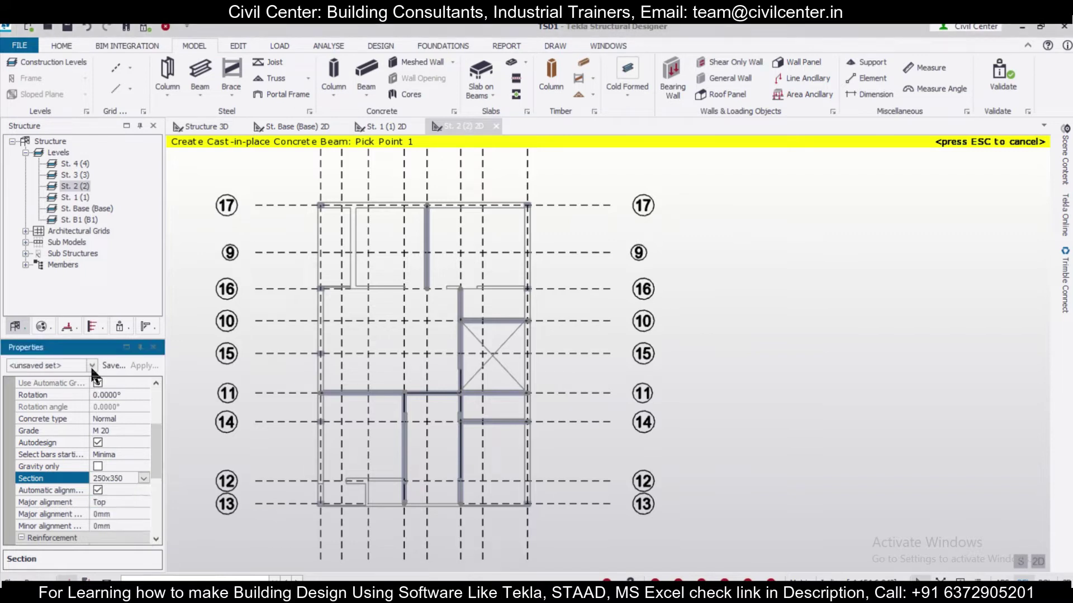
pyautogui.click(110, 366)
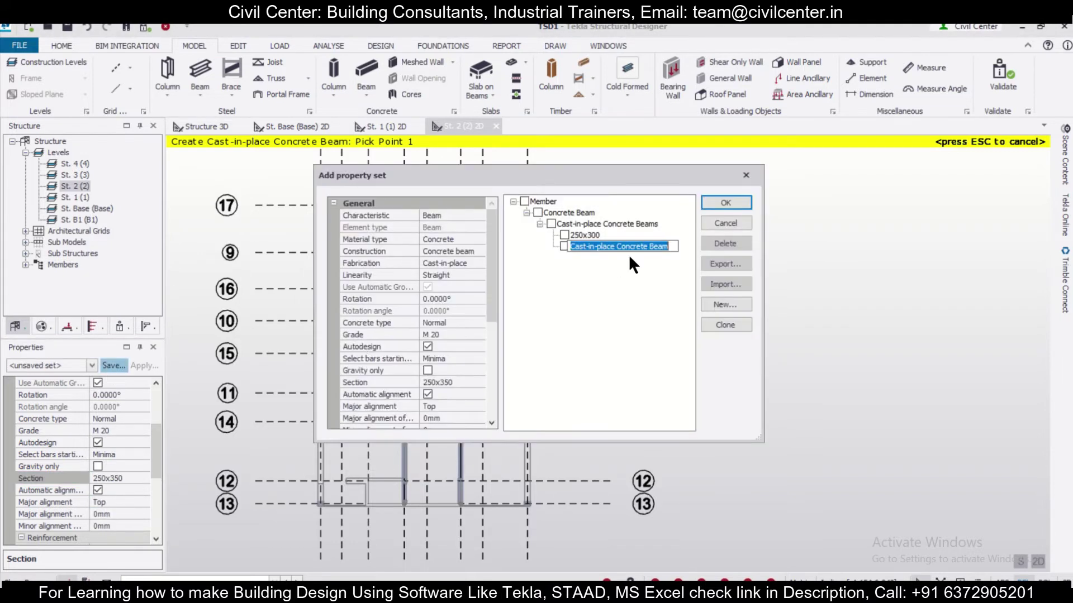
pyautogui.write('250x350')
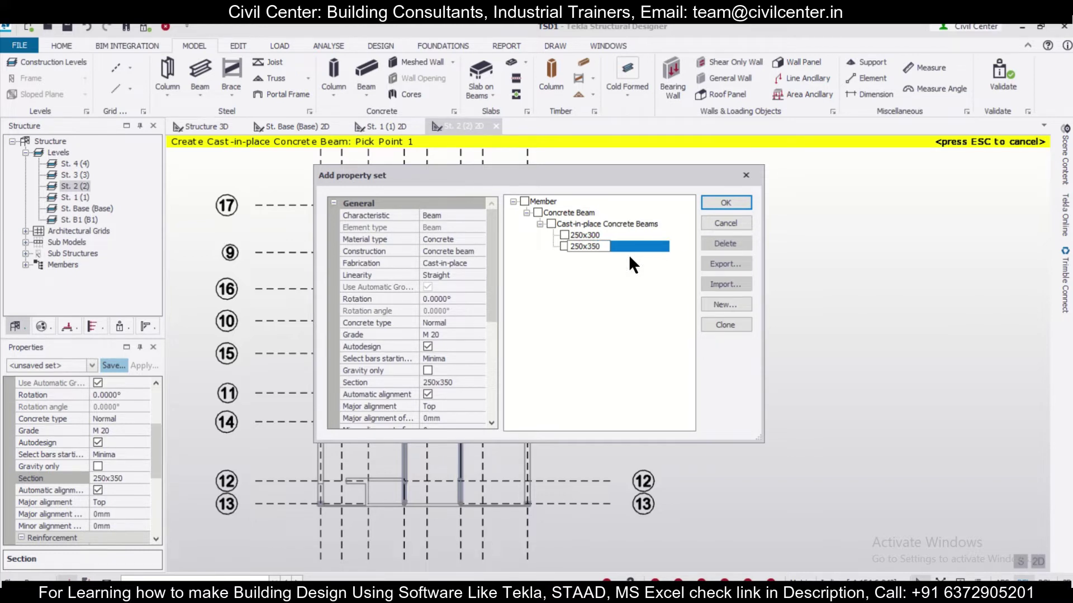
pyautogui.press('Escape')
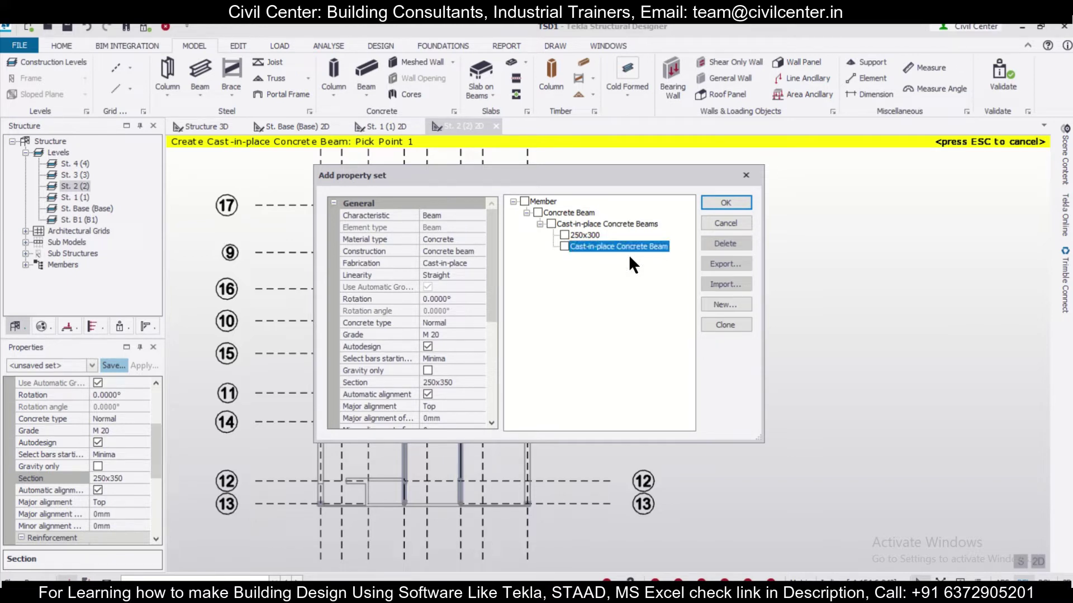
pyautogui.click(743, 175)
# Step: Set the beam section to 300x450 and save the properties as a new cast-in-place beam property set named 250x450
pyautogui.click(139, 478)
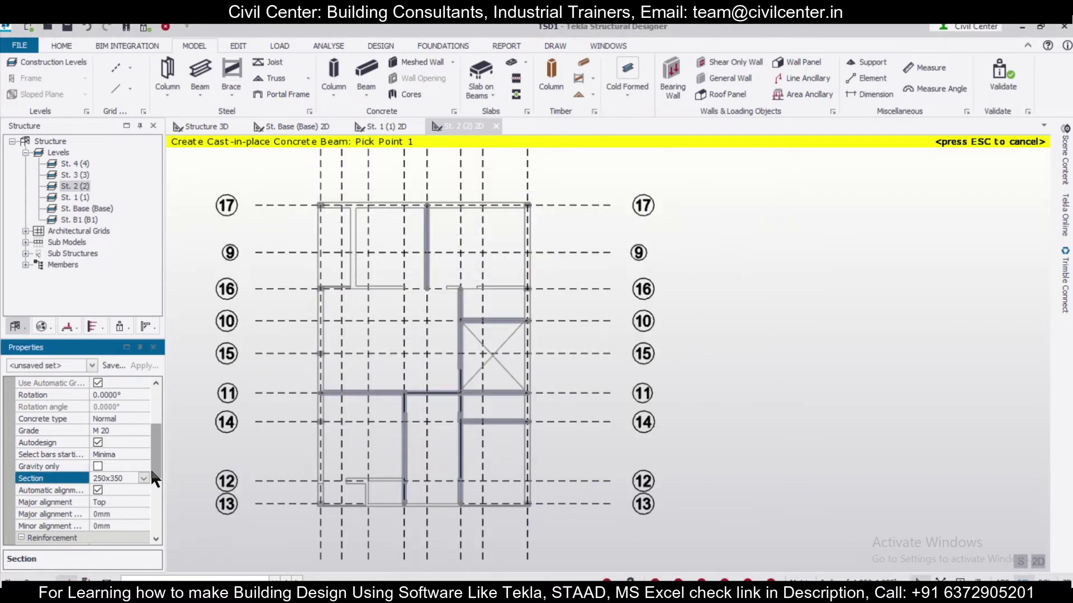
pyautogui.click(144, 478)
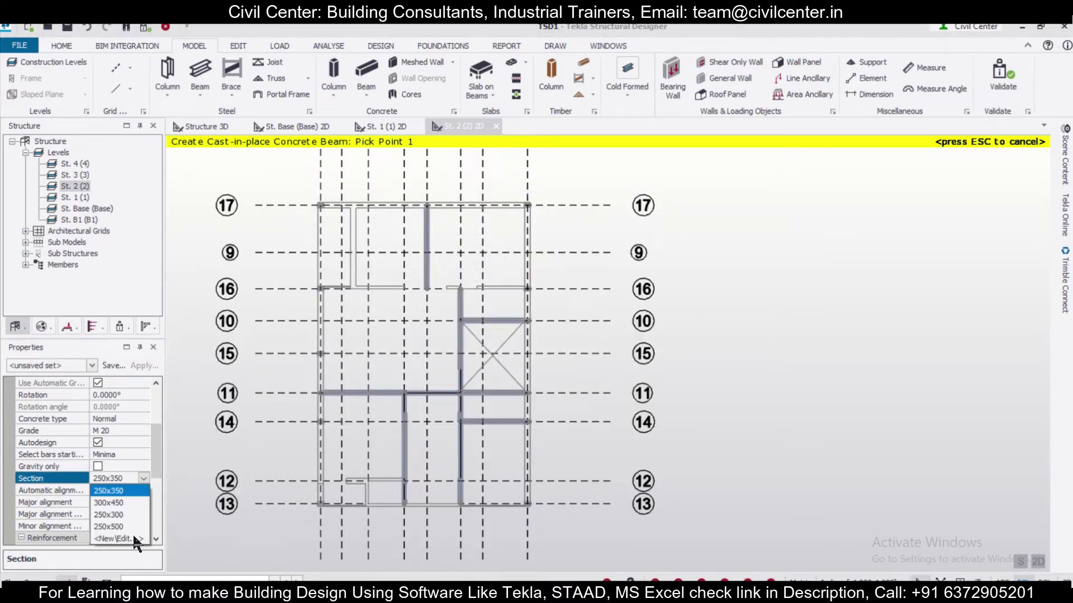
pyautogui.click(124, 500)
pyautogui.click(112, 366)
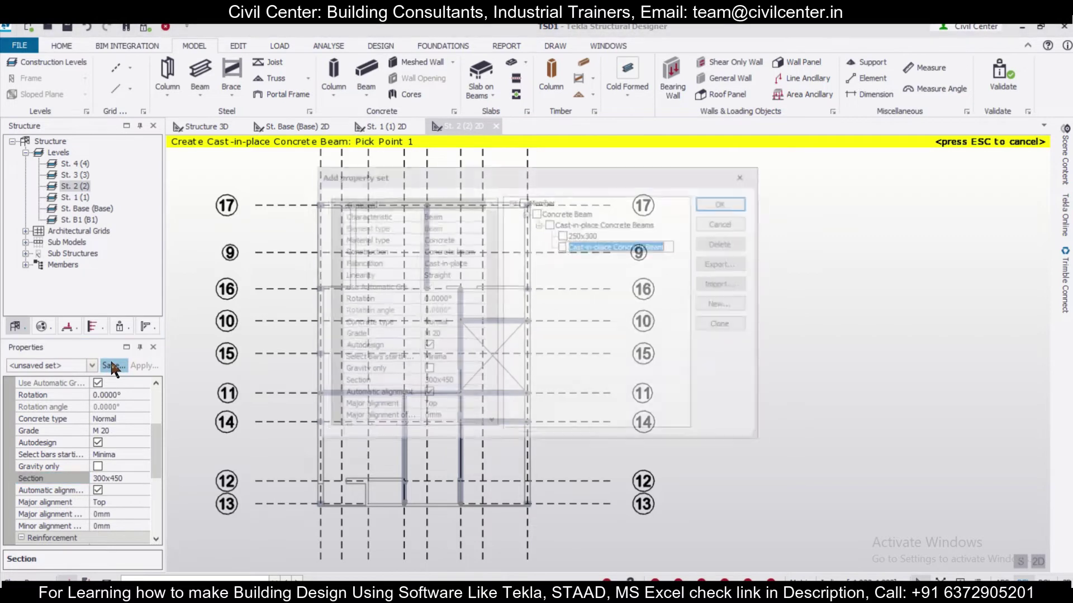
pyautogui.write('250x450')
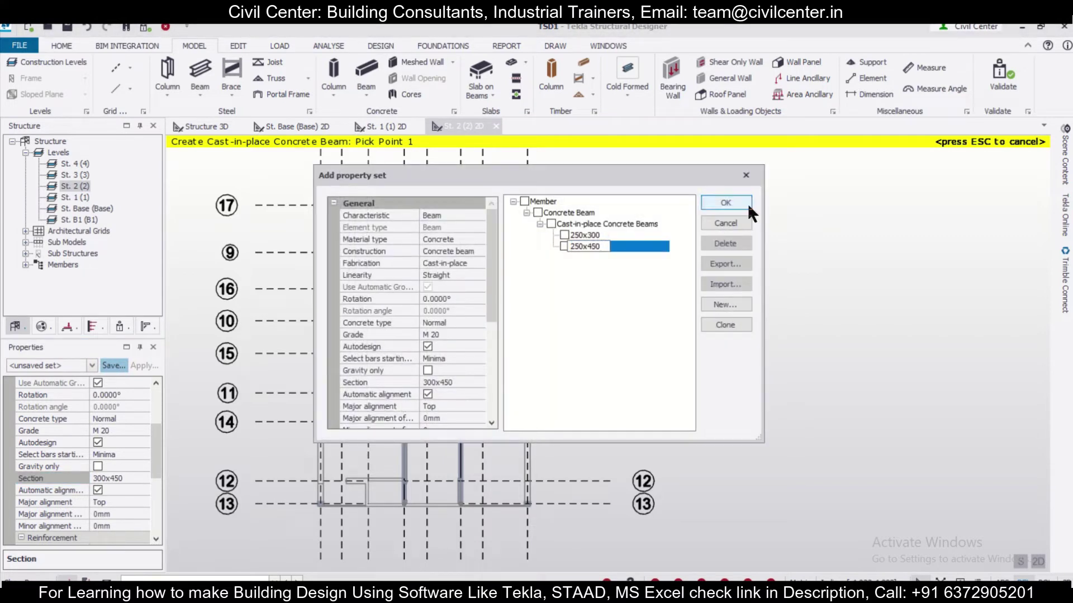
pyautogui.click(726, 203)
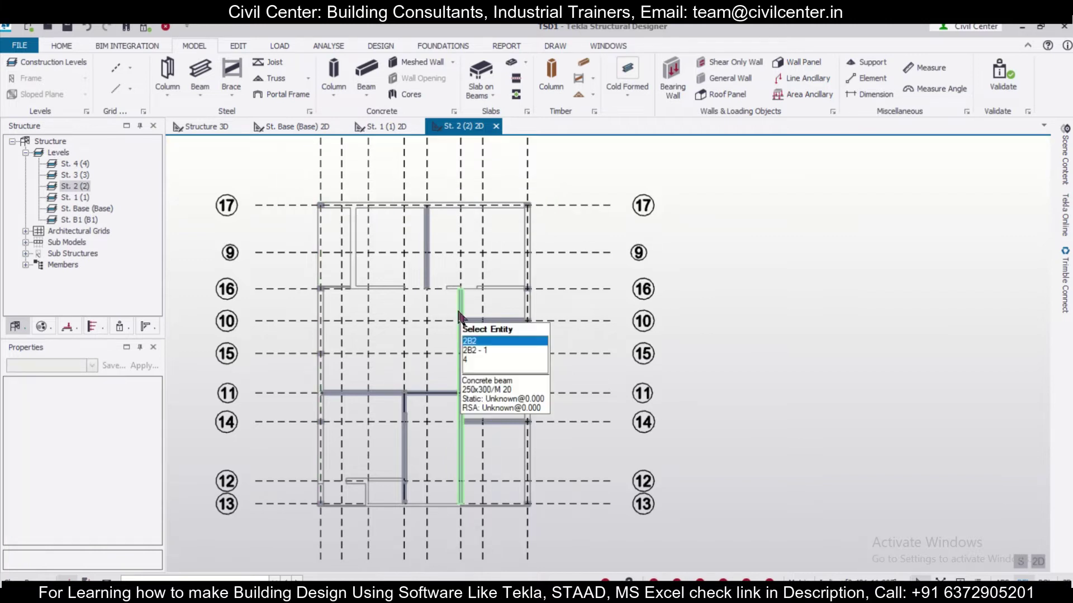
# Step: Set the end 1 fixity of the grid 2 beam between grids 17 and 16 to Pin, leaving end 2 Fully fixed
pyautogui.doubleClick(426, 234)
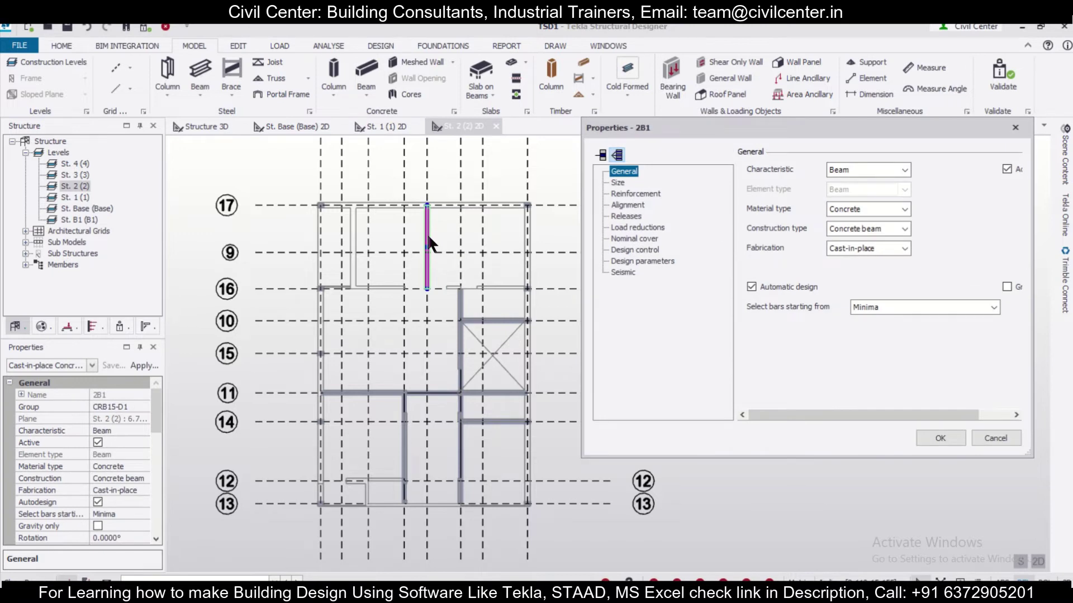
pyautogui.click(626, 217)
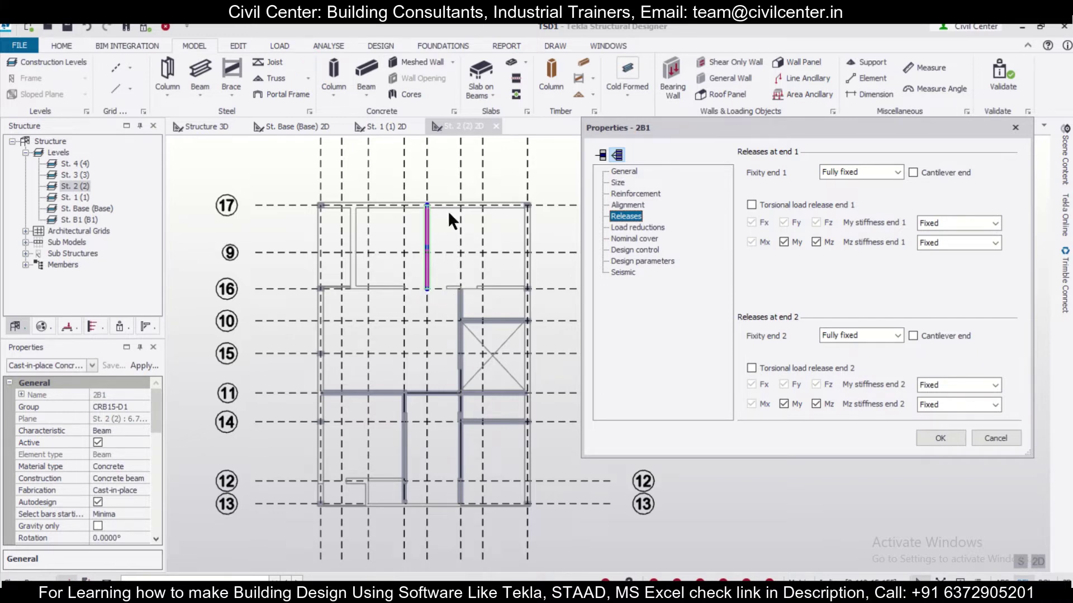
pyautogui.click(896, 172)
pyautogui.click(872, 187)
pyautogui.click(884, 335)
pyautogui.click(863, 354)
pyautogui.click(940, 438)
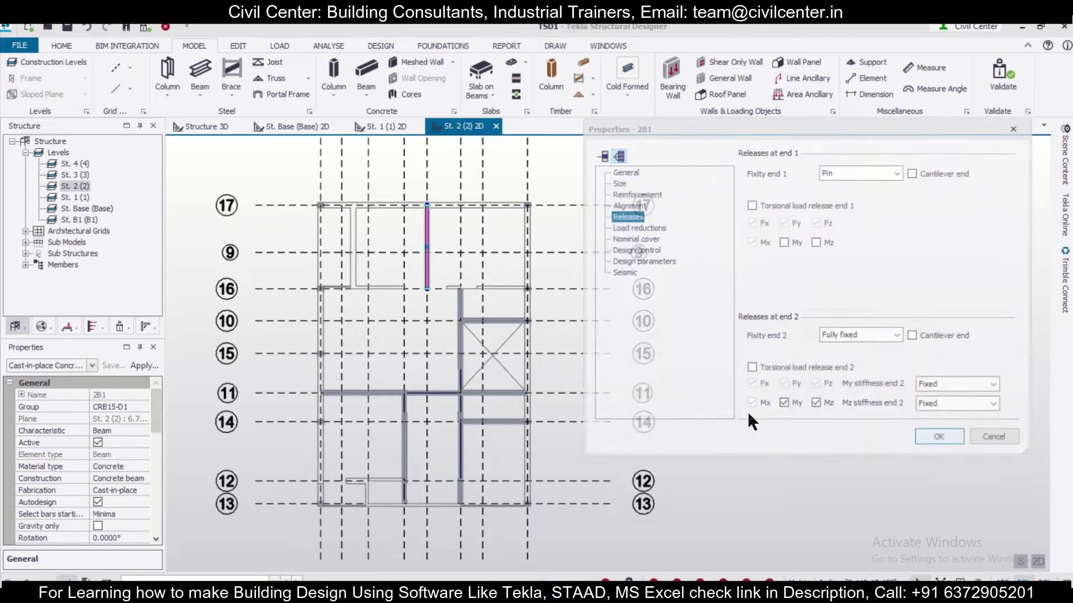
# Step: Add a node on the grid 4 beam at its intersection with the grid 11 beam
pyautogui.click(461, 300)
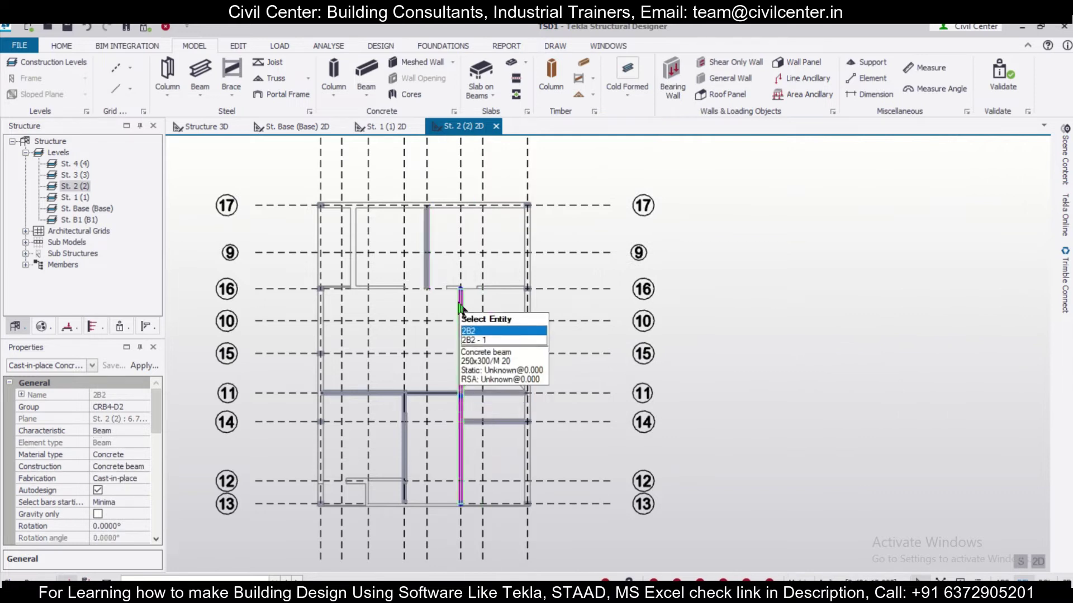
pyautogui.moveTo(463, 490)
pyautogui.scroll(5, 461, 414)
pyautogui.scroll(3, 461, 410)
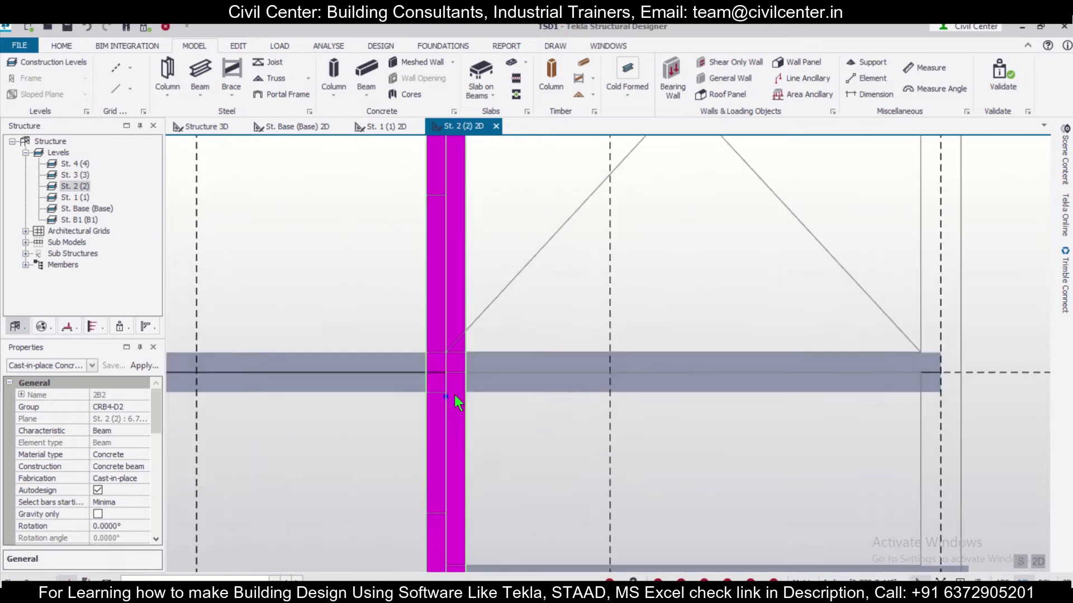
pyautogui.click(448, 380)
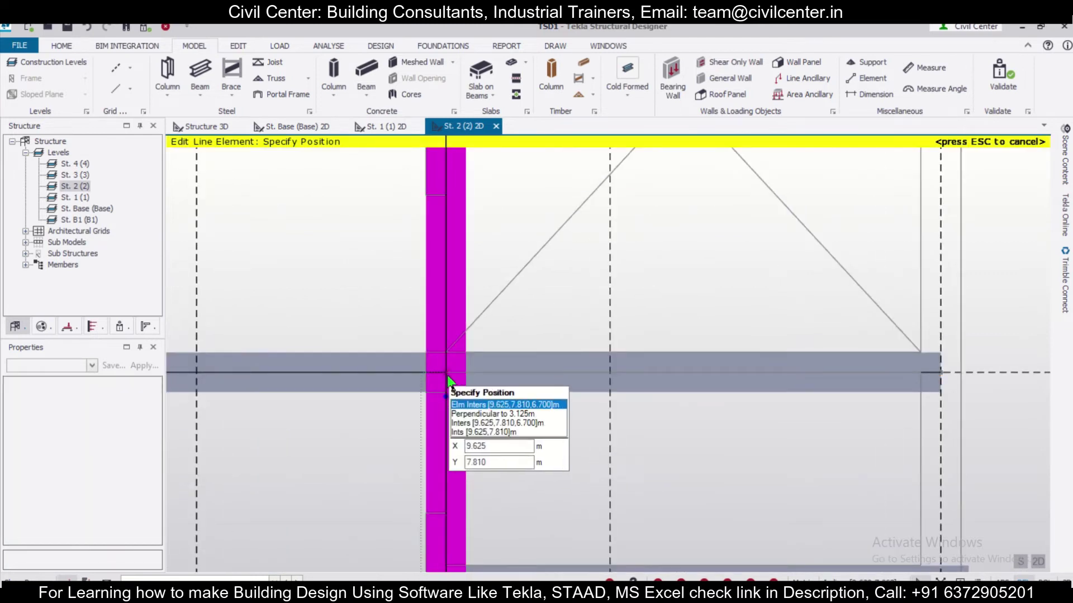
pyautogui.click(449, 381)
pyautogui.doubleClick(459, 434)
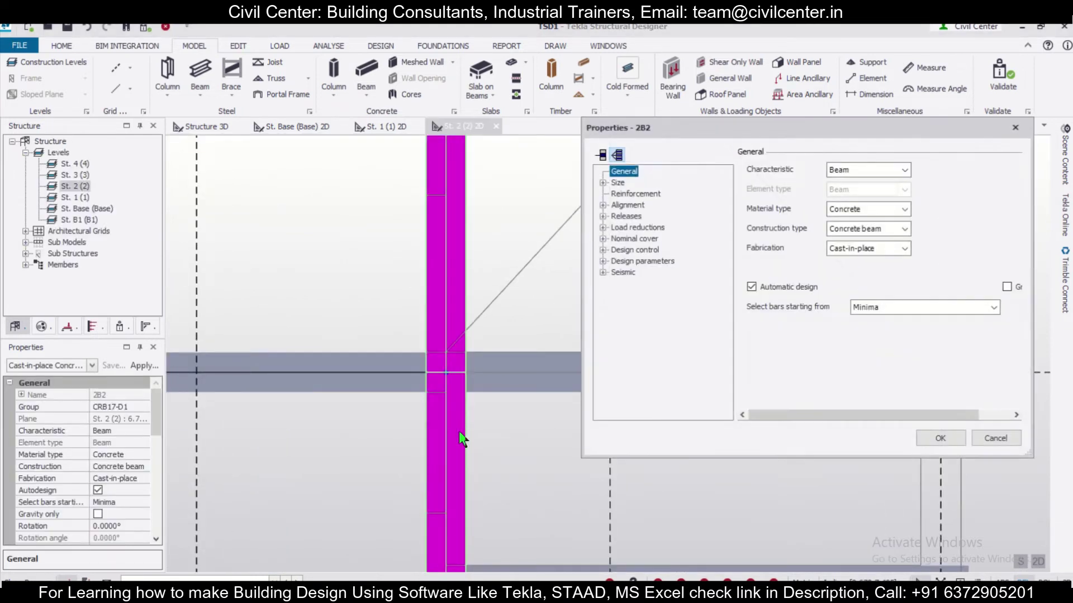
pyautogui.click(625, 217)
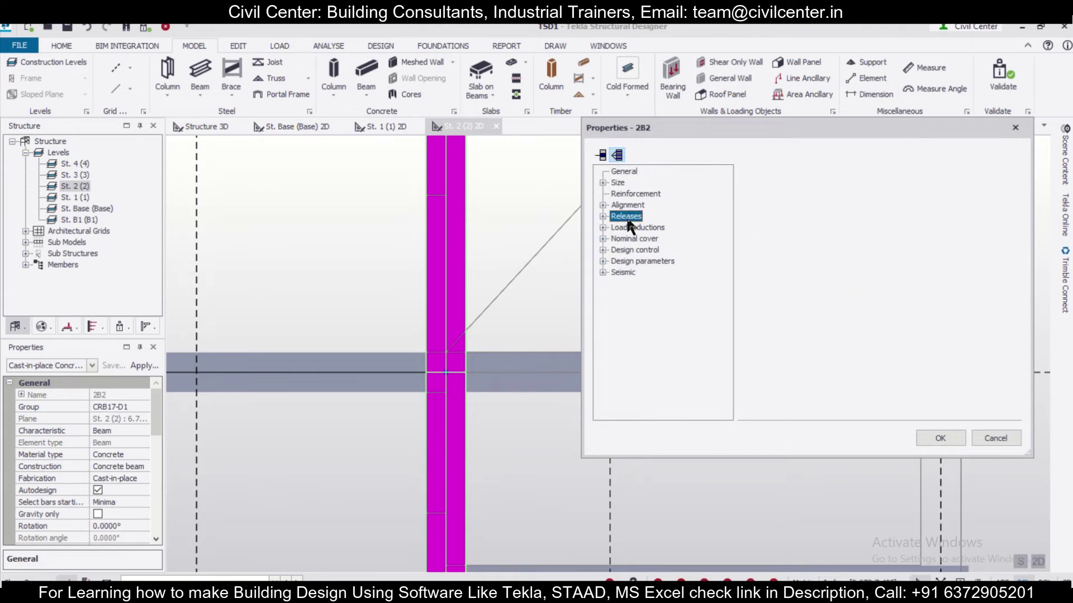
pyautogui.click(603, 216)
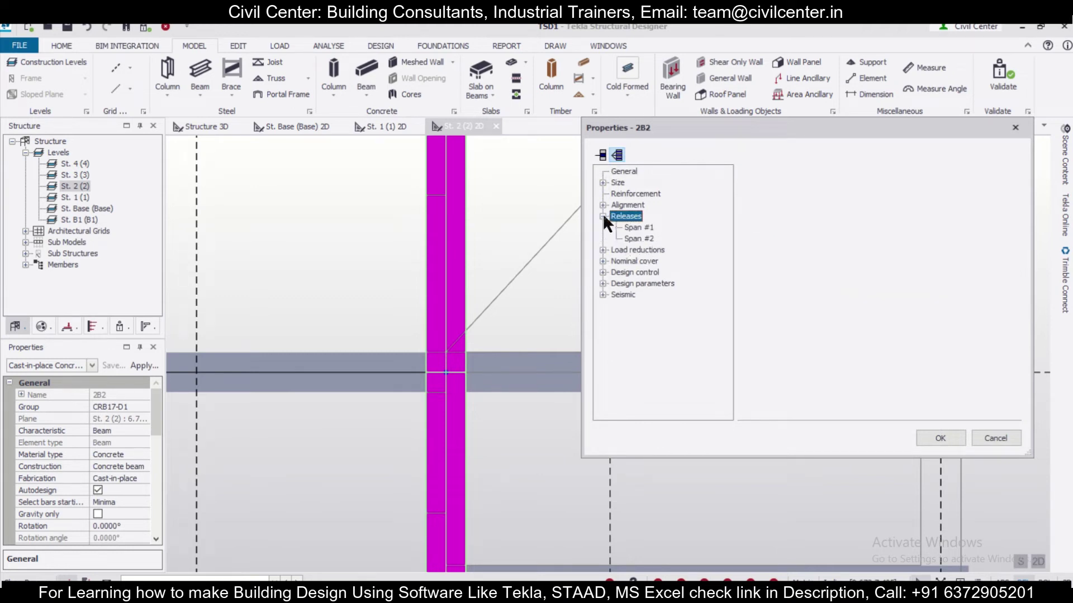
pyautogui.click(643, 230)
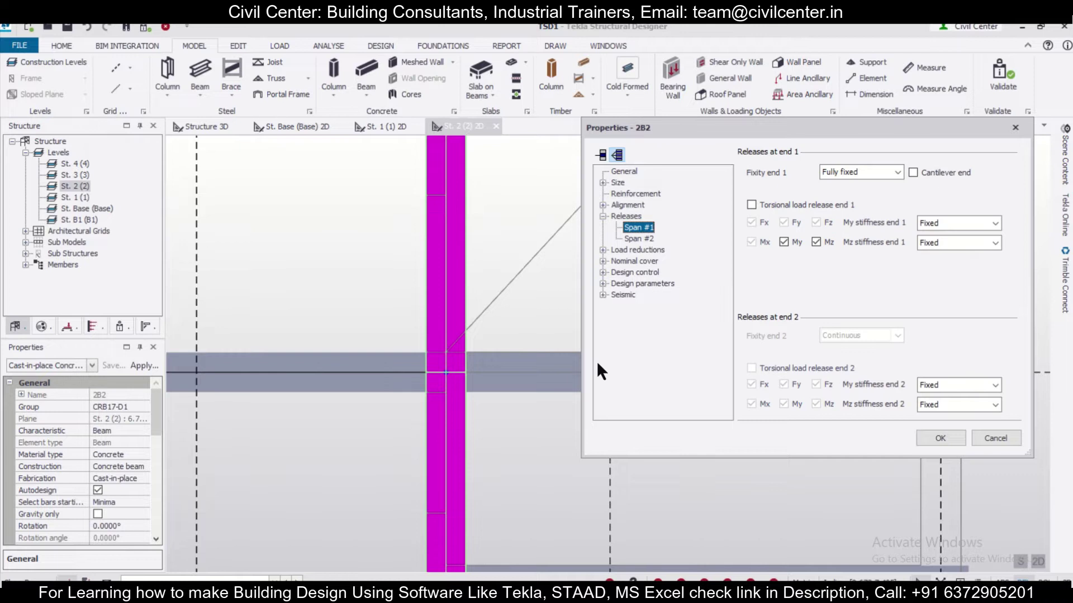
pyautogui.click(1015, 128)
# Step: Set the end 1 fixity of Span #1 of the grid 4 beam to Pin
pyautogui.scroll(-5, 565, 391)
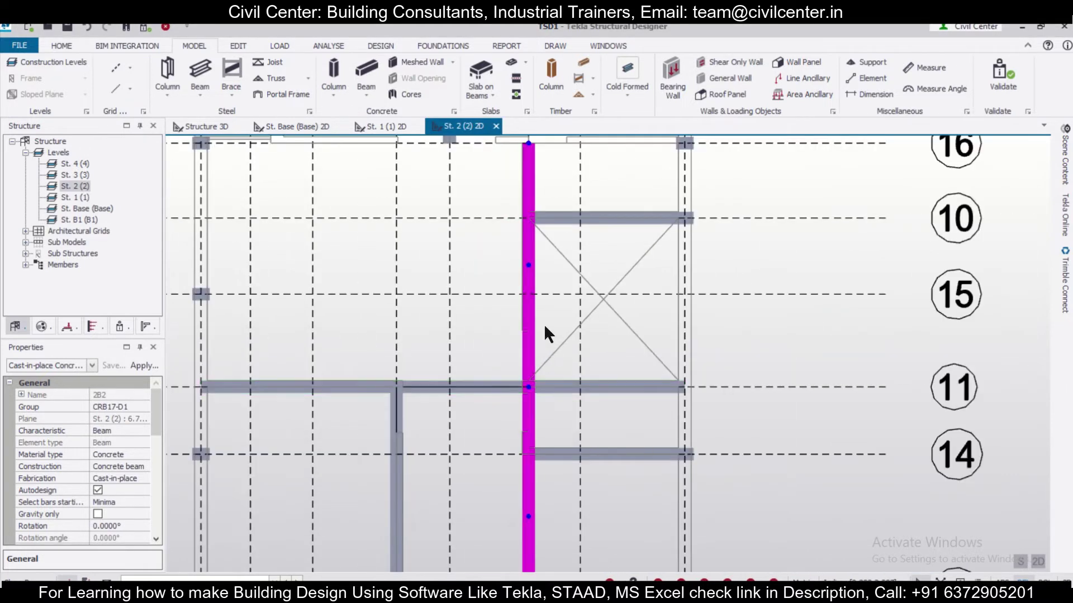
pyautogui.scroll(-2, 544, 323)
pyautogui.doubleClick(535, 333)
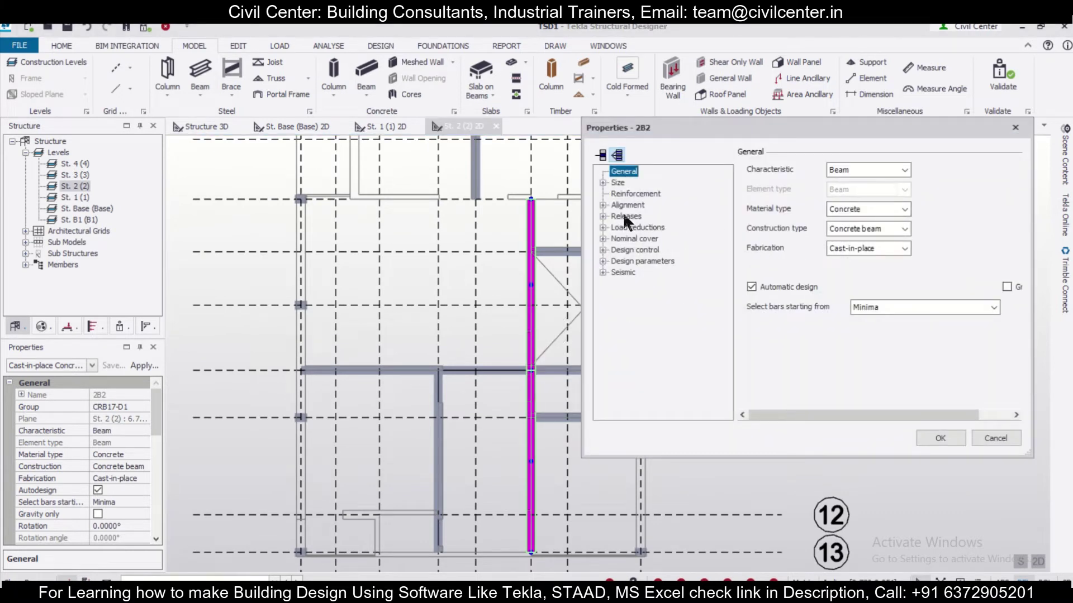
pyautogui.click(602, 216)
pyautogui.click(622, 227)
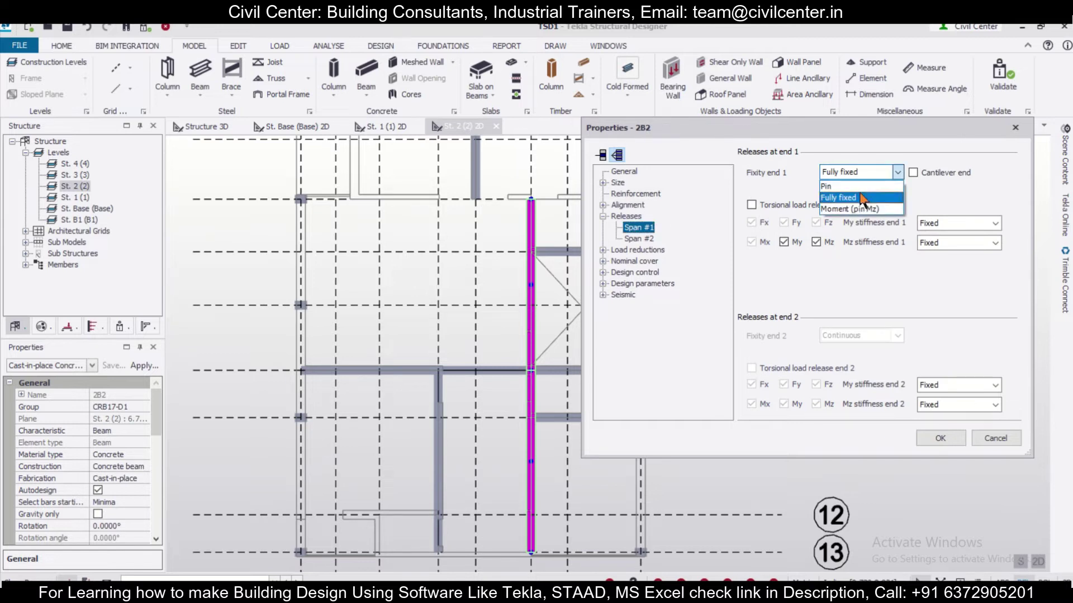
pyautogui.click(860, 188)
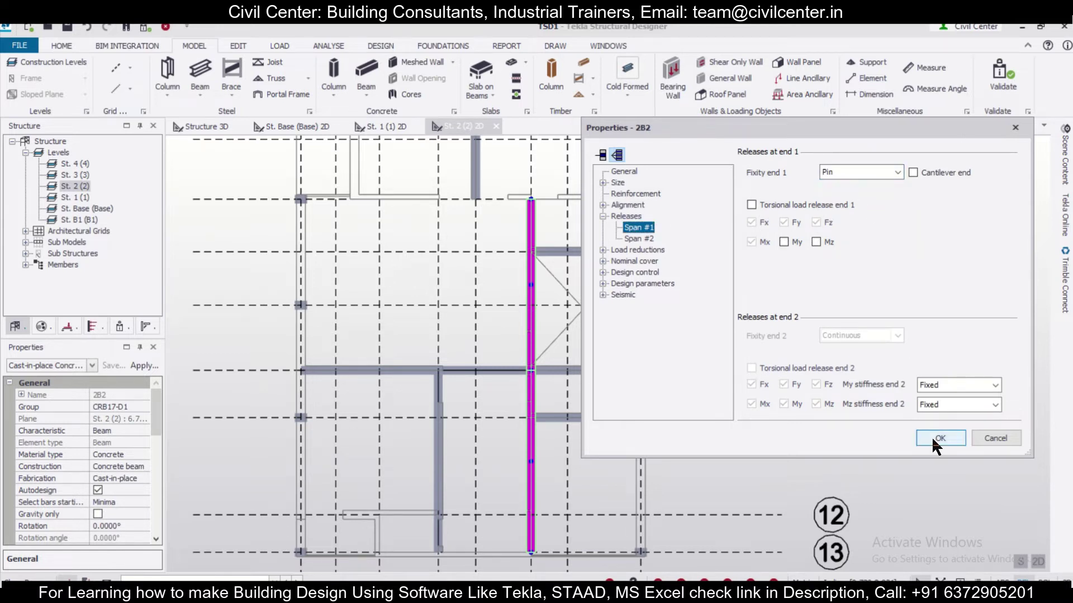
pyautogui.click(940, 438)
# Step: Set the end 2 fixity of Span #2 of the grid 4 beam to Pin
pyautogui.doubleClick(532, 476)
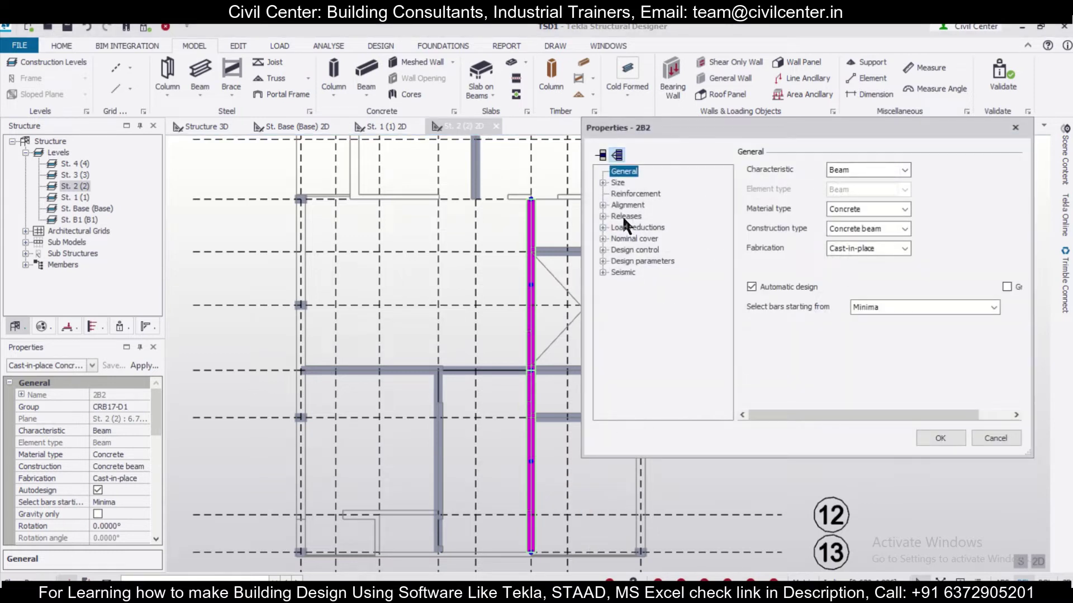
pyautogui.click(602, 216)
pyautogui.click(634, 237)
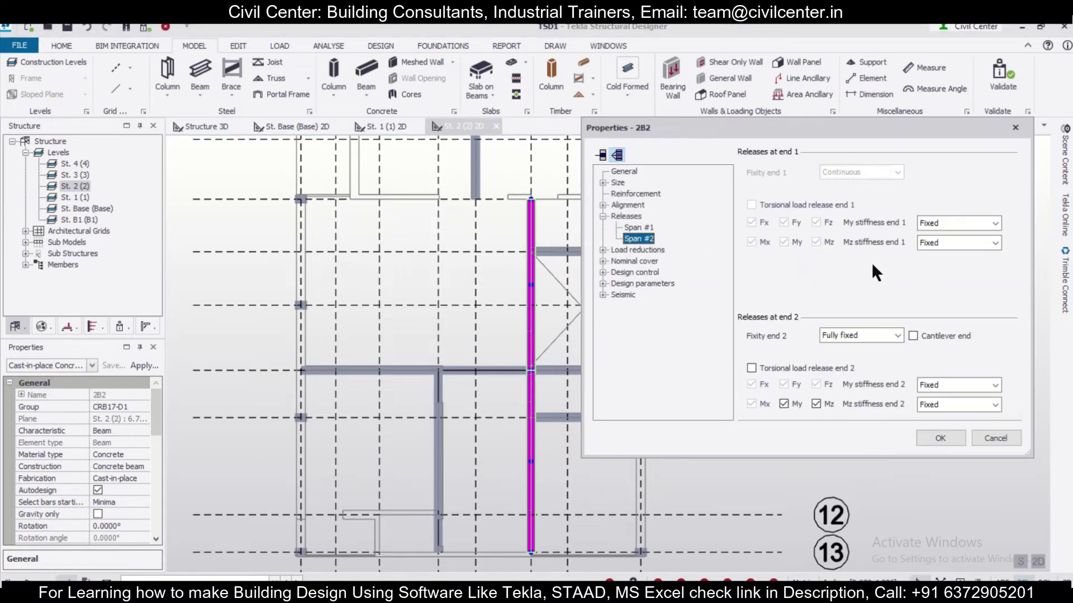
pyautogui.click(849, 345)
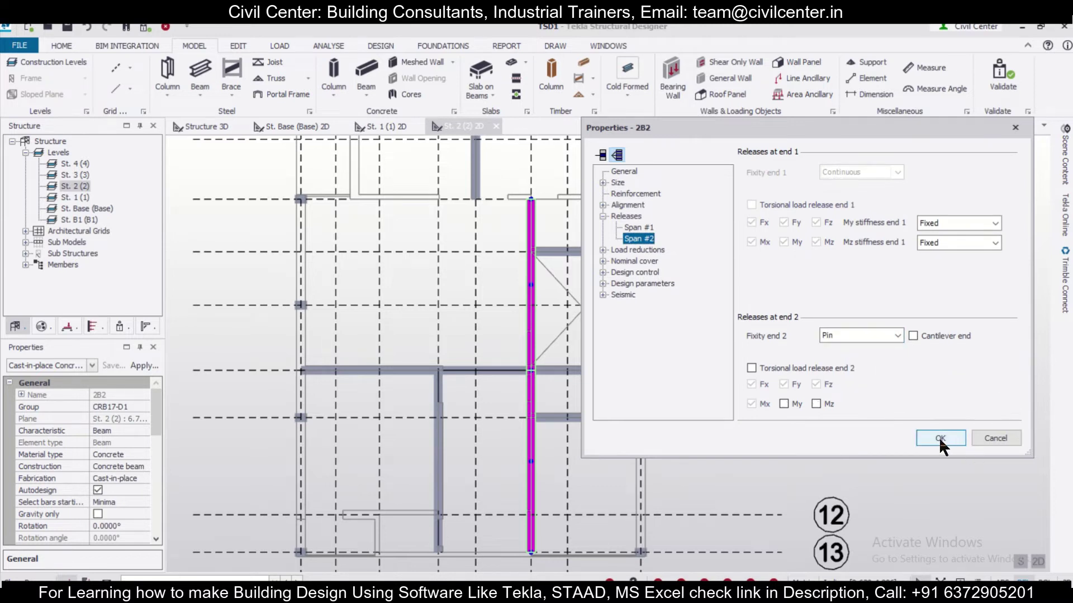
pyautogui.click(940, 438)
# Step: Set the end 1 fixity of the short grid 10 beam between grids 4 and 1 to Pin
pyautogui.scroll(2, 665, 312)
pyautogui.click(647, 280)
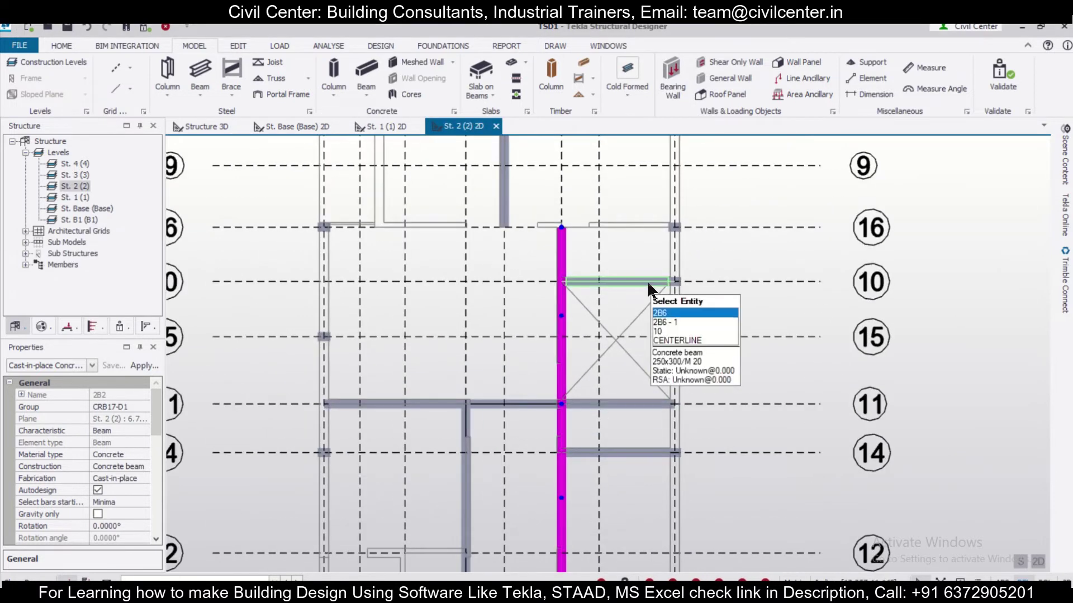
pyautogui.doubleClick(646, 281)
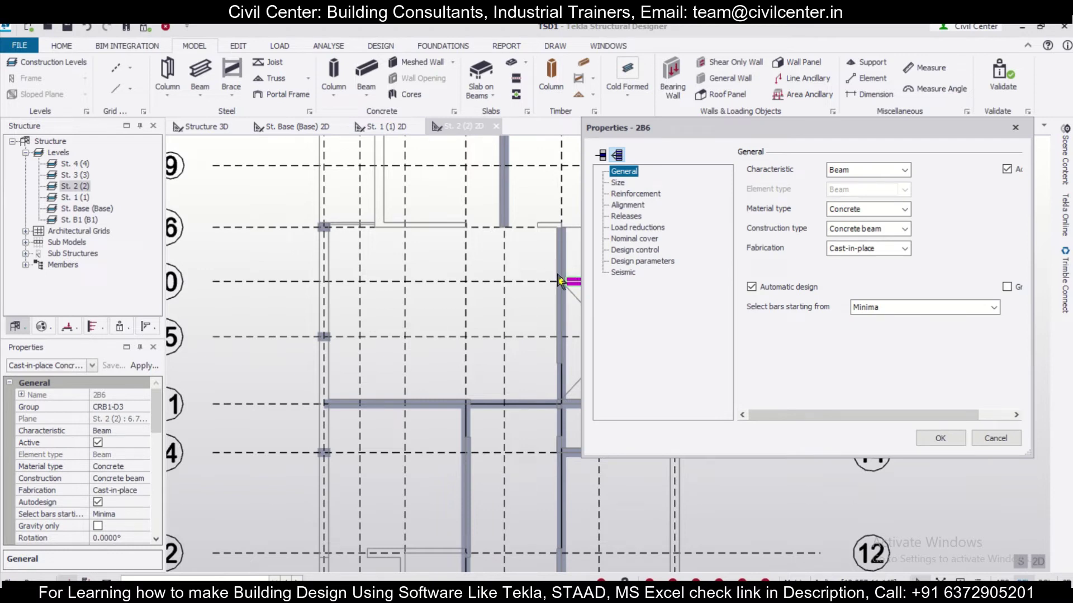
pyautogui.click(626, 216)
pyautogui.click(888, 173)
pyautogui.click(844, 186)
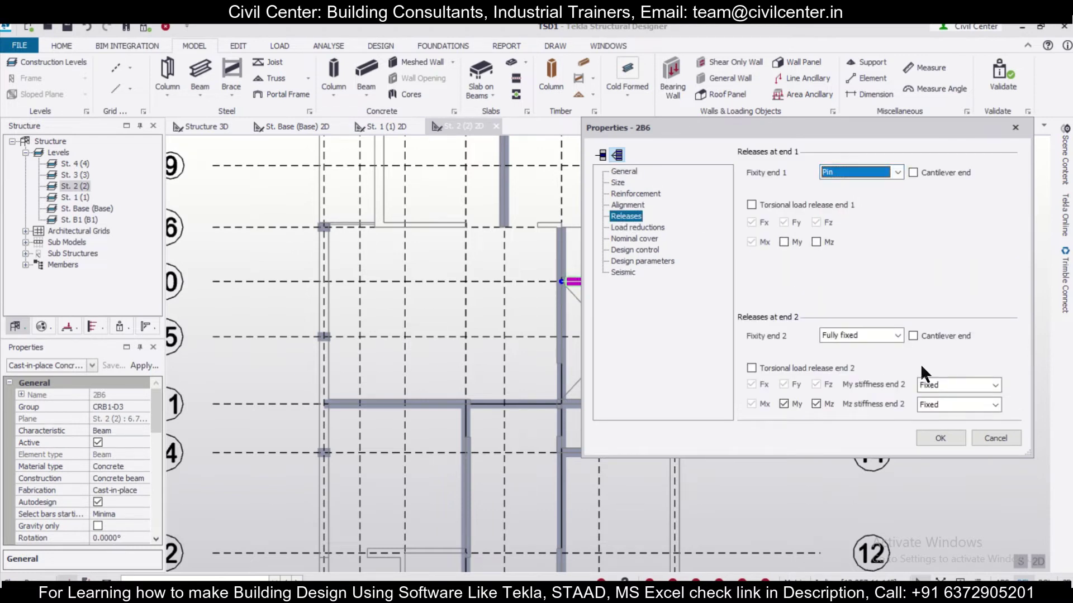
pyautogui.click(940, 438)
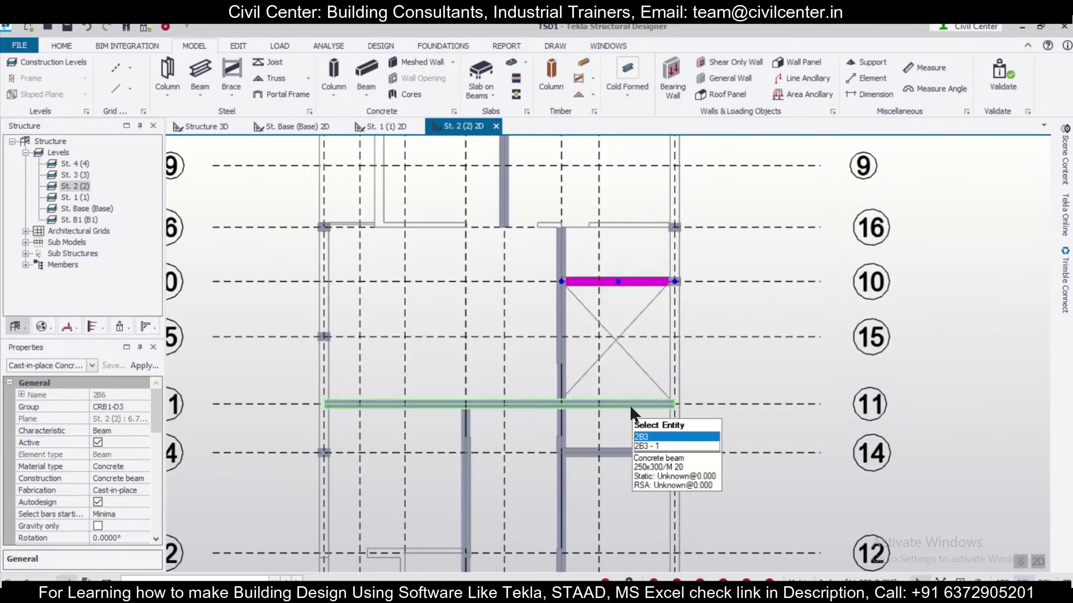
# Step: Add nodes on the grid 11 beam at its intersections with the grid 5 and grid 4 beams
pyautogui.click(629, 405)
pyautogui.scroll(3, 503, 413)
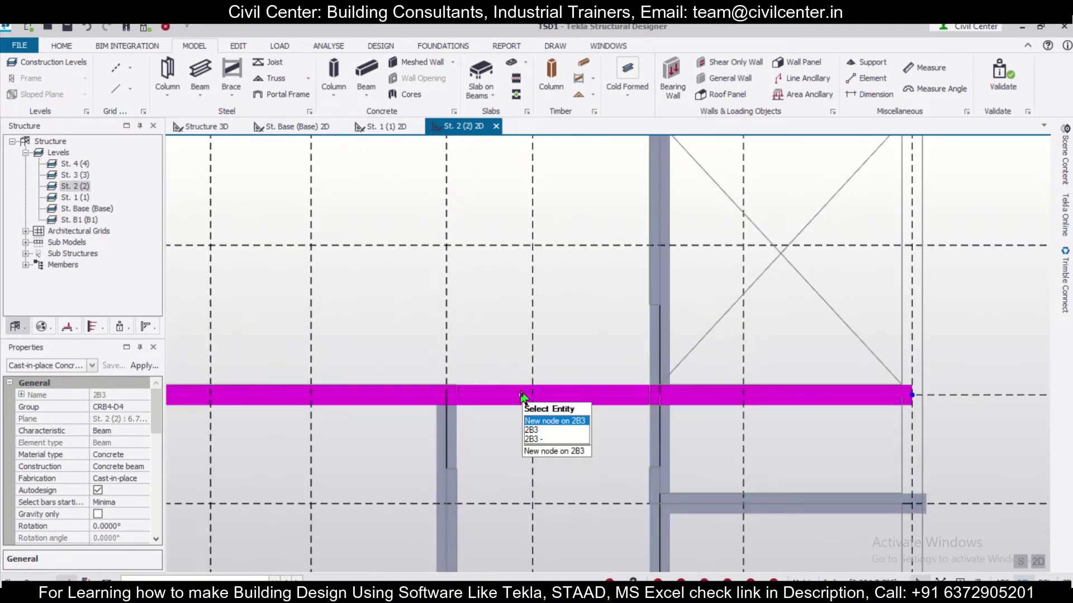
pyautogui.click(522, 396)
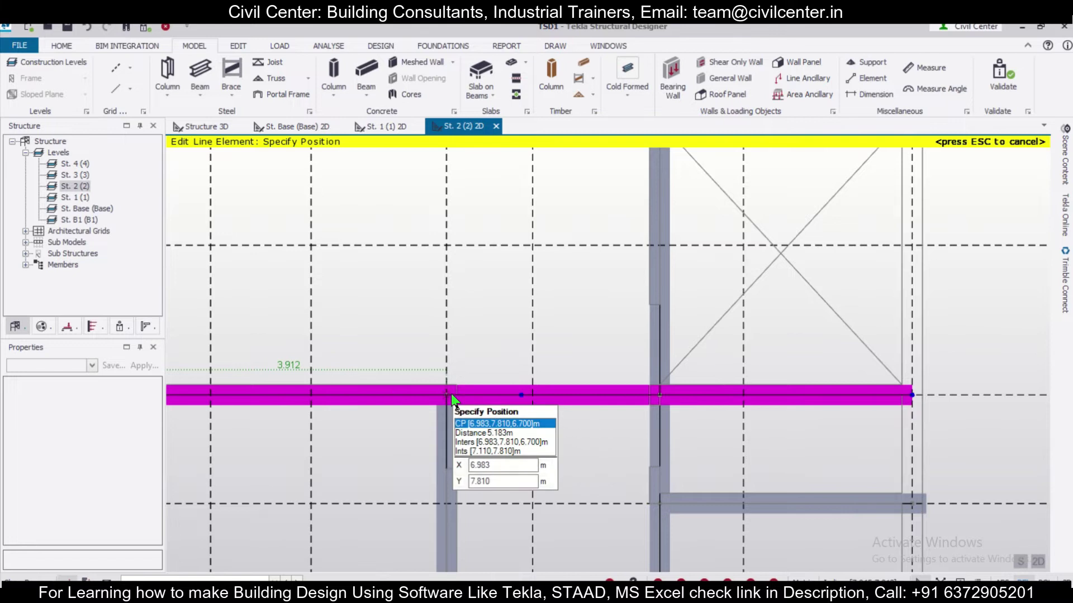
pyautogui.click(451, 394)
pyautogui.click(664, 397)
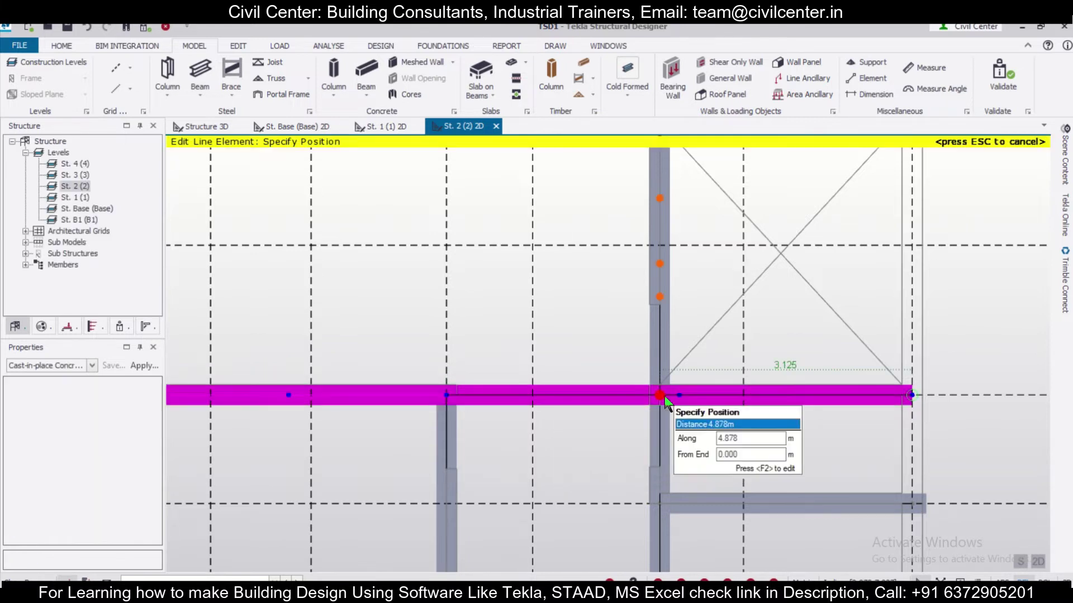
pyautogui.click(658, 396)
# Step: Set the outer end fixities of the grid 11 beam, at end 1 of Span #1 and end 2 of Span #3
pyautogui.scroll(-3, 601, 423)
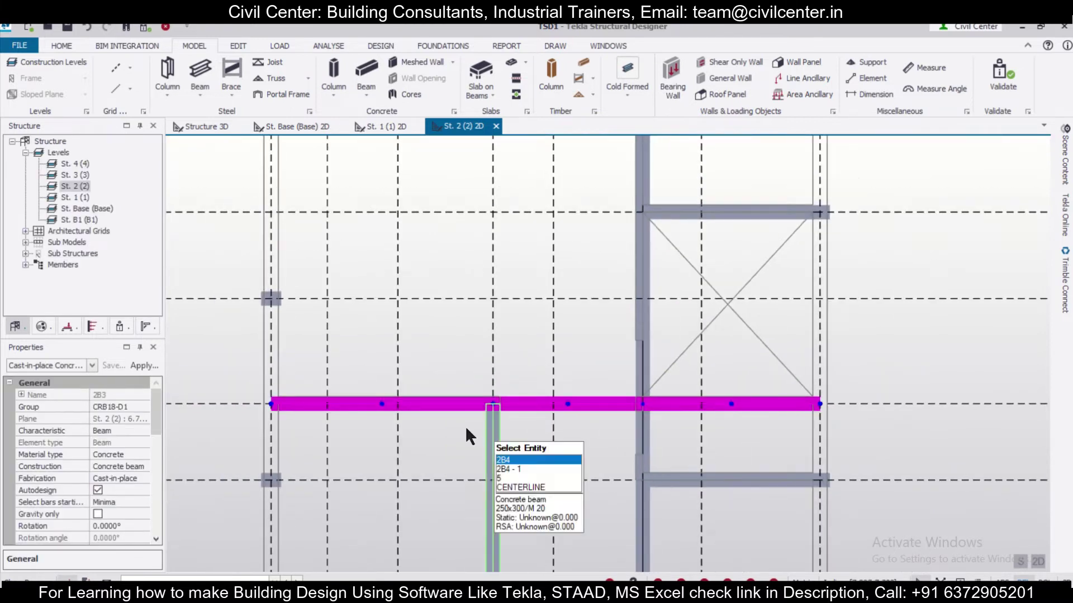
pyautogui.scroll(1, 397, 427)
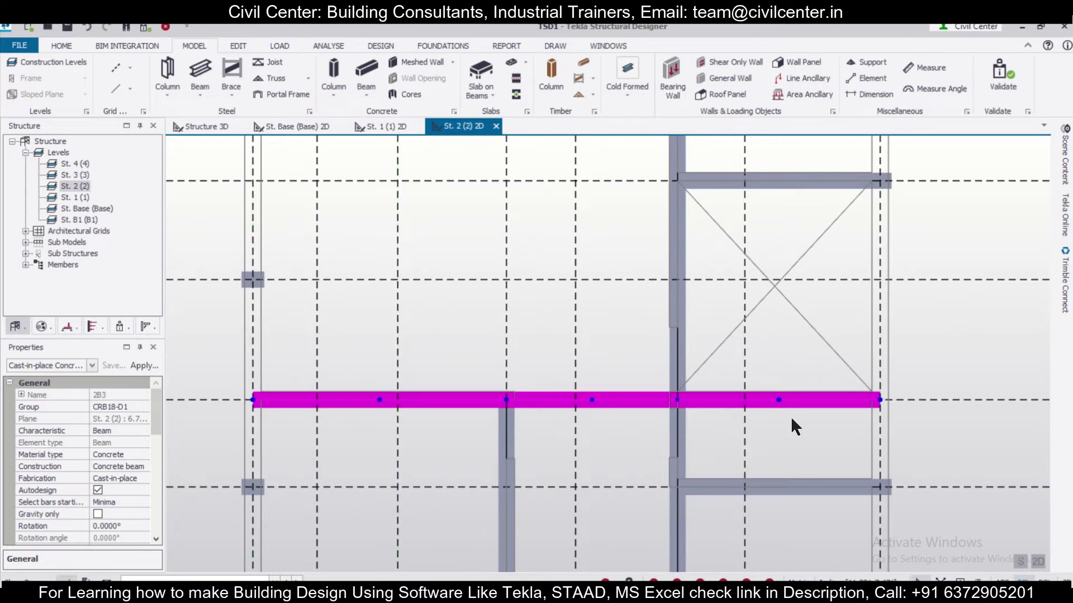
pyautogui.doubleClick(568, 404)
pyautogui.click(602, 216)
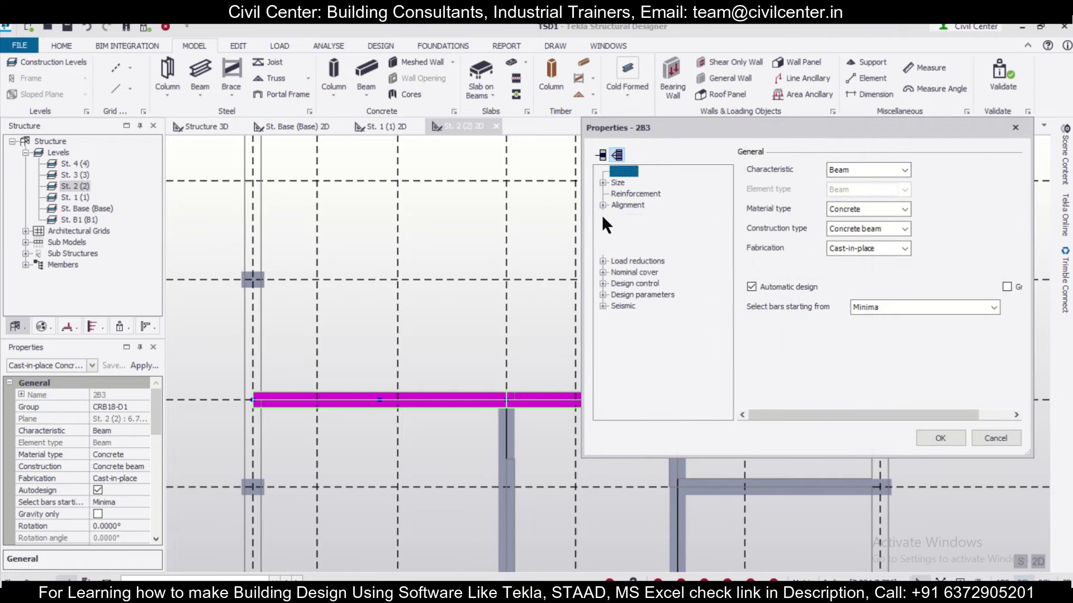
pyautogui.click(636, 227)
pyautogui.click(870, 170)
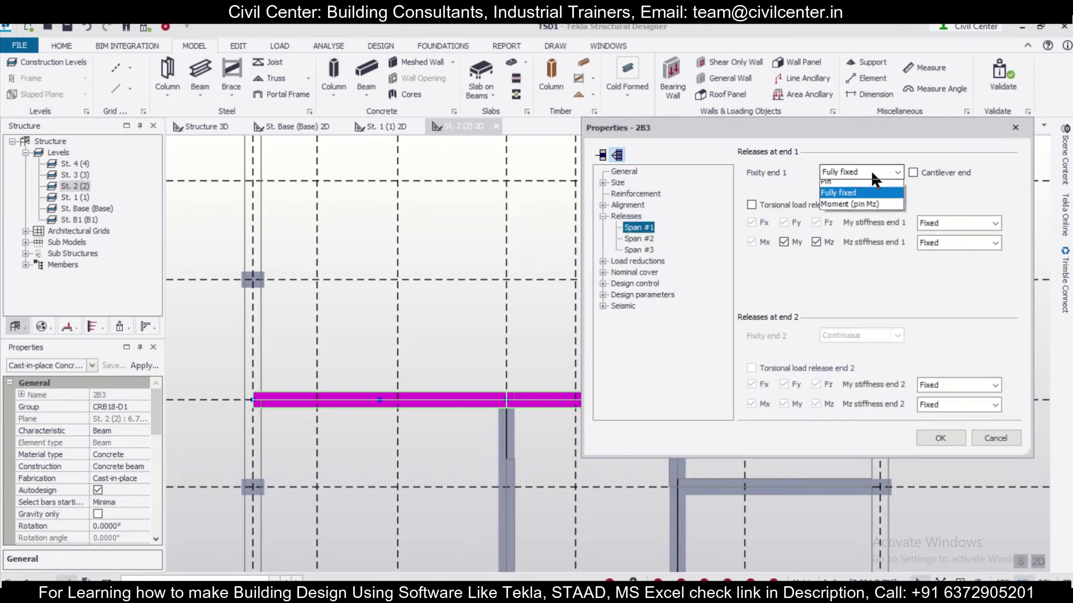
pyautogui.click(860, 211)
pyautogui.click(639, 239)
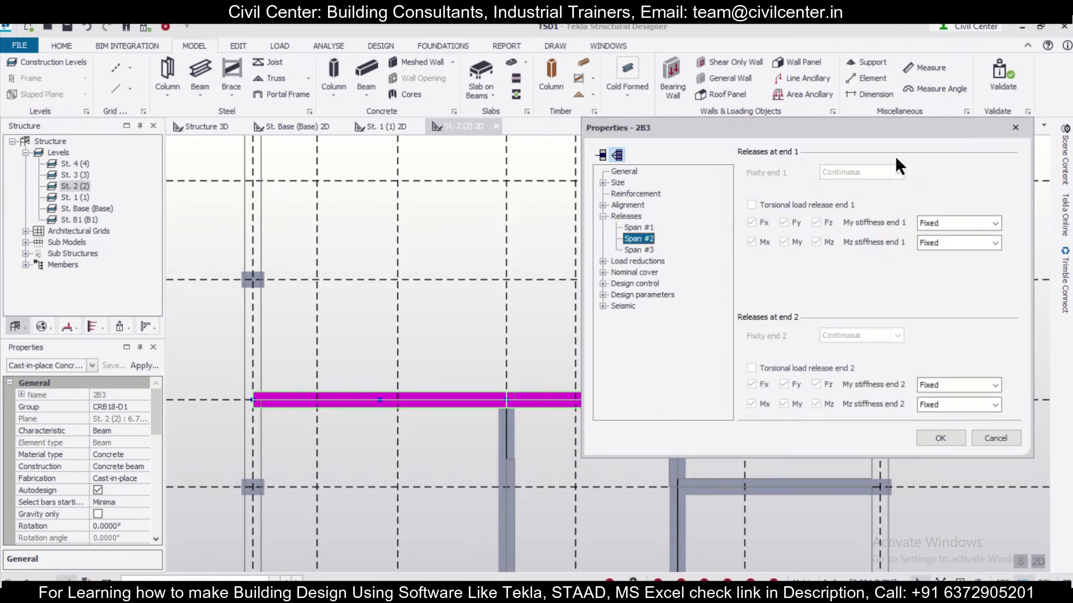
pyautogui.click(638, 250)
pyautogui.click(882, 336)
pyautogui.click(863, 363)
pyautogui.click(946, 432)
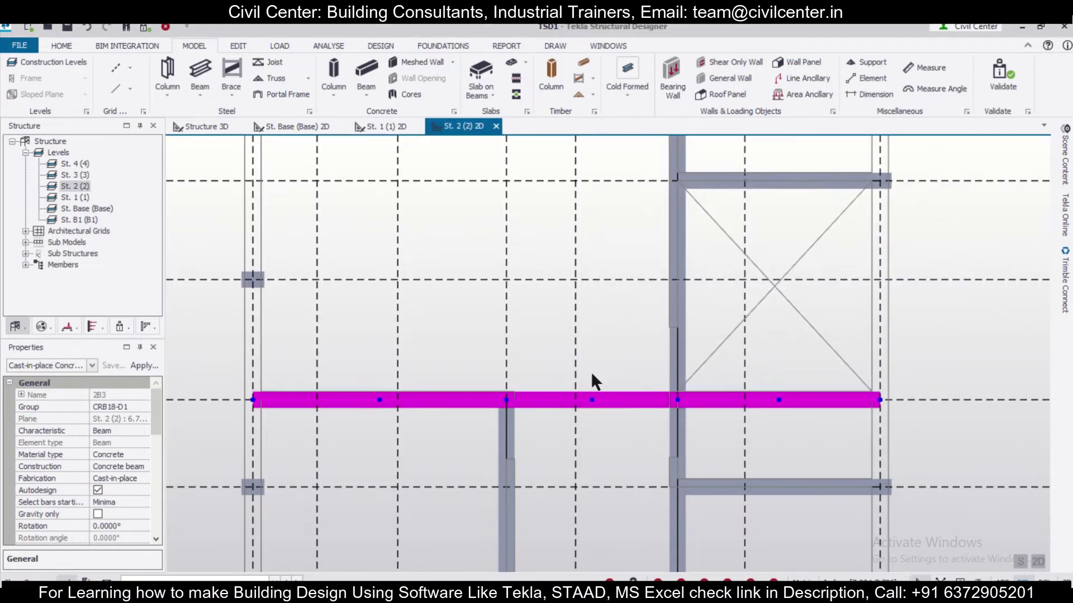
# Step: Select the grid 5 beam between grids 11 and 13 and switch to the SF floor plan in AutoCAD to check the wall layout
pyautogui.scroll(-5, 592, 376)
pyautogui.click(505, 337)
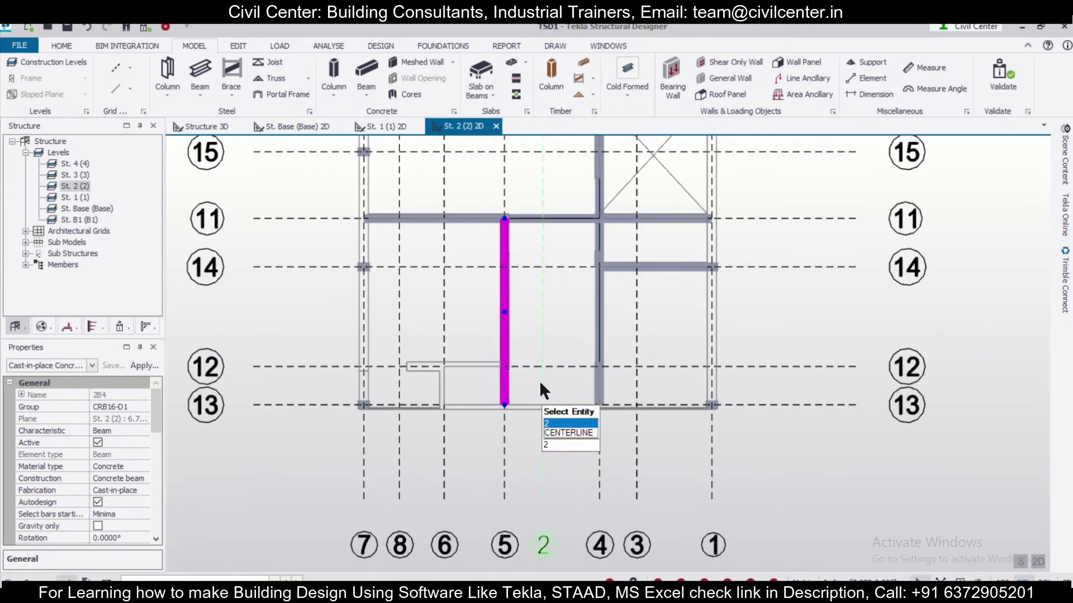
pyautogui.scroll(2, 491, 408)
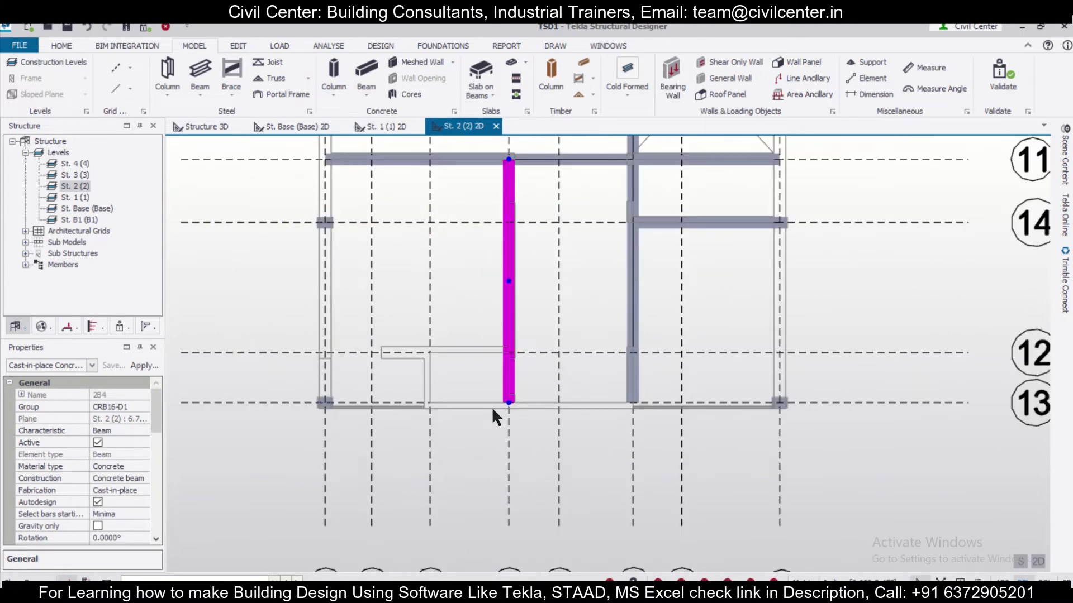
pyautogui.scroll(-2, 491, 407)
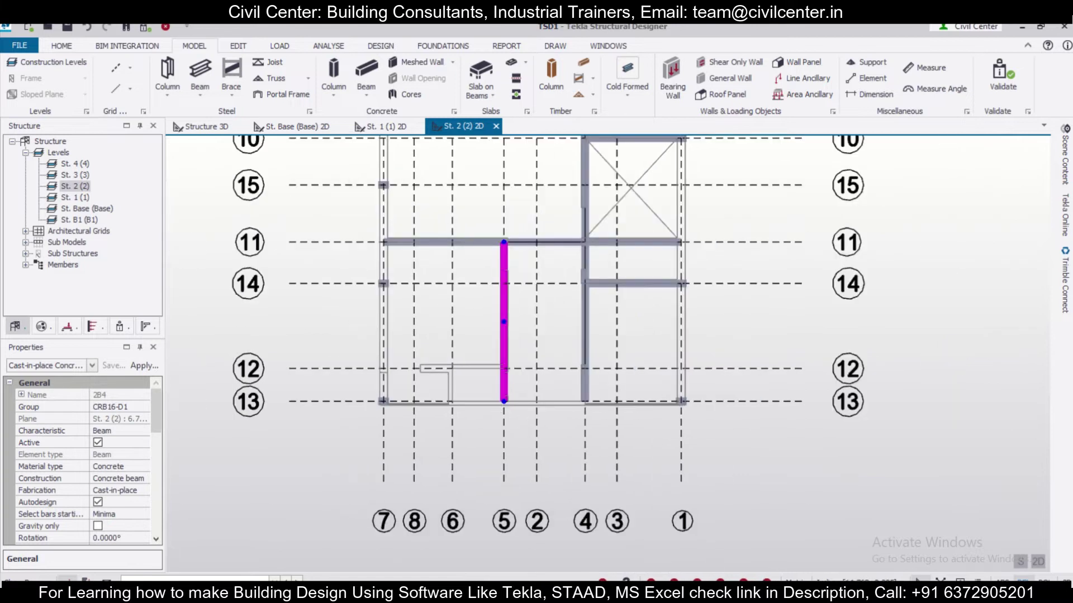
pyautogui.moveTo(743, 595)
pyautogui.click(789, 546)
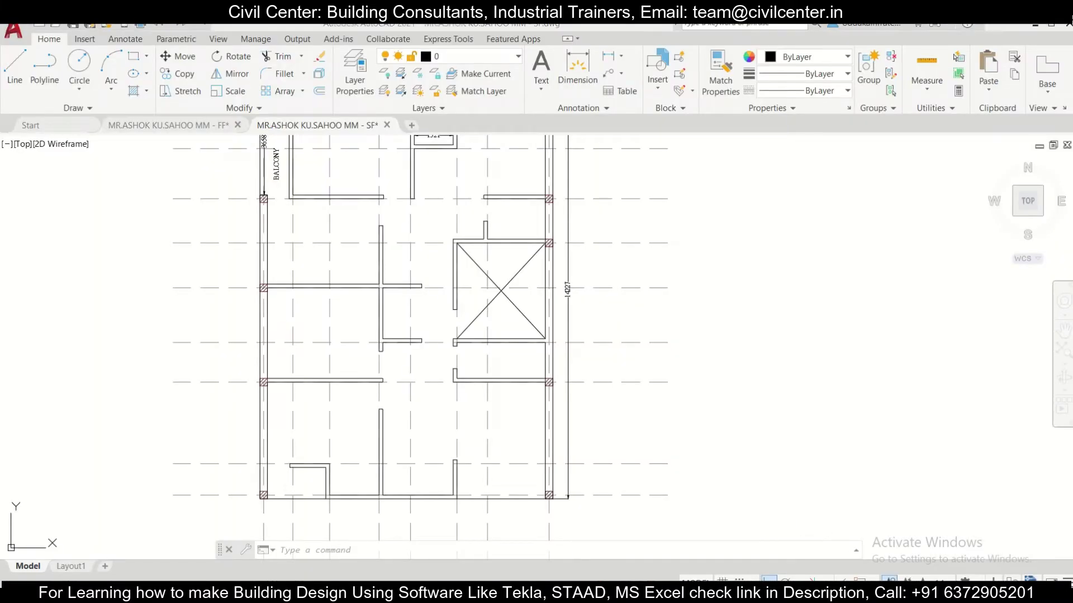
pyautogui.moveTo(744, 593)
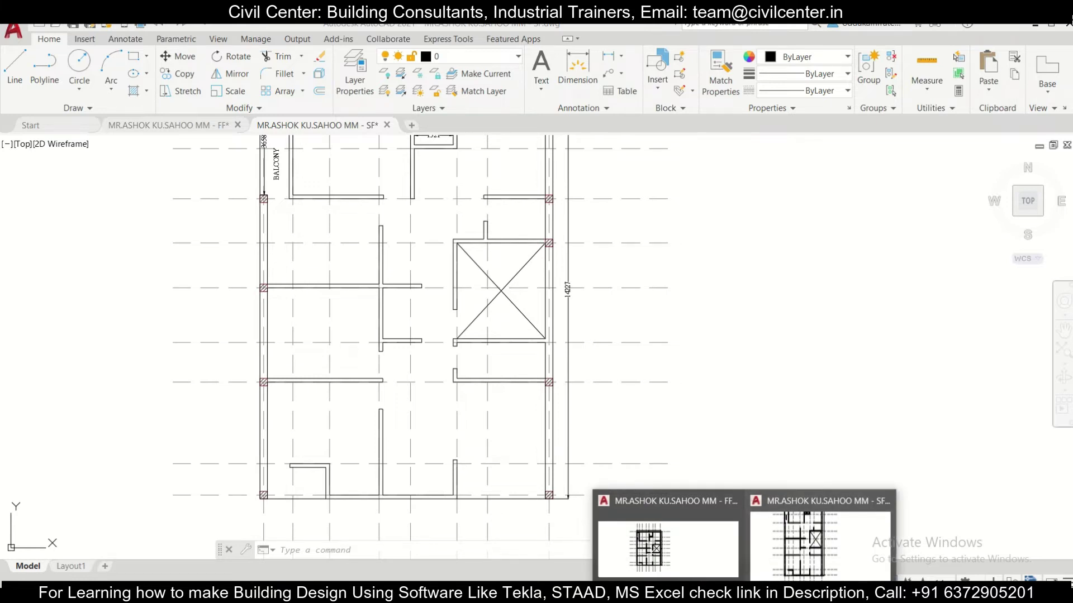
# Step: Return to Tekla Structural Designer and set both end fixities of the grid 5 beam between grids 11 and 13 to Pin
pyautogui.click(776, 593)
pyautogui.scroll(1, 505, 398)
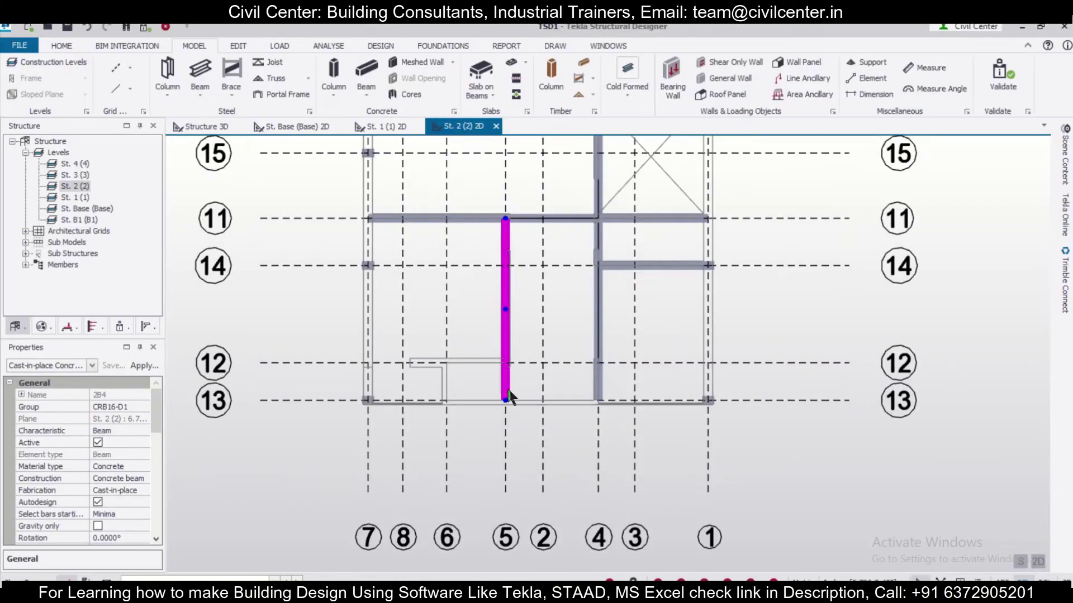
pyautogui.doubleClick(509, 373)
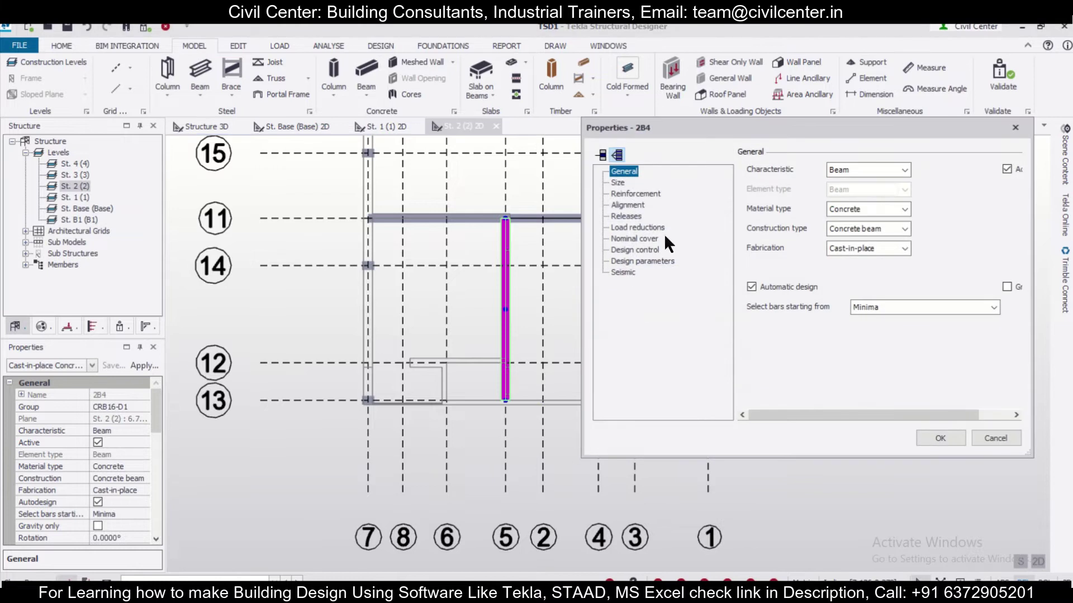
pyautogui.click(625, 216)
pyautogui.click(852, 171)
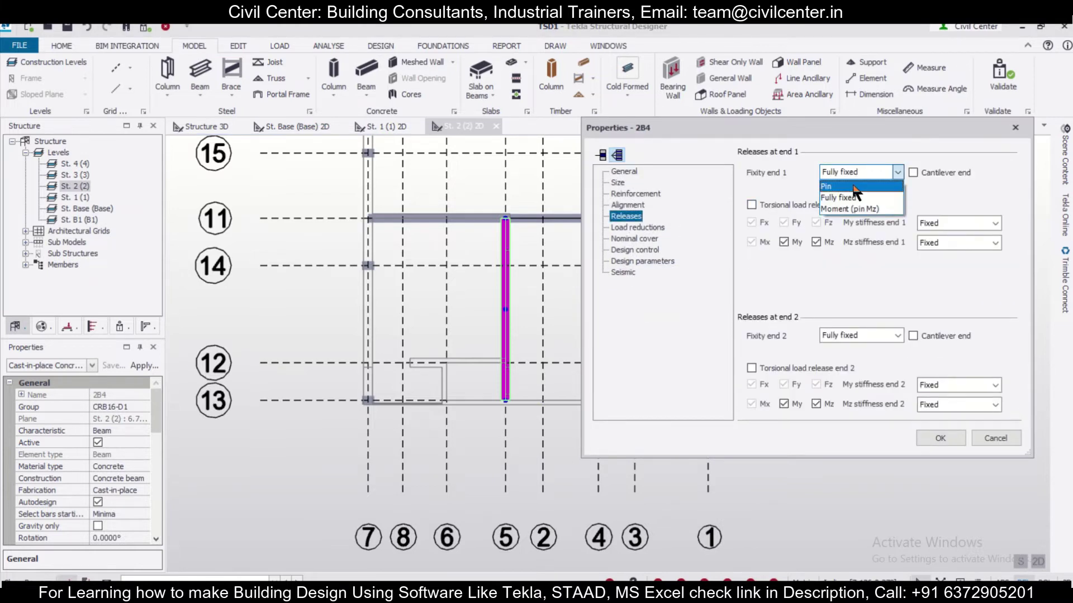
pyautogui.click(851, 194)
pyautogui.click(880, 333)
pyautogui.click(854, 358)
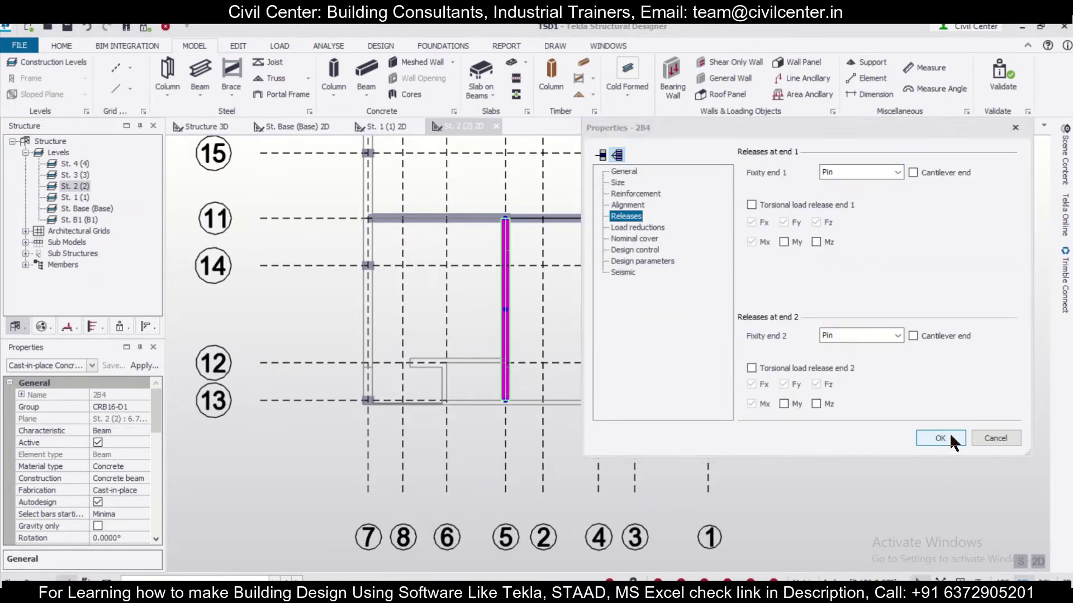
pyautogui.click(940, 438)
# Step: Set the end 1 fixity of the grid 14 beam between grids 4 and 1 to Pin
pyautogui.moveTo(660, 363); pyautogui.dragTo(625, 425, button='middle')
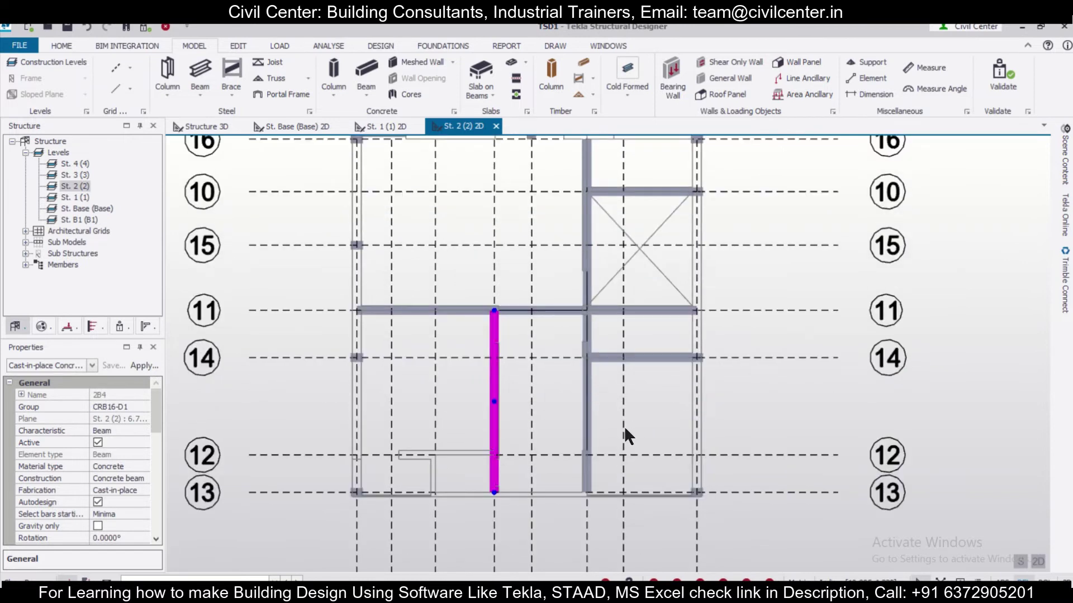
pyautogui.doubleClick(646, 355)
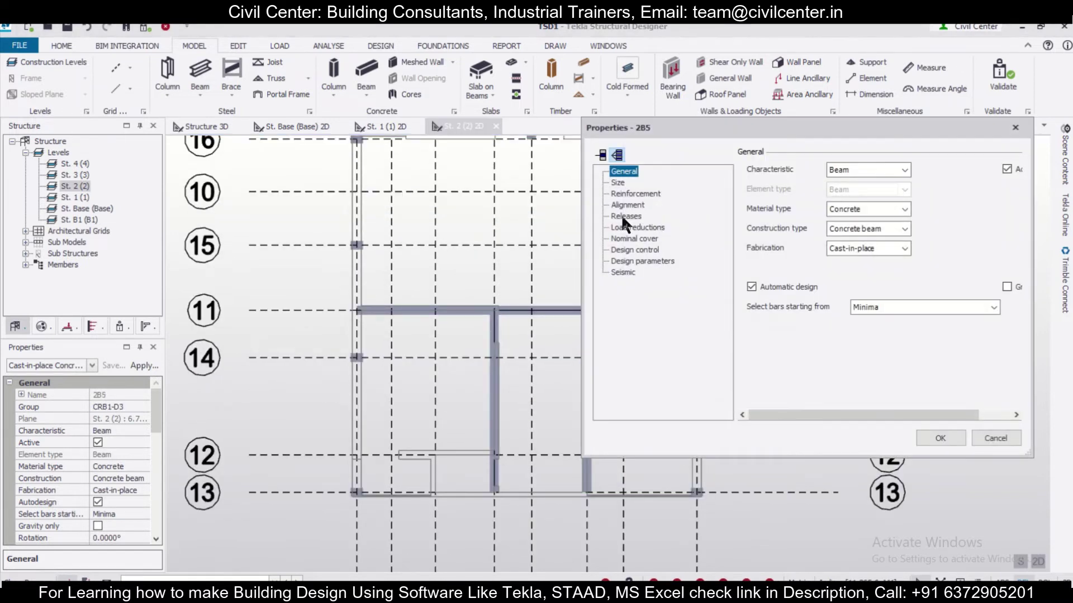
pyautogui.click(625, 217)
pyautogui.moveTo(848, 129); pyautogui.dragTo(307, 204)
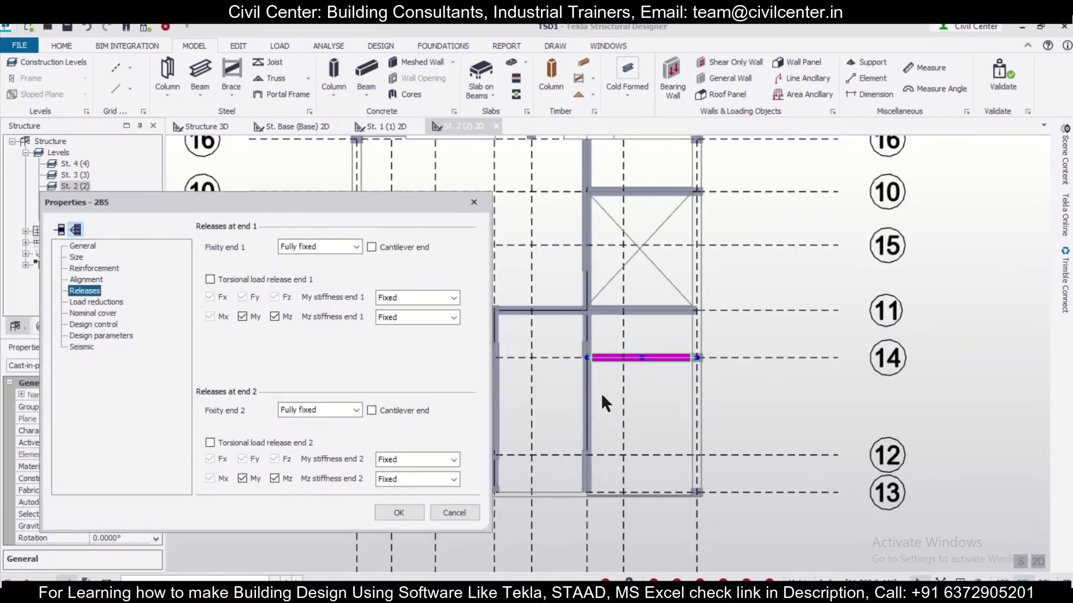
pyautogui.click(348, 245)
pyautogui.click(341, 269)
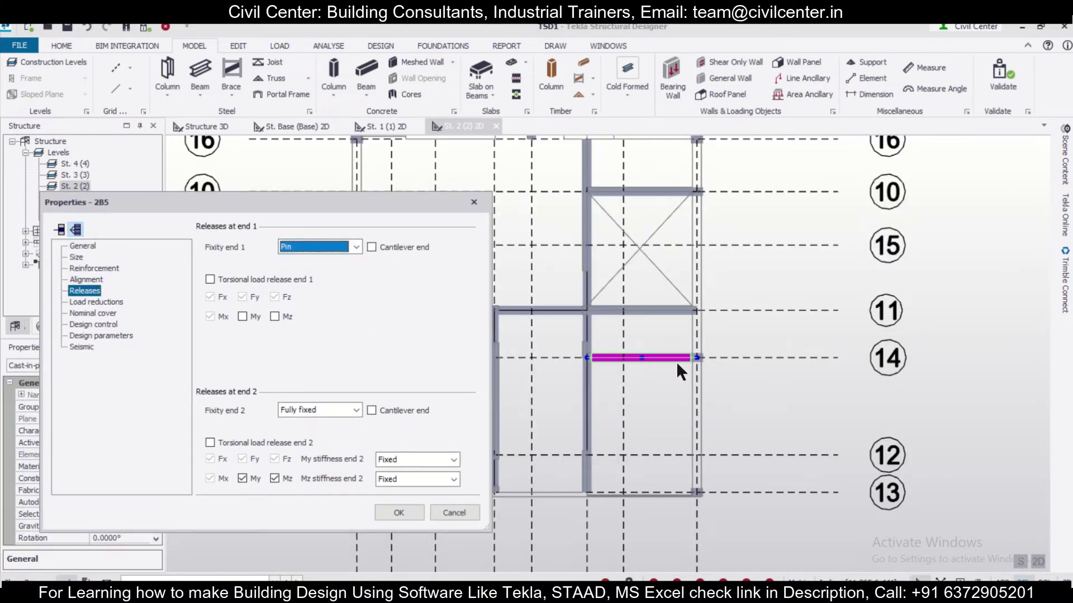
pyautogui.click(410, 508)
# Step: Add a 250x450 cast-in-place concrete beam along grid 17 from grid 7 to grid 1
pyautogui.scroll(-2, 654, 360)
pyautogui.moveTo(638, 255); pyautogui.dragTo(646, 428, button='middle')
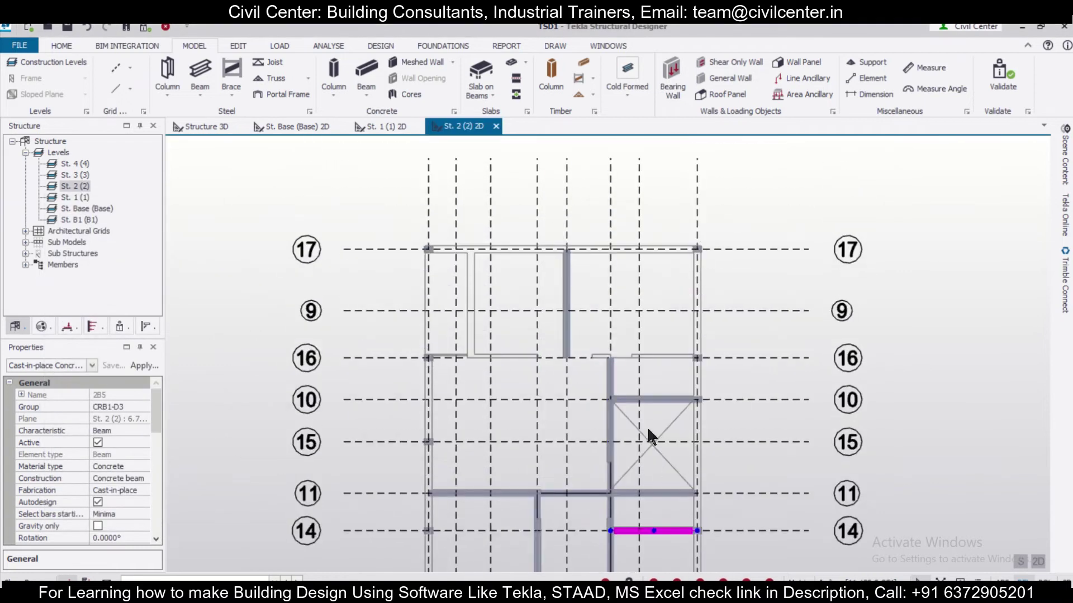
pyautogui.scroll(1, 698, 406)
pyautogui.moveTo(766, 482); pyautogui.dragTo(756, 424, button='middle')
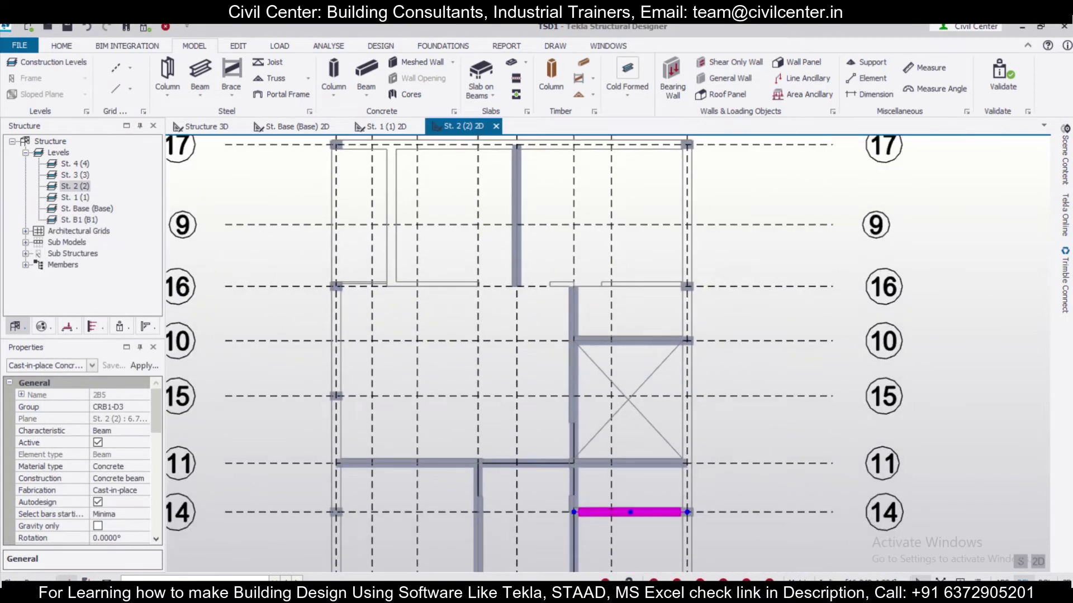
pyautogui.scroll(-1, 745, 409)
pyautogui.moveTo(729, 494); pyautogui.dragTo(770, 435, button='middle')
pyautogui.scroll(-1, 709, 492)
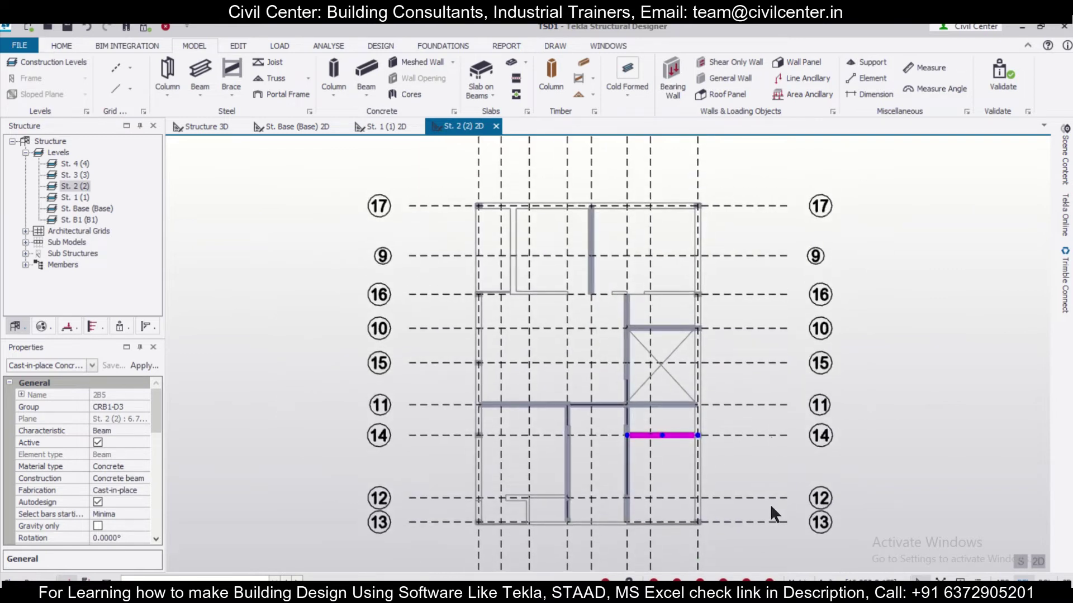
pyautogui.scroll(1, 770, 504)
pyautogui.scroll(-1, 665, 418)
pyautogui.click(366, 68)
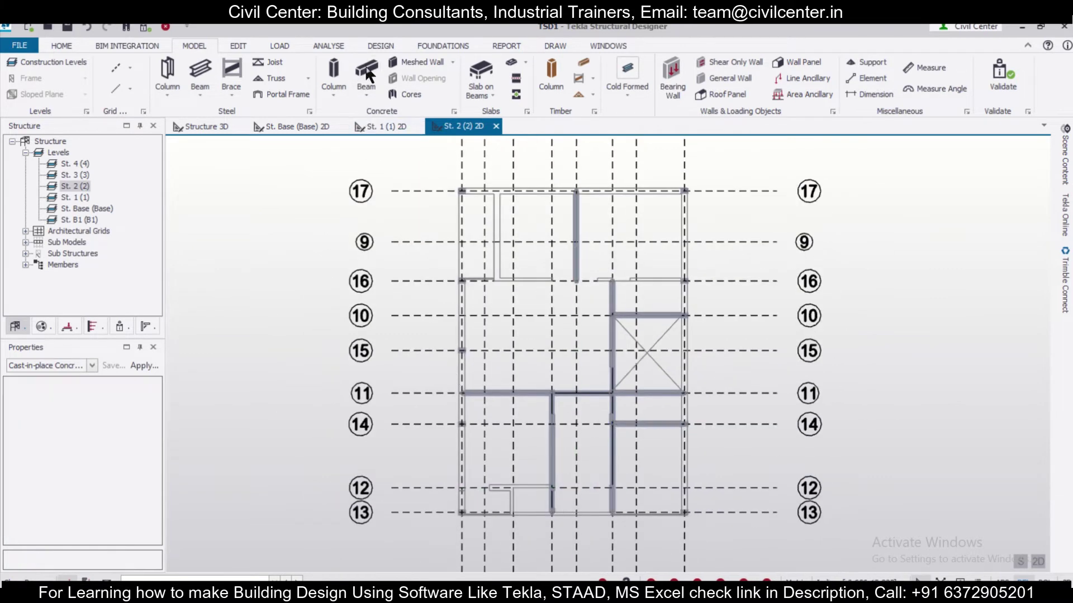
pyautogui.click(90, 364)
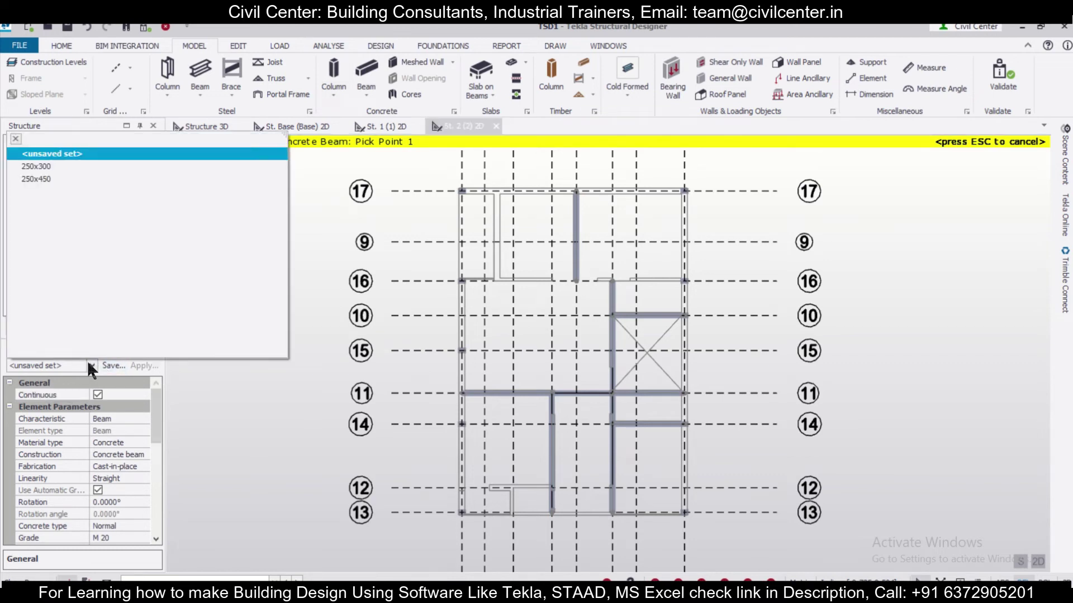
pyautogui.click(79, 182)
pyautogui.scroll(3, 505, 256)
pyautogui.scroll(-5, 505, 253)
pyautogui.moveTo(529, 229); pyautogui.dragTo(489, 321, button='middle')
pyautogui.moveTo(359, 228); pyautogui.dragTo(786, 266)
# Step: Add another 250x450 concrete beam along grid 7 from grid 17 to grid 13
pyautogui.scroll(-3, 565, 323)
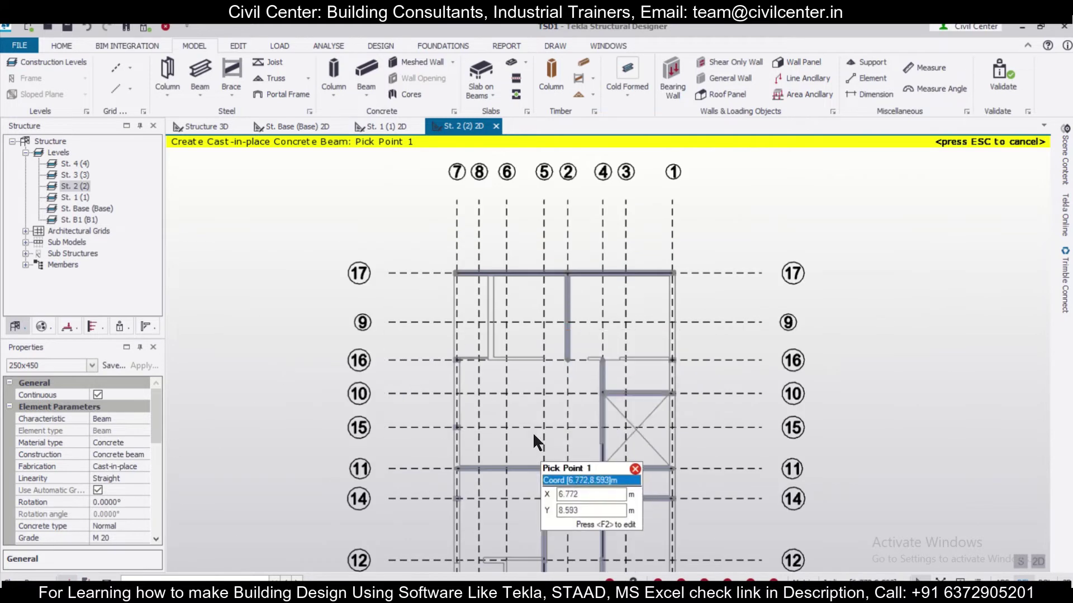
pyautogui.moveTo(534, 435); pyautogui.dragTo(512, 364, button='middle')
pyautogui.moveTo(415, 181); pyautogui.dragTo(449, 569)
pyautogui.scroll(1, 547, 240)
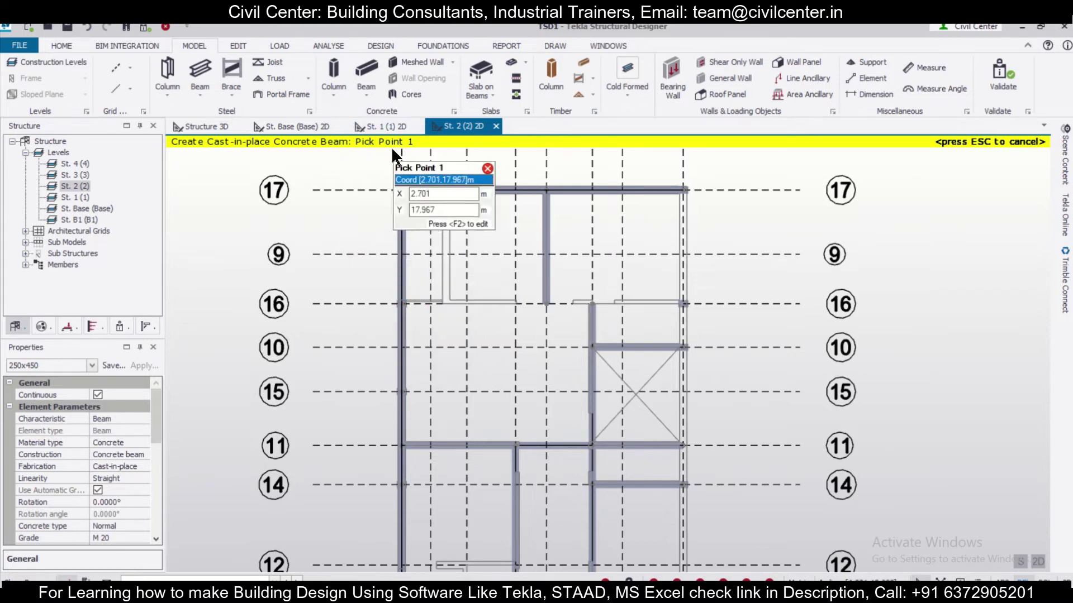
# Step: In the 3D structure view, copy the short grid 8 beam from level St. 1 up to level St. 2
pyautogui.click(206, 130)
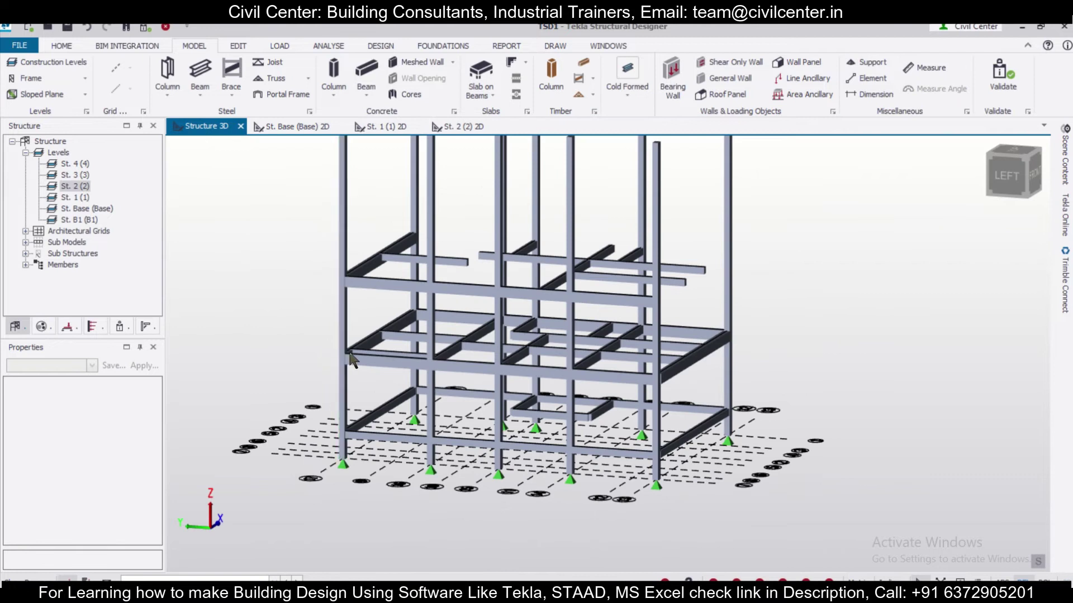
pyautogui.scroll(5, 377, 373)
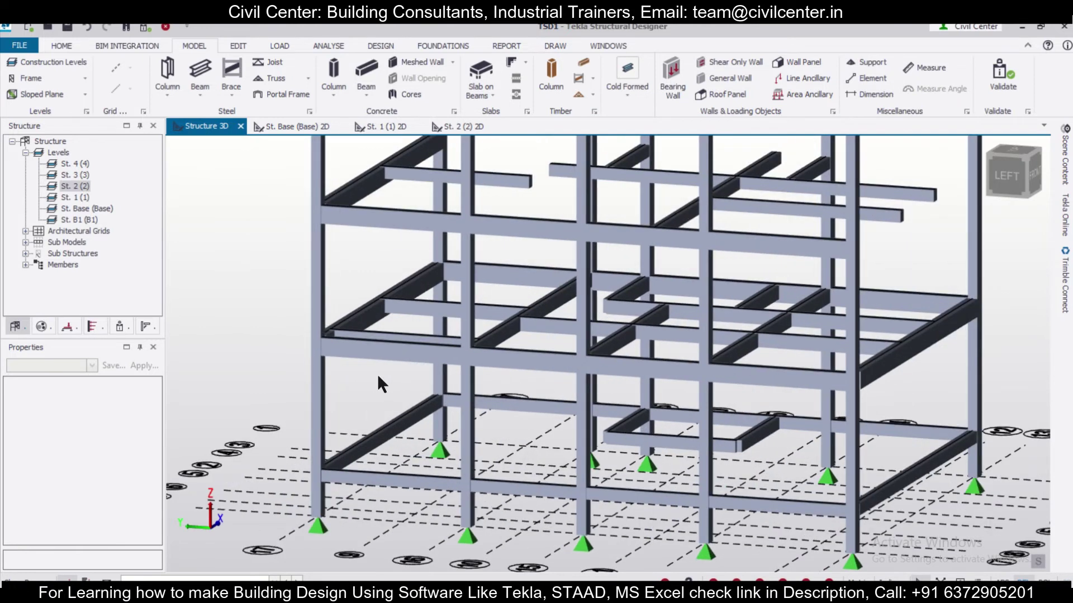
pyautogui.click(389, 338)
pyautogui.click(247, 42)
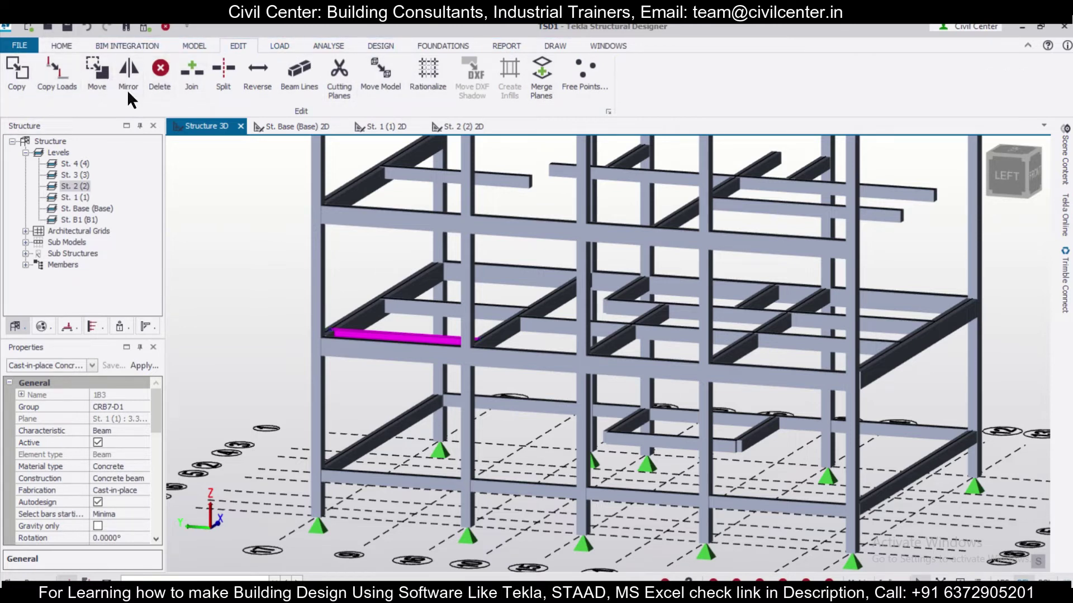
pyautogui.click(17, 71)
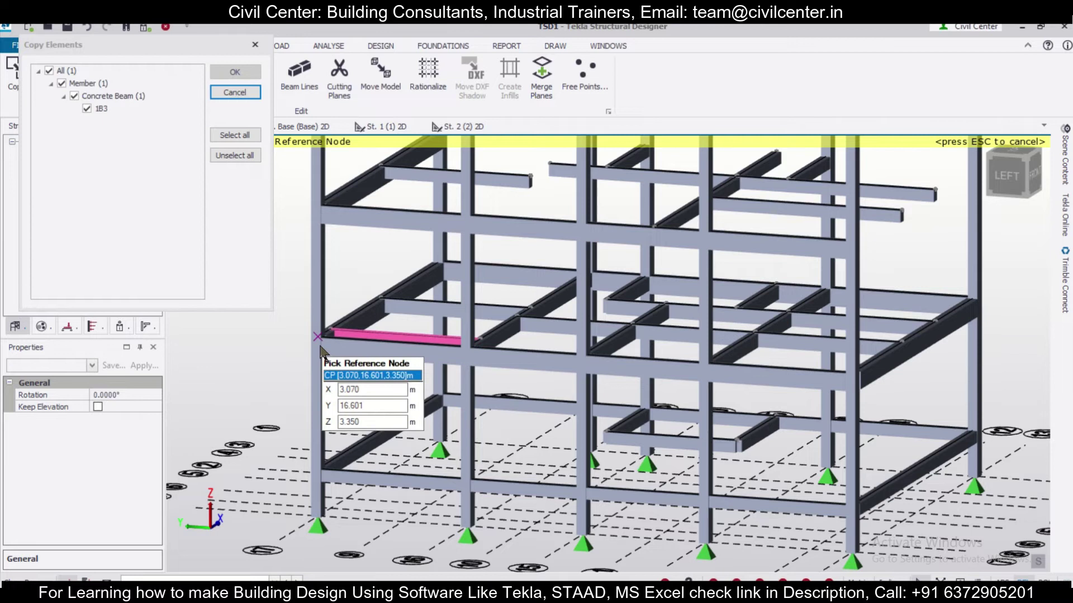
pyautogui.click(320, 347)
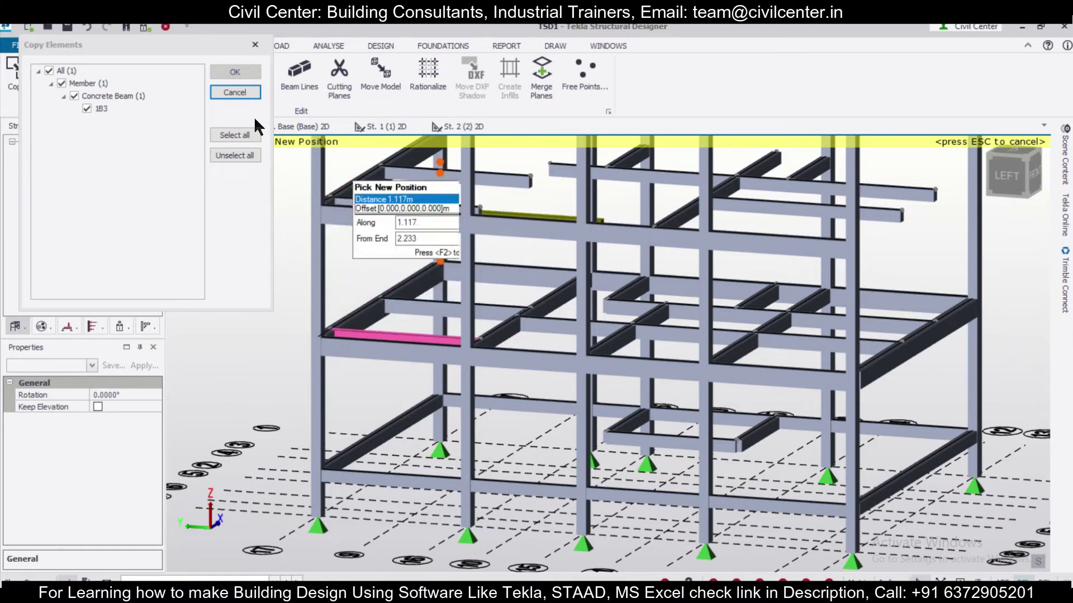
pyautogui.click(255, 44)
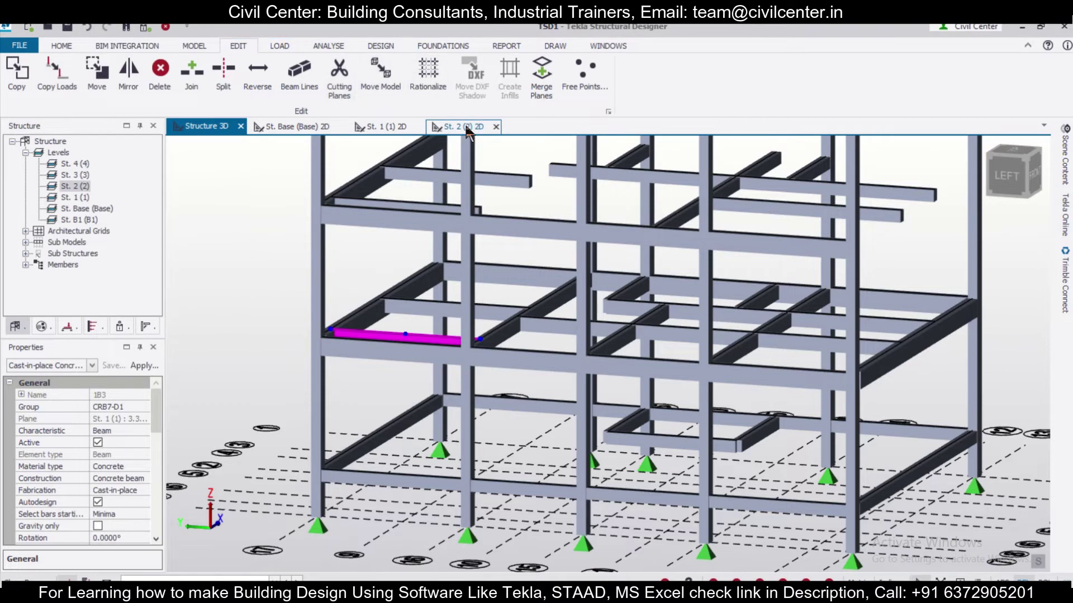
# Step: On the St. 2 plan, delete the copied grid 8 beam between grids 17 and 16
pyautogui.click(466, 127)
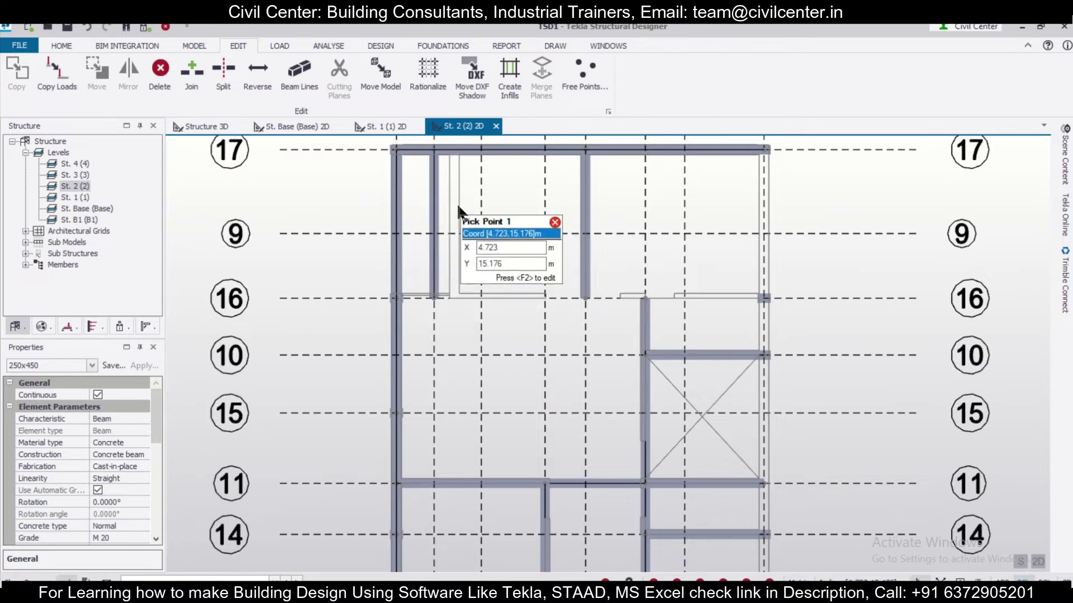
pyautogui.moveTo(470, 168); pyautogui.dragTo(473, 254, button='middle')
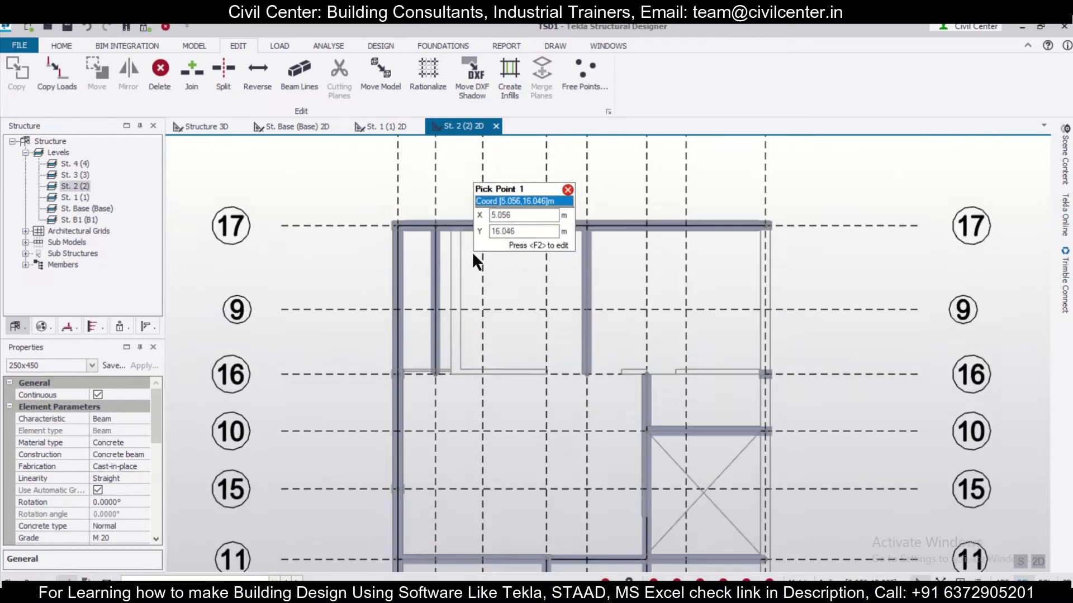
pyautogui.scroll(2, 455, 276)
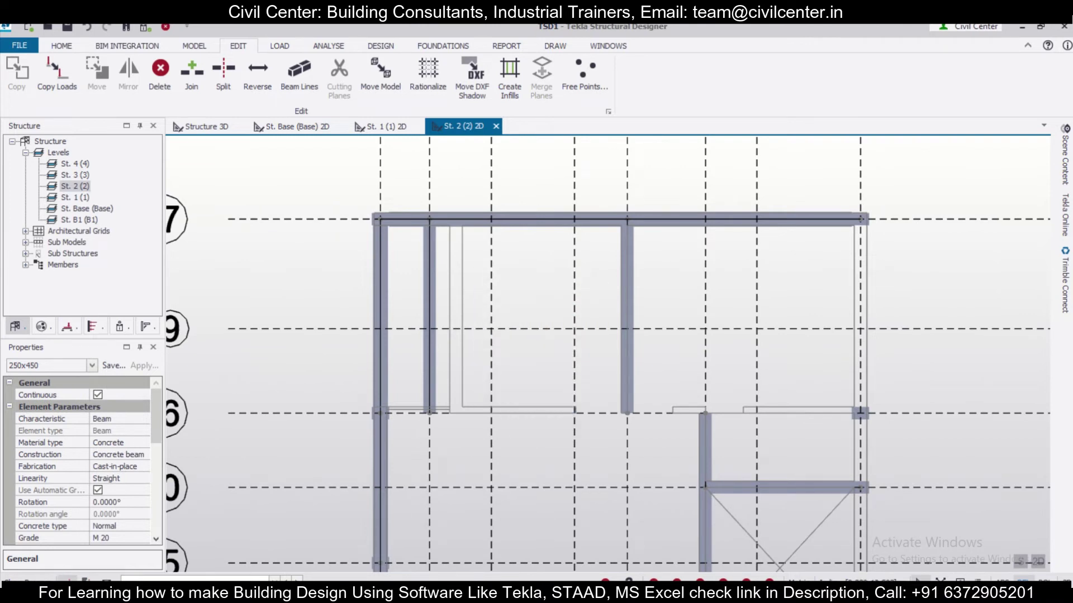
pyautogui.press('Escape')
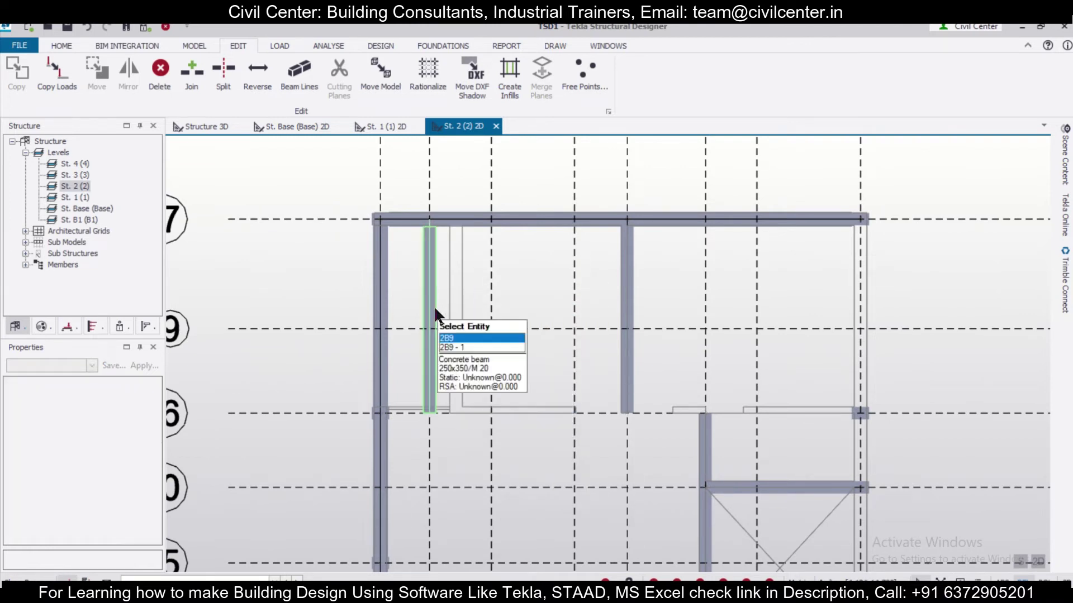
pyautogui.click(435, 313)
pyautogui.press('Escape')
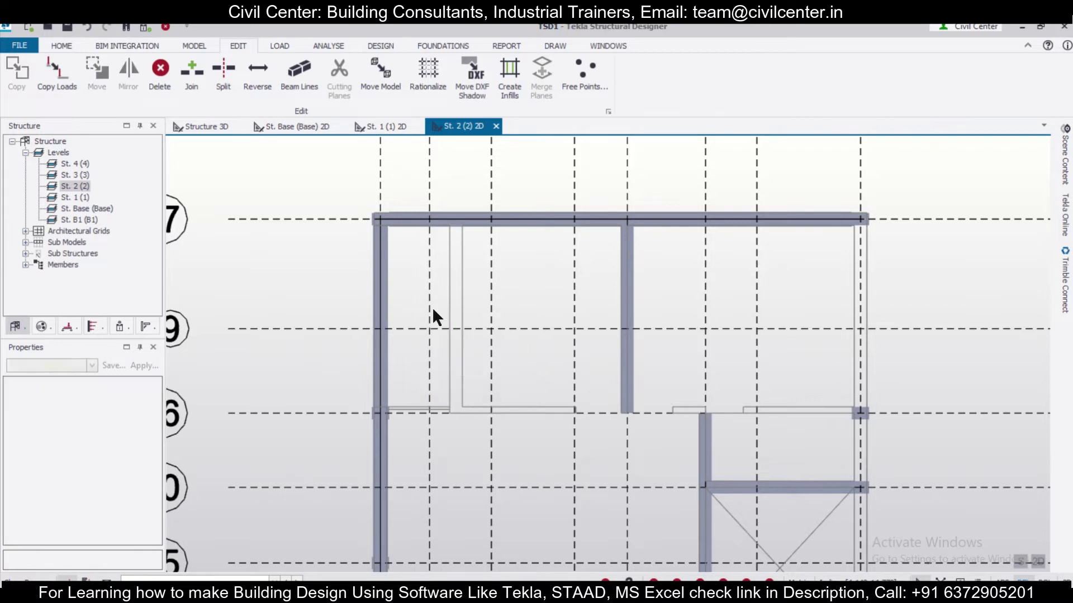
# Step: Add a parallel copy of grid line 8 about 0.530 m towards grid 6, centred on the wall in the plan
pyautogui.click(200, 44)
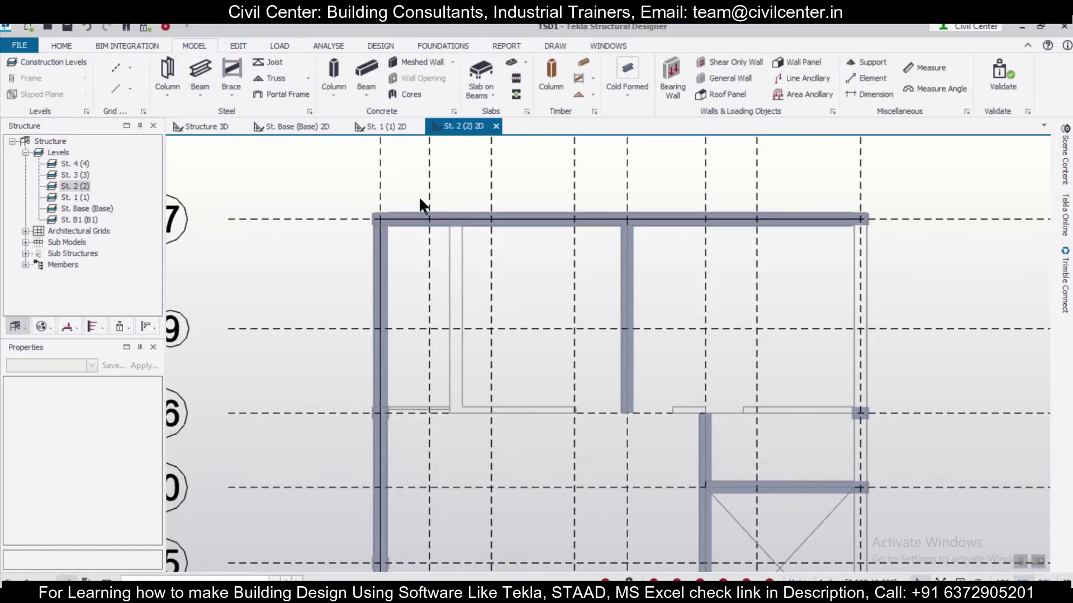
pyautogui.click(128, 68)
pyautogui.click(137, 102)
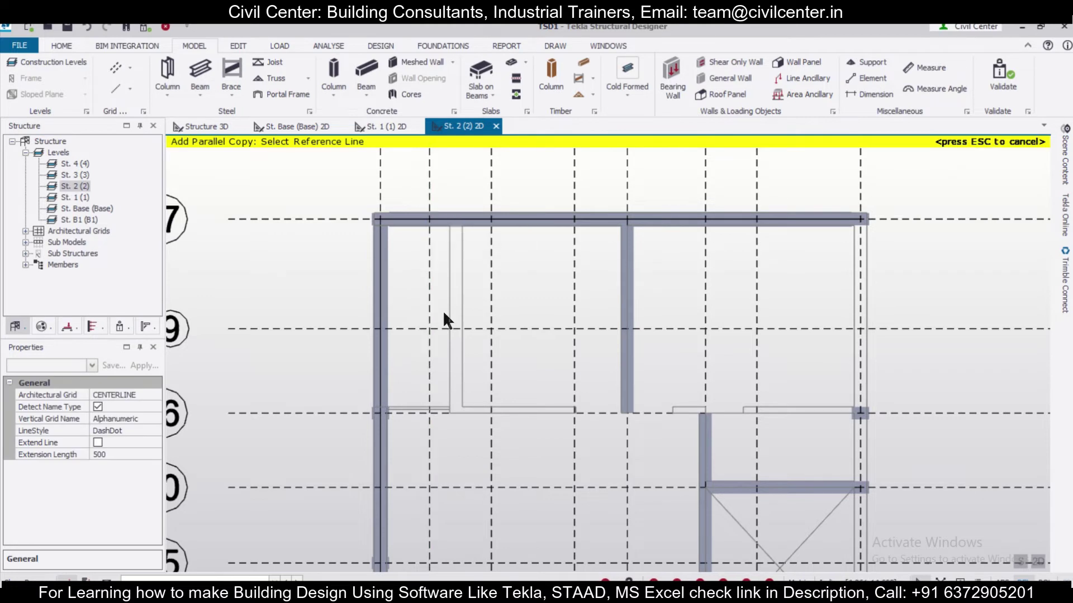
pyautogui.click(426, 296)
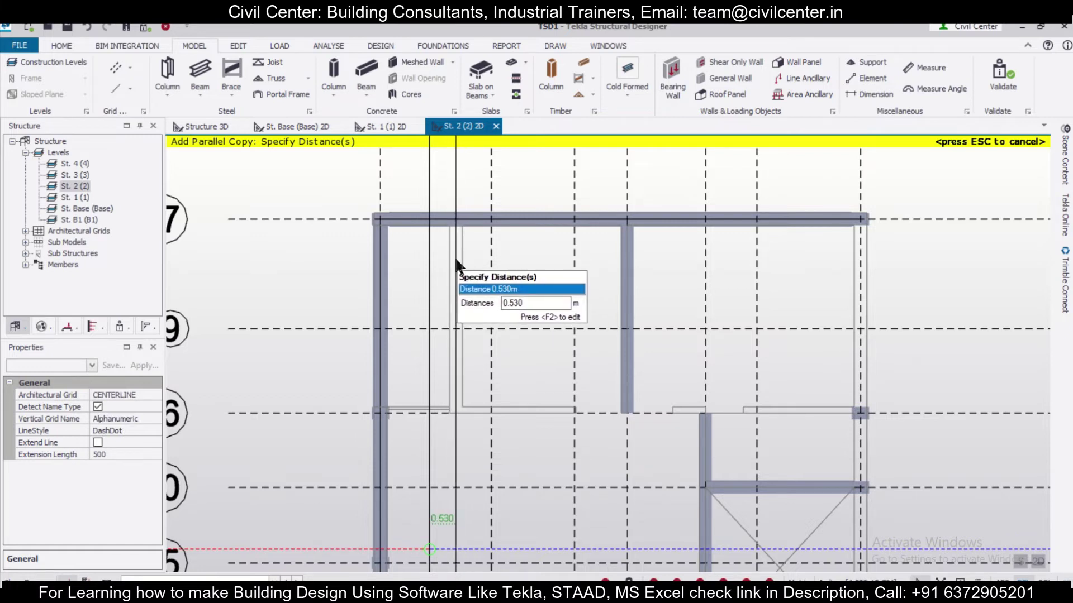
pyautogui.click(455, 258)
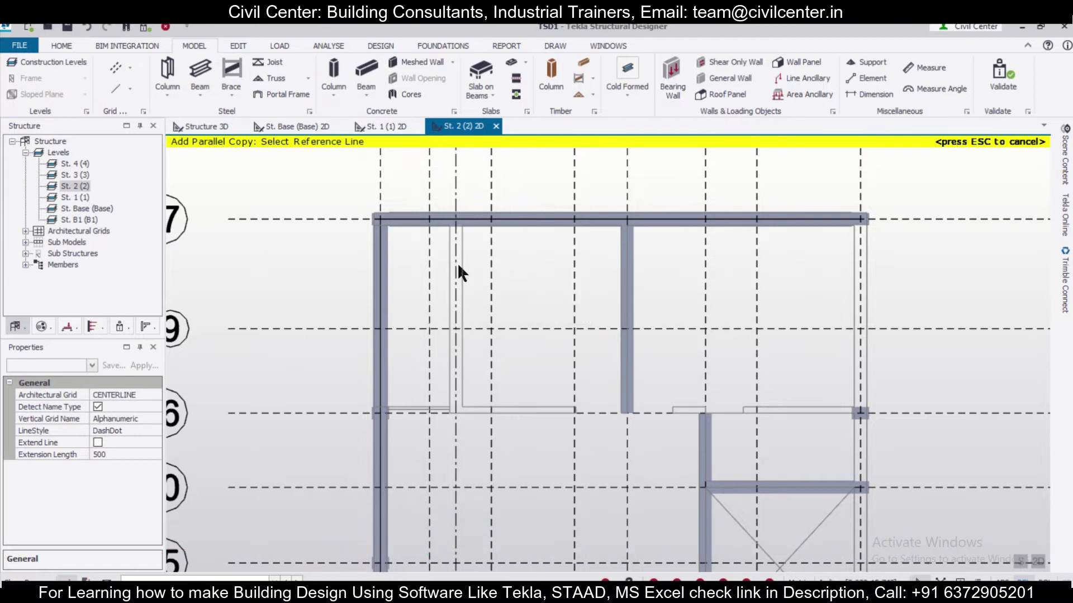
# Step: Add a 250x300 concrete beam along grid A between grids 17 and 16 on level St. 2
pyautogui.scroll(-2, 448, 313)
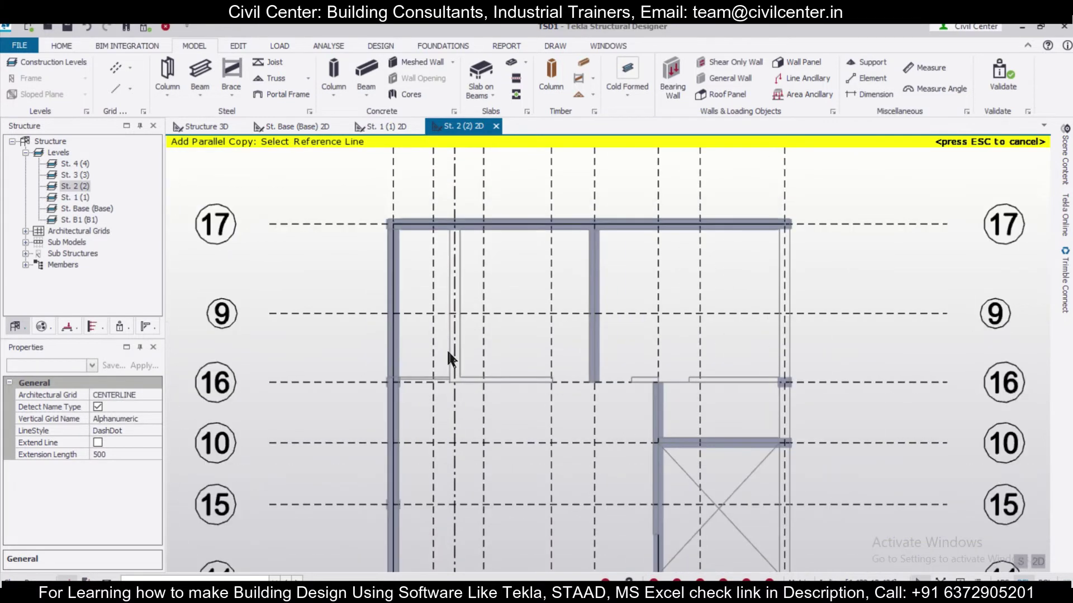
pyautogui.click(367, 71)
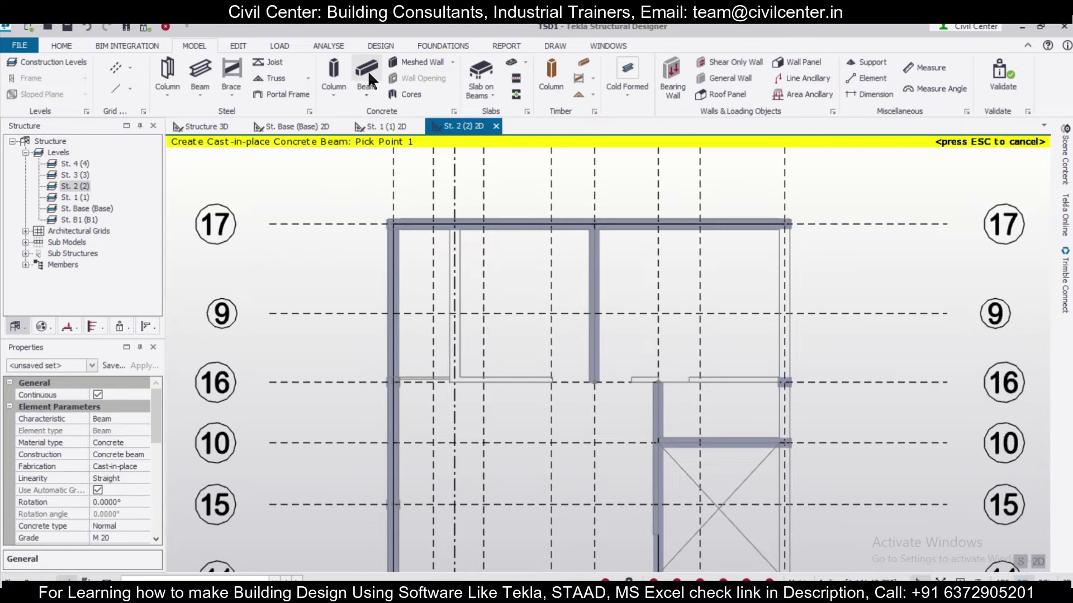
pyautogui.click(93, 365)
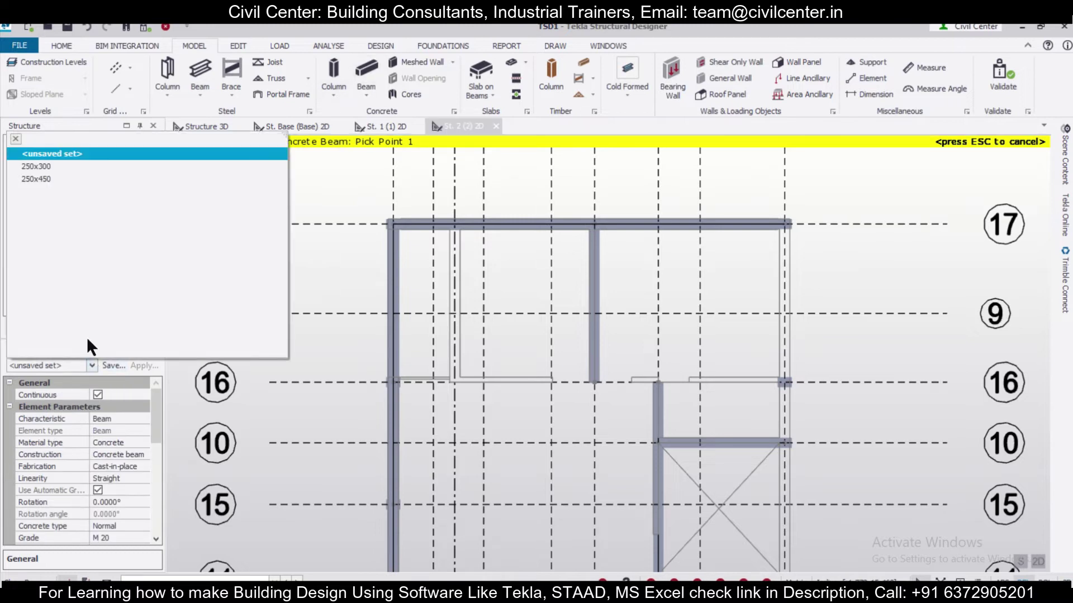
pyautogui.click(72, 167)
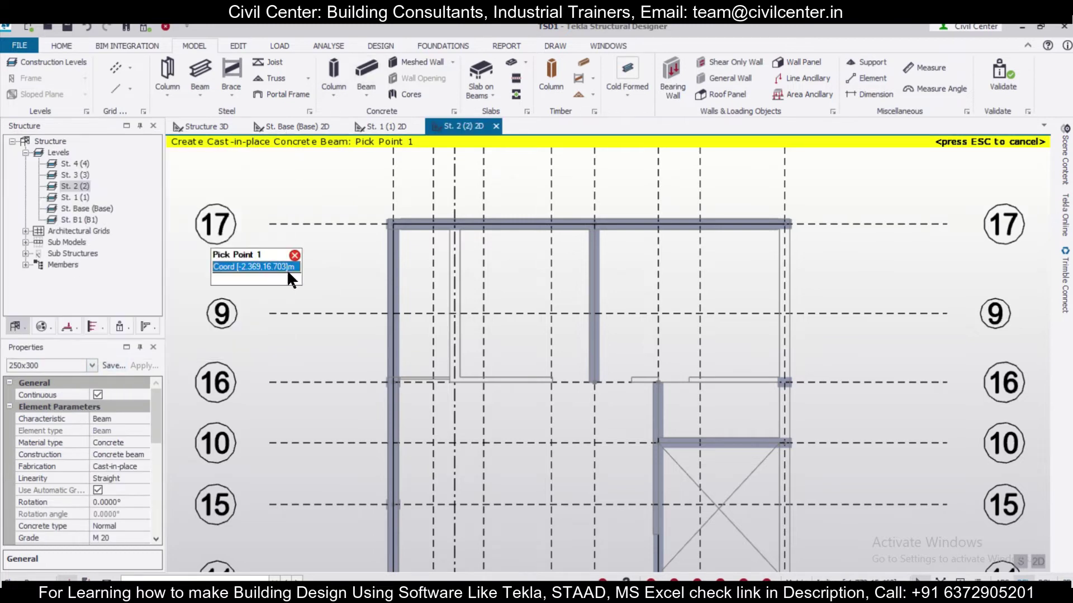
pyautogui.click(454, 224)
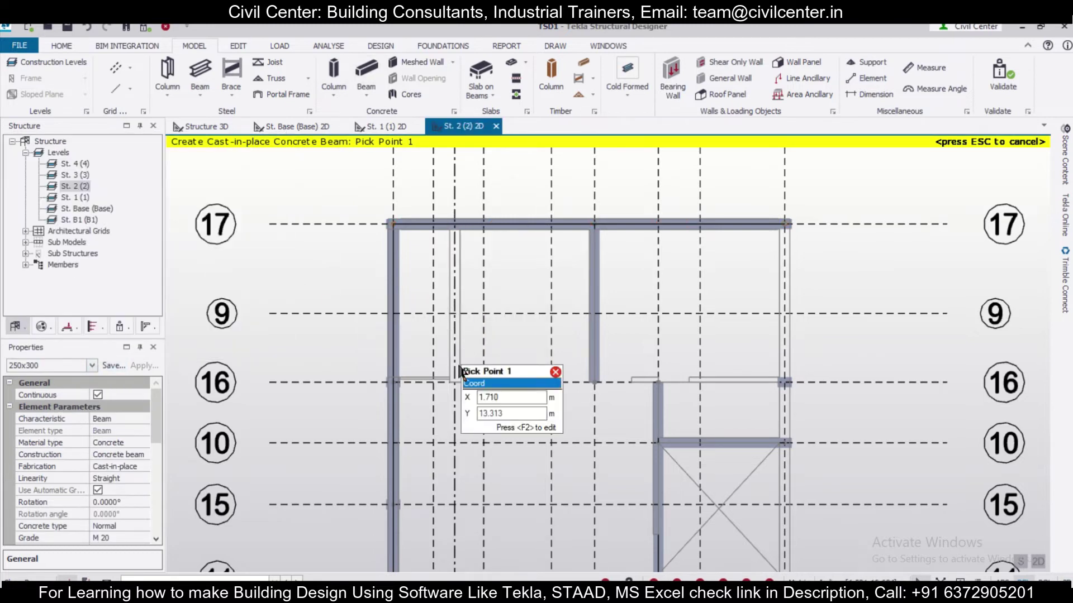
pyautogui.click(454, 225)
pyautogui.press('Escape')
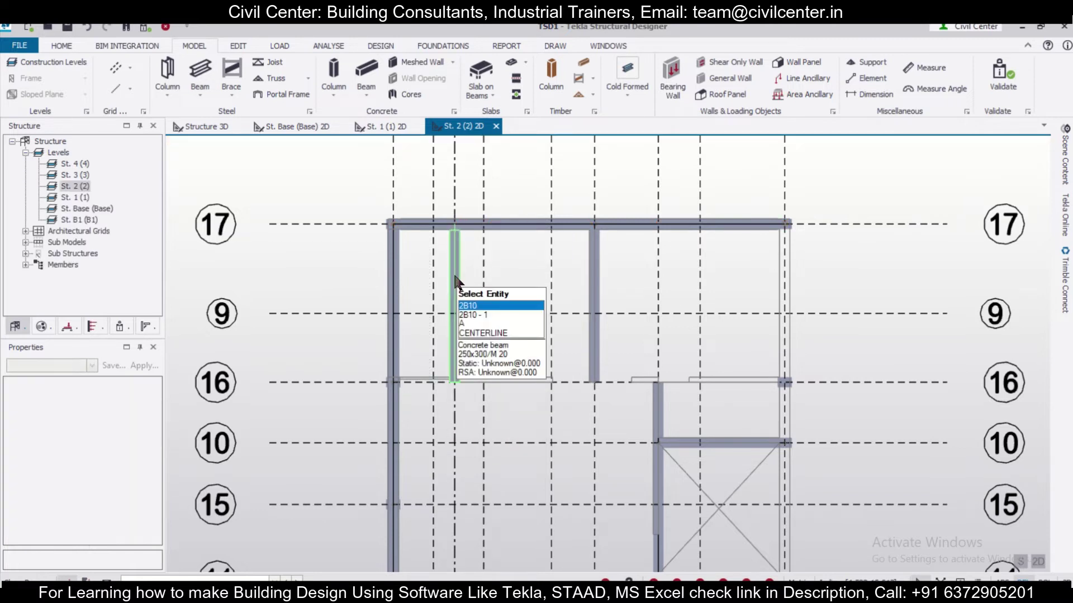
# Step: Set the fixity at both ends of the new grid A beam to Pin
pyautogui.doubleClick(454, 280)
pyautogui.click(84, 290)
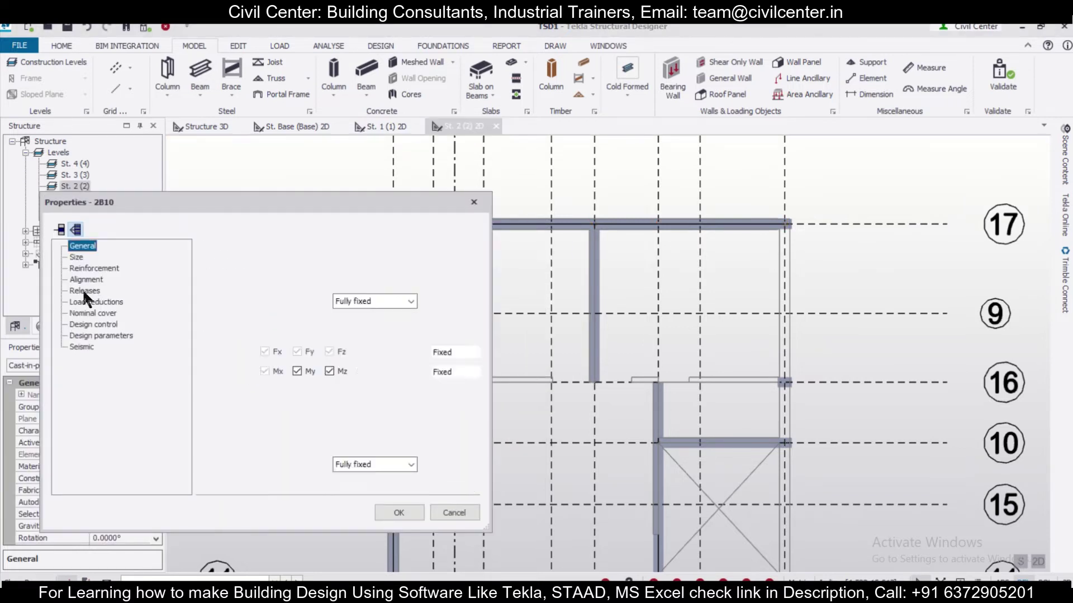
pyautogui.moveTo(367, 210); pyautogui.dragTo(494, 165)
pyautogui.click(441, 216)
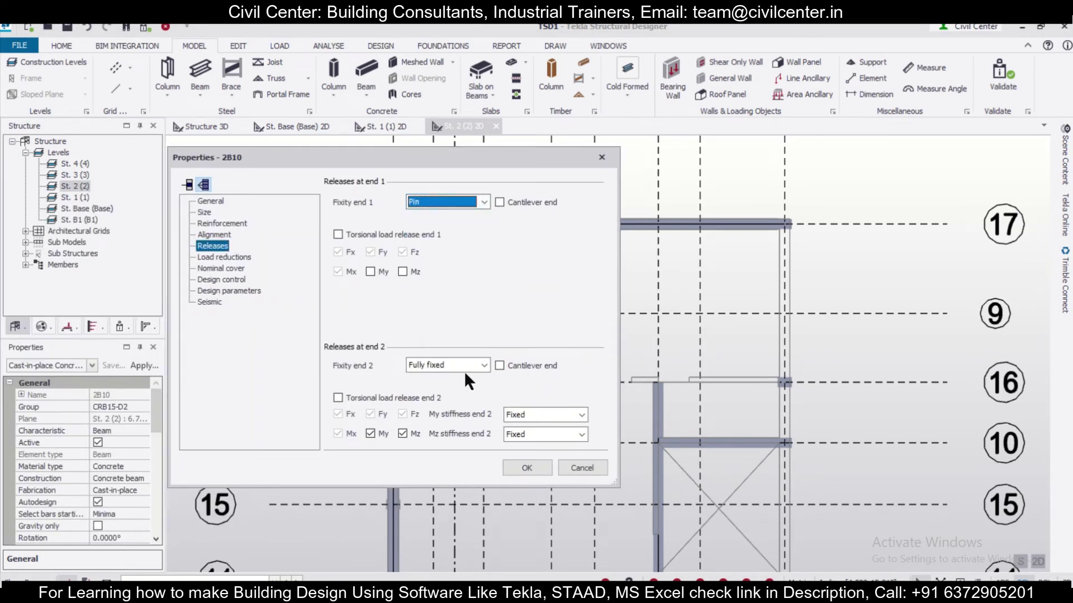
pyautogui.click(462, 366)
pyautogui.click(441, 380)
pyautogui.click(527, 466)
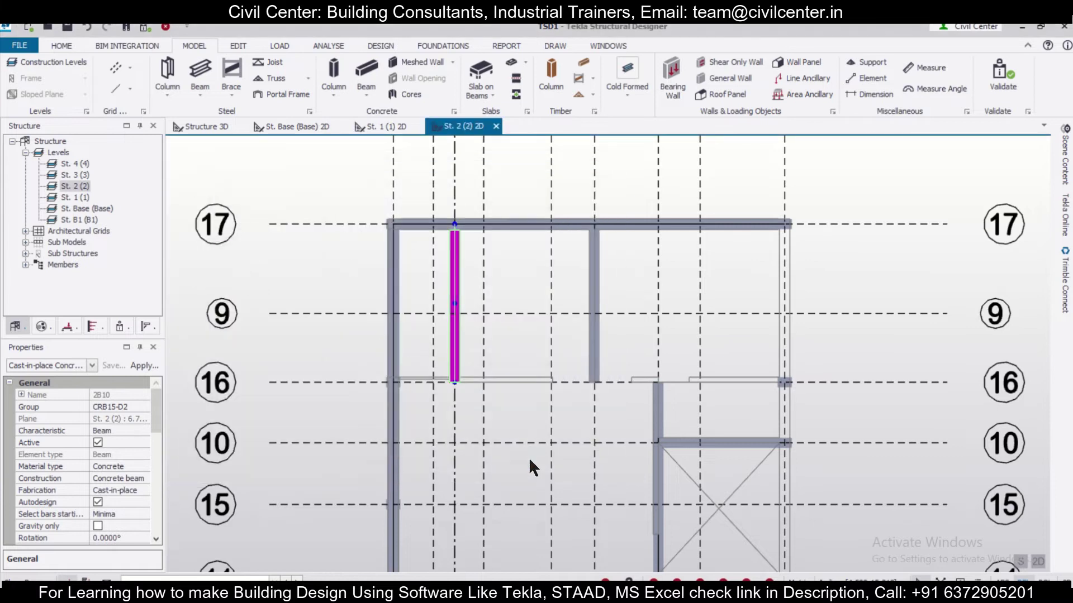
# Step: Add a 250x450 concrete beam along grid 16 spanning from grid 7 to grid 1
pyautogui.click(368, 68)
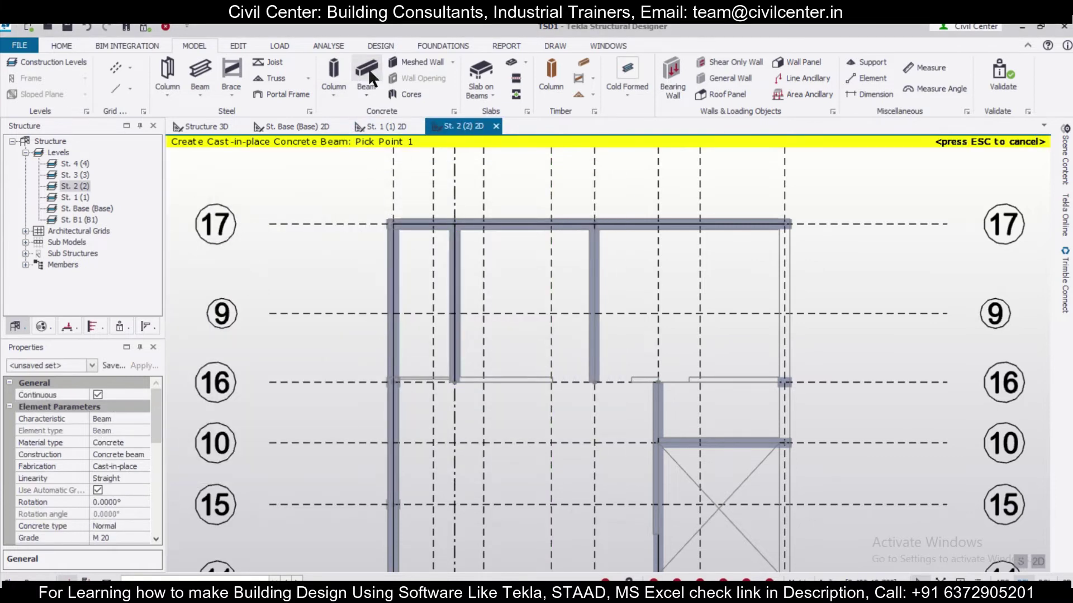
pyautogui.click(91, 366)
pyautogui.click(75, 180)
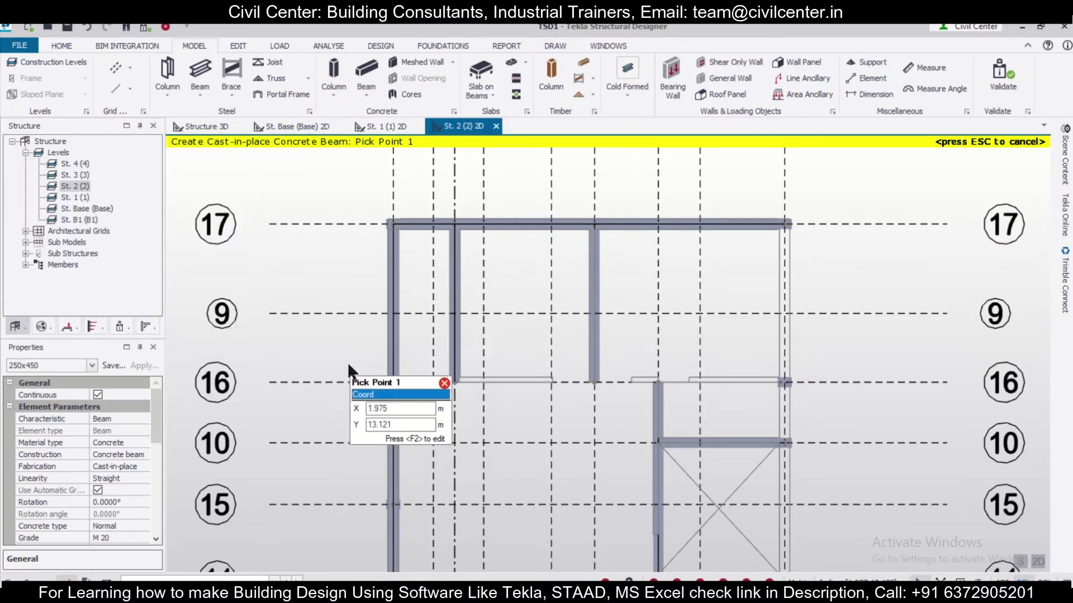
pyautogui.moveTo(347, 371); pyautogui.dragTo(860, 398)
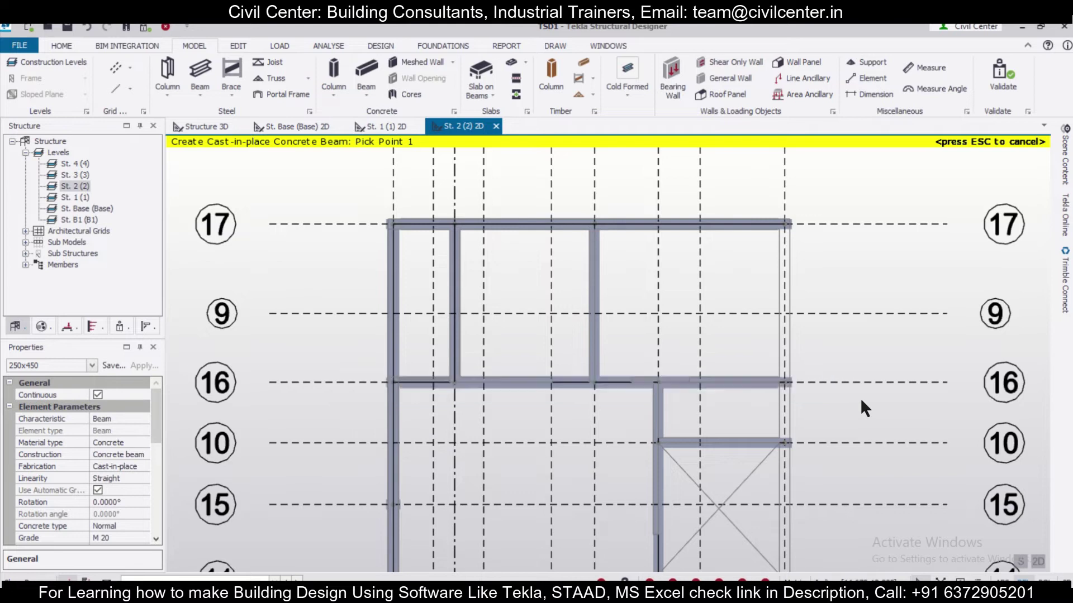
# Step: Add 250x450 concrete beams along grid 1 from grid 17 to 13 and along grid 13 from grid 7 to 1
pyautogui.scroll(-5, 750, 372)
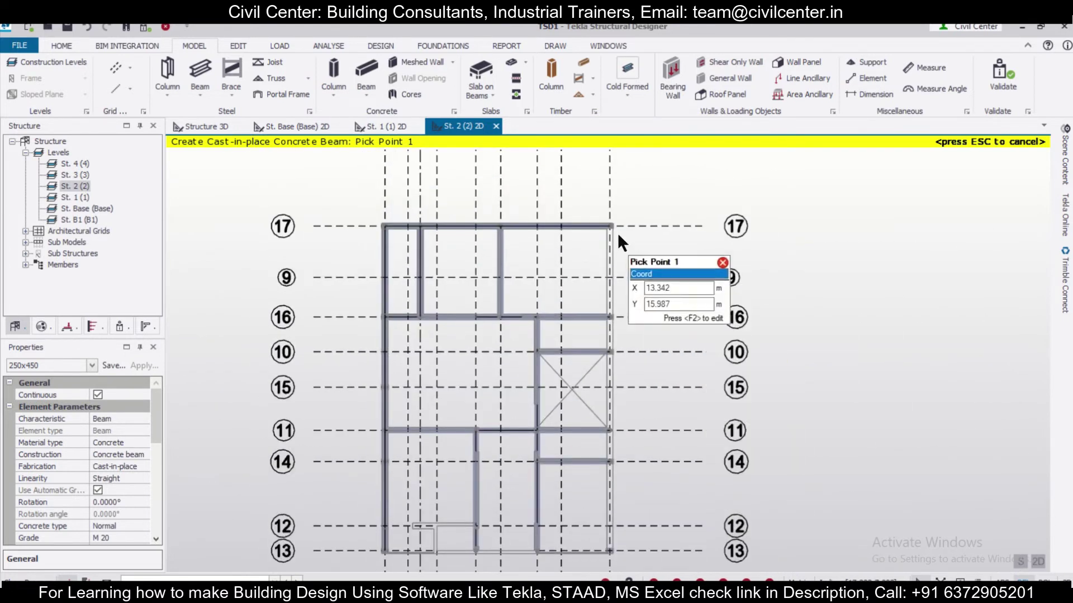
pyautogui.moveTo(594, 210); pyautogui.dragTo(690, 569)
pyautogui.moveTo(677, 552); pyautogui.dragTo(686, 454, button='middle')
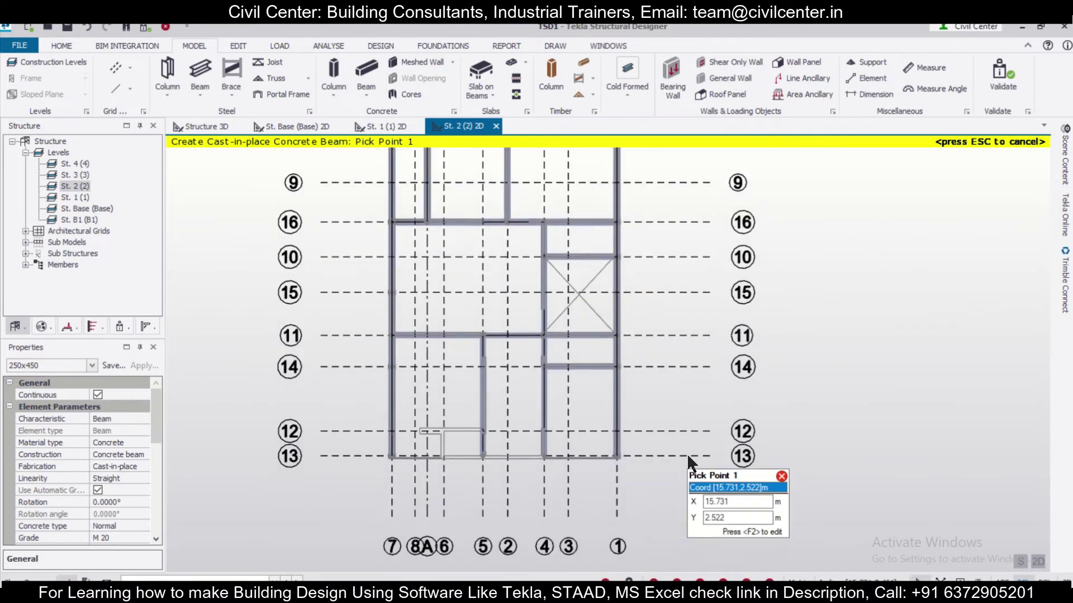
pyautogui.moveTo(366, 446); pyautogui.dragTo(699, 469)
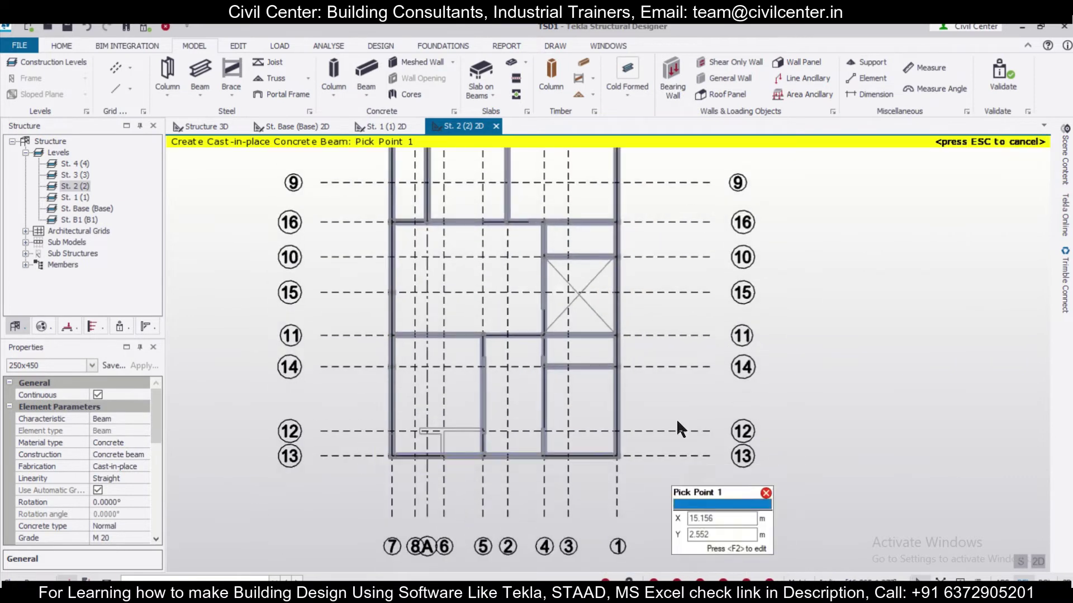
pyautogui.moveTo(676, 418); pyautogui.dragTo(674, 463, button='middle')
pyautogui.press('Escape')
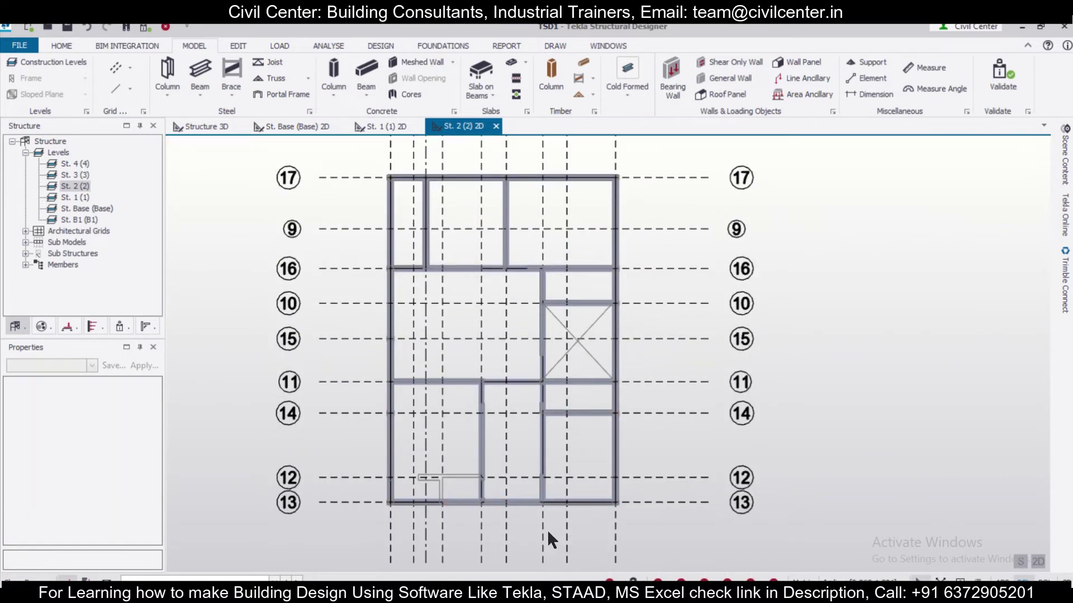
# Step: Validate the model and examine the beam layout on the St. 2 plan and in the 3D structure view
pyautogui.click(518, 503)
pyautogui.scroll(3, 497, 511)
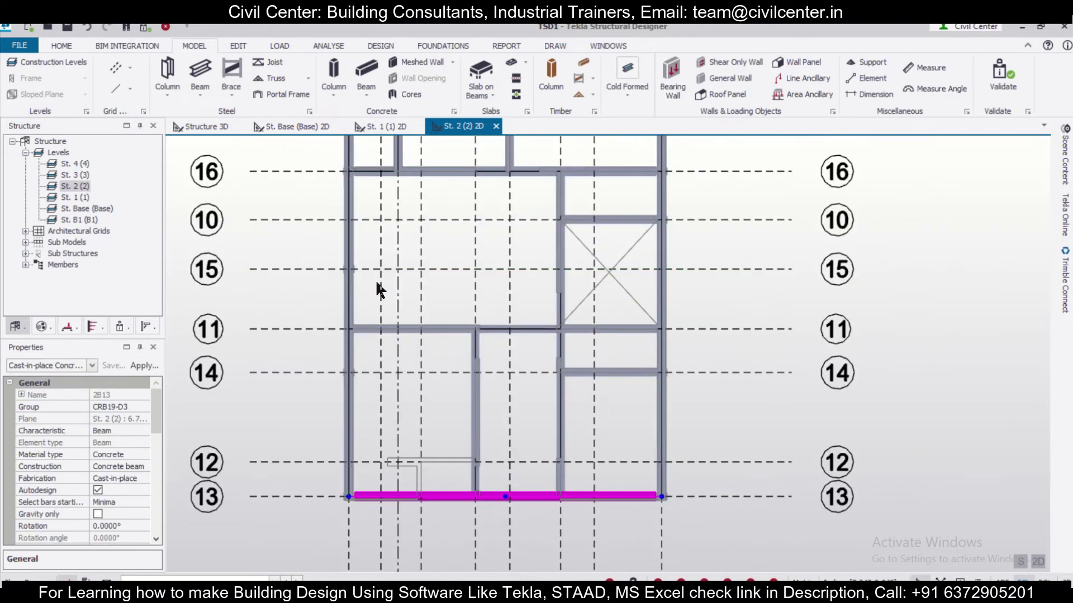
pyautogui.moveTo(326, 242); pyautogui.dragTo(332, 275, button='middle')
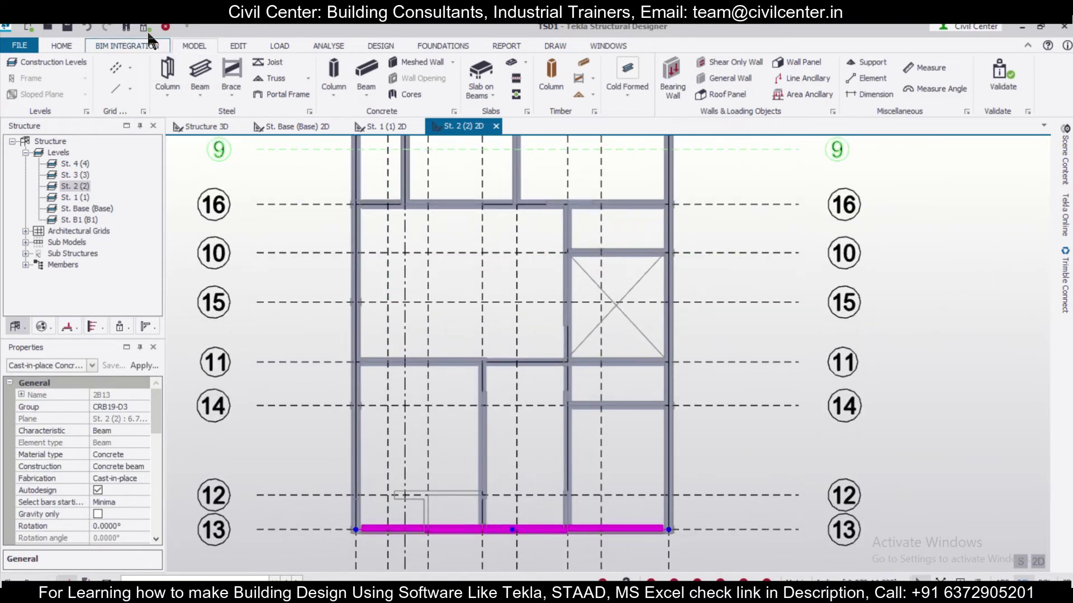
pyautogui.click(145, 26)
pyautogui.scroll(-2, 488, 299)
pyautogui.moveTo(489, 270); pyautogui.dragTo(495, 316, button='middle')
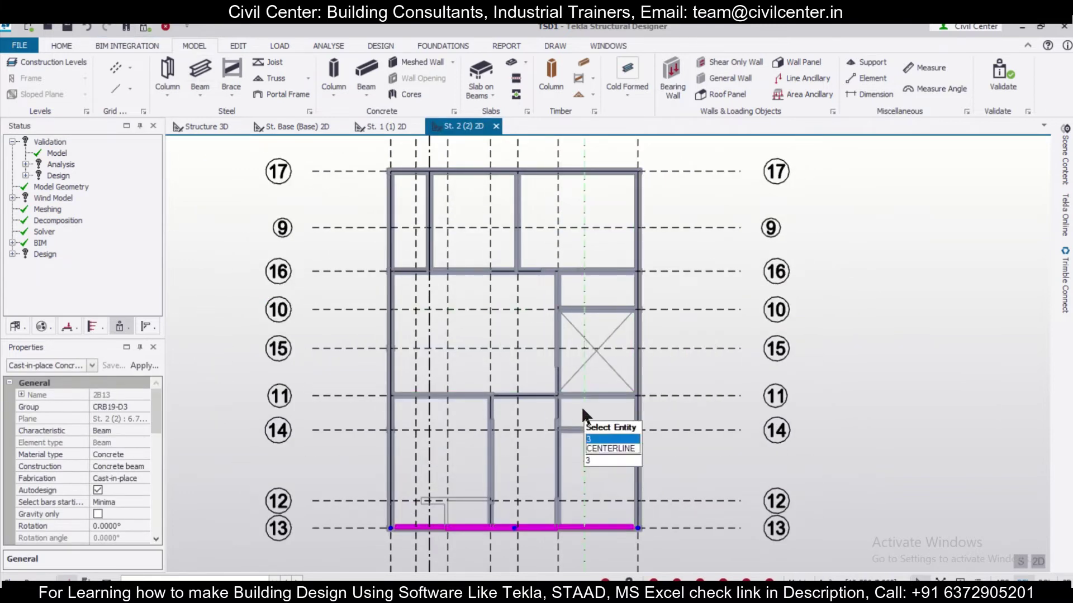
pyautogui.scroll(2, 615, 391)
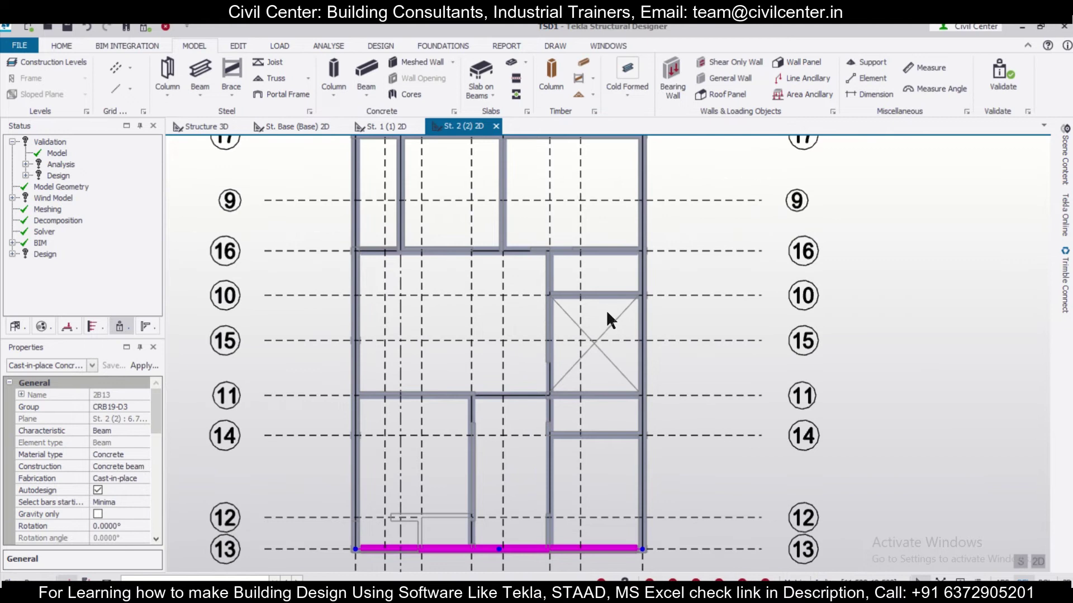
pyautogui.moveTo(606, 310); pyautogui.dragTo(574, 337, button='middle')
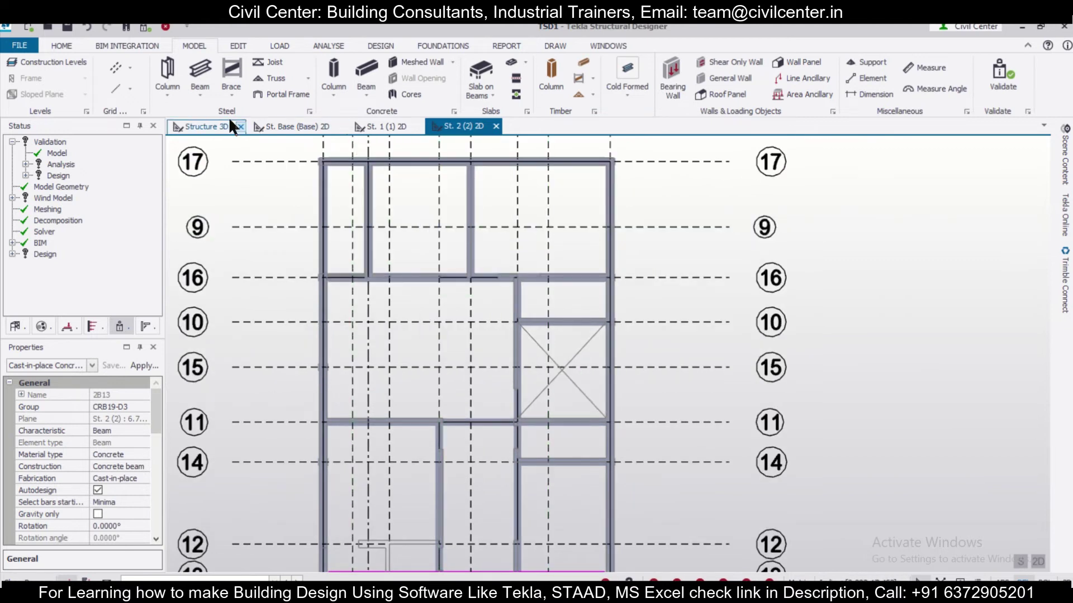
pyautogui.click(202, 127)
pyautogui.moveTo(864, 362); pyautogui.dragTo(785, 388, button='right')
pyautogui.press('Escape')
pyautogui.scroll(-1, 784, 387)
pyautogui.scroll(2, 814, 355)
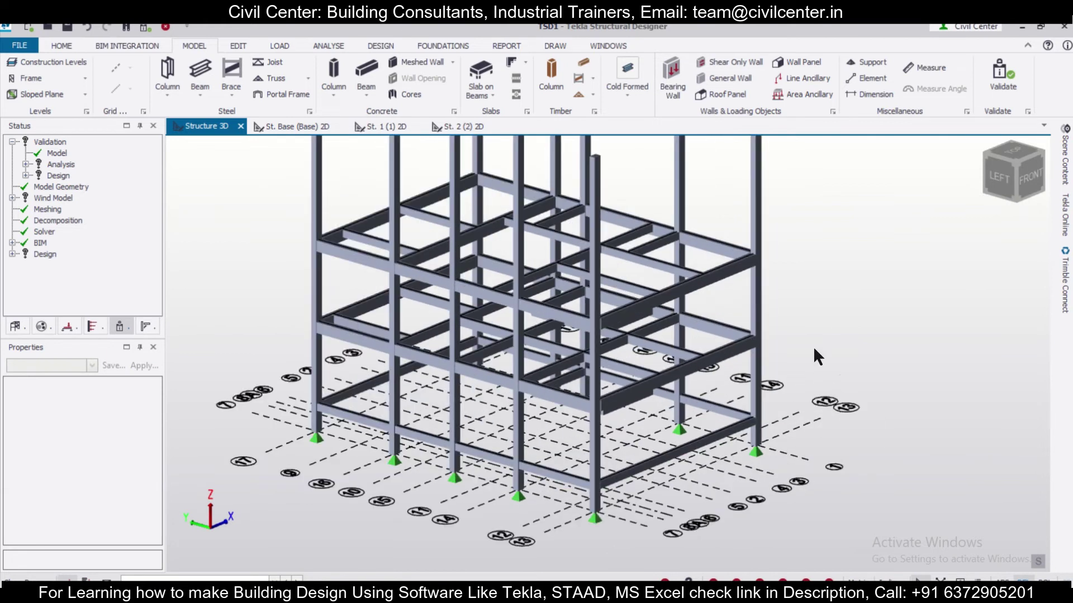
# Step: On the St. 1 plan, create slabs on beams in the three bays between grids 17 and 16
pyautogui.click(391, 128)
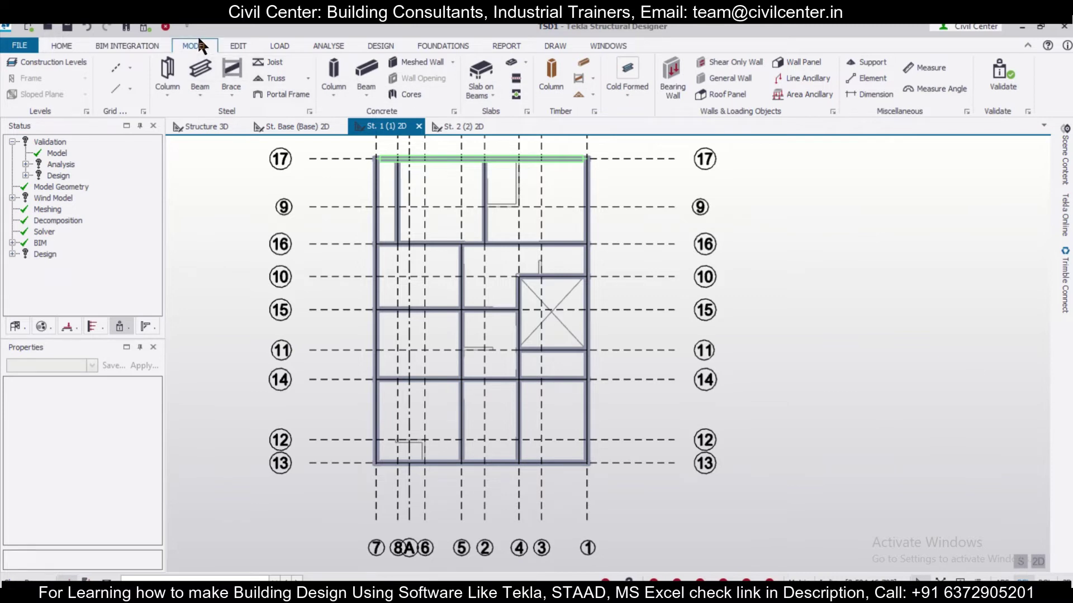
pyautogui.click(483, 83)
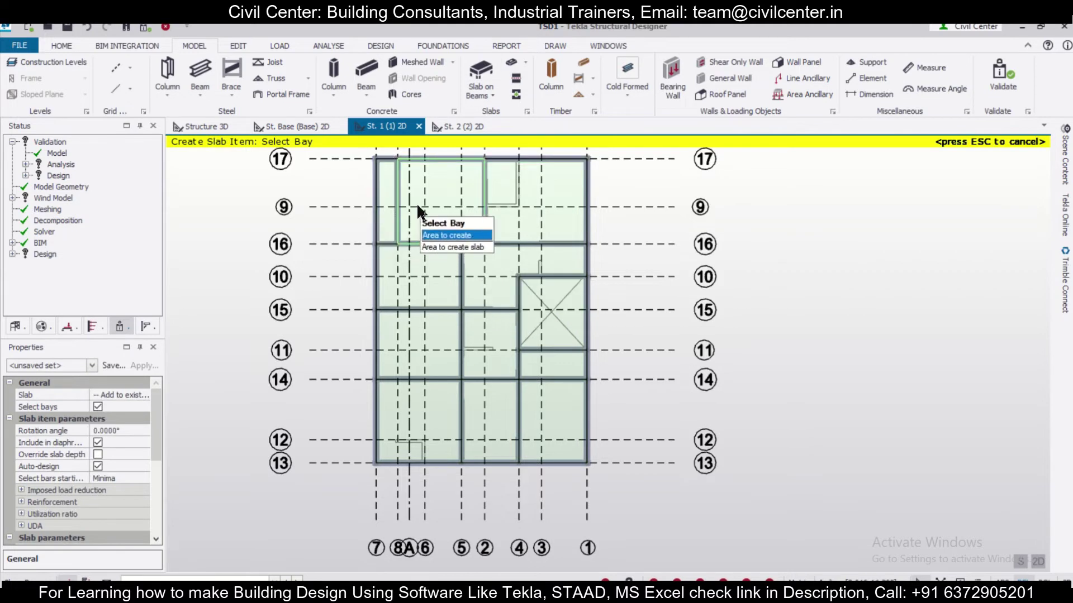
pyautogui.click(390, 202)
pyautogui.click(445, 201)
pyautogui.click(494, 186)
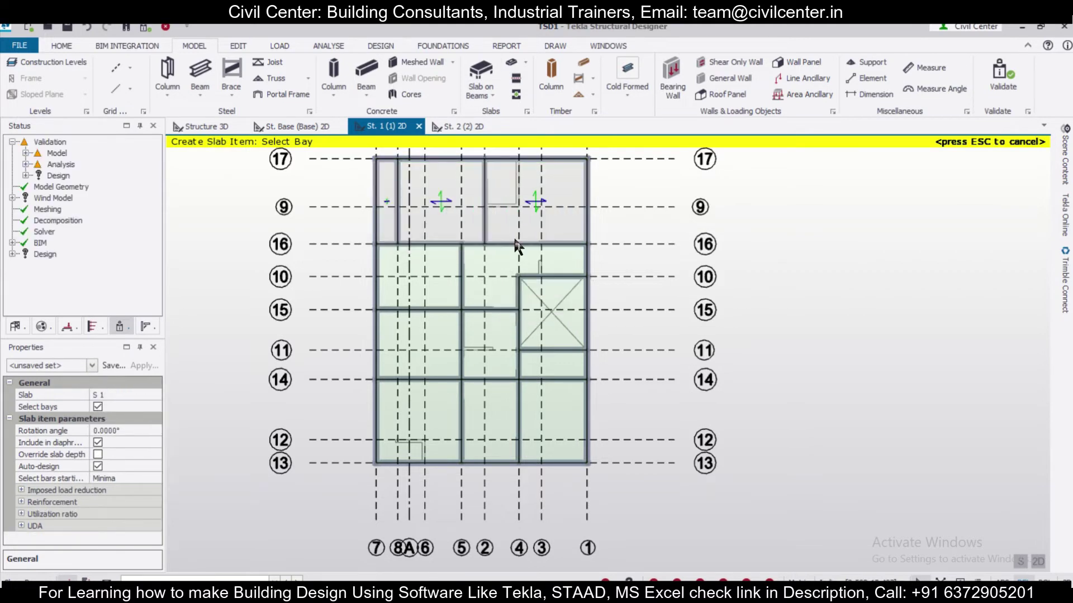
# Step: Create slabs in the remaining St. 1 bays between grids 16 and 13, leaving the crossed bay open
pyautogui.click(408, 287)
pyautogui.click(506, 282)
pyautogui.click(471, 332)
pyautogui.click(425, 357)
pyautogui.click(403, 411)
pyautogui.click(483, 414)
pyautogui.click(549, 403)
pyautogui.click(551, 369)
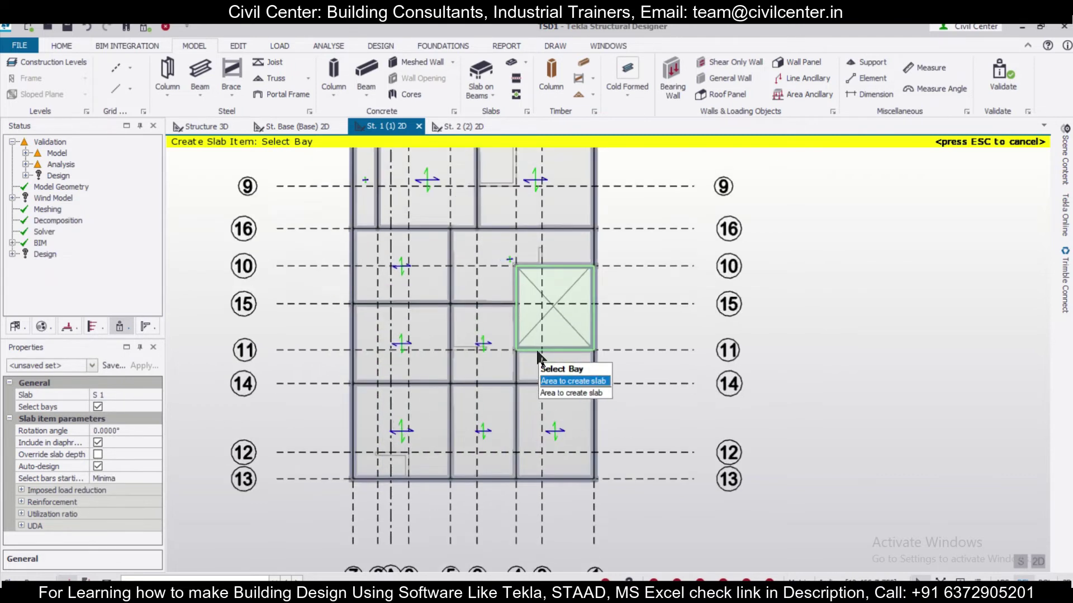
# Step: On the St. 2 plan, create slabs in the three bays above grid 16, the large bay between grids 16 and 11, and the small 16–10 bay
pyautogui.click(472, 125)
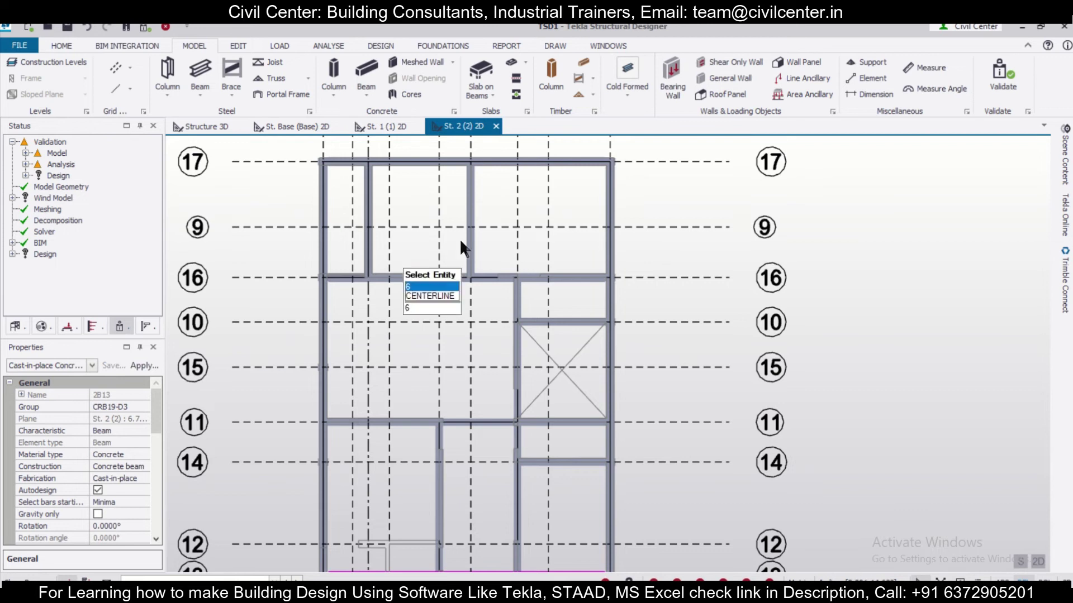
pyautogui.click(480, 76)
pyautogui.click(355, 208)
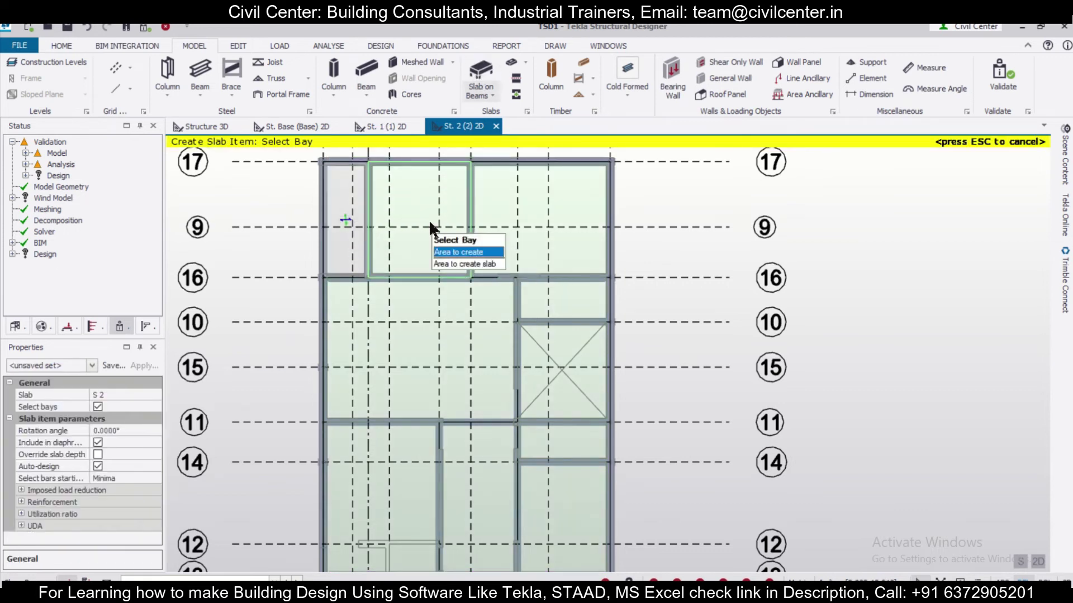
pyautogui.click(428, 219)
pyautogui.click(535, 207)
pyautogui.click(406, 324)
pyautogui.click(544, 296)
# Step: Create slabs in the St. 2 bays between grids 11 and 13, leaving the crossed bay open
pyautogui.scroll(-2, 464, 296)
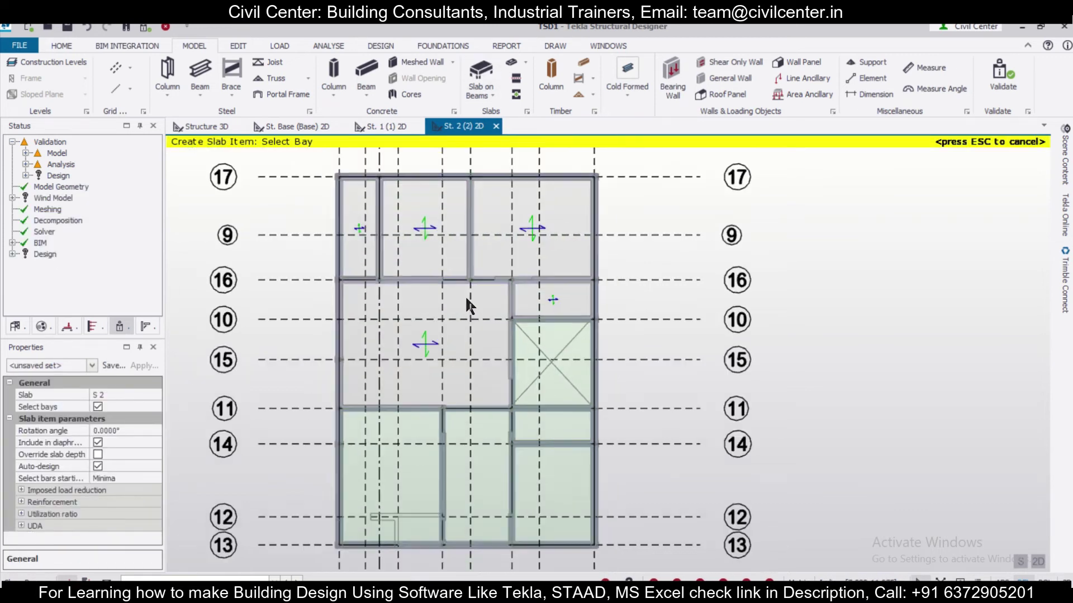
pyautogui.scroll(2, 492, 447)
pyautogui.click(336, 424)
pyautogui.click(428, 424)
pyautogui.scroll(-1, 438, 414)
pyautogui.moveTo(563, 385)
pyautogui.click(557, 411)
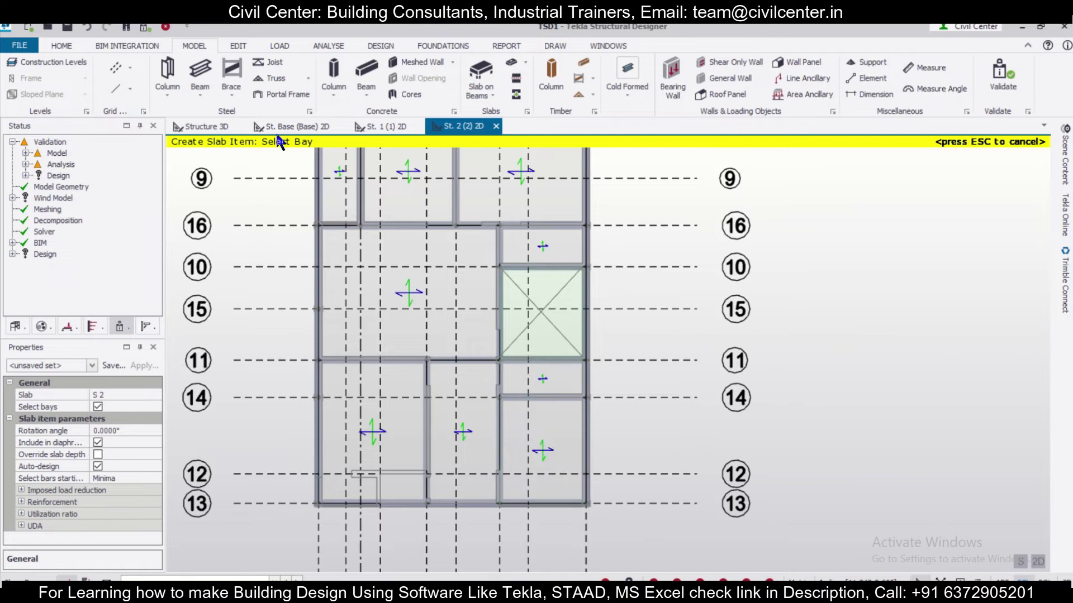
# Step: Validate the model with the new slabs and examine both slabbed floors in the 3D structure view
pyautogui.click(145, 27)
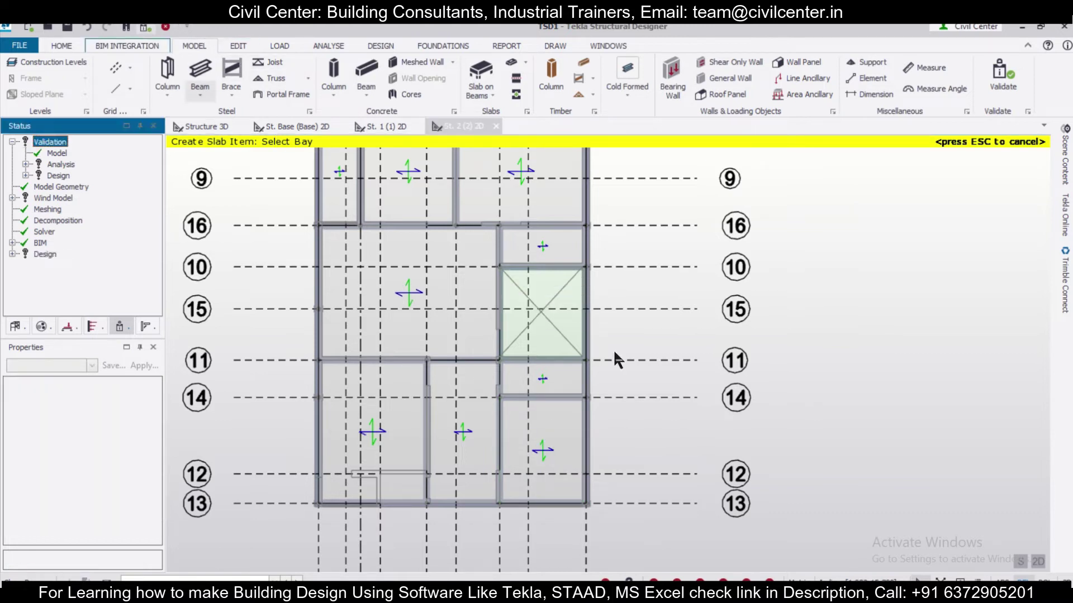
pyautogui.scroll(-2, 632, 360)
pyautogui.click(202, 128)
pyautogui.moveTo(929, 424); pyautogui.dragTo(762, 357, button='right')
pyautogui.scroll(-1, 842, 421)
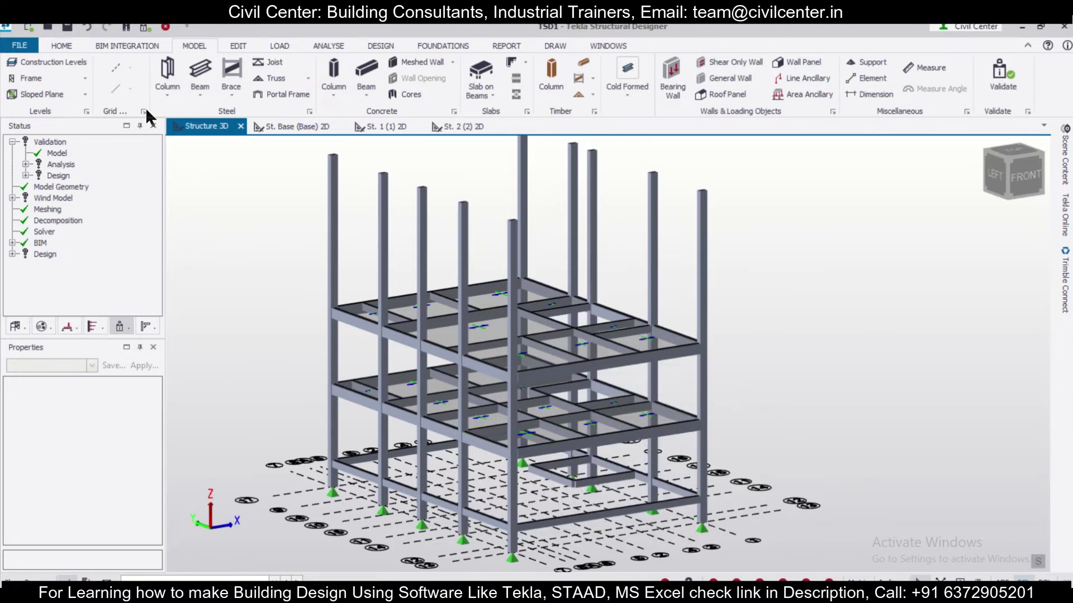
# Step: In the construction levels, set level 2 as the source of levels 3 and 4
pyautogui.click(78, 63)
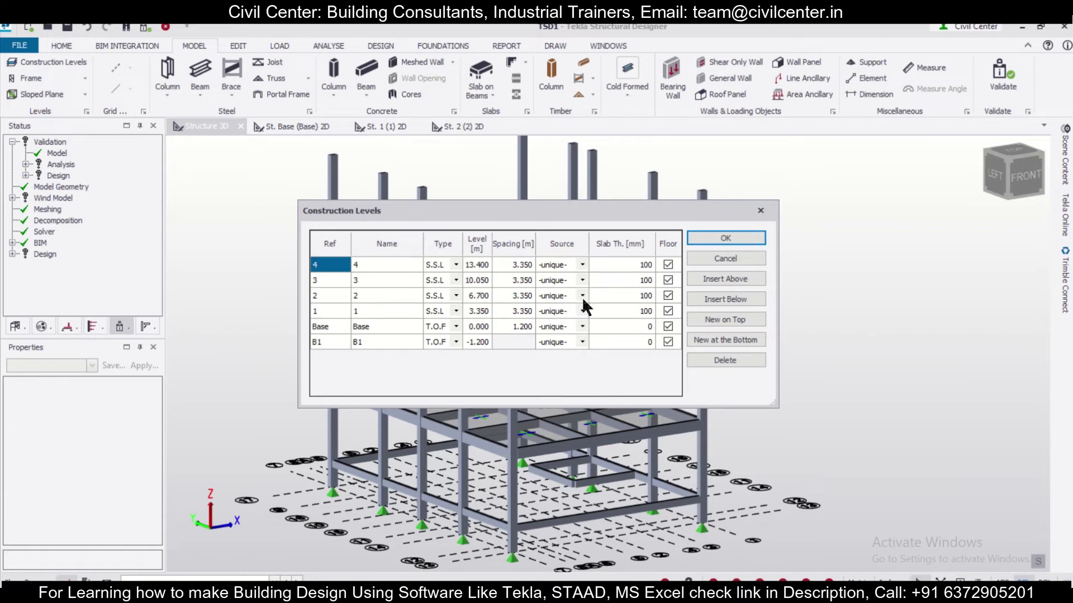
pyautogui.click(581, 279)
pyautogui.click(562, 309)
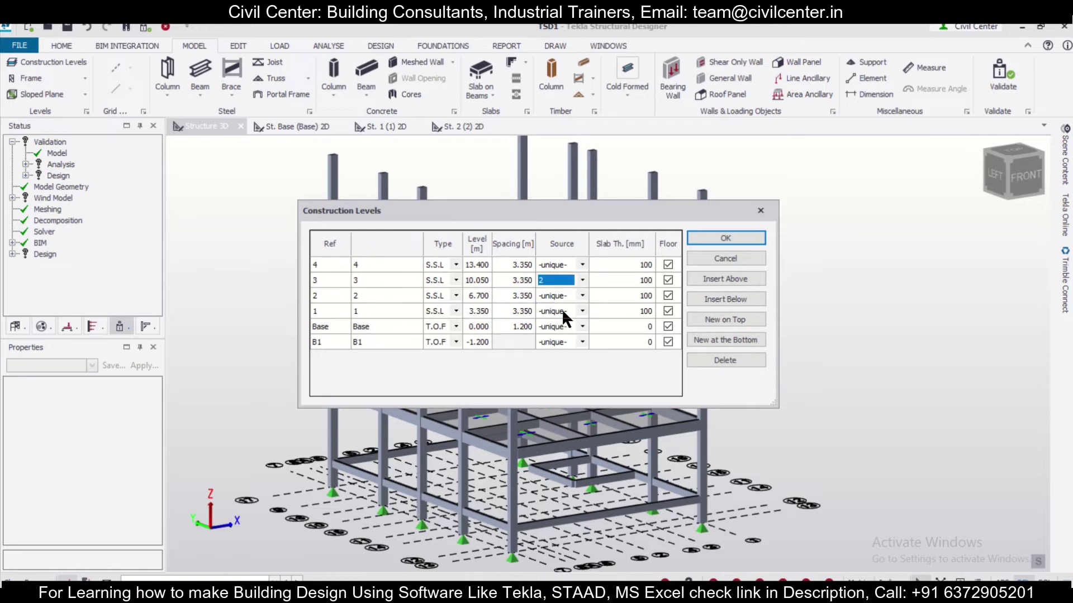
pyautogui.click(582, 265)
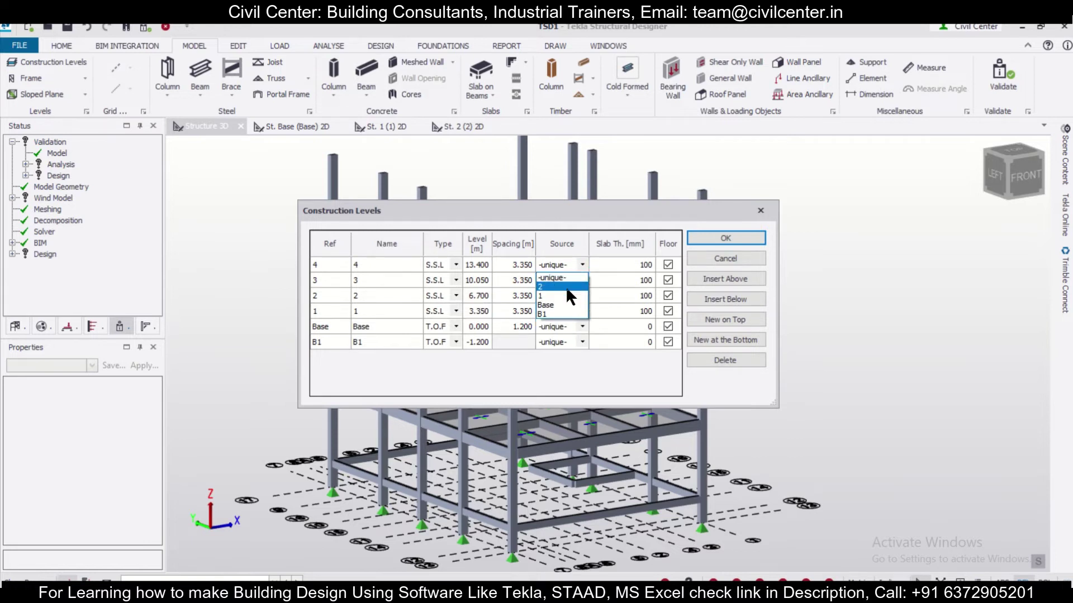
pyautogui.click(566, 286)
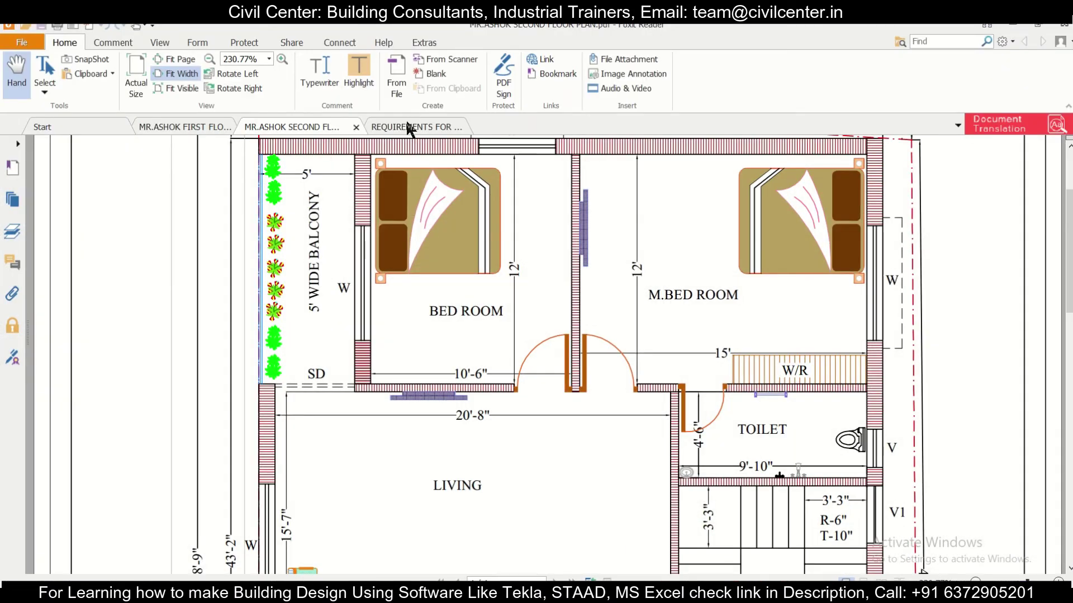
# Step: Check the number of floors in the structural design requirements PDF, and accept the construction level changes in the model
pyautogui.click(407, 124)
pyautogui.scroll(3, 465, 270)
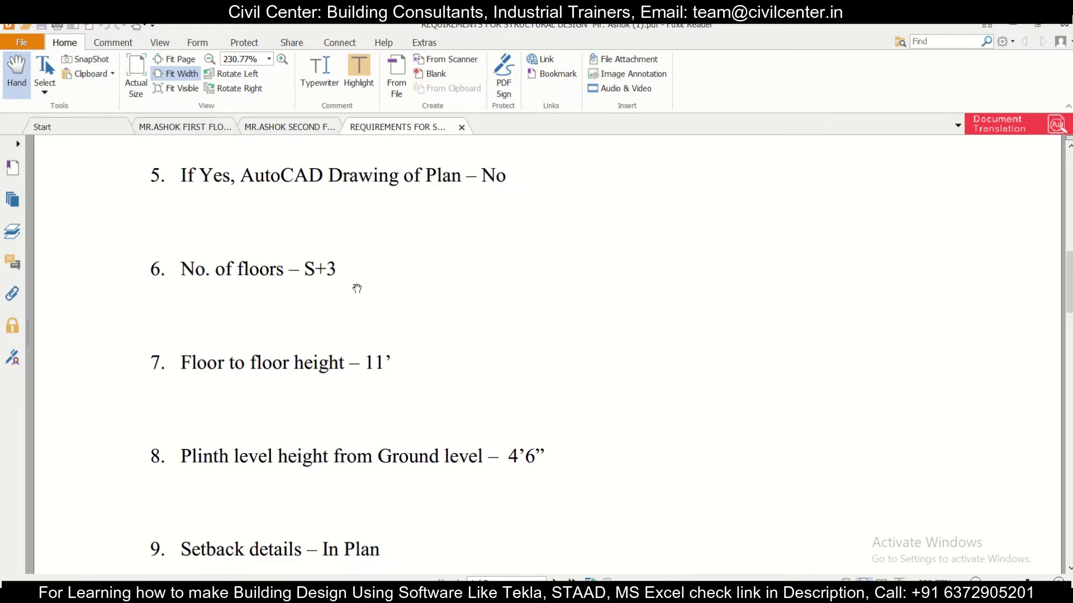
pyautogui.hotkey('alt', 'Tab')
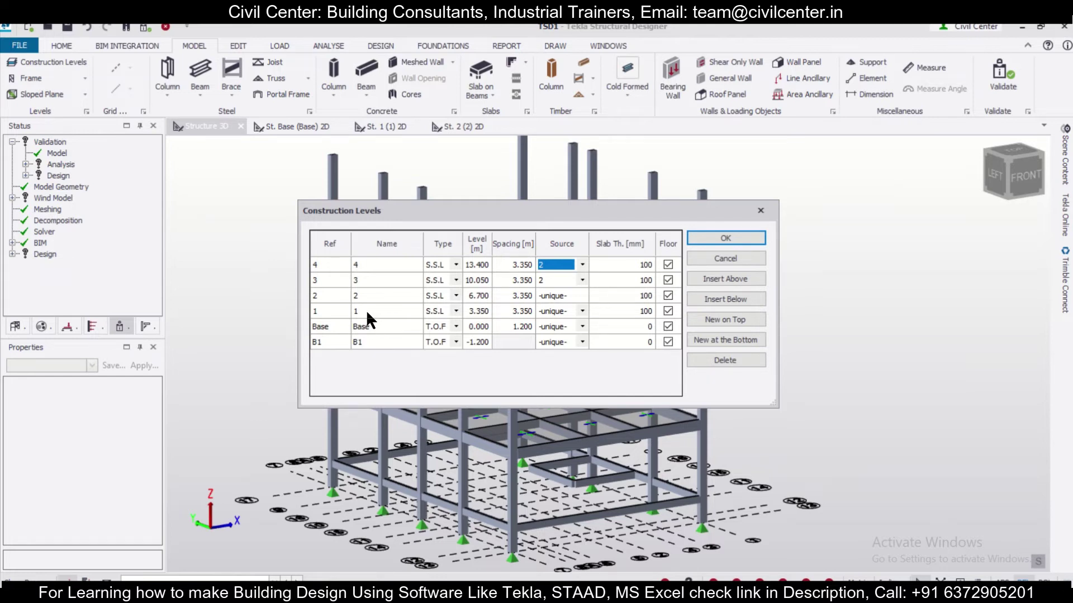
pyautogui.click(725, 239)
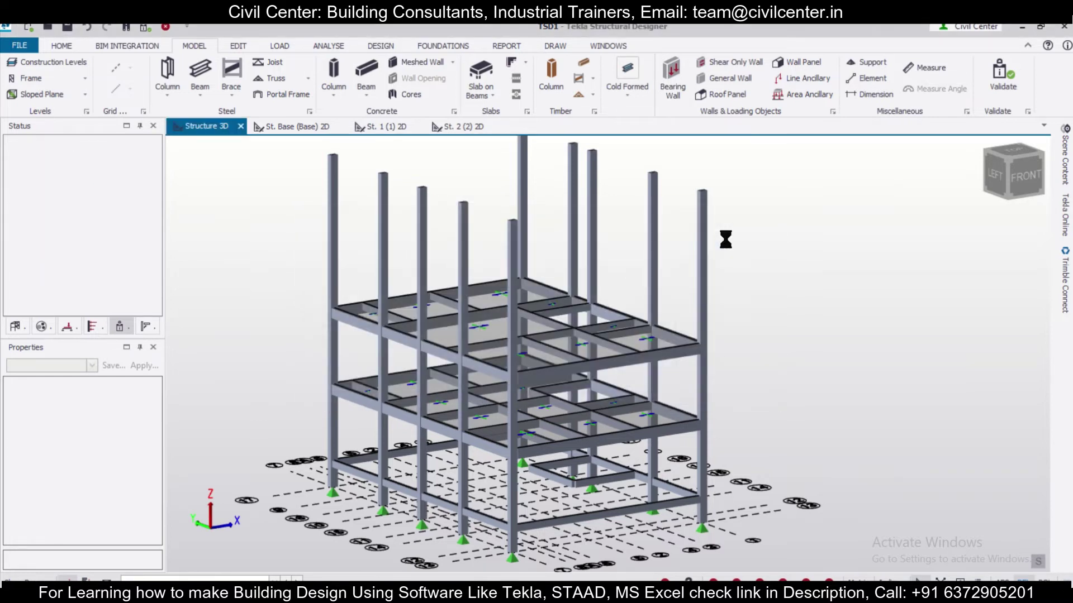
# Step: Validate the model with the replicated upper floors
pyautogui.scroll(1, 762, 343)
pyautogui.scroll(-1, 763, 343)
pyautogui.moveTo(832, 357); pyautogui.dragTo(794, 367, button='right')
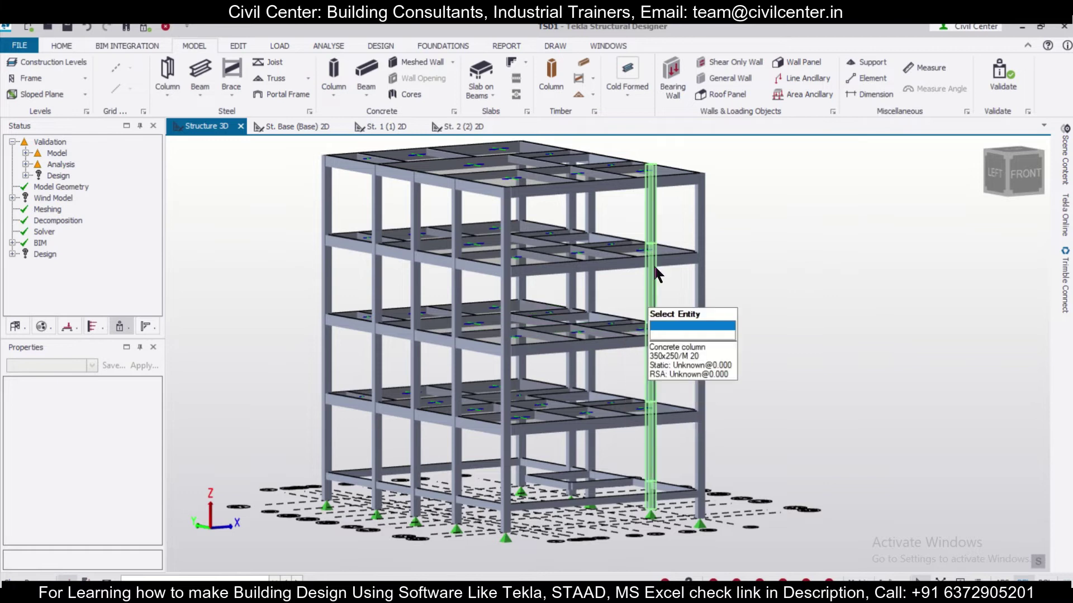
pyautogui.moveTo(638, 223); pyautogui.dragTo(867, 325, button='right')
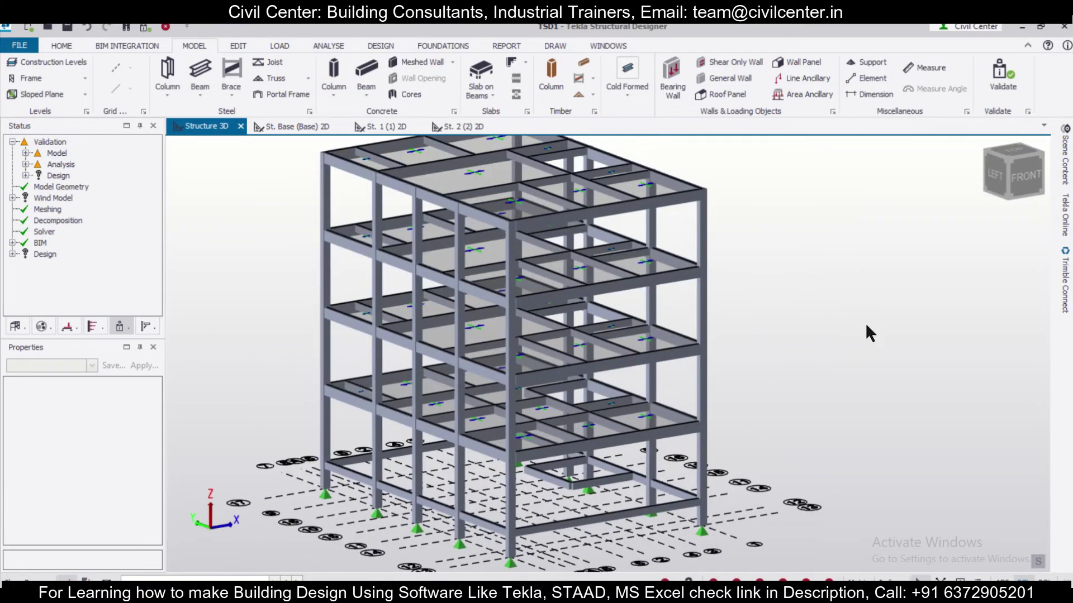
pyautogui.scroll(-2, 865, 325)
pyautogui.click(144, 27)
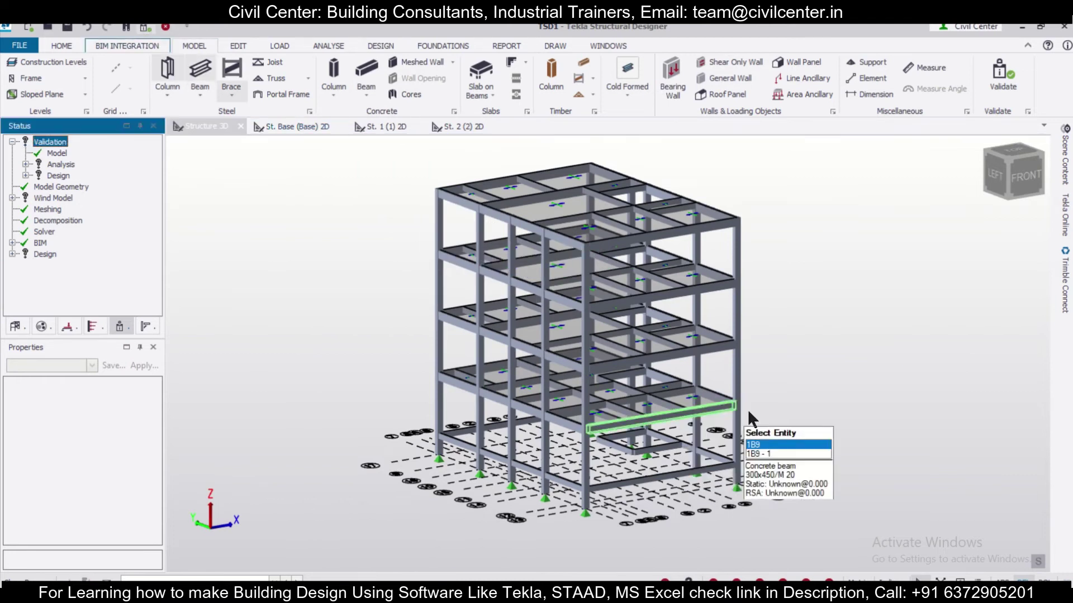
# Step: Examine the complete multi-storey frame and its slabs in the 3D structure view
pyautogui.scroll(1, 749, 405)
pyautogui.scroll(-2, 749, 405)
pyautogui.moveTo(913, 393); pyautogui.dragTo(867, 408, button='right')
pyautogui.scroll(2, 855, 433)
pyautogui.scroll(-2, 864, 394)
pyautogui.moveTo(864, 386); pyautogui.dragTo(859, 412, button='middle')
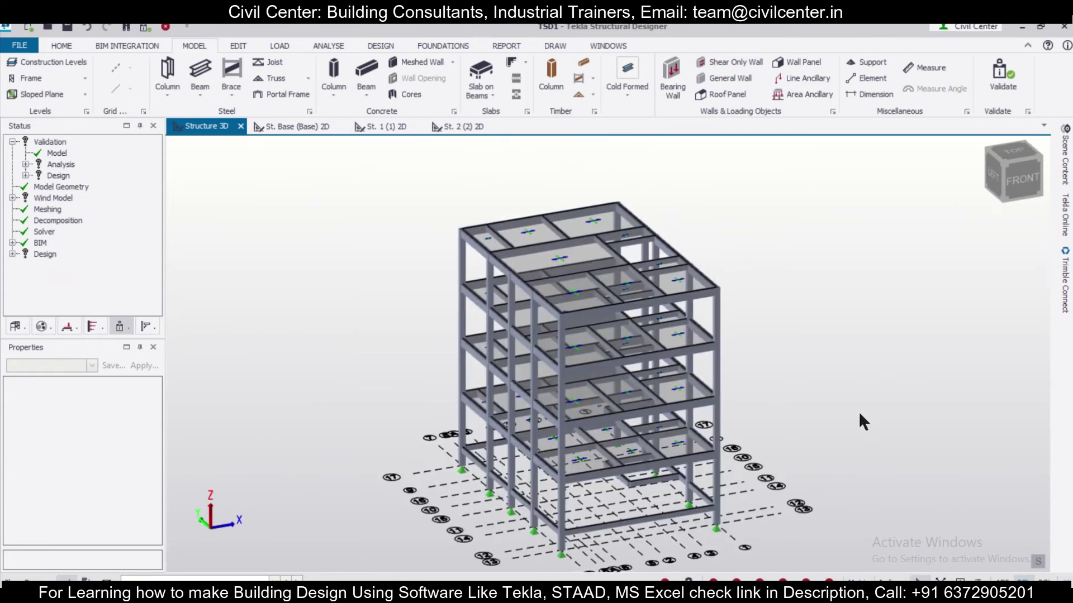
pyautogui.scroll(1, 857, 407)
pyautogui.scroll(1, 849, 418)
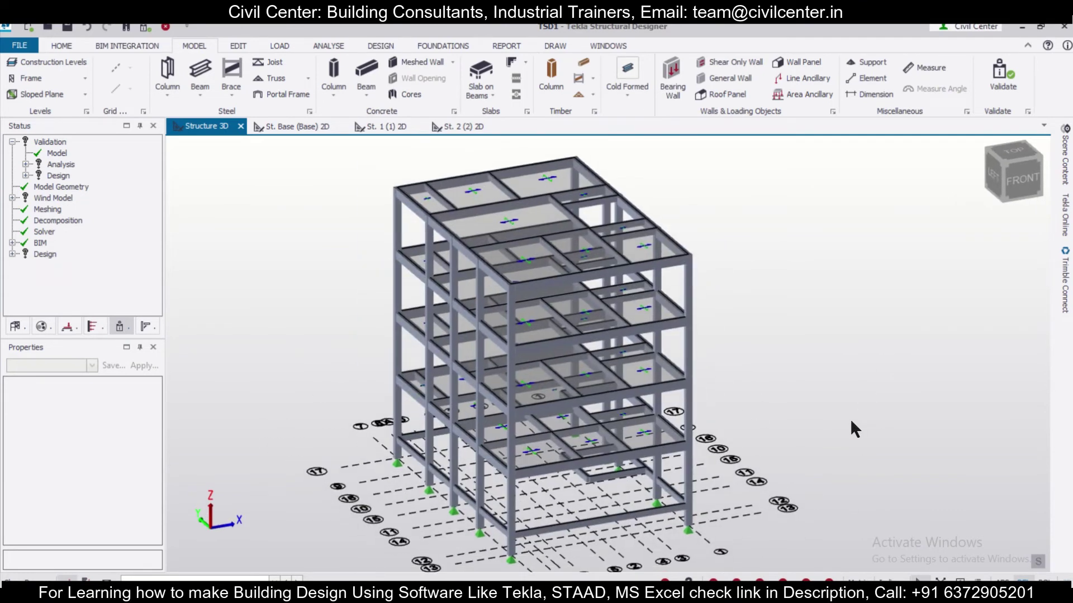
pyautogui.scroll(-2, 836, 446)
pyautogui.moveTo(858, 460); pyautogui.dragTo(881, 465, button='right')
pyautogui.scroll(1, 880, 466)
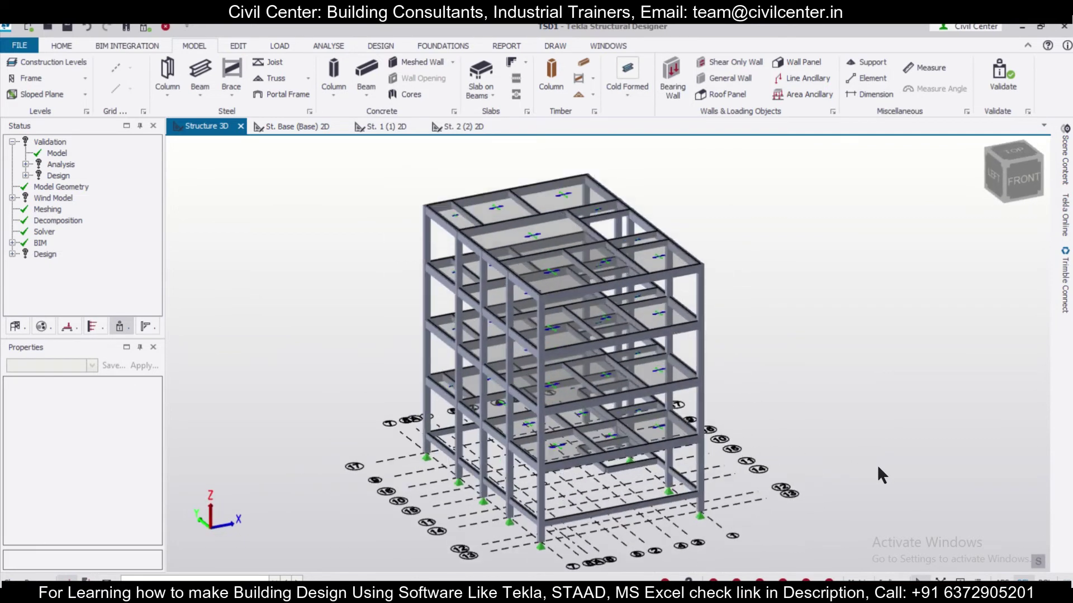
pyautogui.scroll(-1, 878, 468)
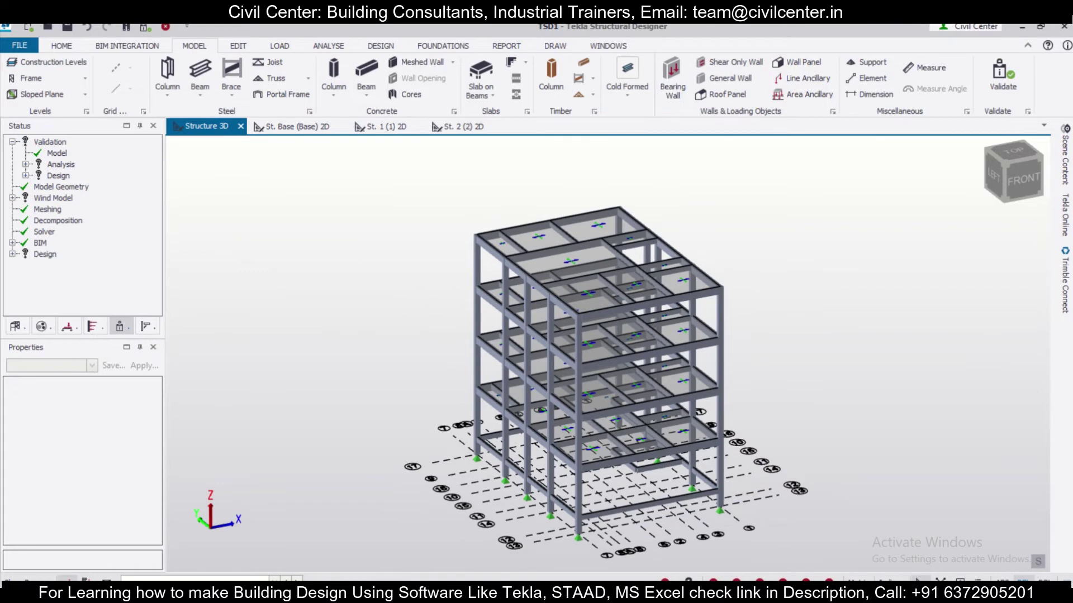
# Step: Review the requirements PDF from the architectural plan and floor details through to the brick type and steel grade
pyautogui.click(575, 593)
pyautogui.scroll(4, 551, 473)
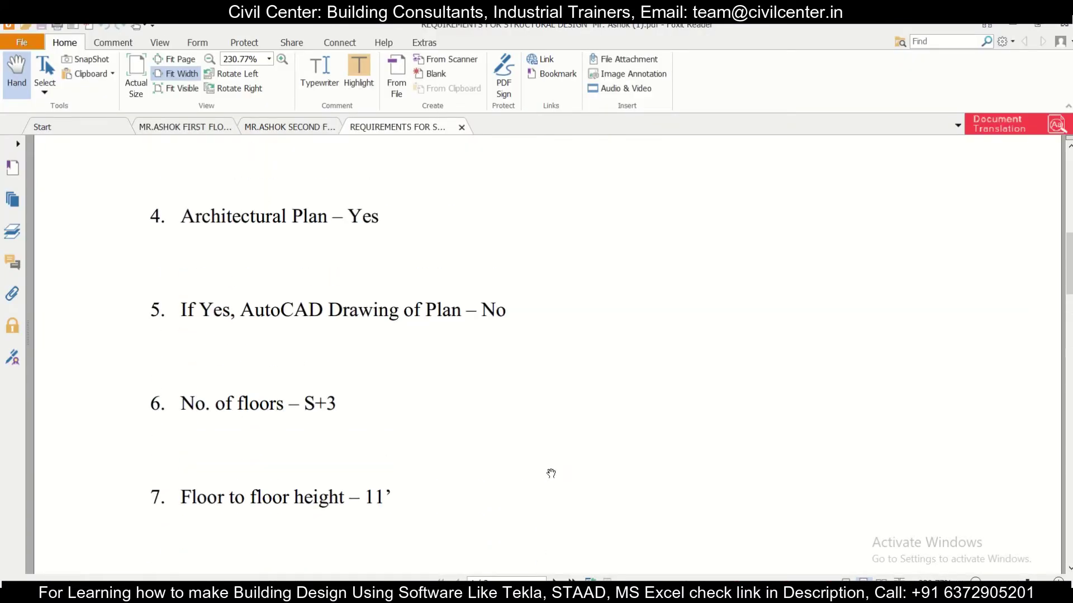
pyautogui.scroll(-15, 551, 473)
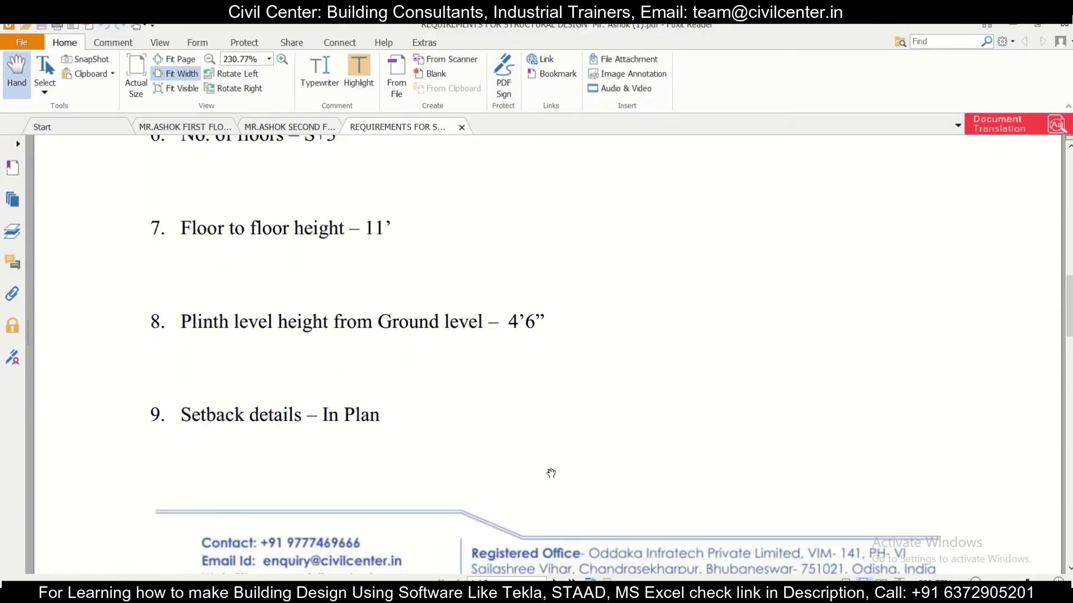
pyautogui.scroll(-3, 552, 474)
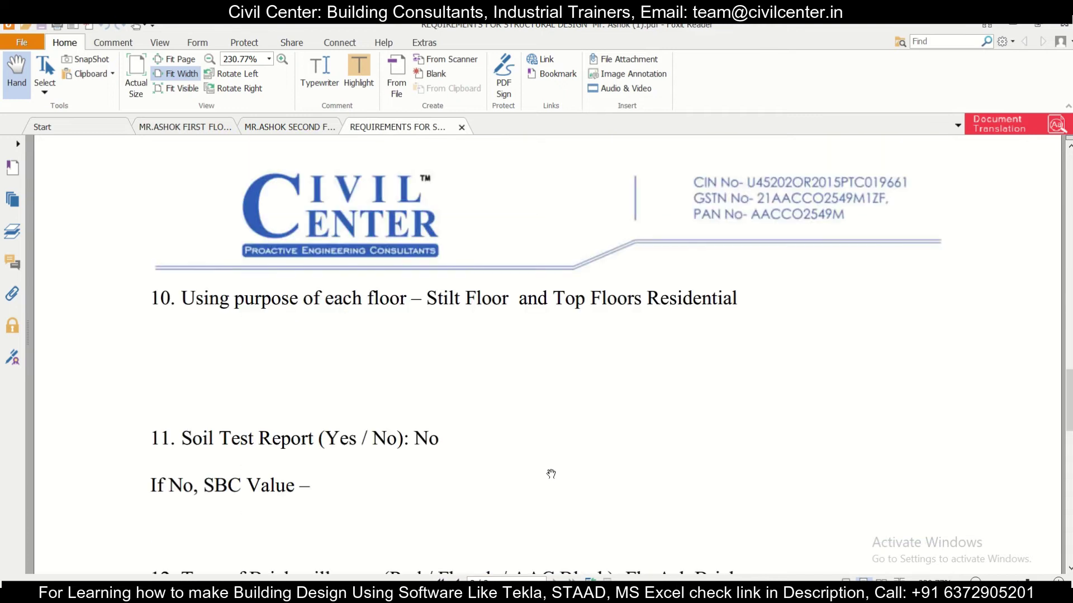
pyautogui.scroll(-2, 551, 474)
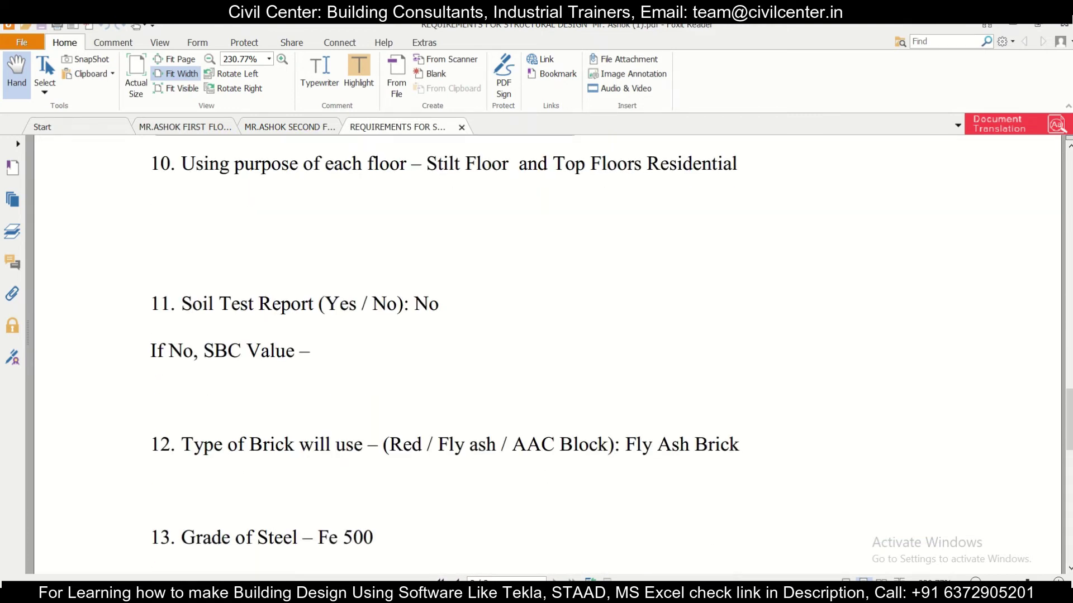
pyautogui.hotkey('alt', 'Tab')
# Step: Open the St. Base plan and select the loadcase for the member loads
pyautogui.moveTo(818, 425); pyautogui.dragTo(592, 444, button='right')
pyautogui.click(278, 48)
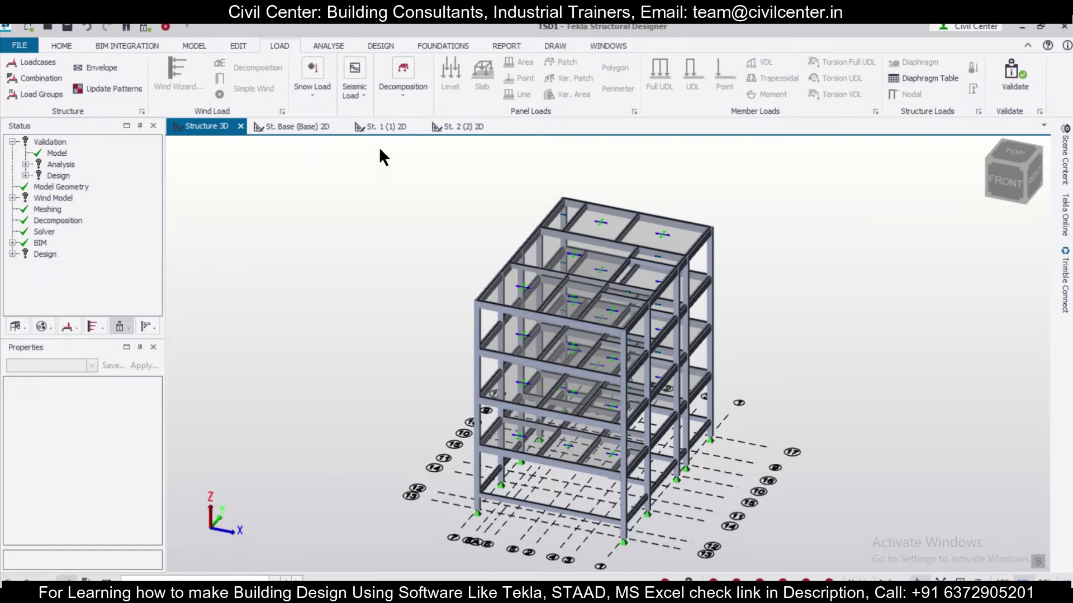
pyautogui.click(316, 136)
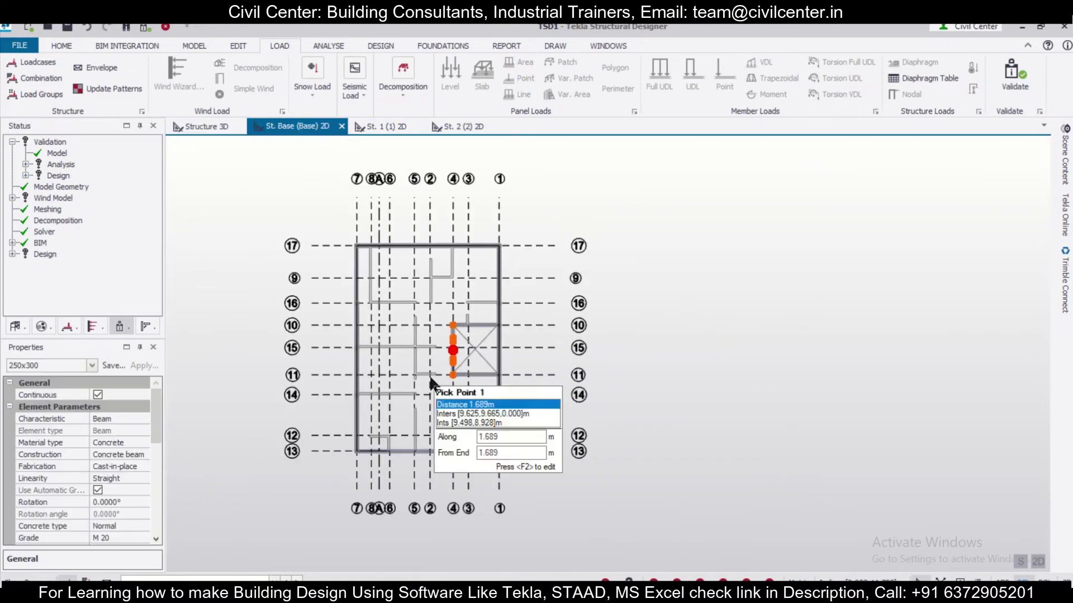
pyautogui.scroll(3, 429, 374)
pyautogui.moveTo(448, 386); pyautogui.dragTo(497, 395, button='middle')
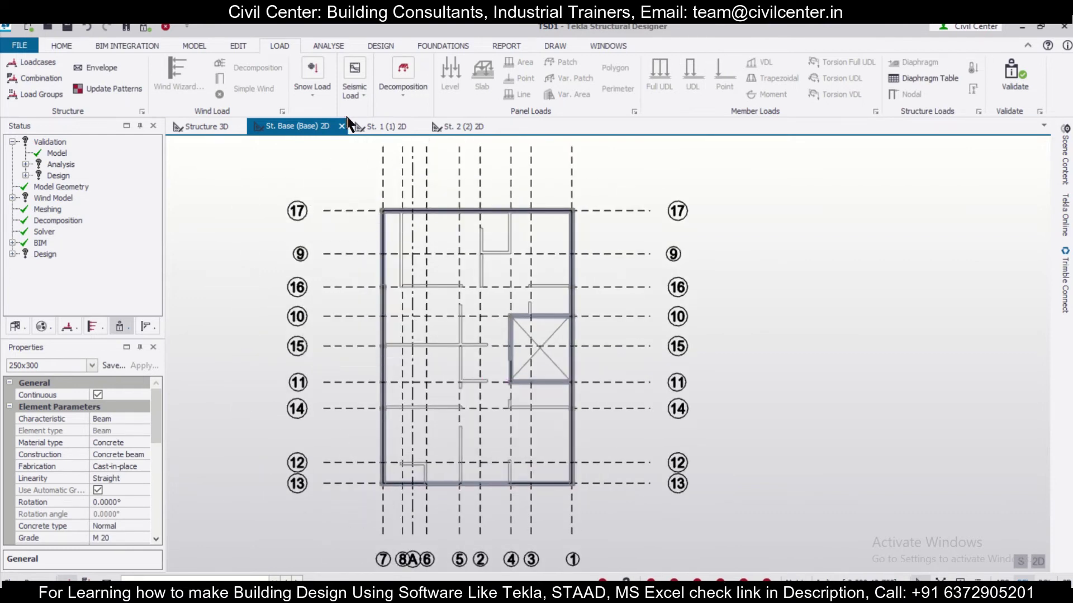
pyautogui.click(275, 46)
pyautogui.click(251, 578)
pyautogui.click(238, 542)
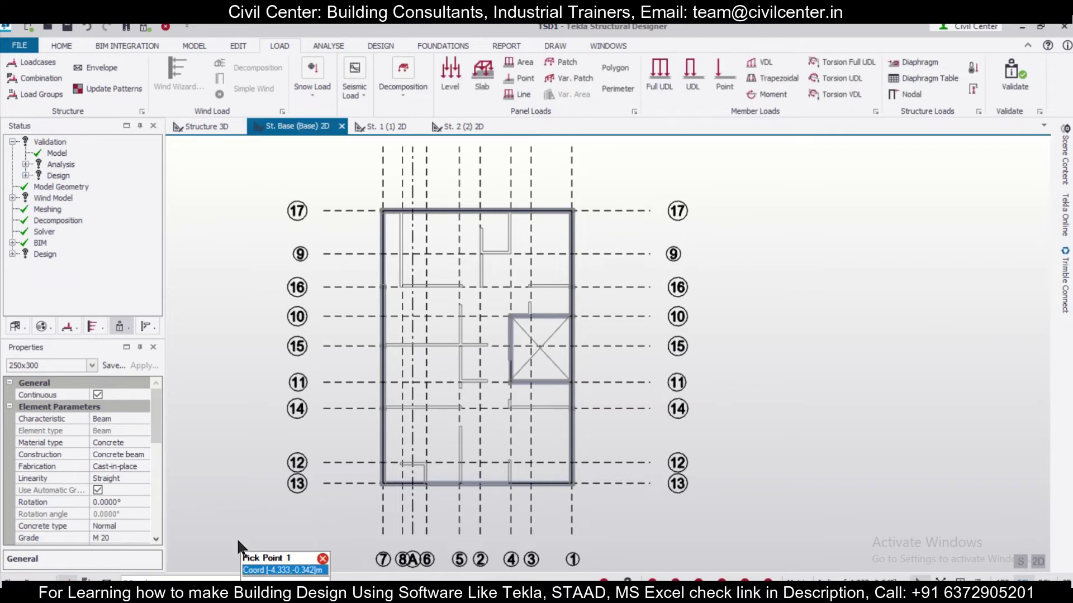
# Step: Apply a full UDL of 11 kN/m to the St. Base beams along grids 17 and 7
pyautogui.click(648, 76)
pyautogui.click(147, 443)
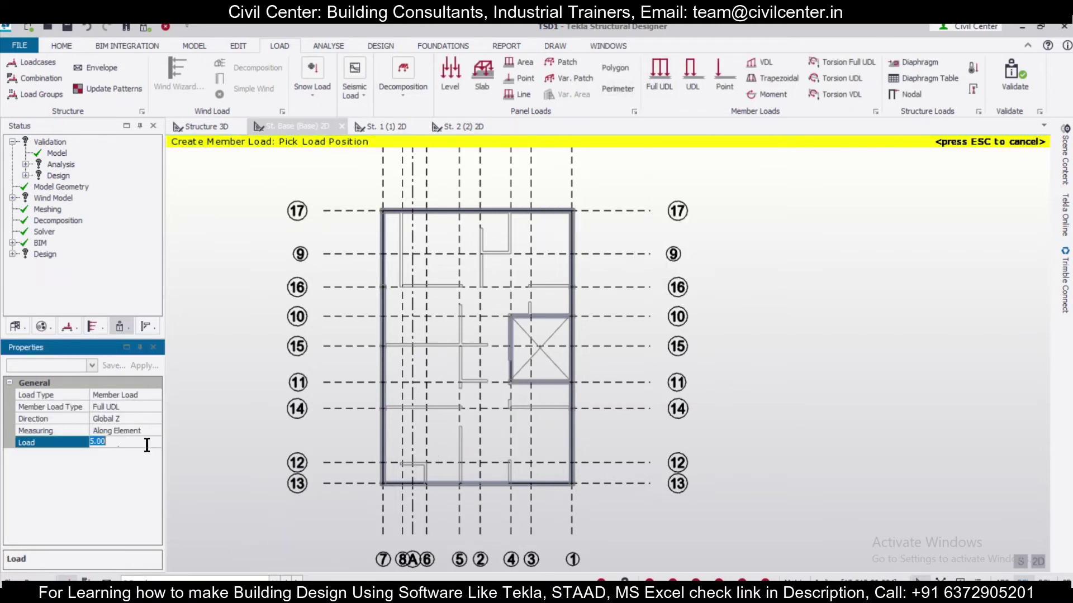
pyautogui.write('11')
pyautogui.click(526, 212)
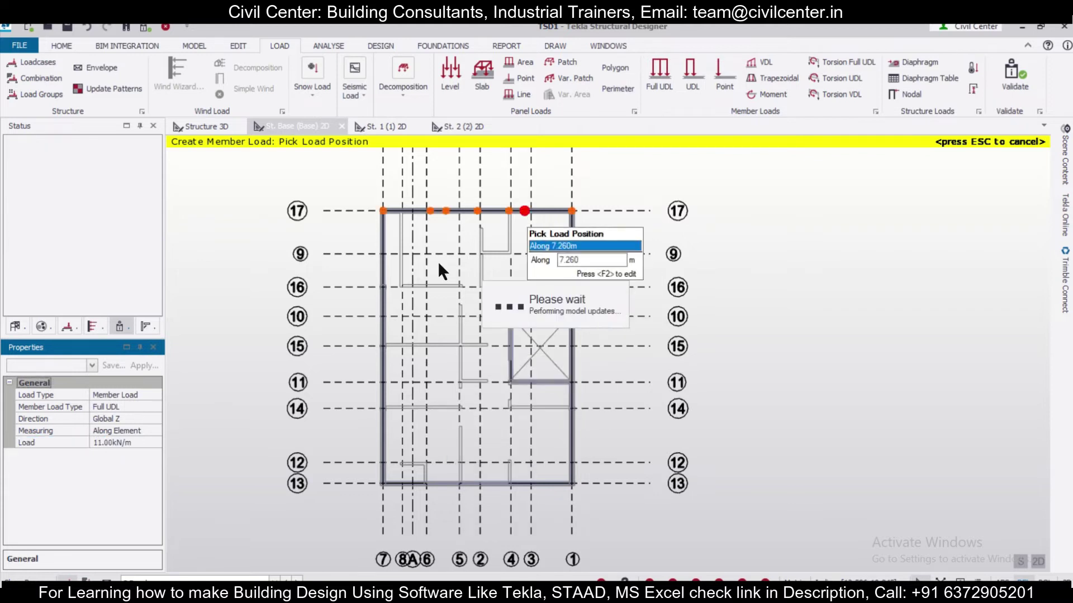
pyautogui.click(384, 254)
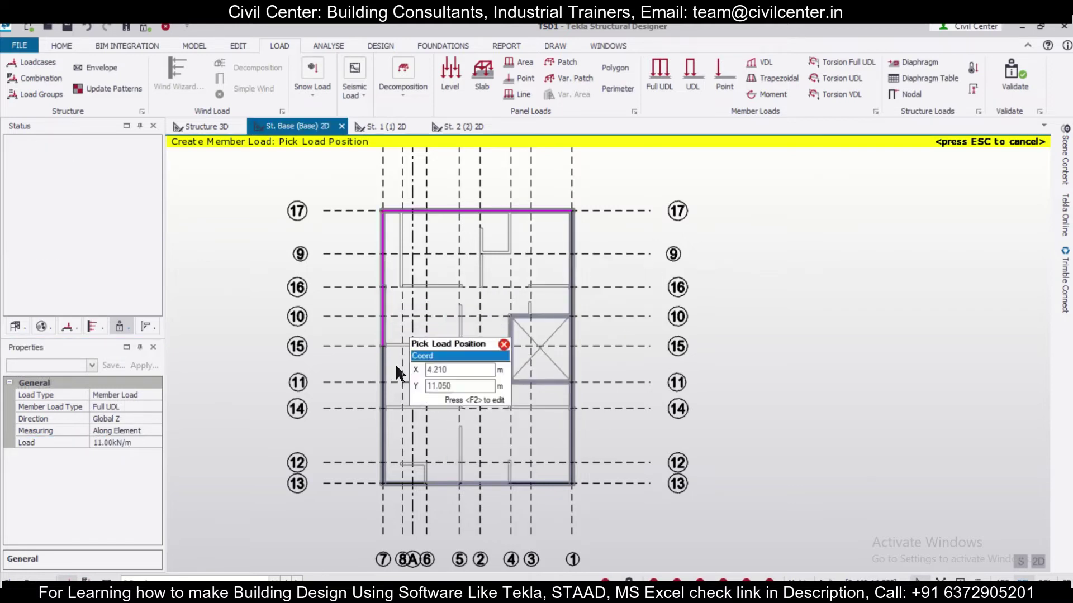
pyautogui.click(384, 380)
pyautogui.click(383, 442)
# Step: Apply the 11 kN/m full UDL to the St. Base beams on grids 13 and 1 and around the crossed bay
pyautogui.click(429, 487)
pyautogui.click(575, 437)
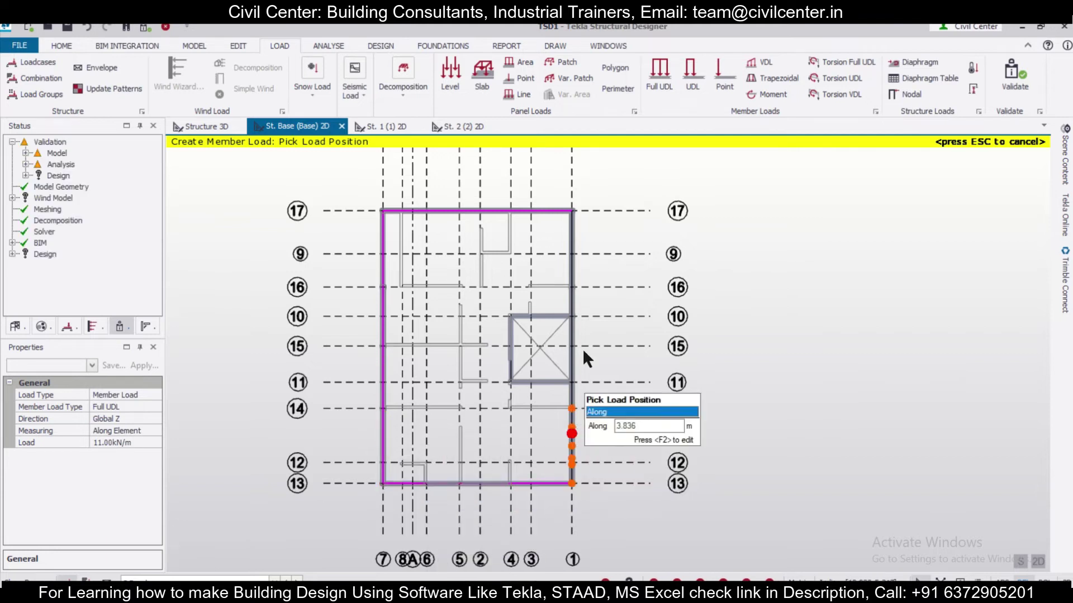
pyautogui.click(581, 340)
pyautogui.click(577, 285)
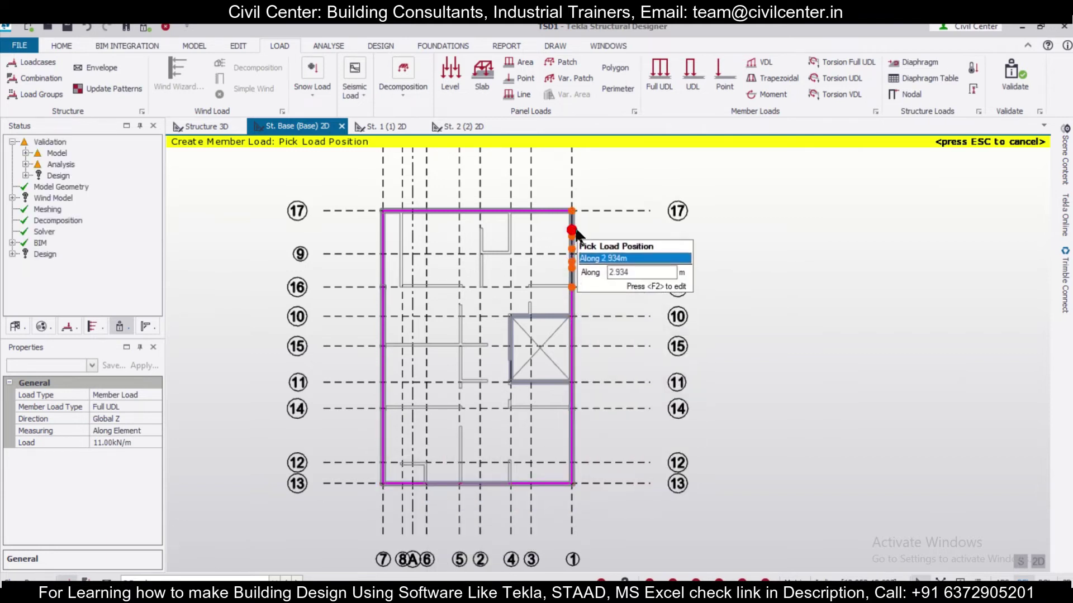
pyautogui.click(513, 340)
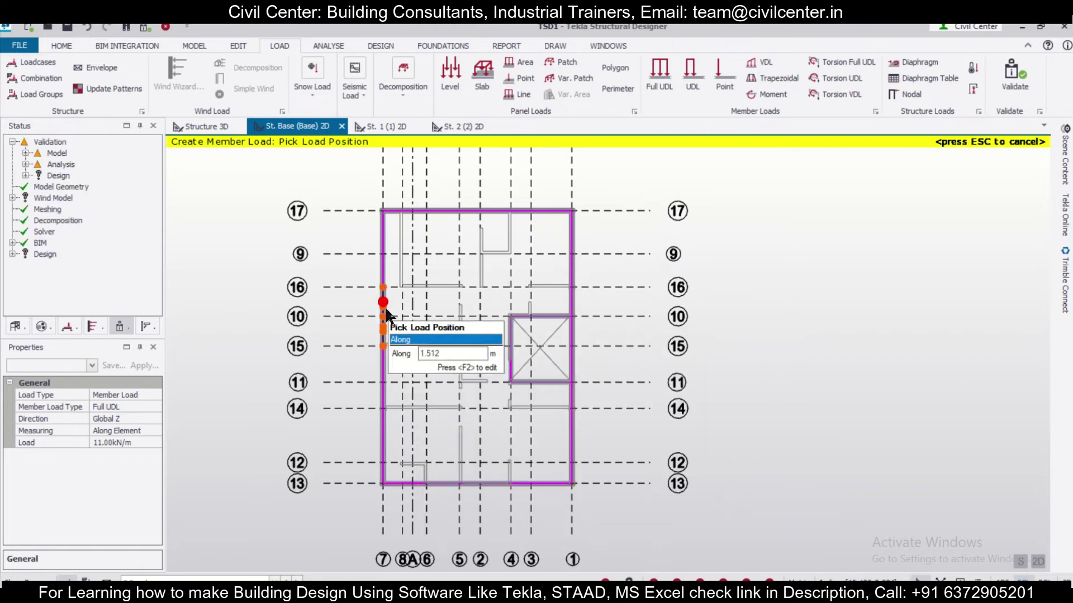
# Step: Open the St. 1 plan, hide the slab items and select the loadcase for the member loads
pyautogui.click(380, 130)
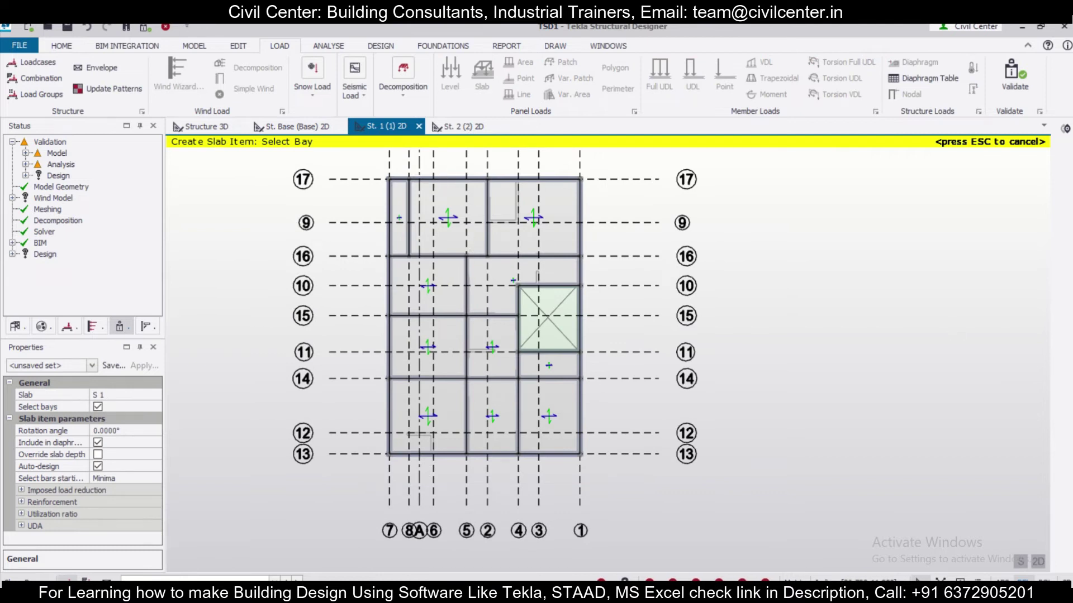
pyautogui.moveTo(1069, 164)
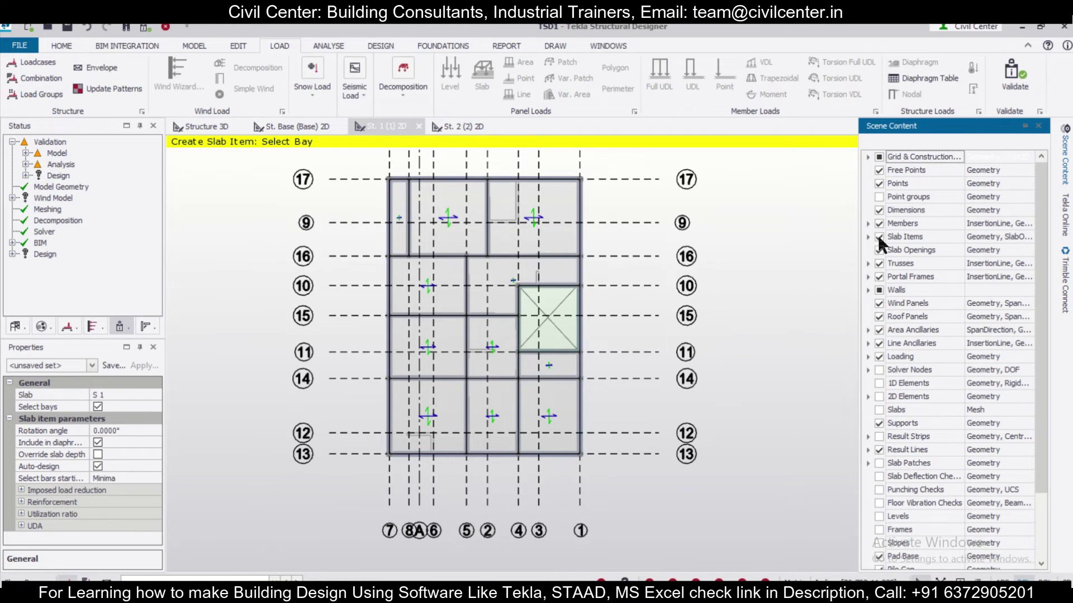
pyautogui.click(877, 235)
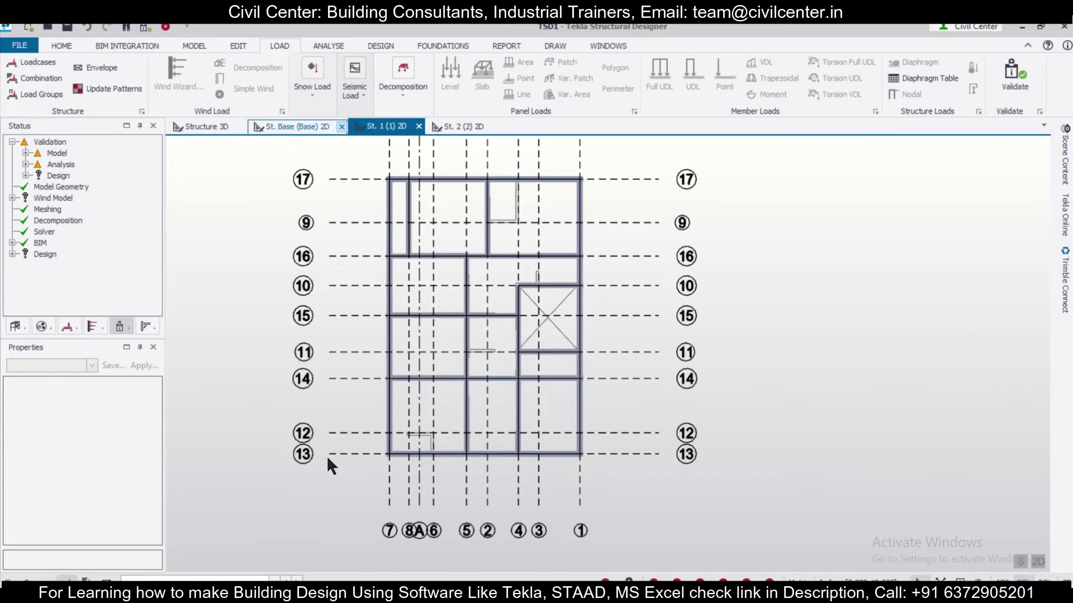
pyautogui.click(255, 578)
pyautogui.click(253, 537)
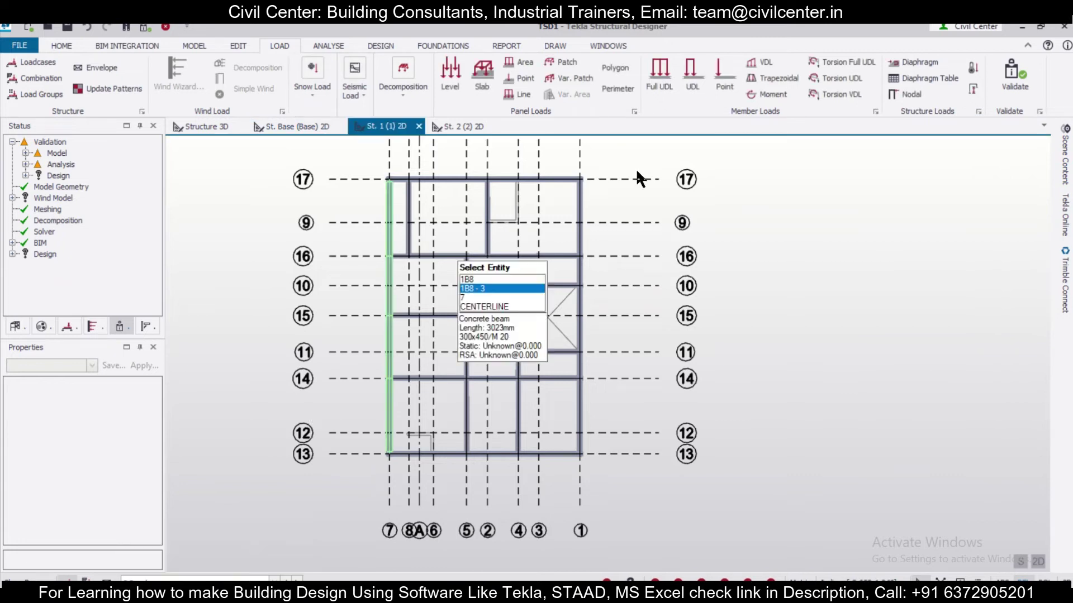
# Step: Apply an 11 kN/m full UDL to the St. 1 beams on grid 17, on grid 1 down to grid 10, and on grid 10
pyautogui.click(657, 75)
pyautogui.click(122, 443)
pyautogui.write('11')
pyautogui.press('Return')
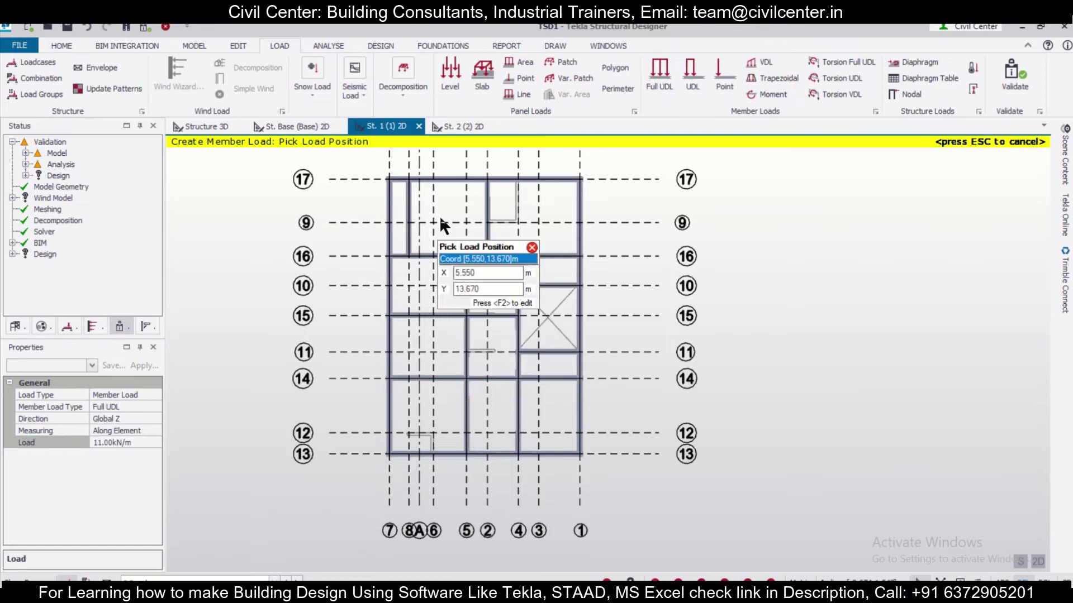
pyautogui.click(579, 179)
pyautogui.click(581, 219)
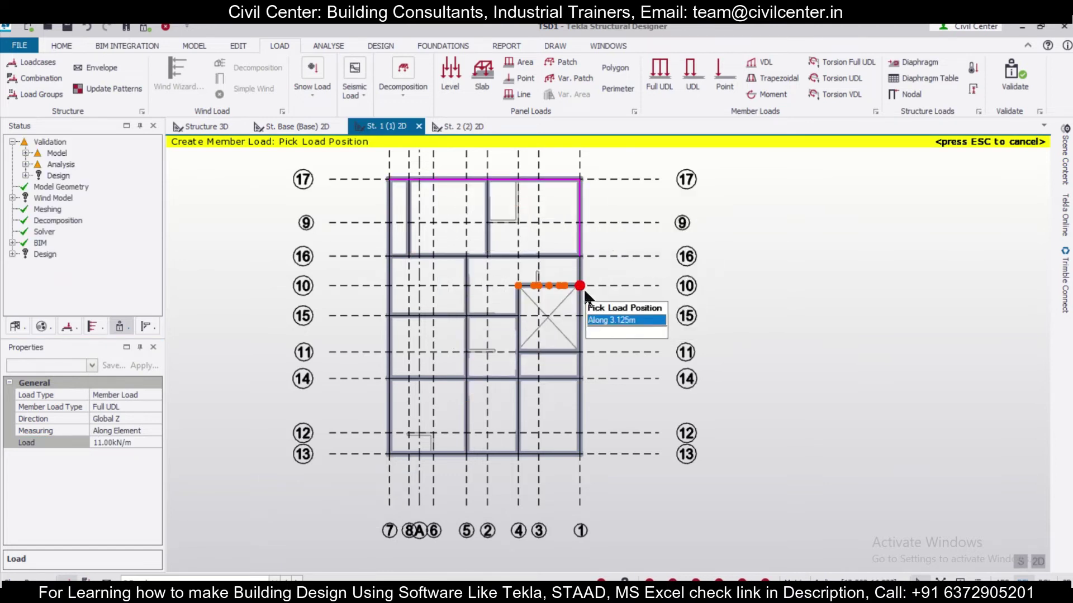
pyautogui.click(583, 270)
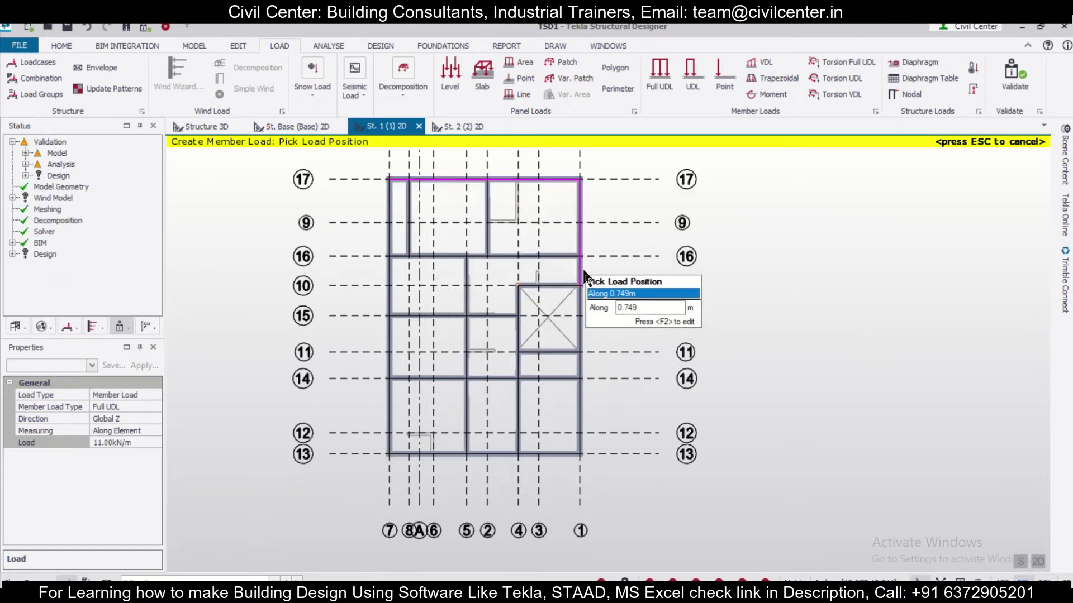
pyautogui.click(531, 286)
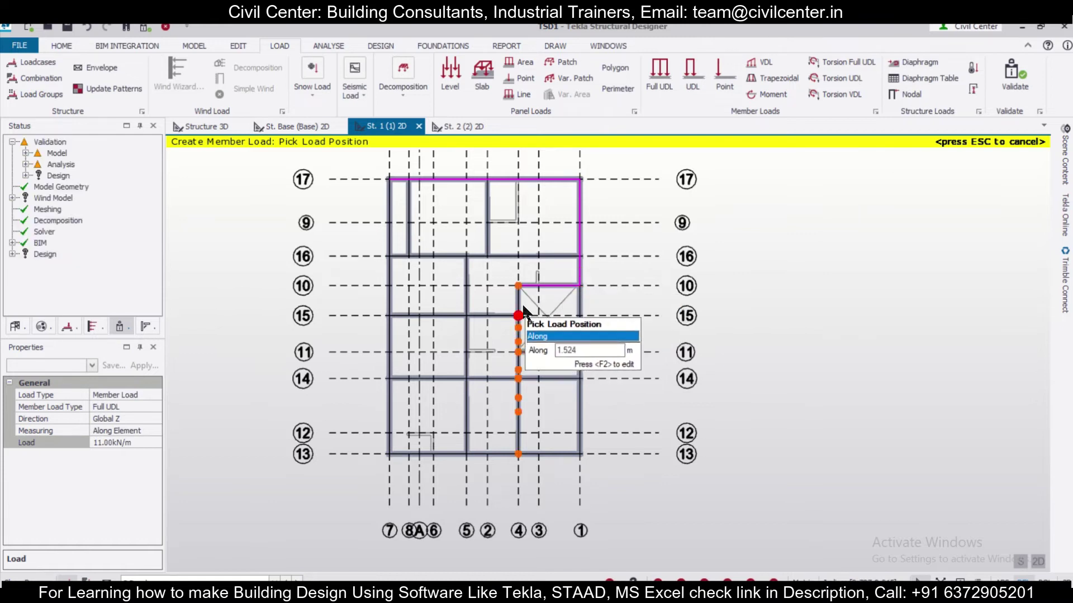
# Step: Apply the 11 kN/m full UDL to the grid 11 beam, the rest of grid 1, grid 13, grid 7 up to grid 16, and grid 8
pyautogui.click(537, 351)
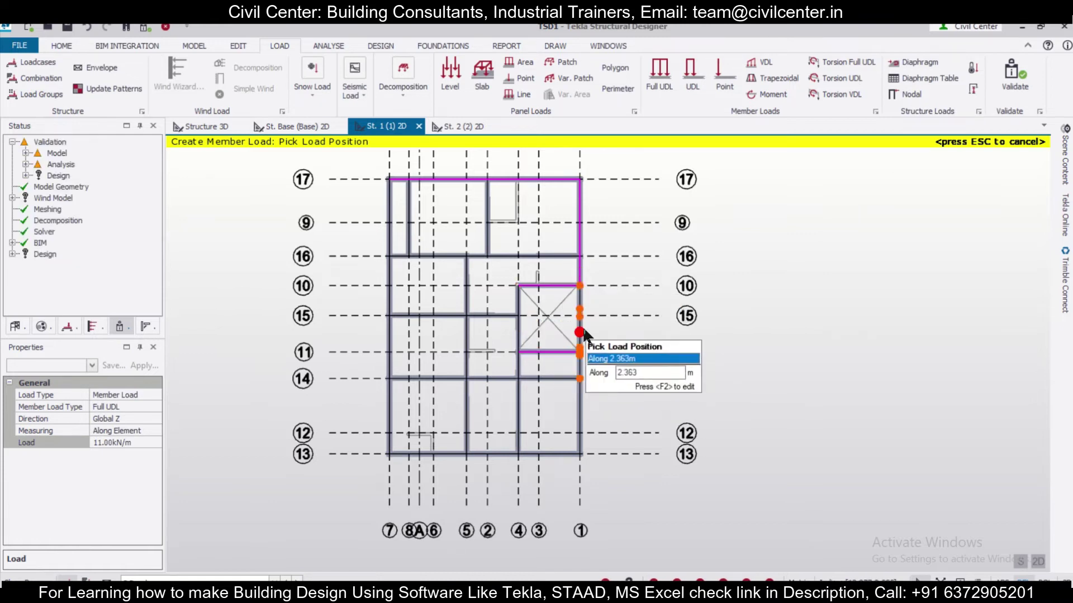
pyautogui.click(582, 332)
pyautogui.click(587, 404)
pyautogui.click(550, 454)
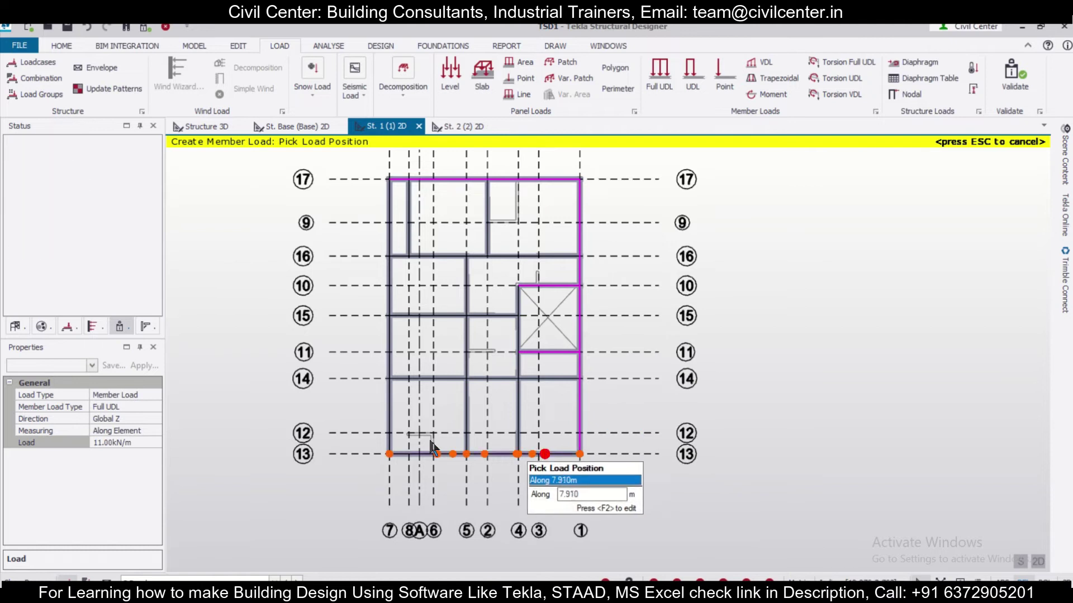
pyautogui.click(397, 412)
pyautogui.click(396, 329)
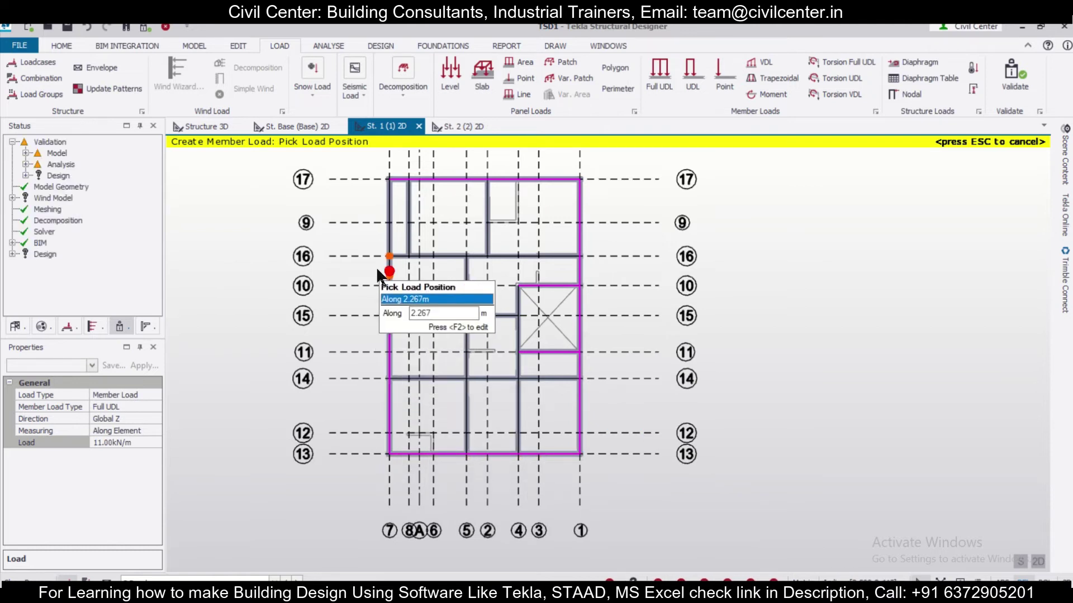
pyautogui.click(377, 267)
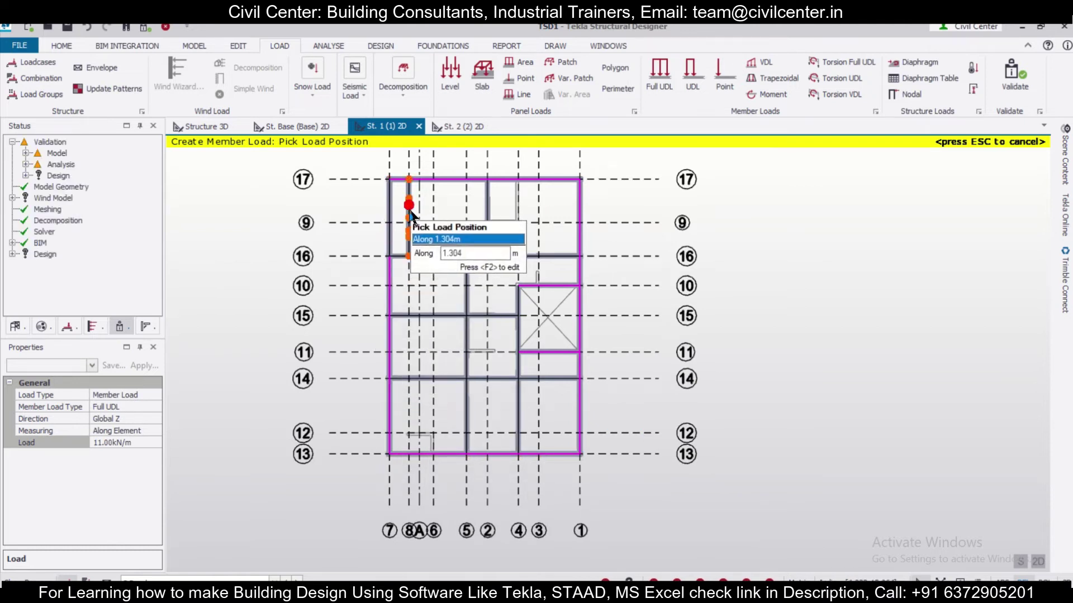
pyautogui.click(407, 251)
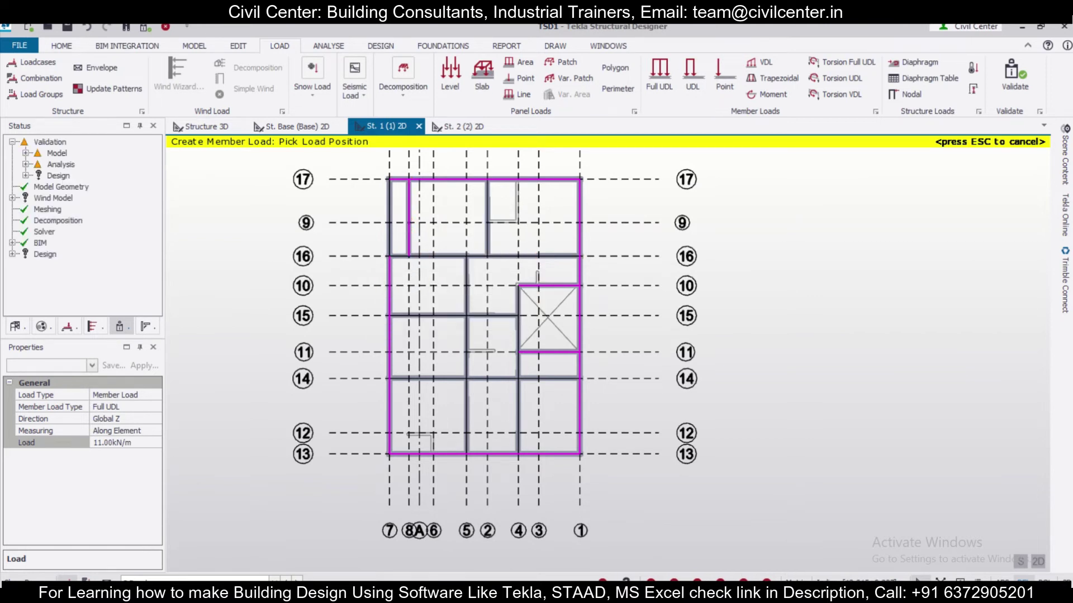
# Step: Switch to the PDF reader, check the walls around the balcony on the first-floor plan, and return to Tekla Structural Designer
pyautogui.click(572, 592)
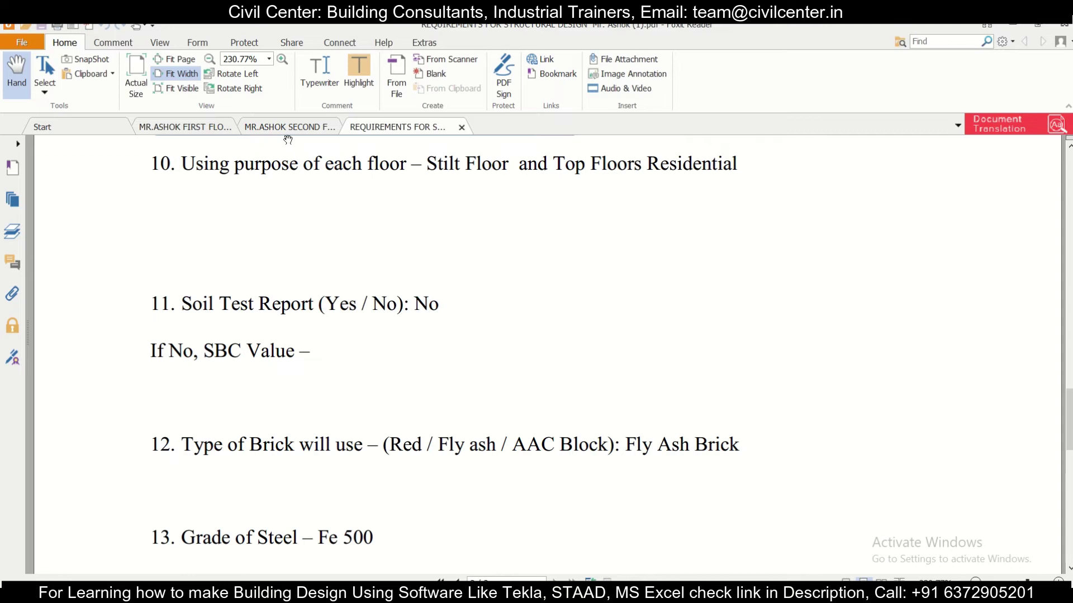
pyautogui.click(193, 125)
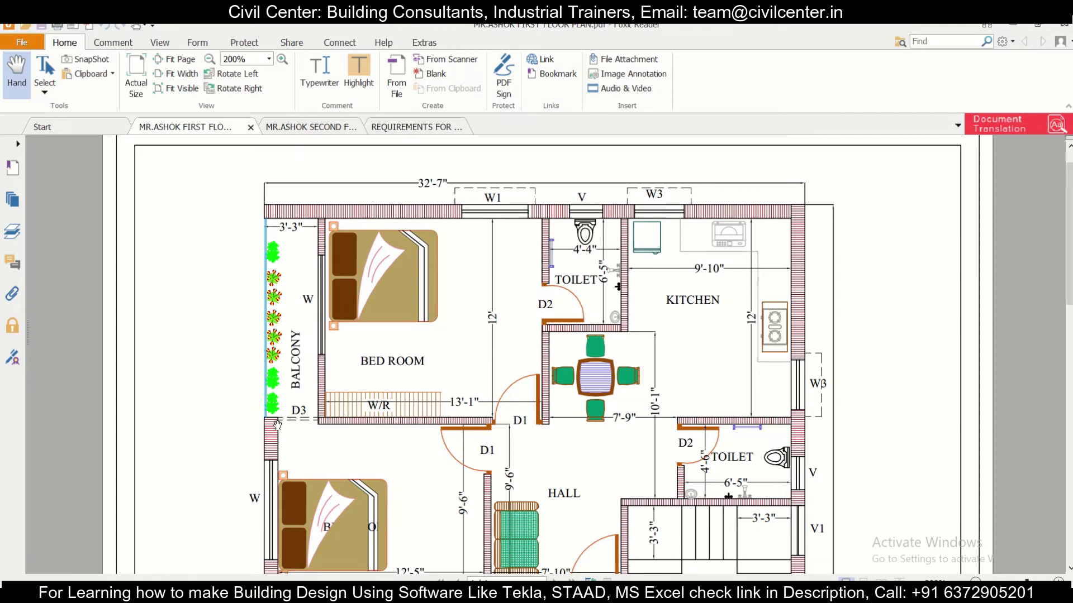
pyautogui.click(542, 593)
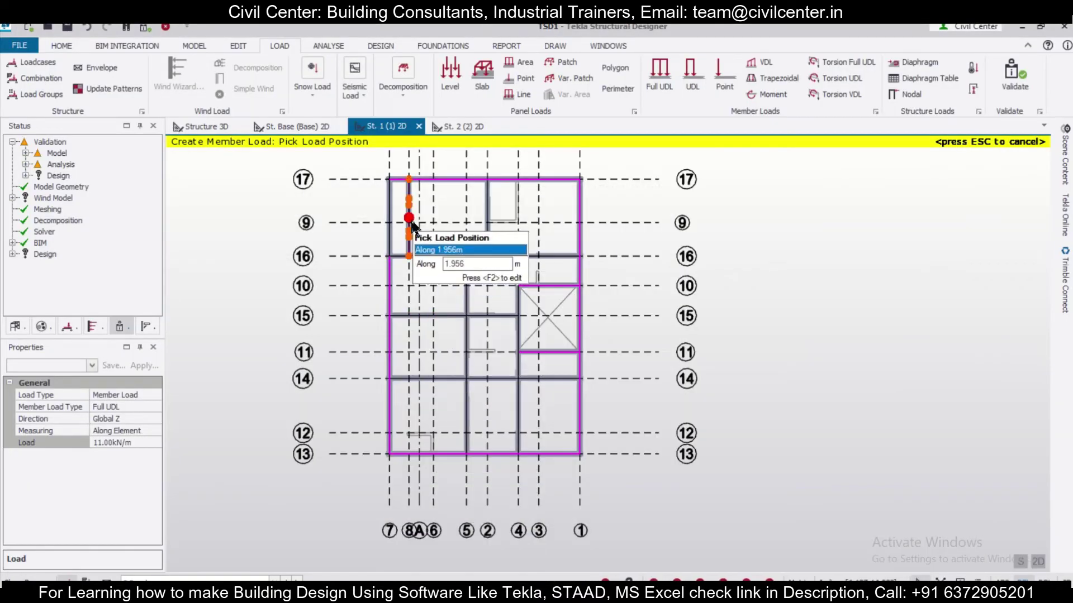
pyautogui.press('Escape')
pyautogui.click(411, 226)
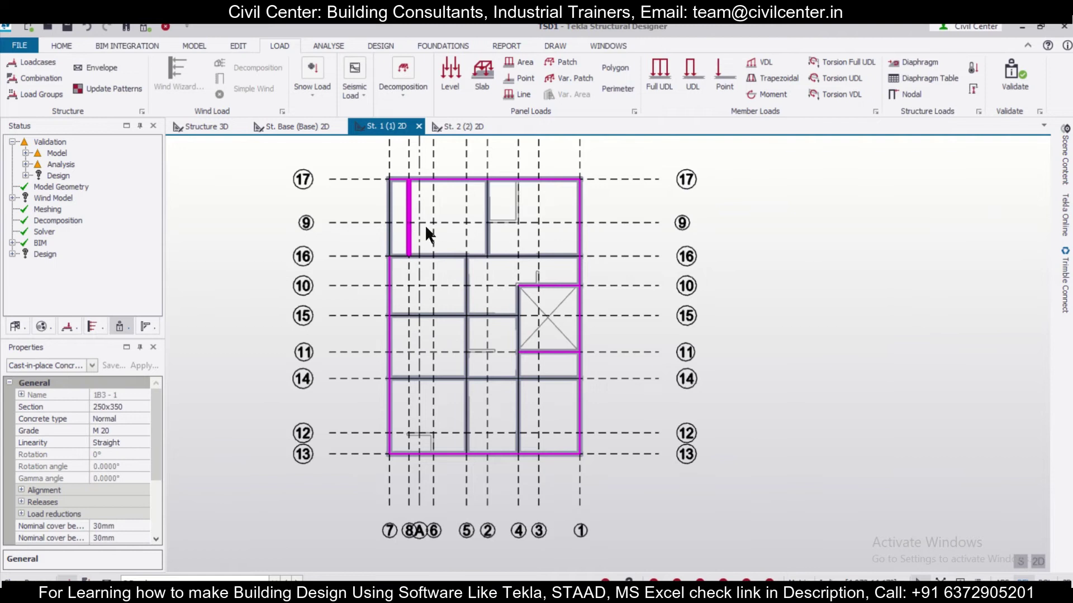
pyautogui.press('Escape')
pyautogui.hotkey('ctrl', 'z')
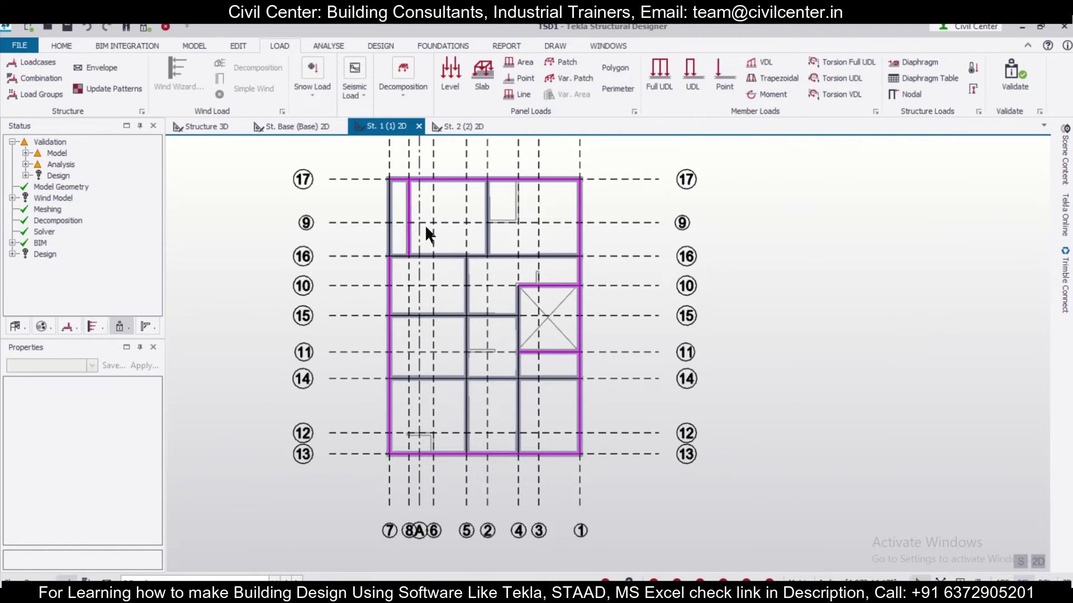
# Step: In the 3D view, change the member load on the grid 8 beam between grids 17 and 16 to 5.5 kN/m
pyautogui.click(1037, 562)
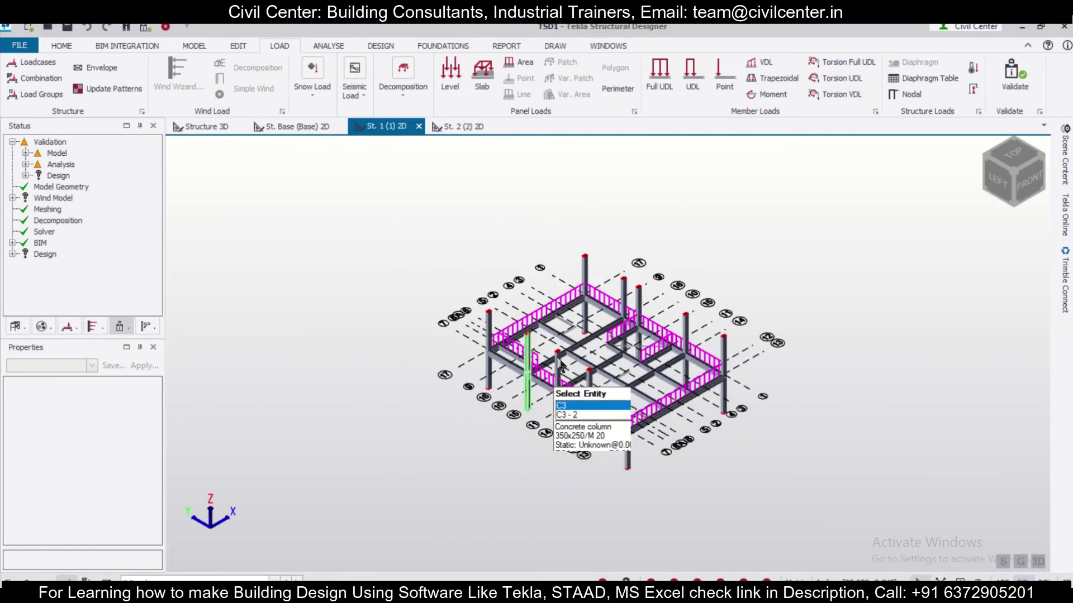
pyautogui.scroll(5, 534, 363)
pyautogui.click(556, 406)
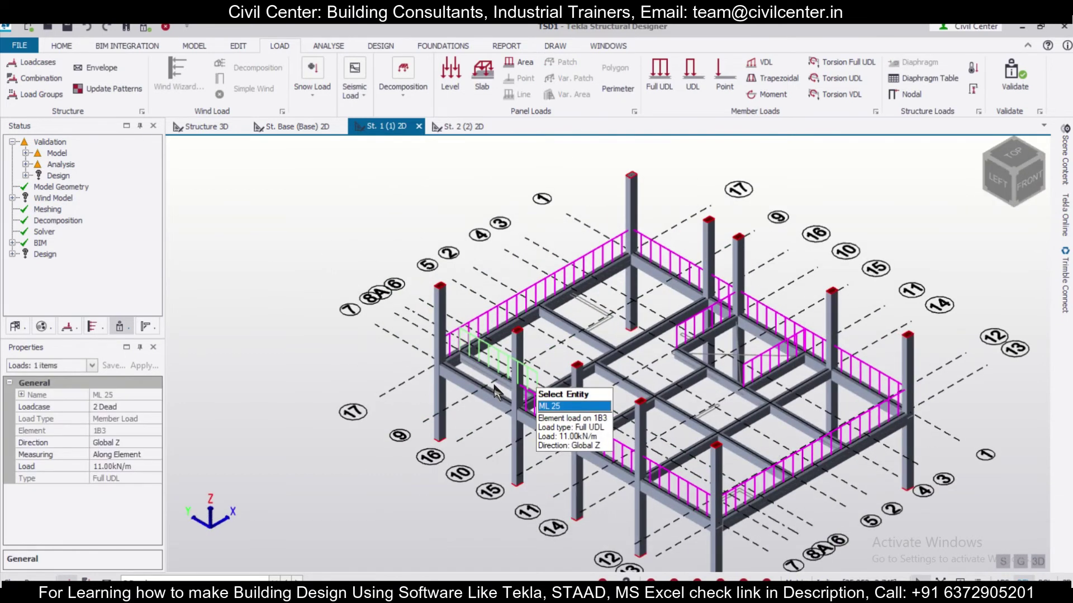
pyautogui.click(116, 467)
pyautogui.click(60, 461)
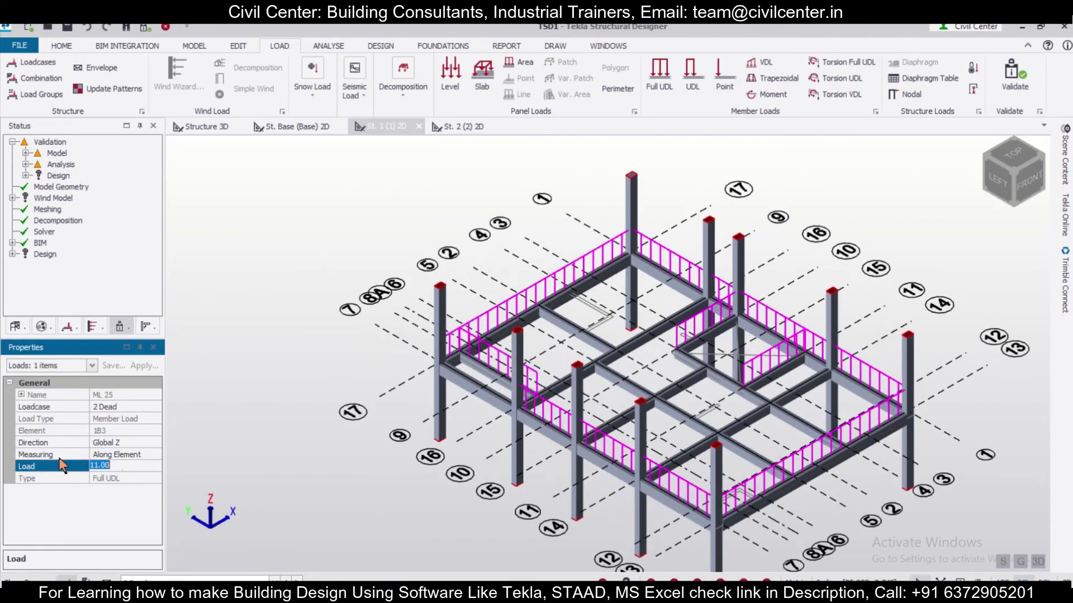
pyautogui.press('Return')
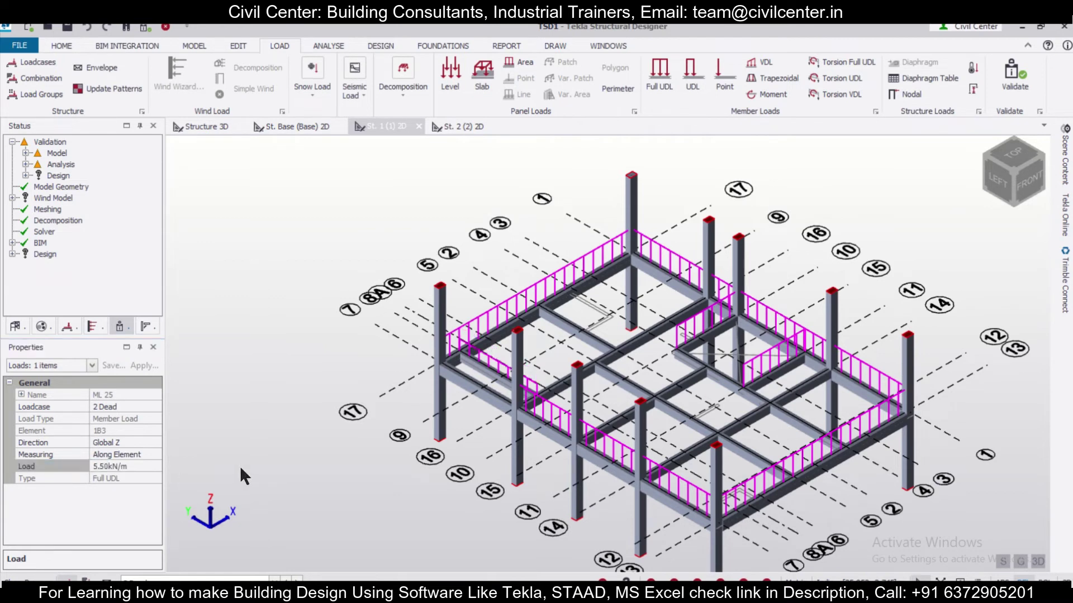
# Step: Back in the 2D plan, apply a 2 kN/m full UDL to the grid 7 beam between grids 17 and 16
pyautogui.click(1037, 561)
pyautogui.moveTo(667, 324)
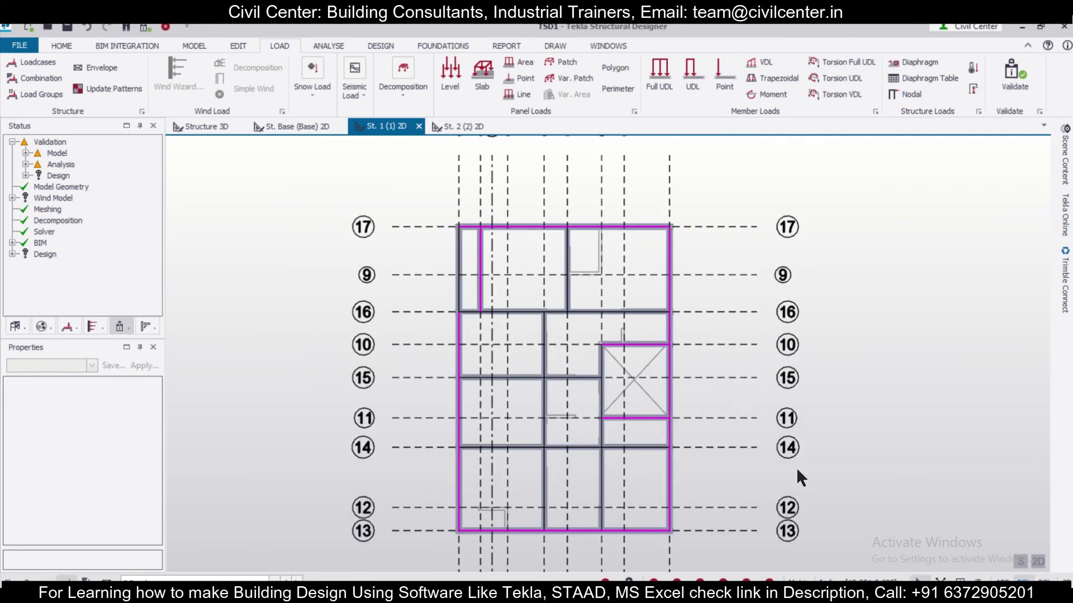
pyautogui.click(663, 79)
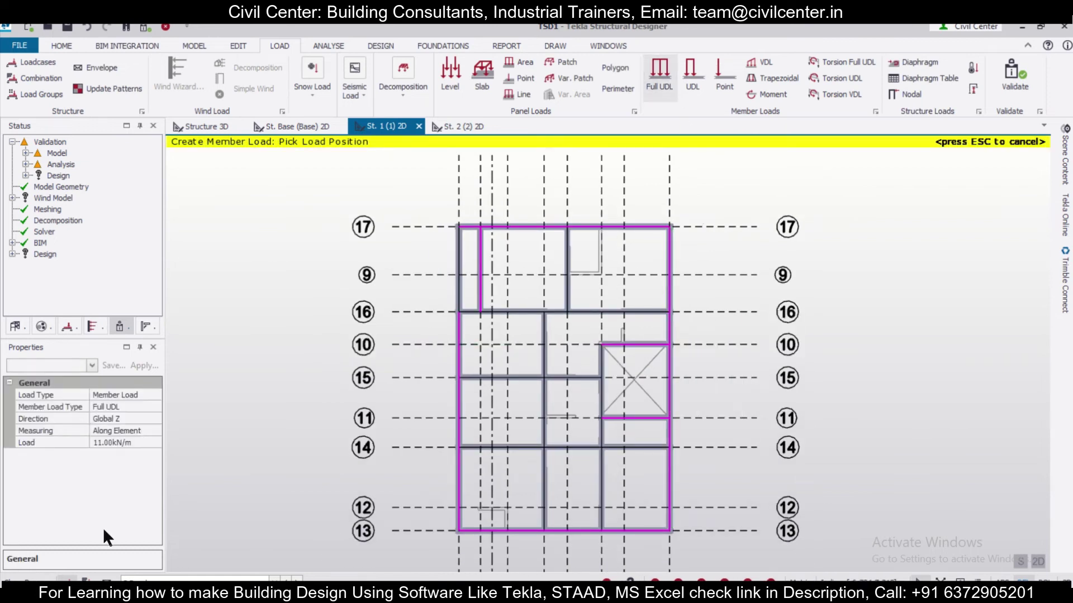
pyautogui.click(128, 442)
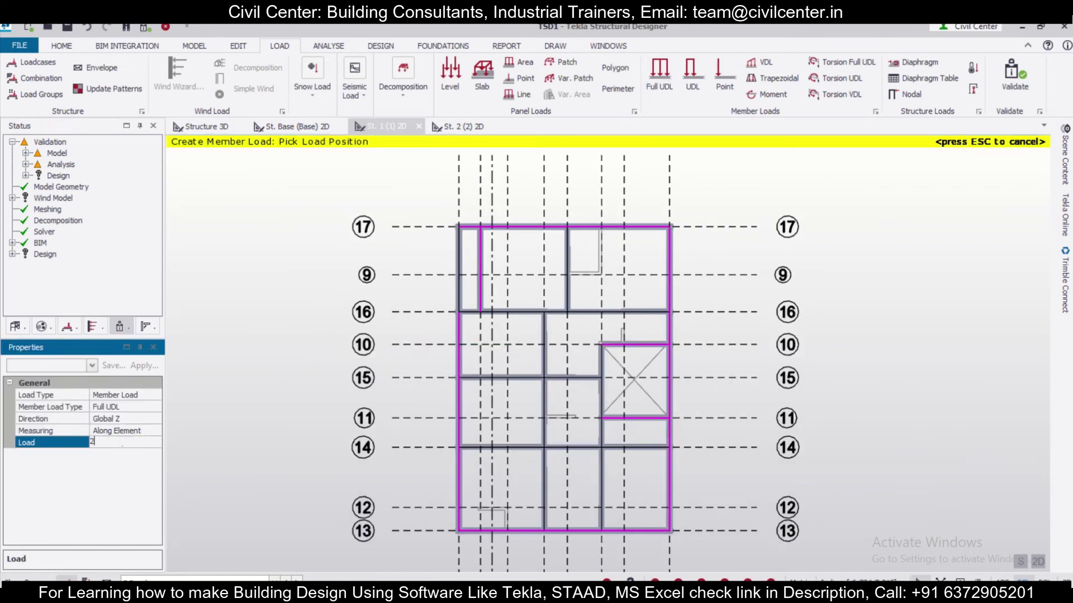
pyautogui.write('2')
pyautogui.press('Return')
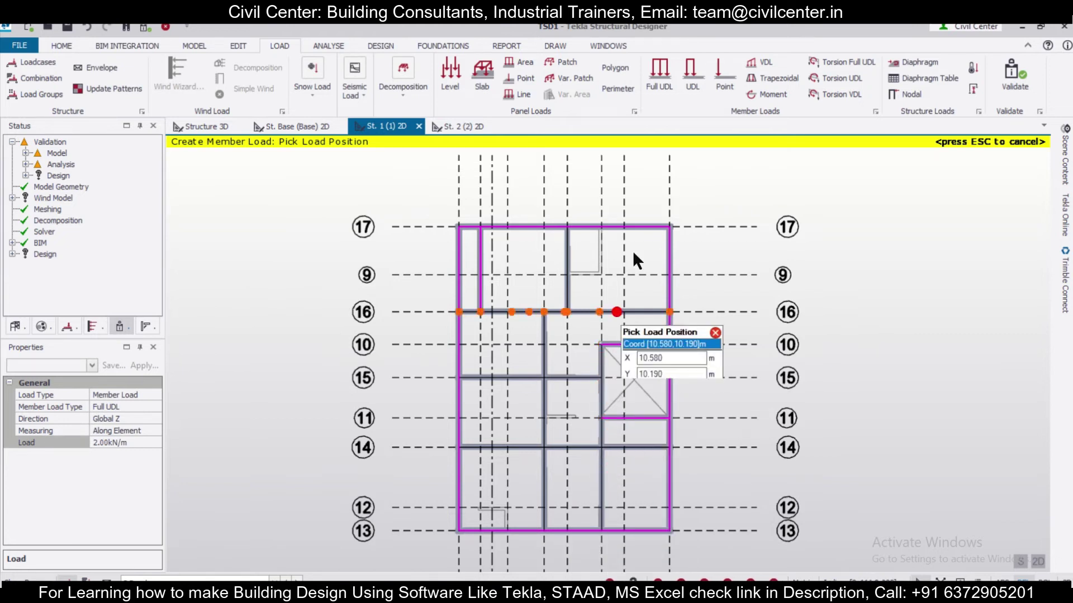
# Step: Apply a partial-length UDL of 11 kN/m to the grid 4 beam between grids 10 and 11
pyautogui.click(702, 76)
pyautogui.click(120, 442)
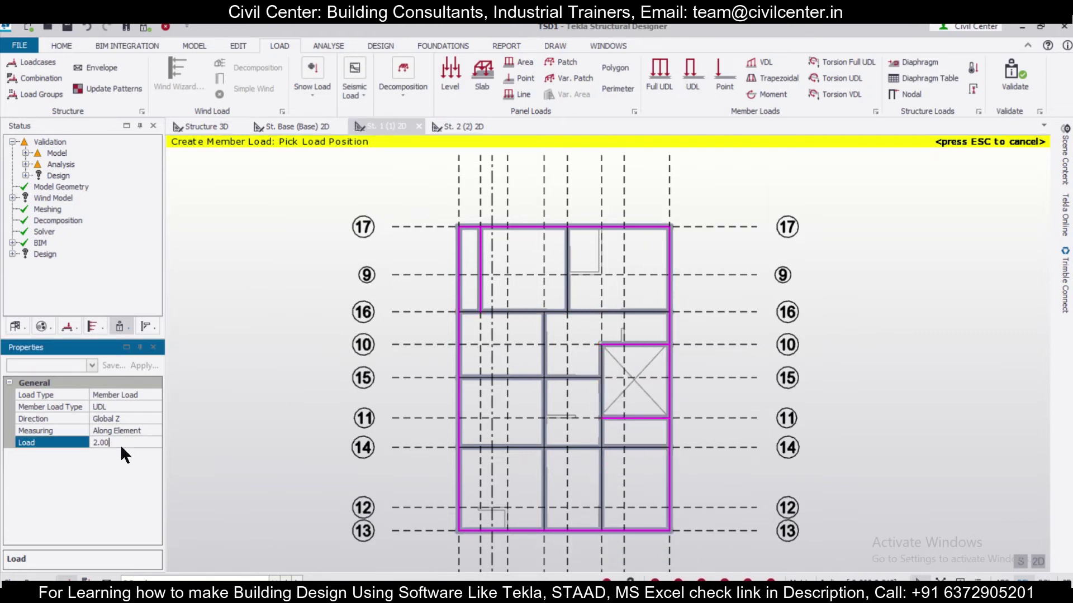
pyautogui.write('11')
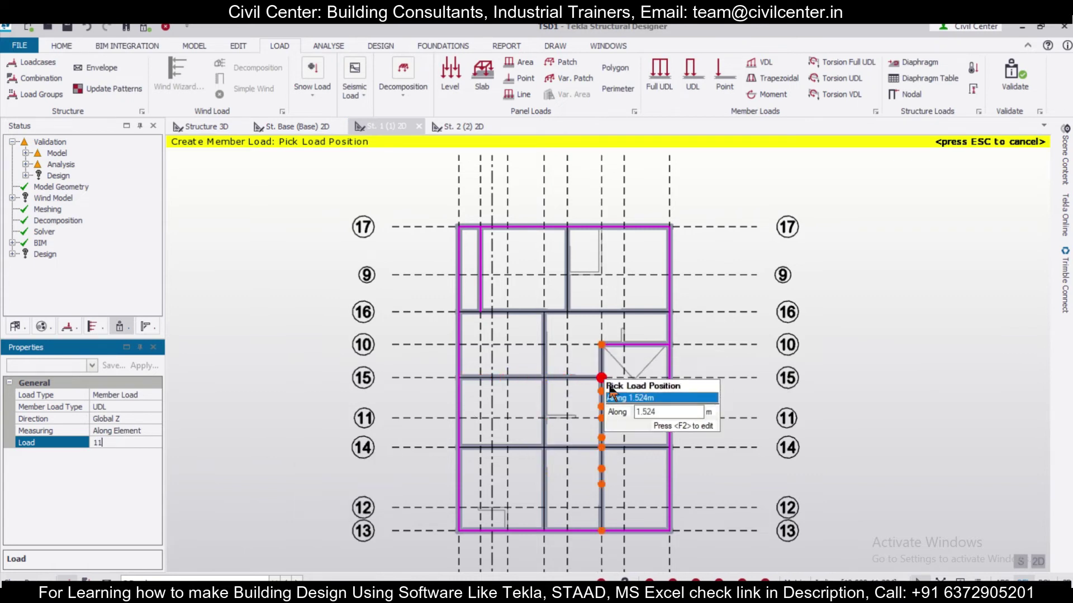
pyautogui.click(602, 419)
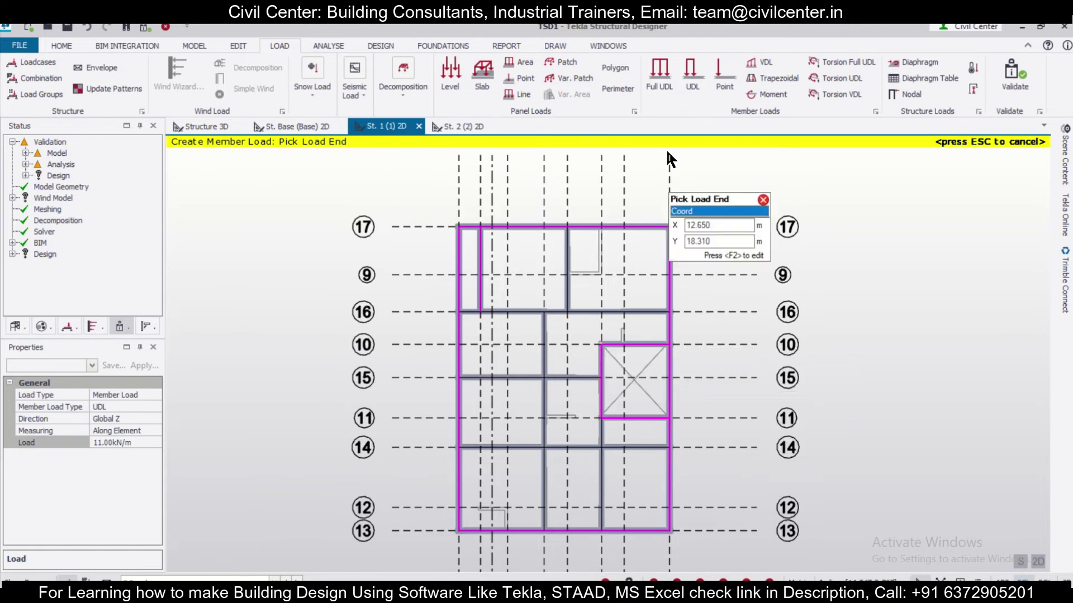
# Step: Apply a 5.5 kN/m UDL to the grid 4 beam from grid 11 to 13, and a 5.5 kN/m full UDL to the remaining internal beams
pyautogui.click(689, 84)
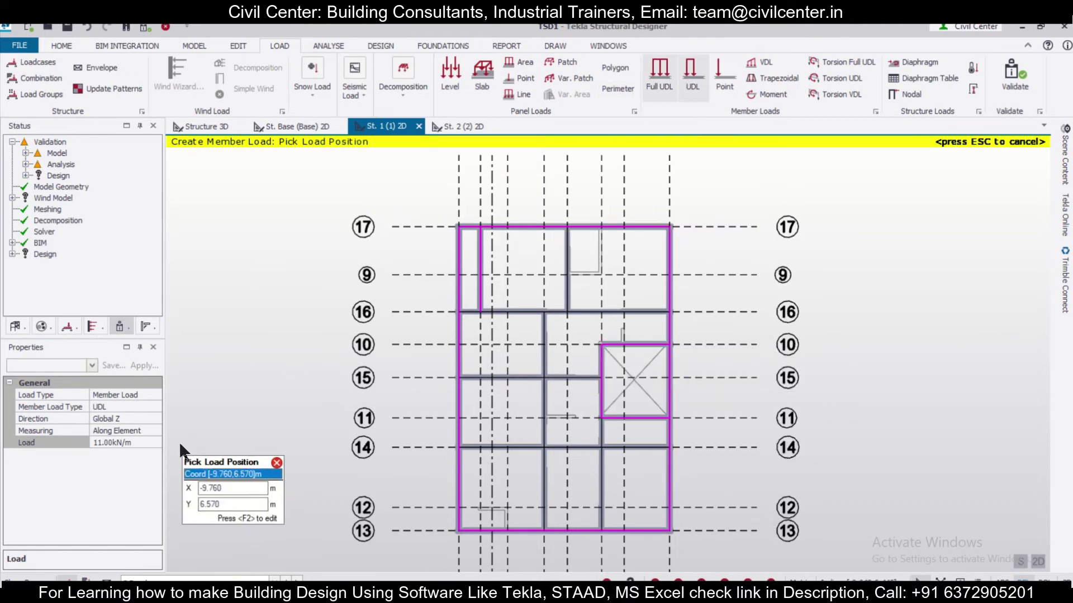
pyautogui.click(146, 445)
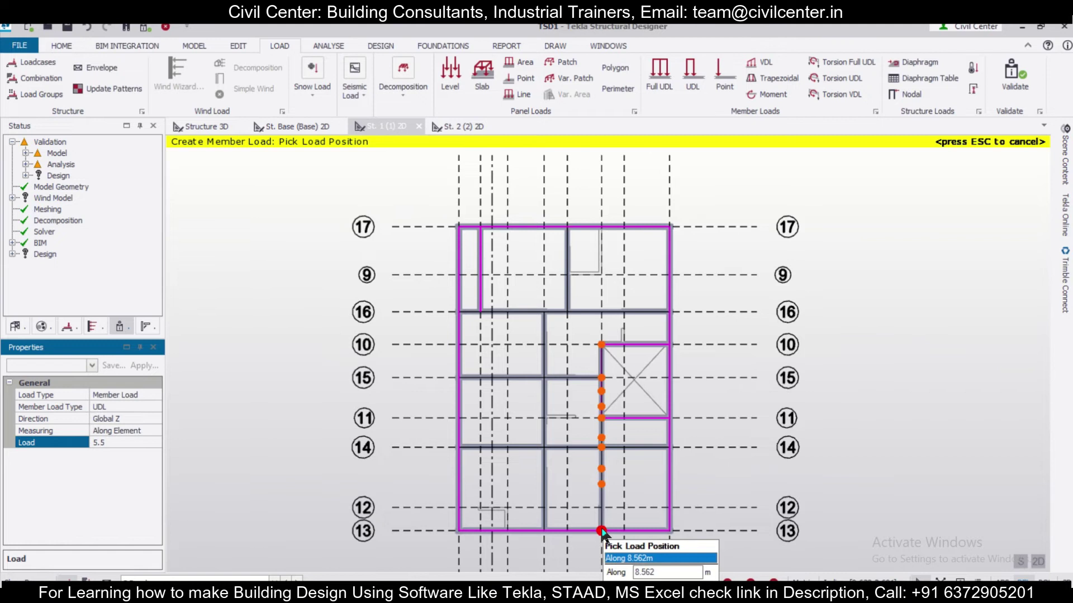
pyautogui.click(602, 530)
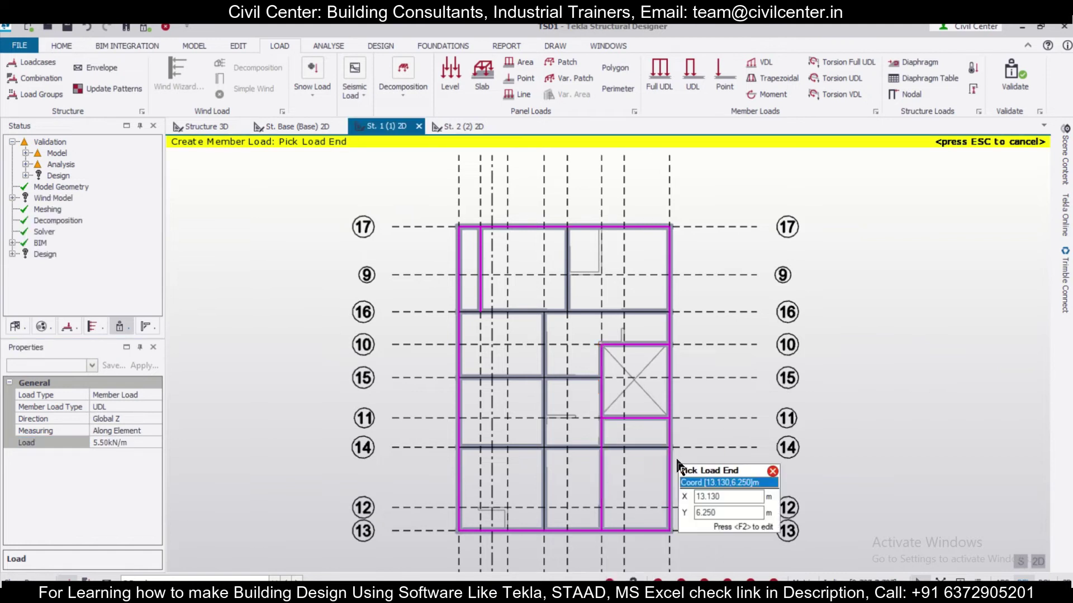
pyautogui.click(669, 75)
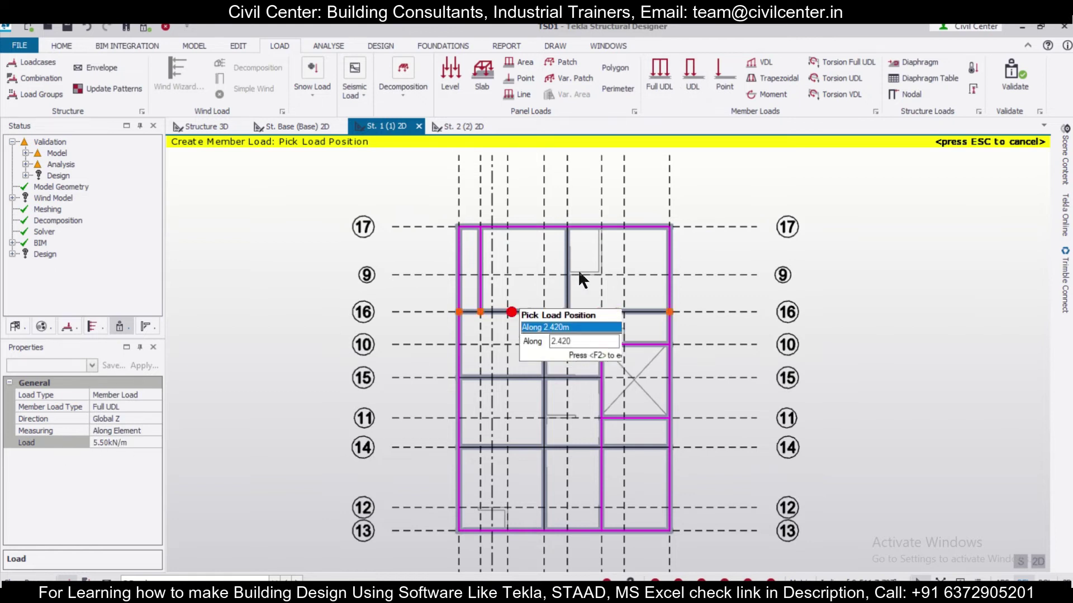
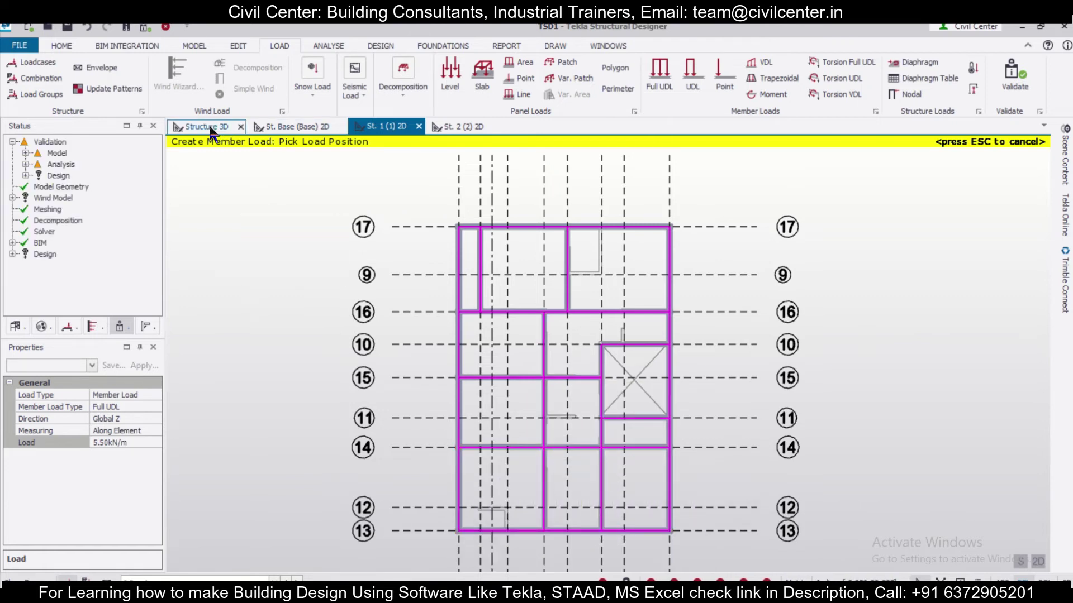
# Step: Show the slab items and apply a 2 kN/m² level load to the St. 1 slabs
pyautogui.click(448, 74)
pyautogui.click(141, 432)
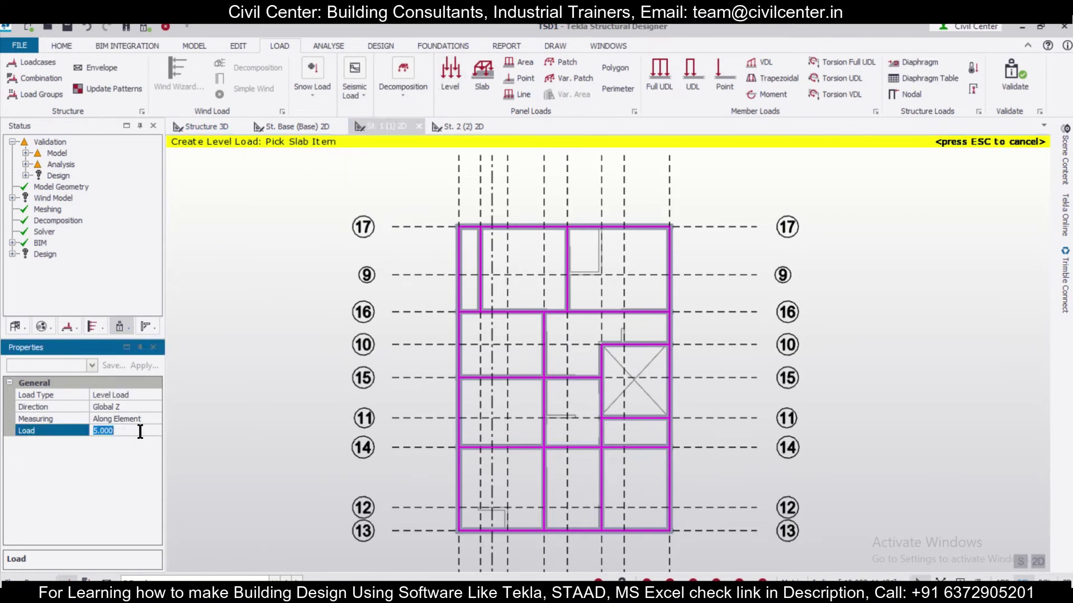
pyautogui.click(563, 288)
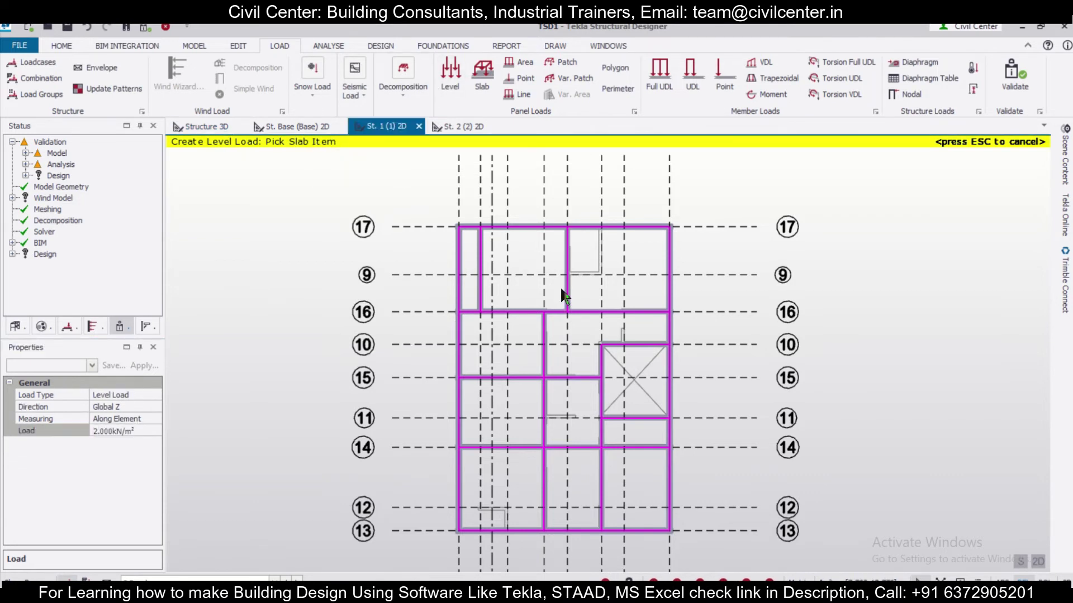
pyautogui.click(1059, 147)
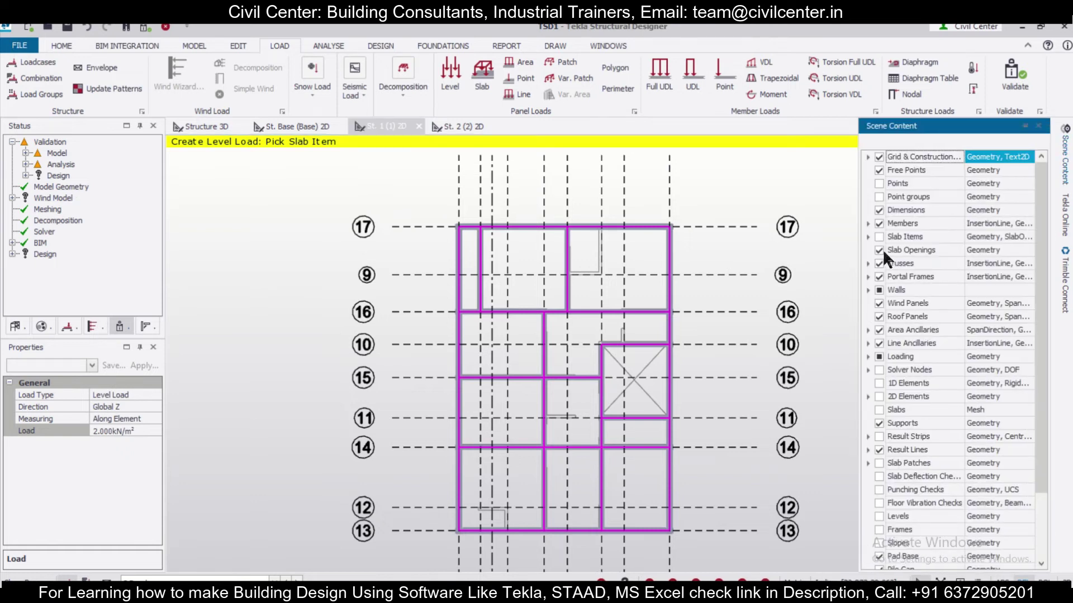
pyautogui.click(879, 237)
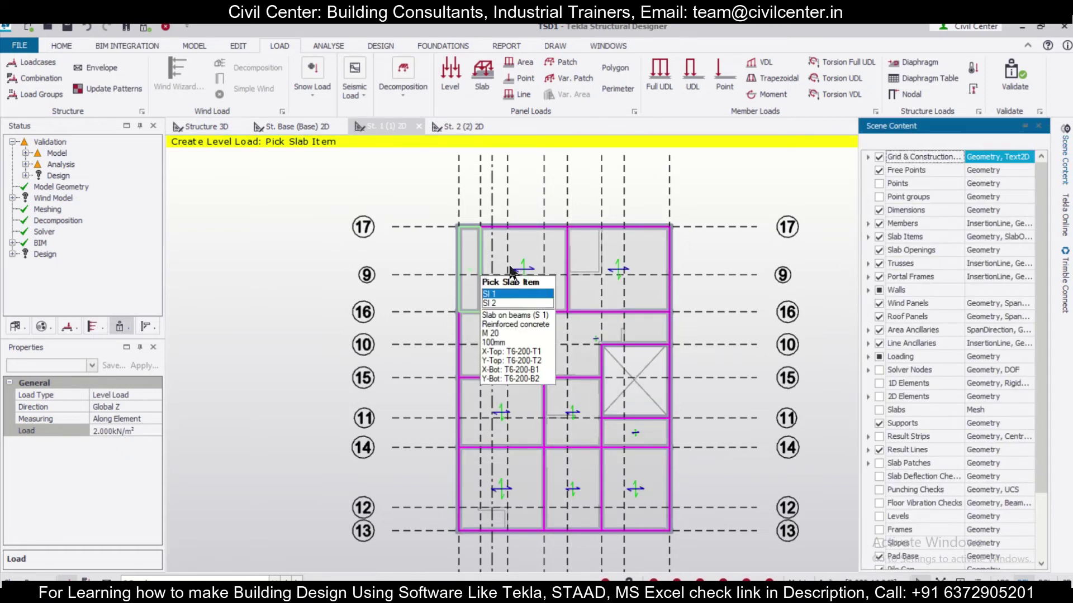
pyautogui.click(469, 262)
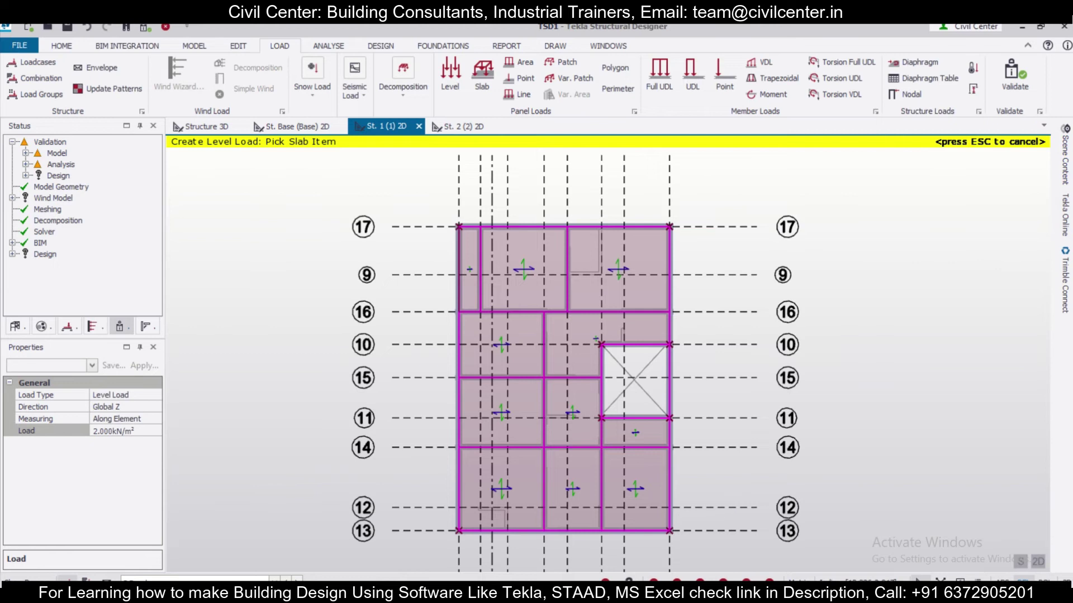
# Step: Review the whole structure in 3D under the Dead, Services and Imposed loadcases, one after another
pyautogui.click(206, 132)
pyautogui.click(240, 580)
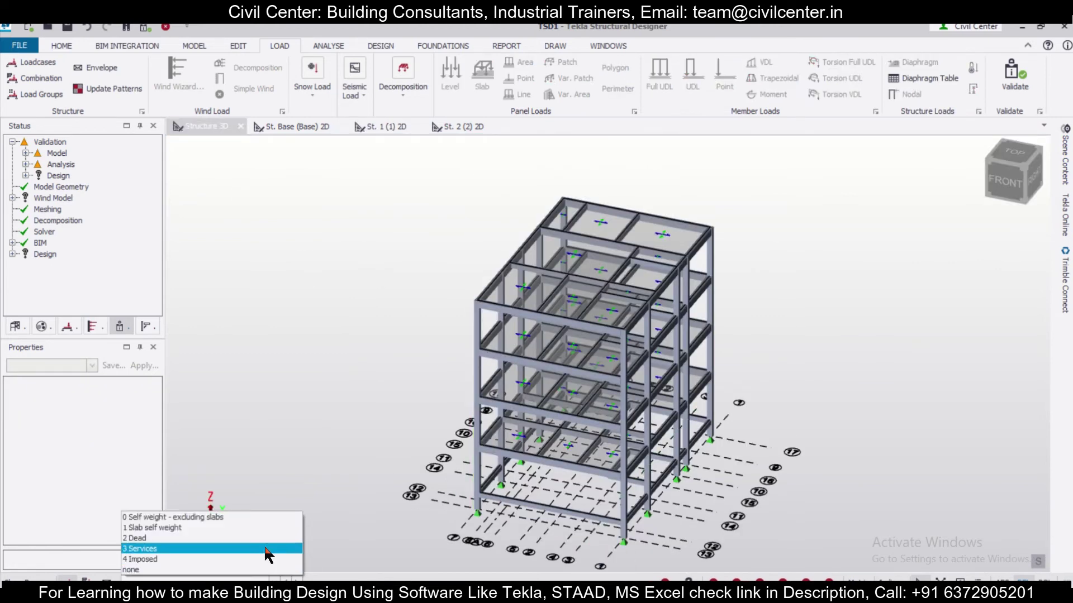
pyautogui.click(267, 538)
pyautogui.moveTo(525, 503); pyautogui.dragTo(716, 496, button='right')
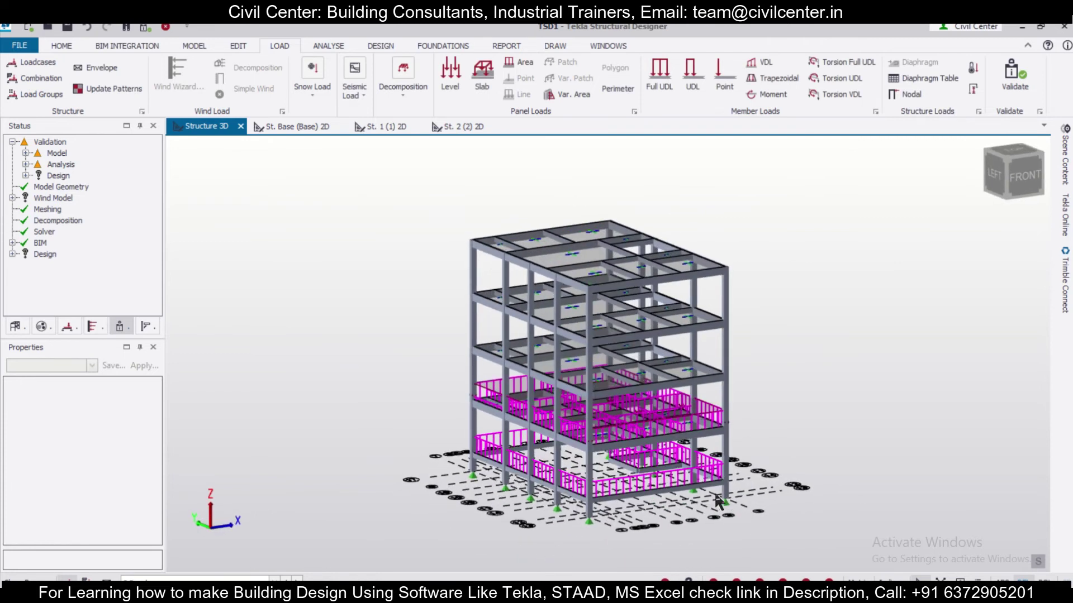
pyautogui.click(202, 577)
pyautogui.click(244, 549)
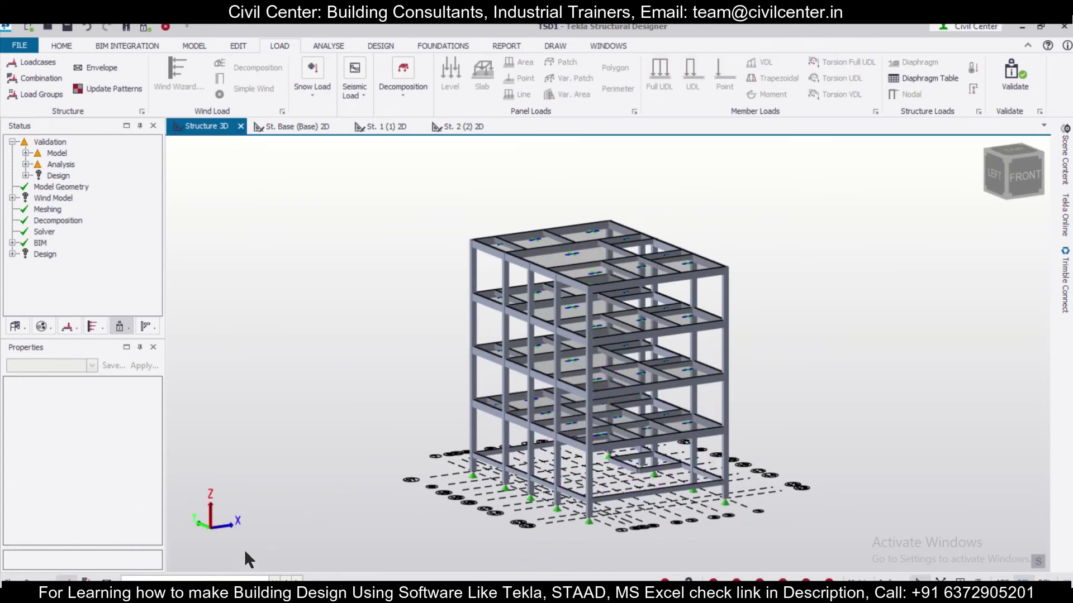
pyautogui.moveTo(443, 527); pyautogui.dragTo(434, 541, button='right')
pyautogui.click(202, 577)
pyautogui.click(260, 556)
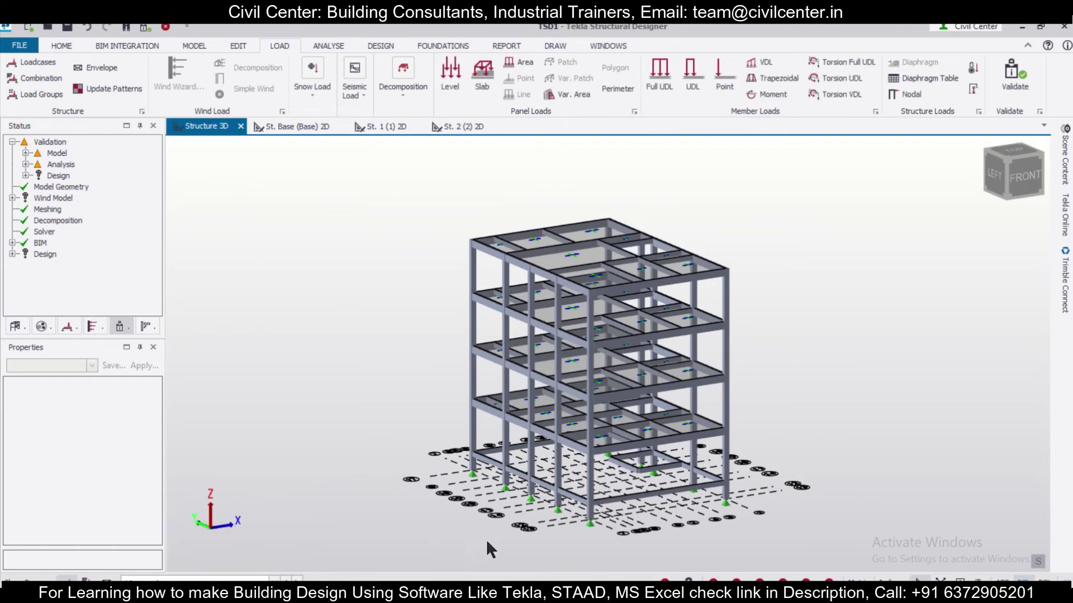
# Step: In the St. 1 view, delete the level load from the slabs, picking it in 3D and returning to the 2D plan
pyautogui.click(394, 128)
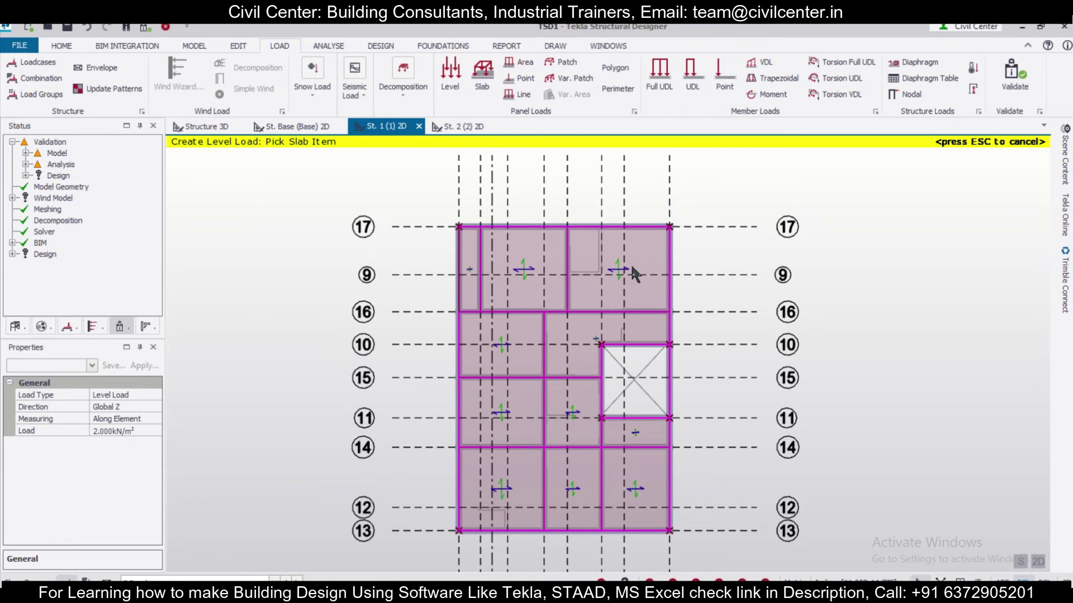
pyautogui.click(1041, 562)
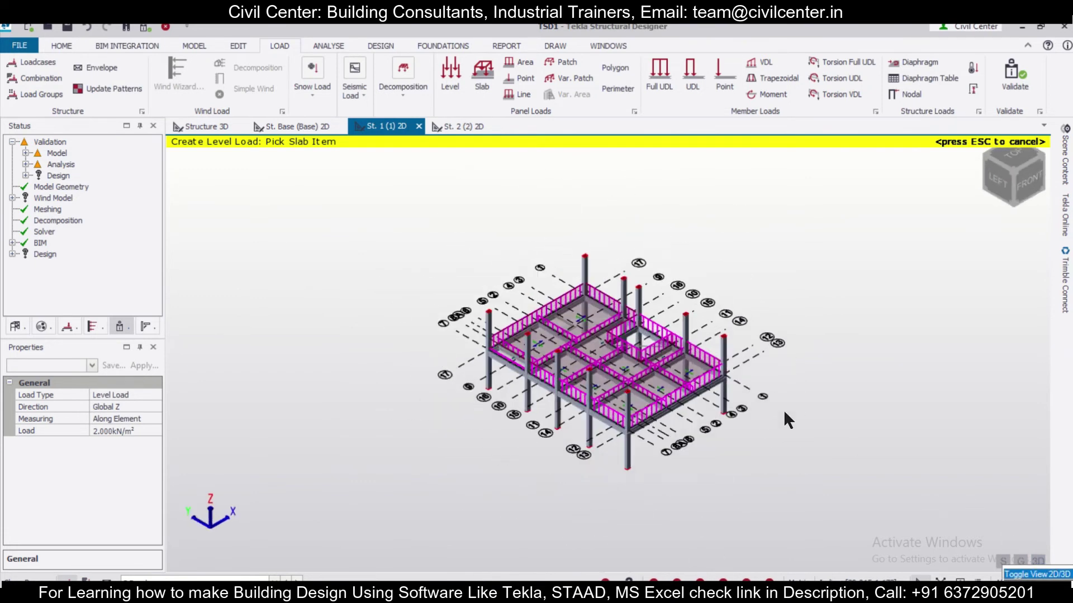
pyautogui.scroll(2, 724, 274)
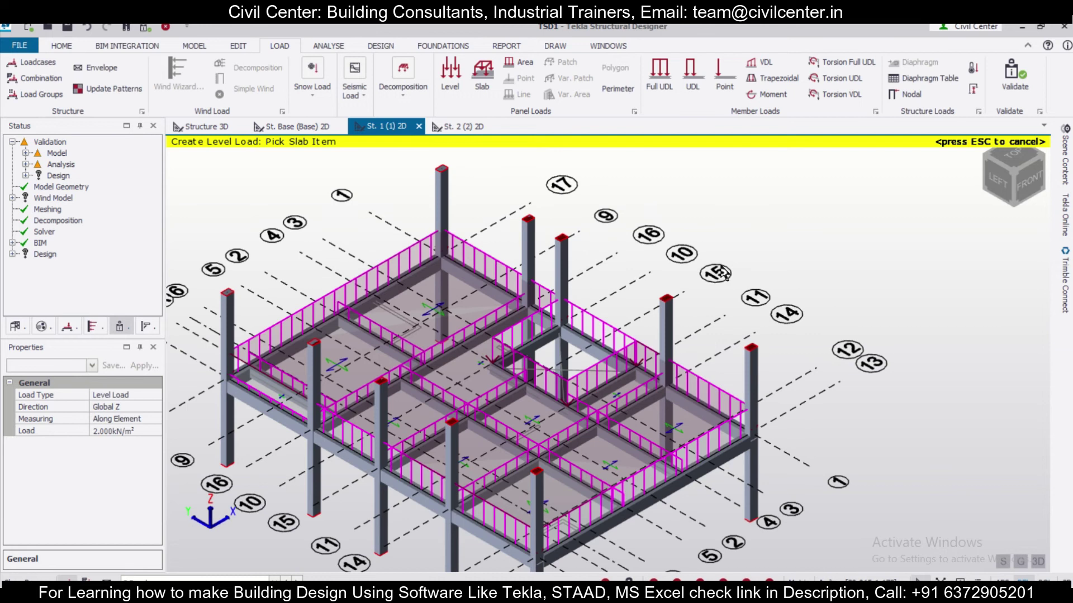
pyautogui.press('Delete')
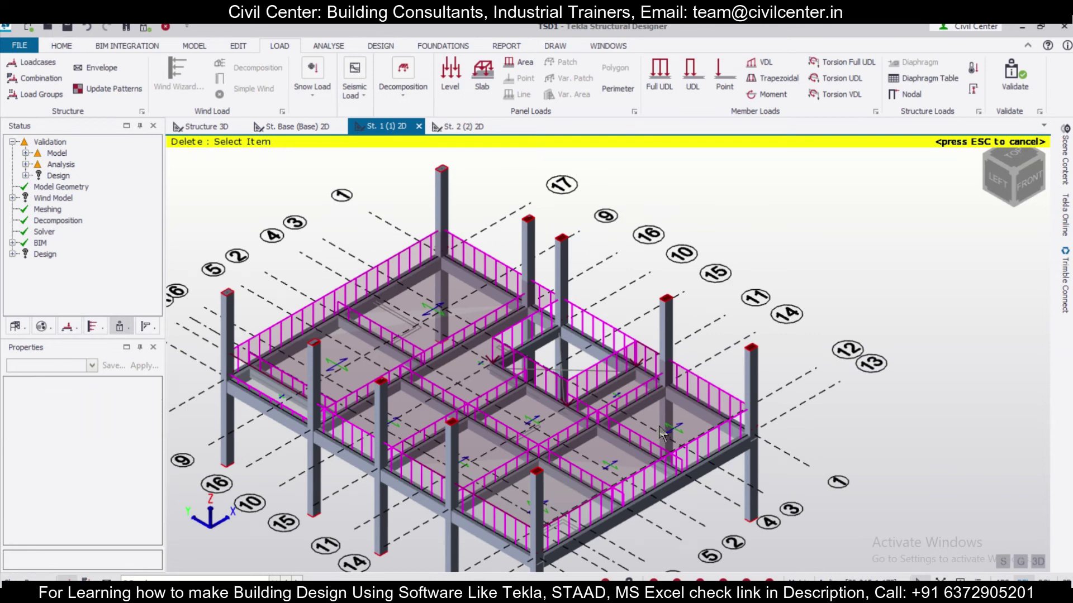
pyautogui.moveTo(681, 413)
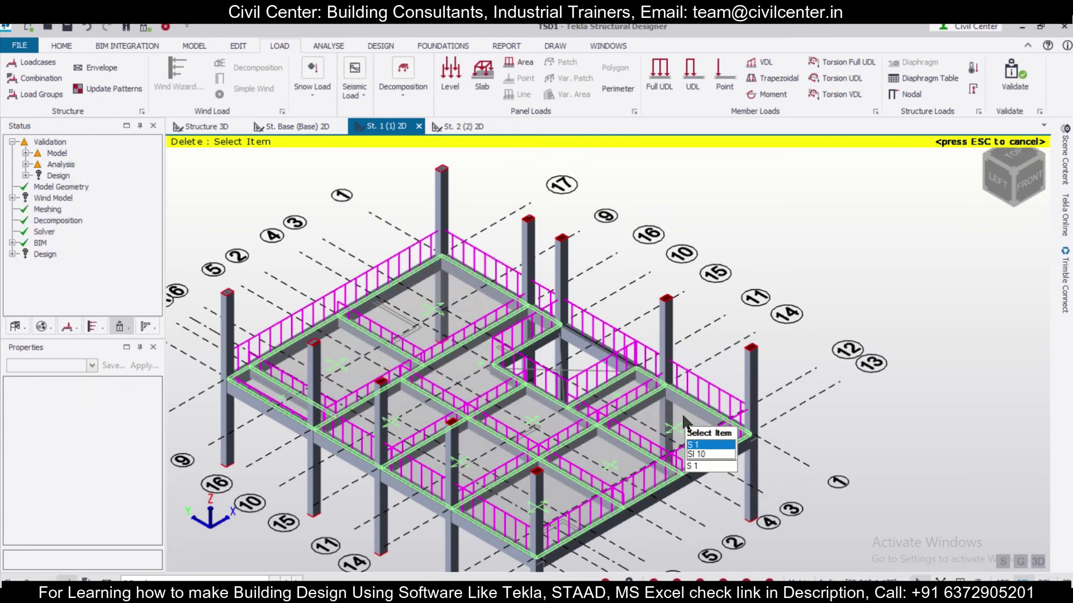
pyautogui.moveTo(816, 442); pyautogui.dragTo(631, 464, button='right')
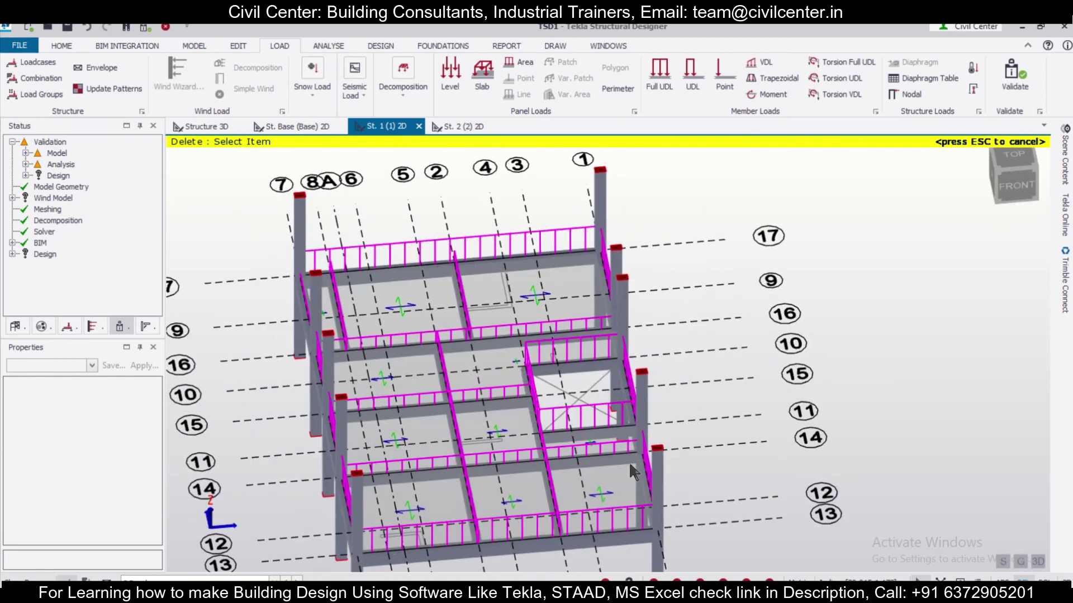
pyautogui.click(1038, 561)
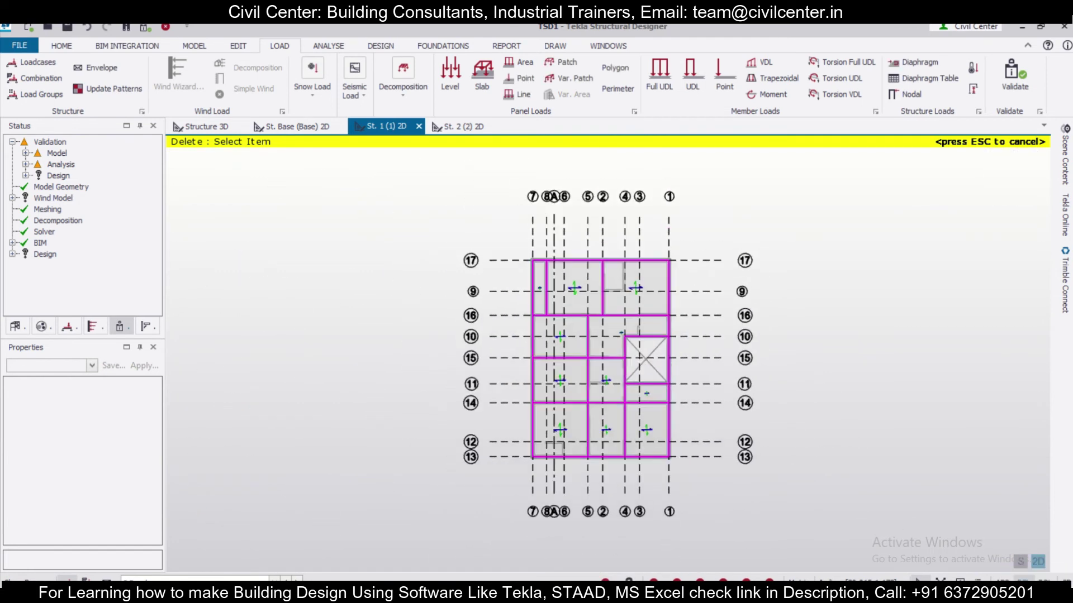
# Step: Under the Imposed loadcase, apply a 2 kN/m² level load to the St. 1 slabs, then check the result in the structure's 3D view
pyautogui.click(210, 579)
pyautogui.click(215, 559)
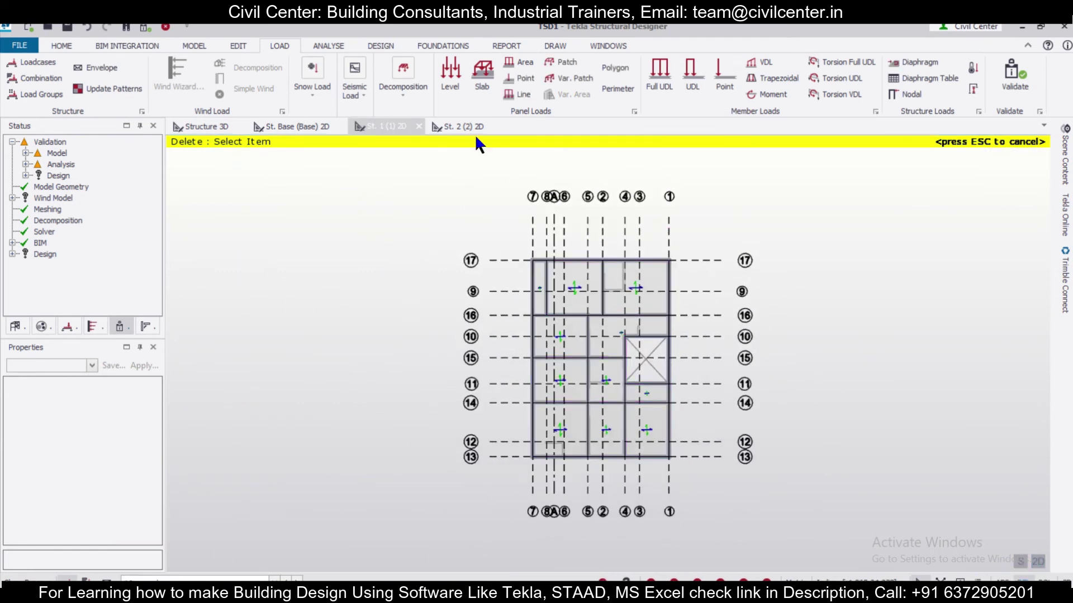
pyautogui.click(452, 73)
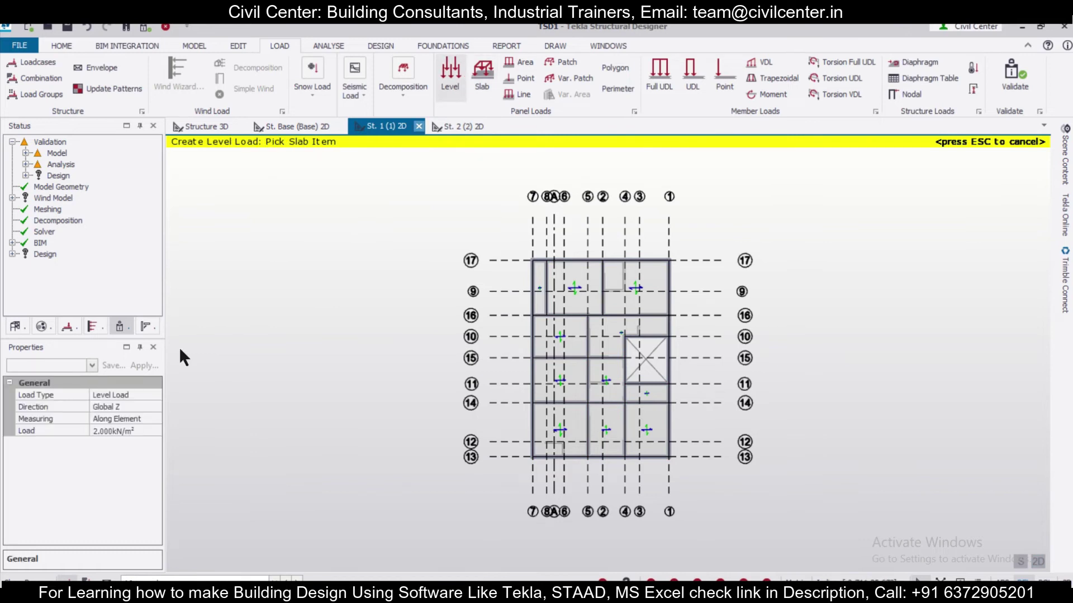
pyautogui.click(550, 300)
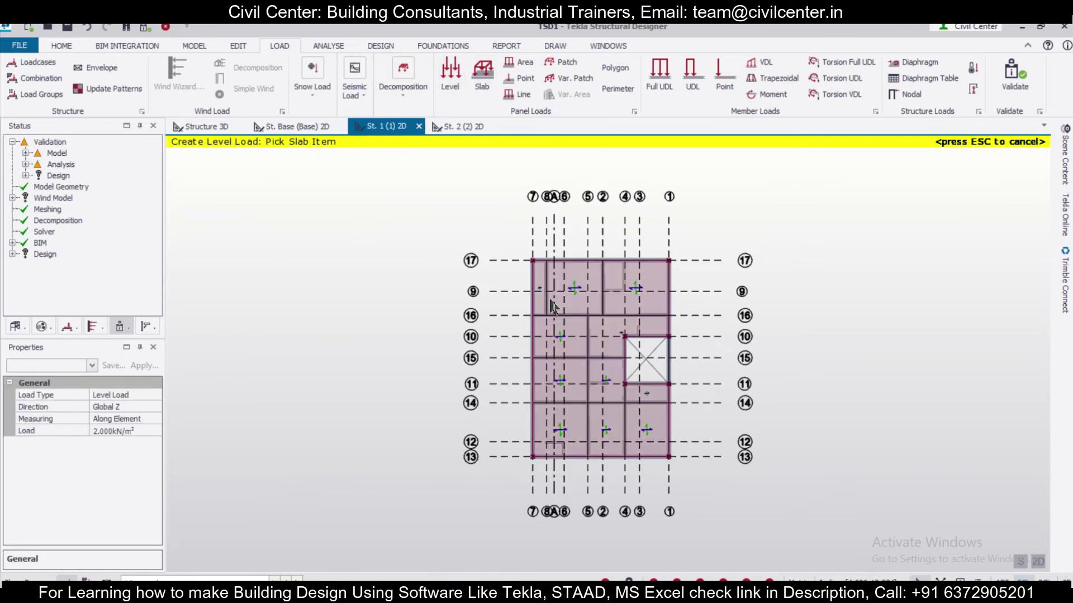
pyautogui.click(1038, 565)
pyautogui.click(1038, 565)
pyautogui.click(215, 128)
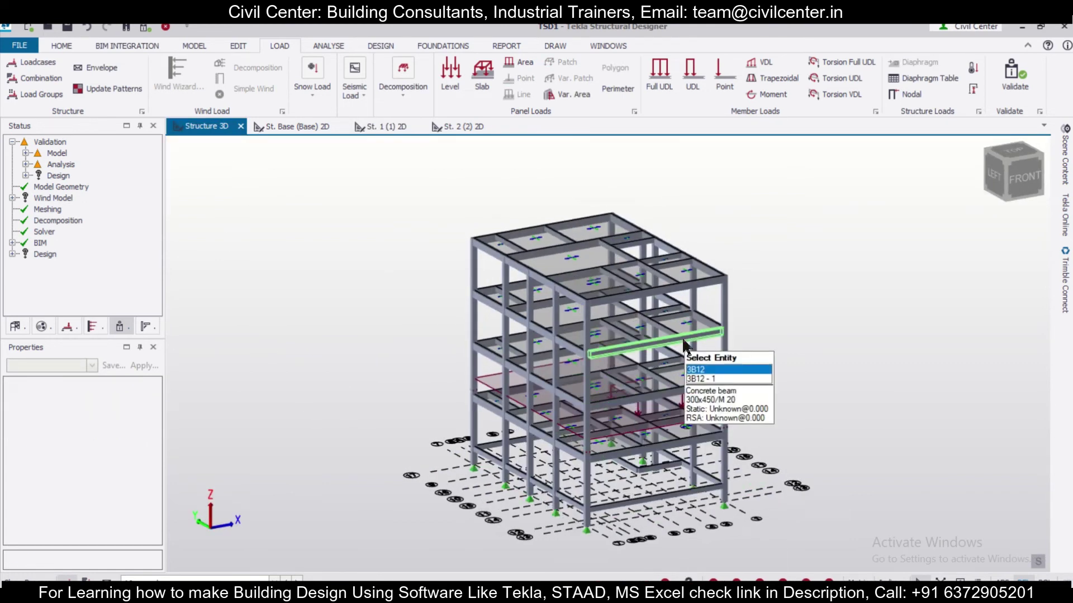
# Step: In the St. 2 plan, end the slab item creation command and hide the slab items
pyautogui.click(469, 133)
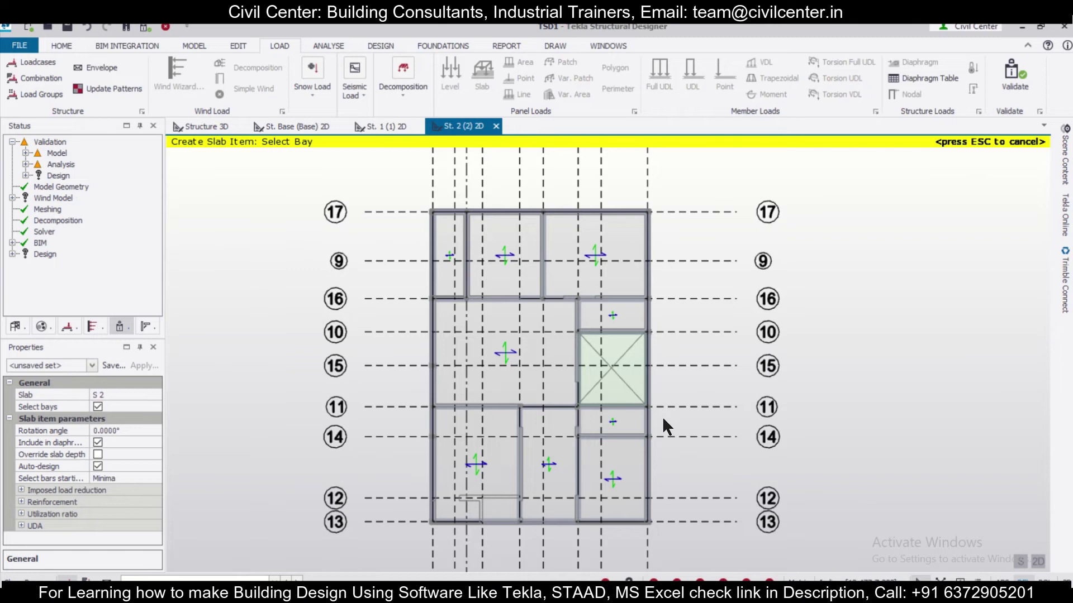
pyautogui.click(1064, 160)
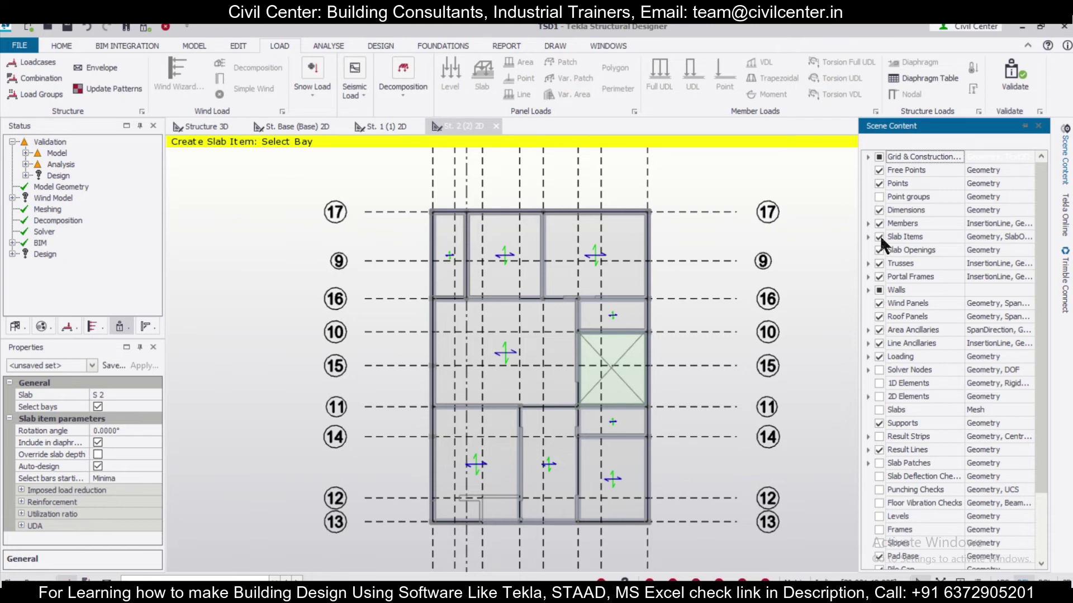
pyautogui.click(839, 255)
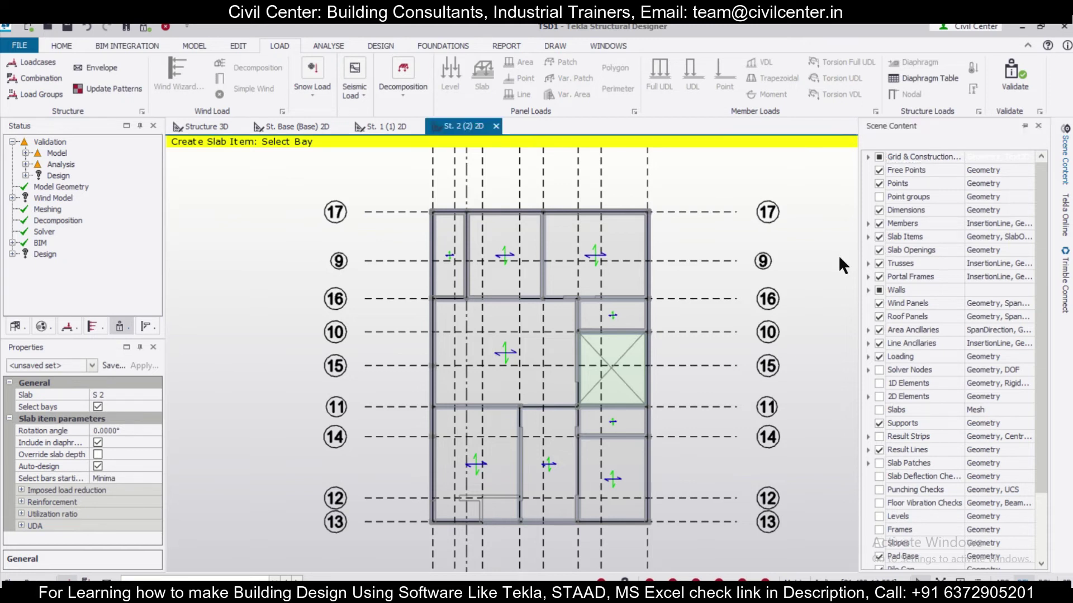
pyautogui.press('Escape')
pyautogui.click(878, 237)
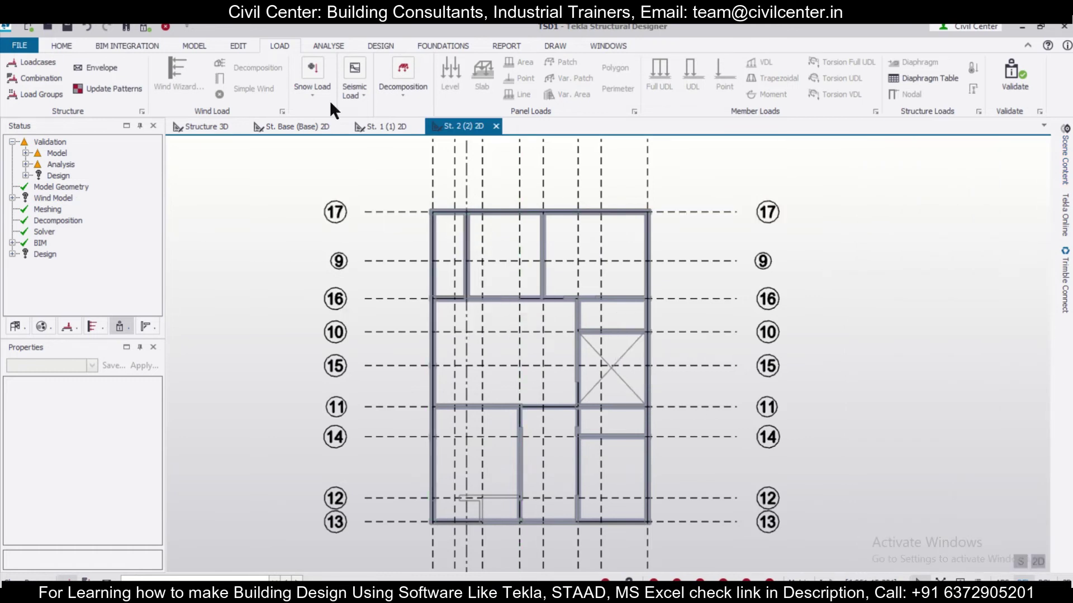
# Step: Under the Dead loadcase, apply an 11 kN/m full UDL to St. 2's grid 13 and grid 1 beams and the grid 7 beam between 14 and 13
pyautogui.click(195, 576)
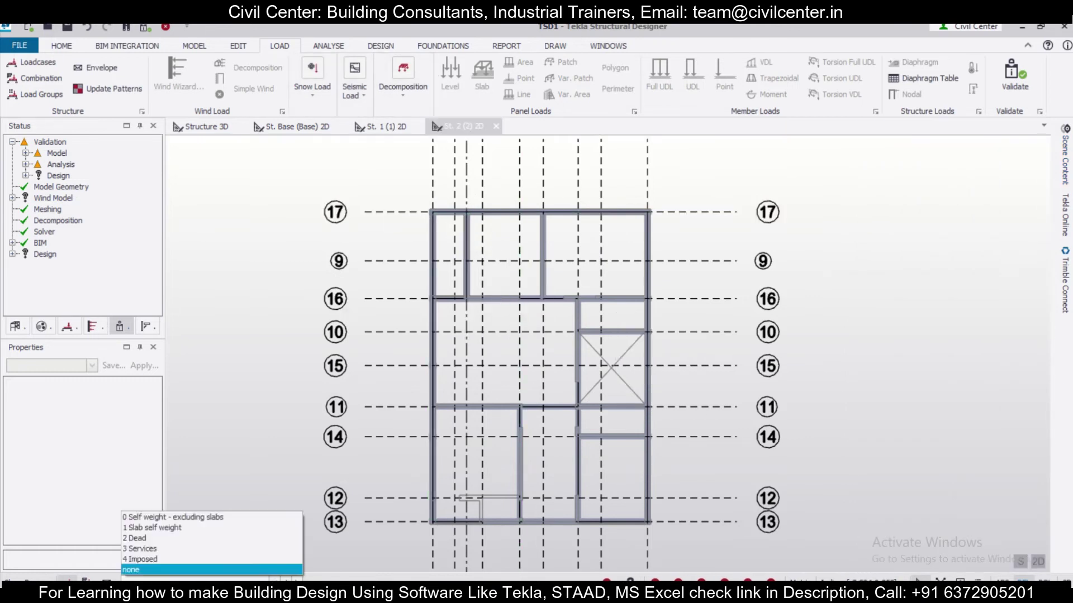
pyautogui.click(229, 537)
pyautogui.click(670, 61)
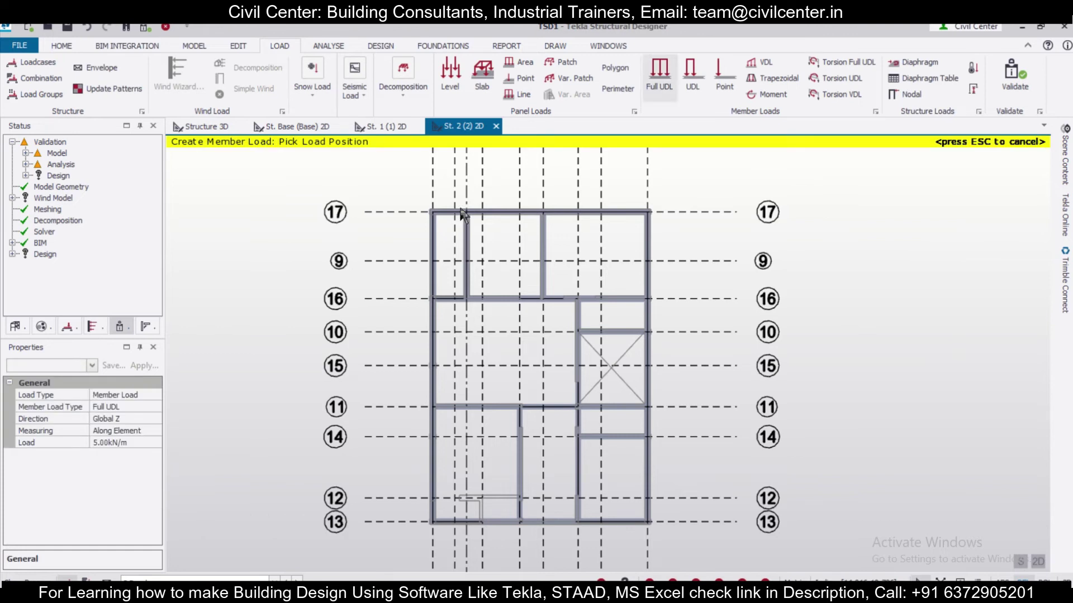
pyautogui.click(143, 441)
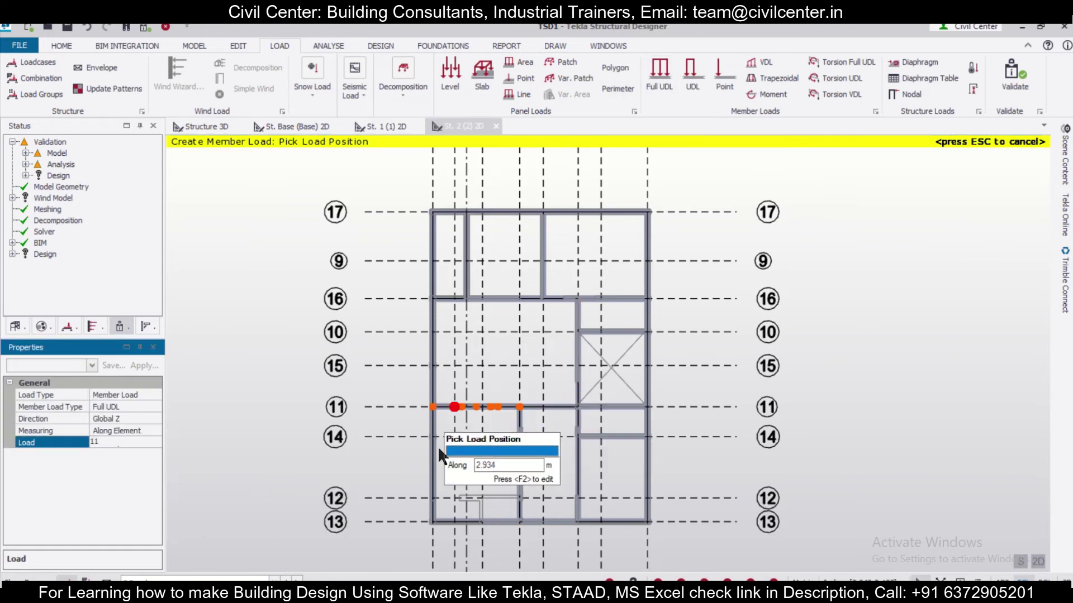
pyautogui.click(436, 460)
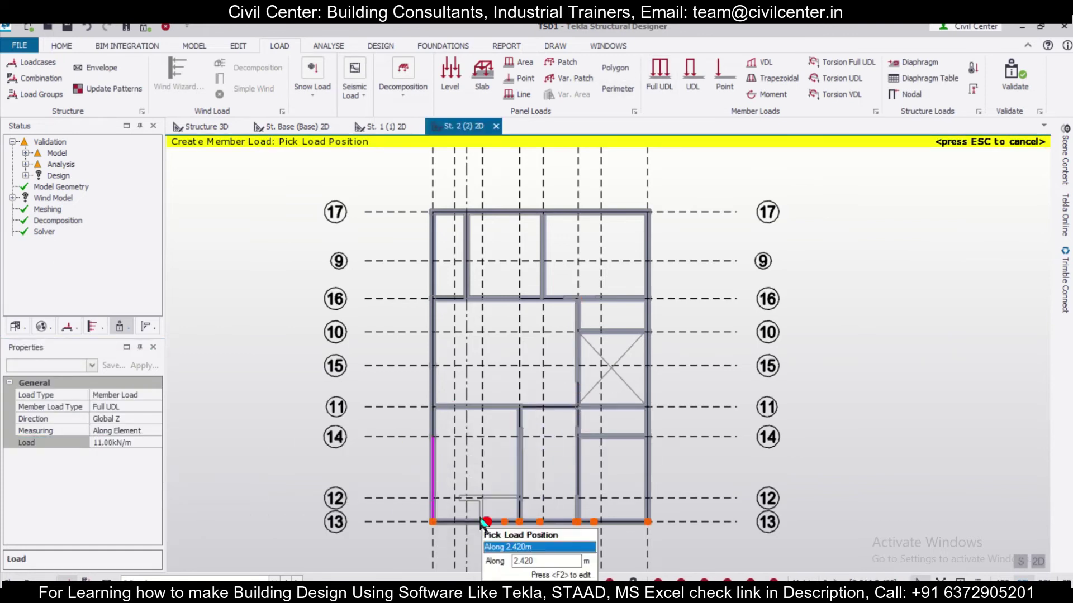
pyautogui.click(472, 520)
pyautogui.click(646, 485)
pyautogui.click(658, 367)
pyautogui.click(654, 272)
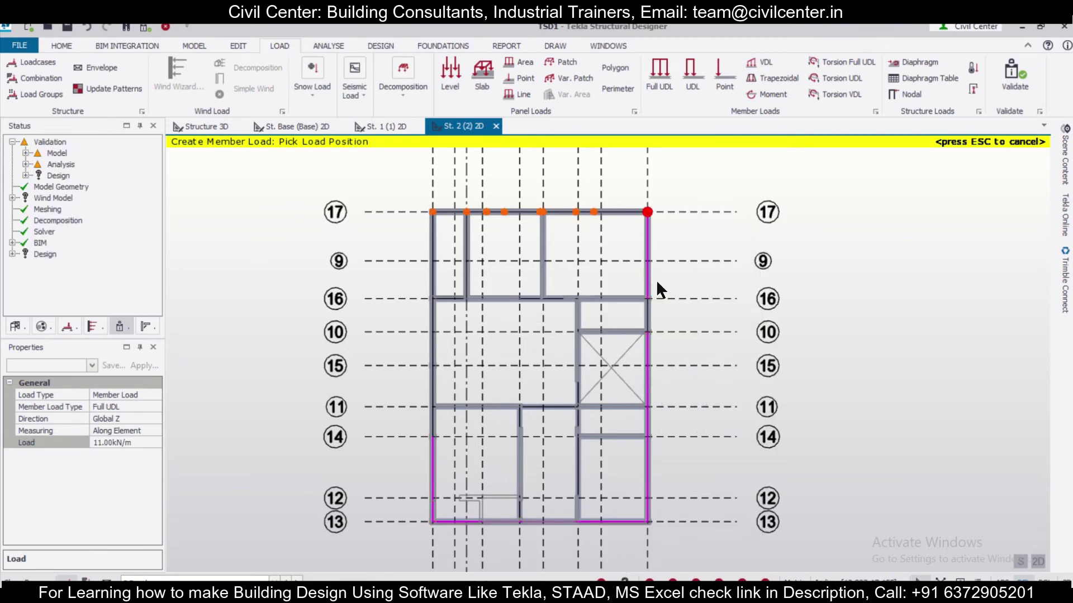
# Step: Apply the 11 kN/m full UDL to the grid 17 beam, grid 7 beams from 16 to 14, and the opening's edge beams on grids 10 and 11
pyautogui.scroll(3, 653, 320)
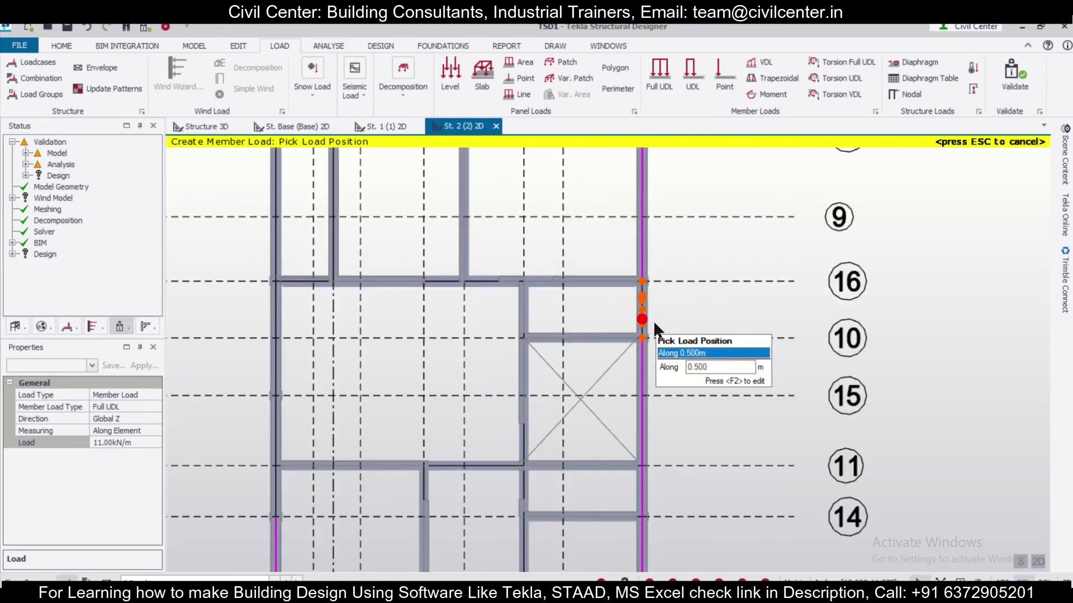
pyautogui.scroll(-3, 598, 310)
pyautogui.click(574, 206)
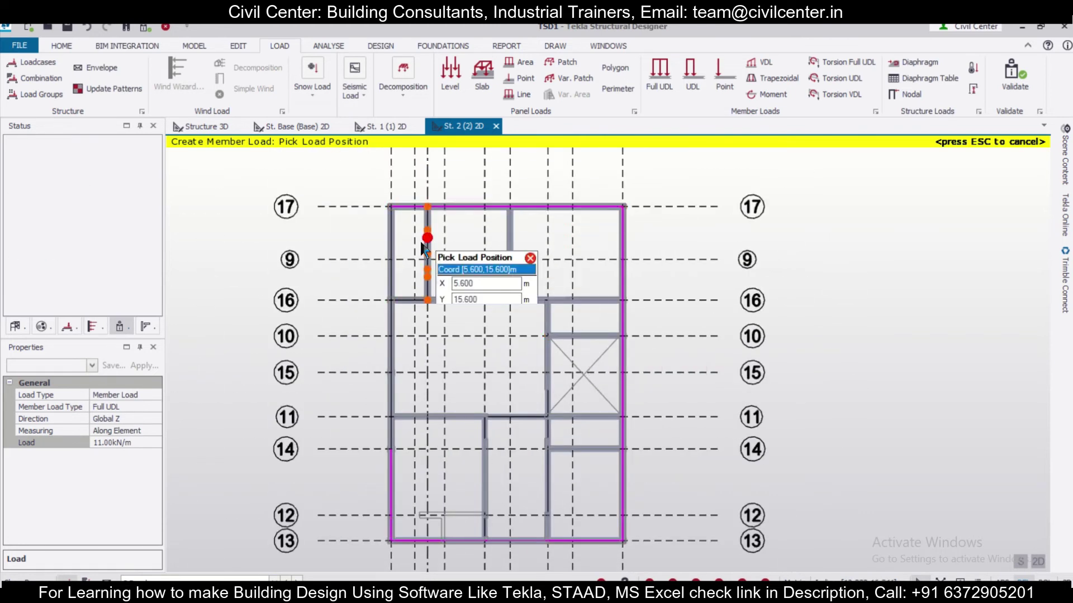
pyautogui.click(390, 346)
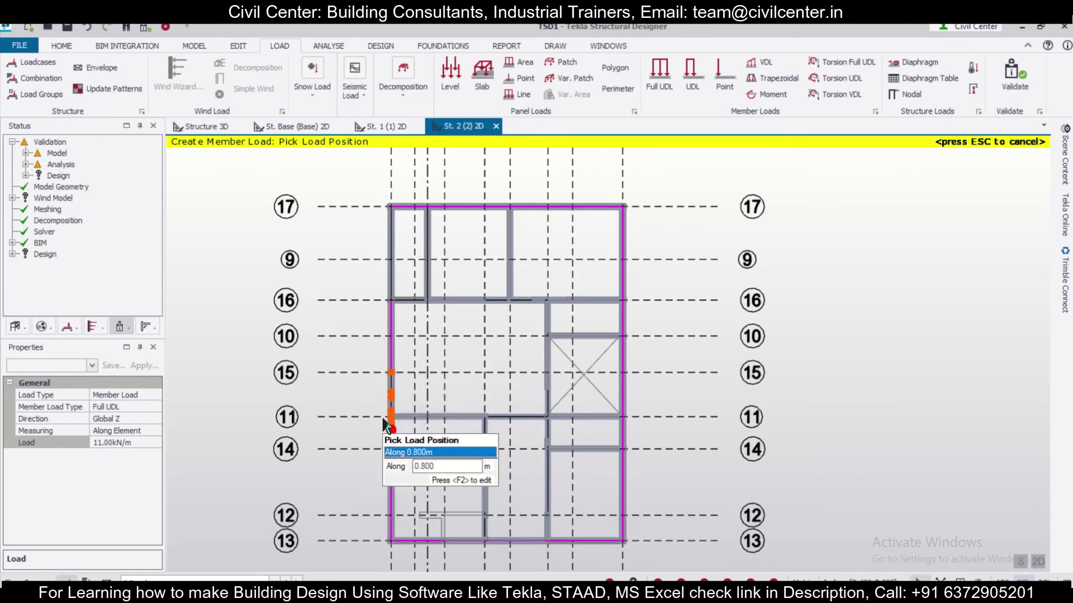
pyautogui.scroll(2, 505, 541)
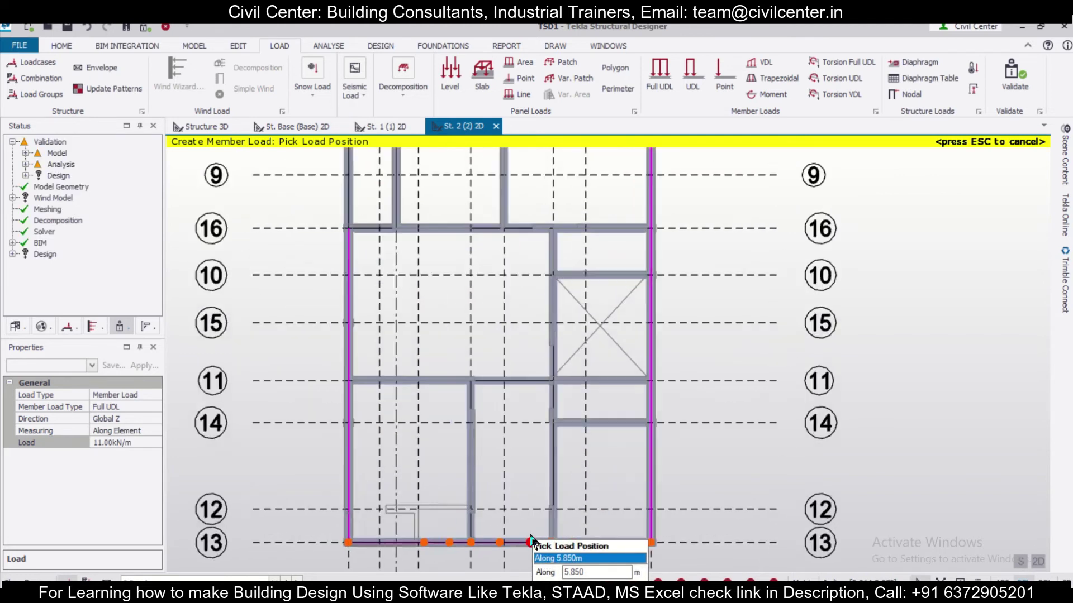
pyautogui.scroll(-1, 514, 540)
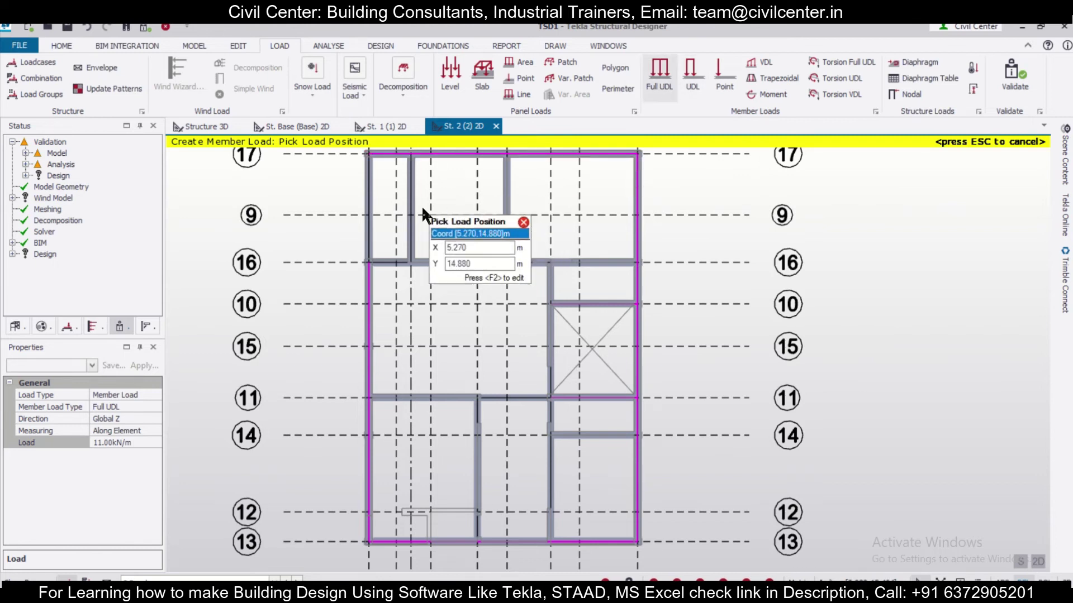
# Step: Apply a 5.5 kN/m full UDL to St. 2's internal beams, leaving out the grid 4 beam between grids 16 and 11
pyautogui.click(124, 444)
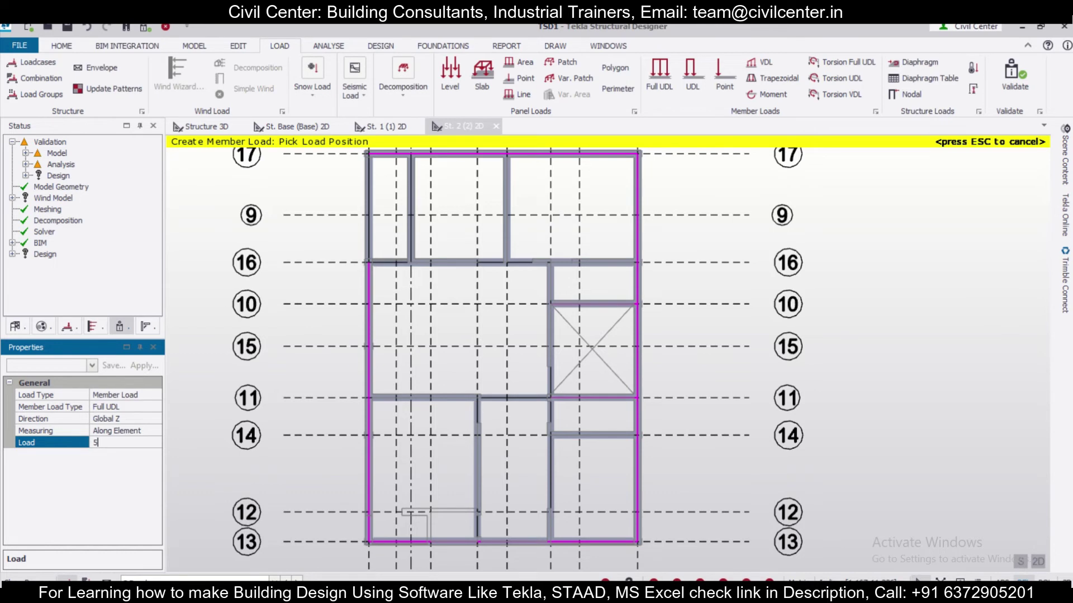
pyautogui.click(423, 214)
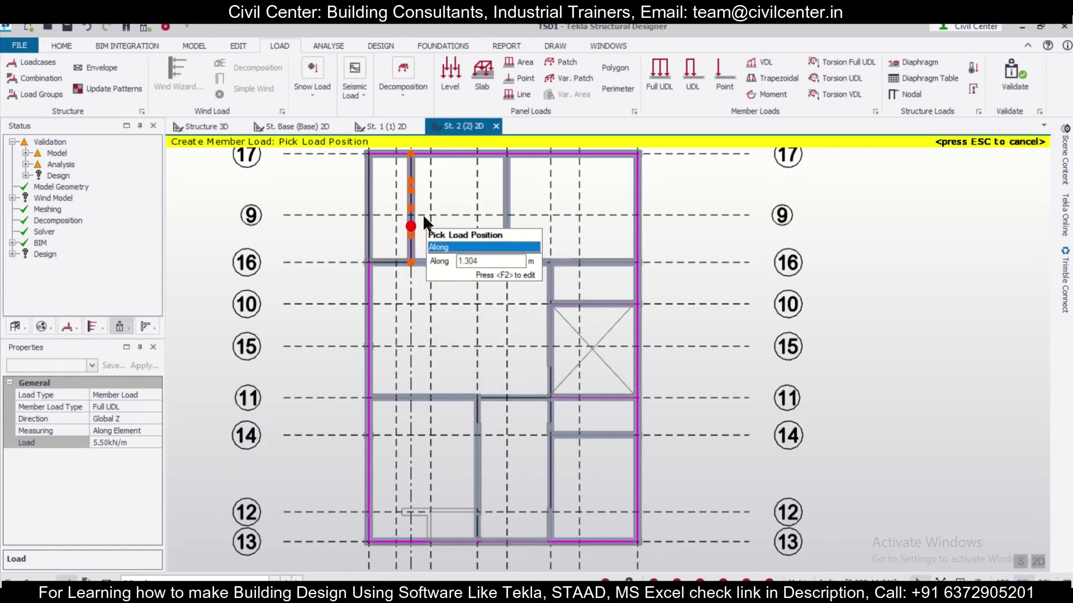
pyautogui.click(395, 261)
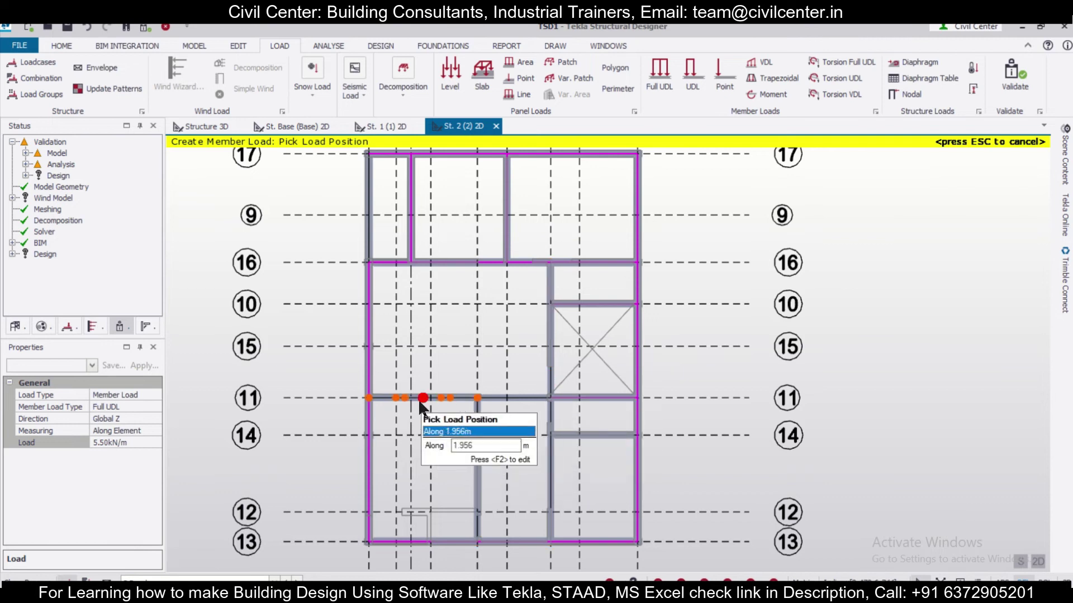
pyautogui.click(513, 397)
pyautogui.click(479, 442)
pyautogui.click(550, 447)
pyautogui.click(615, 435)
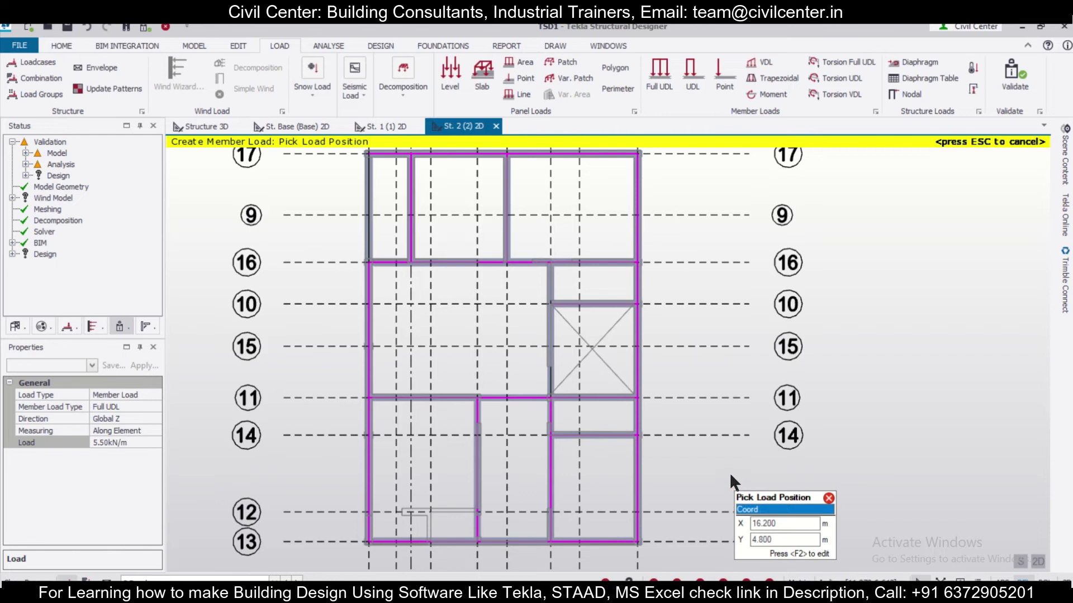
# Step: Apply a 2 kN/m full UDL to St. 2's grid 7 beam between grids 17 and 16
pyautogui.scroll(2, 687, 376)
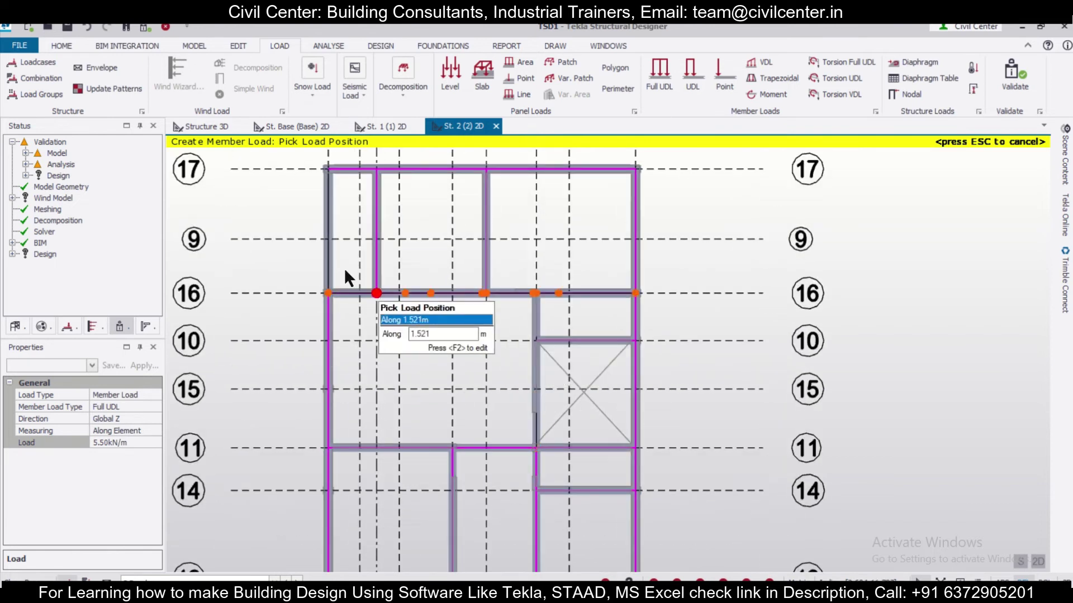
pyautogui.click(128, 443)
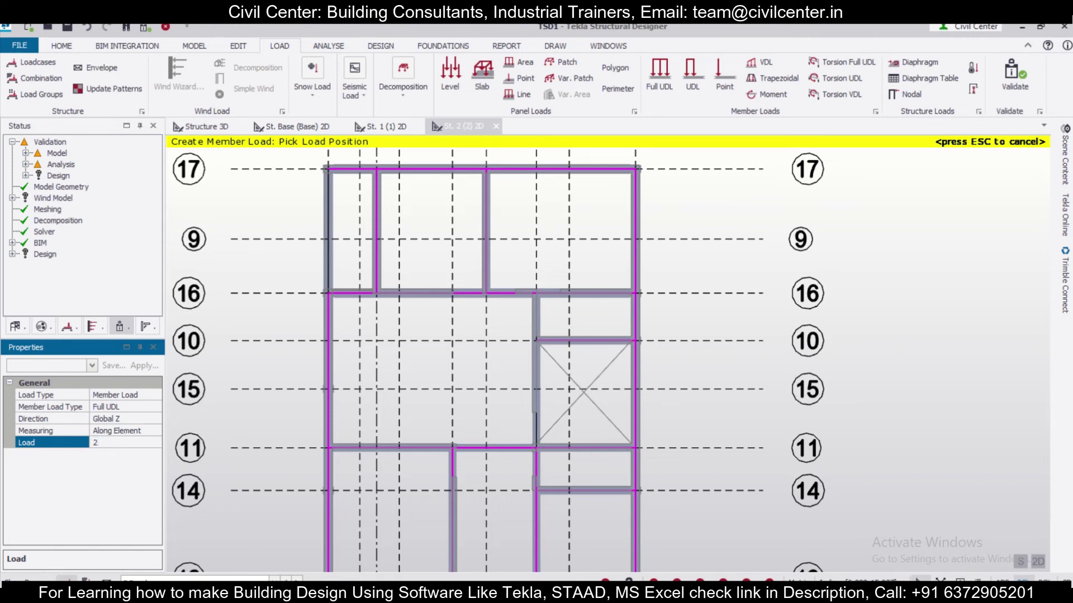
pyautogui.click(336, 246)
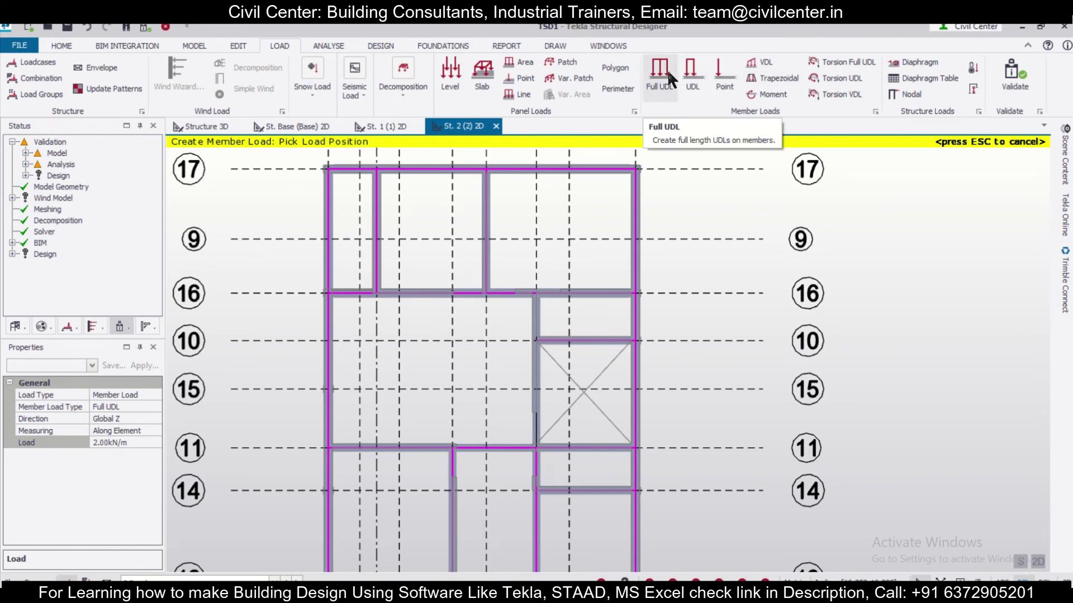
# Step: Apply an 11 kN/m partial-length UDL to the grid 4 beam along the opening, from grid 11 to grid 10
pyautogui.click(688, 78)
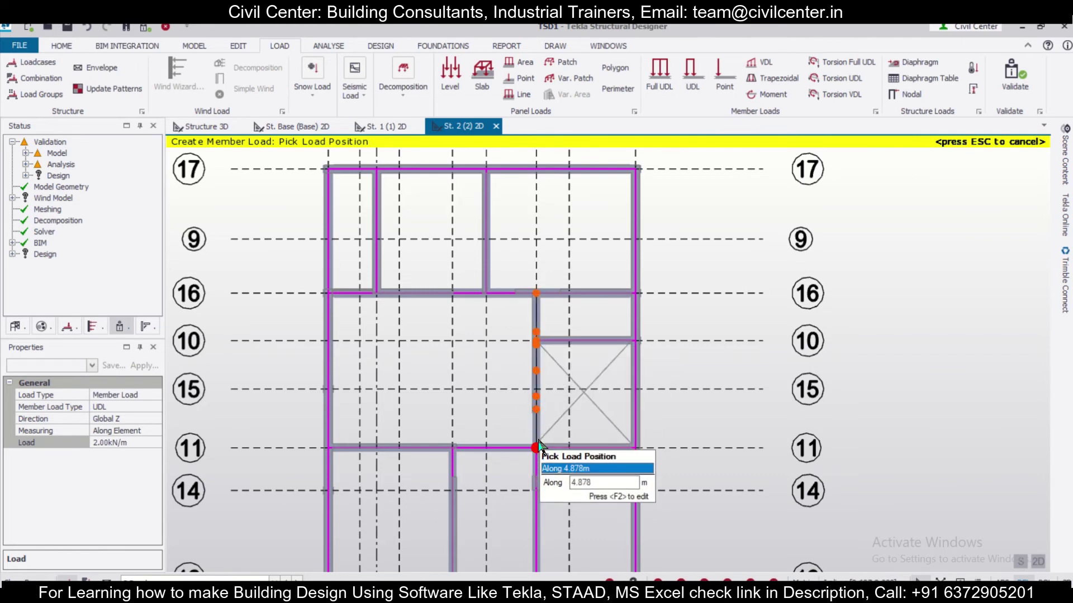
pyautogui.click(536, 447)
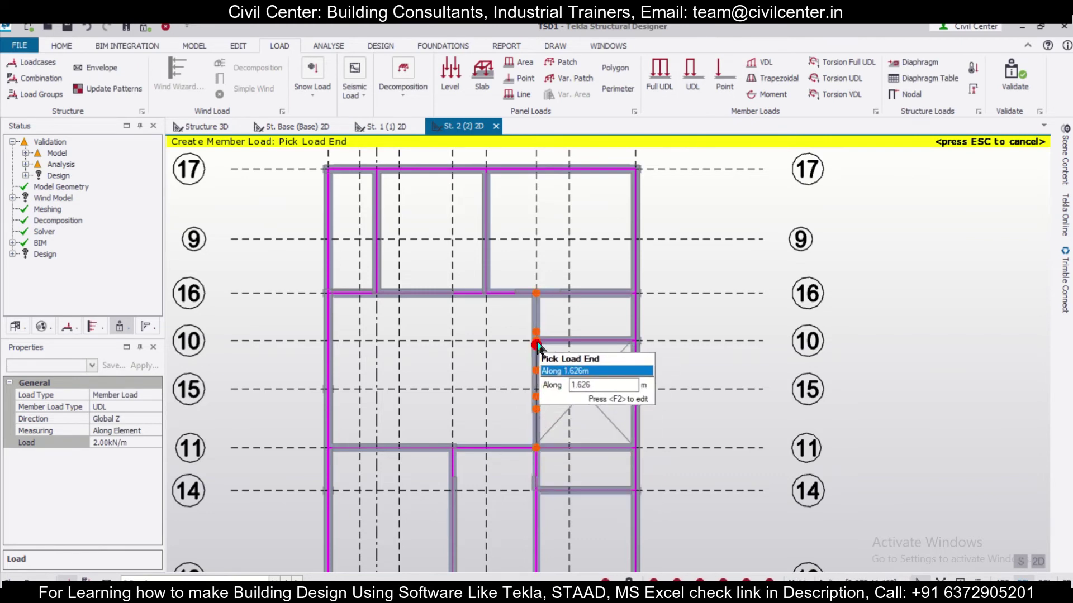
pyautogui.click(538, 346)
pyautogui.click(140, 443)
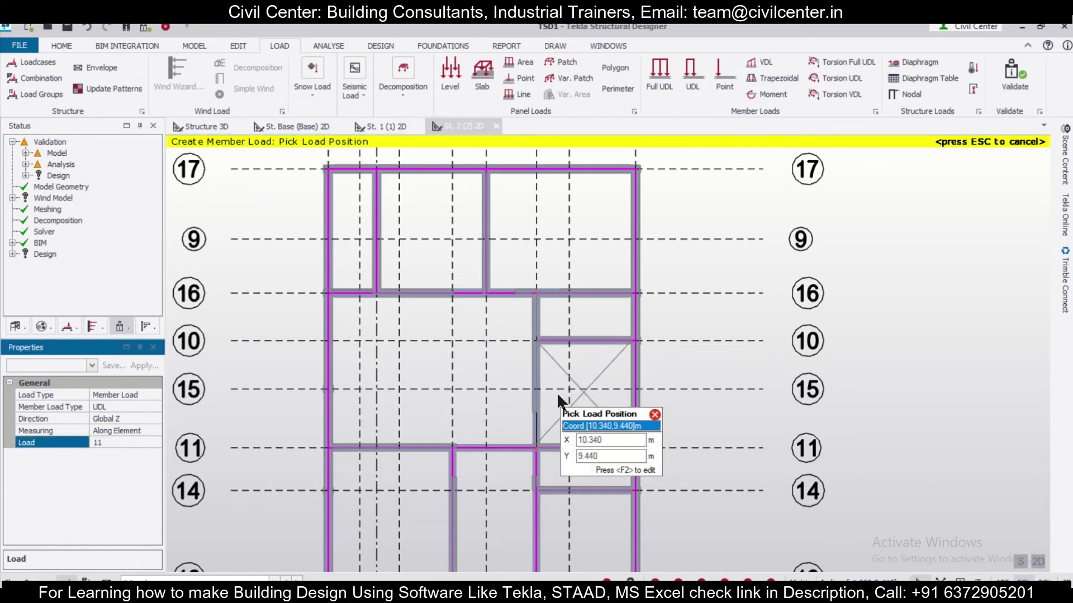
pyautogui.click(537, 447)
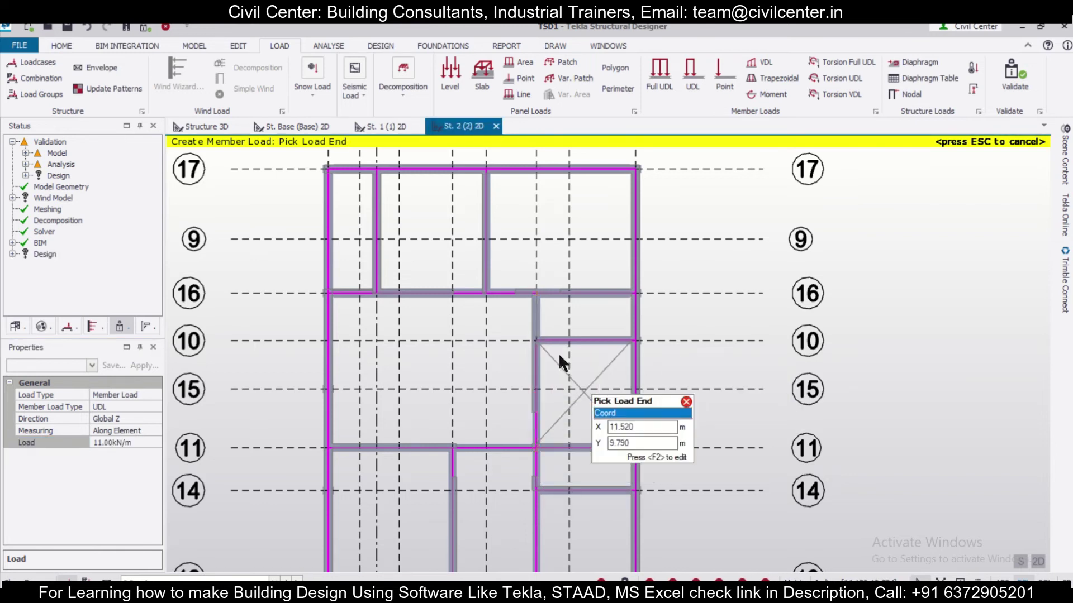
# Step: Apply a 5.5 kN/m partial-length UDL to the rest of the grid 4 beam, from grid 16 to grid 10
pyautogui.click(691, 81)
pyautogui.click(130, 443)
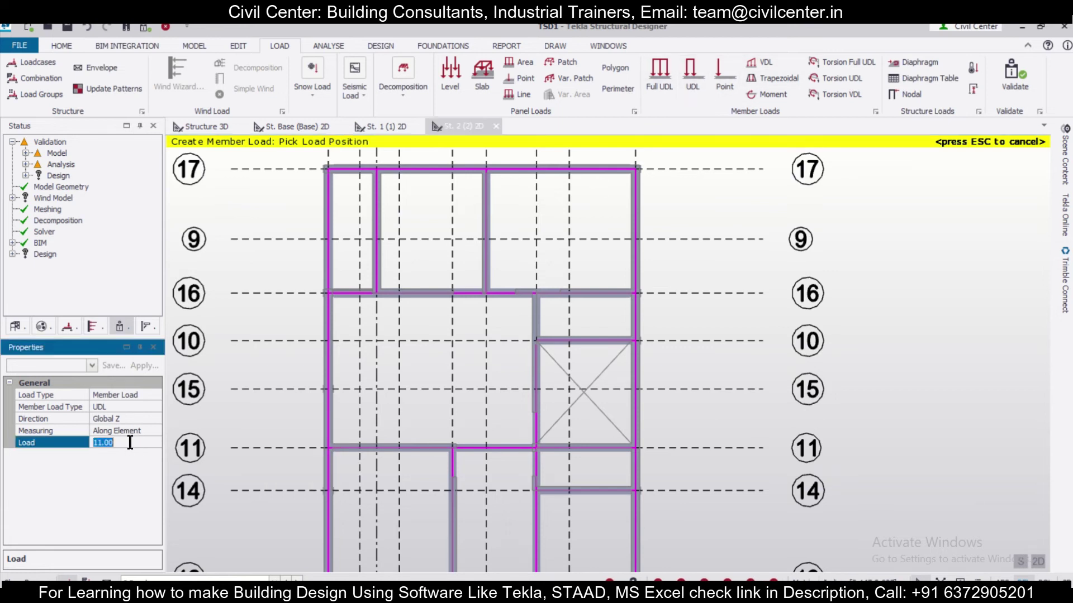
pyautogui.click(536, 292)
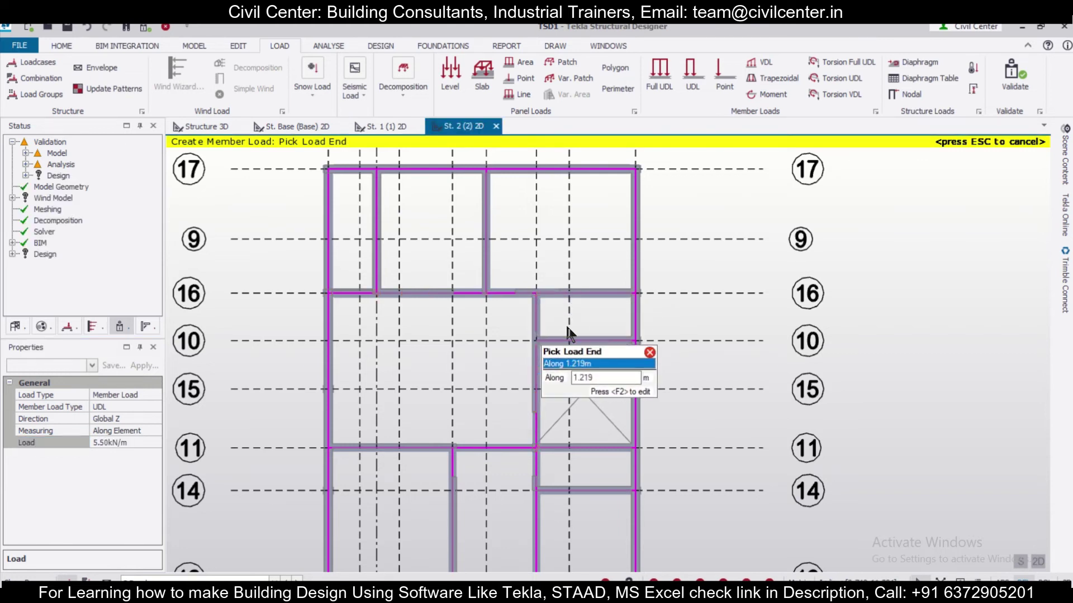
pyautogui.scroll(-2, 742, 388)
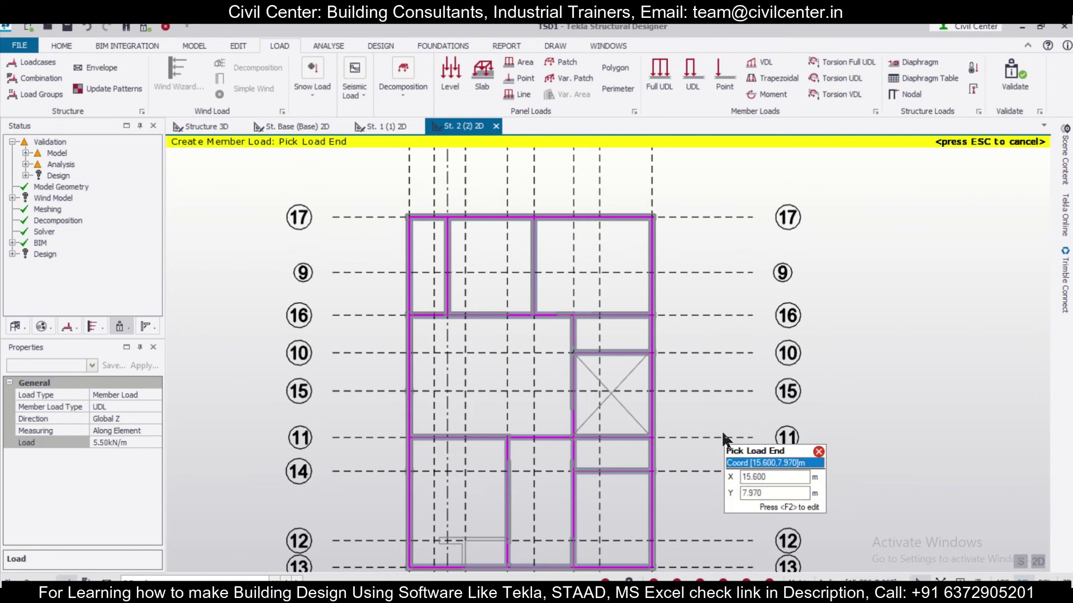
# Step: End the current member load, make Imposed the active loadcase and show the slab items in the St. 2 plan
pyautogui.moveTo(1065, 164)
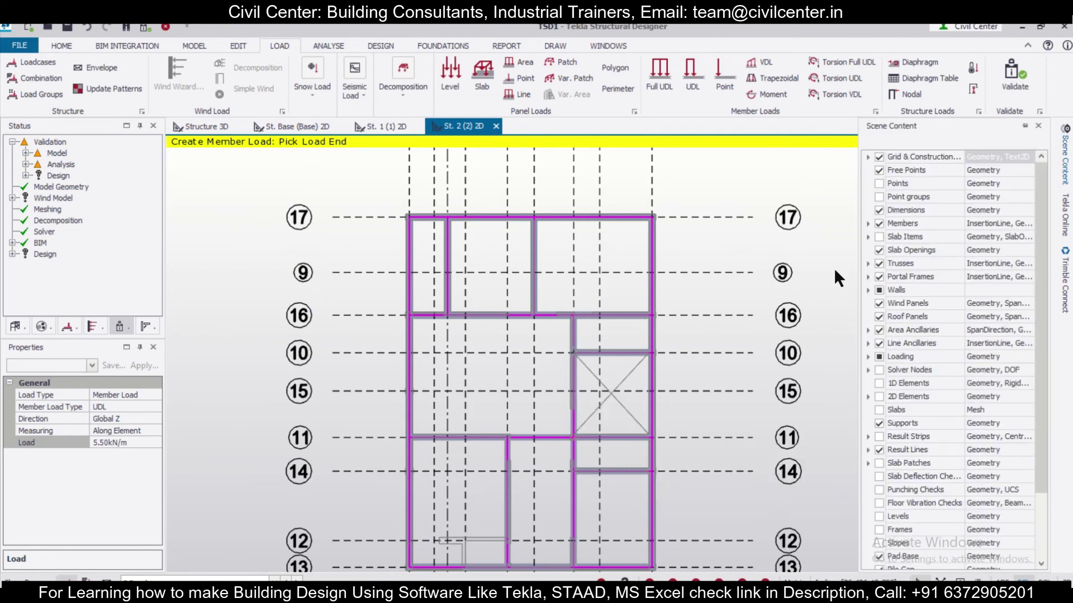
pyautogui.press('Escape')
pyautogui.click(196, 582)
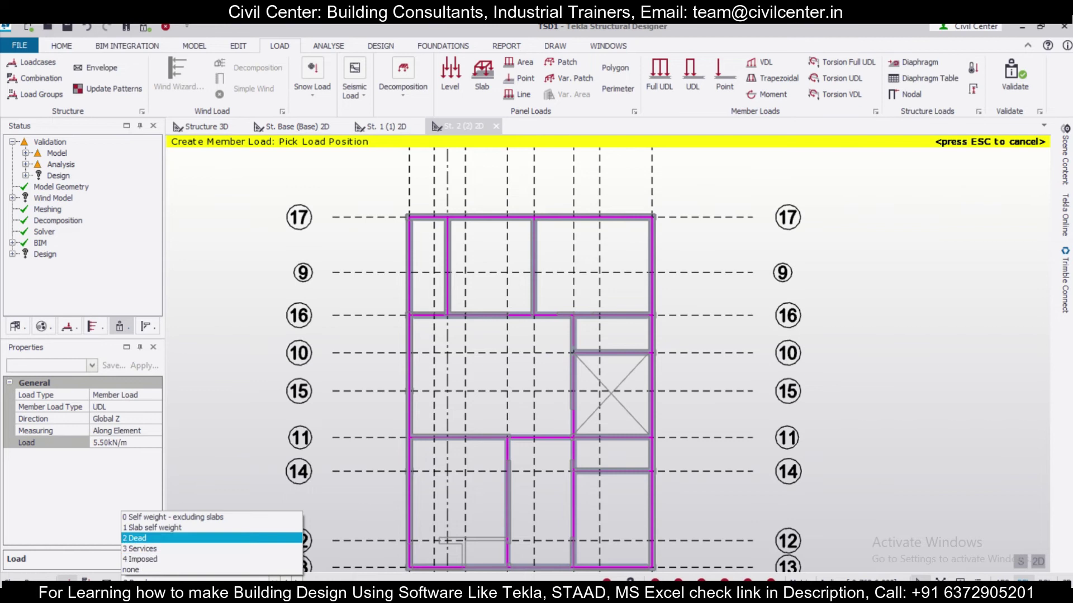
pyautogui.click(174, 559)
pyautogui.moveTo(1067, 177)
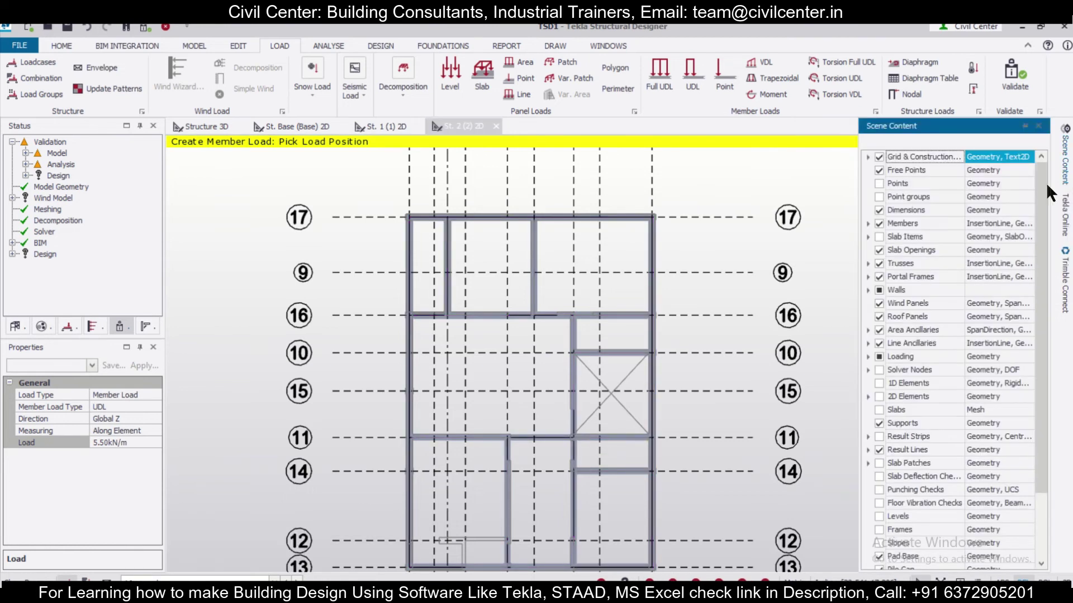
pyautogui.click(879, 236)
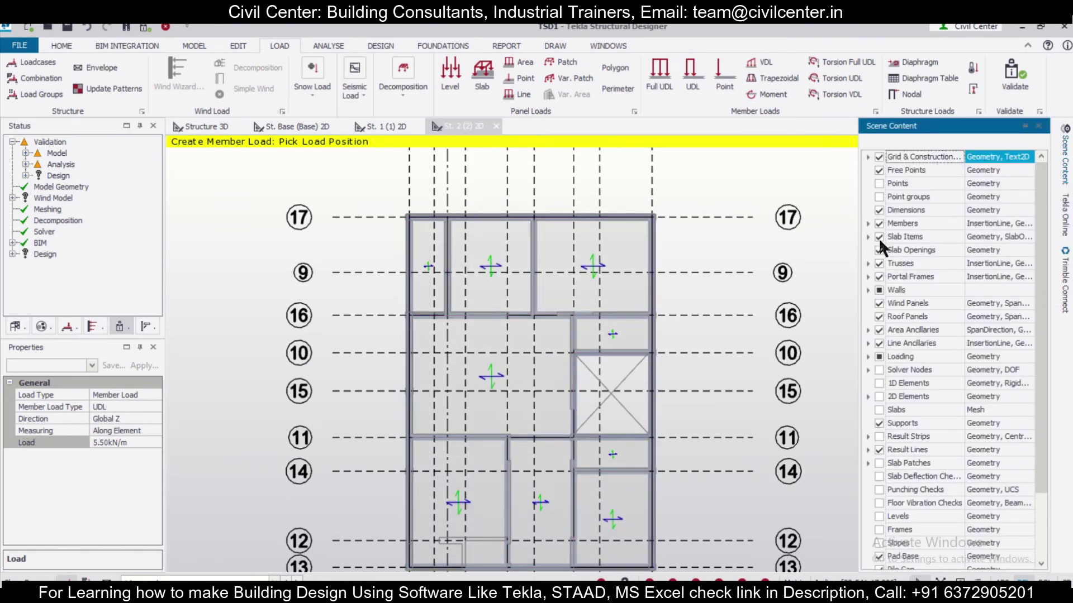
# Step: Apply a 2 kN/m² level load to the St. 2 slab items under the Imposed loadcase
pyautogui.click(450, 79)
pyautogui.click(120, 431)
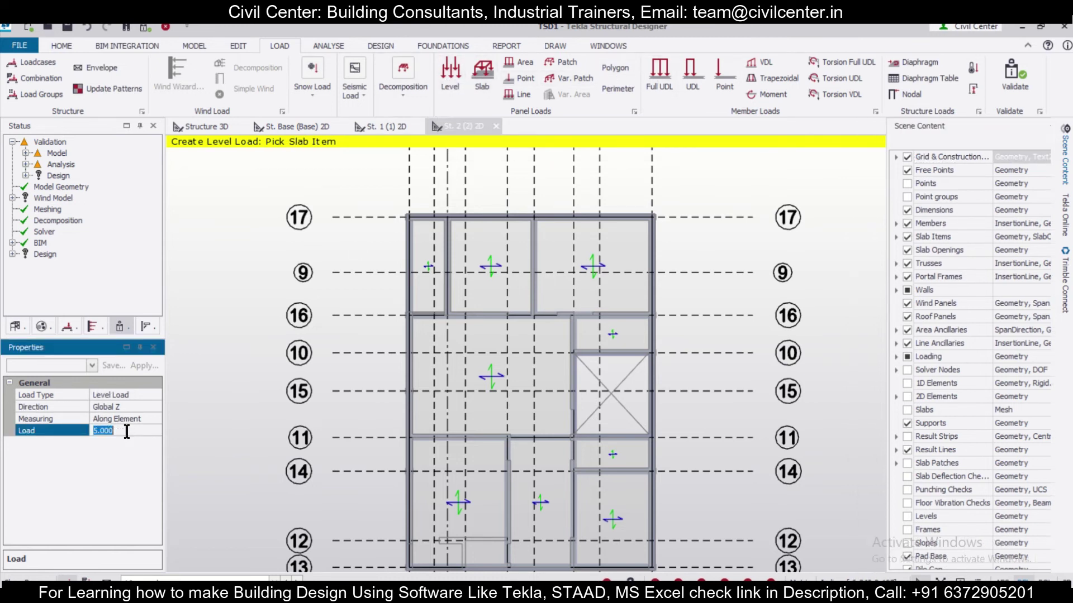
pyautogui.write('2')
pyautogui.click(491, 264)
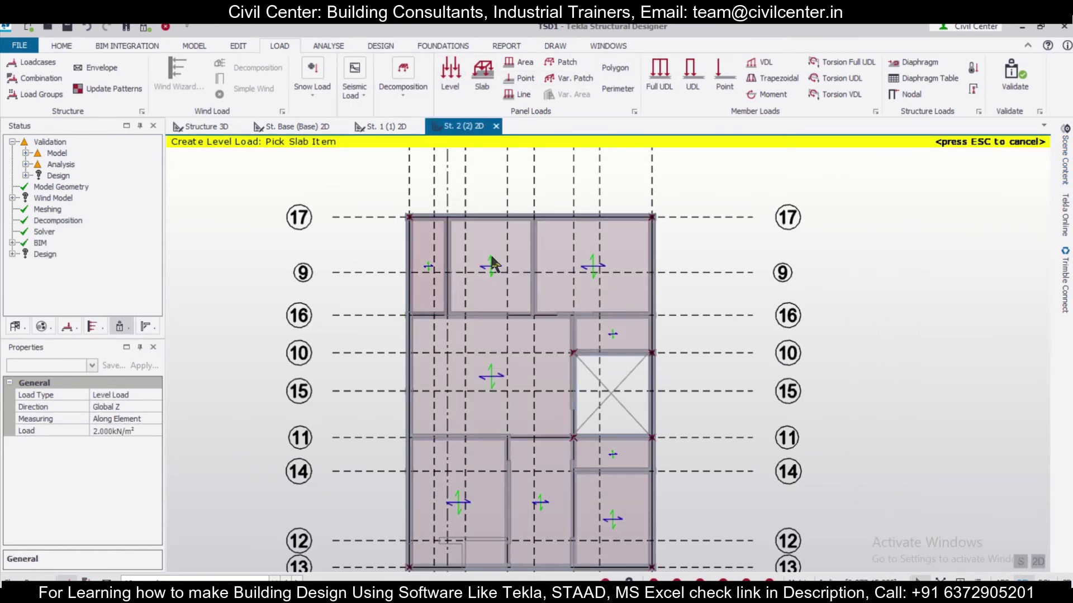
# Step: Check the loads in the 3D structure view and set the source of construction levels 3 and 4 to unique
pyautogui.click(210, 128)
pyautogui.moveTo(616, 398)
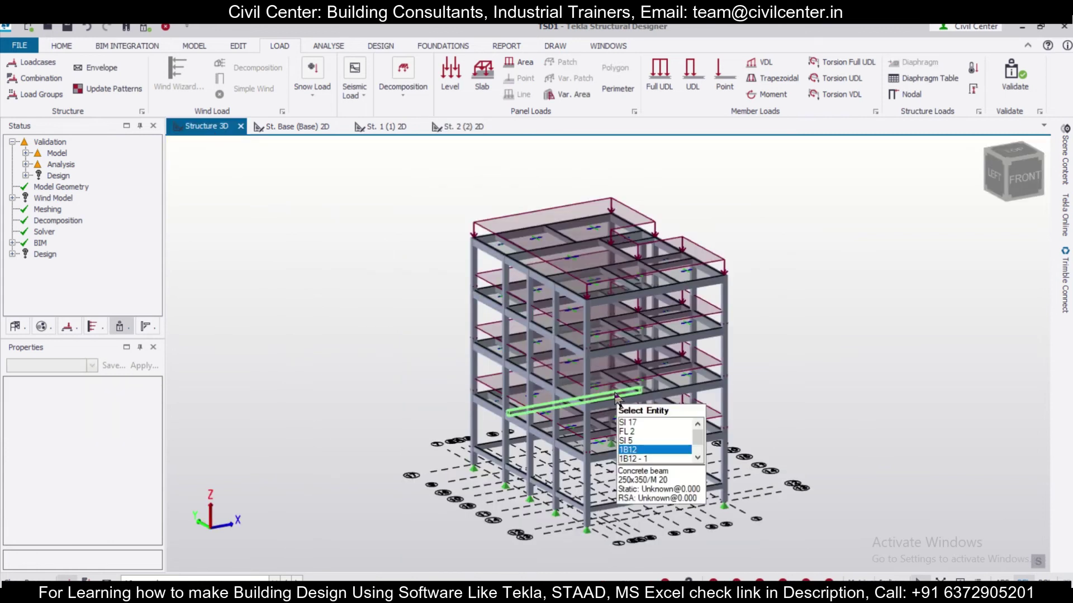
pyautogui.scroll(1, 749, 398)
pyautogui.moveTo(812, 408)
pyautogui.mouseDown(button='right')
pyautogui.moveTo(793, 408)
pyautogui.moveTo(850, 410)
pyautogui.moveTo(564, 418)
pyautogui.moveTo(808, 412)
pyautogui.mouseUp(button='right')
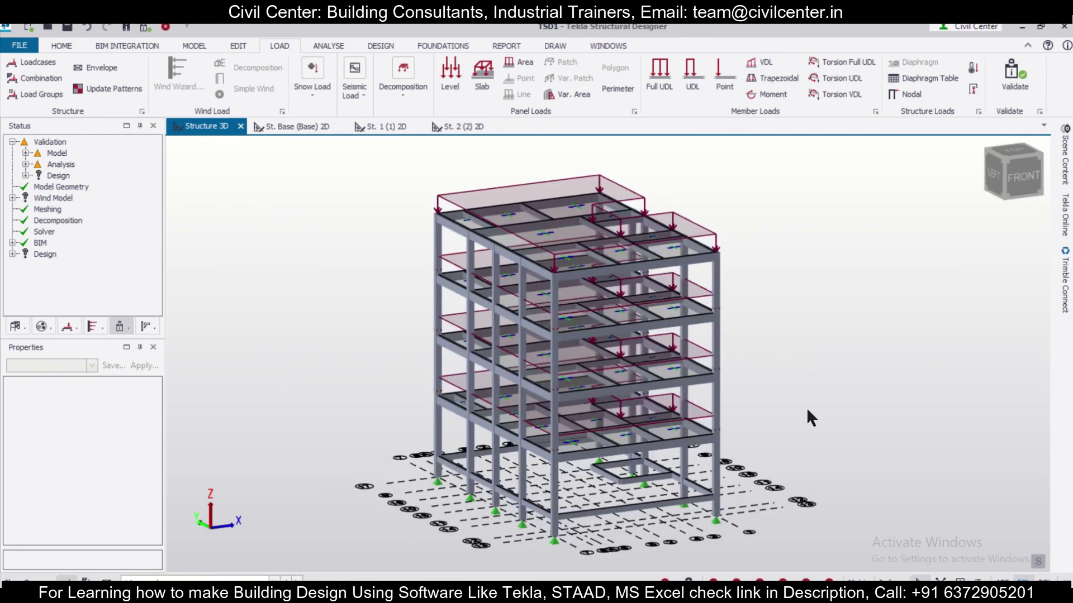
pyautogui.click(193, 45)
pyautogui.click(62, 62)
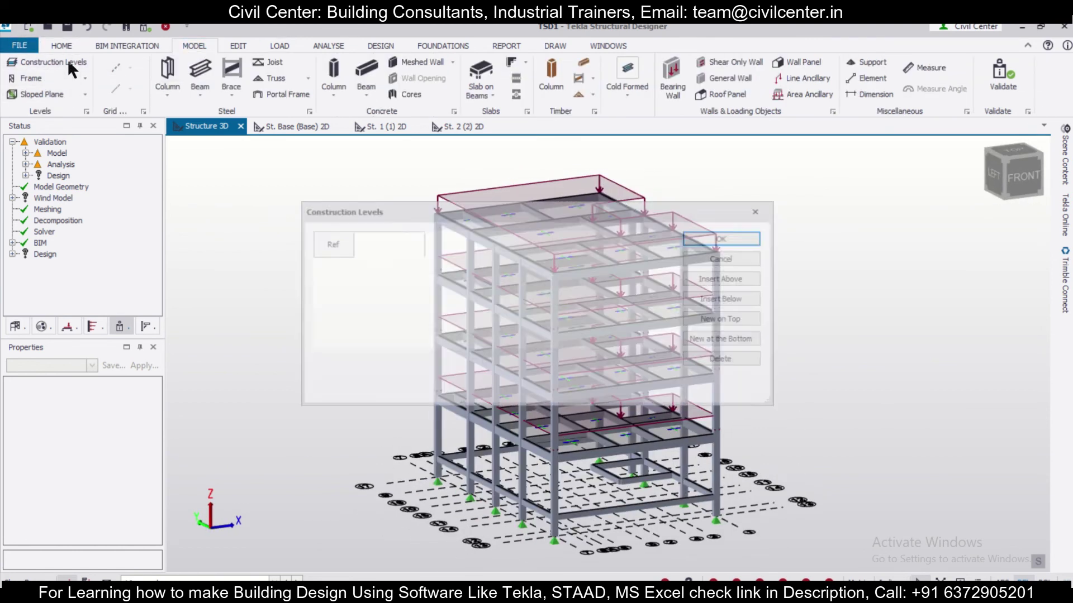
pyautogui.click(582, 279)
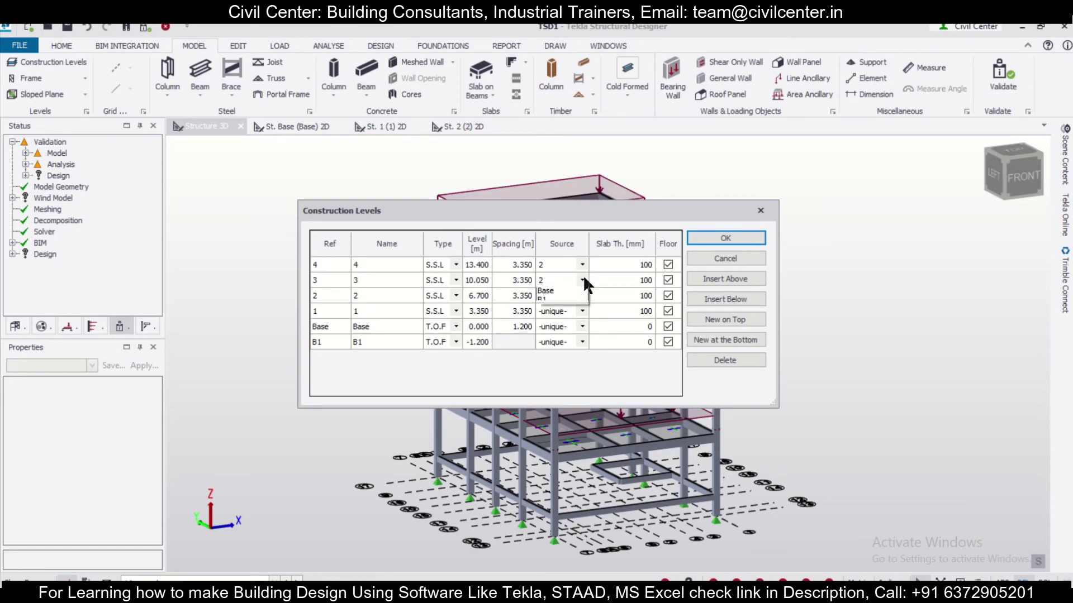
pyautogui.click(558, 277)
pyautogui.click(578, 279)
pyautogui.click(573, 278)
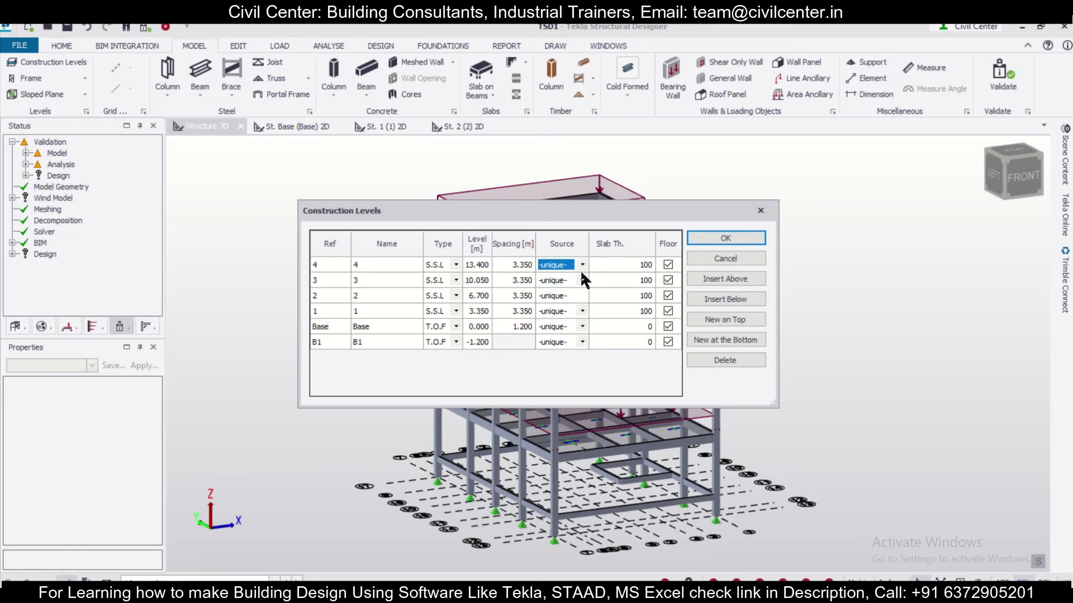
pyautogui.click(727, 238)
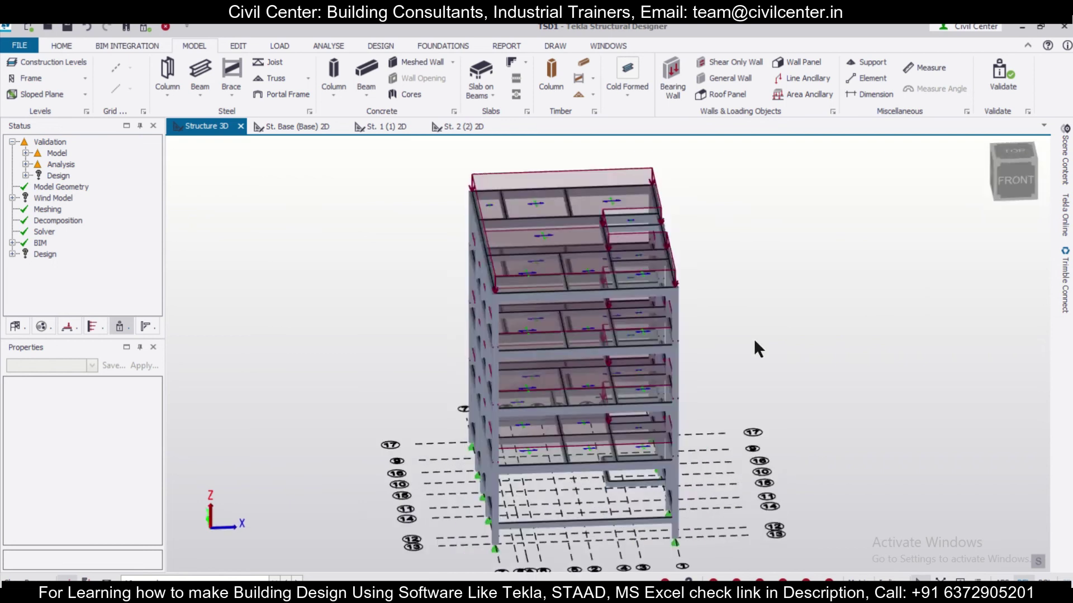
# Step: Validate the model and open the St. 4 level view in 3D
pyautogui.scroll(3, 742, 220)
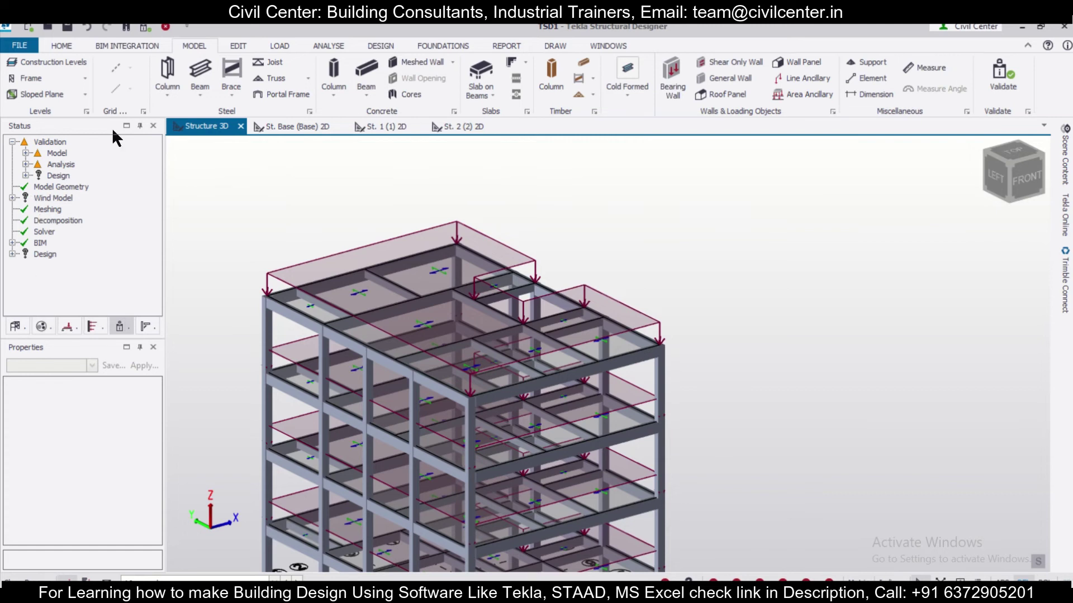
pyautogui.click(141, 28)
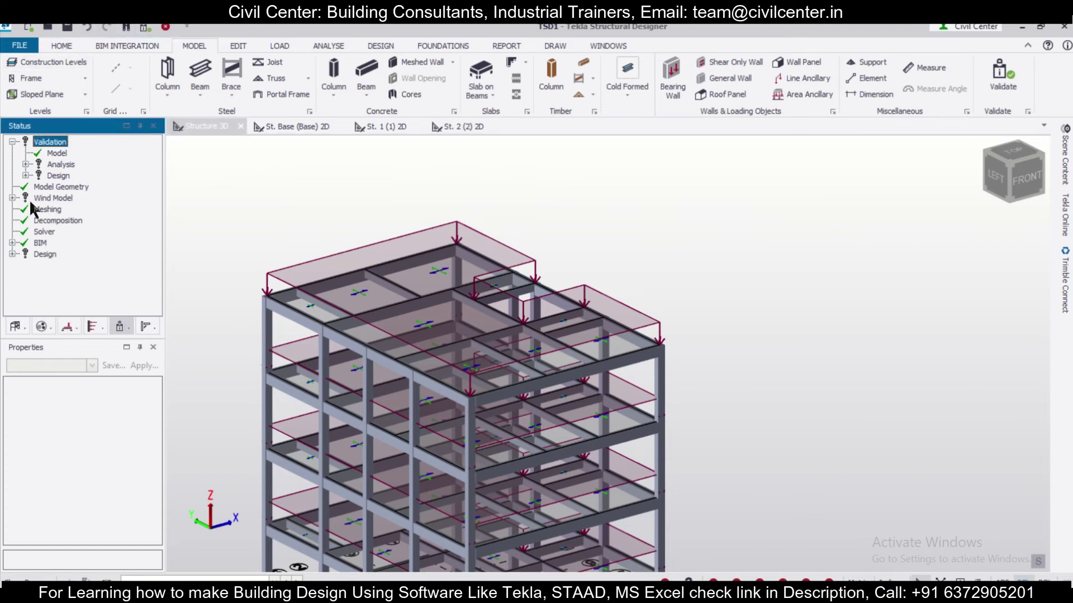
pyautogui.click(14, 327)
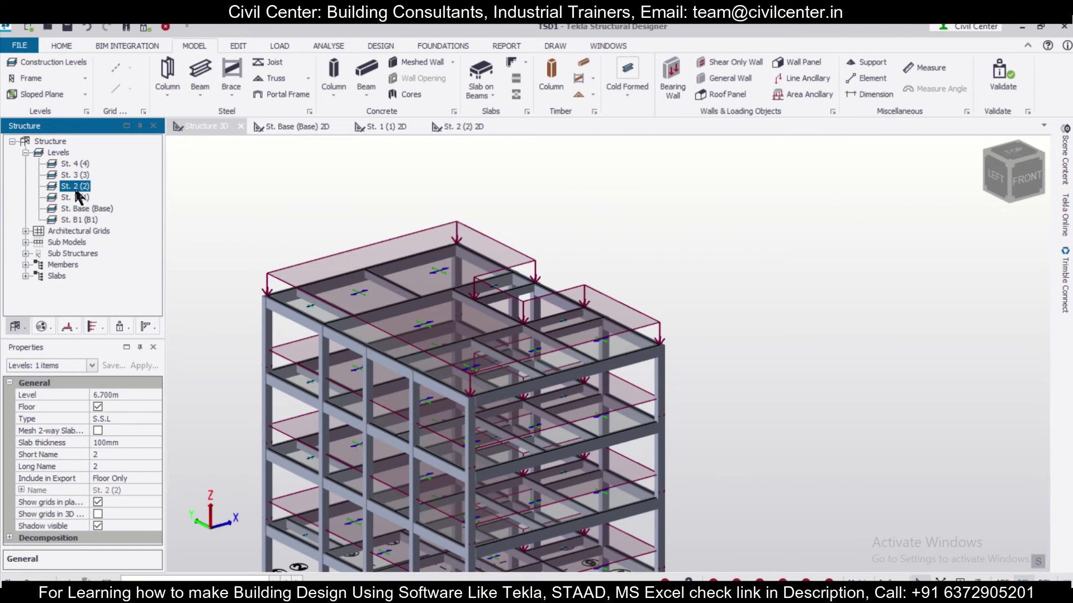
pyautogui.doubleClick(86, 166)
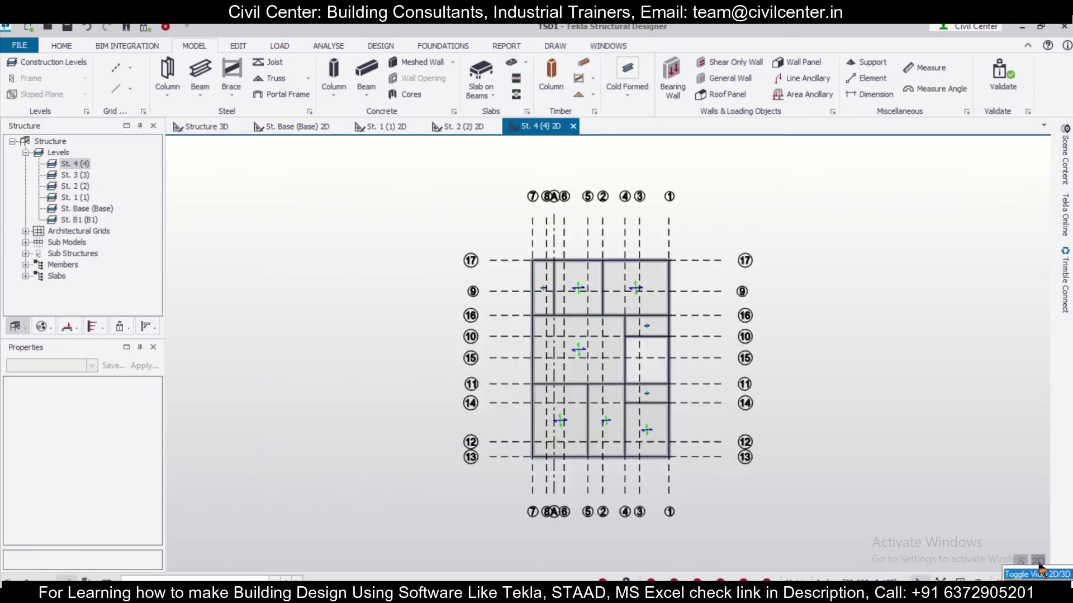
pyautogui.click(1038, 561)
# Step: Make Dead the active loadcase and delete a first set of full UDL member loads from St. 4
pyautogui.click(254, 579)
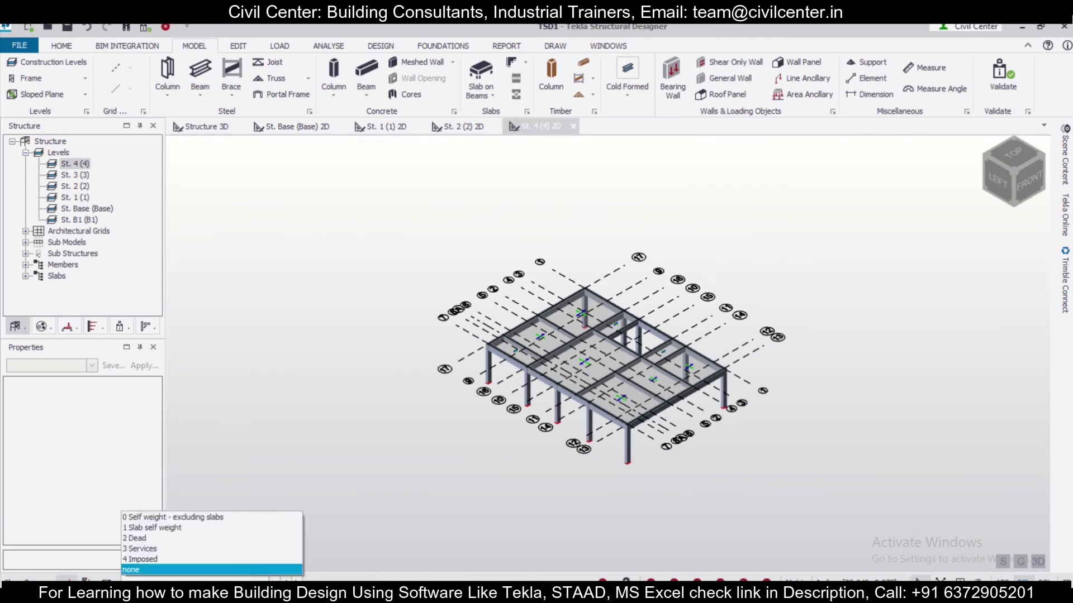
pyautogui.click(249, 535)
pyautogui.moveTo(872, 520)
pyautogui.mouseDown(button='middle')
pyautogui.moveTo(713, 471)
pyautogui.moveTo(633, 425)
pyautogui.mouseUp(button='middle')
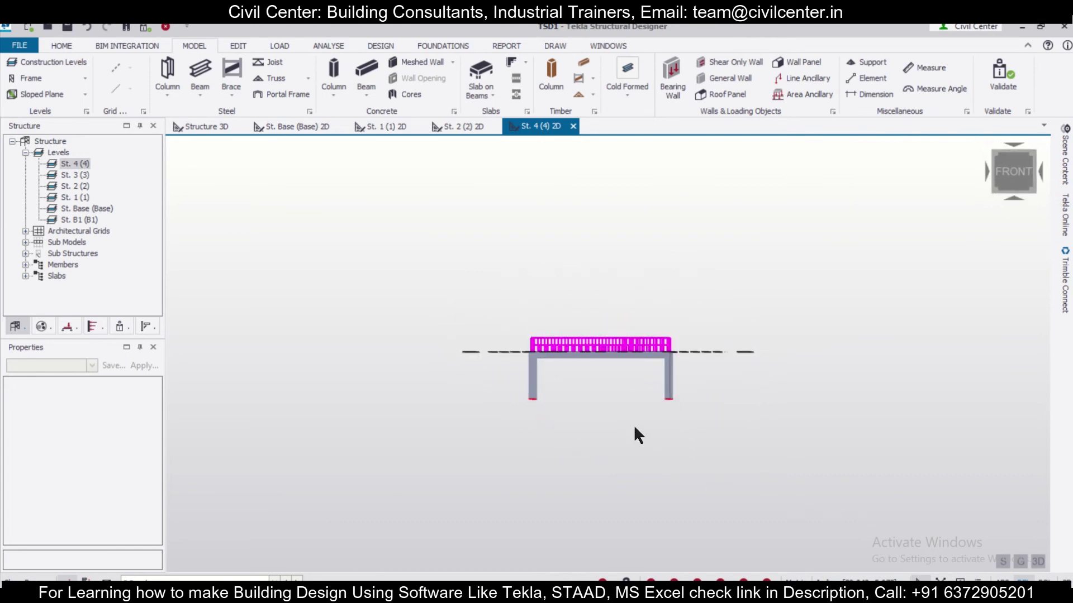
pyautogui.scroll(3, 634, 425)
pyautogui.moveTo(684, 335); pyautogui.dragTo(297, 258)
pyautogui.moveTo(617, 347); pyautogui.dragTo(678, 356)
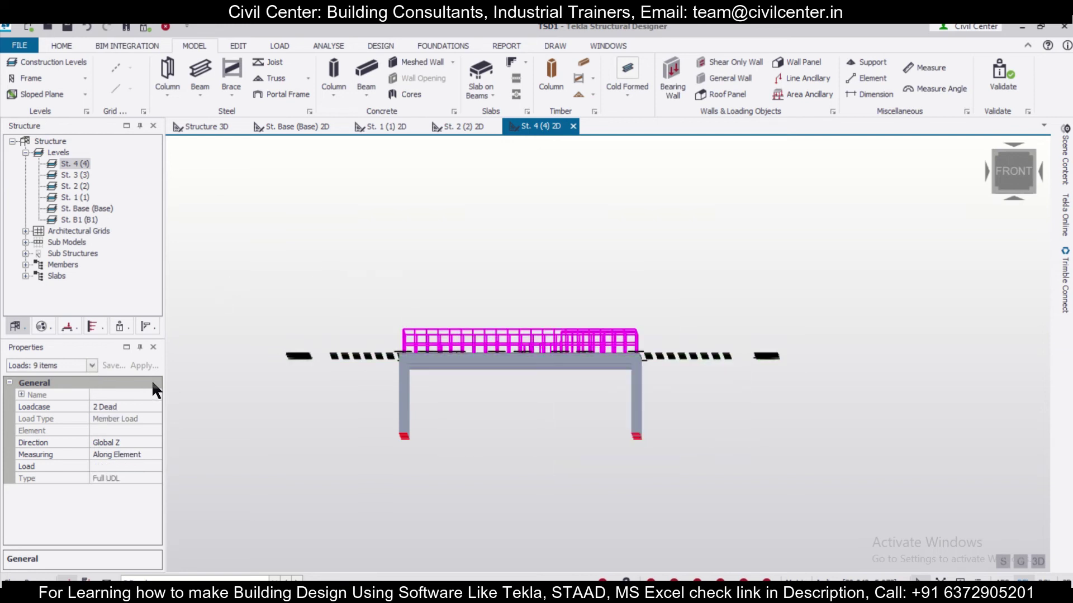
pyautogui.press('Delete')
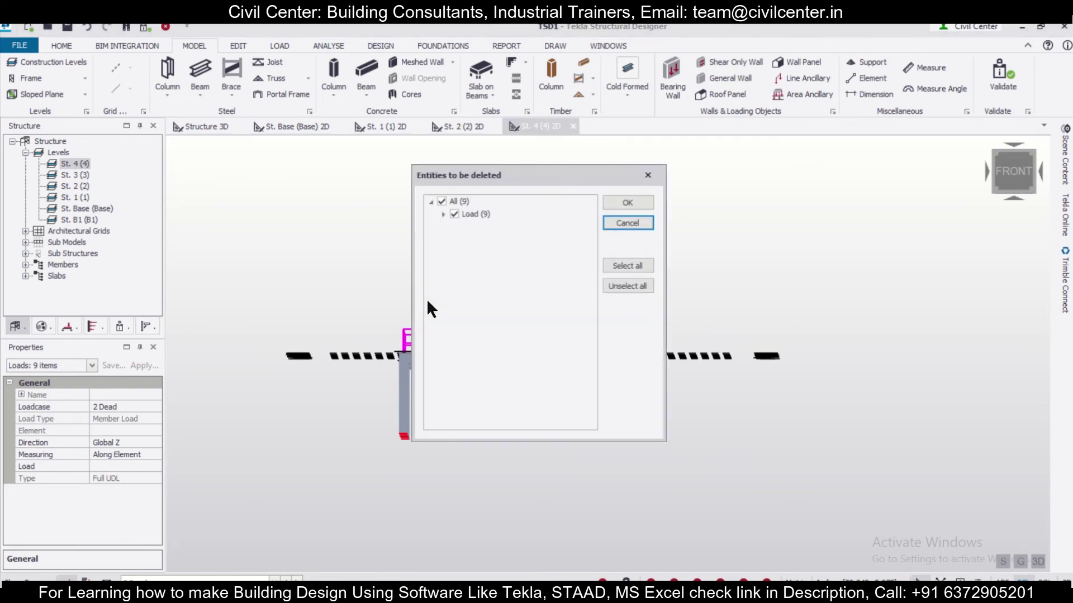
pyautogui.click(616, 201)
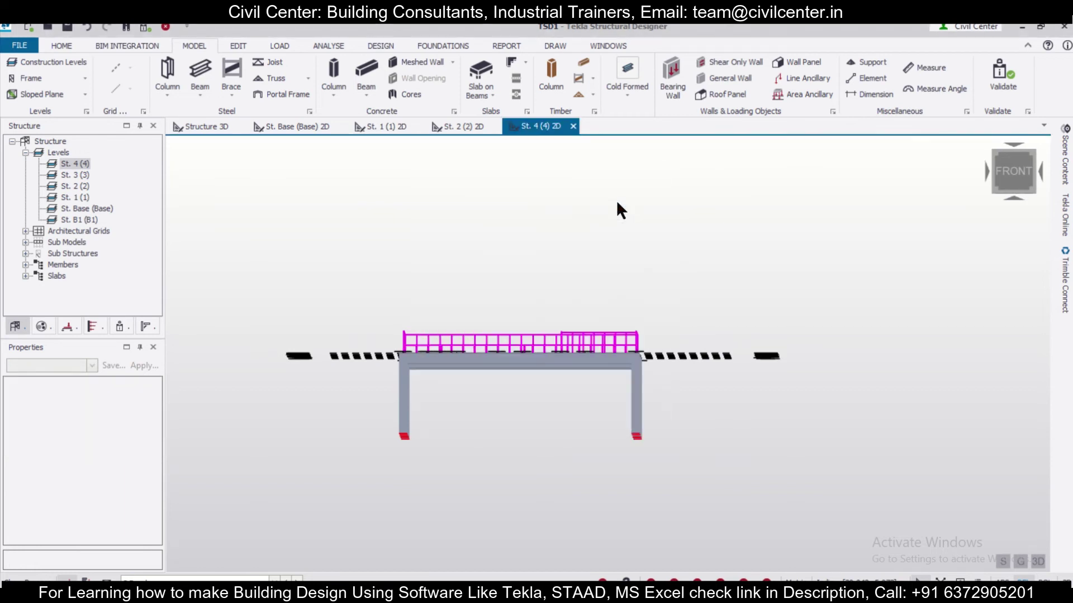
pyautogui.moveTo(550, 323); pyautogui.dragTo(688, 352)
pyautogui.press('Delete')
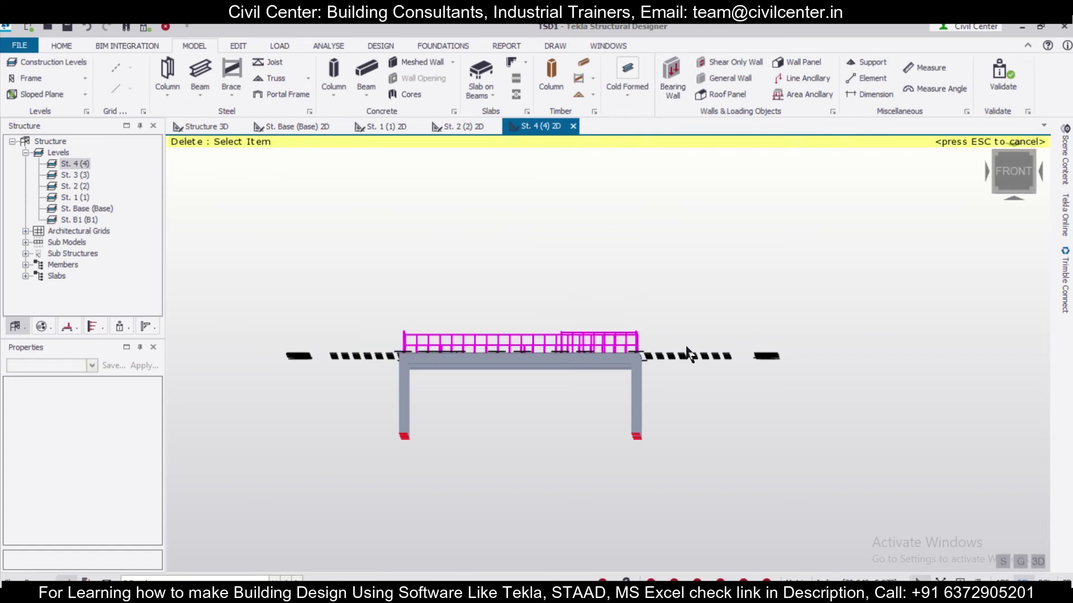
pyautogui.press('Escape')
# Step: Delete St. 4's remaining Dead loads, excluding the slab items, members, construction lines and supports from the deletion
pyautogui.moveTo(306, 305); pyautogui.dragTo(762, 519)
pyautogui.press('Delete')
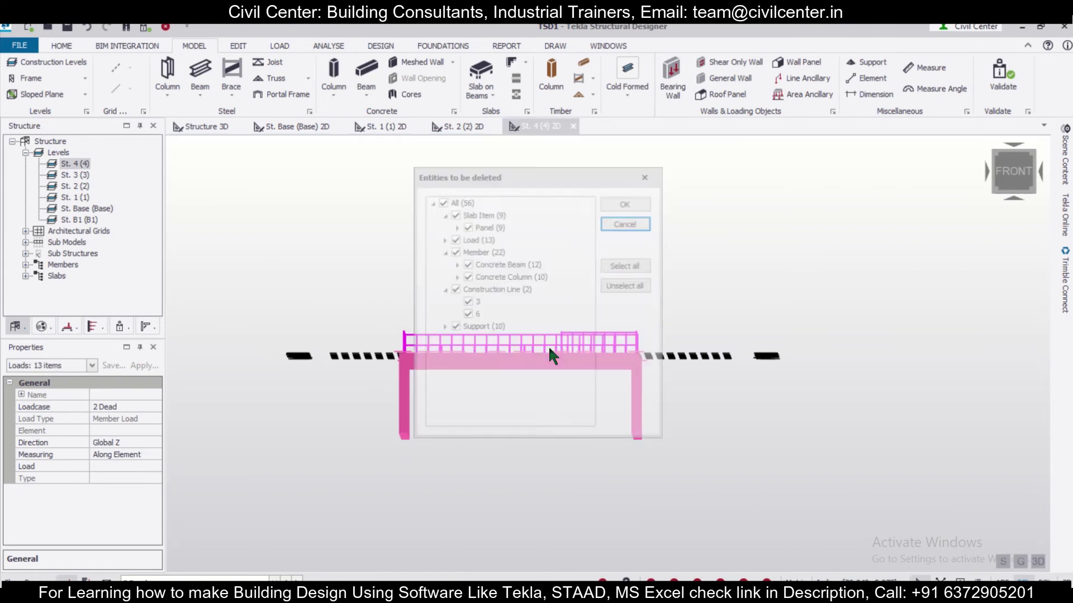
pyautogui.click(454, 252)
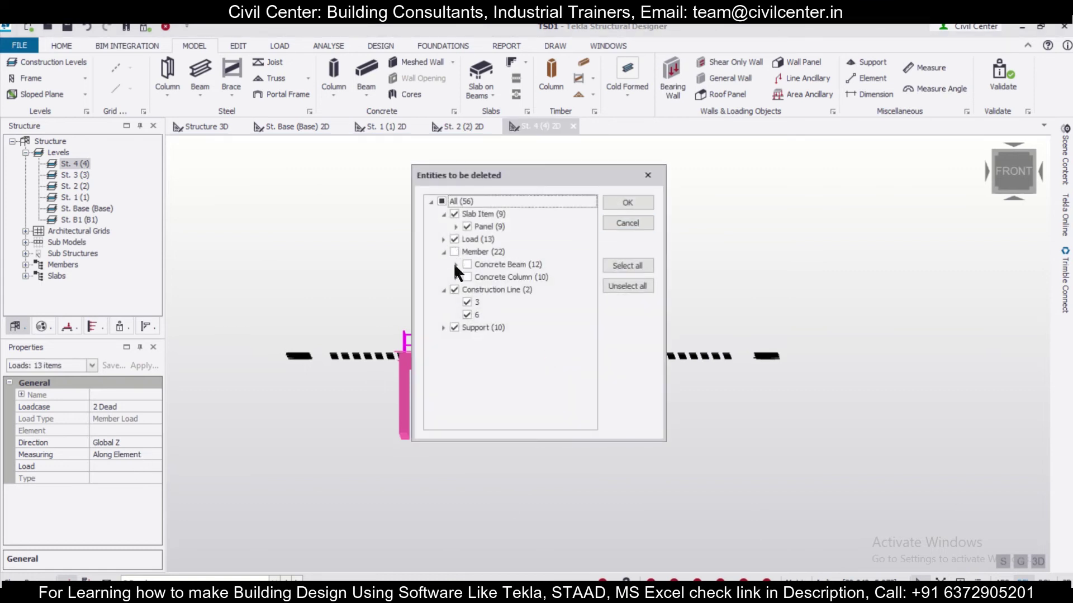
pyautogui.click(454, 327)
pyautogui.click(635, 202)
pyautogui.moveTo(777, 338); pyautogui.dragTo(999, 534, button='middle')
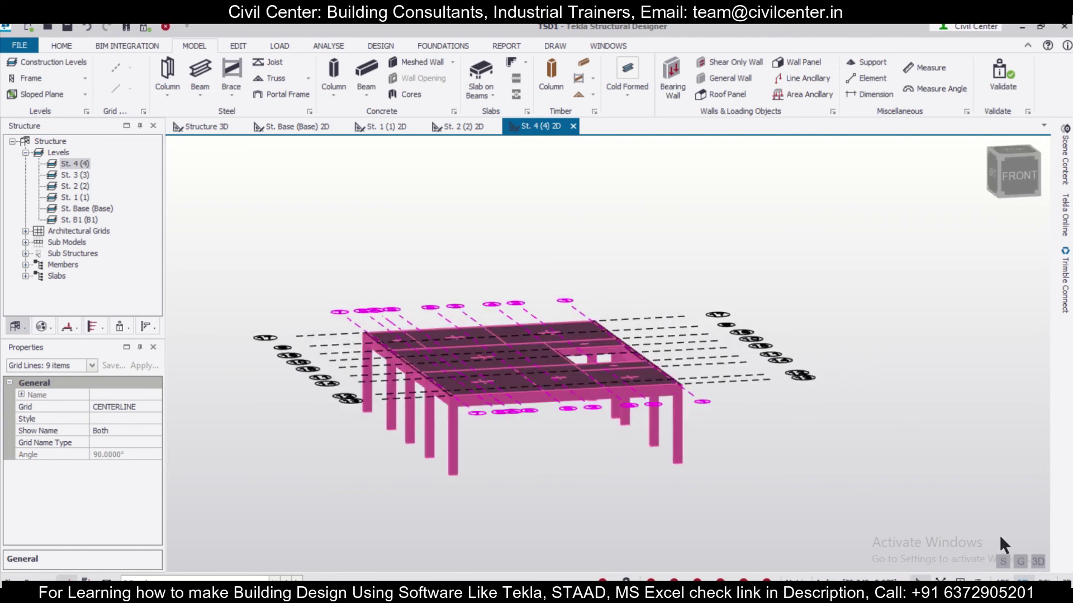
# Step: Return the St. 4 view to 2D plan and make Dead the active loadcase
pyautogui.click(1040, 562)
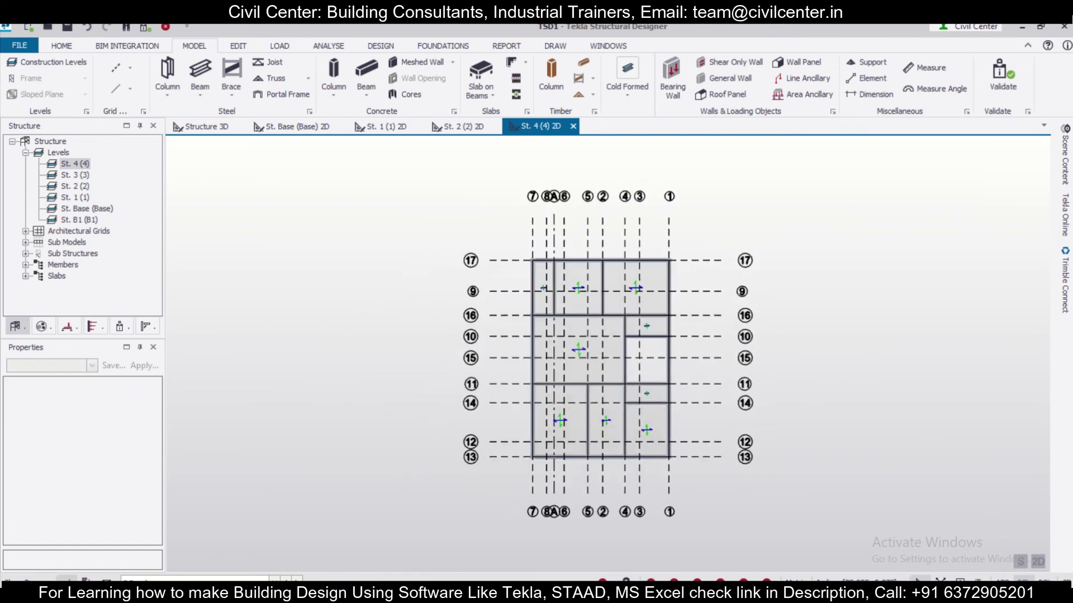
pyautogui.click(272, 580)
pyautogui.click(237, 556)
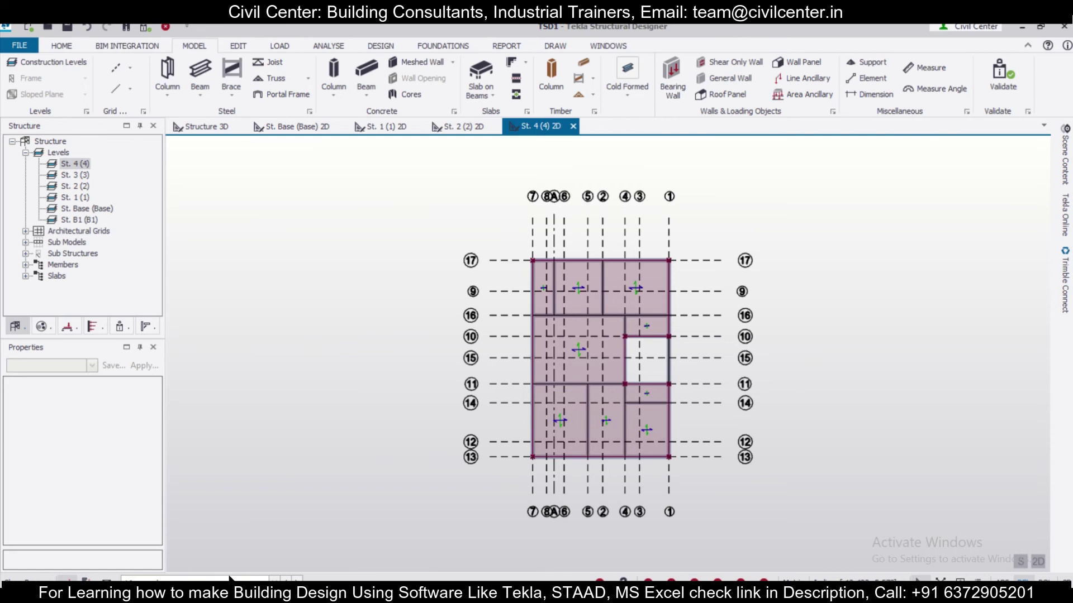
pyautogui.click(229, 579)
pyautogui.click(244, 538)
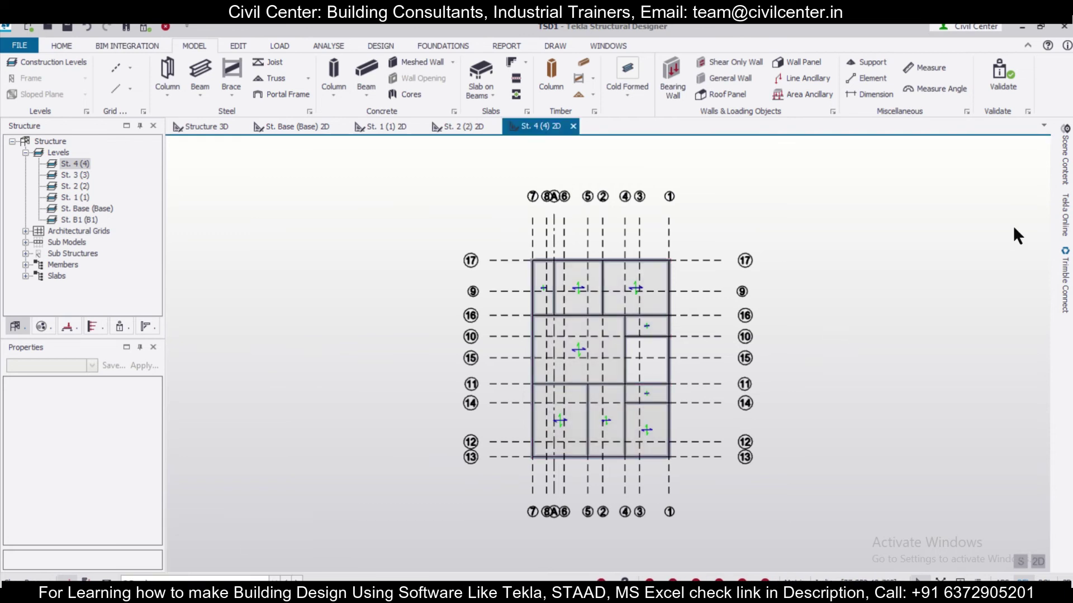
pyautogui.scroll(2, 820, 313)
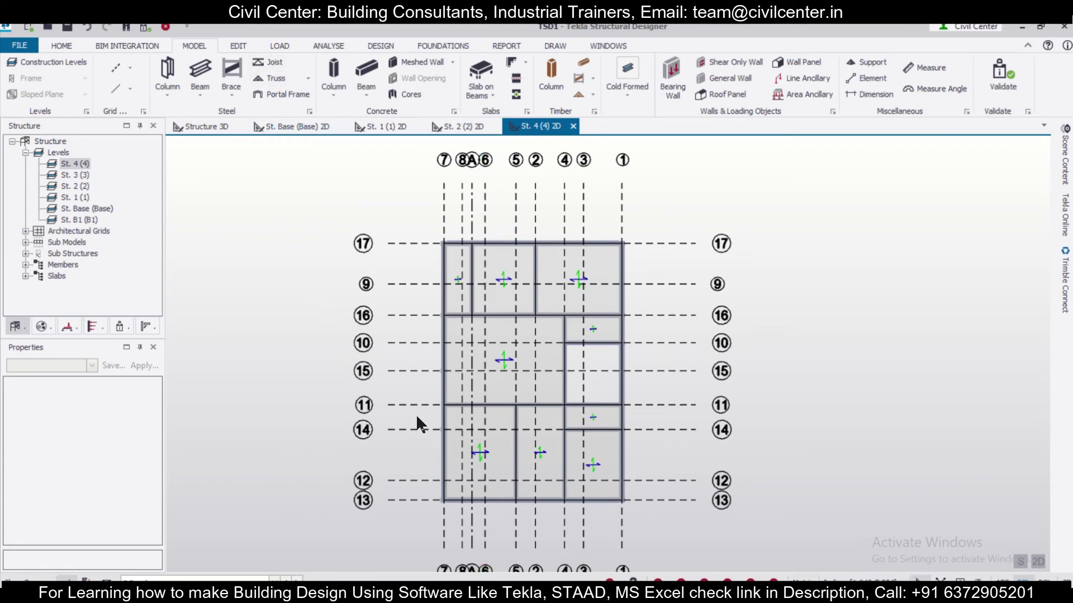
# Step: Apply 2 kN/m full UDL member loads to St. 4's grid 17 edge beam and the grid 1 edge beams from grid 17 to grid 10
pyautogui.click(279, 46)
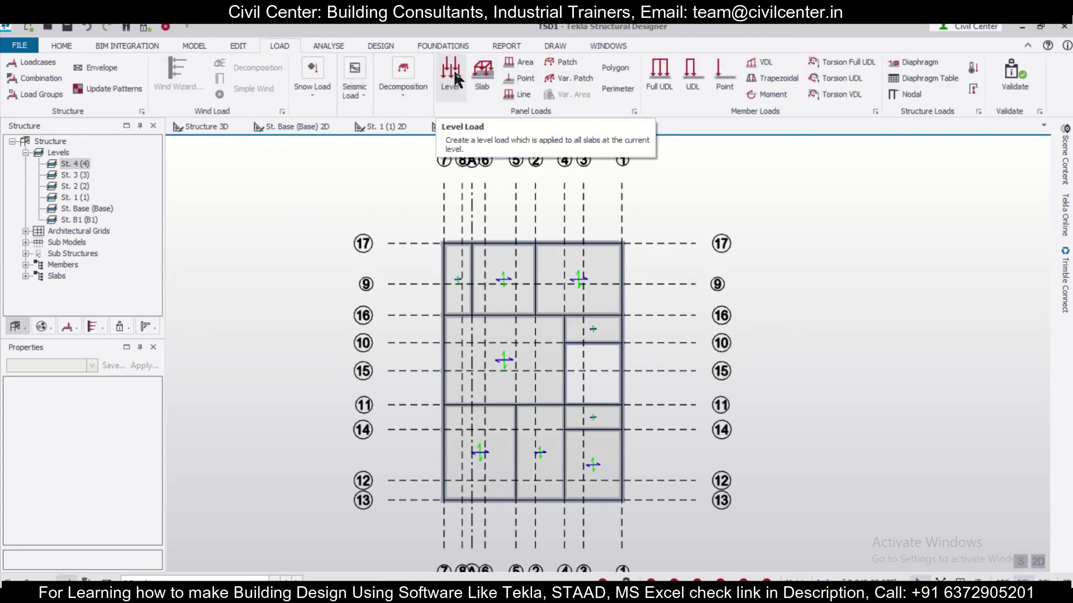
pyautogui.click(651, 75)
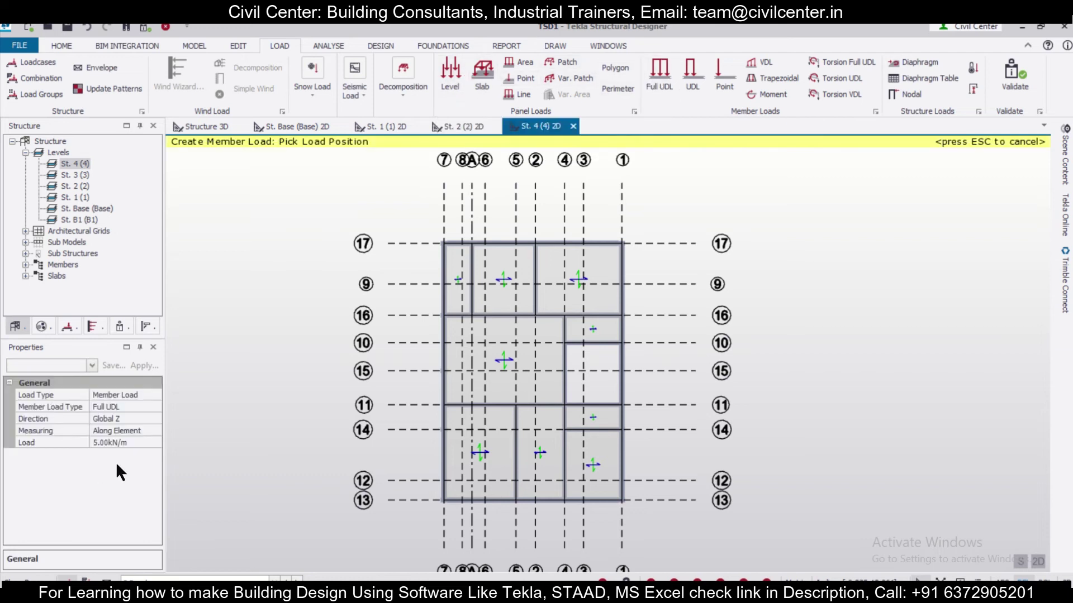
pyautogui.click(132, 443)
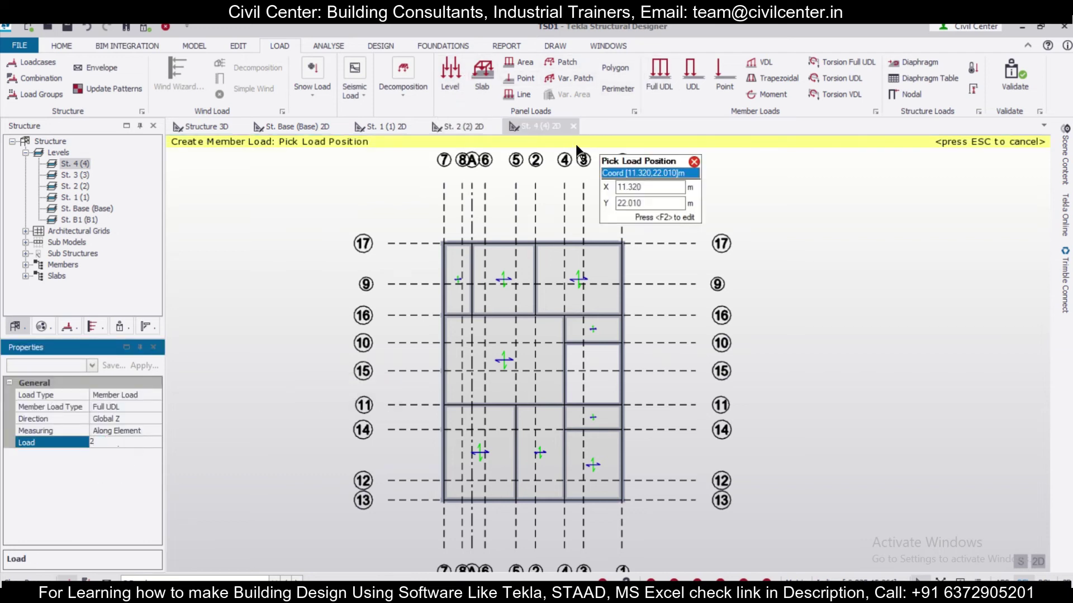
pyautogui.click(469, 244)
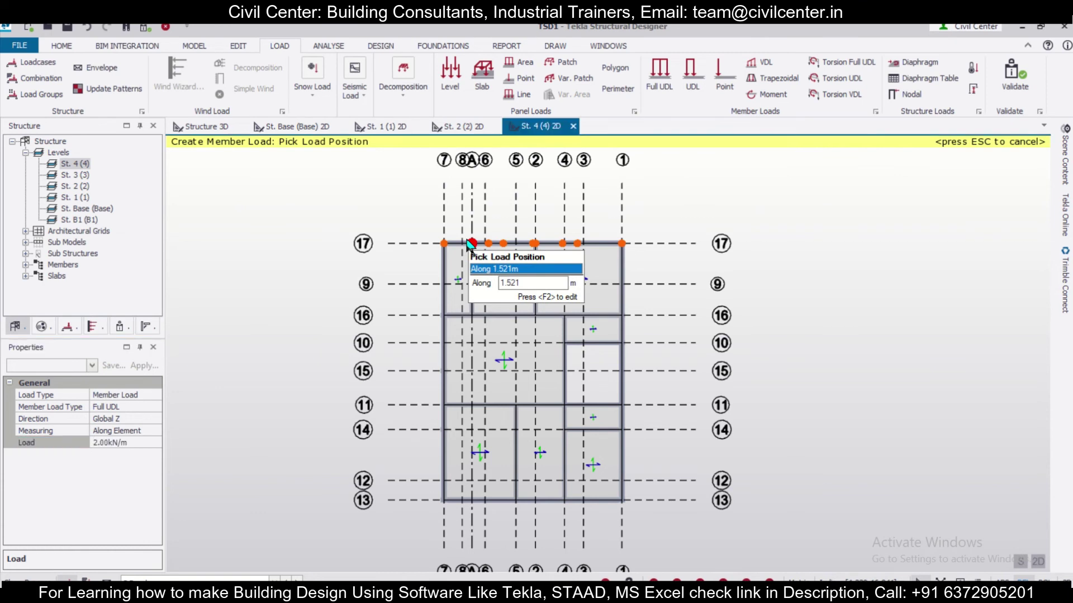
pyautogui.click(622, 306)
pyautogui.scroll(3, 622, 329)
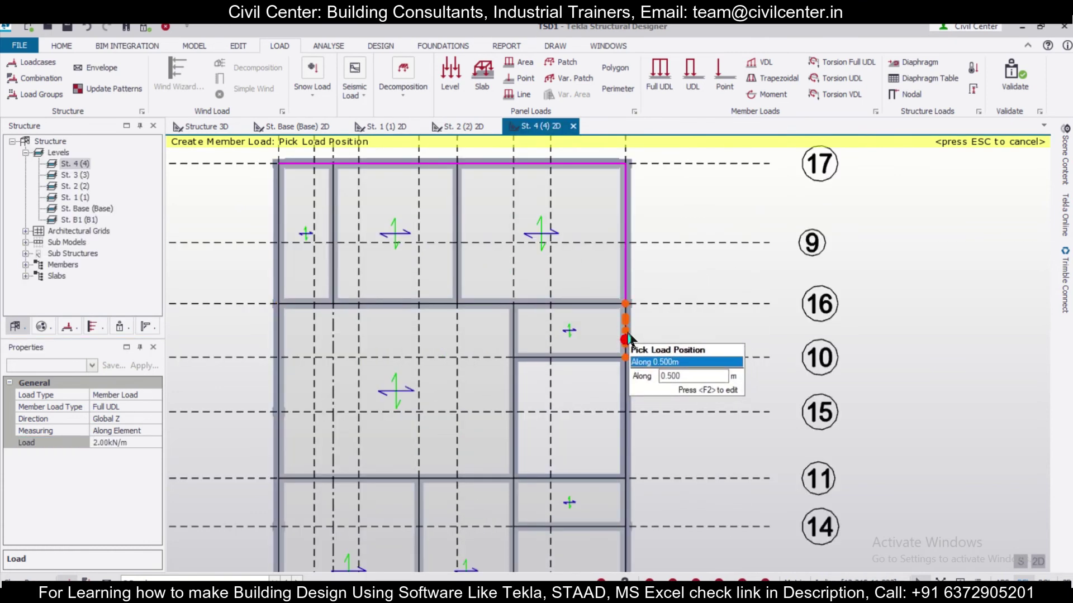
pyautogui.click(627, 333)
# Step: Apply the 2 kN/m full UDL to the remaining edge beams along grids 1, 13 and 7, leaving out the beam at the opening
pyautogui.scroll(-1, 644, 475)
pyautogui.moveTo(644, 475); pyautogui.dragTo(609, 282, button='middle')
pyautogui.click(593, 360)
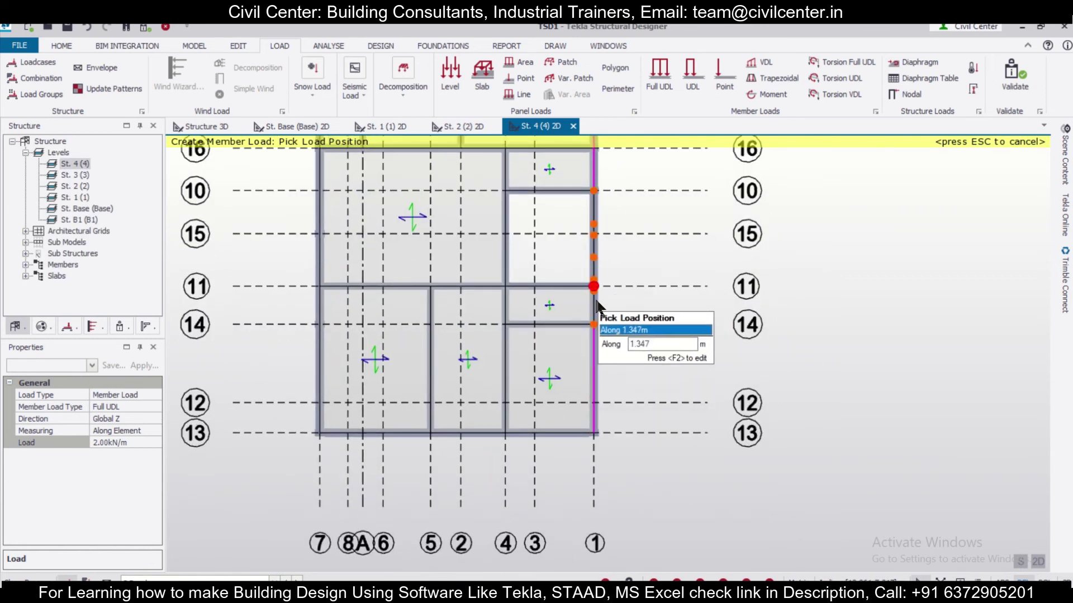
pyautogui.scroll(1, 594, 313)
pyautogui.scroll(-2, 593, 311)
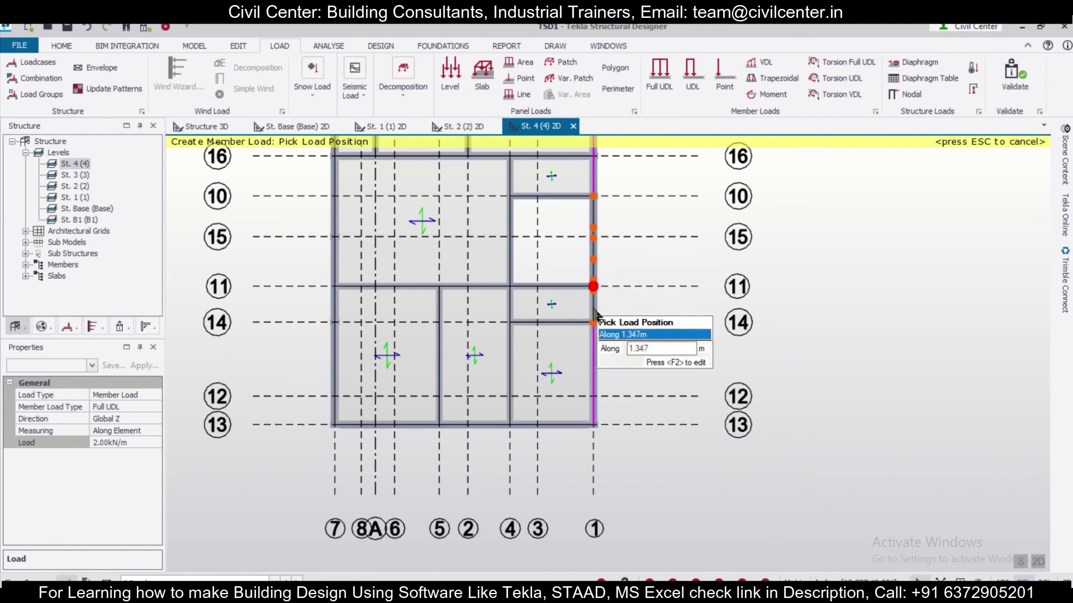
pyautogui.click(535, 433)
pyautogui.click(337, 357)
pyautogui.click(336, 250)
pyautogui.moveTo(371, 212); pyautogui.dragTo(408, 372, button='middle')
pyautogui.click(371, 354)
pyautogui.click(370, 262)
pyautogui.moveTo(528, 457); pyautogui.dragTo(466, 368, button='middle')
pyautogui.click(496, 385)
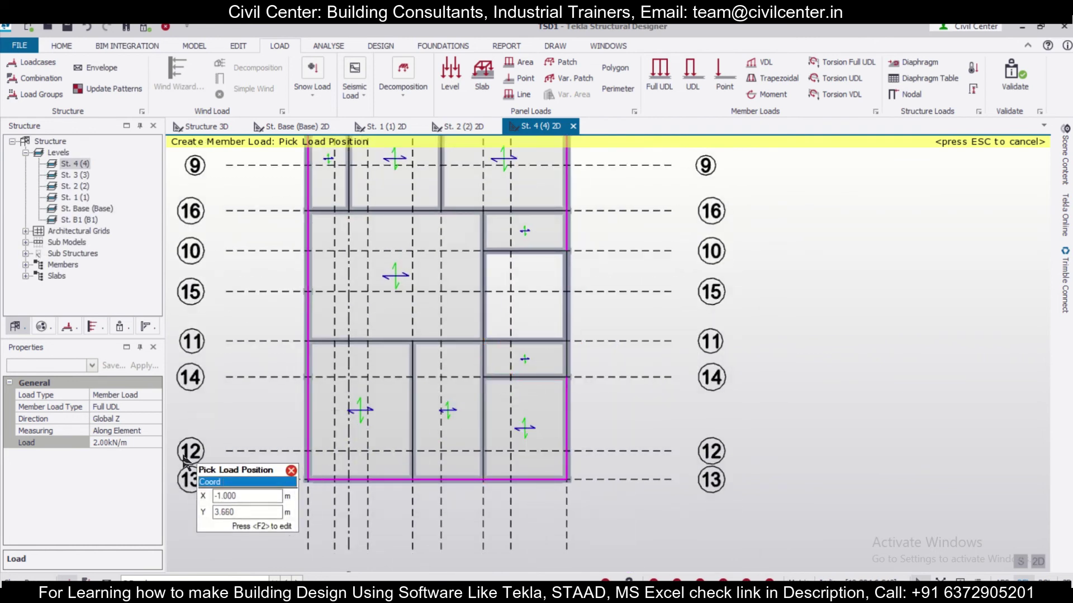
# Step: Apply an 11 kN/m UDL member load to the opening's grid 11 beam between grids 4 and 1
pyautogui.click(138, 443)
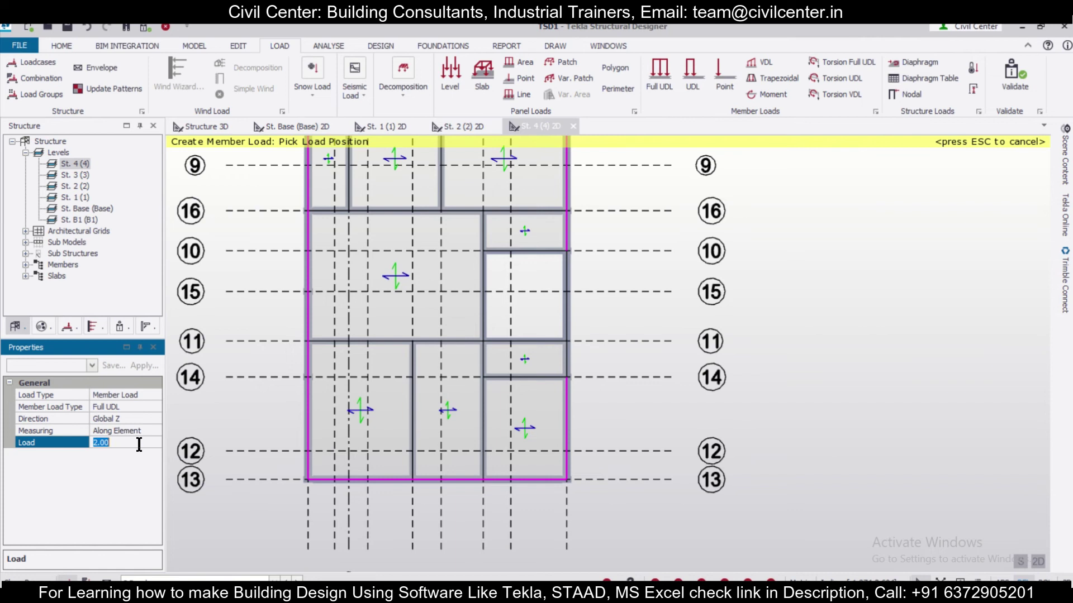
pyautogui.scroll(3, 565, 380)
pyautogui.click(565, 380)
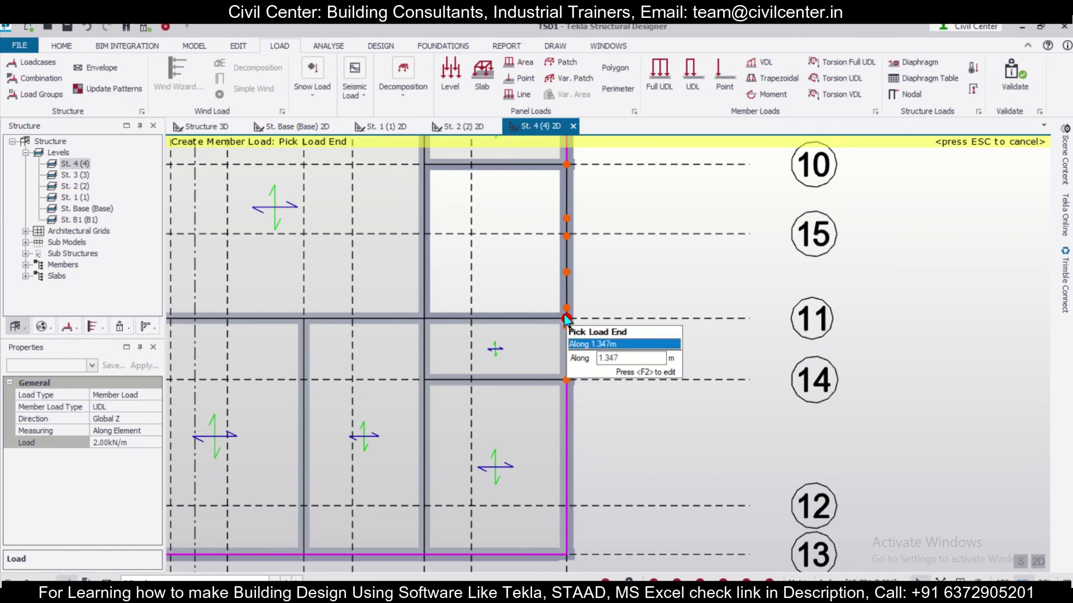
pyautogui.scroll(-3, 626, 291)
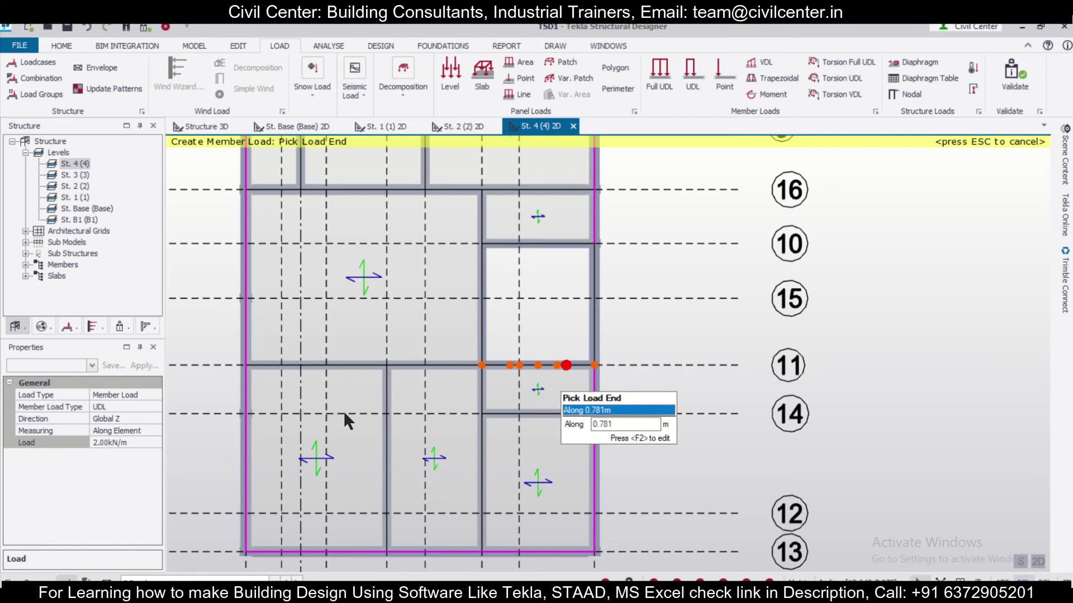
pyautogui.click(146, 444)
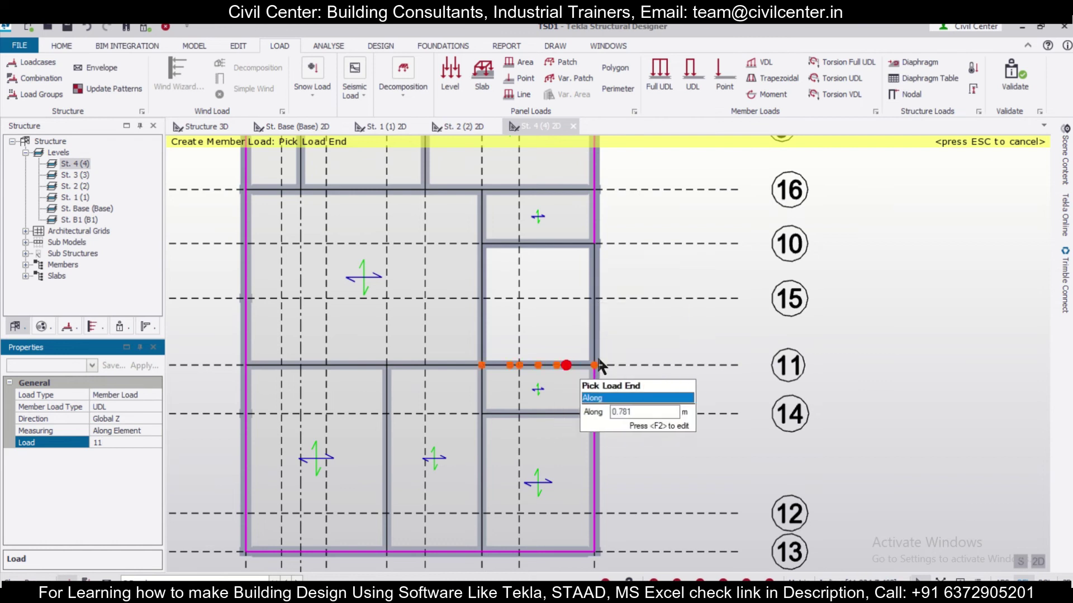
pyautogui.press('Return')
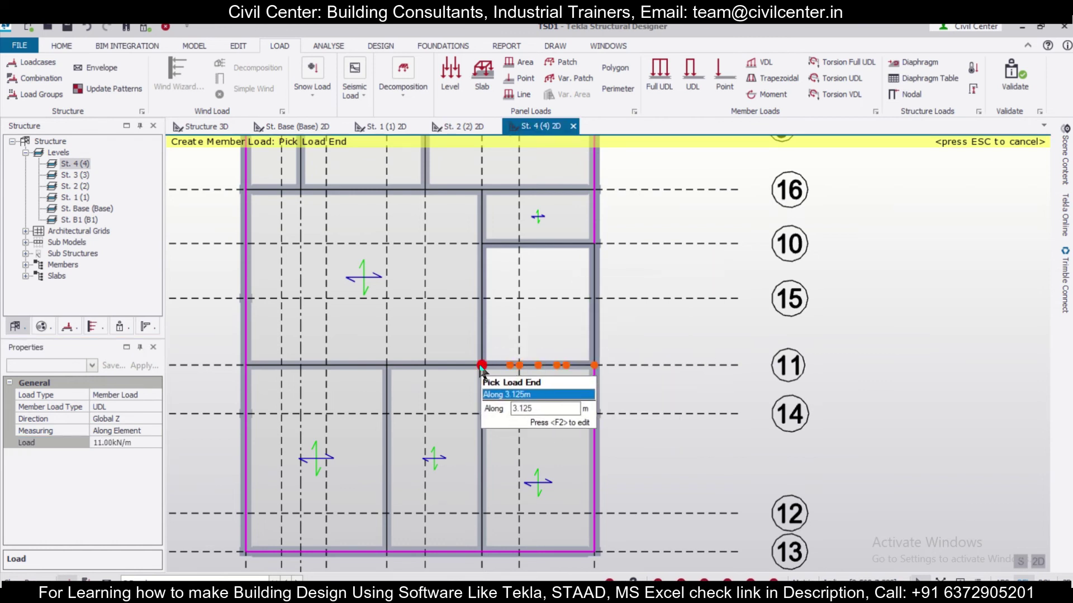
pyautogui.click(593, 365)
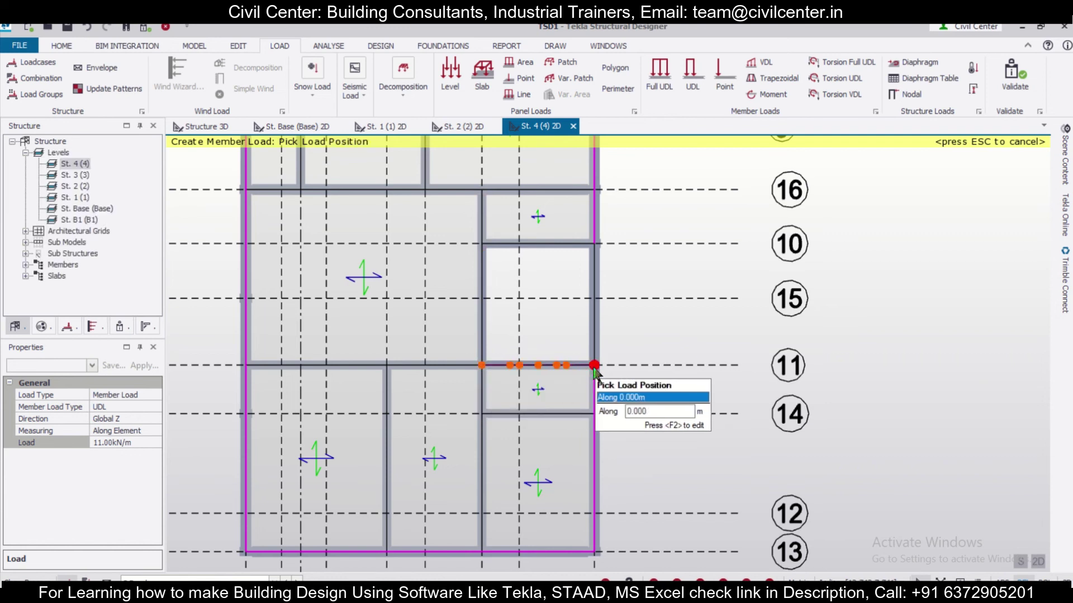
pyautogui.click(594, 366)
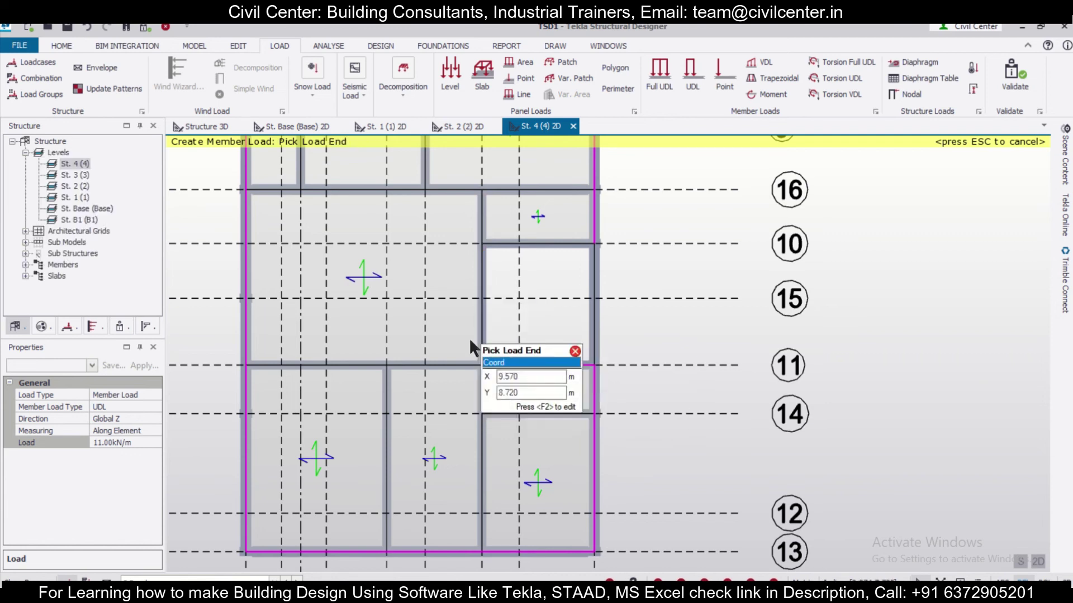
pyautogui.click(123, 471)
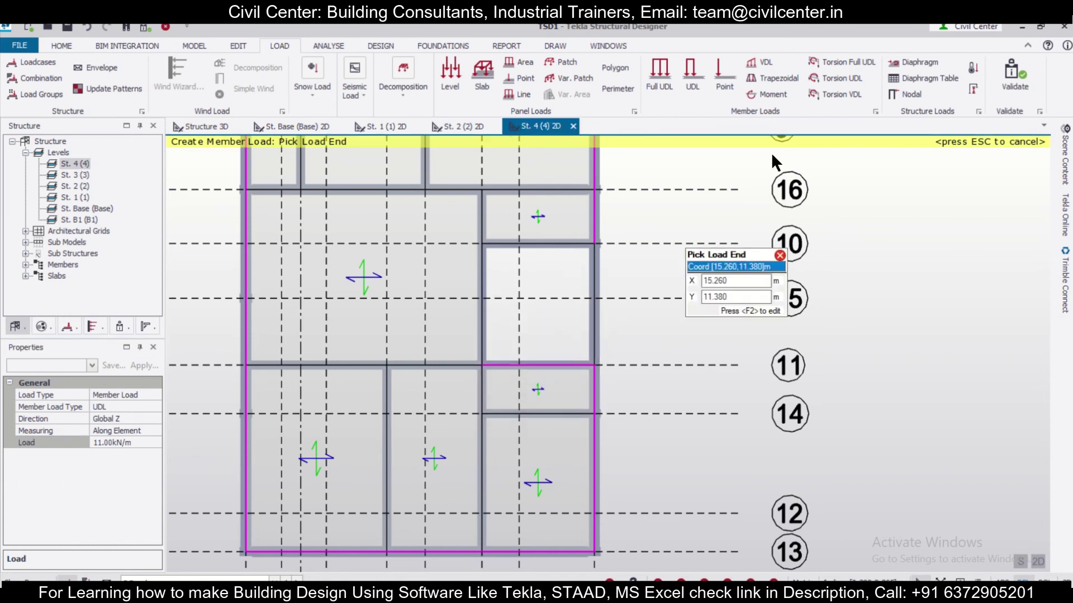
# Step: Apply an 11 kN/m UDL along the grid 4 beam beside the opening
pyautogui.click(688, 77)
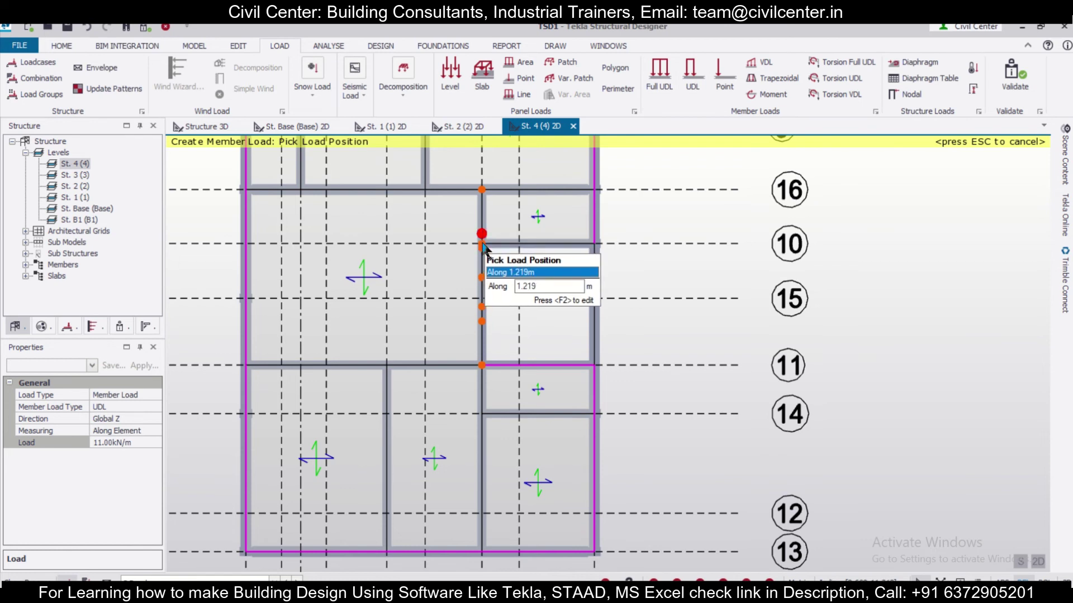
pyautogui.click(481, 359)
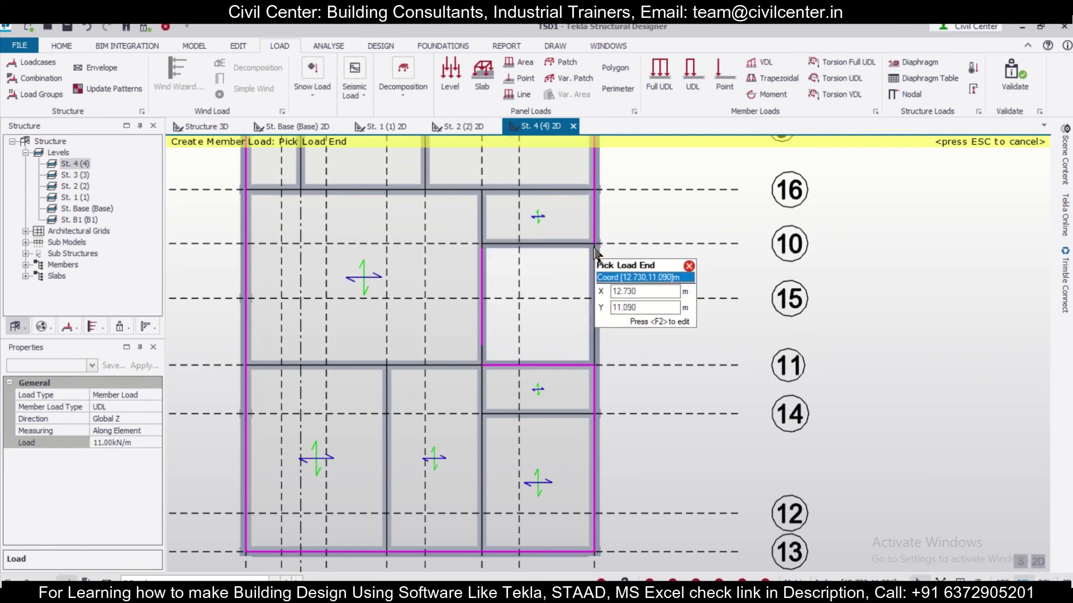
pyautogui.click(114, 443)
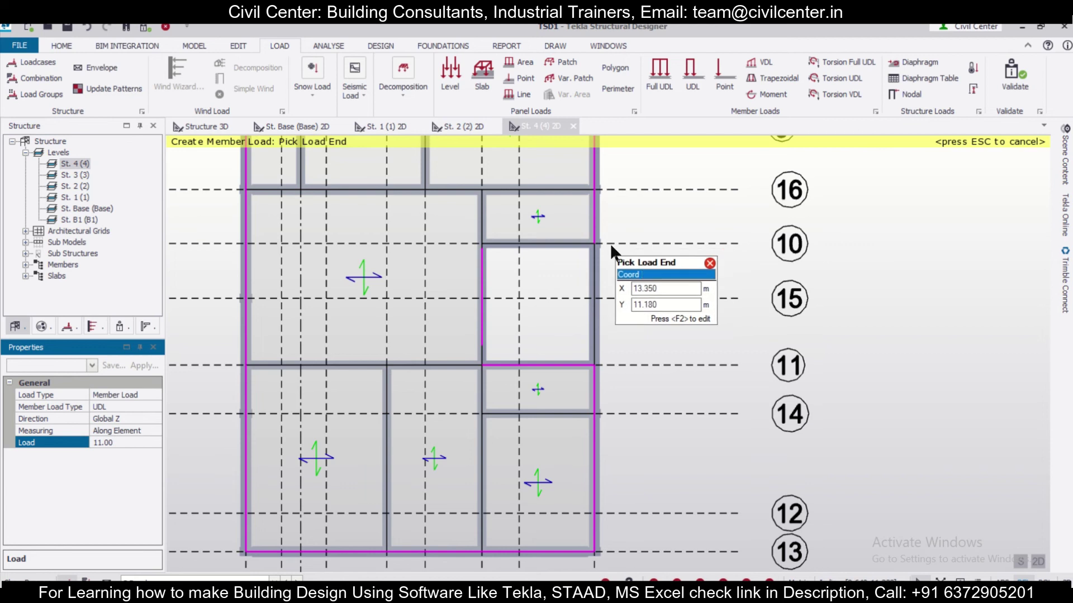
pyautogui.click(592, 261)
# Step: Apply 11 kN/m UDL member loads to the opening's remaining sides along grid 1 and grid 10
pyautogui.click(665, 78)
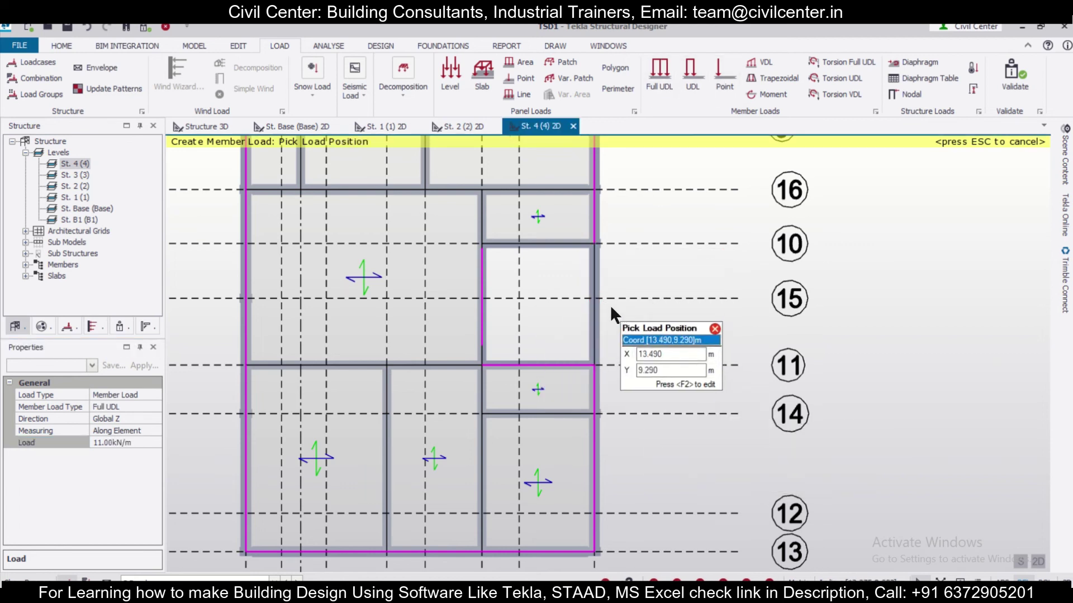
pyautogui.click(691, 79)
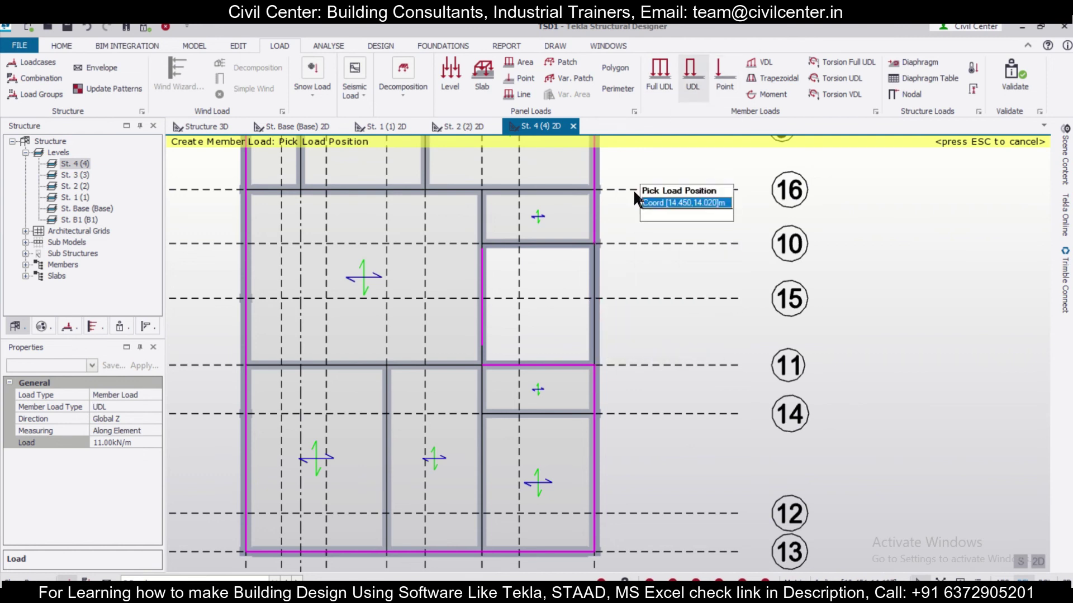
pyautogui.click(599, 252)
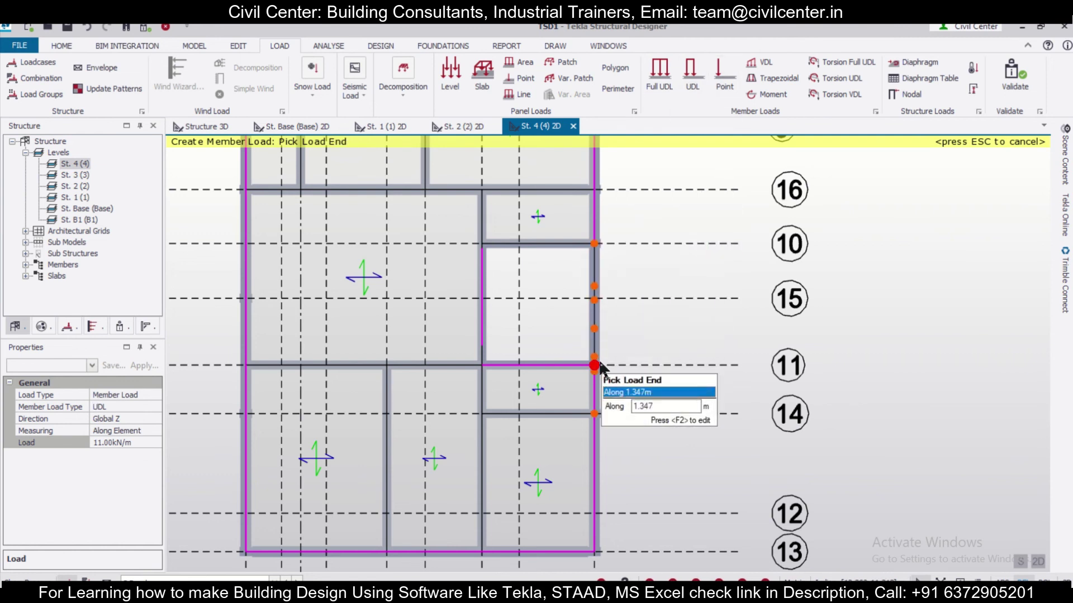
pyautogui.click(688, 74)
pyautogui.click(595, 245)
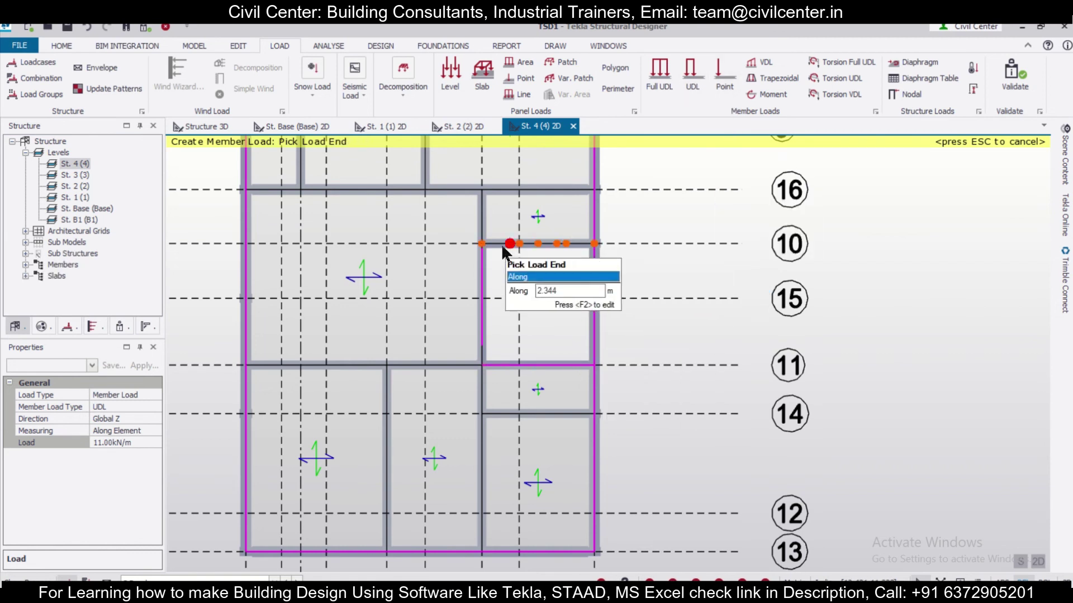
pyautogui.scroll(-2, 652, 367)
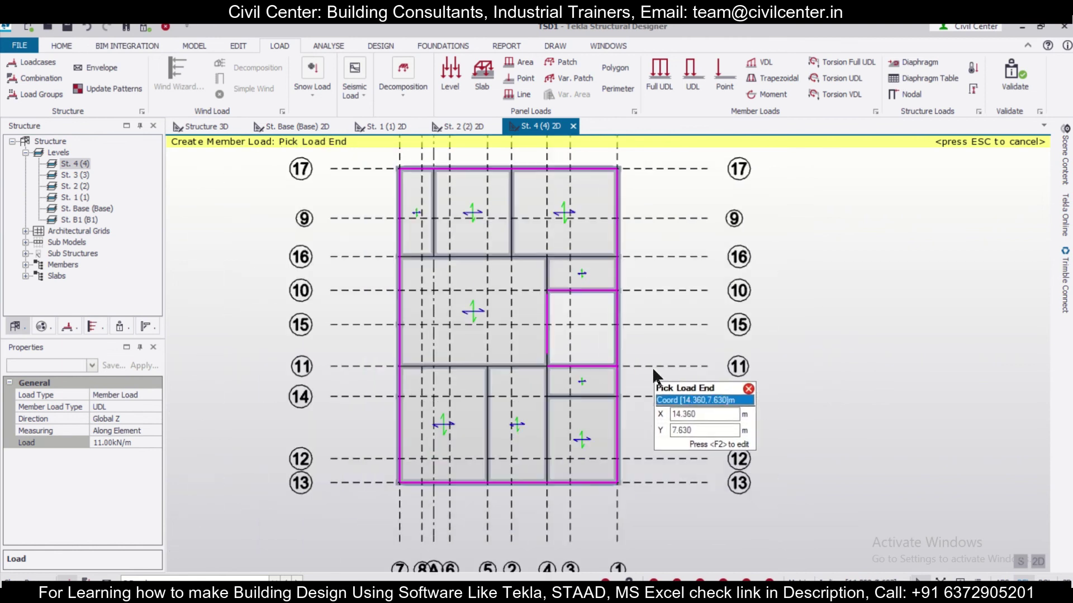
pyautogui.scroll(-2, 659, 434)
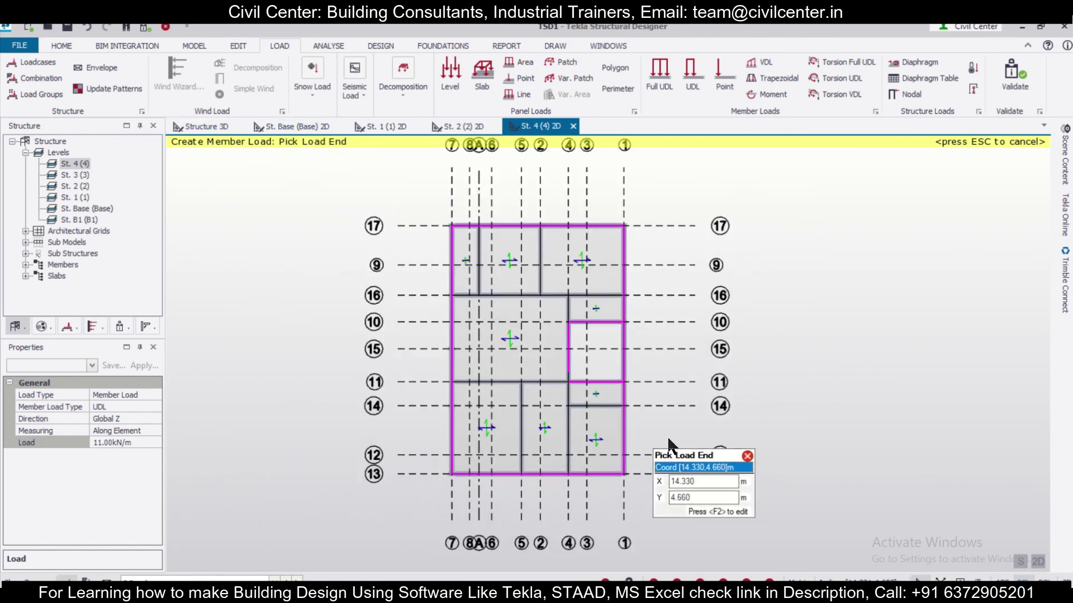
pyautogui.scroll(2, 883, 479)
pyautogui.scroll(-1, 335, 306)
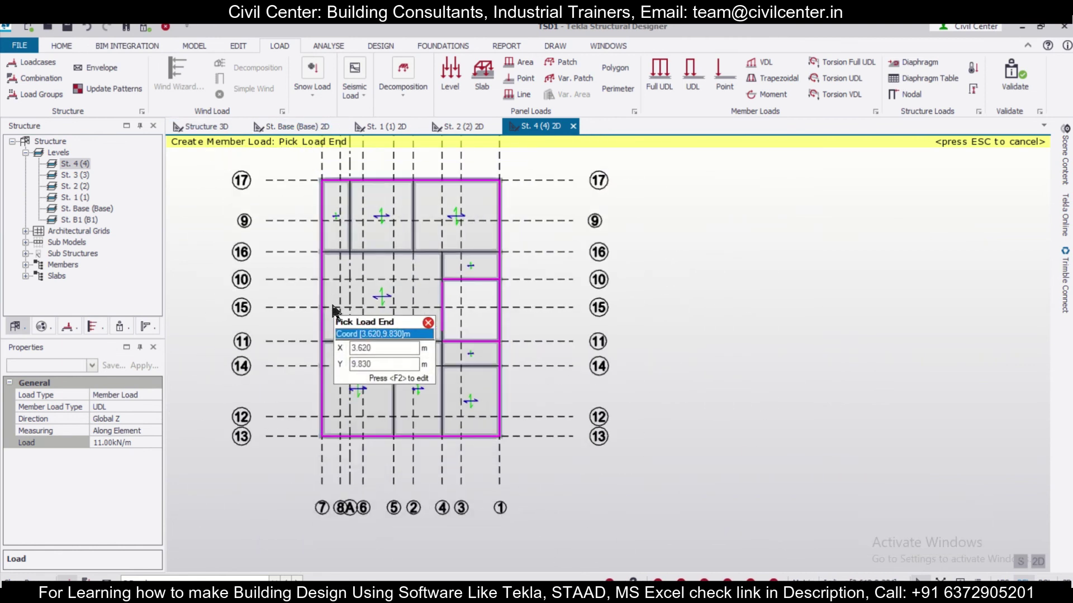
# Step: Examine the Dead loads and the Imposed loads on all floors in the 3D structure view
pyautogui.click(197, 127)
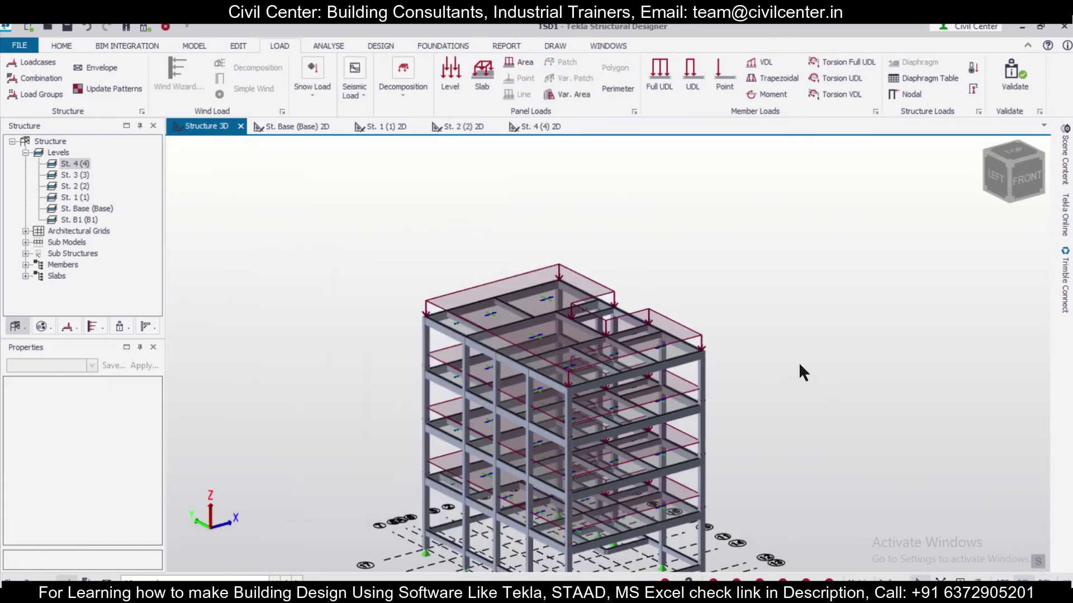
pyautogui.click(247, 579)
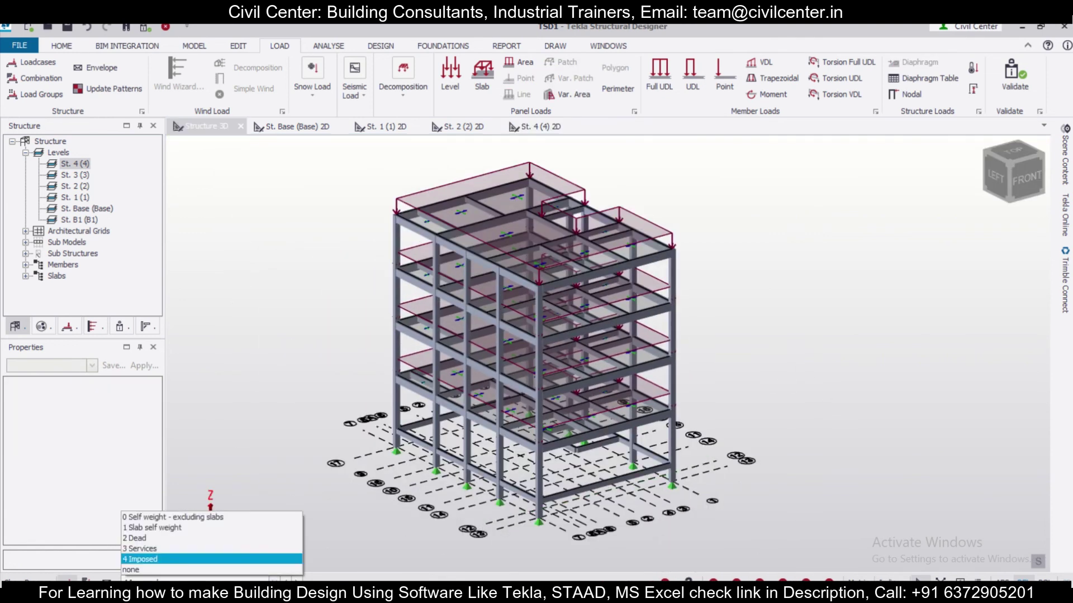
pyautogui.click(243, 538)
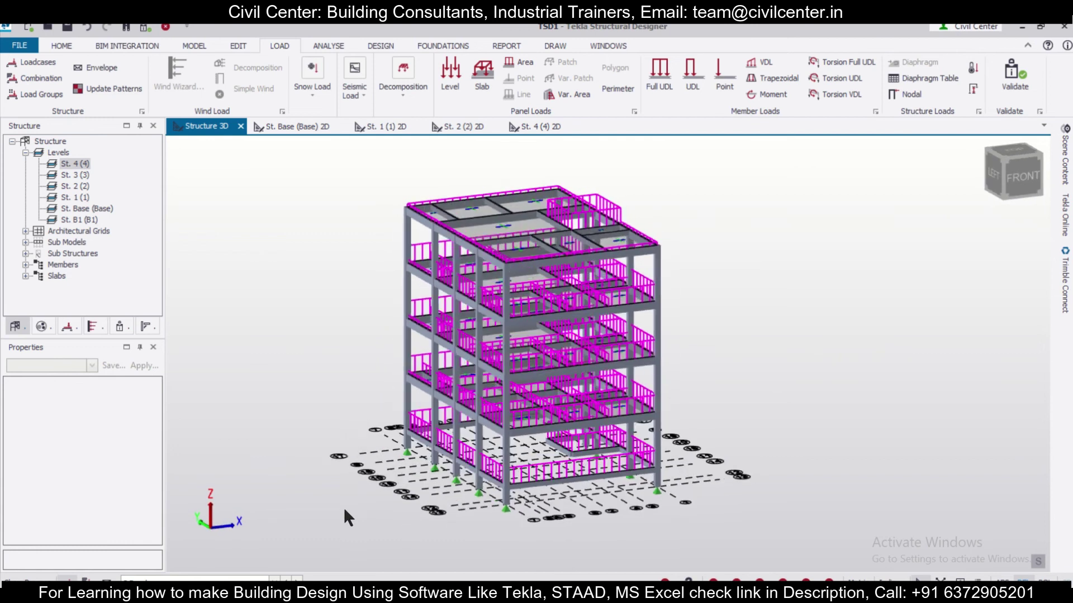
pyautogui.moveTo(839, 430); pyautogui.dragTo(806, 461, button='right')
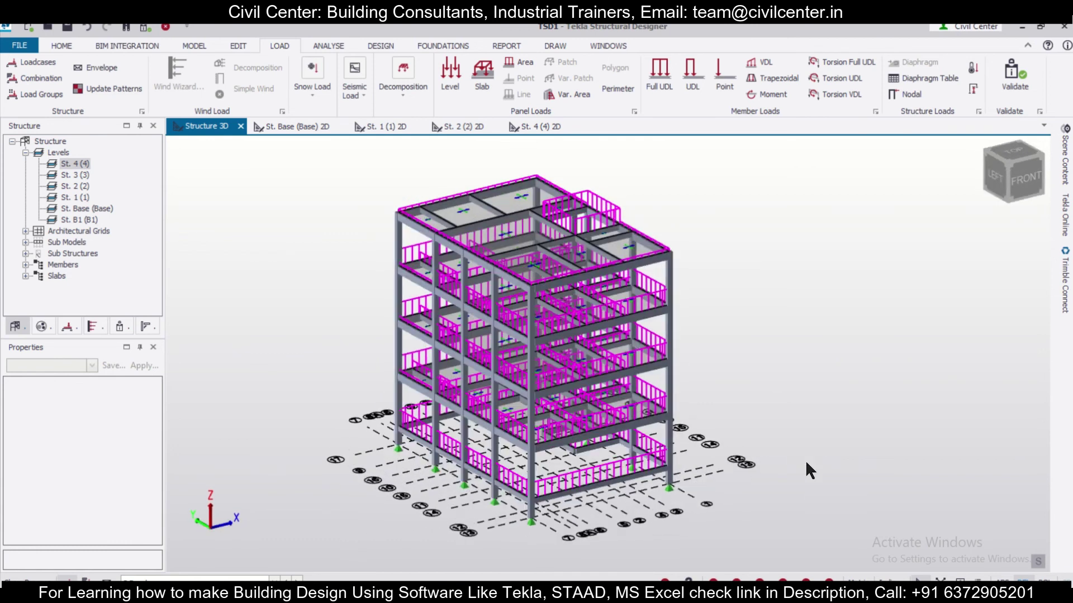
pyautogui.click(260, 561)
pyautogui.moveTo(306, 551); pyautogui.dragTo(360, 540, button='right')
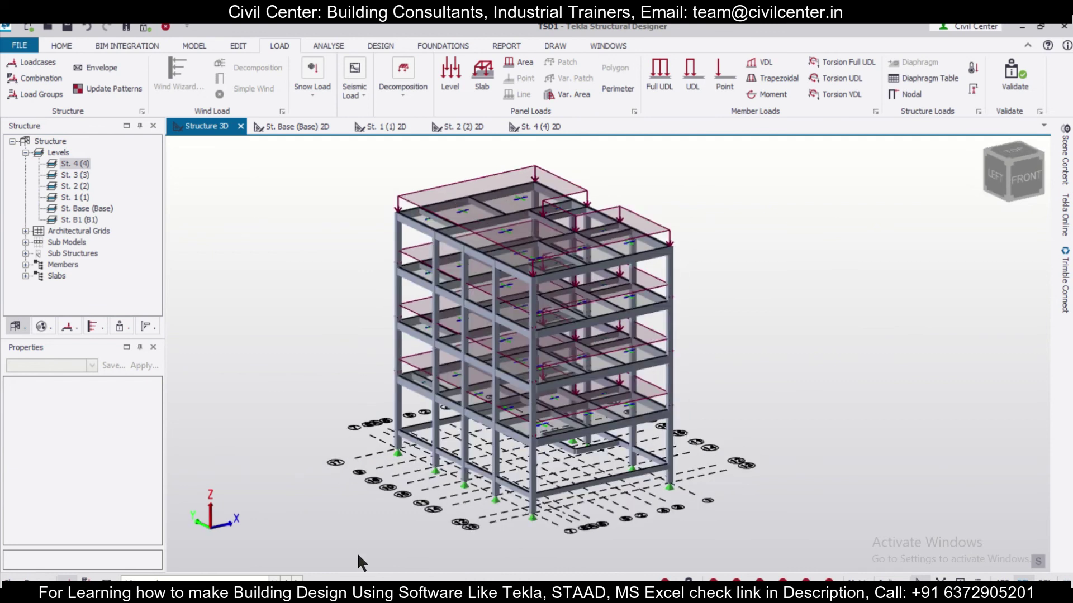
# Step: Validate the loaded building model
pyautogui.moveTo(313, 505); pyautogui.dragTo(383, 435, button='right')
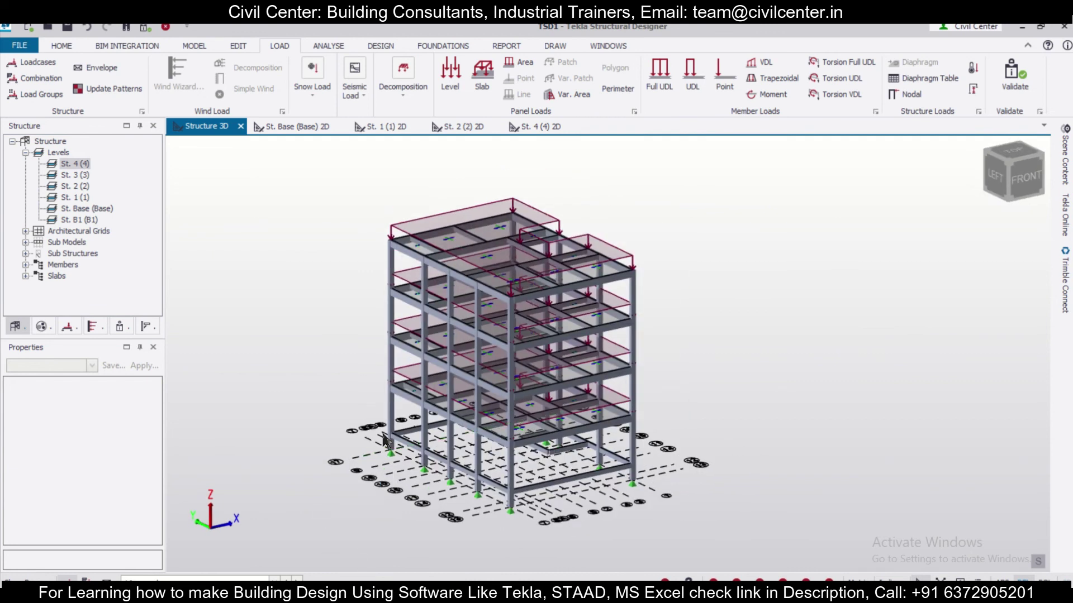
pyautogui.moveTo(746, 357); pyautogui.dragTo(820, 358, button='right')
pyautogui.scroll(2, 619, 271)
pyautogui.moveTo(718, 282); pyautogui.dragTo(763, 282, button='right')
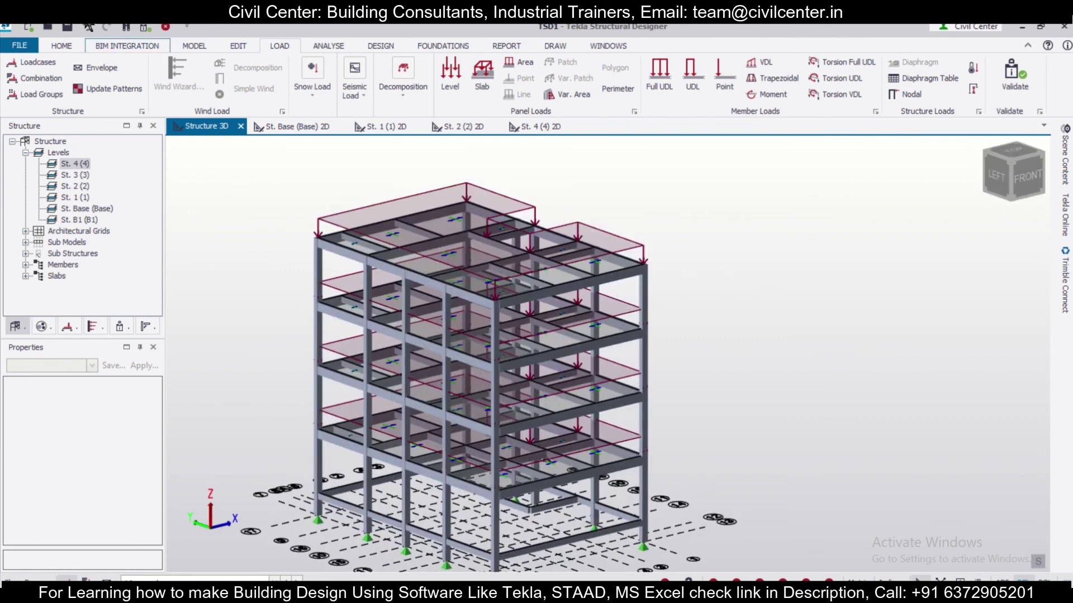
pyautogui.click(141, 27)
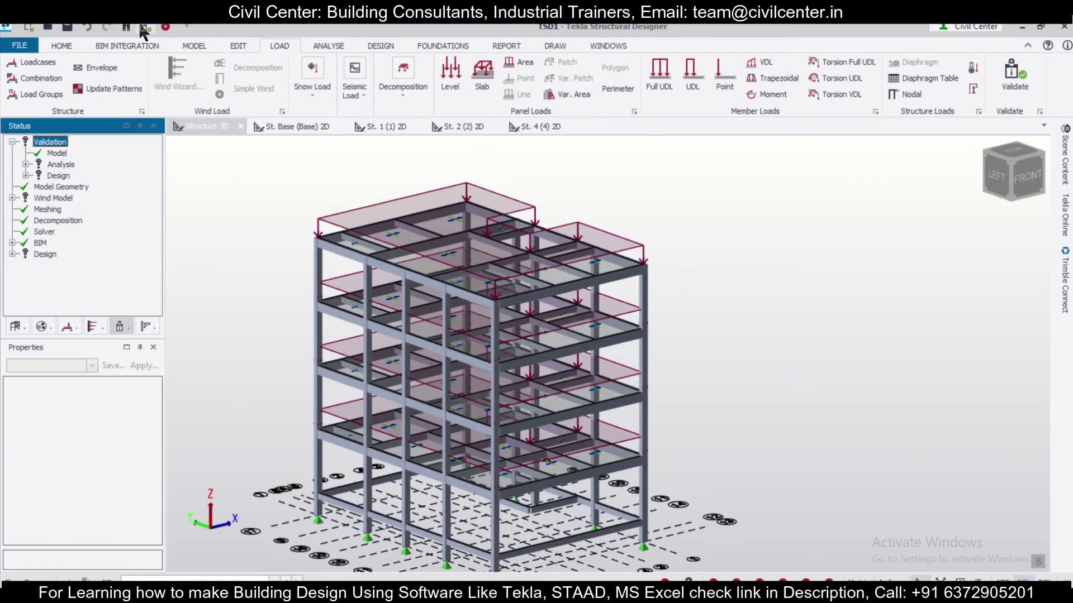
# Step: Create a wind wall panel over the building's full front face, from the St. 4 roof level down to the base level
pyautogui.click(203, 46)
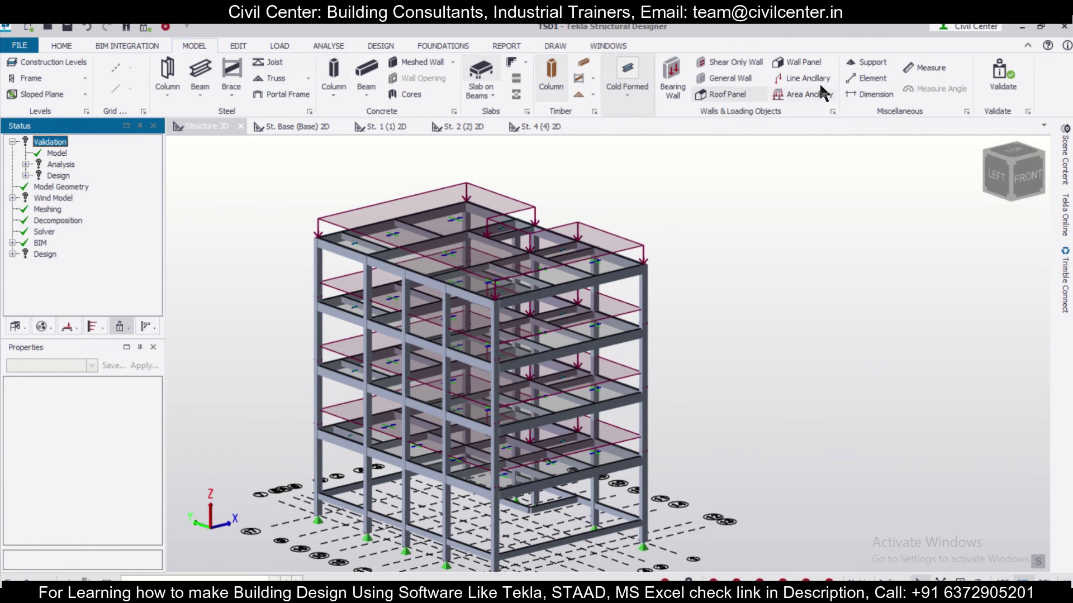
pyautogui.click(797, 59)
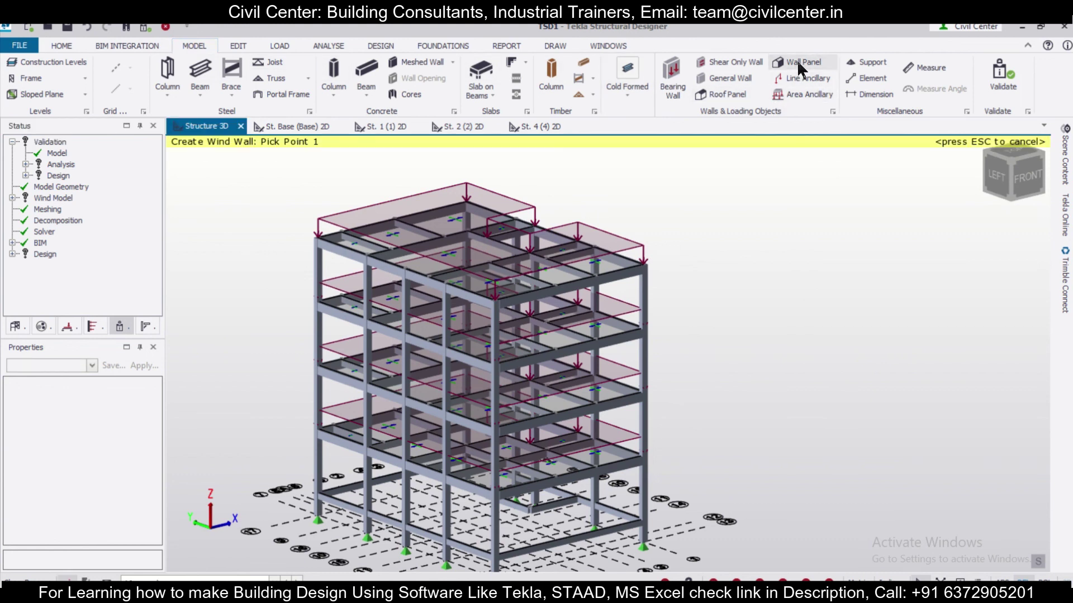
pyautogui.scroll(3, 531, 309)
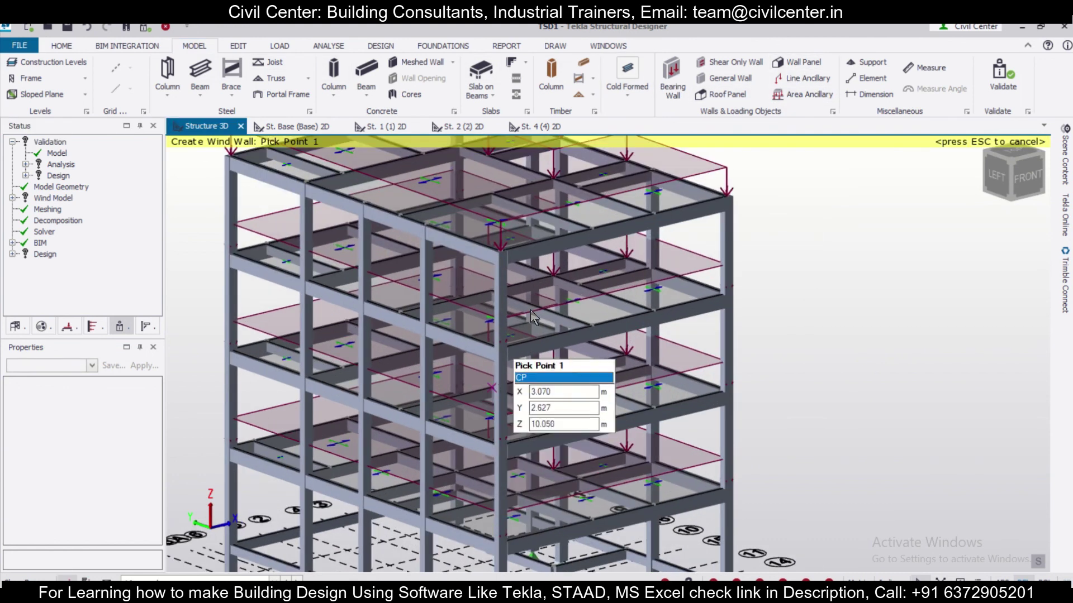
pyautogui.click(613, 256)
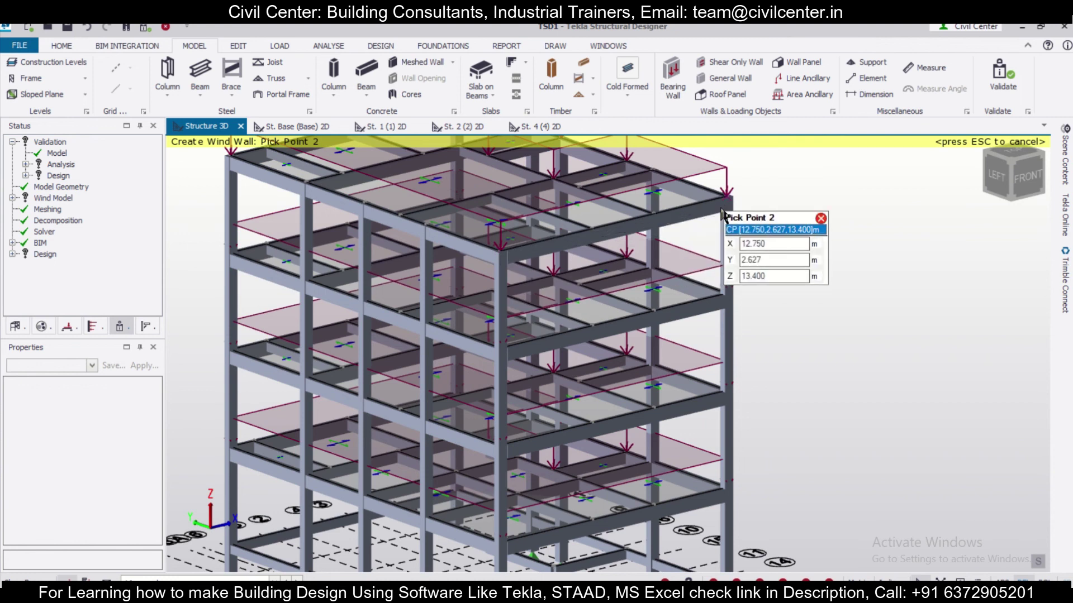
pyautogui.click(728, 197)
pyautogui.moveTo(729, 441); pyautogui.dragTo(662, 296, button='middle')
pyautogui.click(649, 451)
pyautogui.click(431, 454)
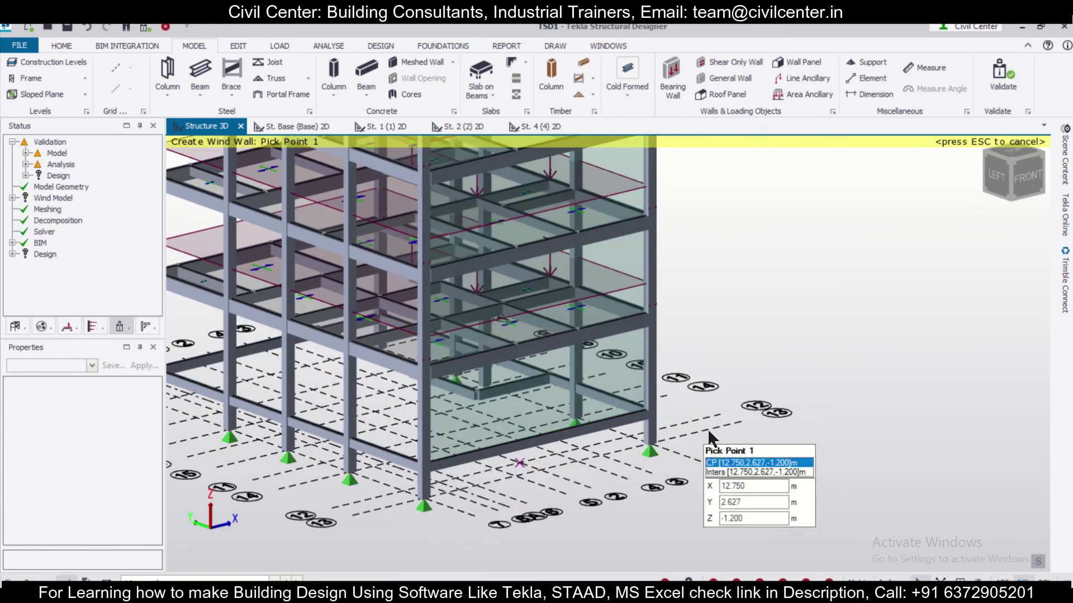
pyautogui.moveTo(708, 433); pyautogui.dragTo(410, 452, button='right')
pyautogui.scroll(-3, 575, 363)
pyautogui.moveTo(659, 300); pyautogui.dragTo(614, 399, button='middle')
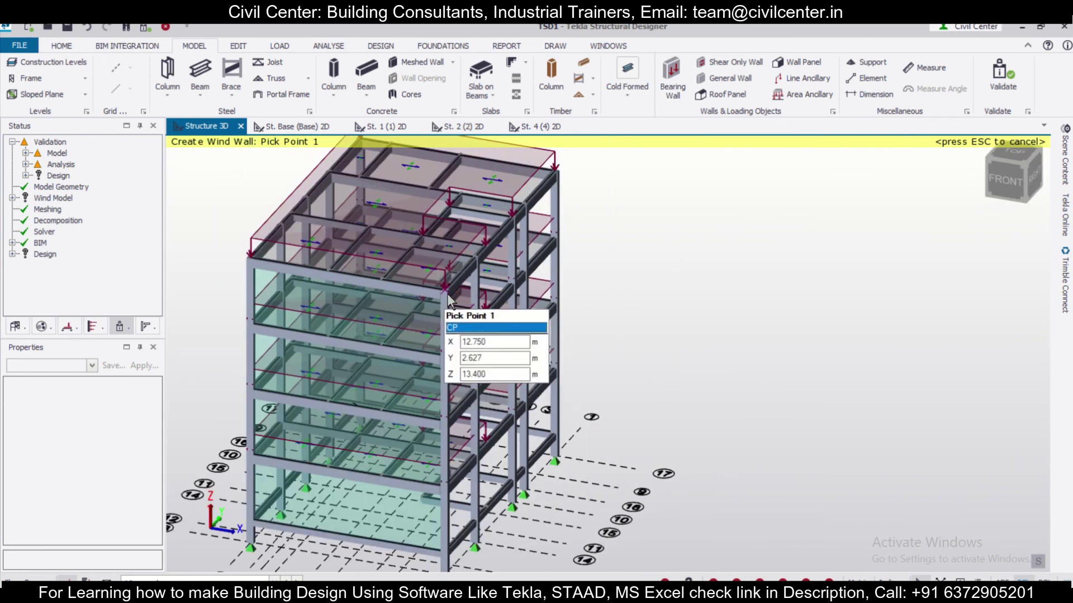
pyautogui.click(555, 167)
pyautogui.click(556, 179)
pyautogui.click(555, 461)
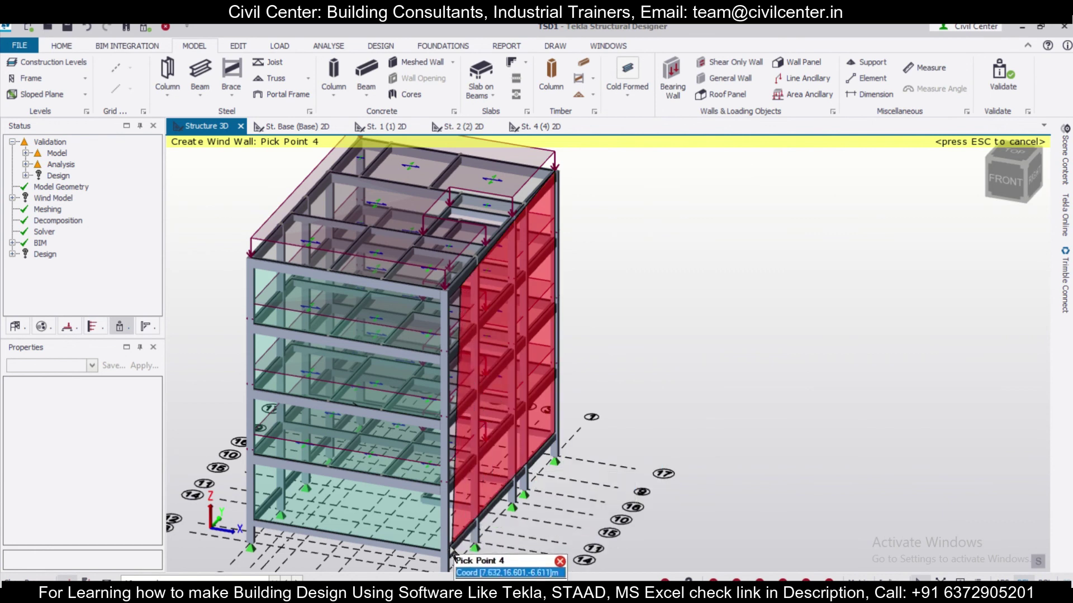
pyautogui.moveTo(595, 490); pyautogui.dragTo(404, 474, button='right')
pyautogui.press('Escape')
# Step: Create a wind wall panel over the building's right face, from the St. 4 corners down to the base level
pyautogui.click(328, 264)
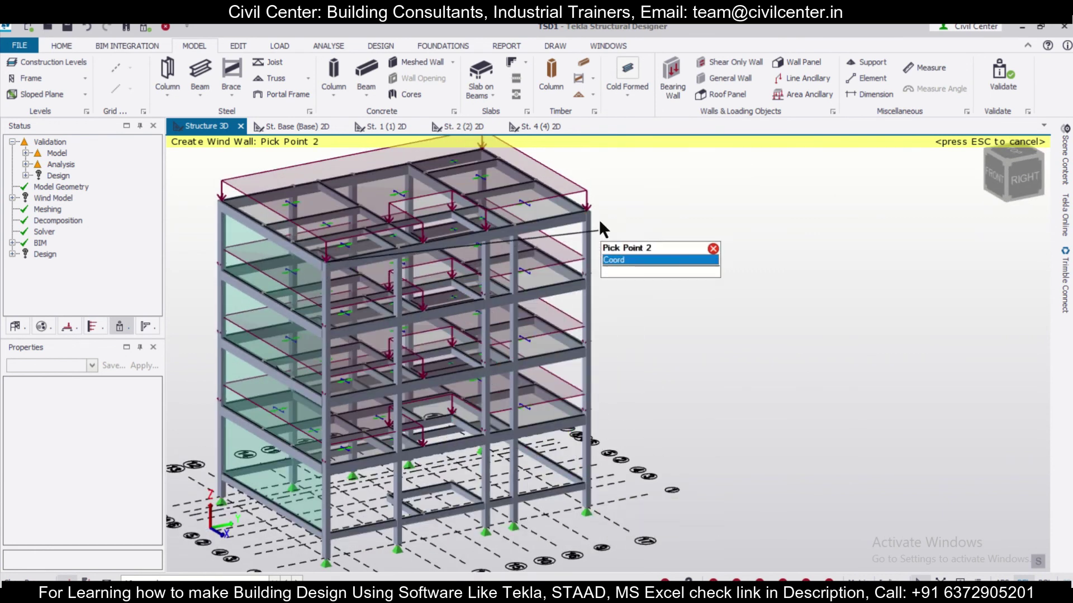
pyautogui.click(587, 213)
pyautogui.click(583, 484)
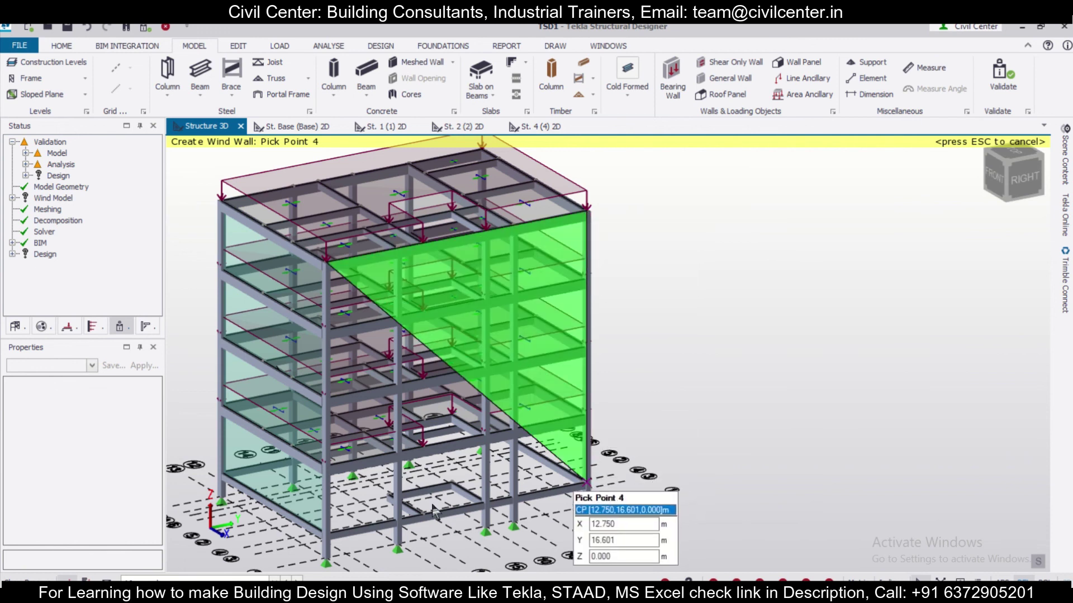
pyautogui.click(326, 534)
# Step: Cover the building's back face with a wind wall panel from St. 4 down to the base level
pyautogui.moveTo(747, 446); pyautogui.dragTo(416, 467, button='right')
pyautogui.click(473, 285)
pyautogui.click(588, 233)
pyautogui.click(600, 471)
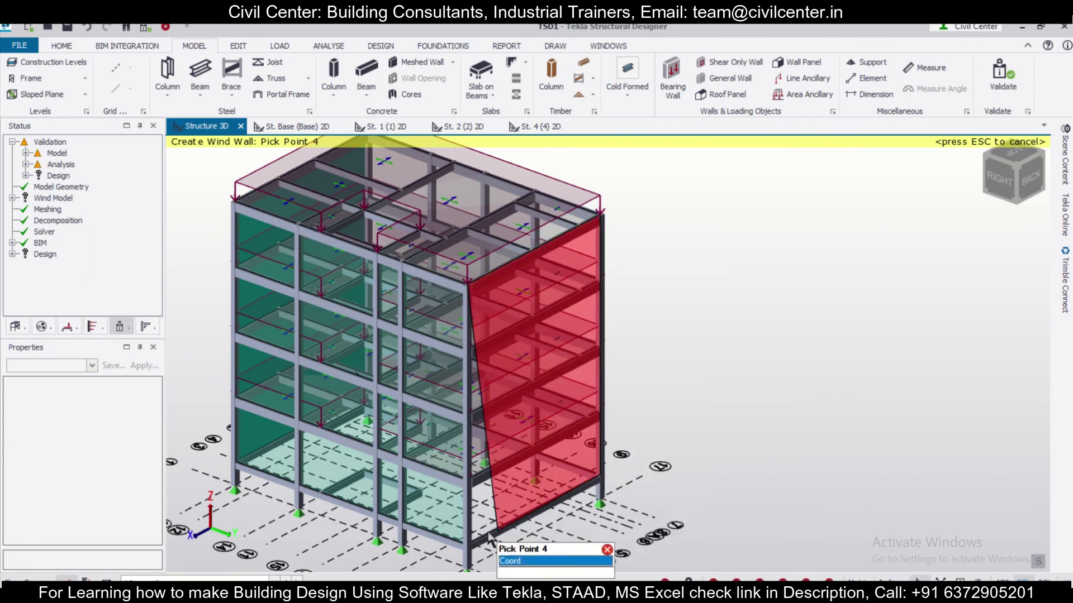
pyautogui.click(470, 540)
# Step: Add a wind wall panel over the building's remaining left face, from St. 4 down to the base level
pyautogui.moveTo(691, 472); pyautogui.dragTo(405, 438, button='right')
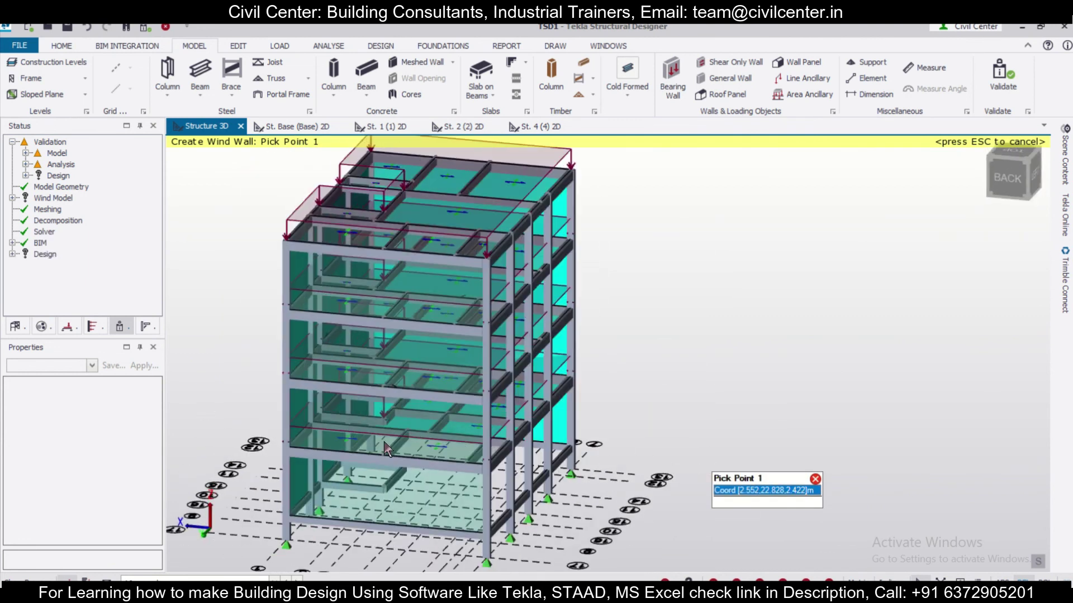
pyautogui.moveTo(725, 311); pyautogui.dragTo(601, 326, button='right')
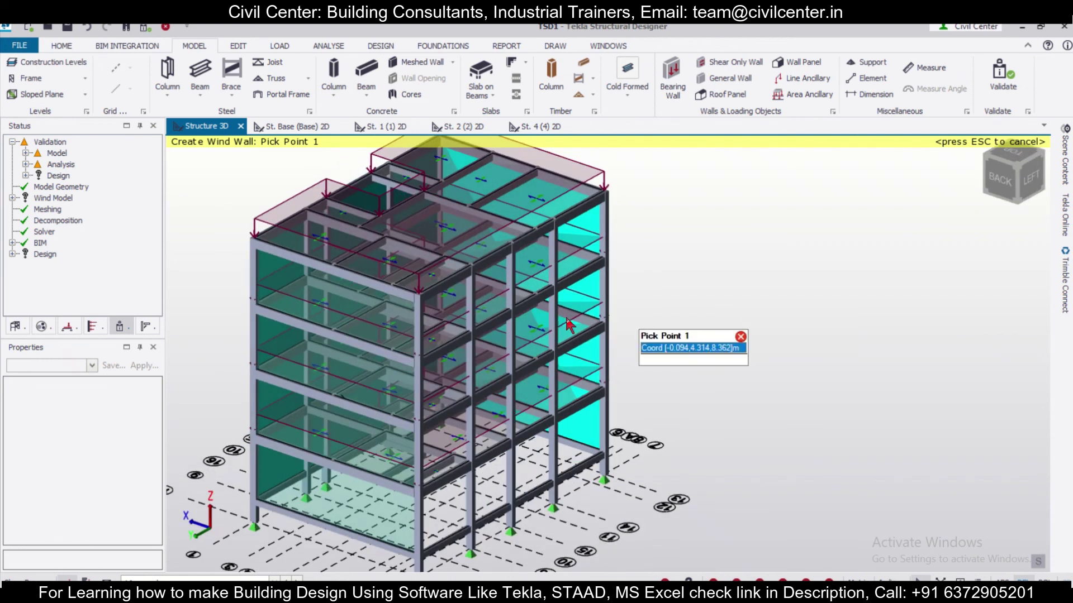
pyautogui.click(422, 293)
pyautogui.click(605, 192)
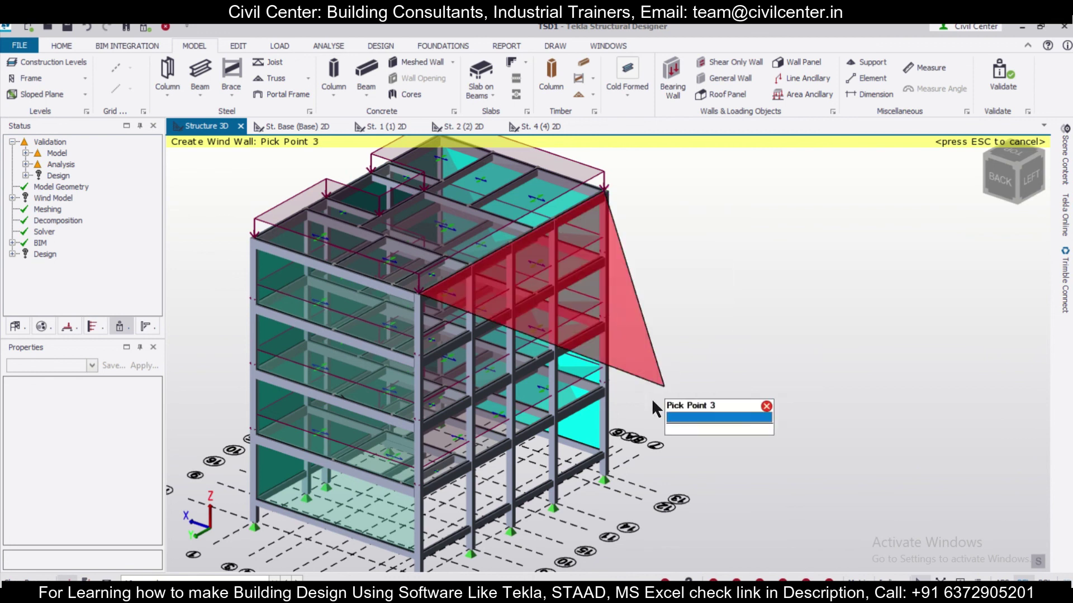
pyautogui.click(606, 450)
pyautogui.doubleClick(419, 552)
# Step: Define the design wind pressure using worst-case data, 50 m/s basic wind speed, exposed open terrain category 1 and a 5 m fetch distance
pyautogui.scroll(-1, 561, 419)
pyautogui.scroll(-2, 565, 394)
pyautogui.moveTo(755, 466); pyautogui.dragTo(893, 496, button='right')
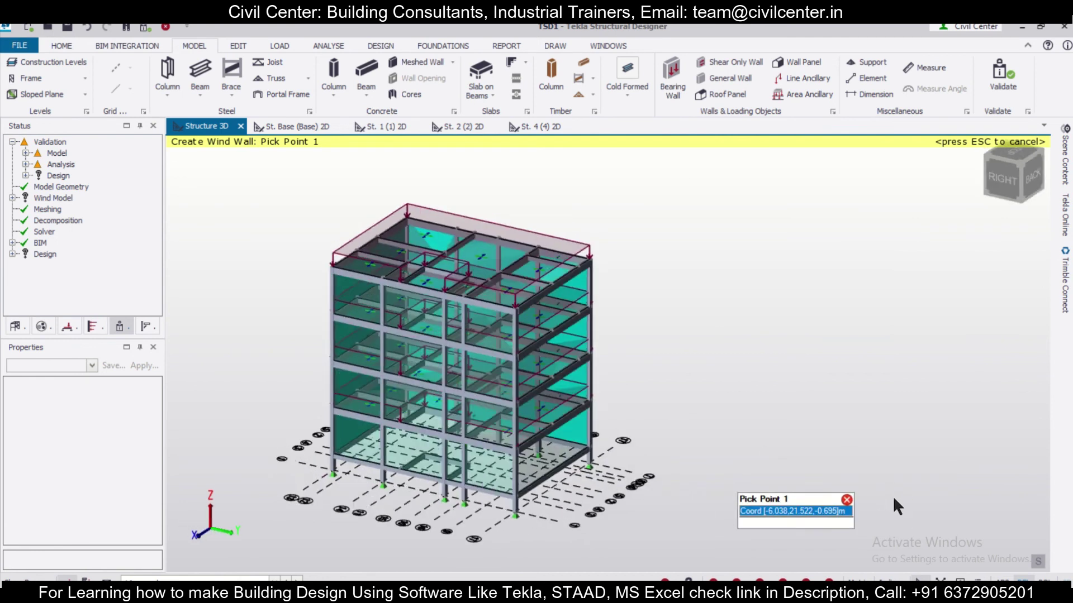
pyautogui.moveTo(830, 465); pyautogui.dragTo(558, 168, button='right')
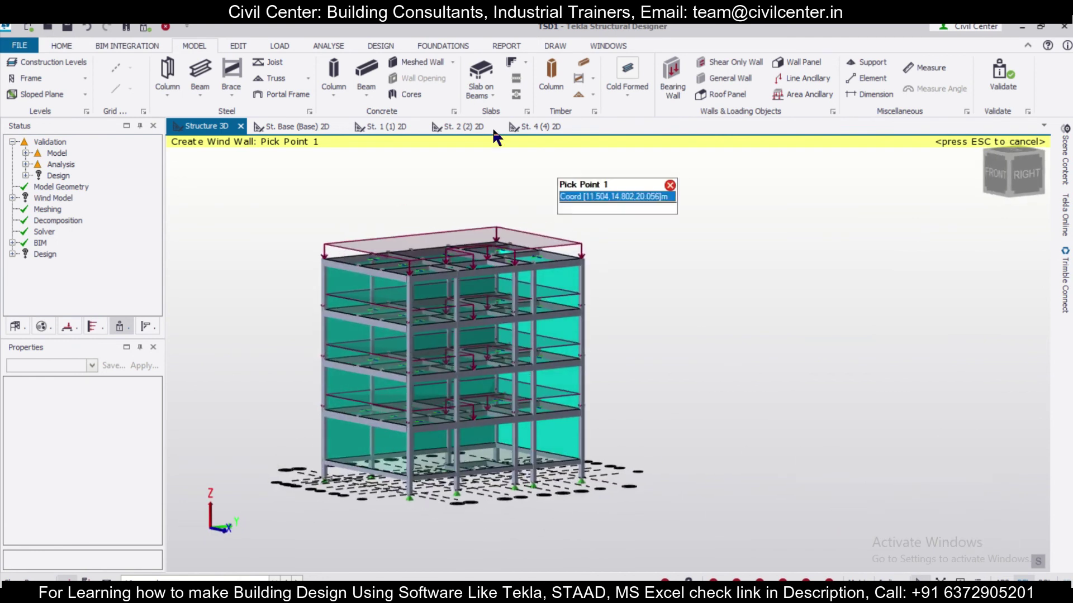
pyautogui.click(280, 48)
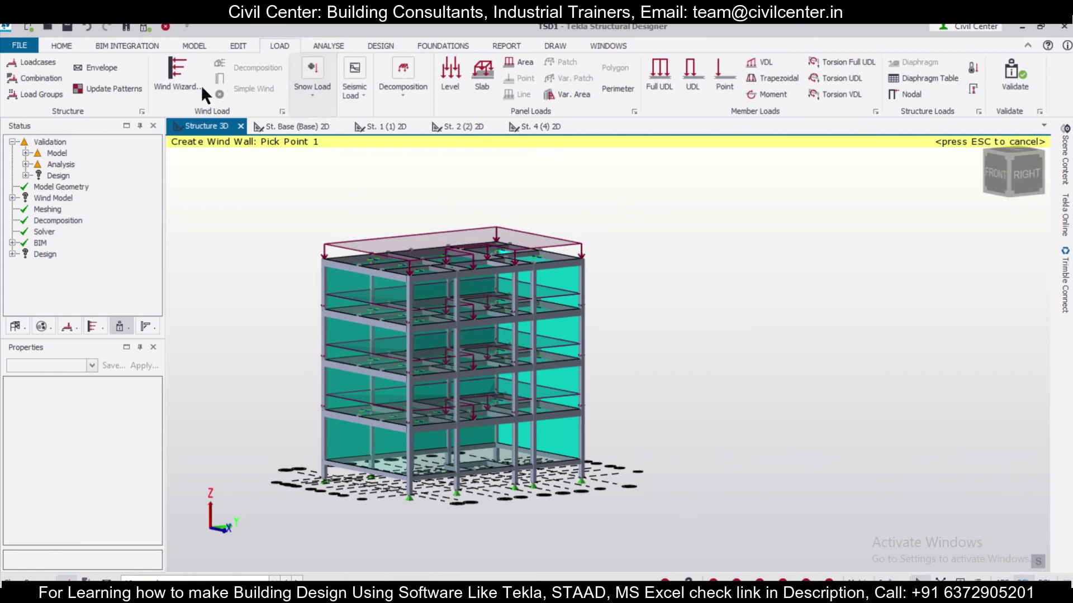
pyautogui.click(185, 72)
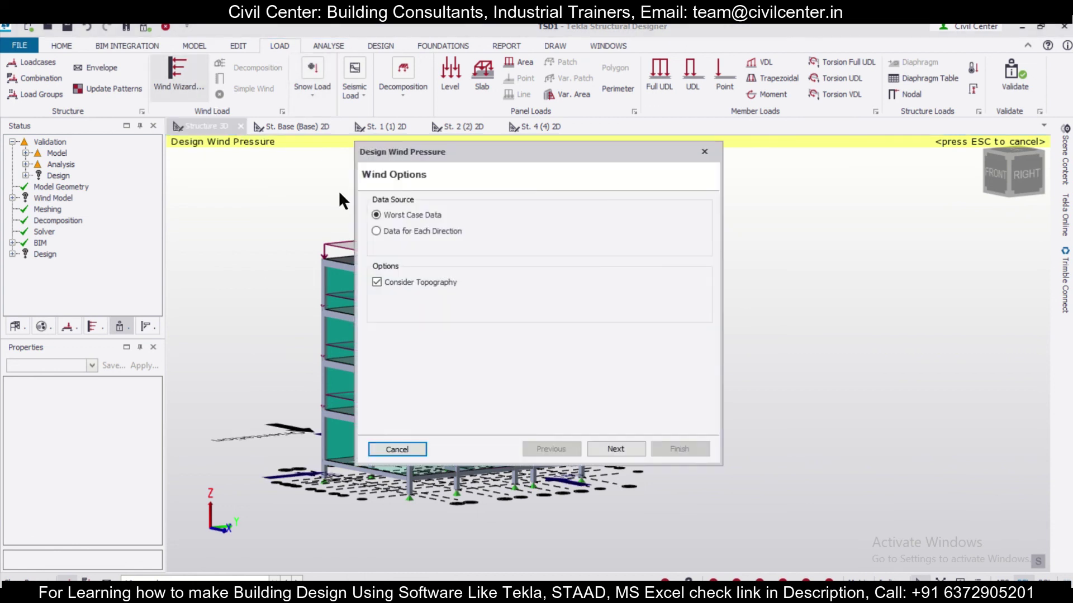
pyautogui.click(601, 444)
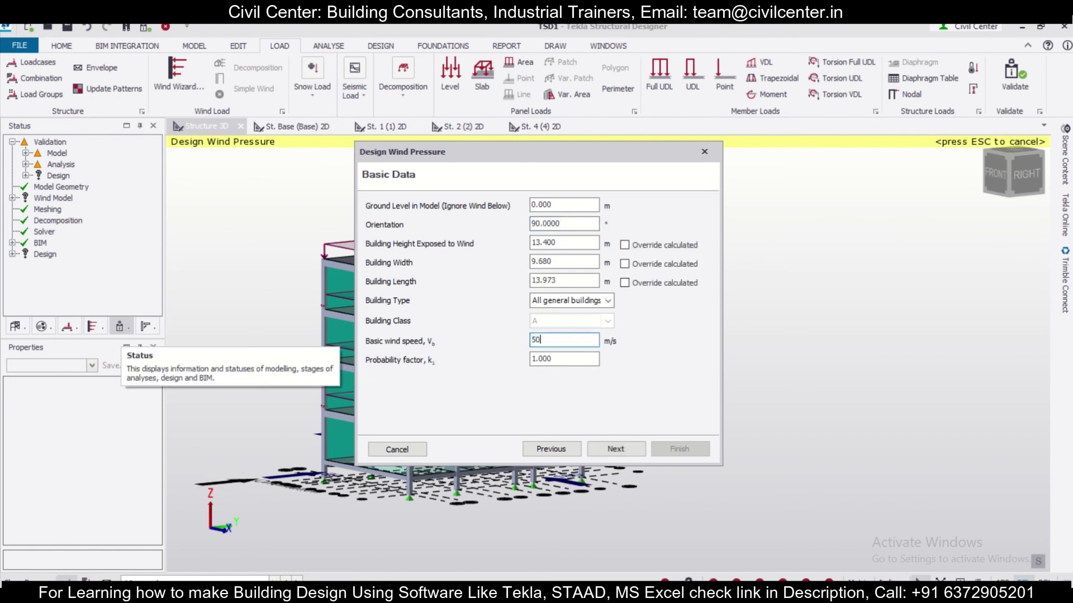
pyautogui.click(623, 450)
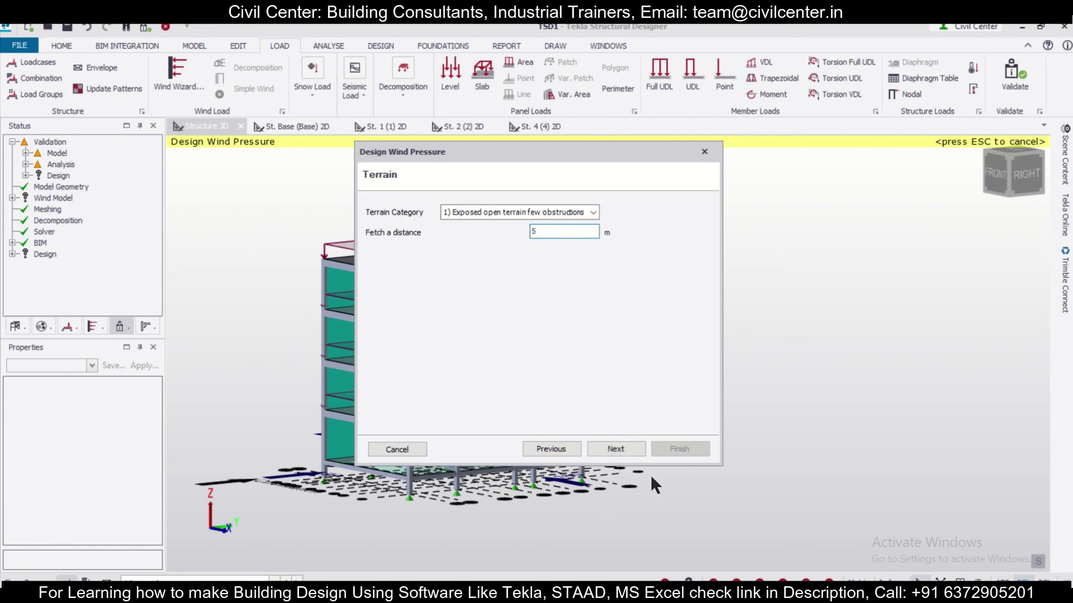
pyautogui.click(632, 447)
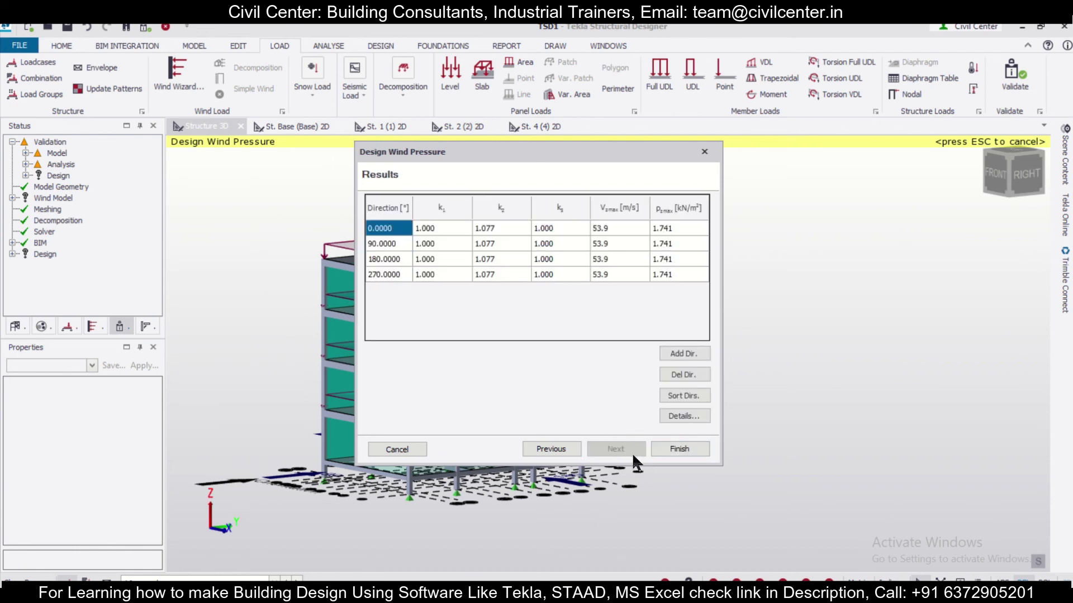
pyautogui.click(677, 449)
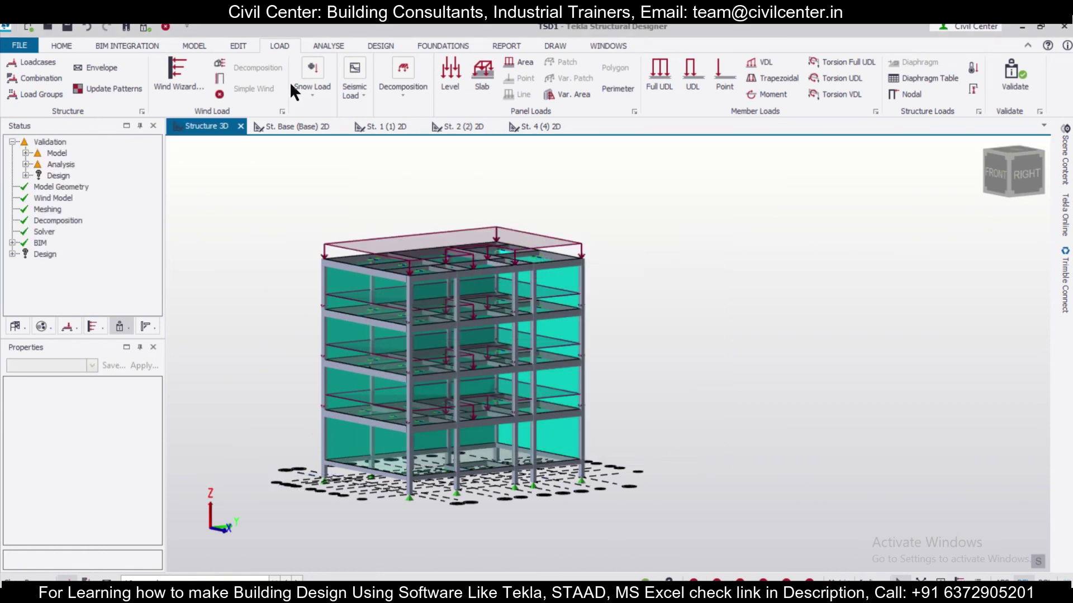
# Step: Create four wind loadcases with Cpi -0.3 for directions 0, 90, 180 and 270
pyautogui.click(219, 80)
pyautogui.click(720, 259)
pyautogui.click(720, 259)
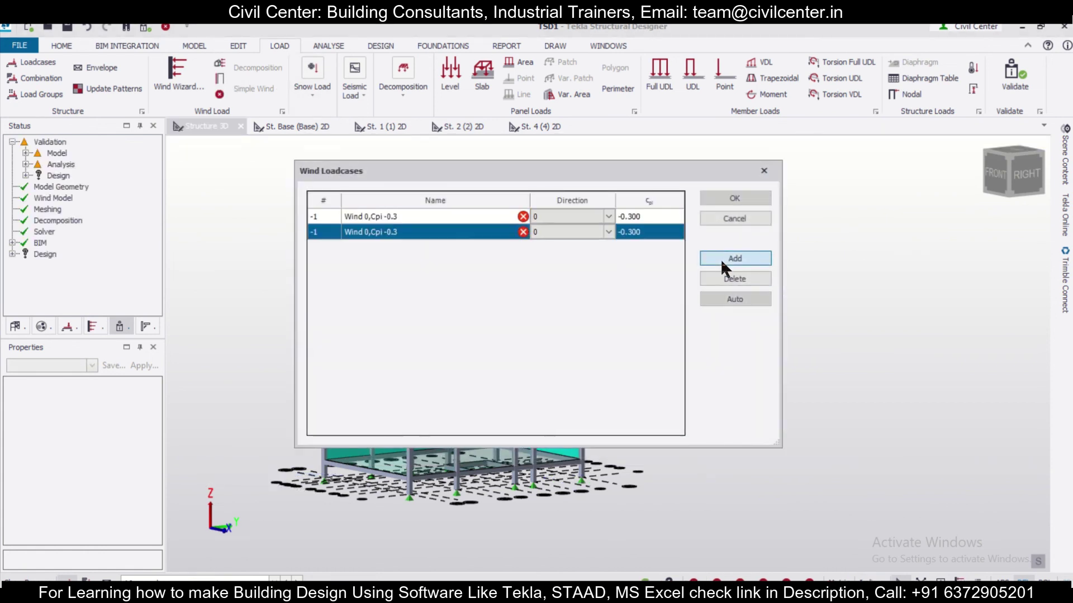
pyautogui.click(720, 259)
pyautogui.click(719, 259)
pyautogui.click(614, 232)
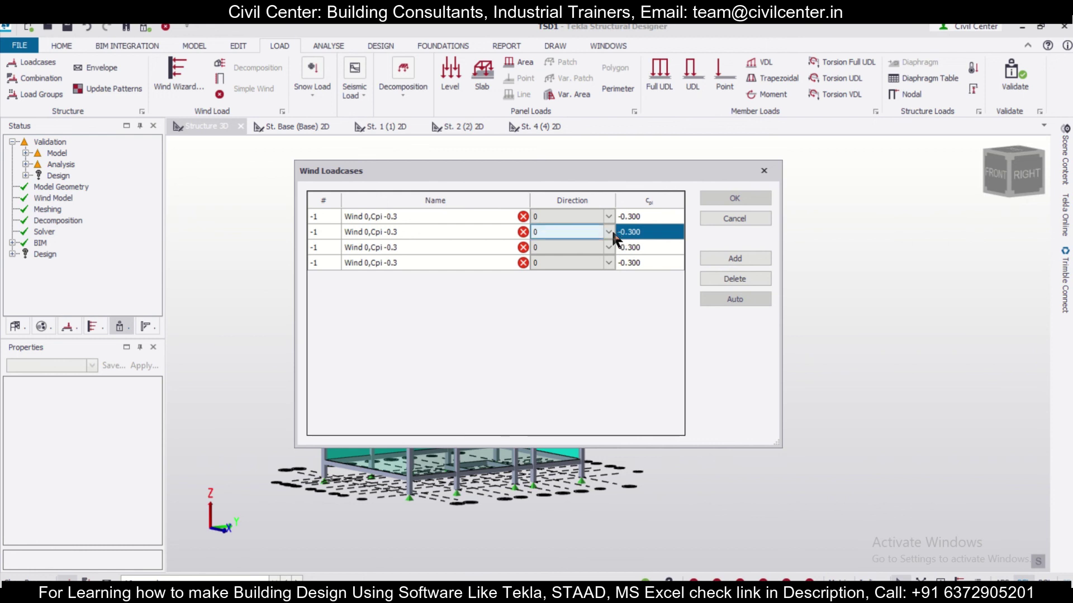
pyautogui.click(608, 247)
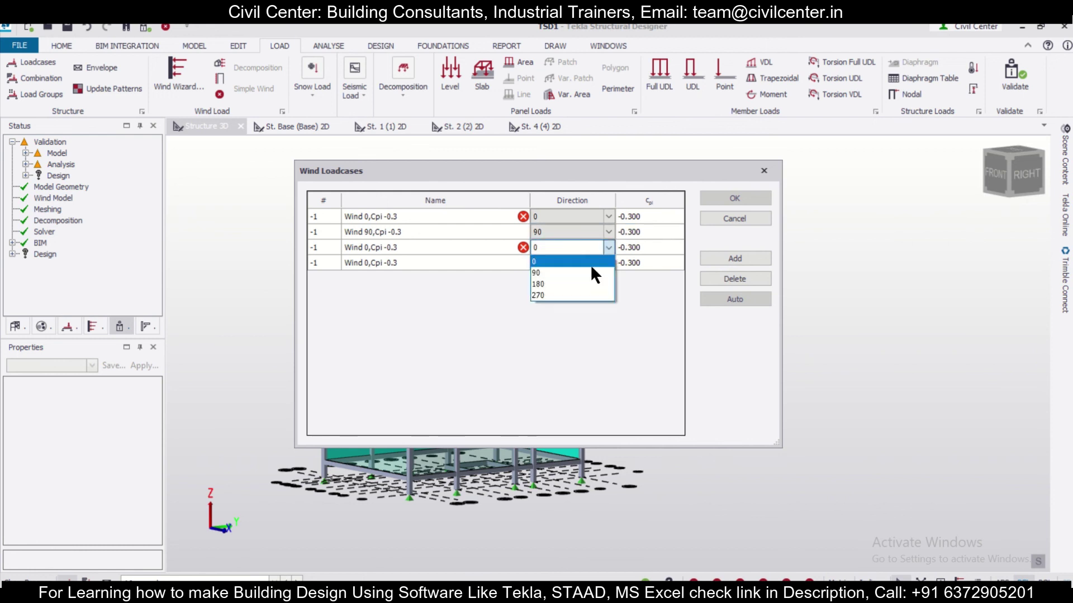
pyautogui.click(611, 262)
pyautogui.click(575, 309)
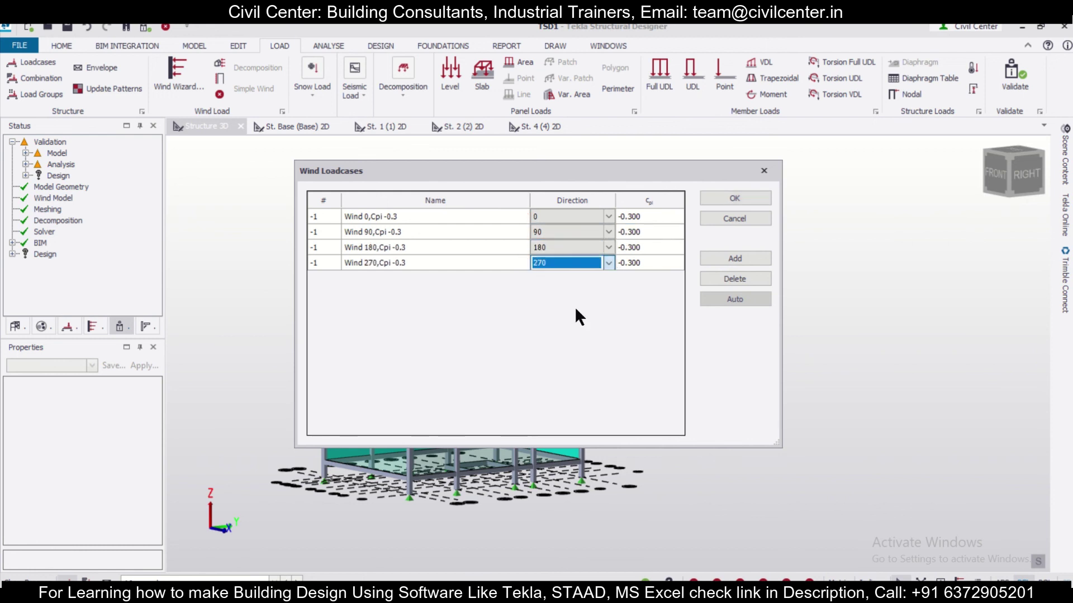
pyautogui.click(726, 198)
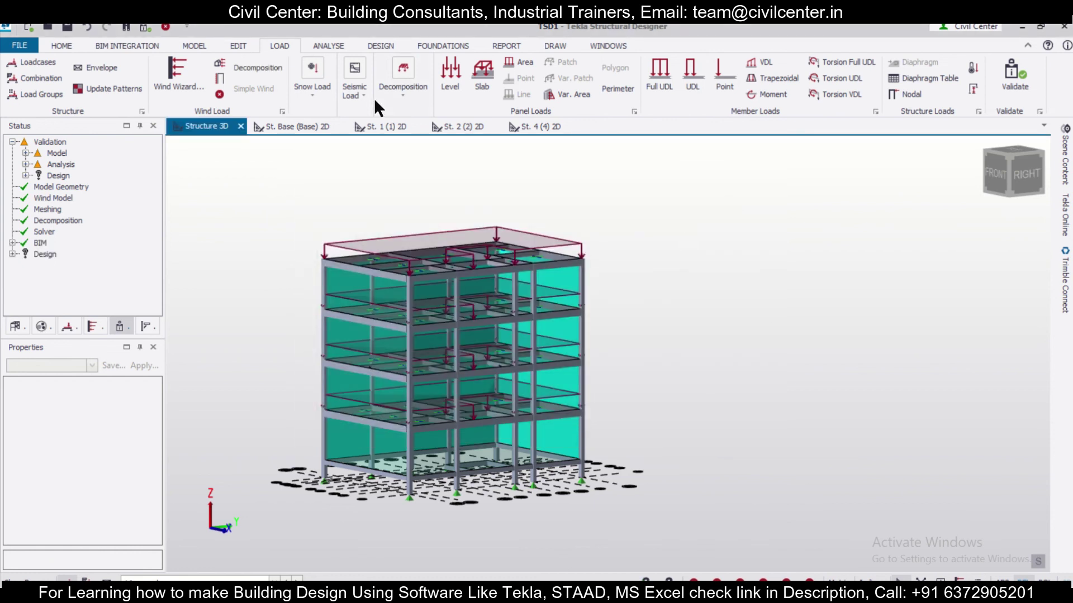
# Step: Start the seismic loading definition, ignoring seismic at St. Base (Base) and below and using an importance factor of 1.0
pyautogui.click(361, 136)
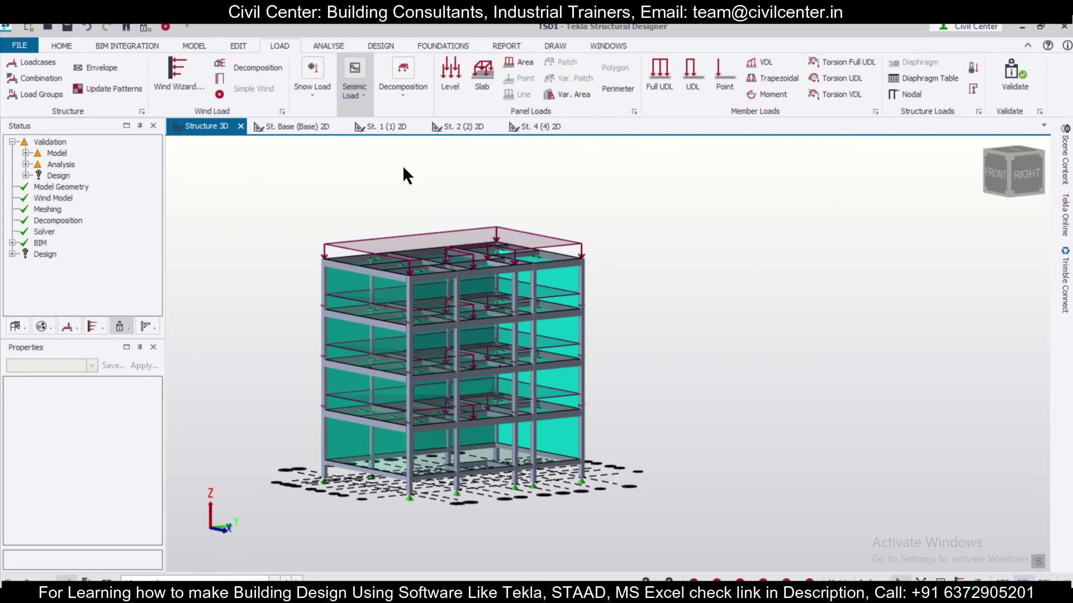
pyautogui.click(658, 473)
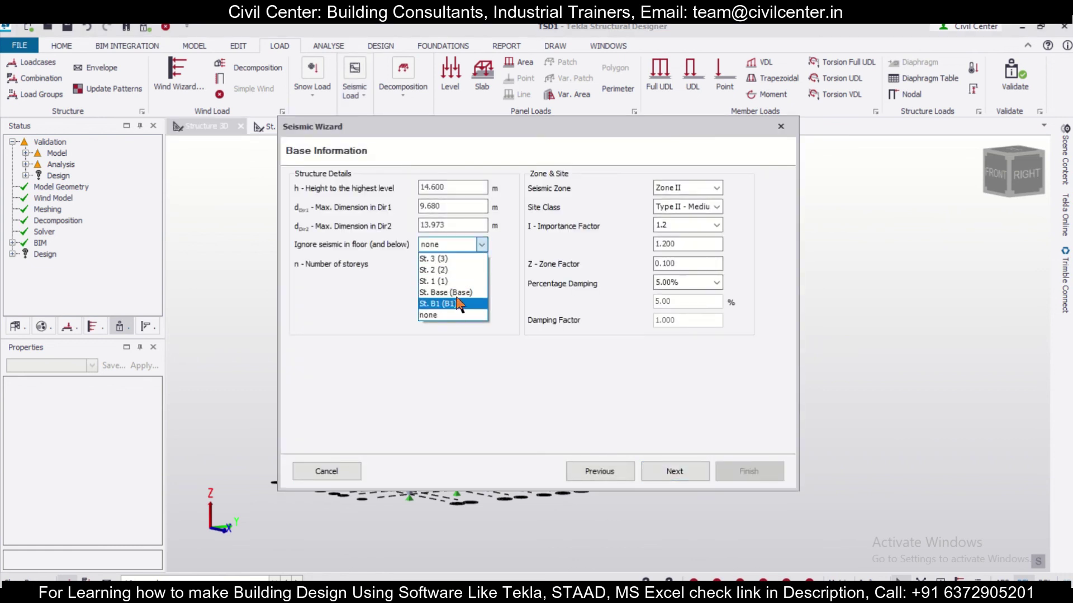
pyautogui.click(457, 291)
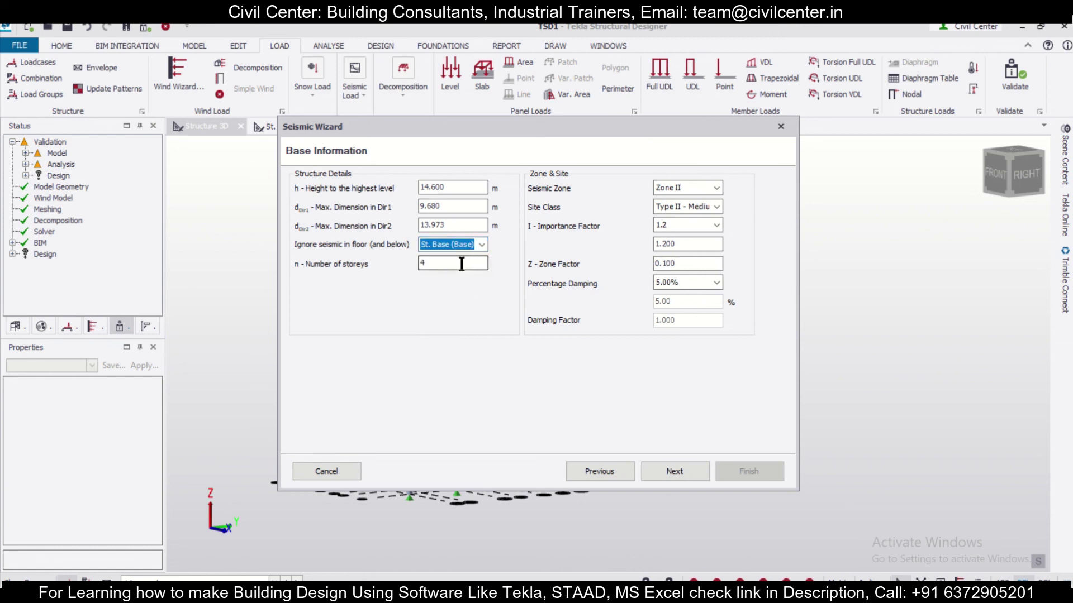
pyautogui.click(696, 224)
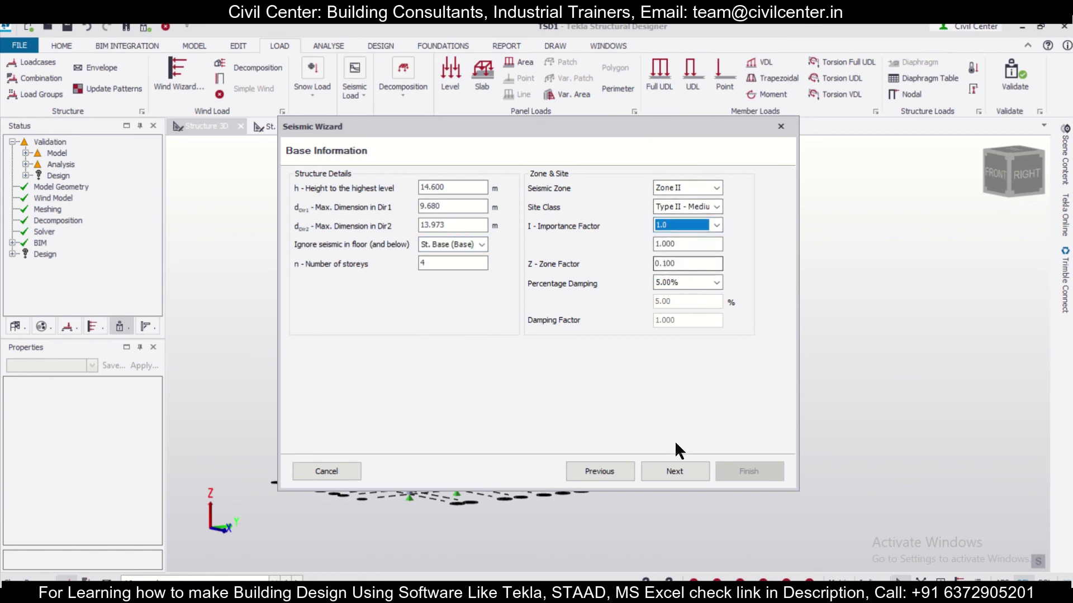
pyautogui.click(687, 478)
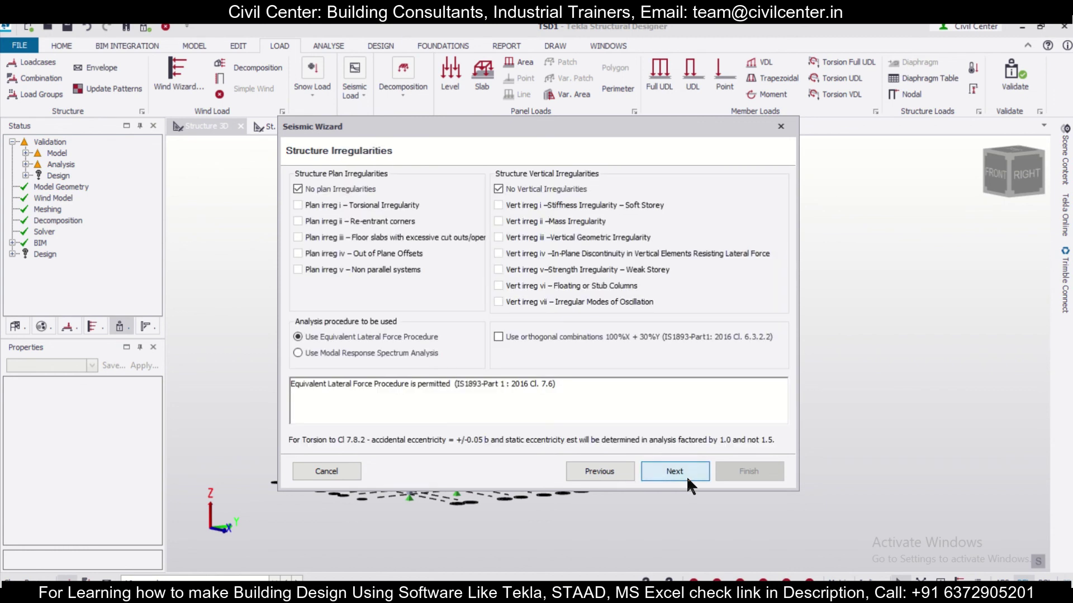
# Step: Choose Modal Response Spectrum Analysis and set the structure type to RC MRF Buildings without any masonry infills in both directions
pyautogui.click(338, 351)
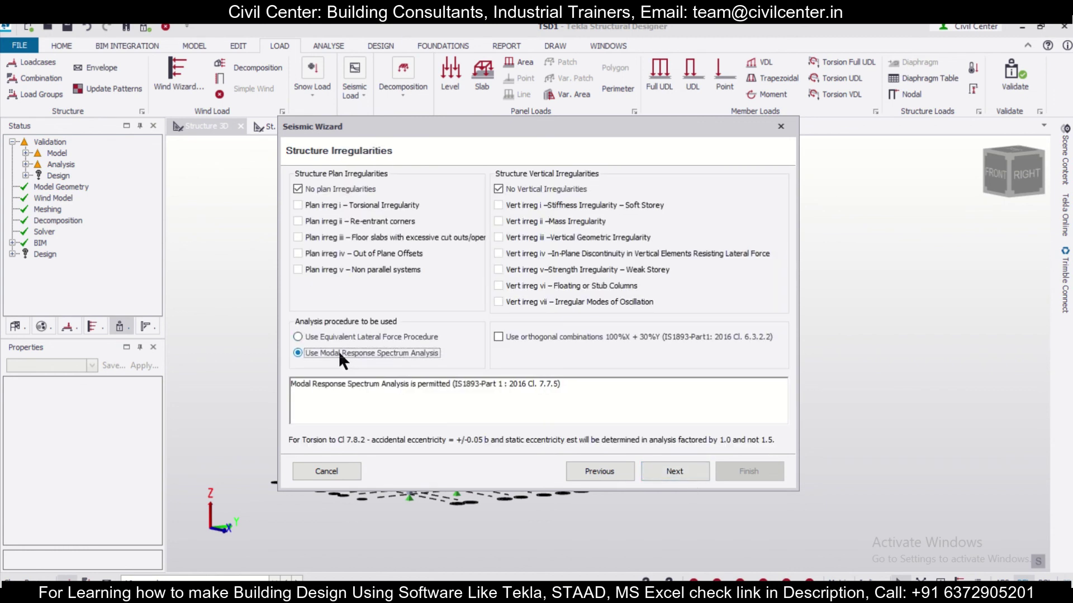
pyautogui.click(674, 474)
pyautogui.click(476, 261)
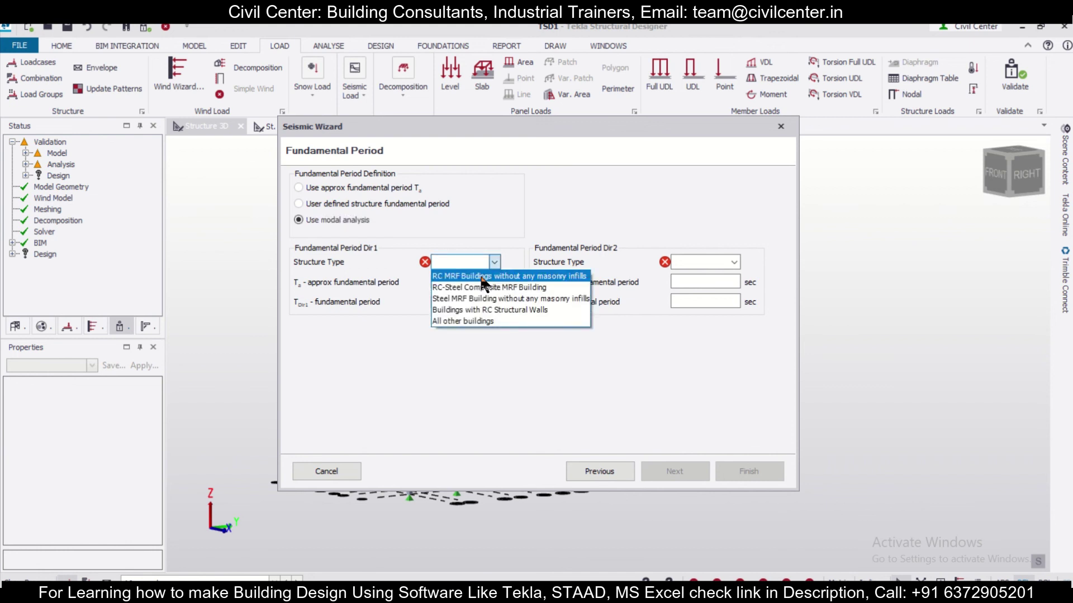
pyautogui.click(481, 277)
pyautogui.click(676, 262)
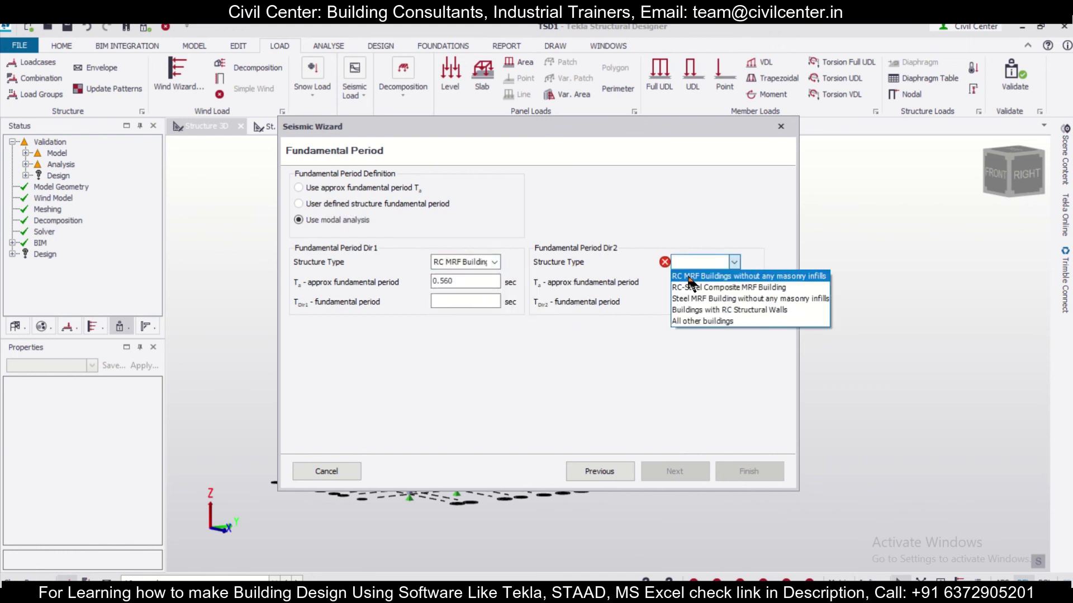
pyautogui.click(709, 277)
pyautogui.click(674, 473)
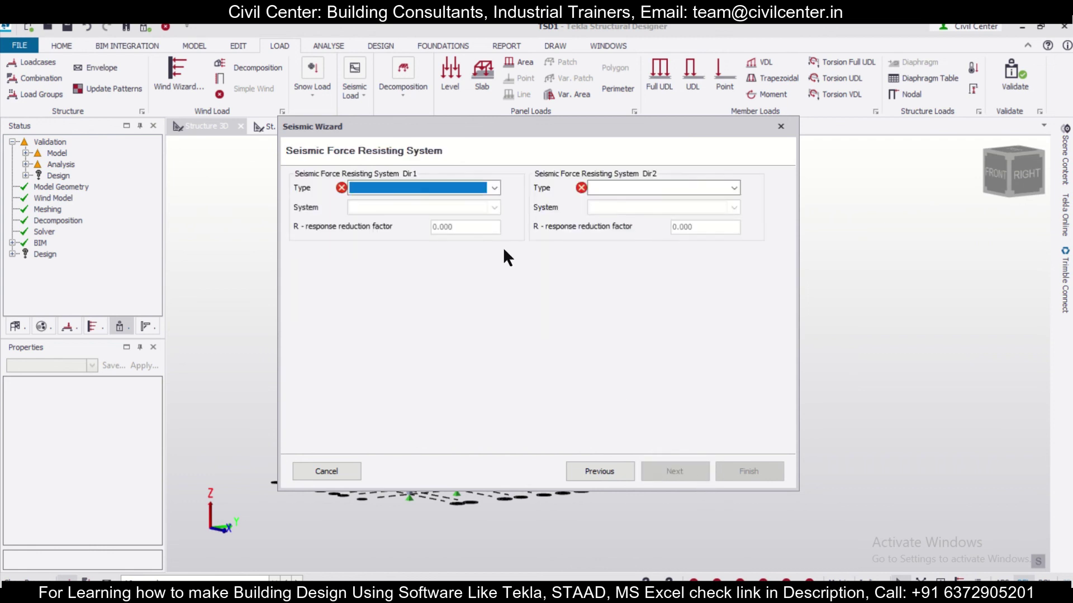
# Step: Set the seismic force resisting system type to Moment Frame Systems for both Dir1 and Dir2
pyautogui.click(482, 188)
pyautogui.click(475, 201)
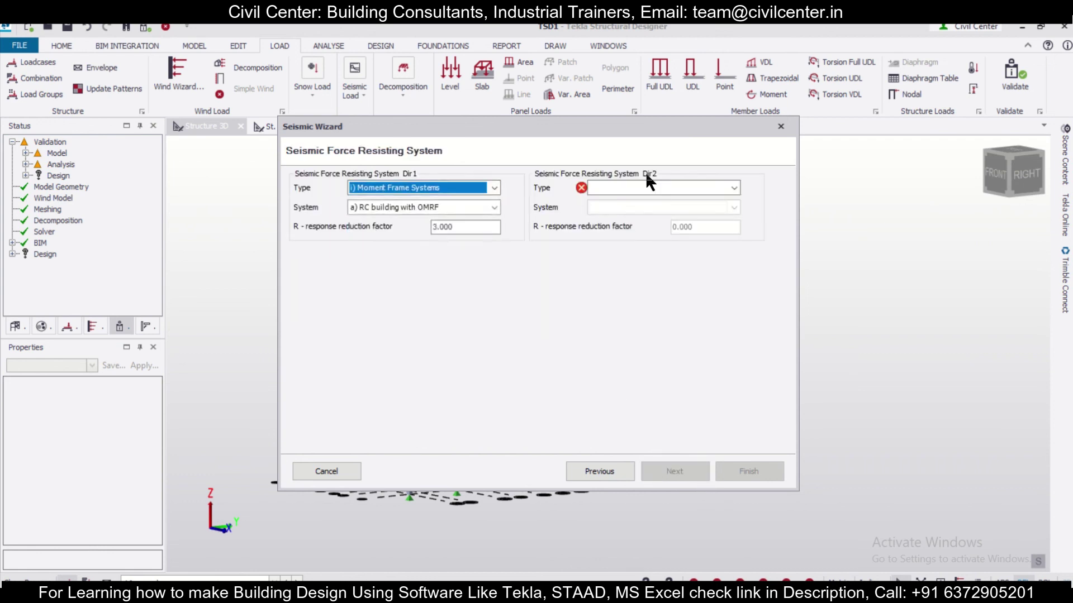
pyautogui.click(637, 185)
pyautogui.click(643, 201)
pyautogui.click(674, 471)
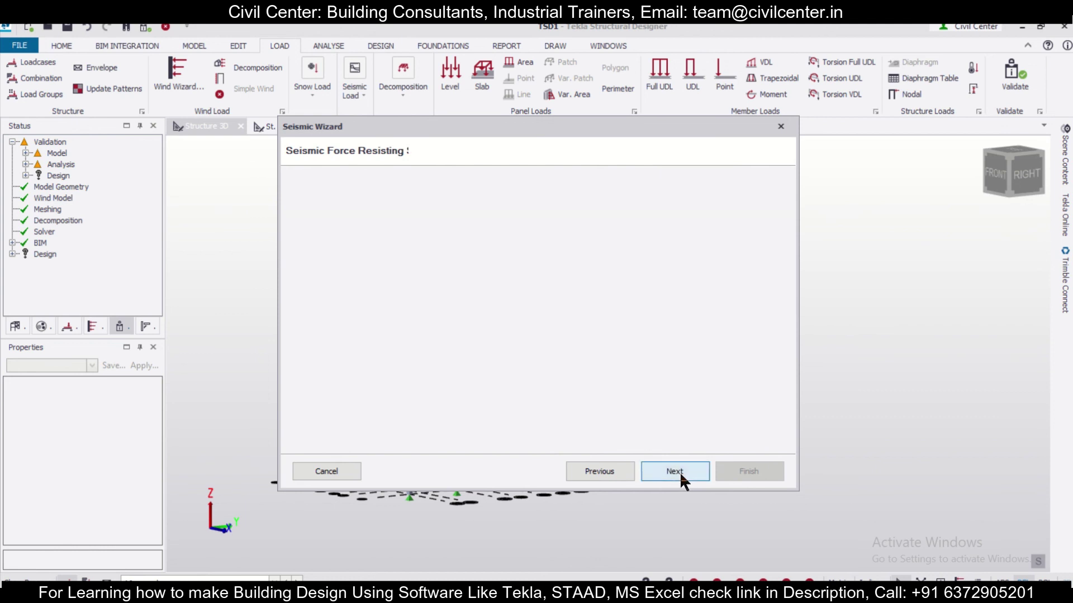
# Step: Include all remaining available loadcases in the effective seismic weight and complete the seismic definition without localization
pyautogui.click(494, 179)
pyautogui.click(495, 179)
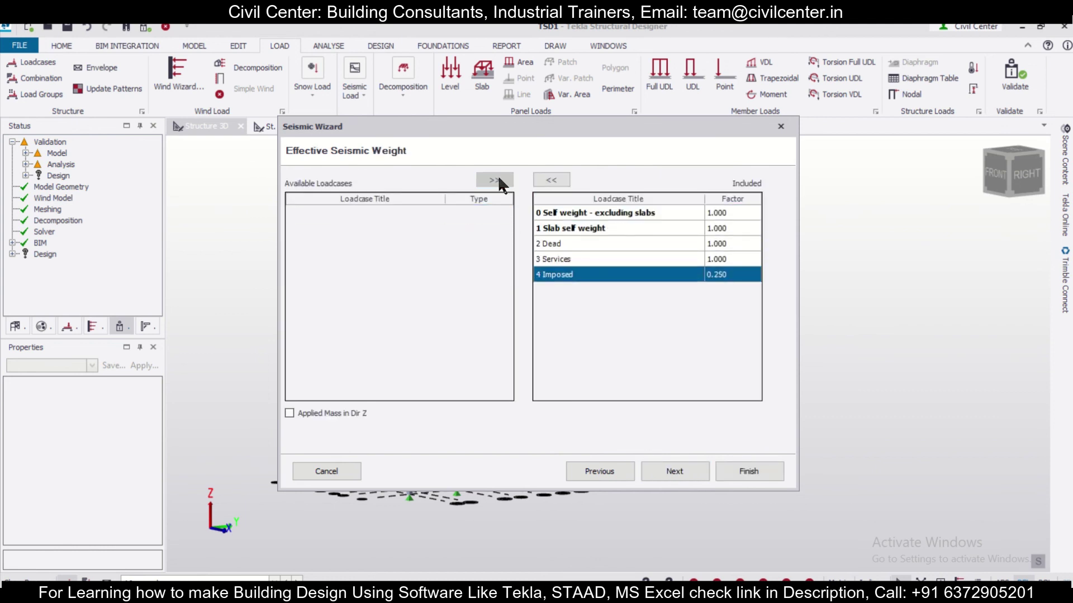
pyautogui.click(681, 469)
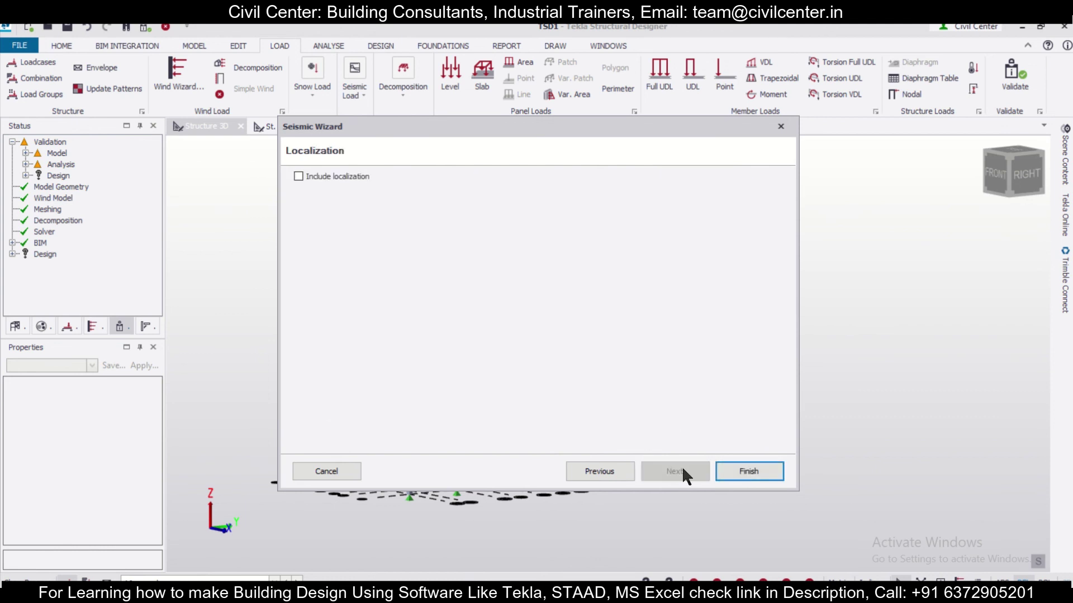
pyautogui.click(738, 472)
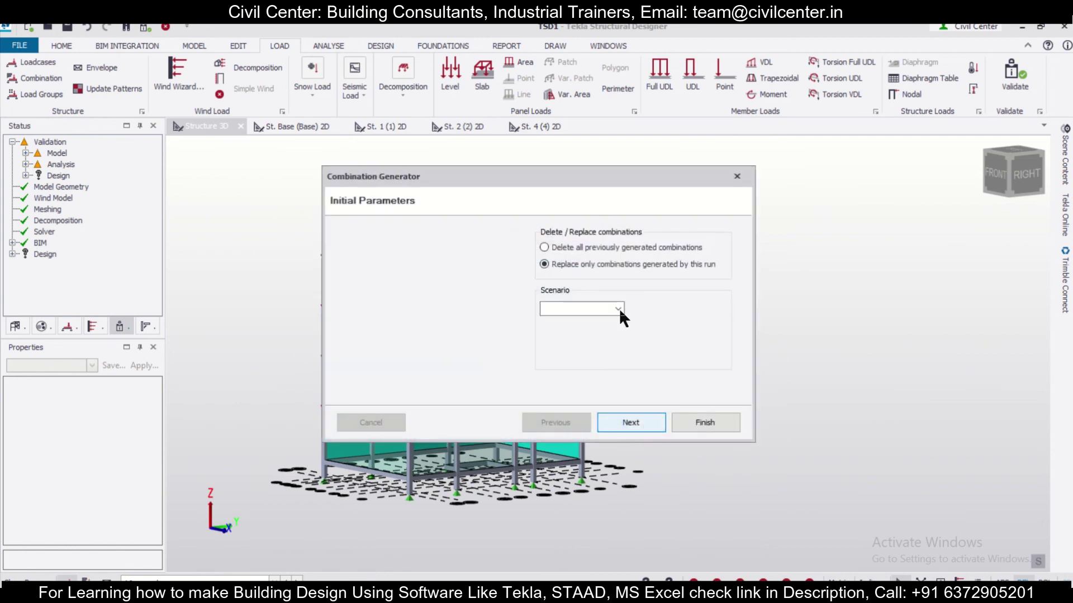
# Step: Generate the seismic load combinations for the Operating scenario with the default combination and service factors
pyautogui.click(617, 309)
pyautogui.click(595, 321)
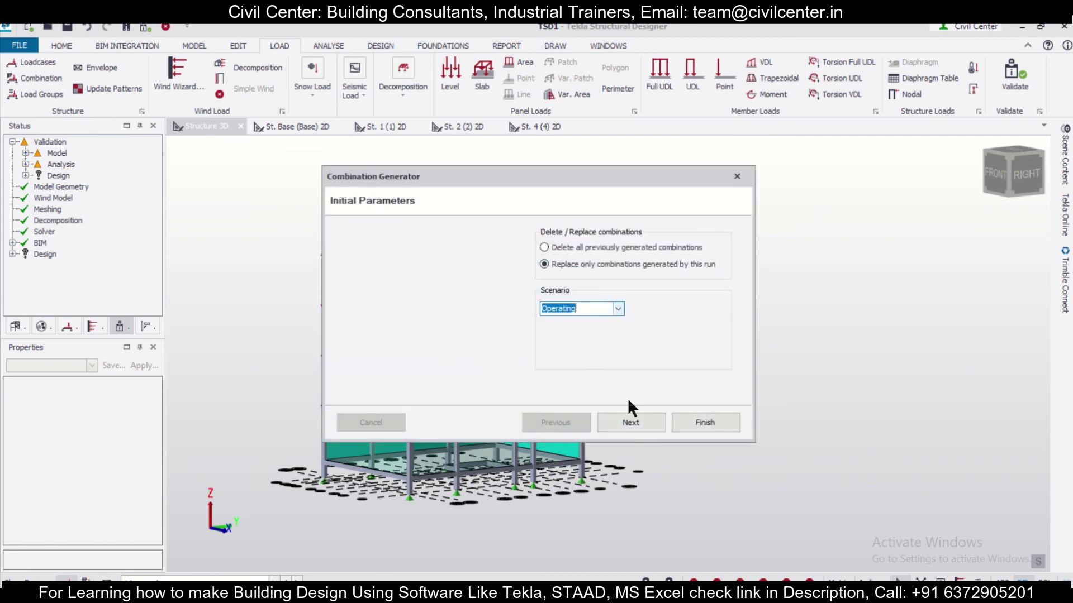
pyautogui.click(631, 424)
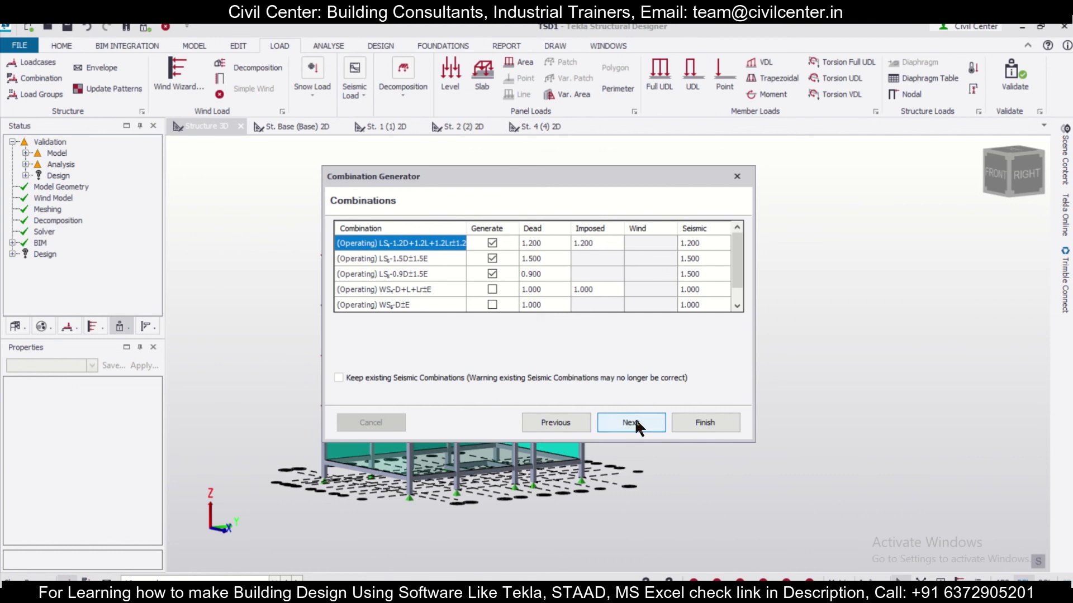
pyautogui.click(634, 419)
pyautogui.click(688, 423)
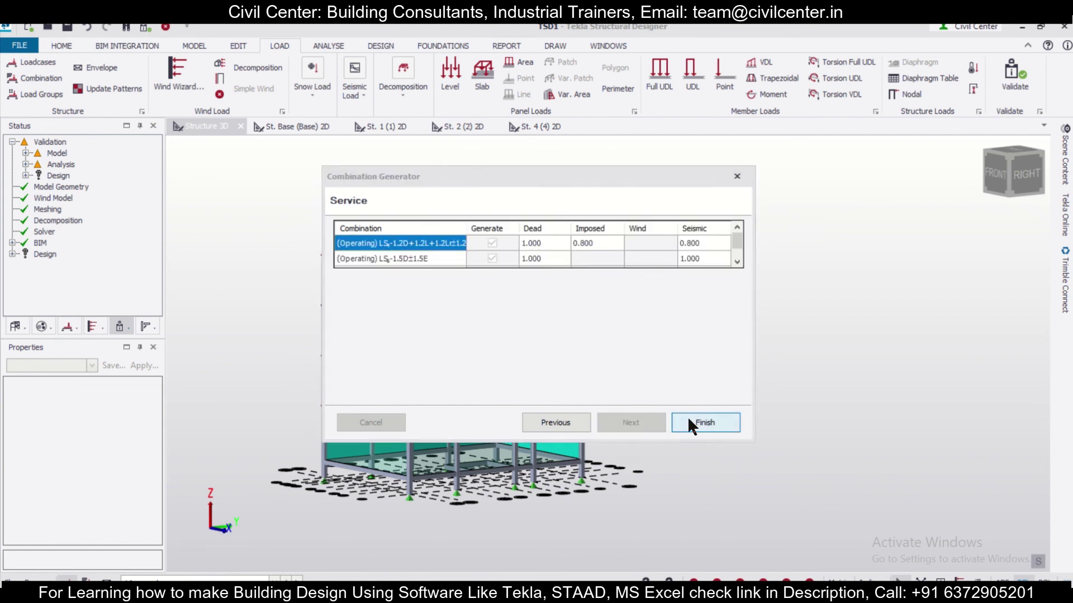
# Step: Regenerate the full set of Operating load combinations, deleting all previously generated ones and also including the dead-only 1.5D combination
pyautogui.click(46, 79)
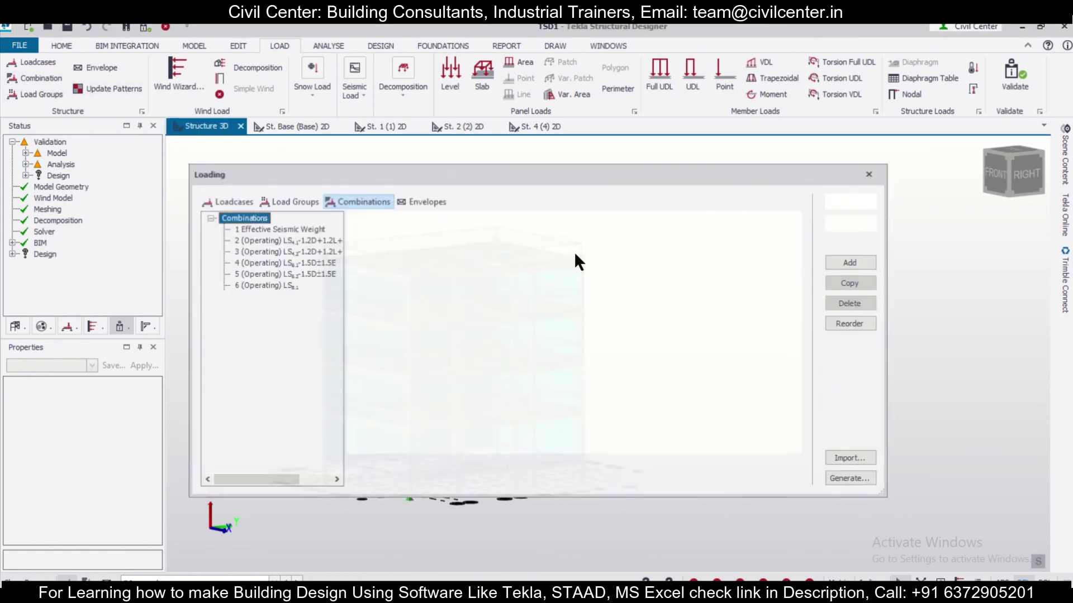
pyautogui.click(831, 478)
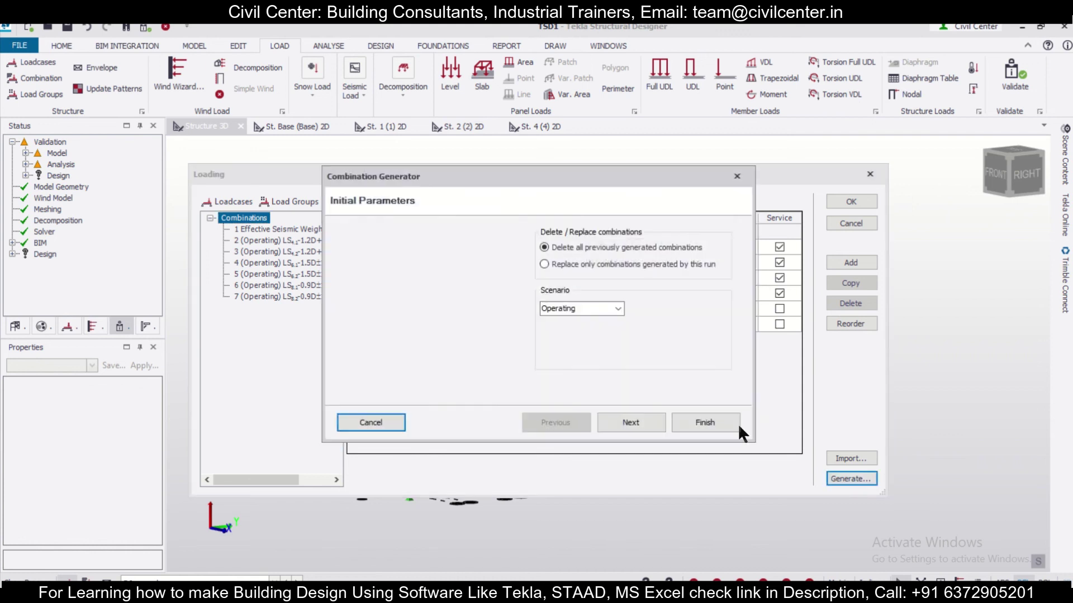
pyautogui.click(628, 423)
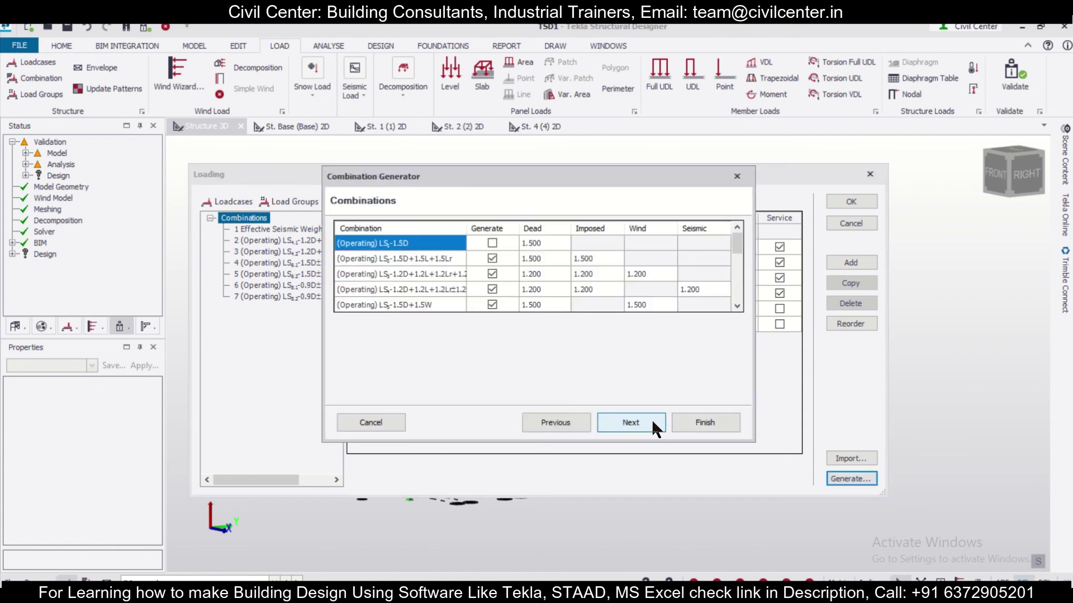
pyautogui.click(492, 245)
pyautogui.scroll(-3, 453, 269)
pyautogui.scroll(3, 453, 268)
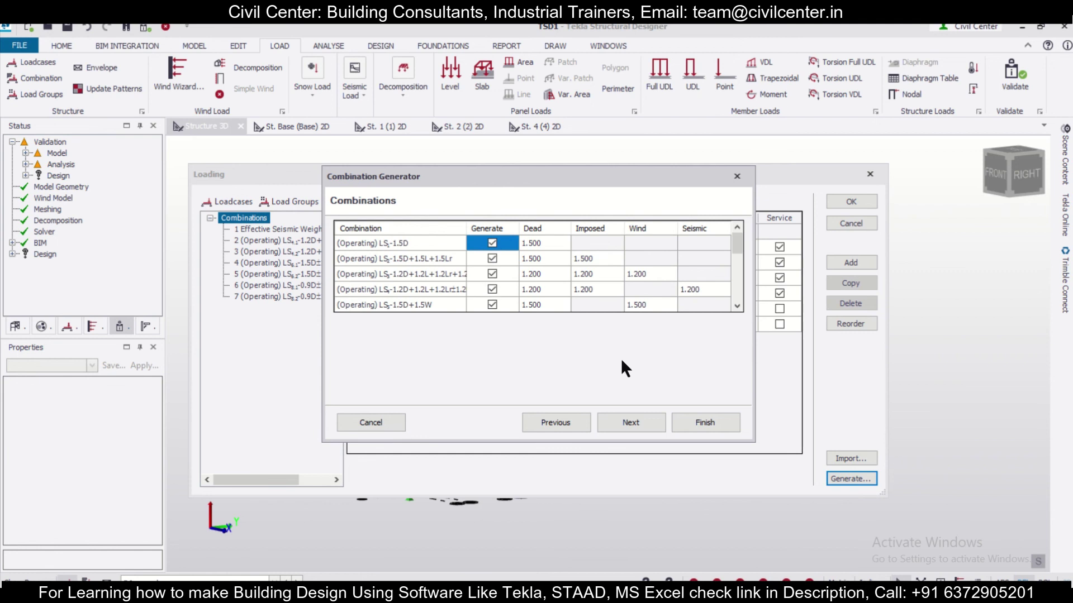
pyautogui.click(634, 419)
pyautogui.click(634, 419)
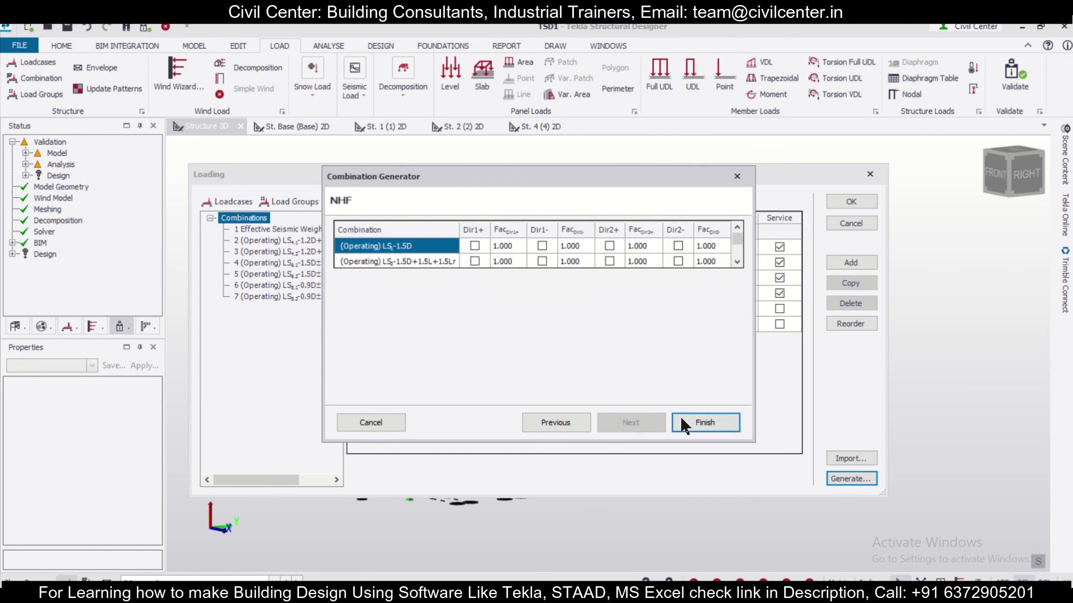
pyautogui.click(702, 422)
pyautogui.click(851, 201)
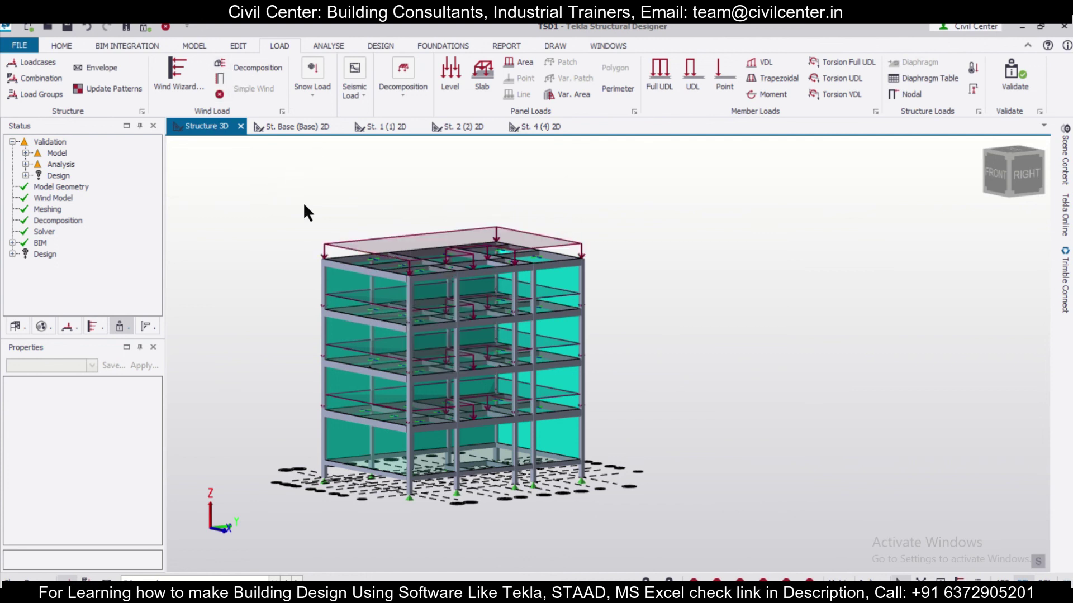
# Step: Run the static analysis and design for all members of the building
pyautogui.click(378, 45)
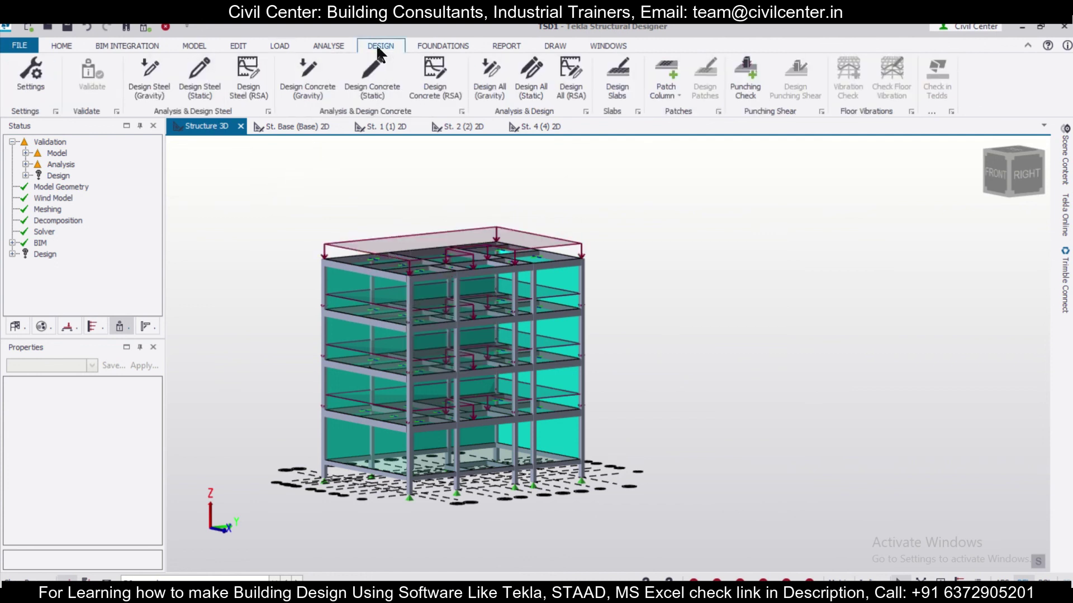
pyautogui.click(533, 82)
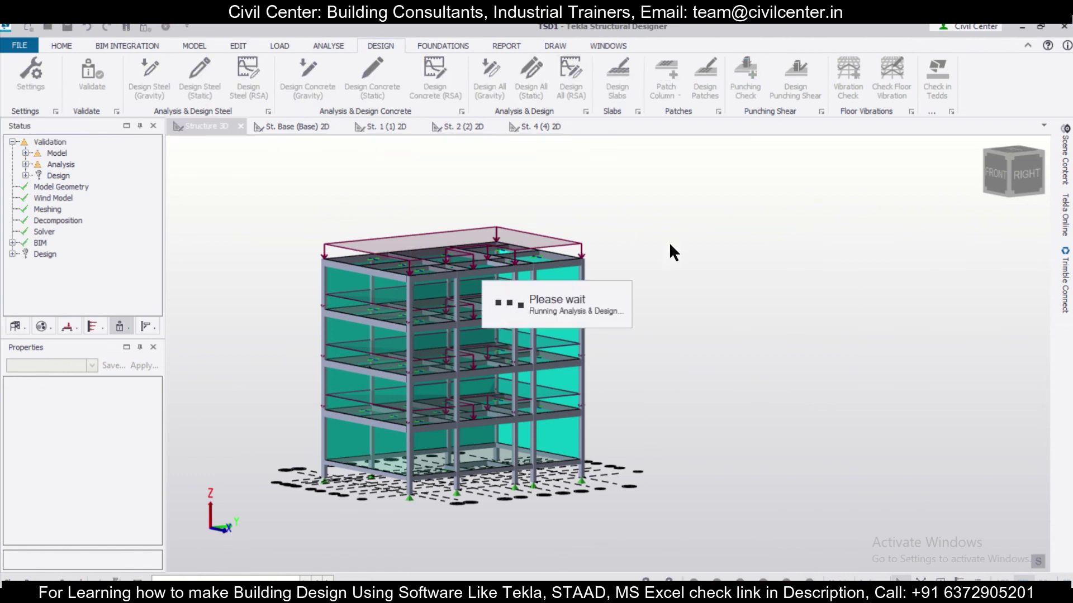